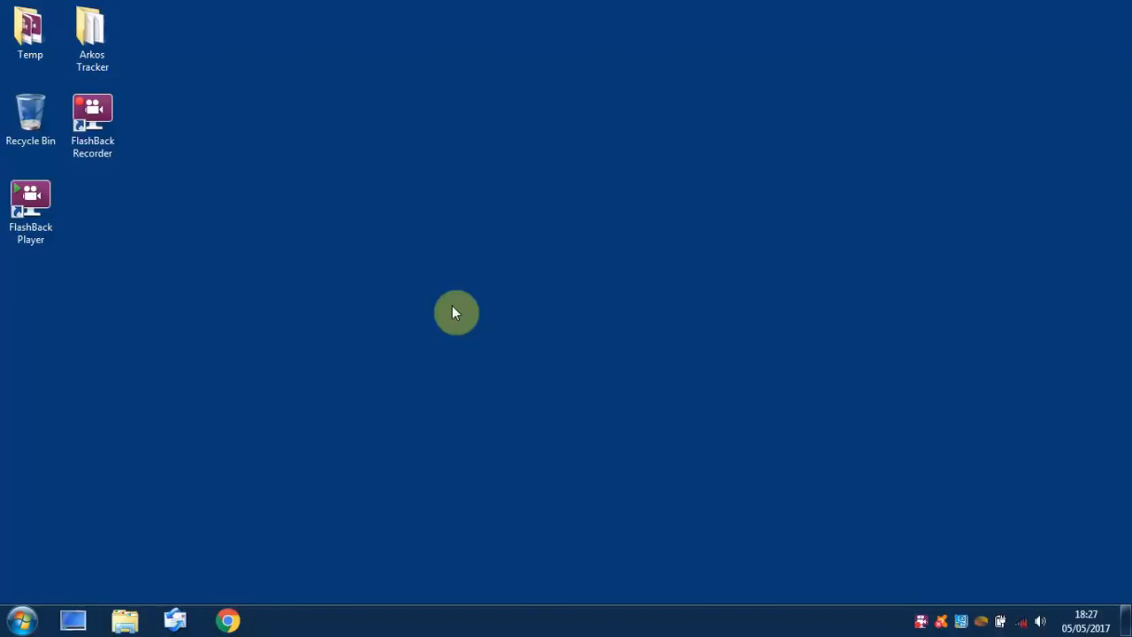
Launch ArkosTracker.exe from the Arkos Tracker folder, close the folder window and maximize the tracker
double_click(102, 49)
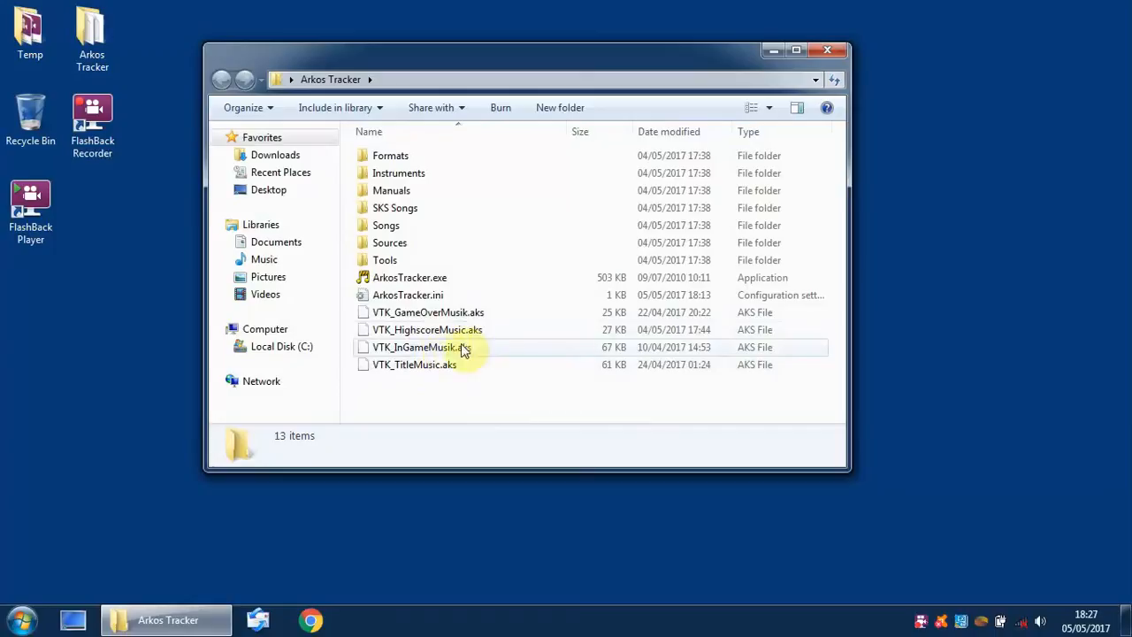
double_click(420, 281)
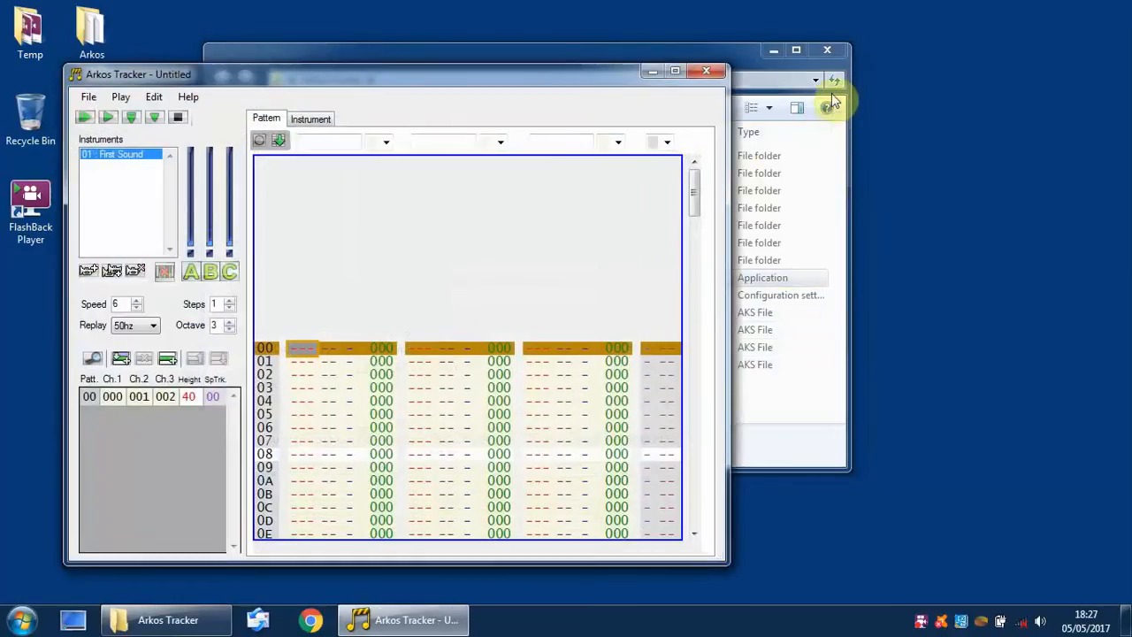
click(827, 50)
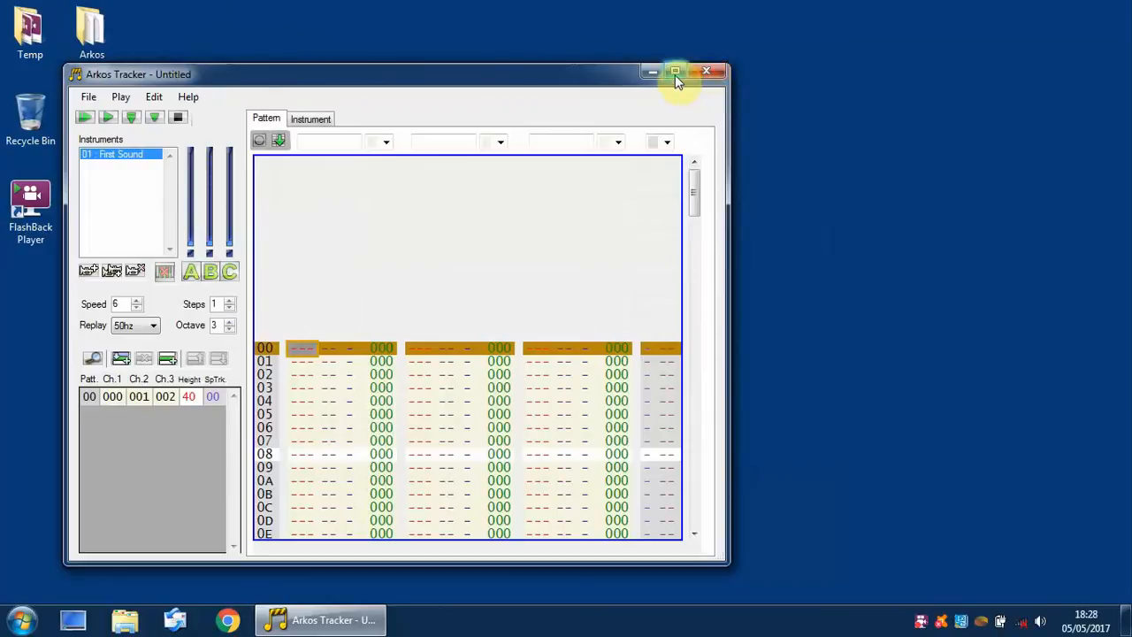
click(676, 74)
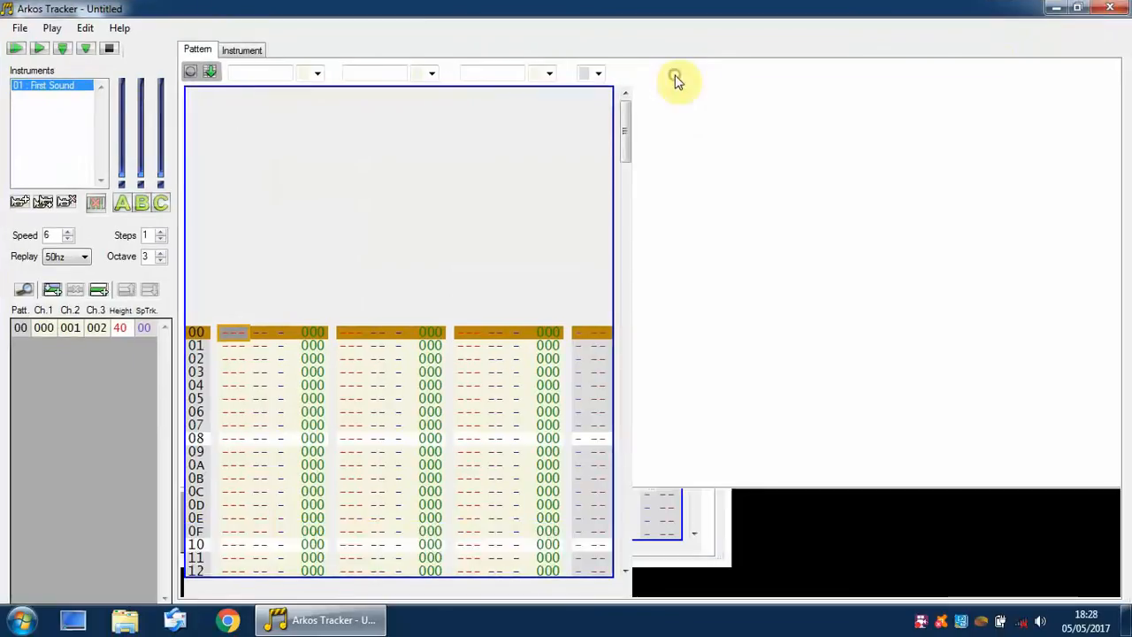
click(1056, 8)
click(326, 623)
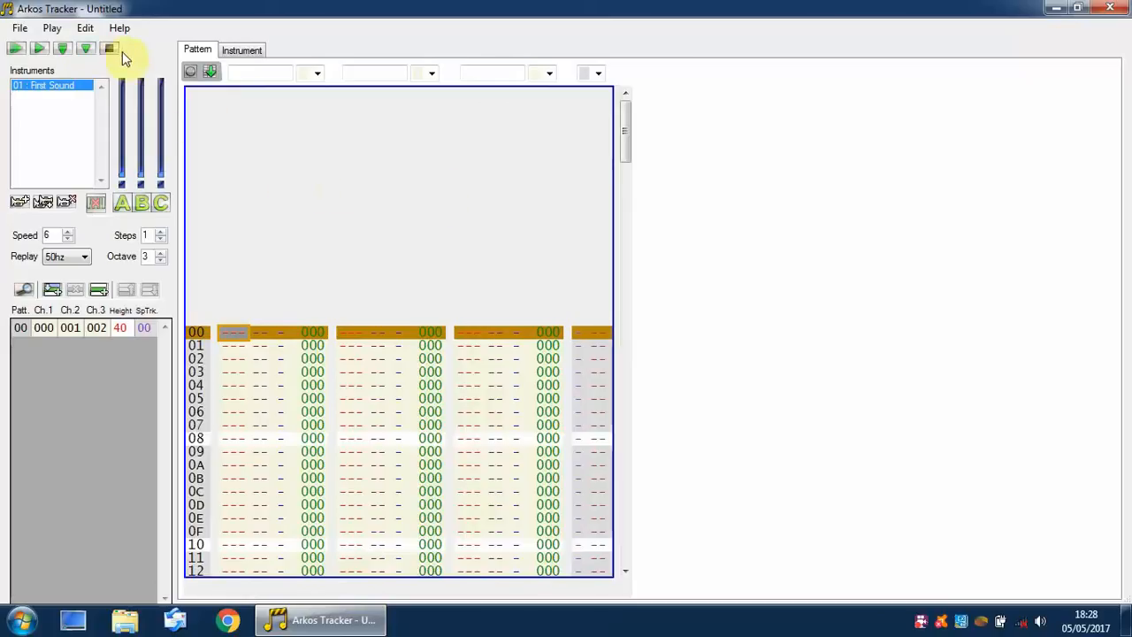
Open the song VTK_HighscoreMusic.aks, play it from the beginning and stop playback
click(20, 29)
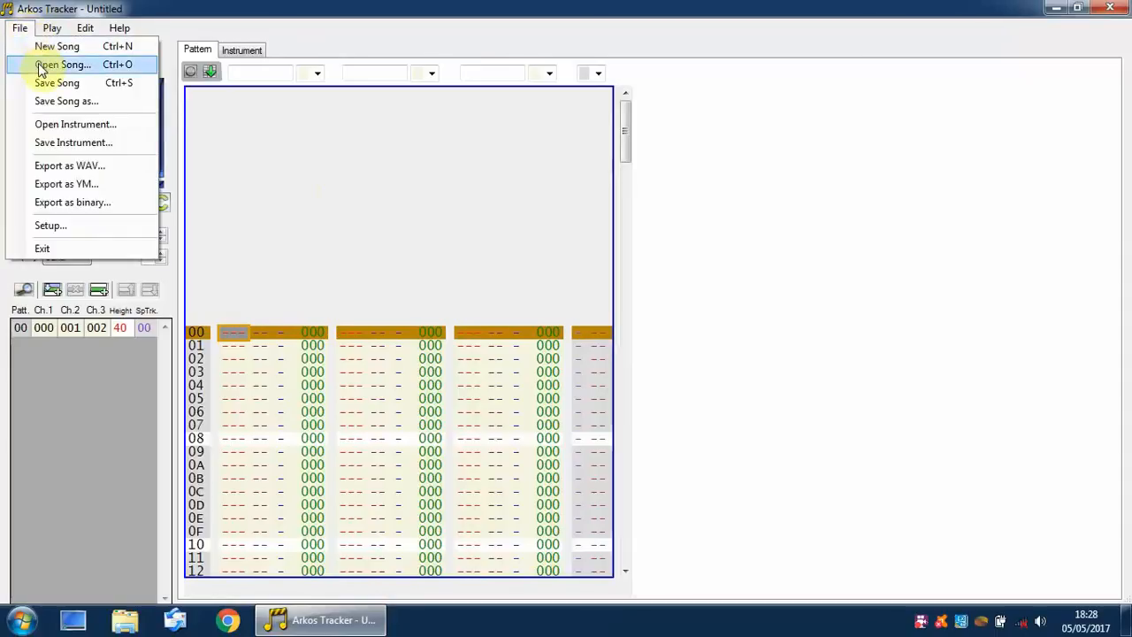
click(40, 65)
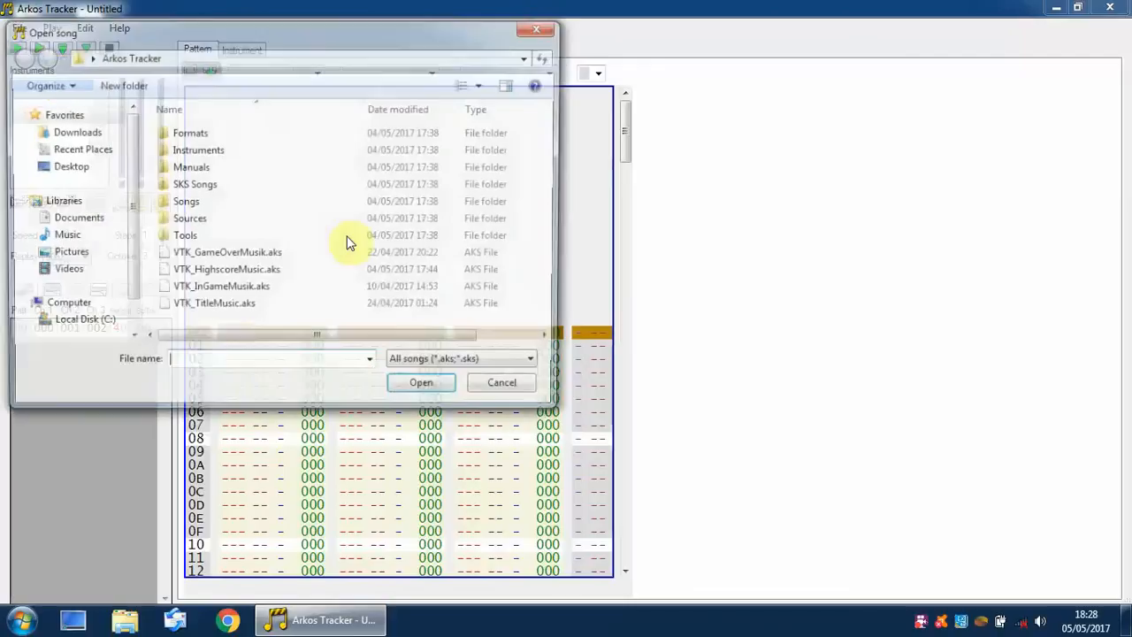
double_click(259, 271)
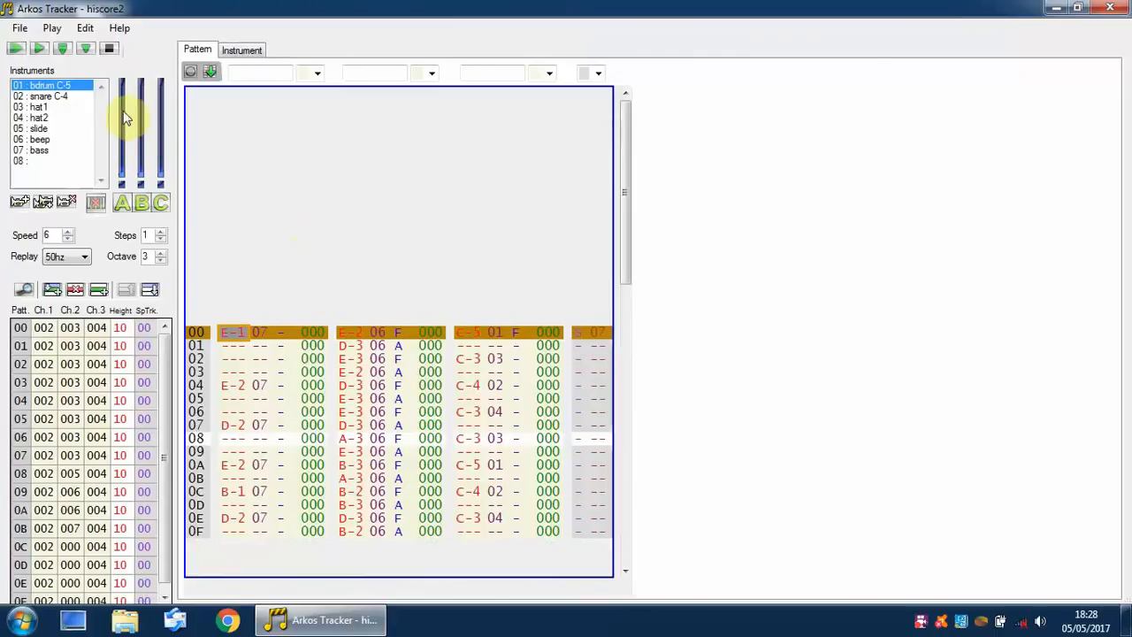
click(15, 50)
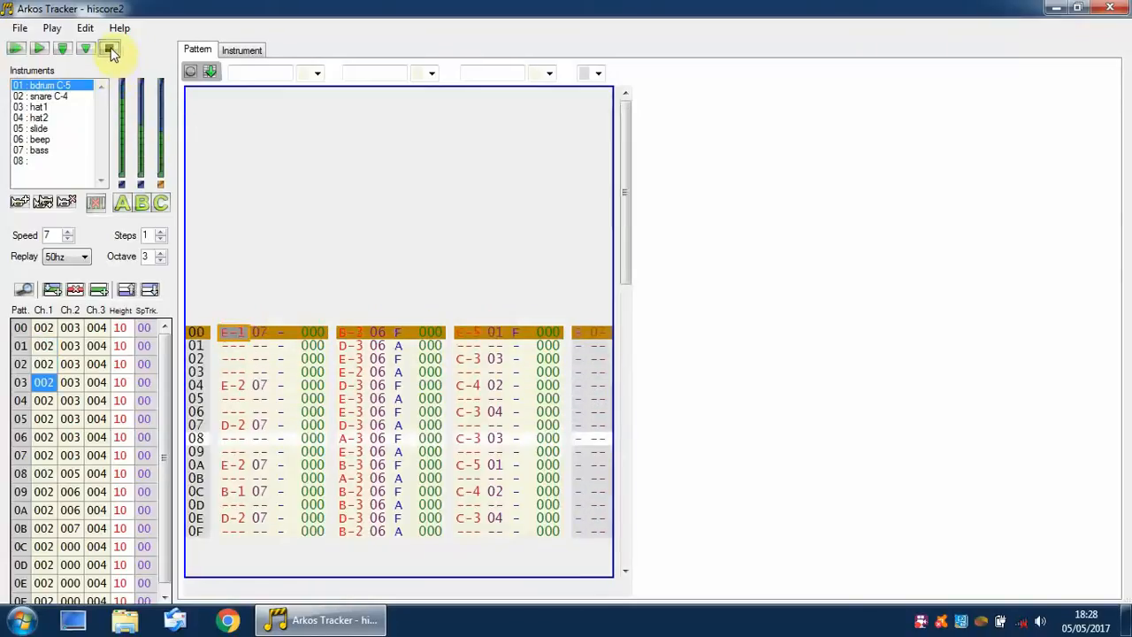
click(109, 48)
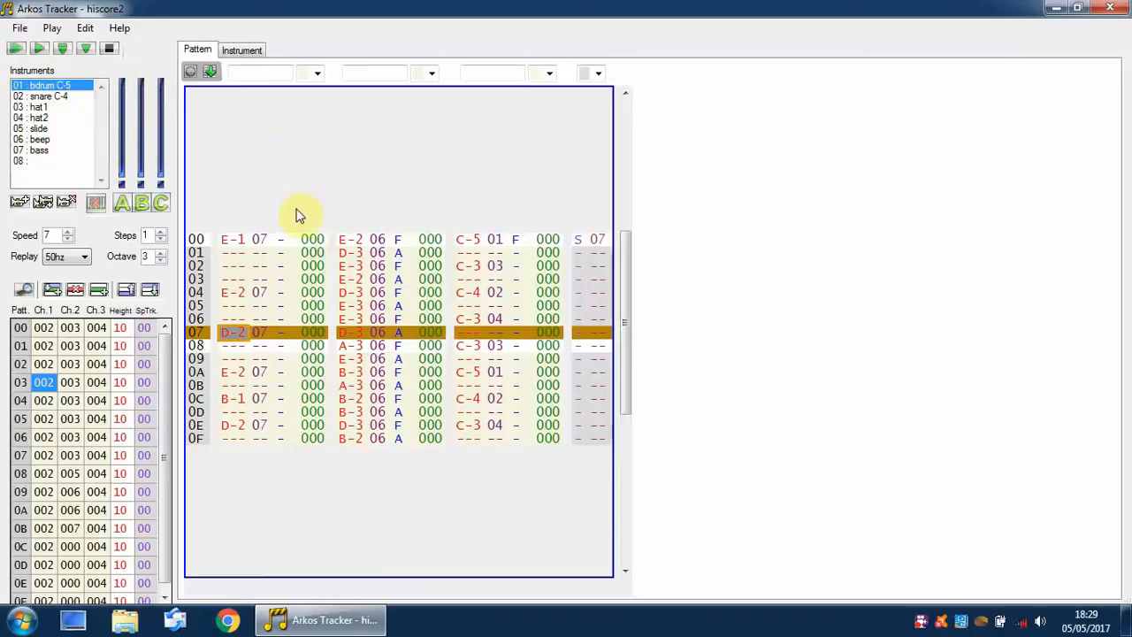
Step through the first channel's notes in the pattern from row 00 down to row 03
click(235, 240)
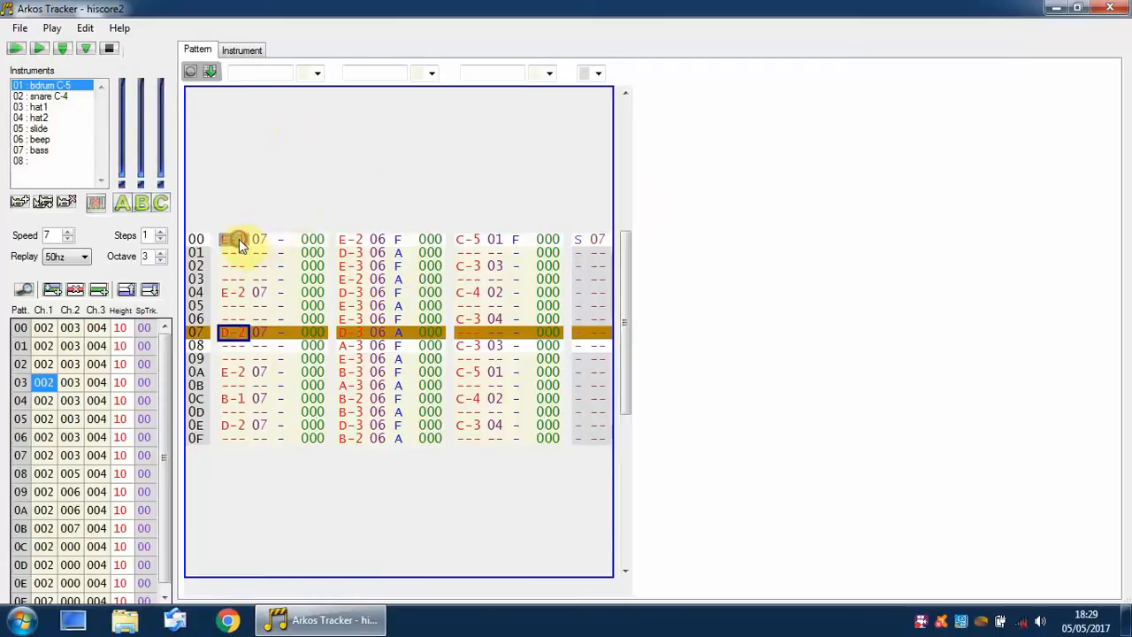
key(Down)
key(Down)
key(Down)
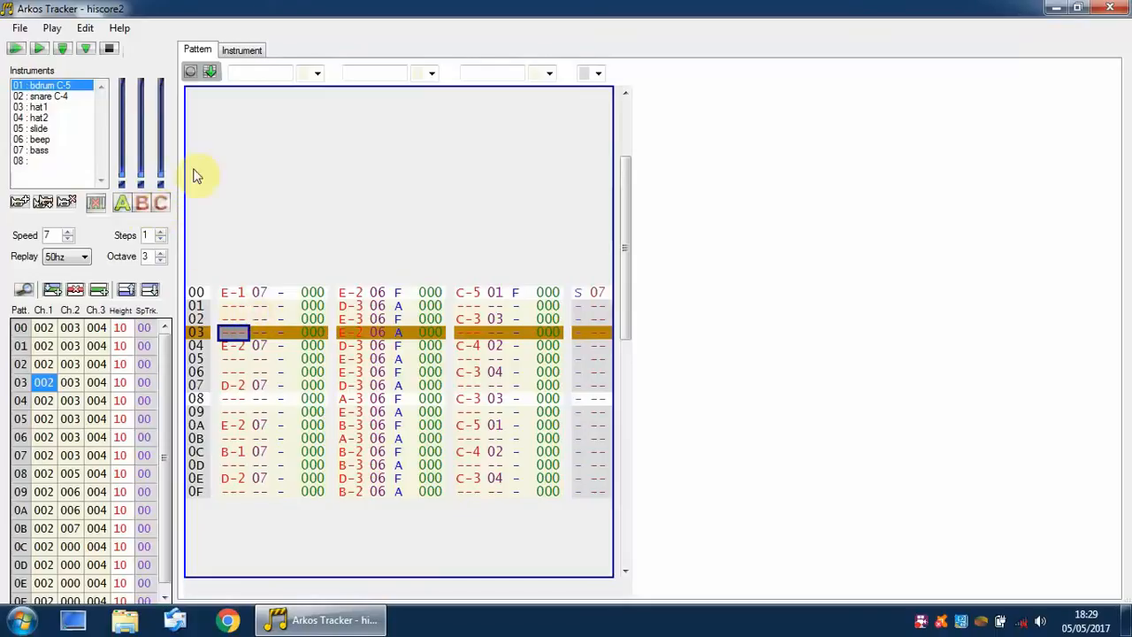
Play the song with only channel A audible, replay it with only channel C audible, and stop playback
click(16, 50)
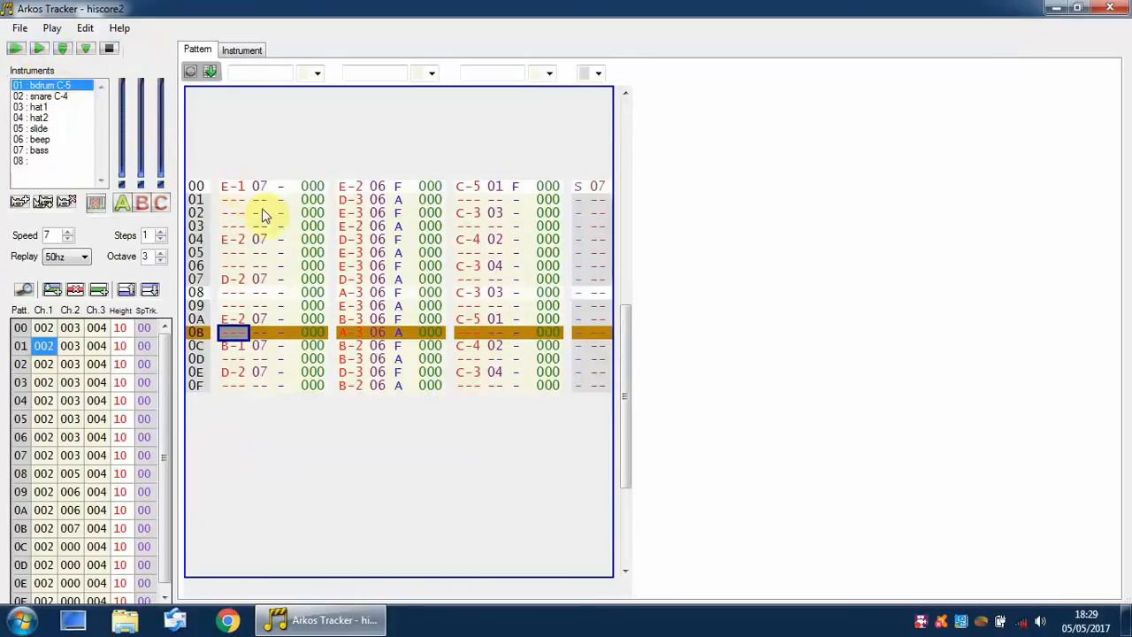
click(48, 350)
click(15, 48)
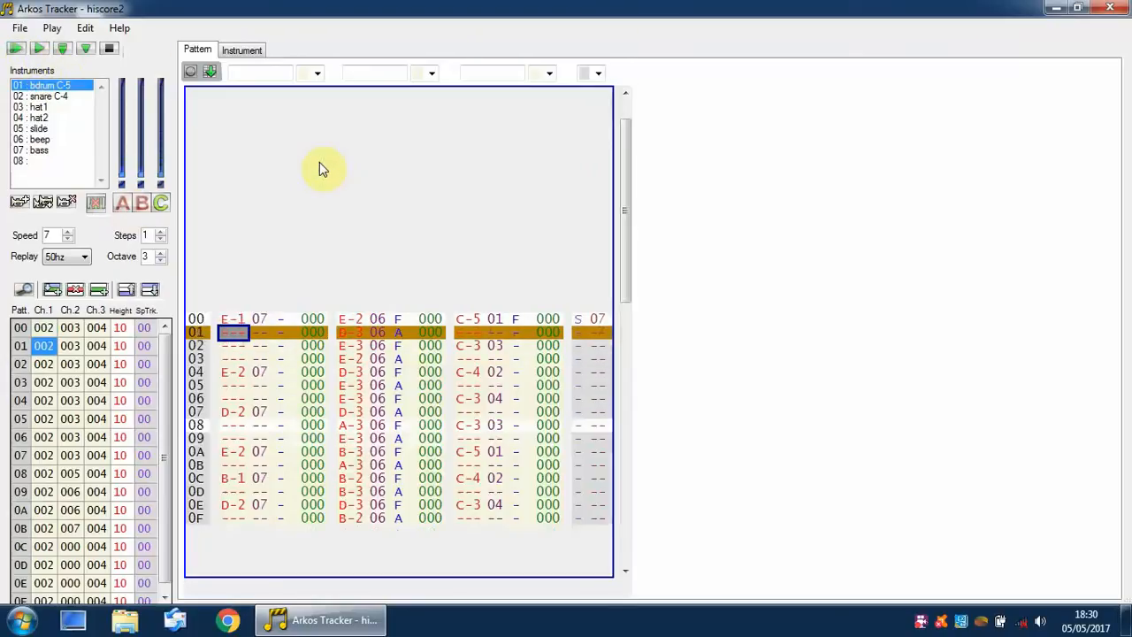
click(111, 53)
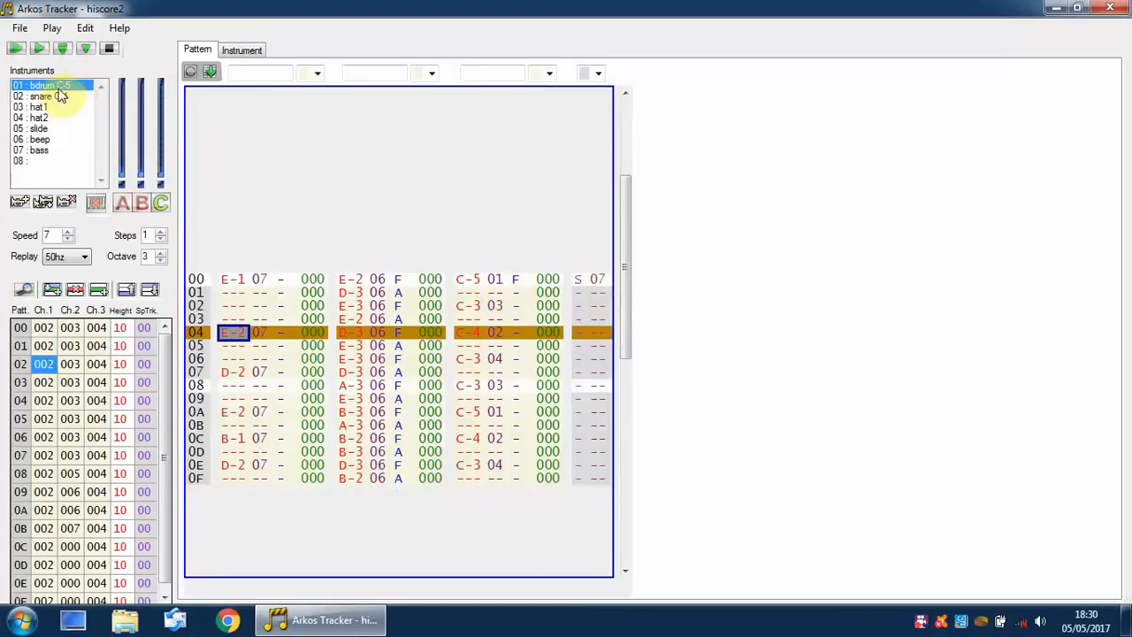
Show the settings of the bdrum C-5 instrument and audition it at F-4 and G-4
click(237, 53)
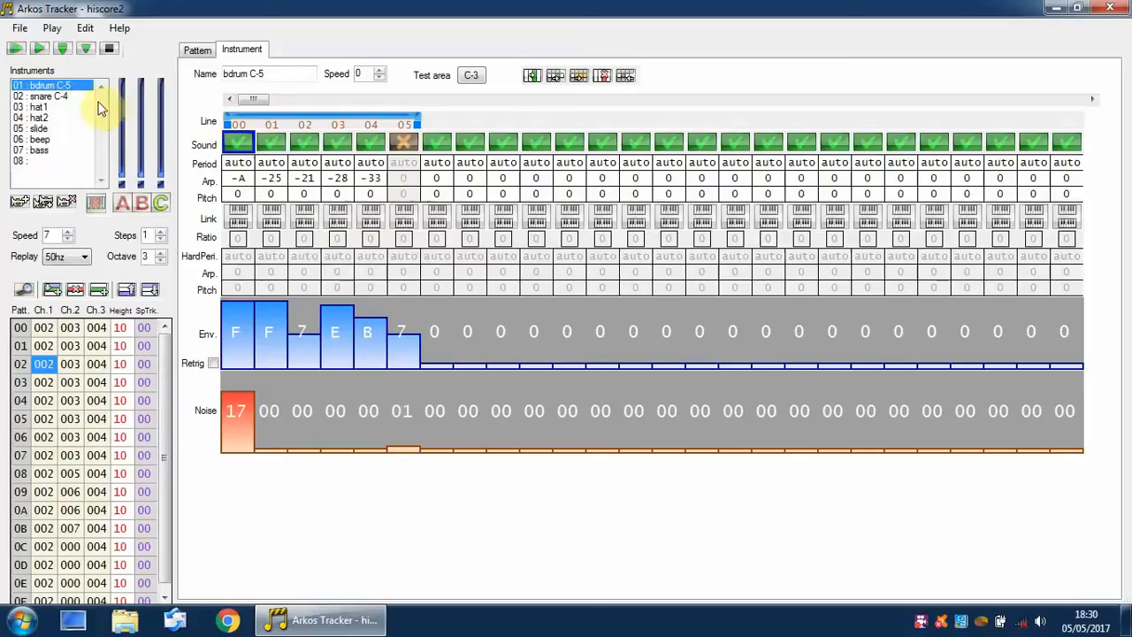
click(477, 78)
click(475, 79)
key(r)
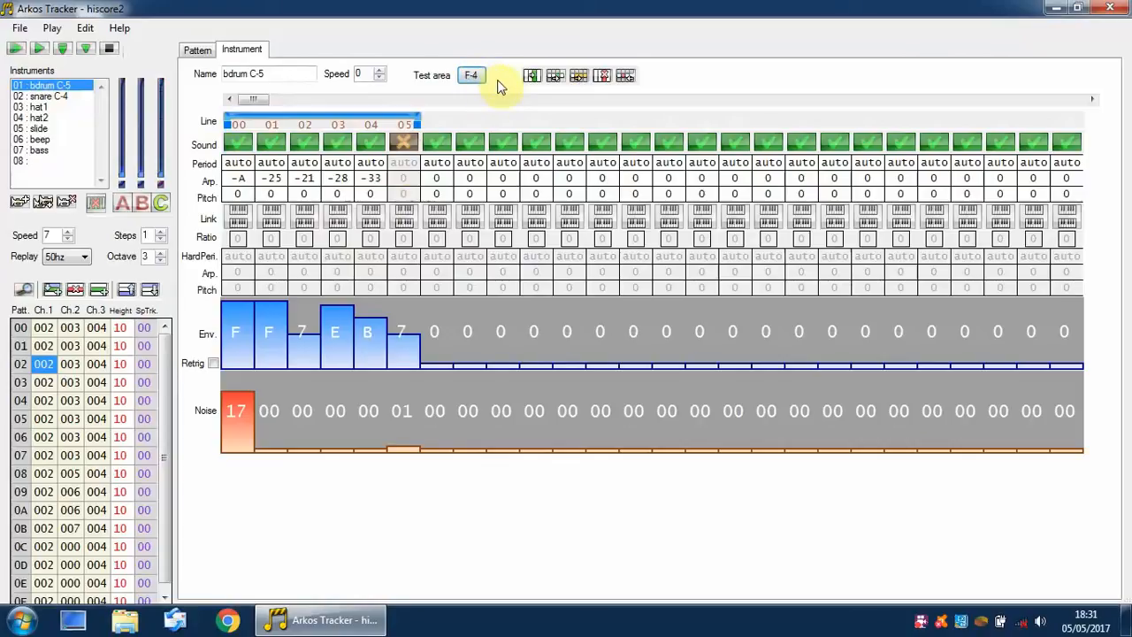
key(t)
key(b)
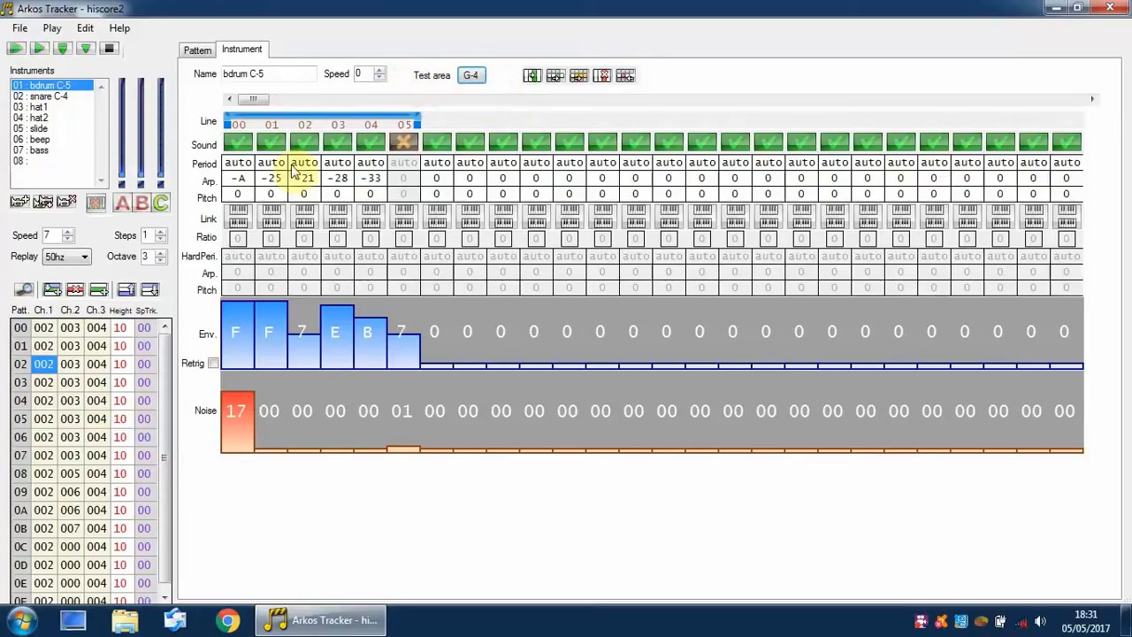
Raise the octave to 6 and audition the bdrum C-5 instrument at A-7 and F-7
click(162, 254)
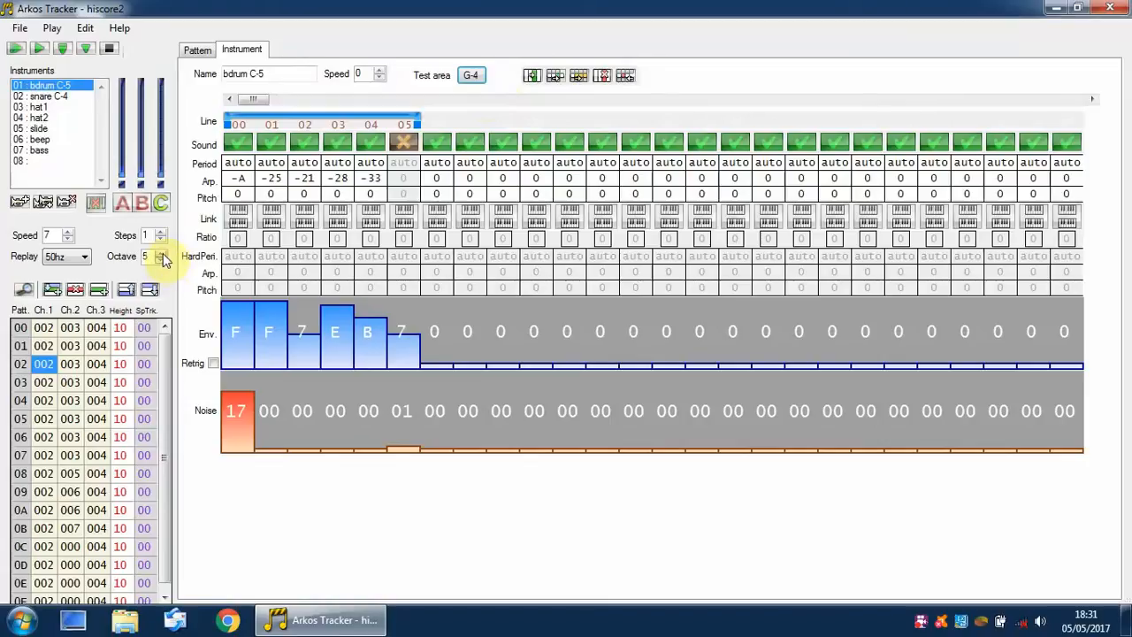
click(163, 255)
click(474, 80)
key(y)
key(y)
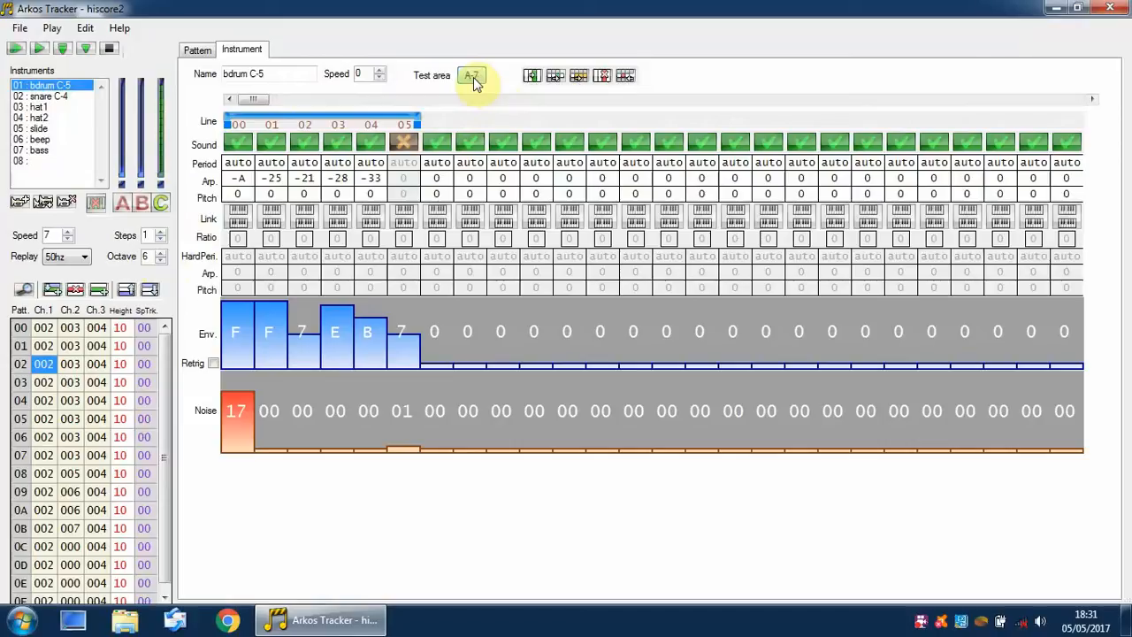
key(r)
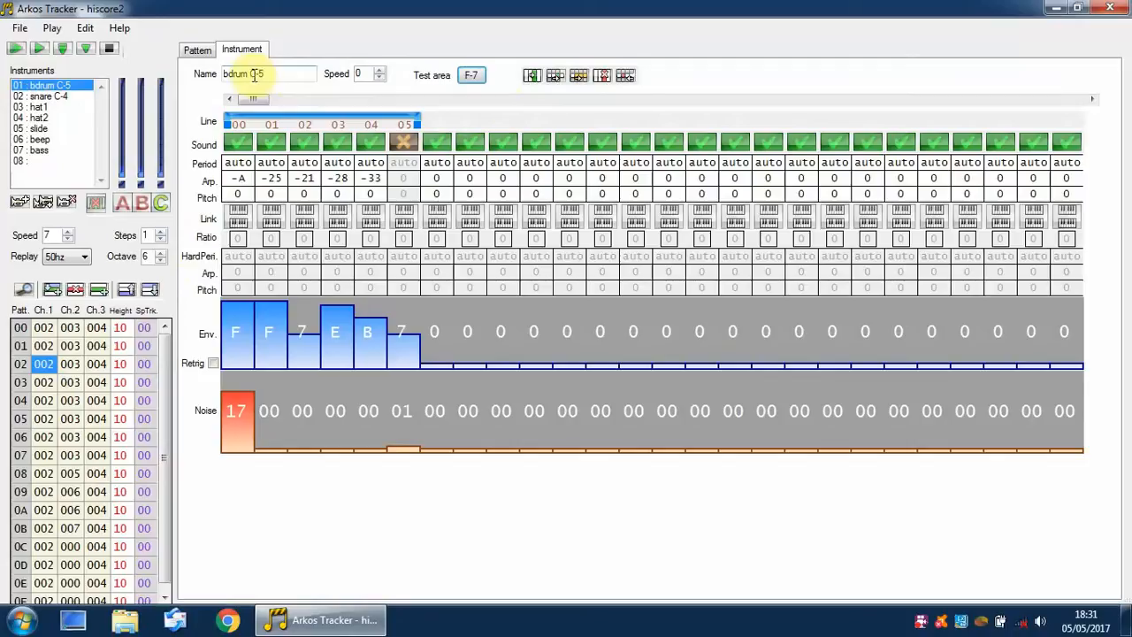
Set the octave to 4 and audition the bdrum C-5 instrument at C-5
click(160, 259)
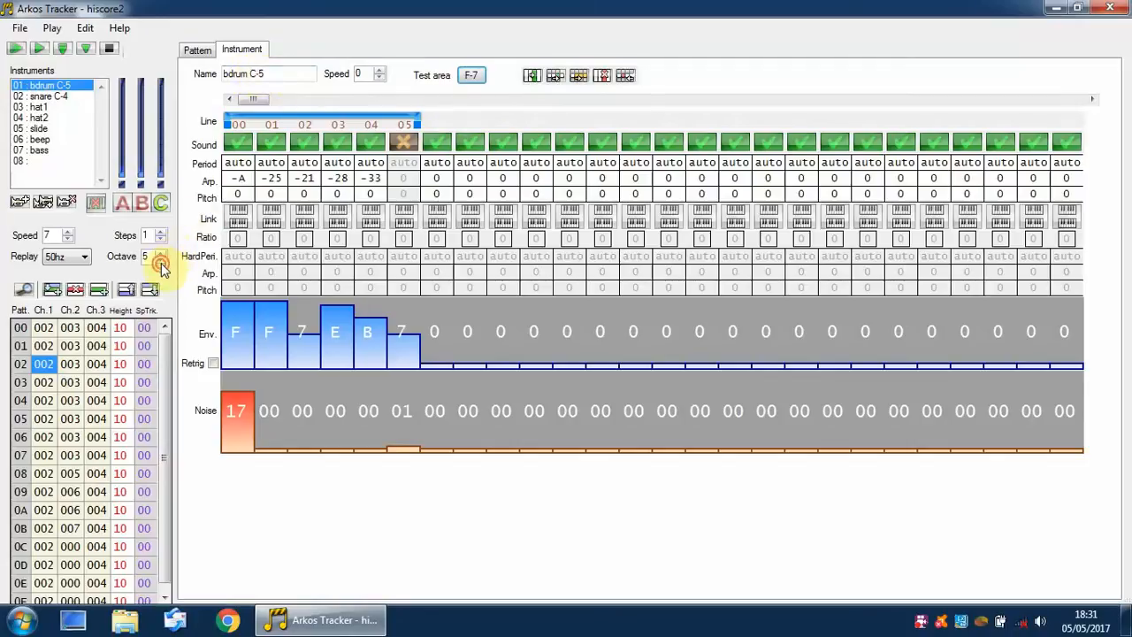
click(160, 259)
click(470, 77)
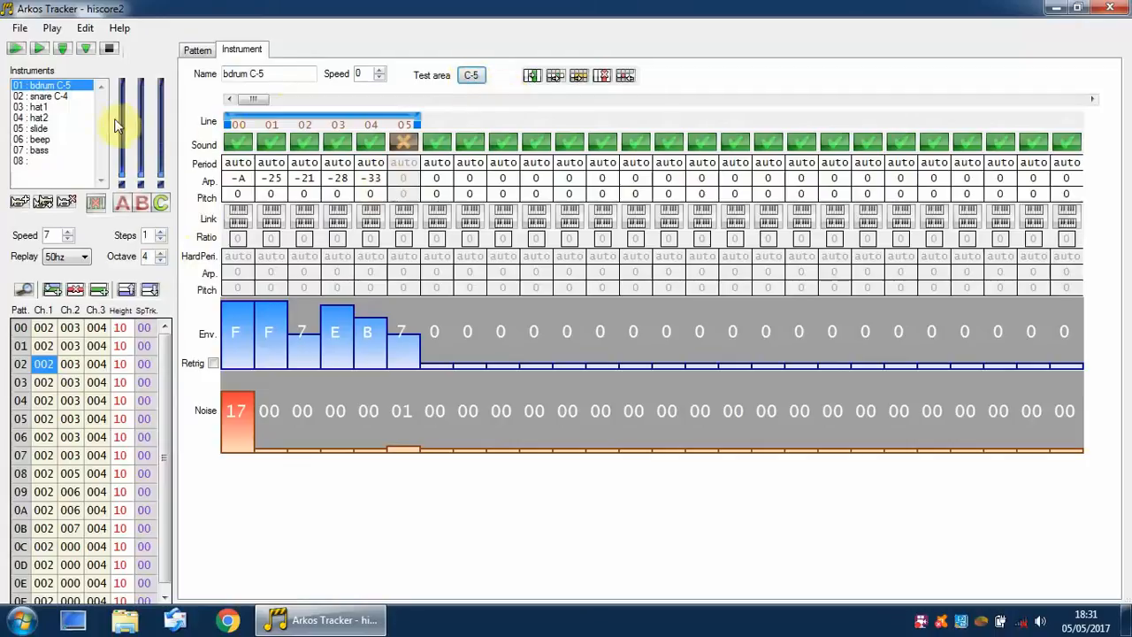
Select the snare C-4 instrument and audition it repeatedly at C-4
click(63, 97)
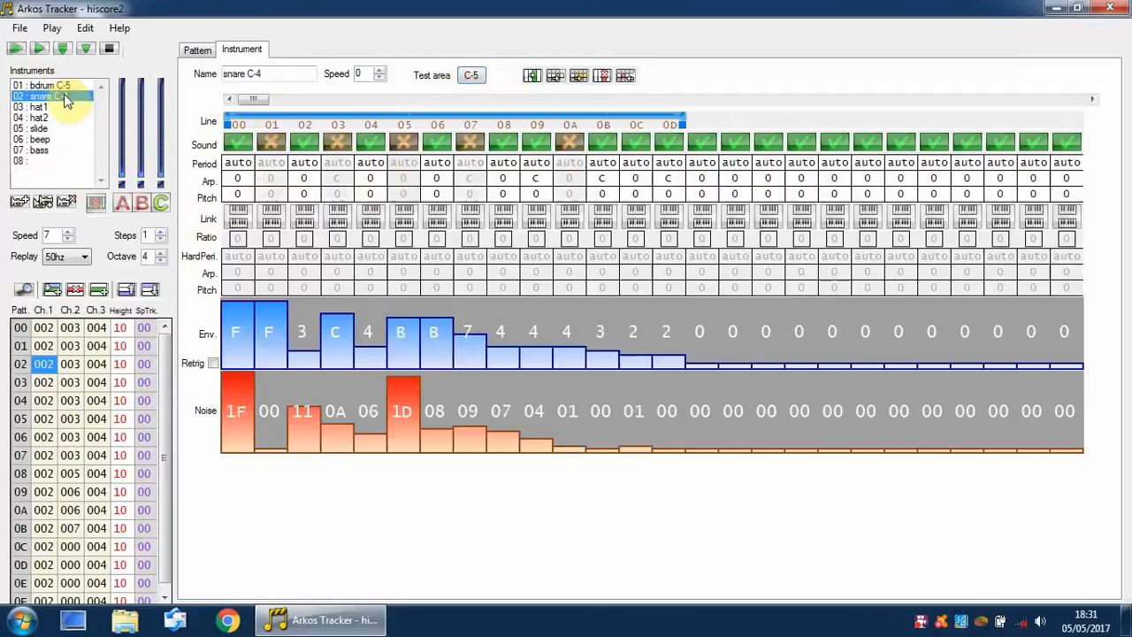
click(472, 77)
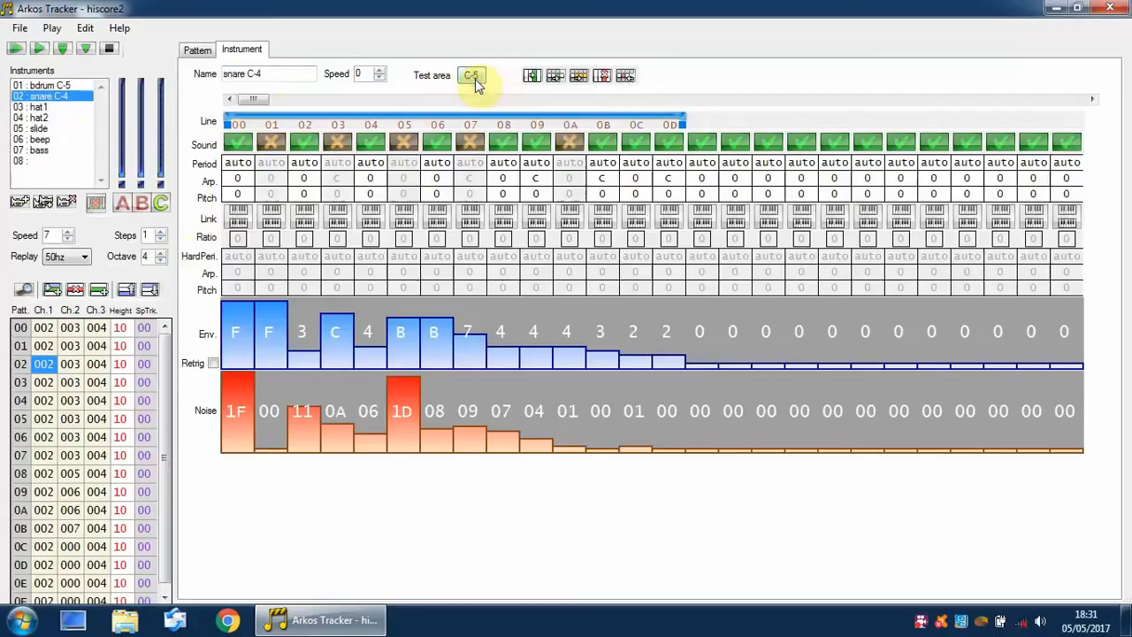
key(z)
key(z)
key(z)
Audition the snare C-4 instrument in octave 6 at C-7 and E-7, and again in octave 4 at C-4
click(160, 257)
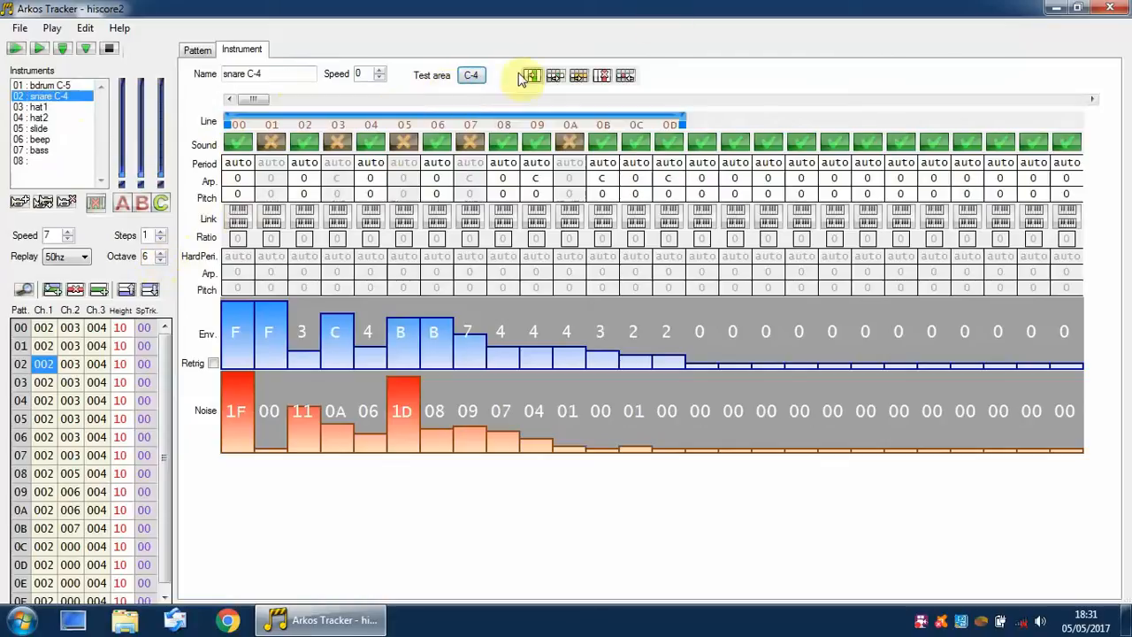
click(470, 77)
key(q)
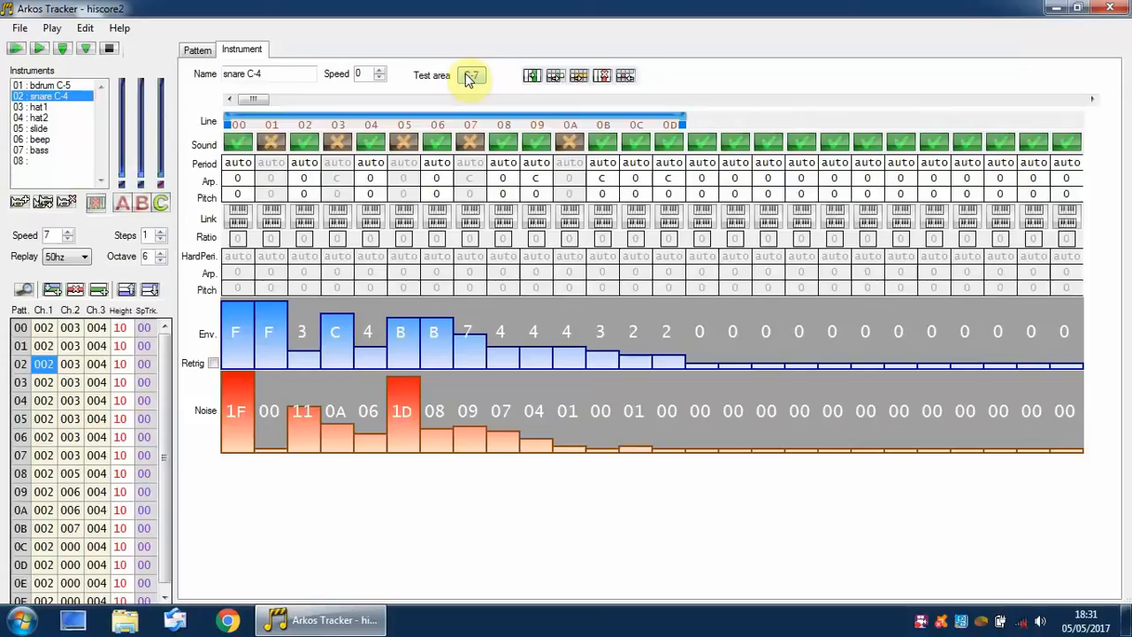
key(e)
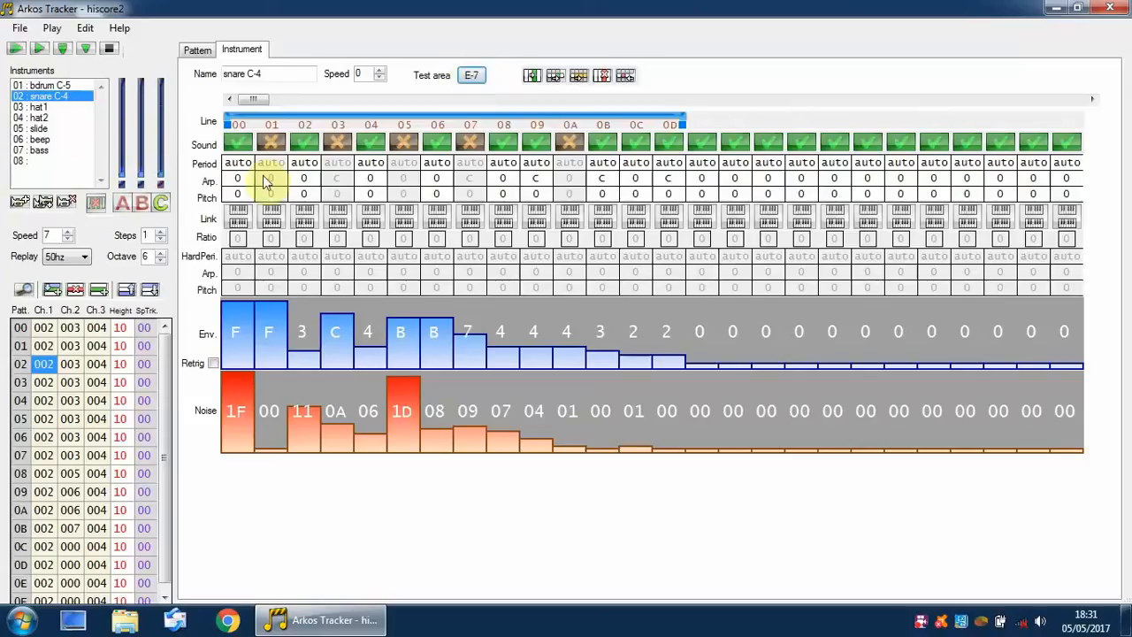
double_click(160, 261)
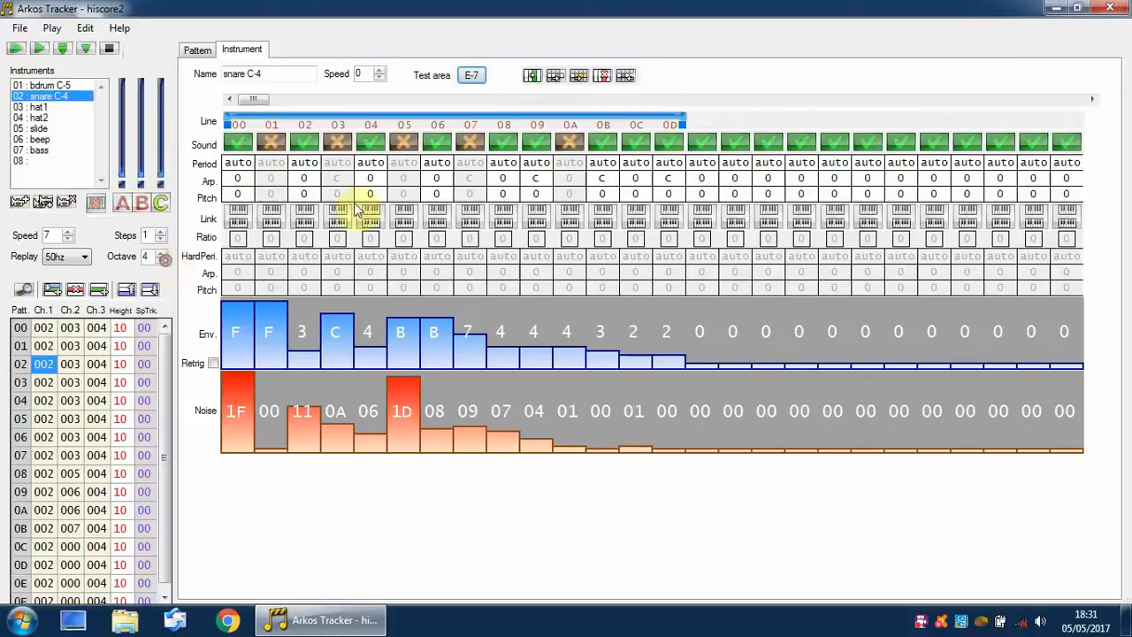
click(472, 76)
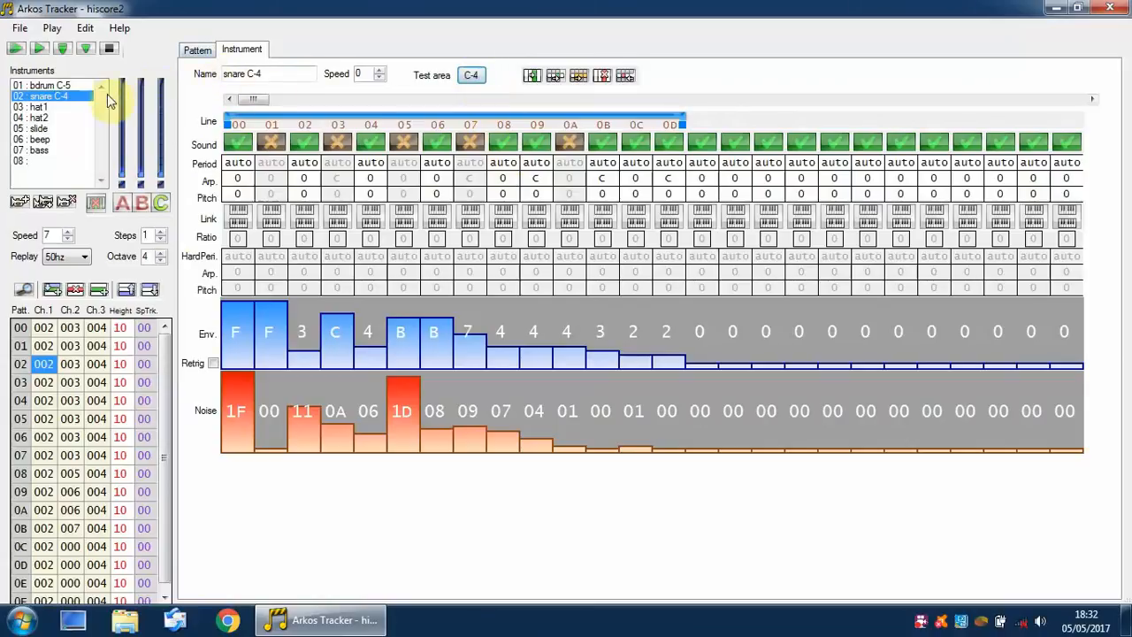
Display the settings of the hat1 and bass instruments
click(40, 107)
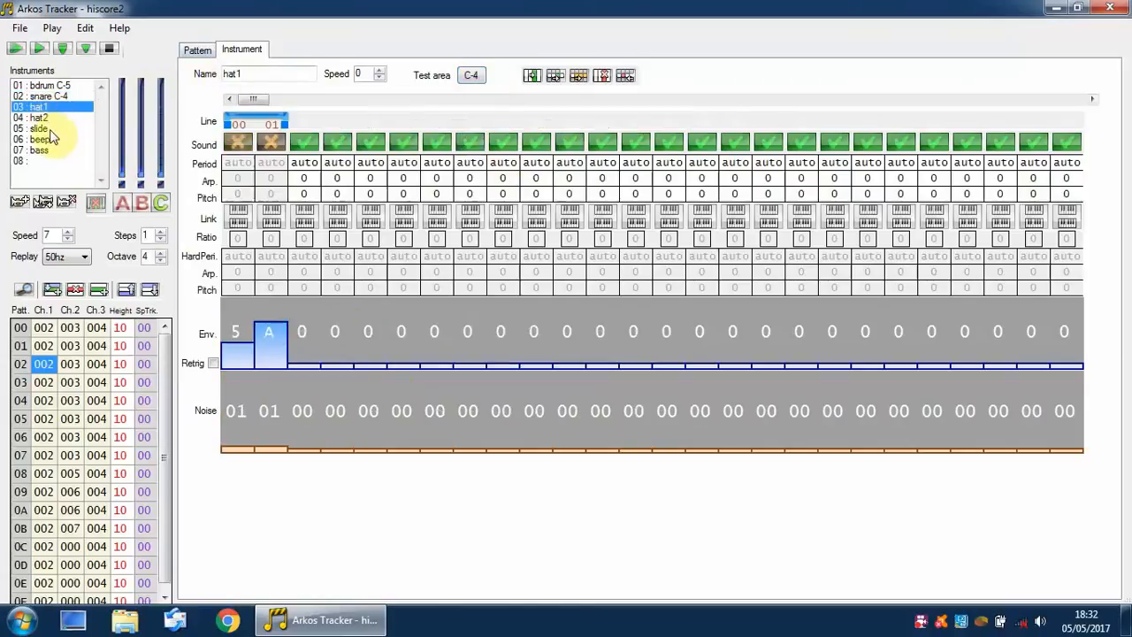
click(51, 151)
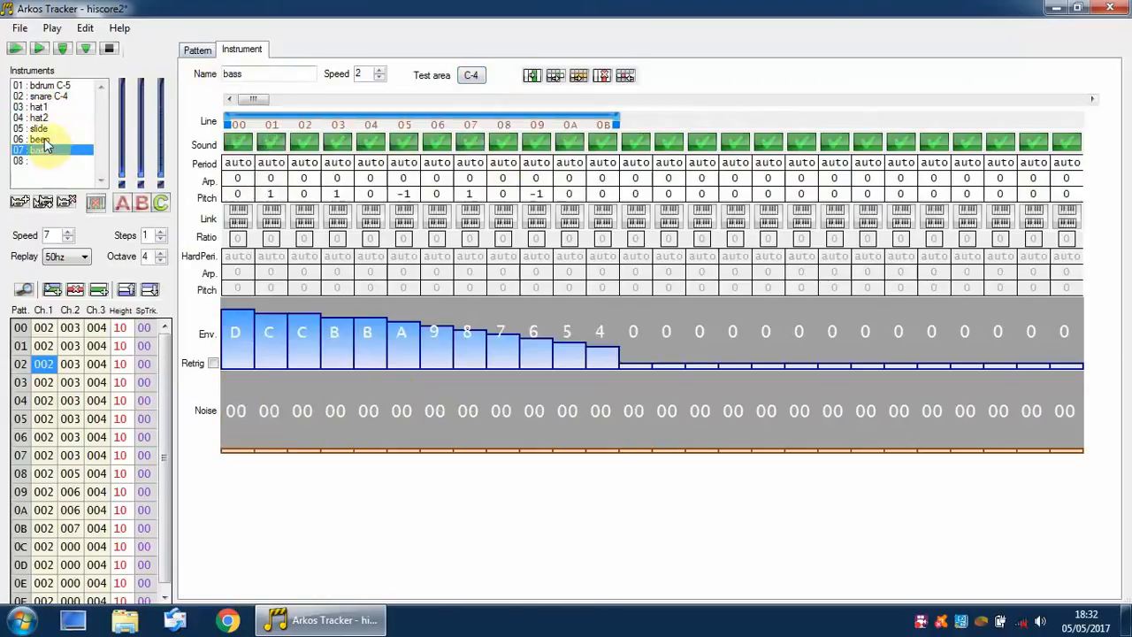
Return to the pattern, select the note at row 00 of the third channel and enable record mode
click(198, 51)
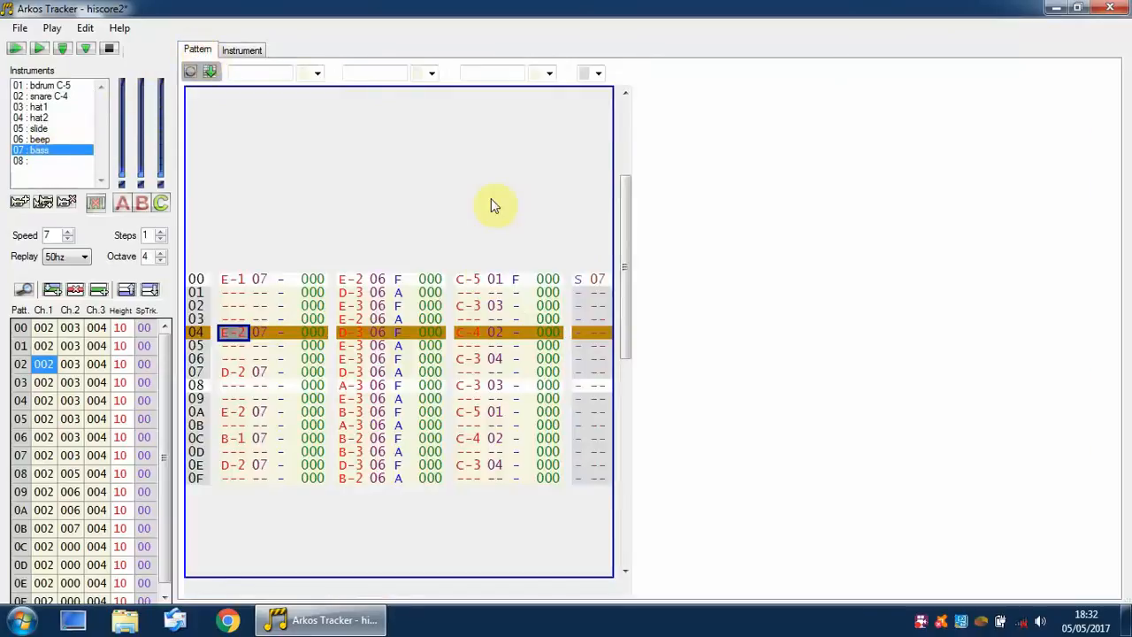
click(471, 279)
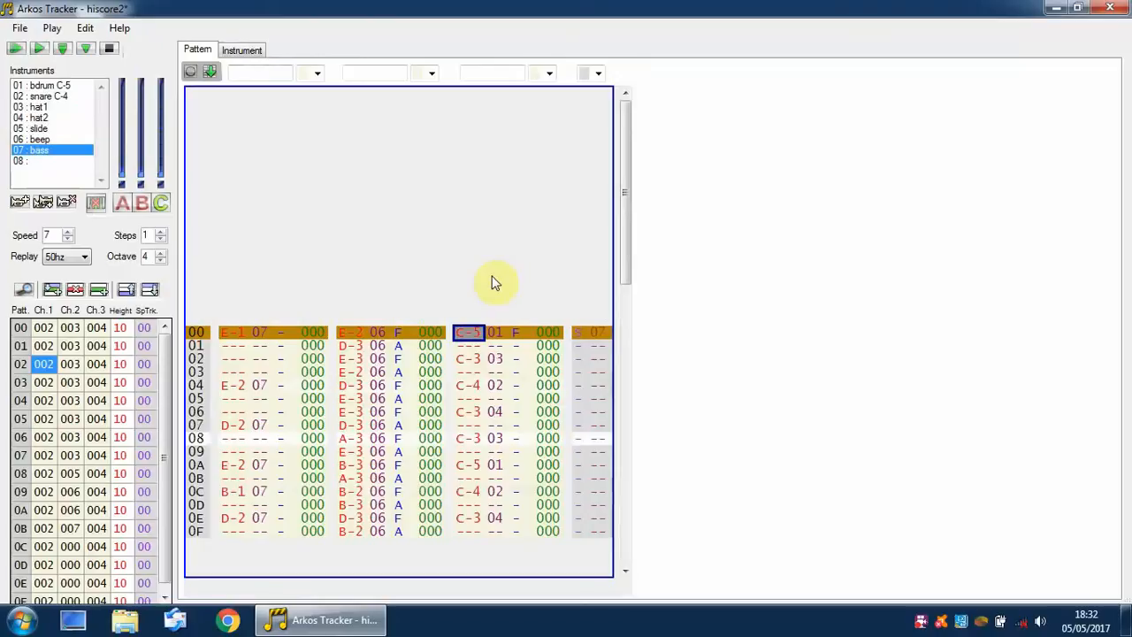
key(space)
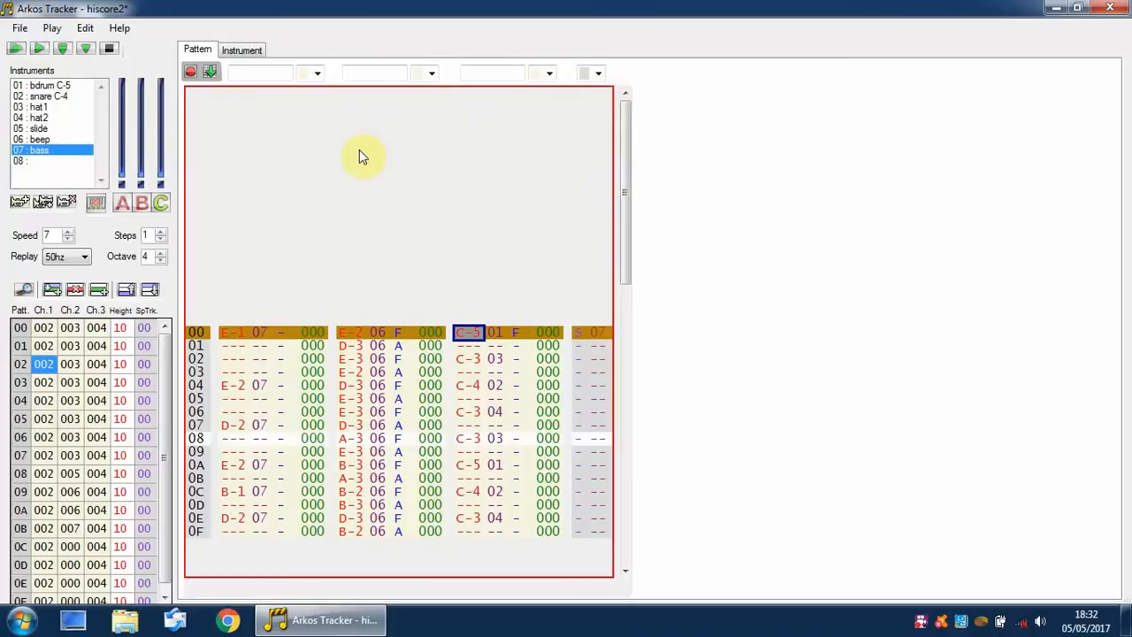
Disable record mode and step through the third channel's rows from 00 to 08 and back to 00
key(space)
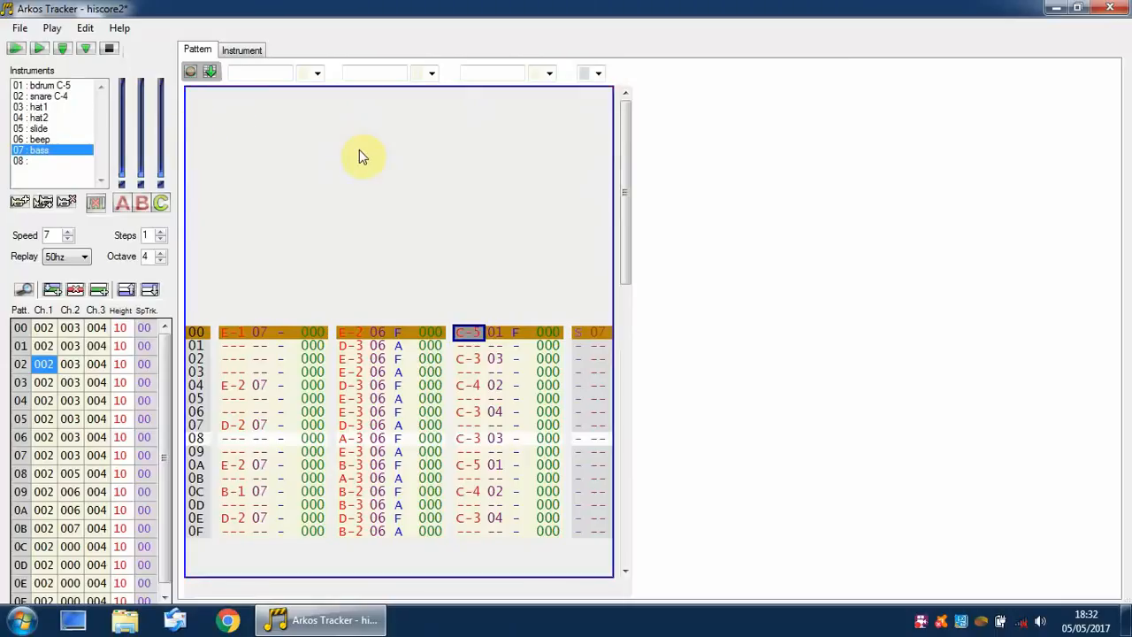
key(Down)
key(Down)
key(Down)
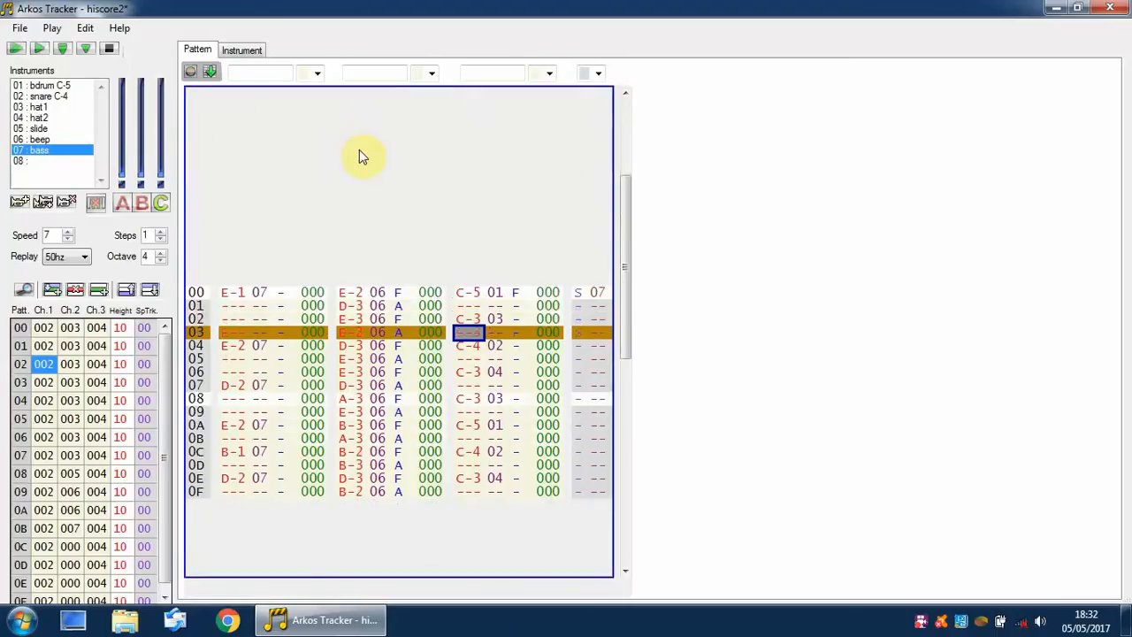
key(Down)
key(Down)
key(Down)
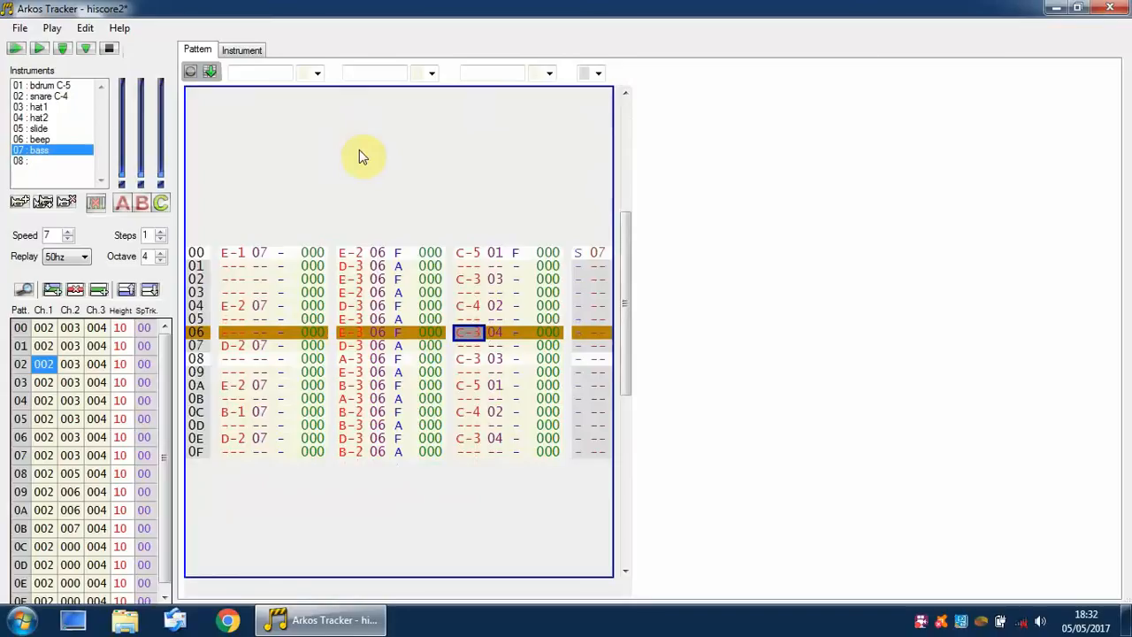
key(Down)
key(Down)
key(Up)
key(Up)
key(Up)
key(Up)
key(Up)
key(Up)
key(Up)
key(Up)
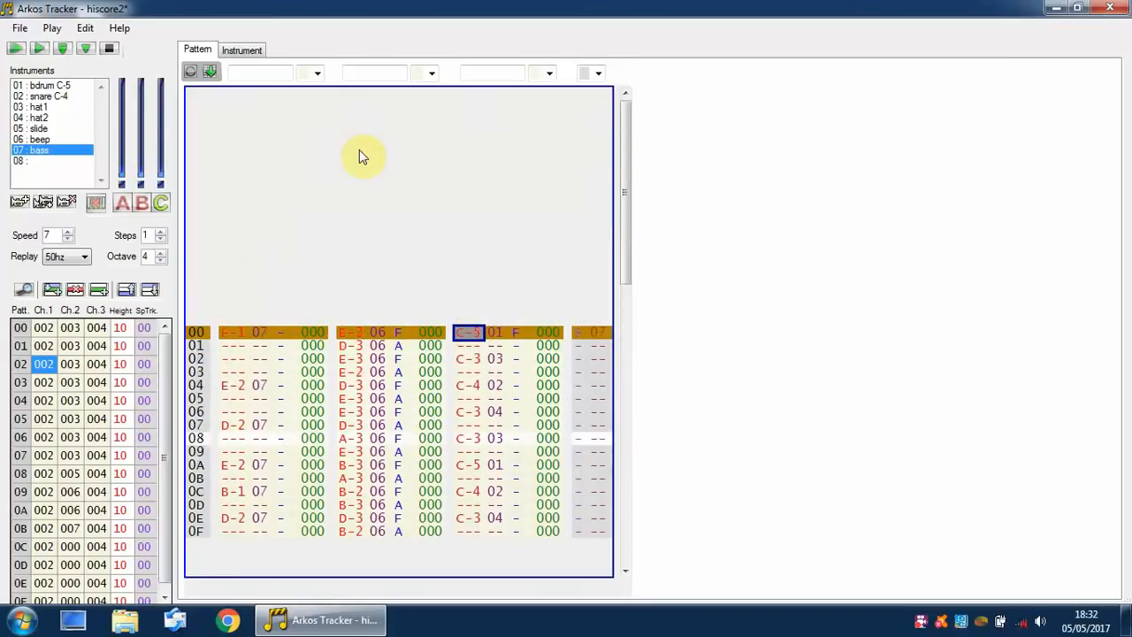
Select the bdrum C-5 instrument and enable record mode with the third channel's row 00 note selected
click(37, 84)
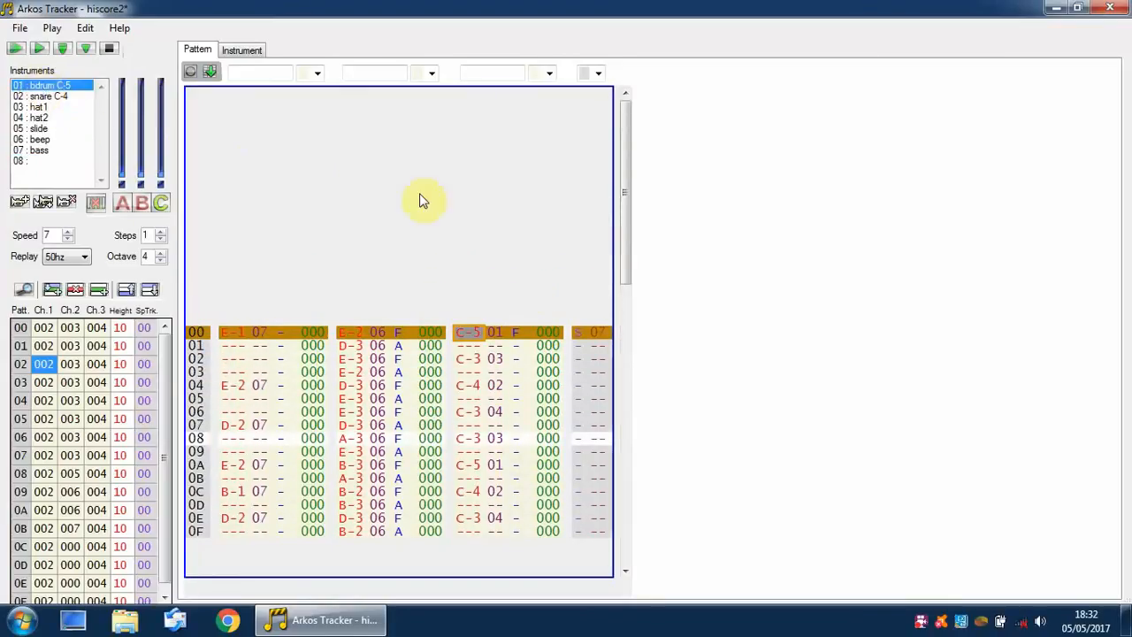
click(469, 332)
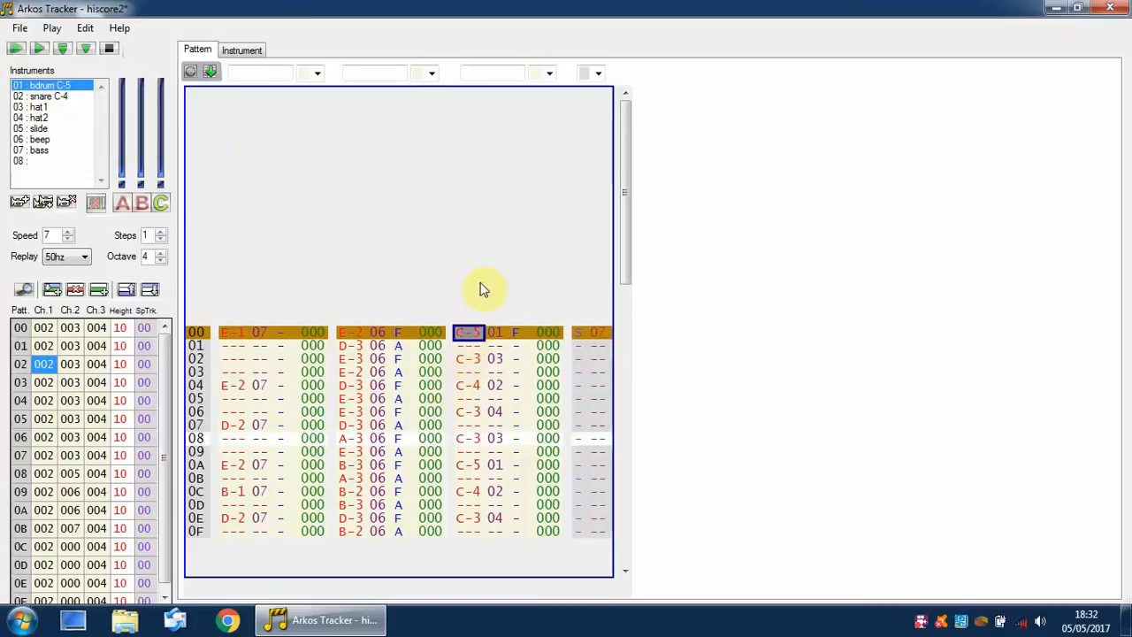
key(space)
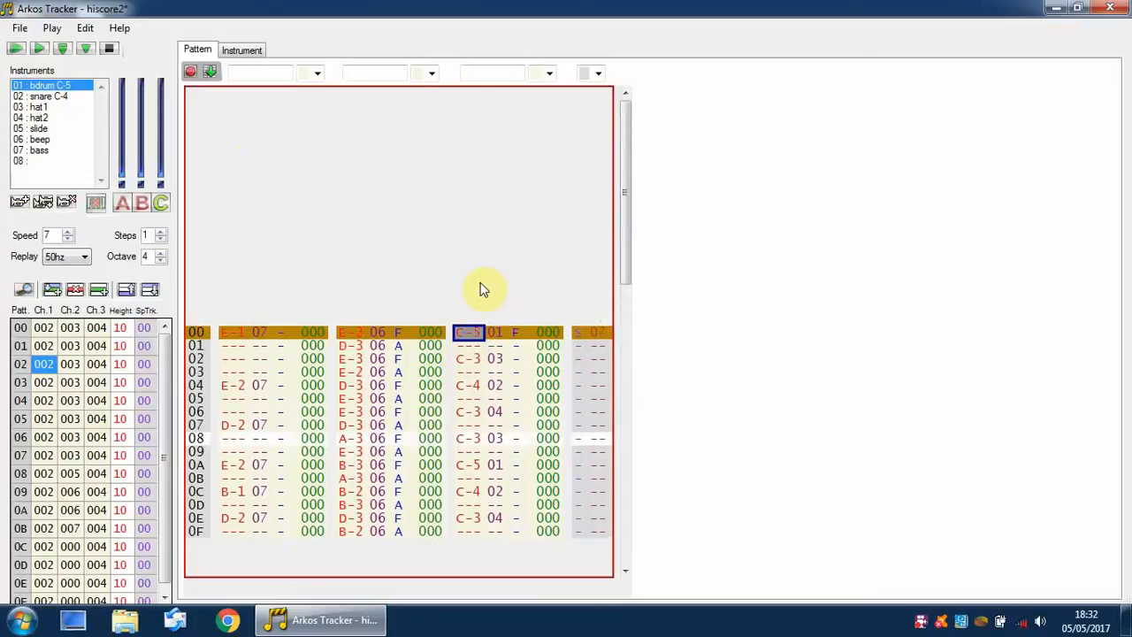
Delete the bdrum notes at rows 00 and 0A of the third channel and play the pattern without them
key(Delete)
key(Down)
key(Down)
key(Down)
key(Down)
key(Down)
key(Down)
key(Down)
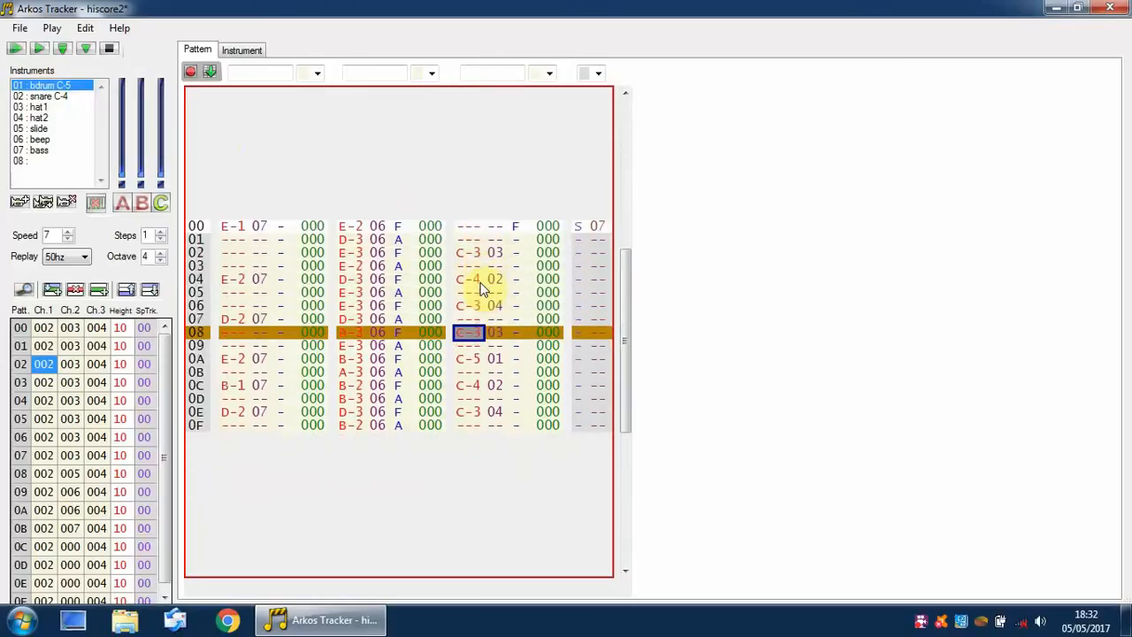
key(Down)
key(Down)
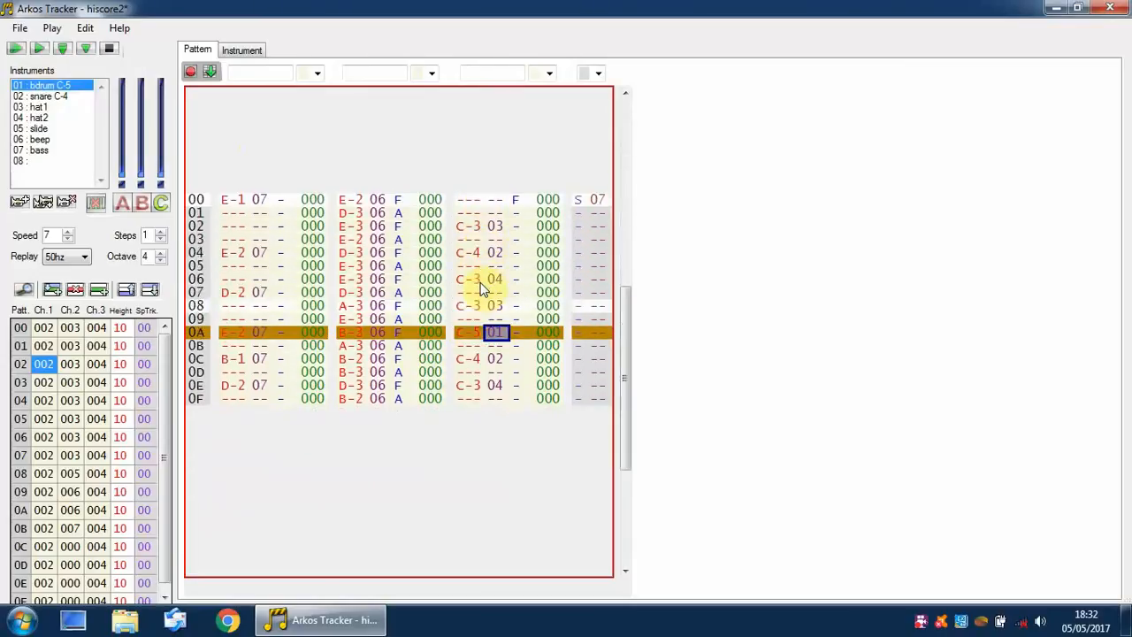
key(Left)
key(Delete)
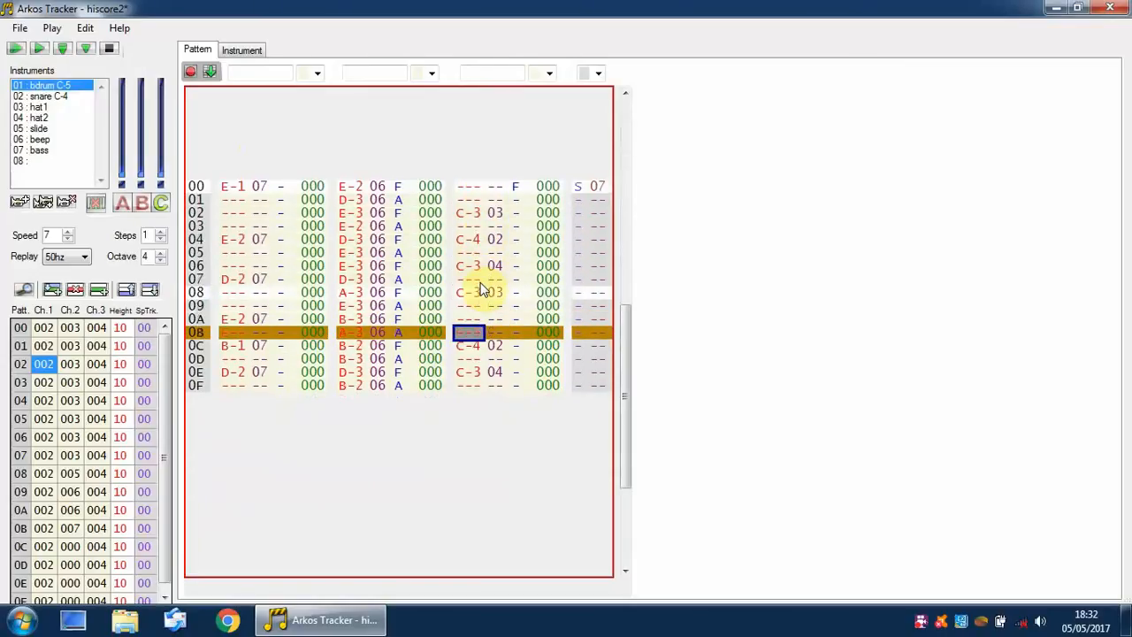
click(84, 51)
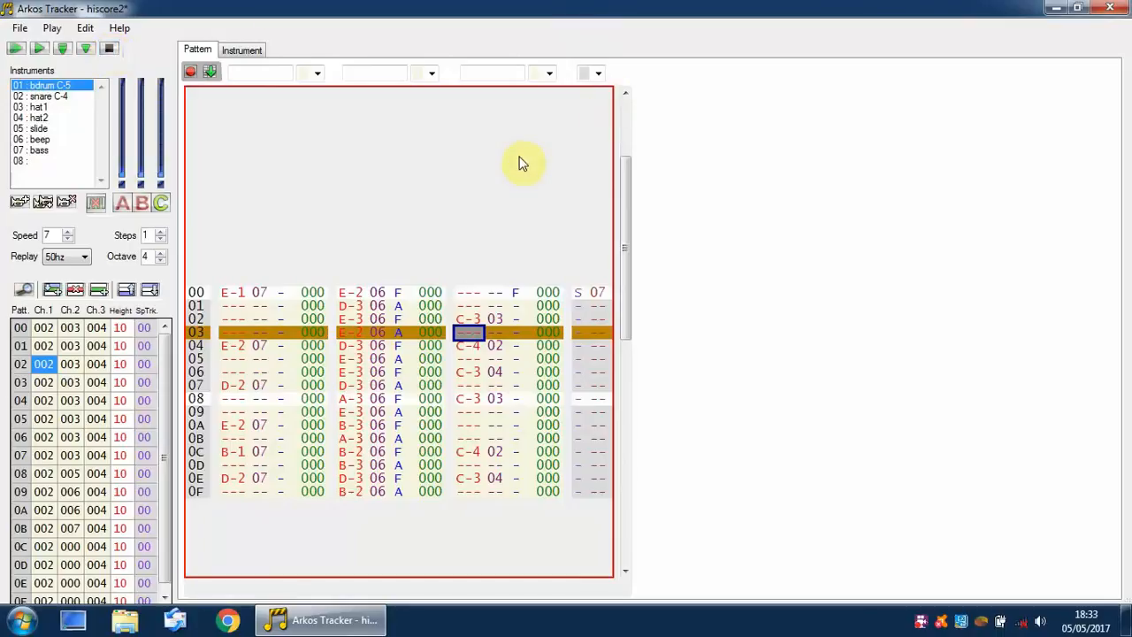
Enter C-5 notes with the bdrum instrument at rows 00 and 0A of the third channel
key(Up)
key(Up)
key(Up)
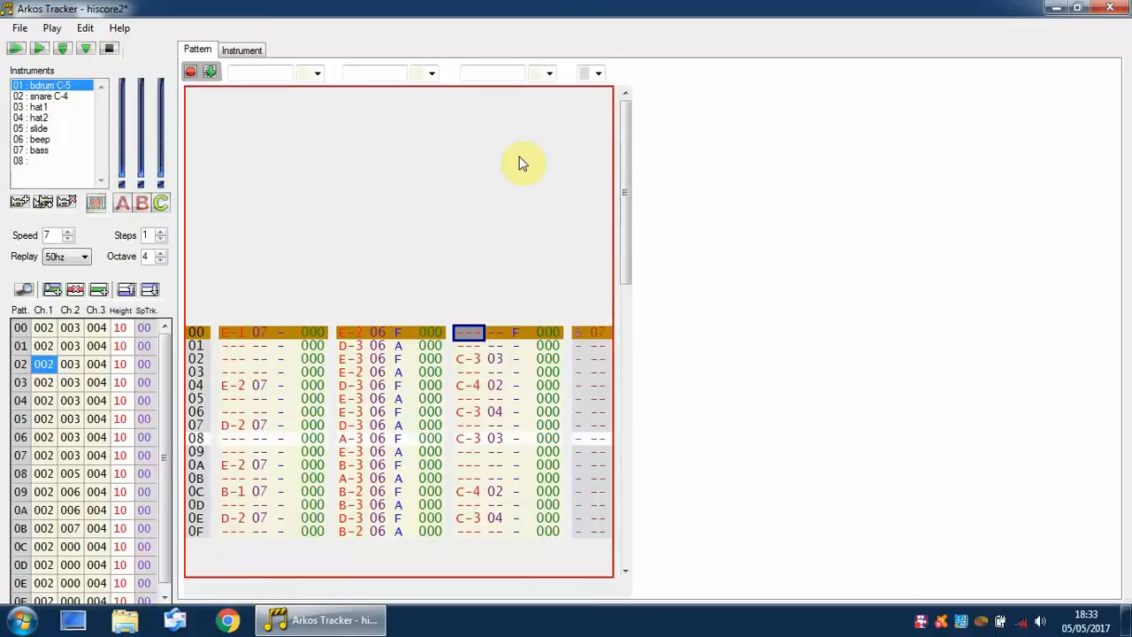
key(q)
key(Down)
key(Down)
key(Down)
key(Down)
key(Down)
key(Down)
key(Down)
key(Down)
key(Down)
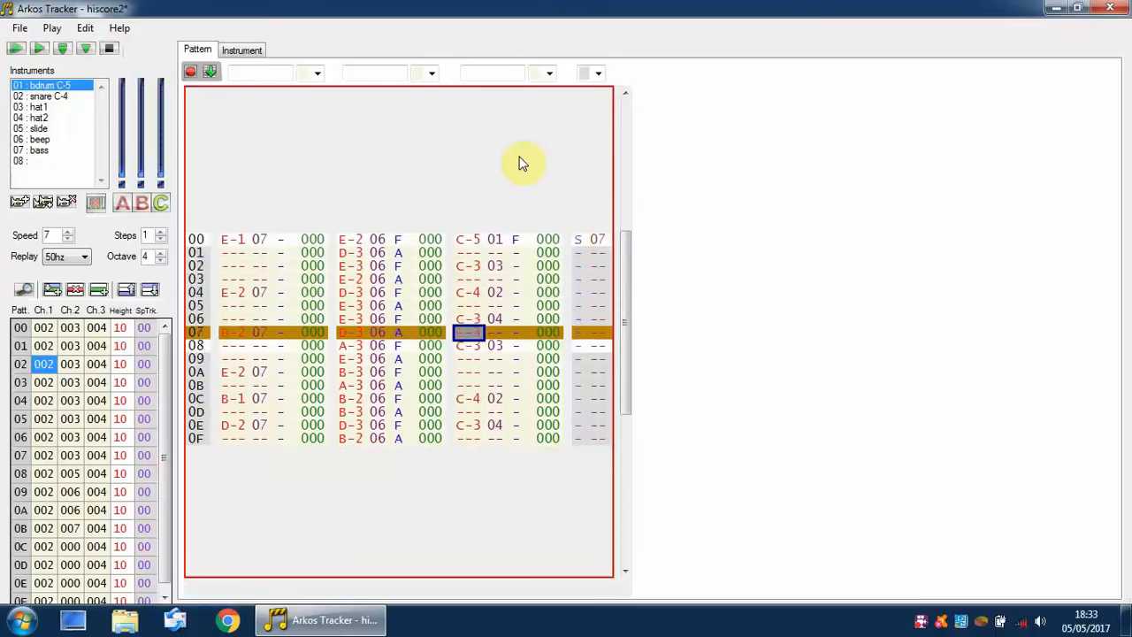
key(q)
key(Down)
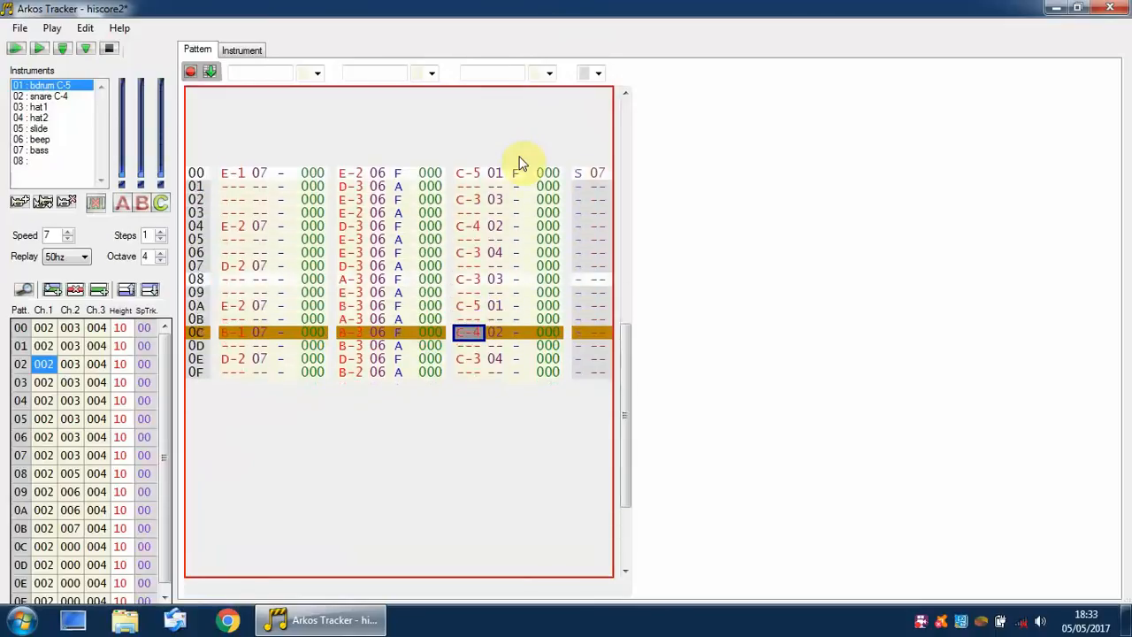
Go to the speed command at row 00 of the special track, and play the pattern briefly before stopping it
key(Up)
key(Up)
key(Up)
key(Up)
key(Up)
key(Up)
key(Up)
key(Up)
key(Up)
key(Up)
key(Up)
key(Up)
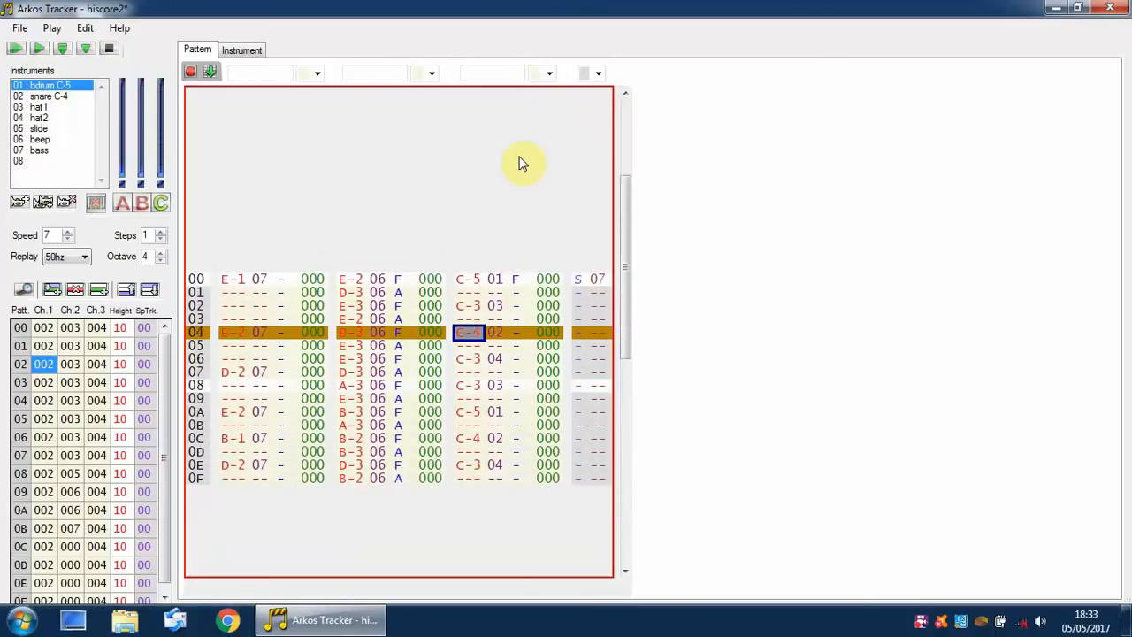
key(Right)
key(Right)
key(Right)
key(Right)
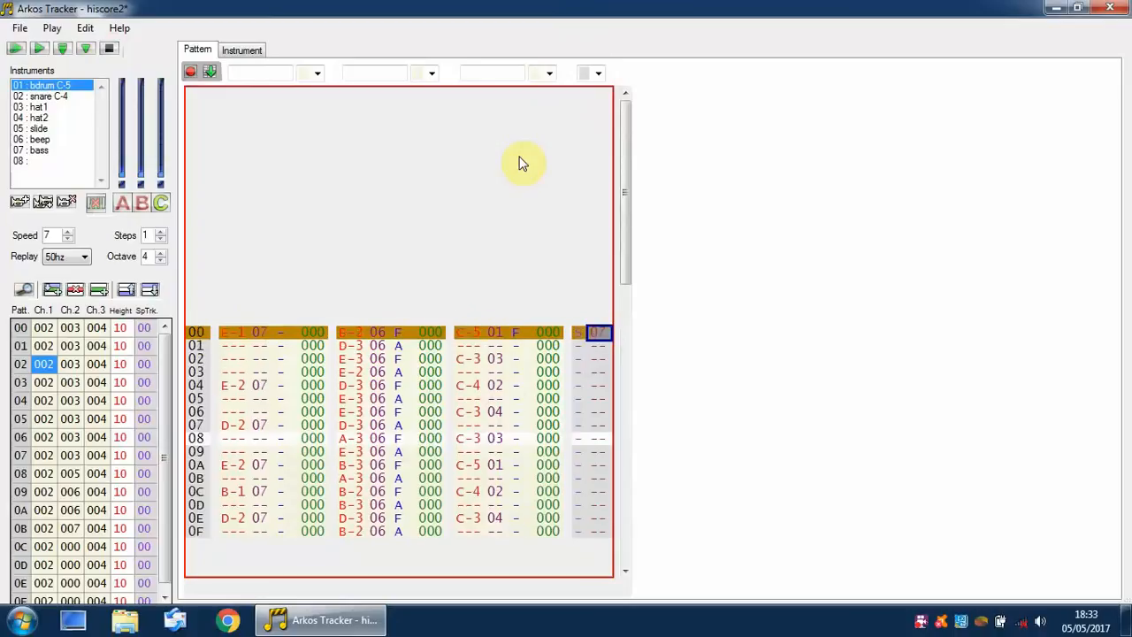
key(Left)
click(65, 53)
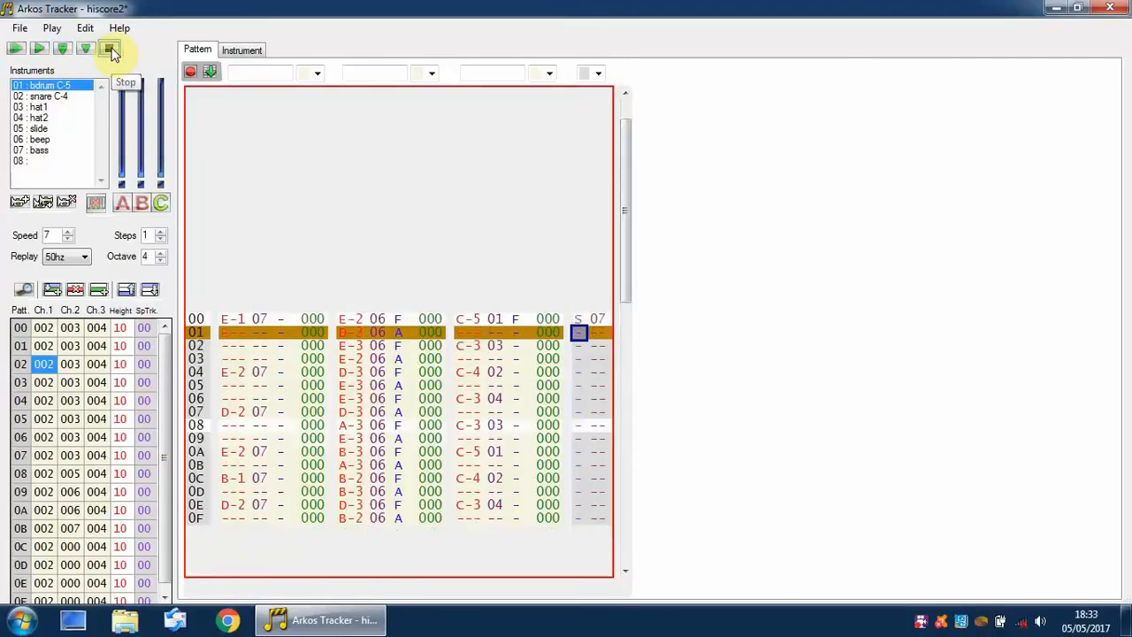
click(109, 50)
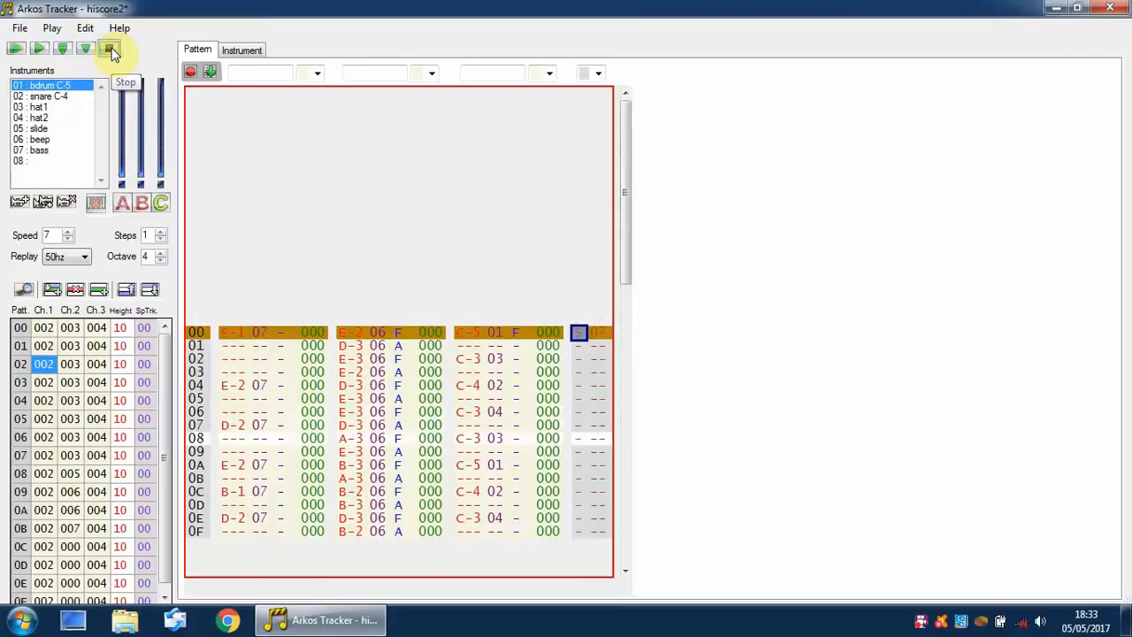
Set the speed value at row 00 of the special track to 05 and play the pattern briefly
key(Right)
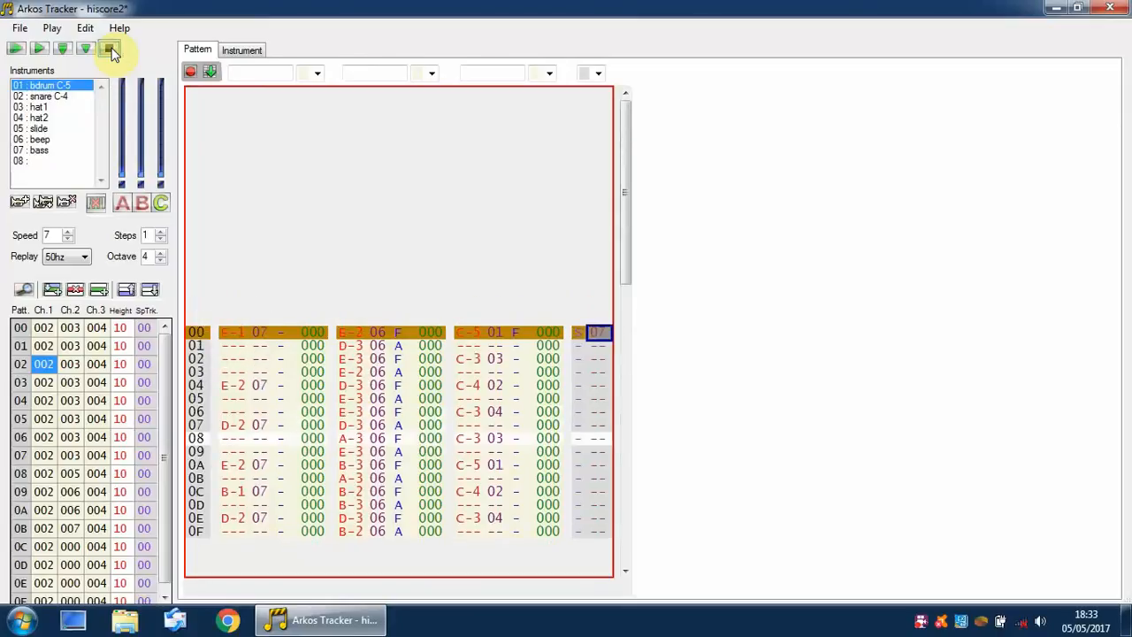
key(space)
key(space)
key(space)
key(space)
key(Down)
key(Up)
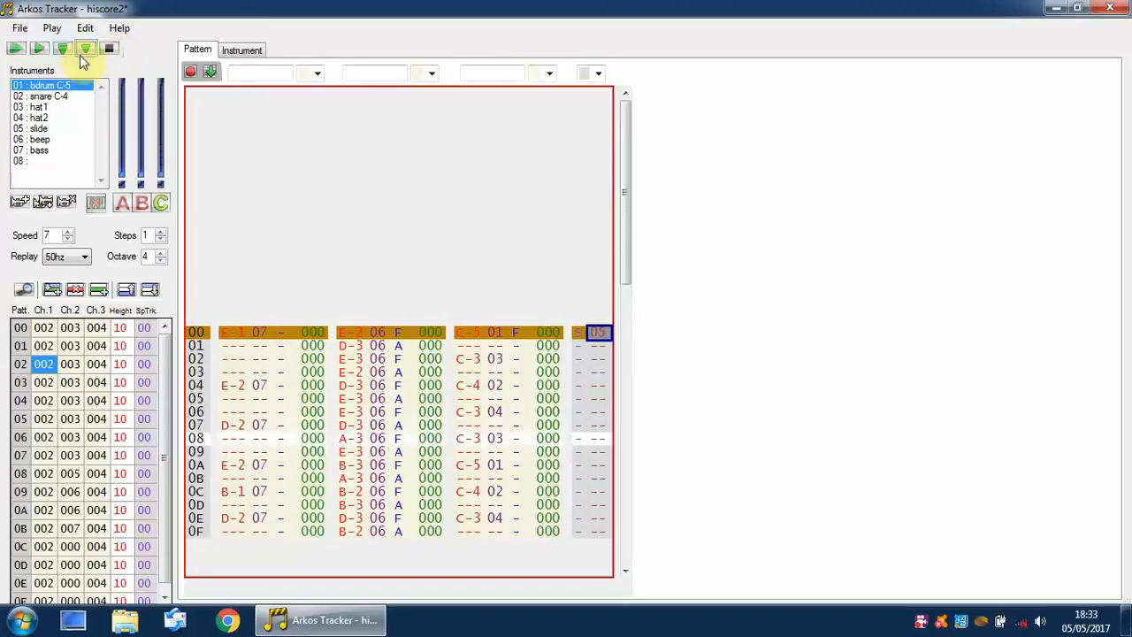
click(68, 50)
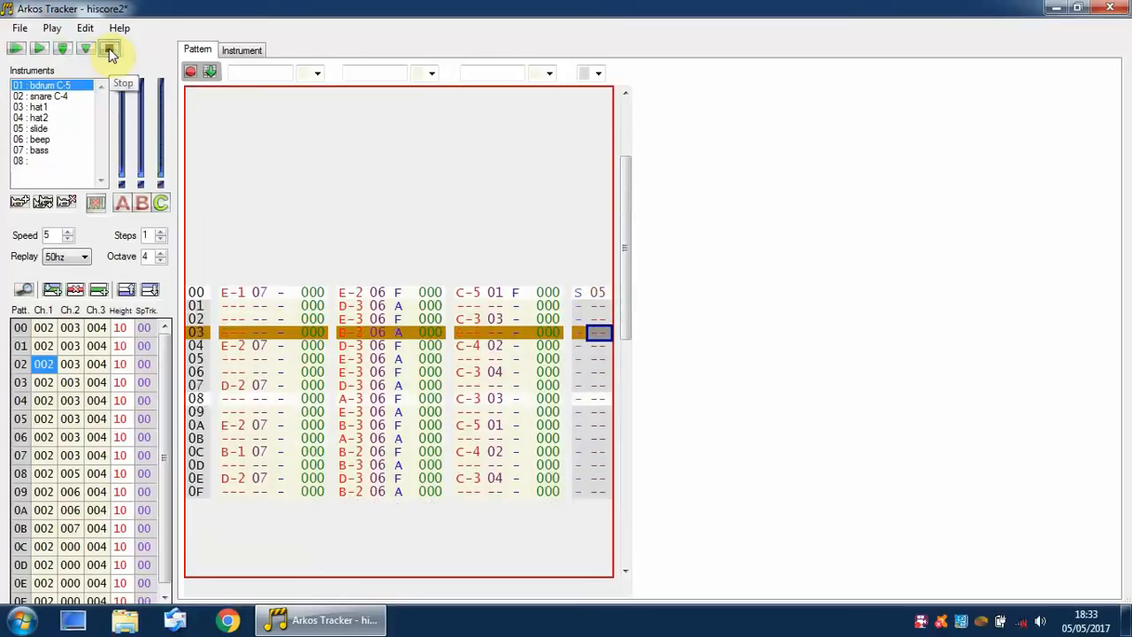
click(110, 52)
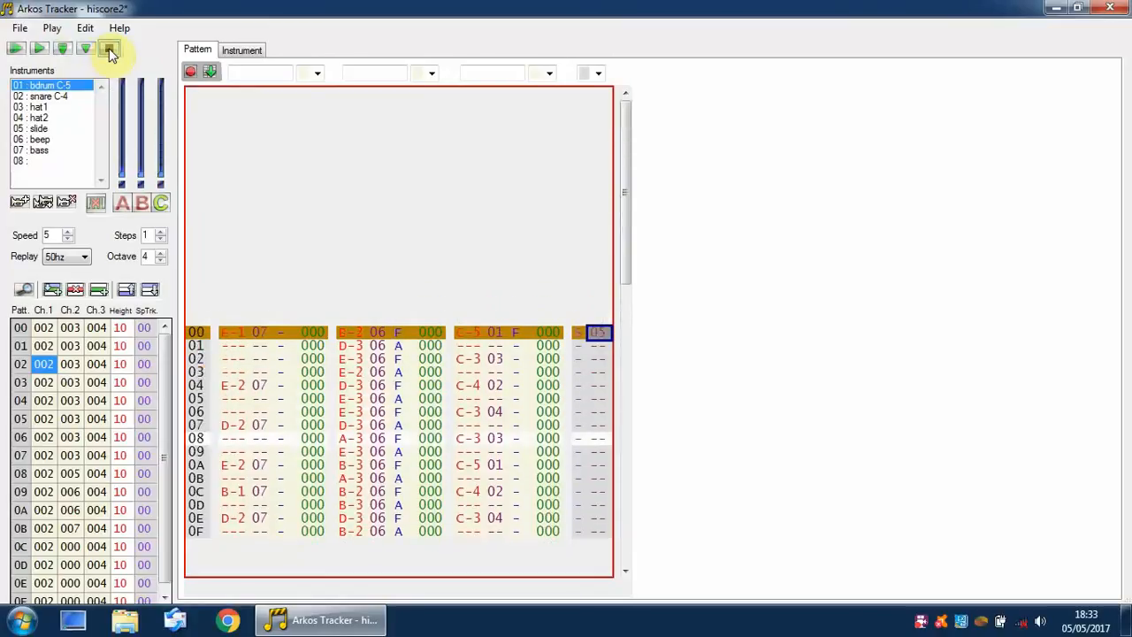
Set the row 00 speed value to 06 and fill special track rows 01 to 0F with S 06 commands
key(Down)
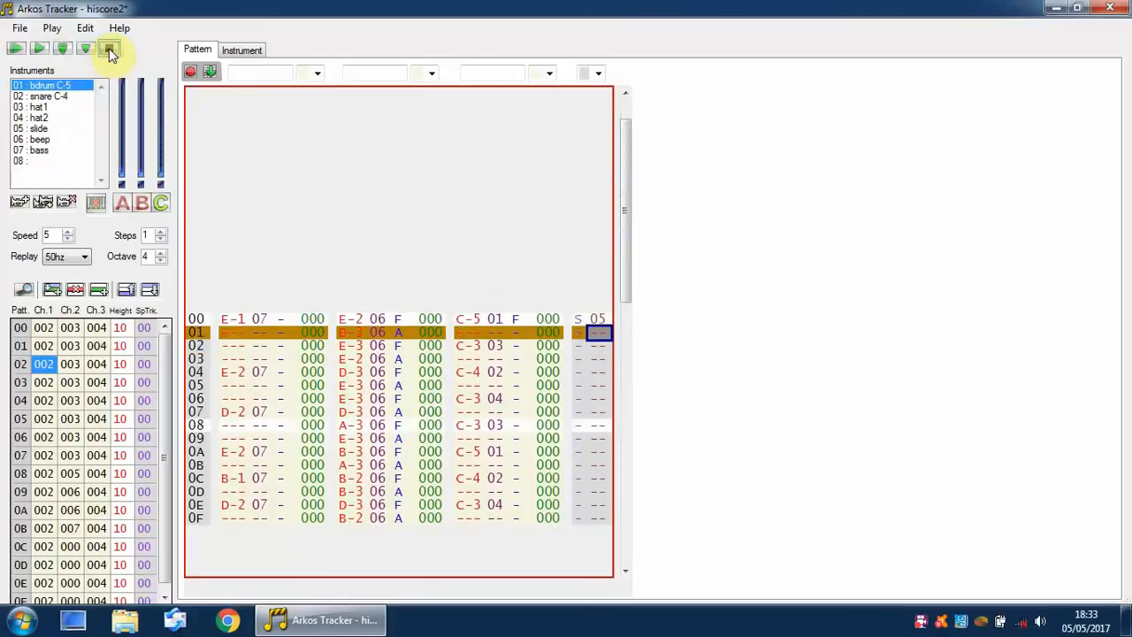
key(Up)
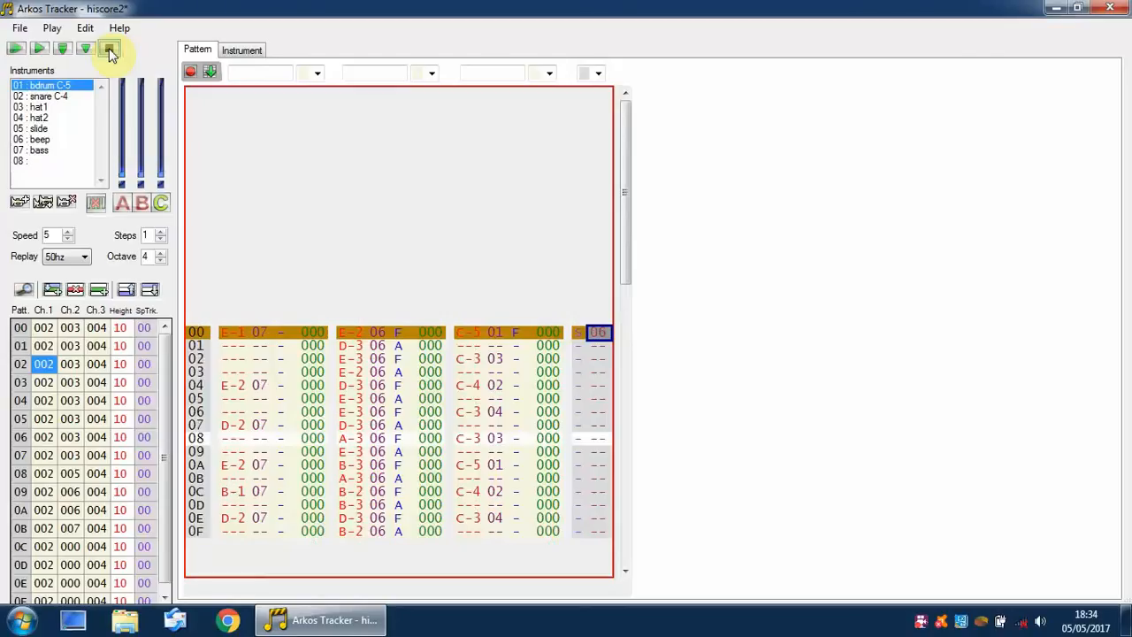
key(Down)
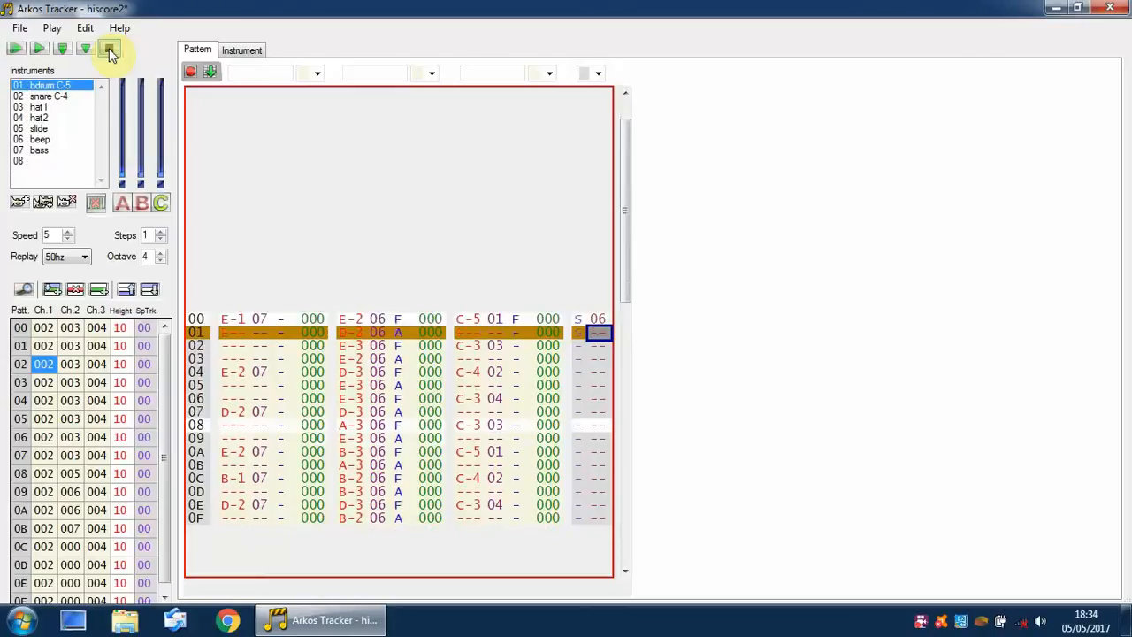
key(Left)
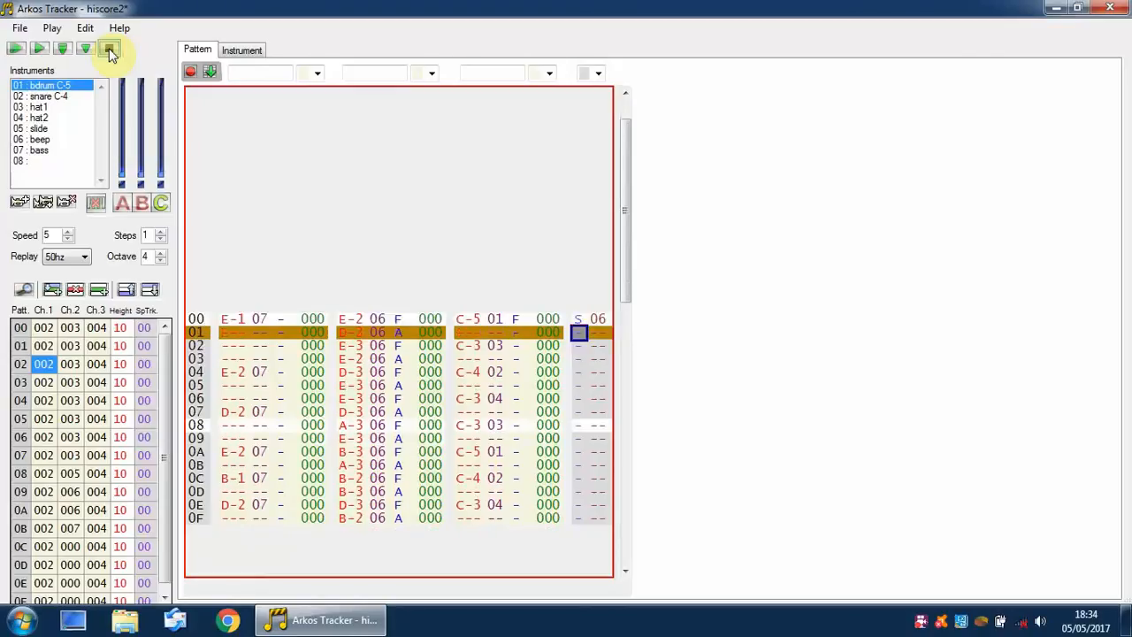
text(ssssssssssssss)
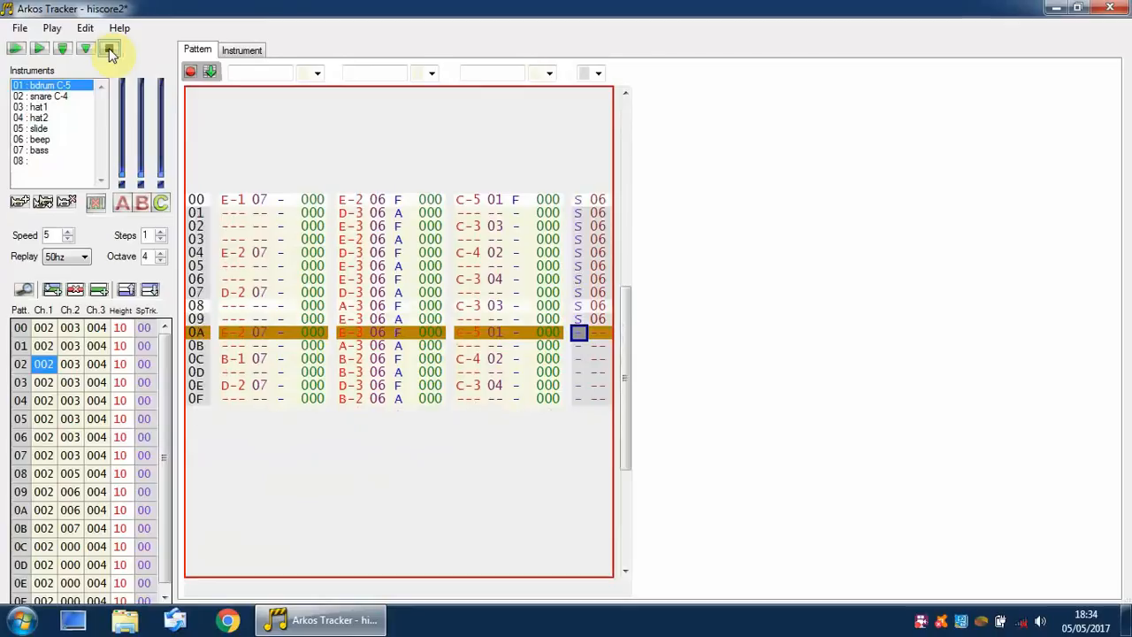
Set the speed value to 05 on every odd row from 01 to 0F of the special track
key(Up)
key(Up)
key(Up)
key(Up)
key(Up)
key(Up)
key(Up)
key(Up)
key(Up)
key(Up)
key(Up)
key(Up)
key(Up)
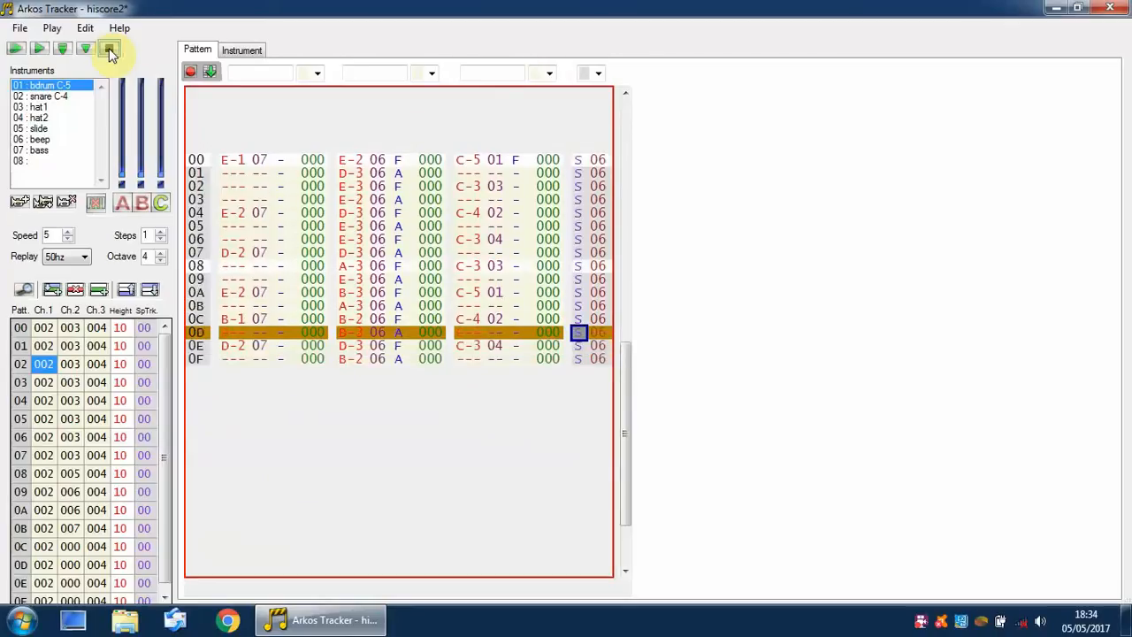
key(Up)
key(Right)
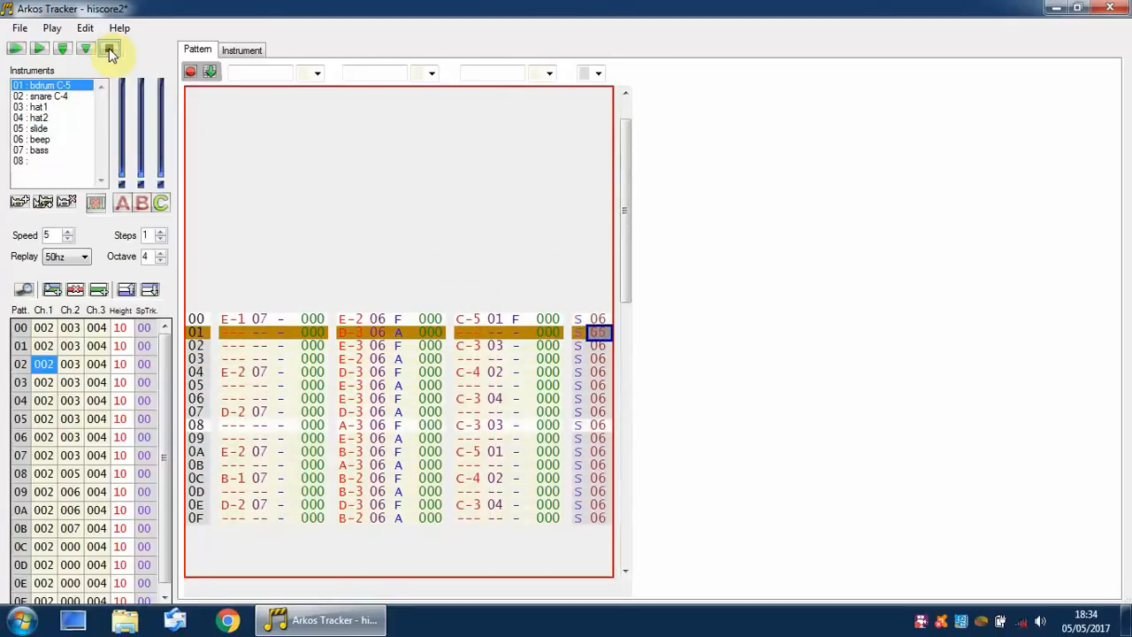
text(5)
key(Down)
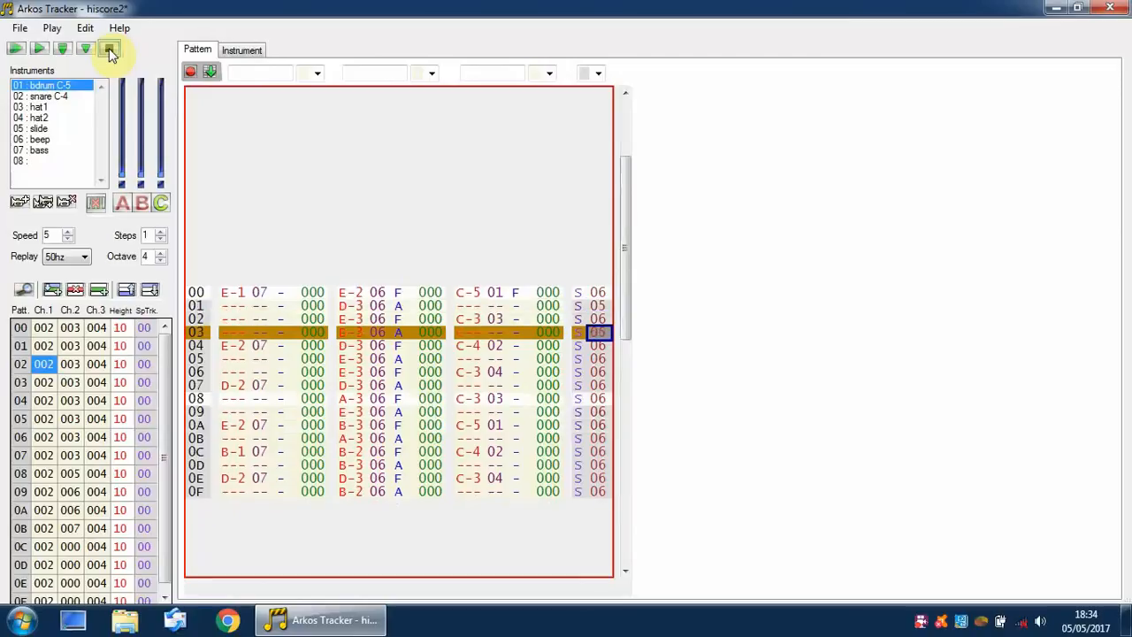
text(5)
key(Down)
text(5)
key(Down)
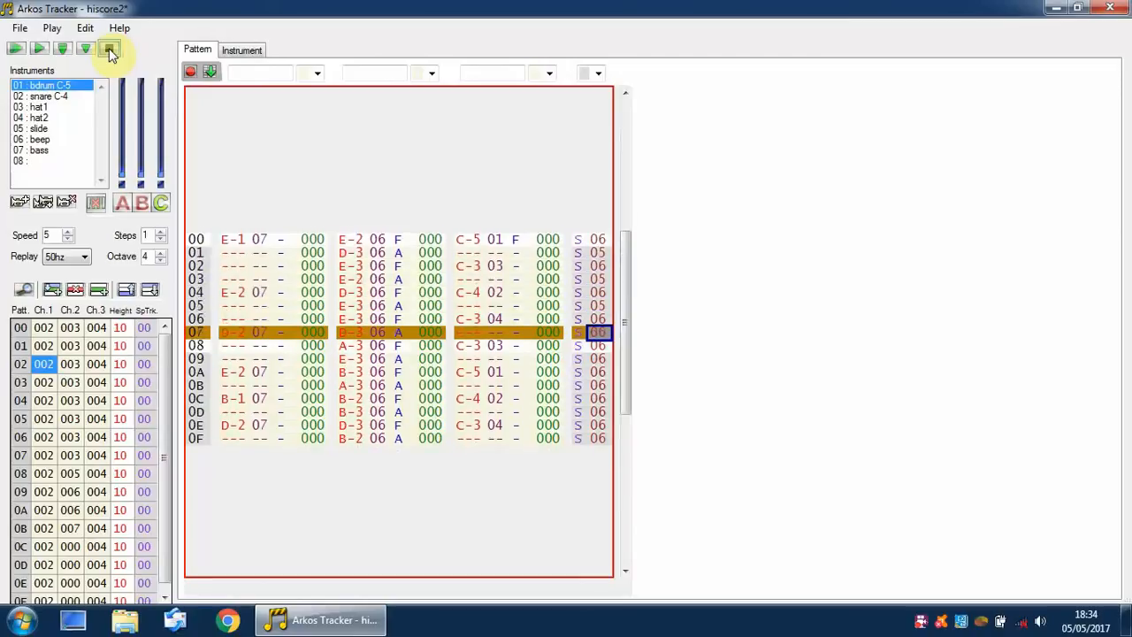
text(5)
key(Down)
text(5)
key(Down)
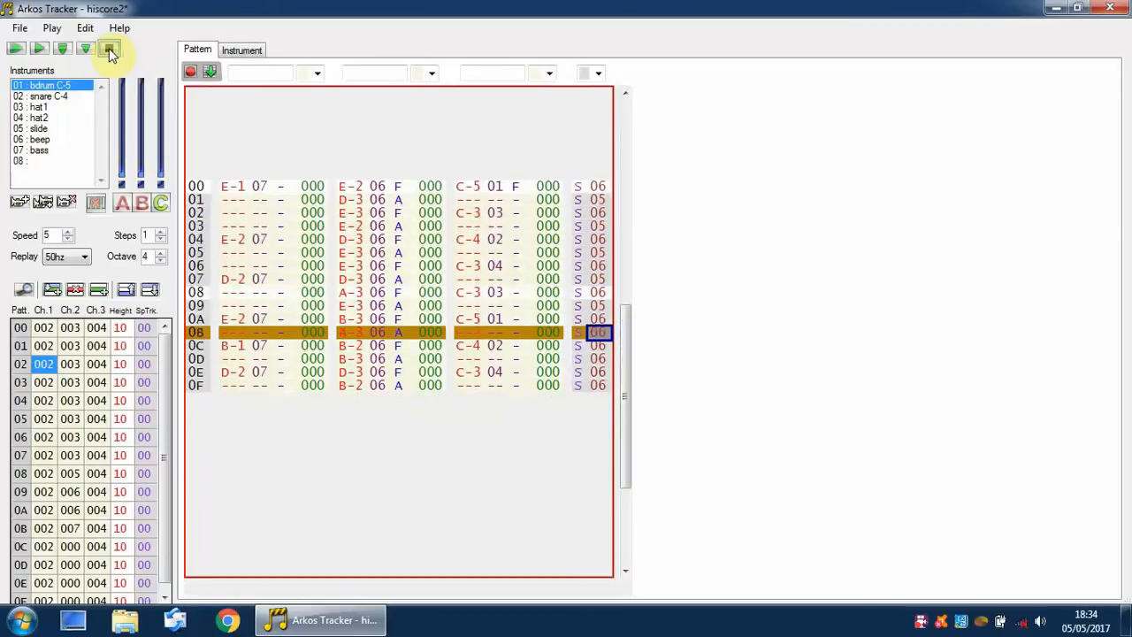
text(5)
key(Down)
text(5)
key(Down)
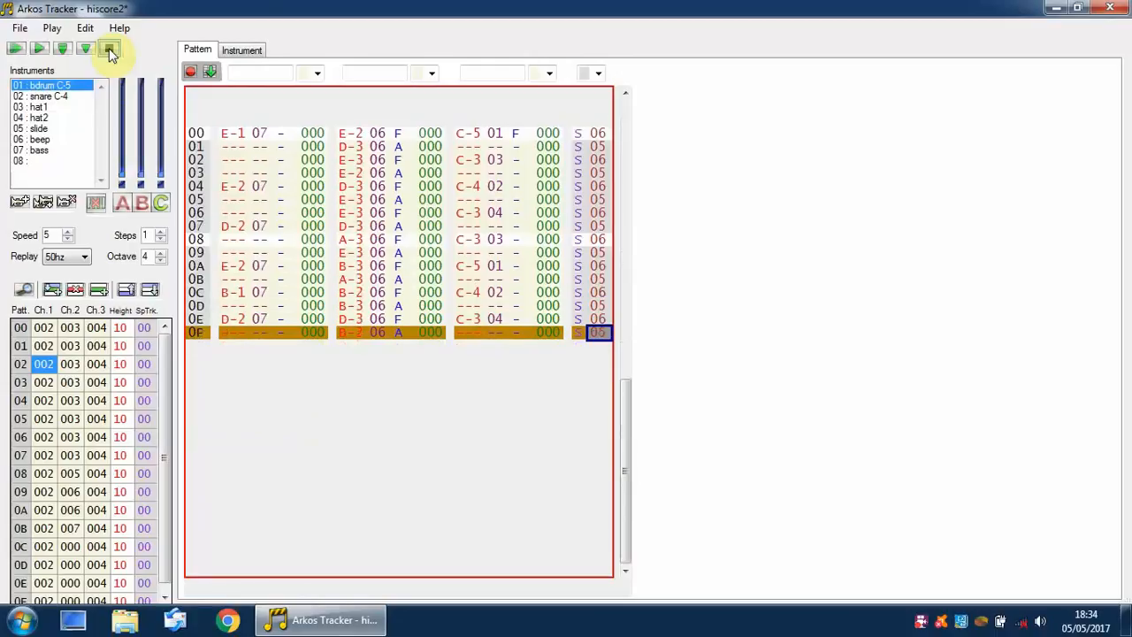
text(5)
Go back up the special track's alternating 06 and 05 speed commands and play the pattern briefly
key(Up)
key(Up)
key(Up)
key(Up)
key(Up)
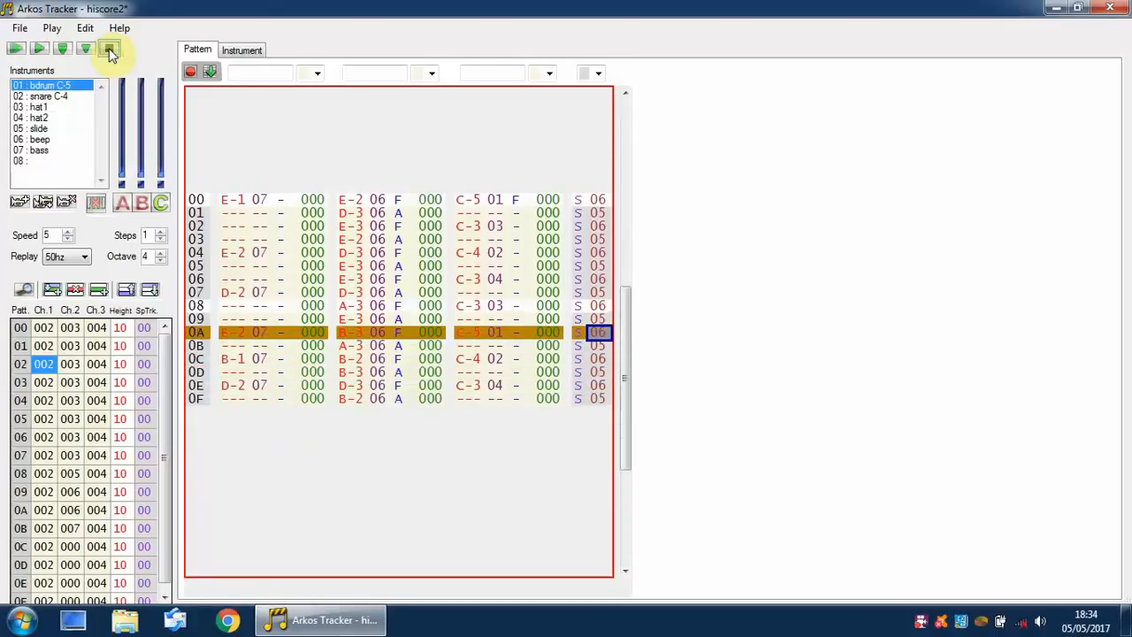
key(Up)
key(Up)
key(Up)
key(Up)
key(Up)
key(Up)
key(Up)
key(Up)
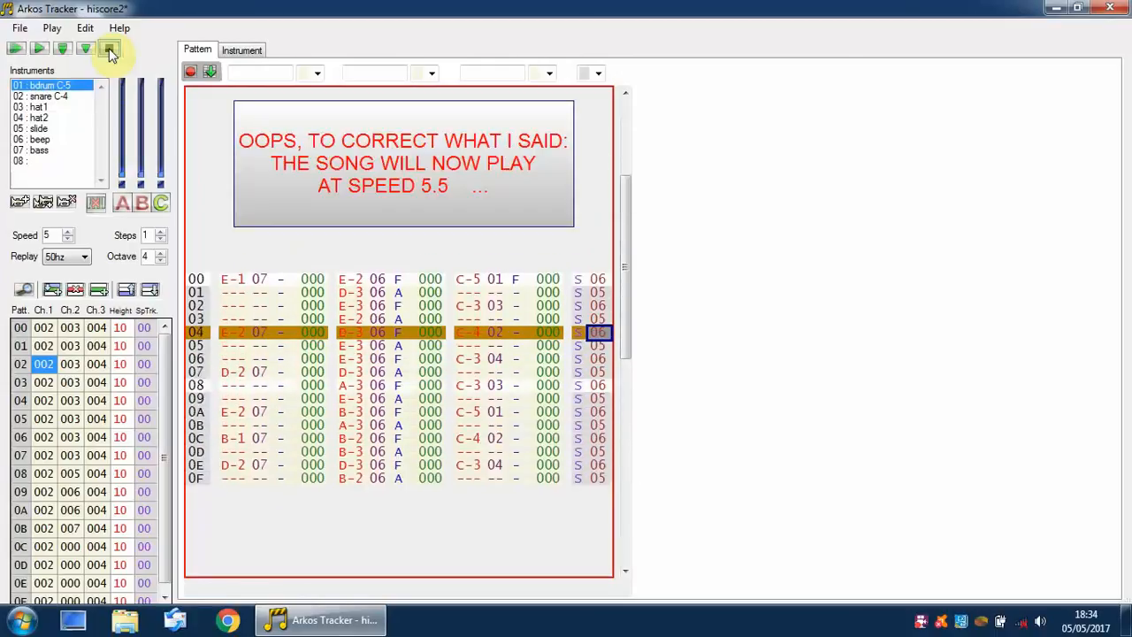
key(Up)
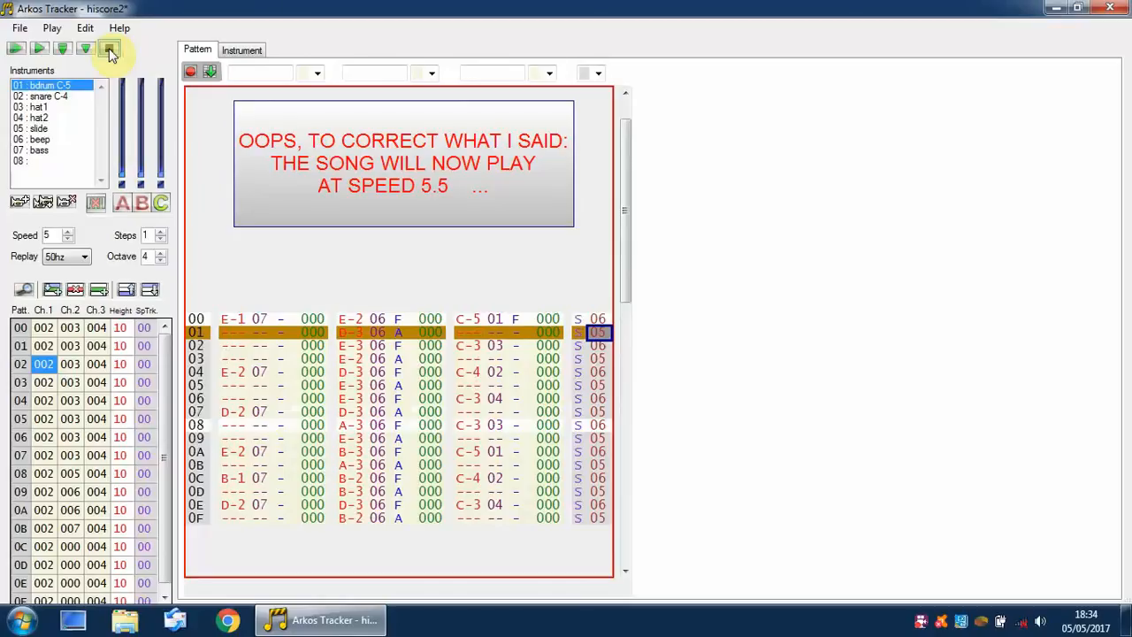
click(87, 50)
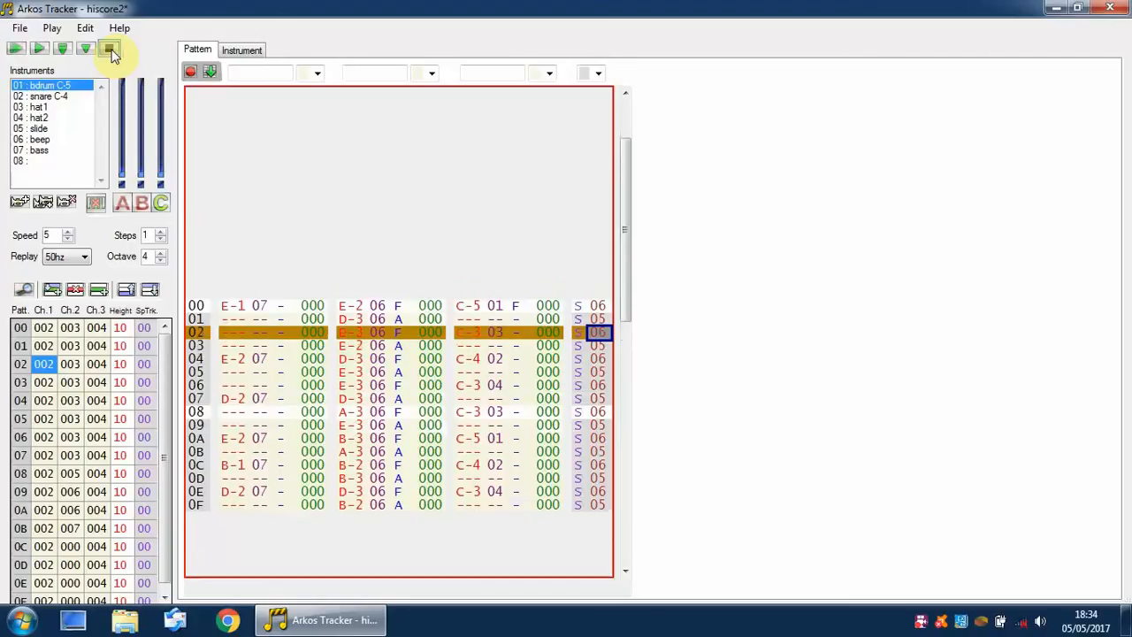
Delete all speed commands below row 00 of the special track, keeping only the S 06 command at row 00
key(Up)
key(Up)
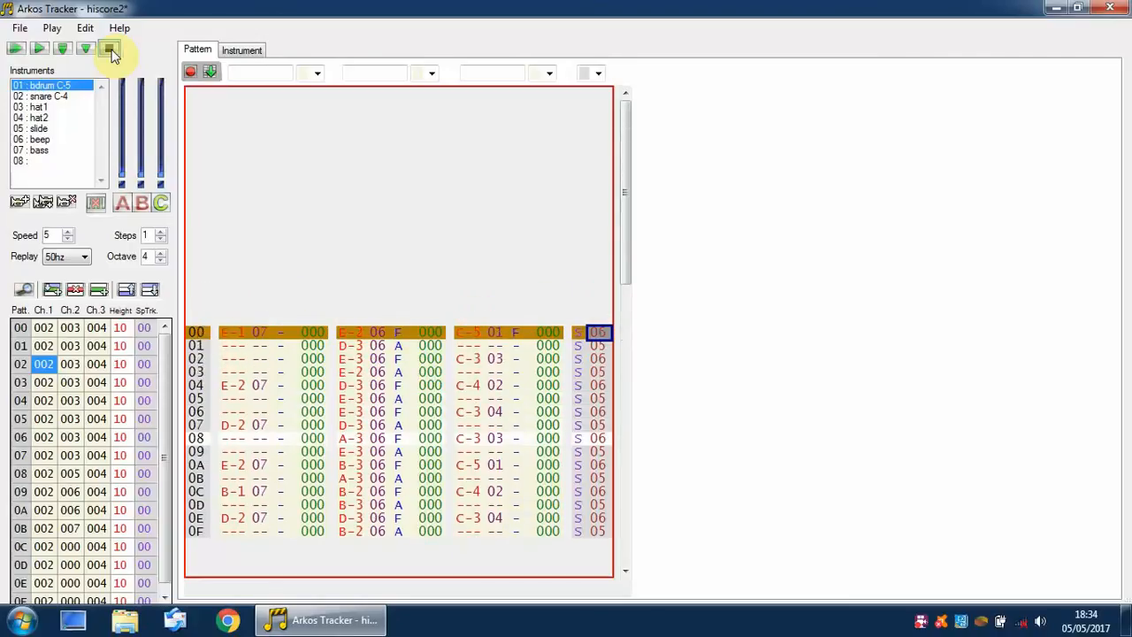
key(Down)
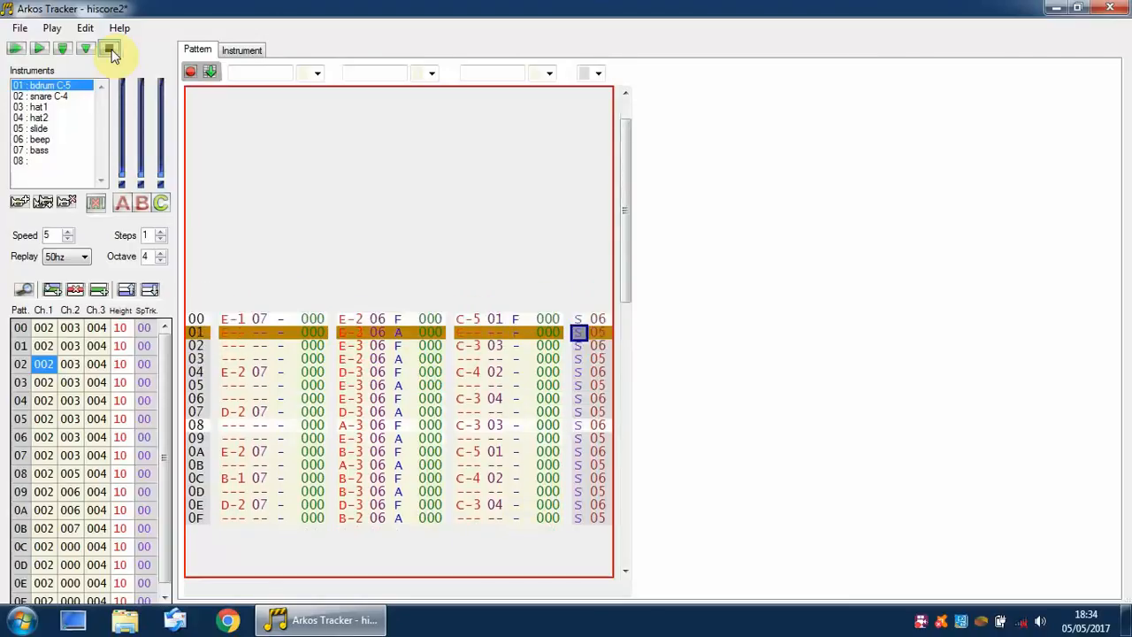
key(BackSpace)
key(BackSpace)
key(BackSpace)
key(BackSpace)
key(BackSpace)
key(BackSpace)
key(BackSpace)
key(BackSpace)
key(BackSpace)
key(BackSpace)
key(BackSpace)
key(BackSpace)
key(BackSpace)
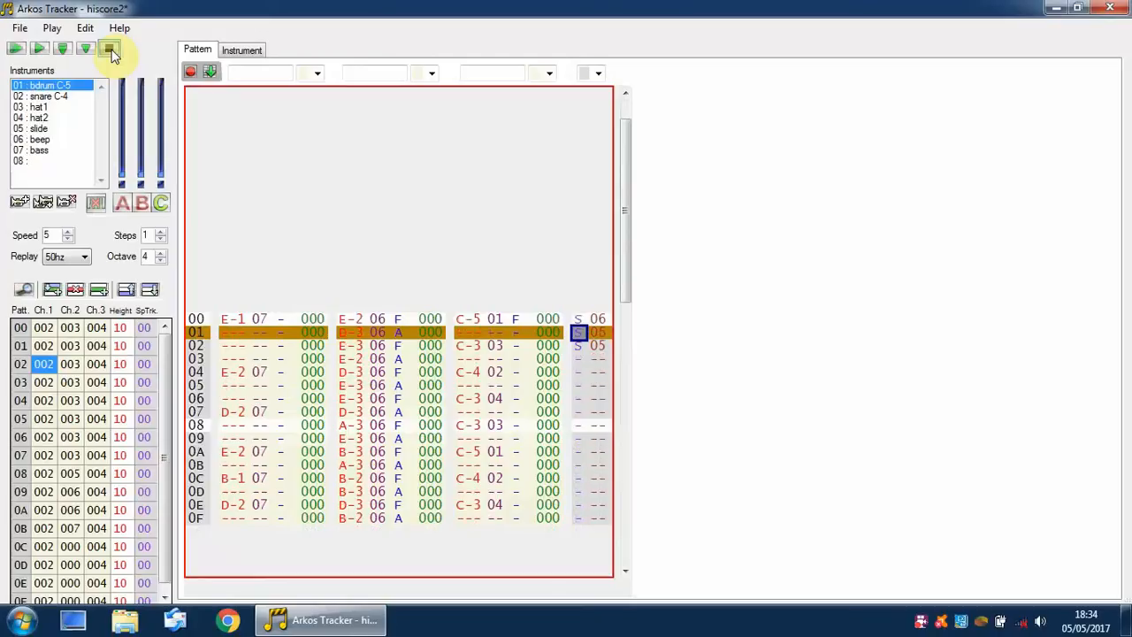
key(Up)
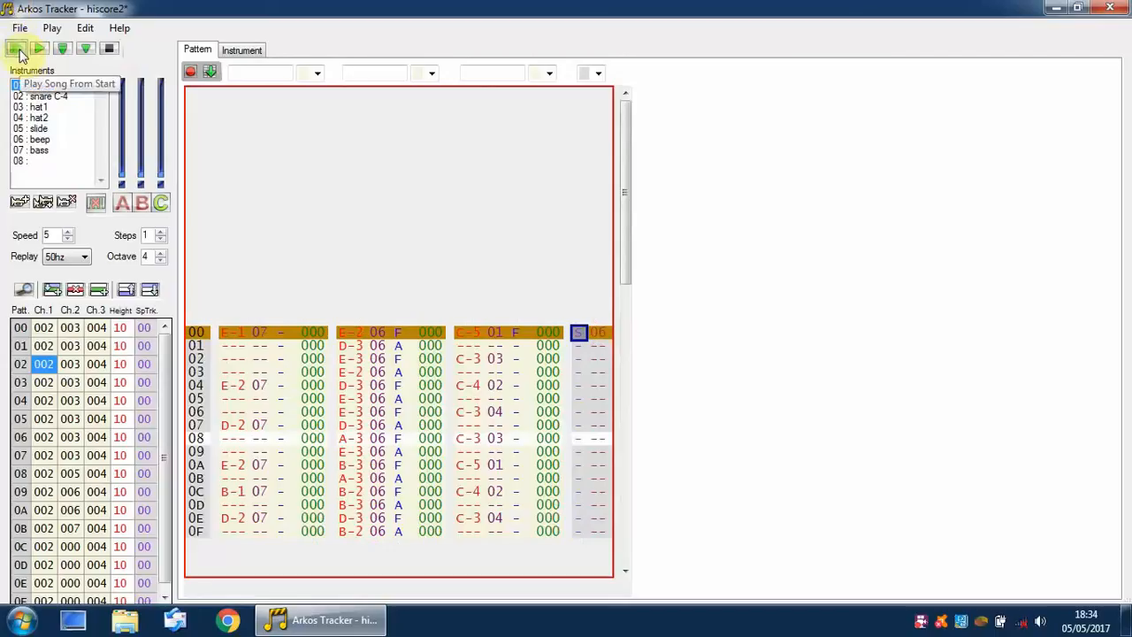
Play the pattern with channels A, B and C all enabled, stop it, and return to the row 00 speed value
click(61, 53)
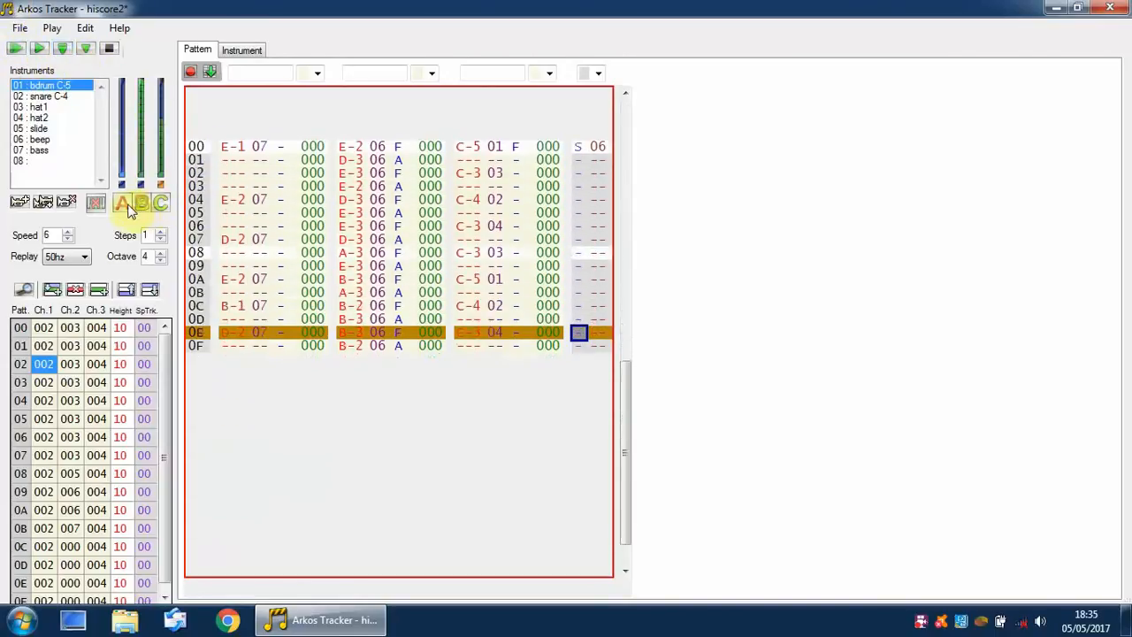
click(108, 47)
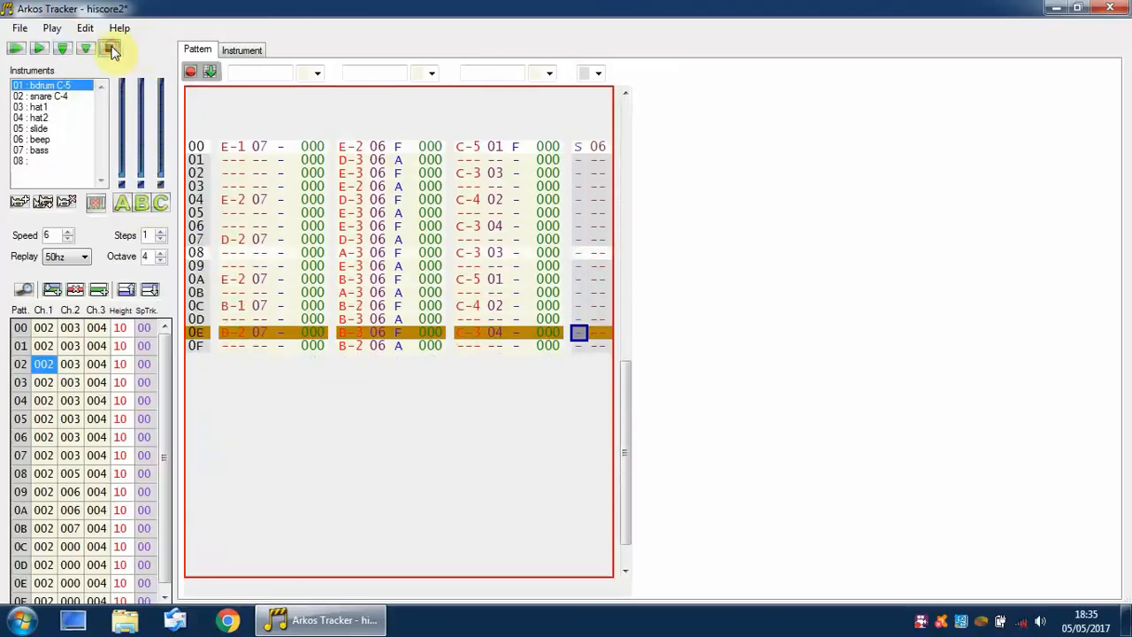
click(596, 148)
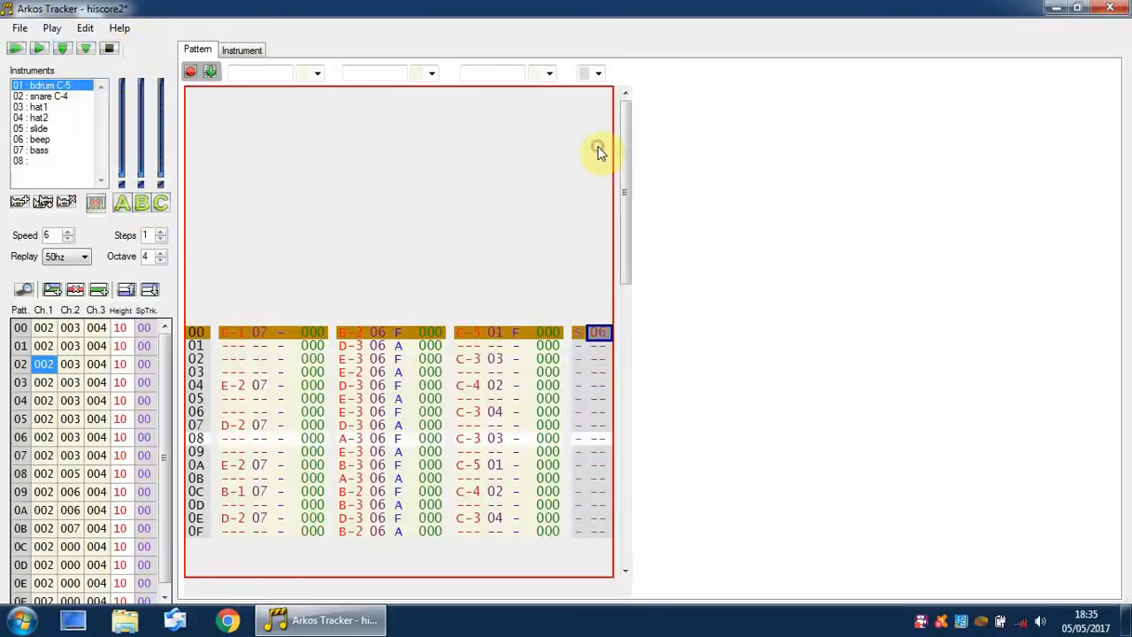
Load VTK_HighscoreMusic.aks without saving the current song, and play it briefly before stopping
click(20, 30)
click(40, 63)
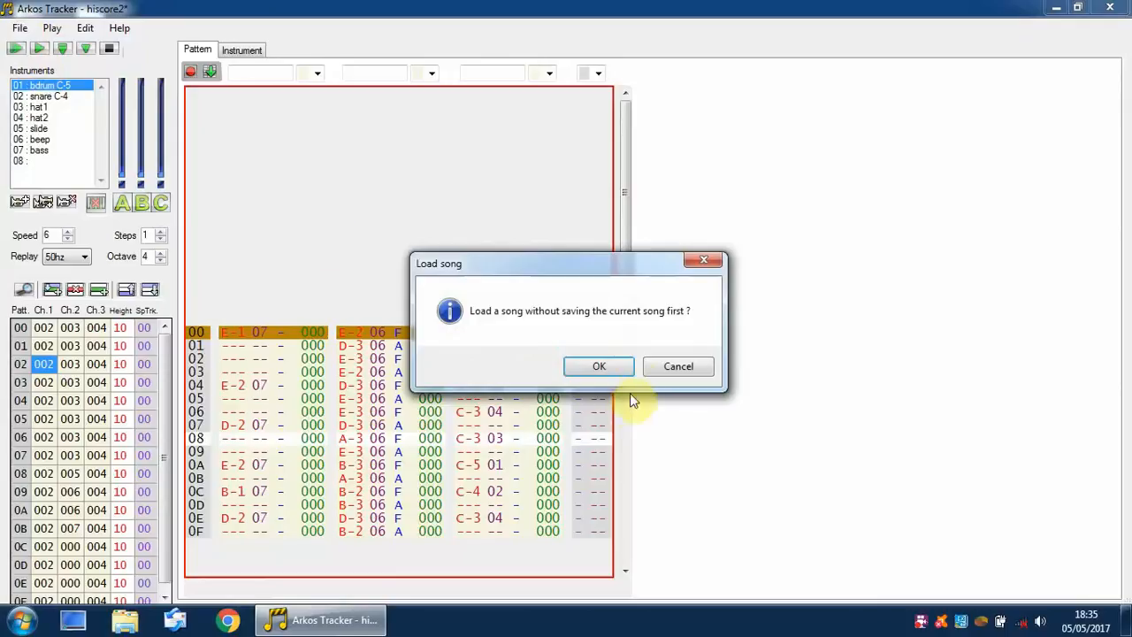
click(599, 366)
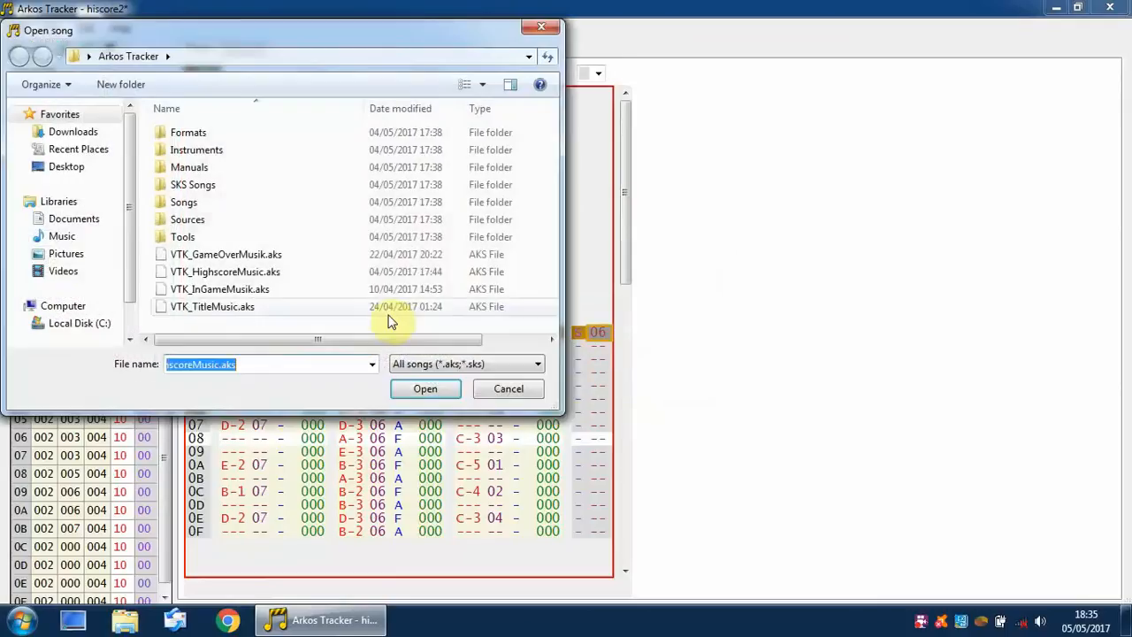
double_click(265, 273)
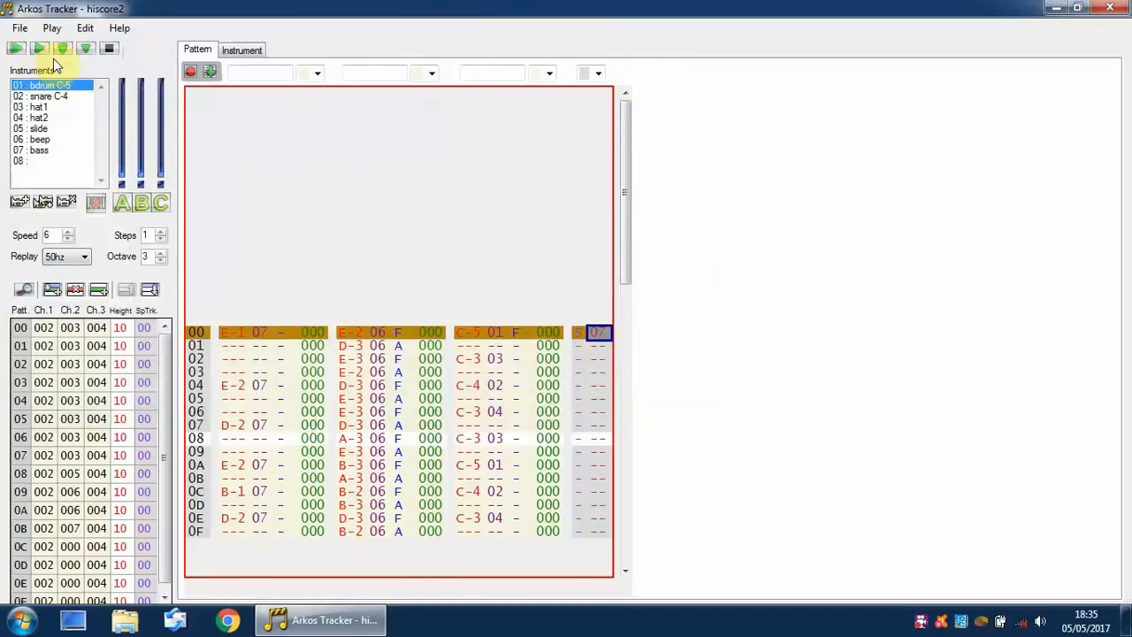
click(25, 52)
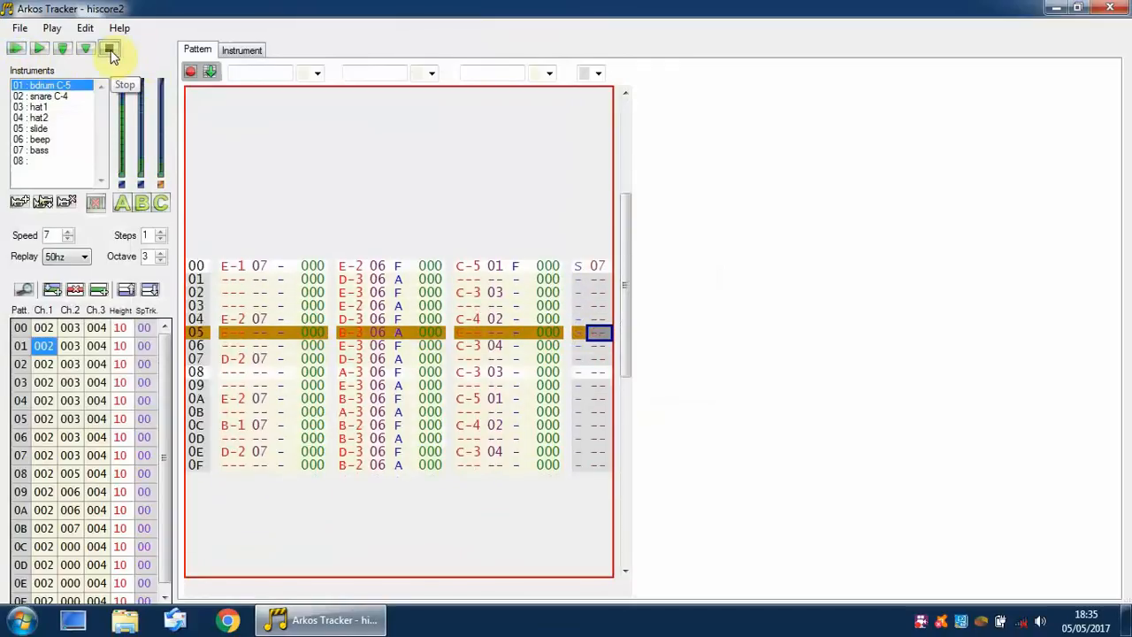
click(110, 50)
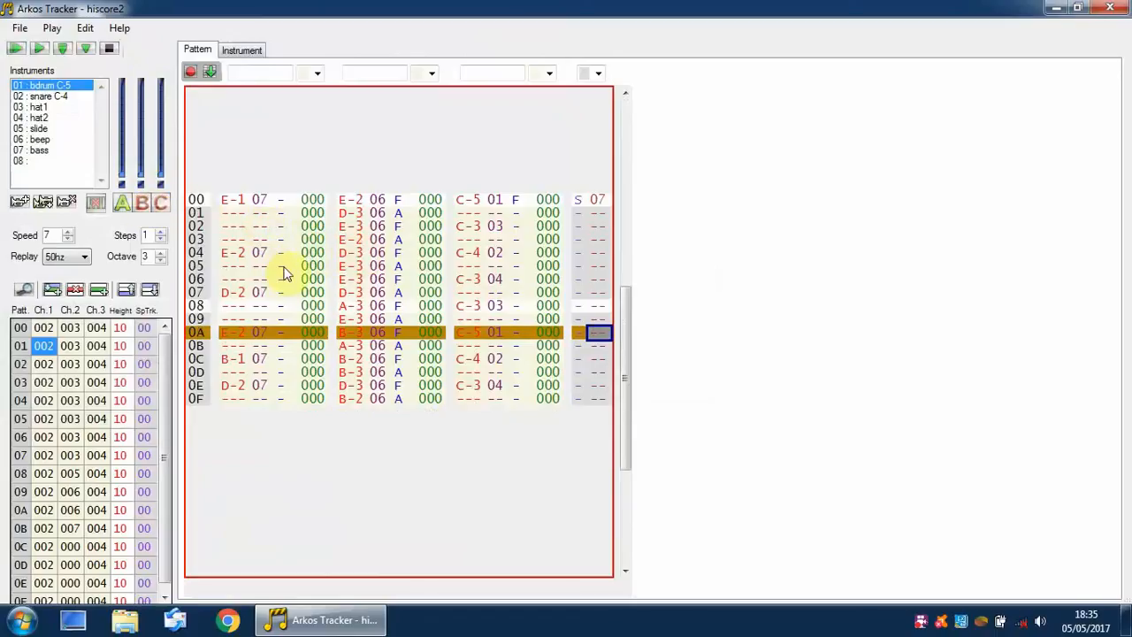
Play the song from channel 1 with only channel A audible, stop it, and select the bass instrument
click(243, 254)
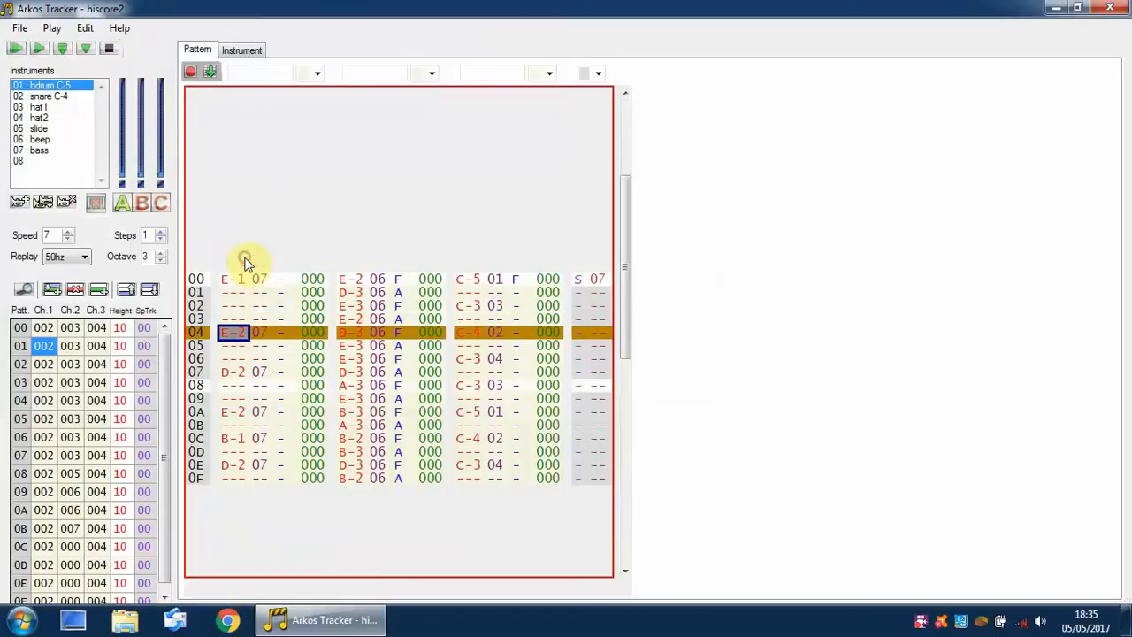
click(40, 51)
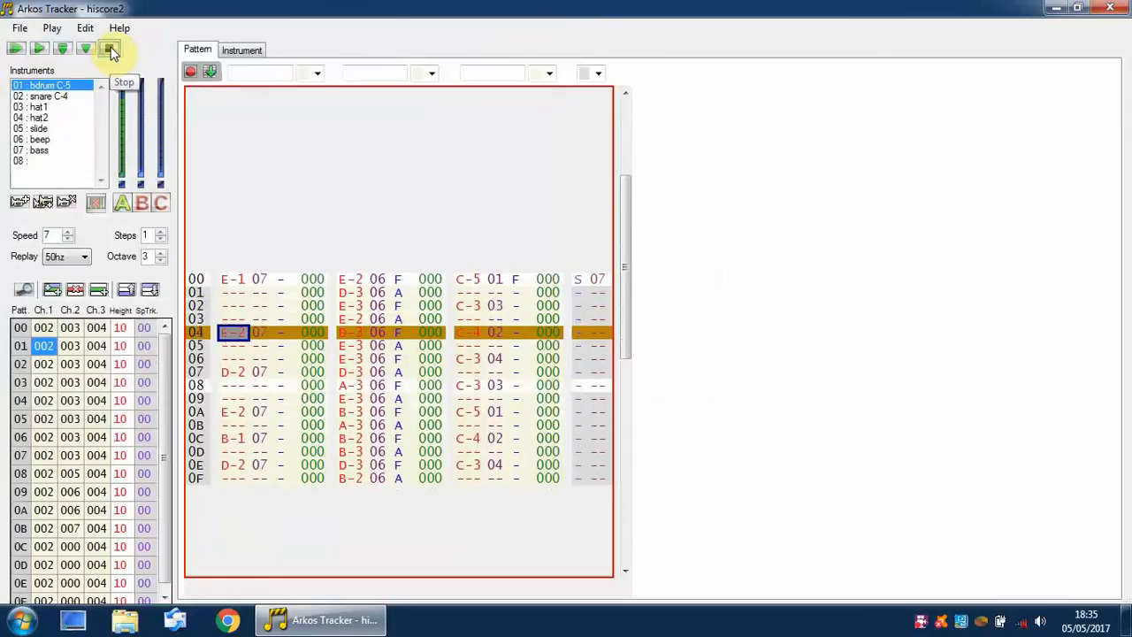
click(110, 49)
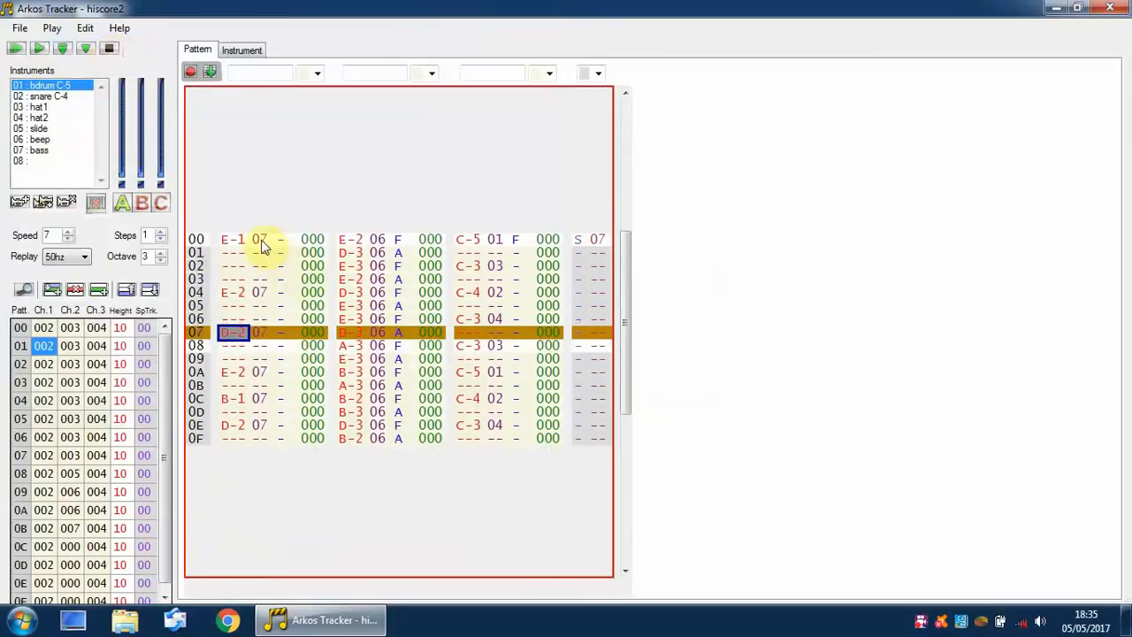
click(29, 151)
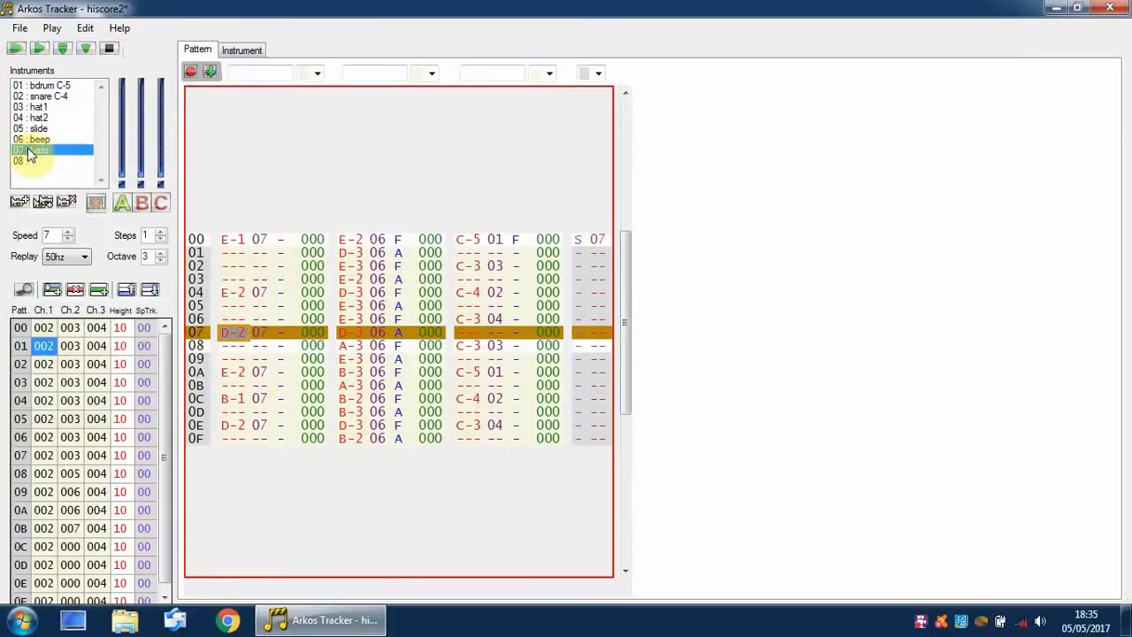
Mute channel A, enable channel B, and play the song briefly to hear channel 2 on its own
click(352, 239)
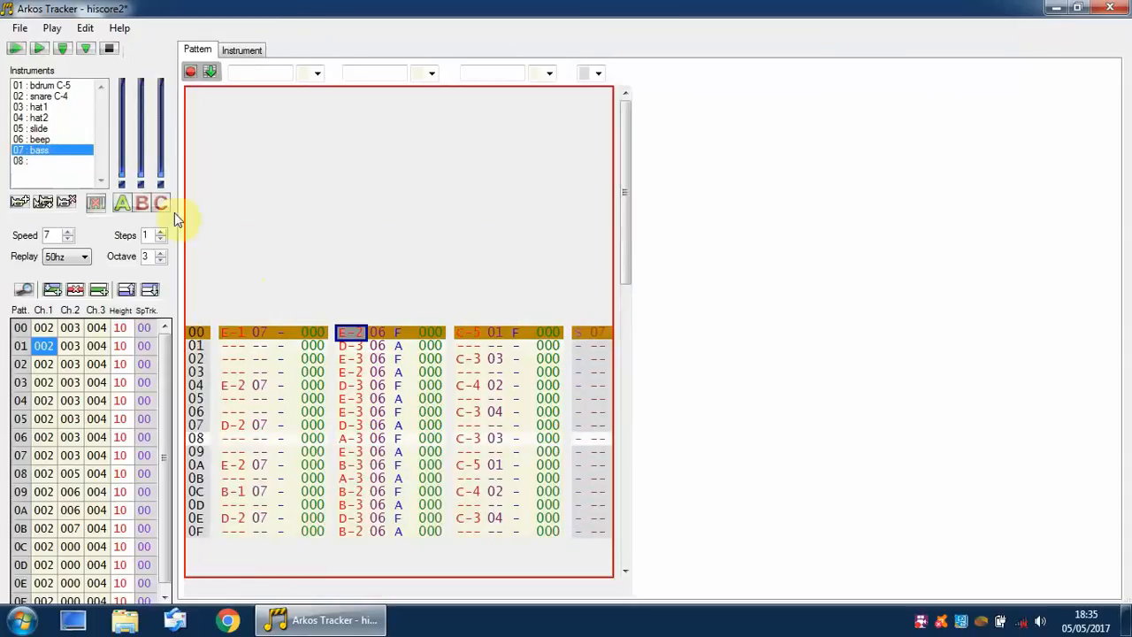
click(122, 208)
click(142, 208)
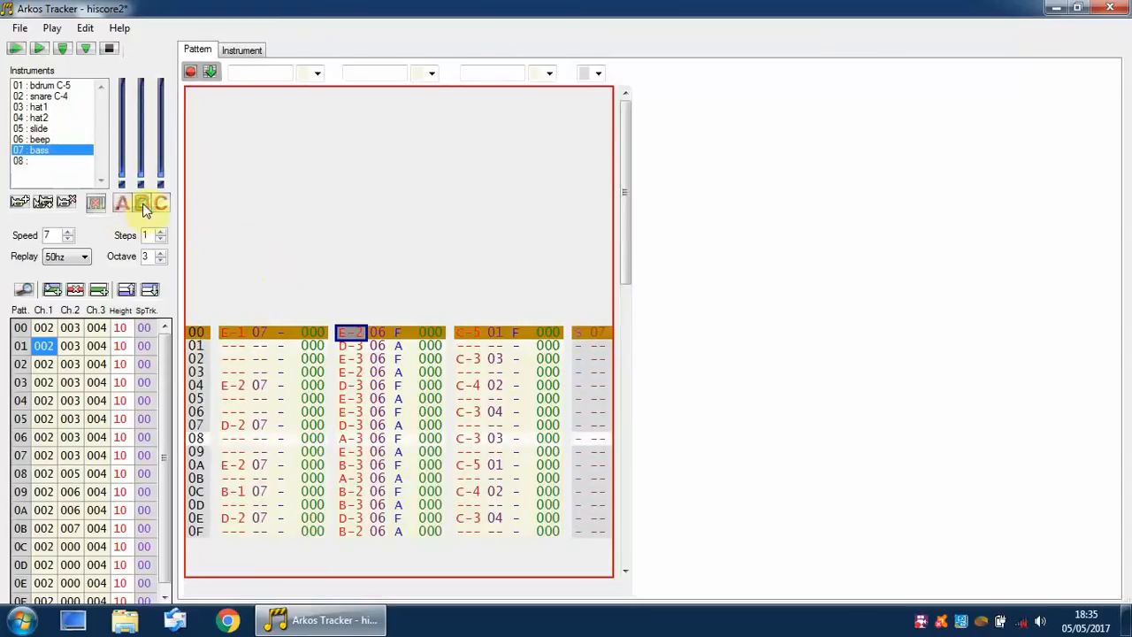
click(38, 48)
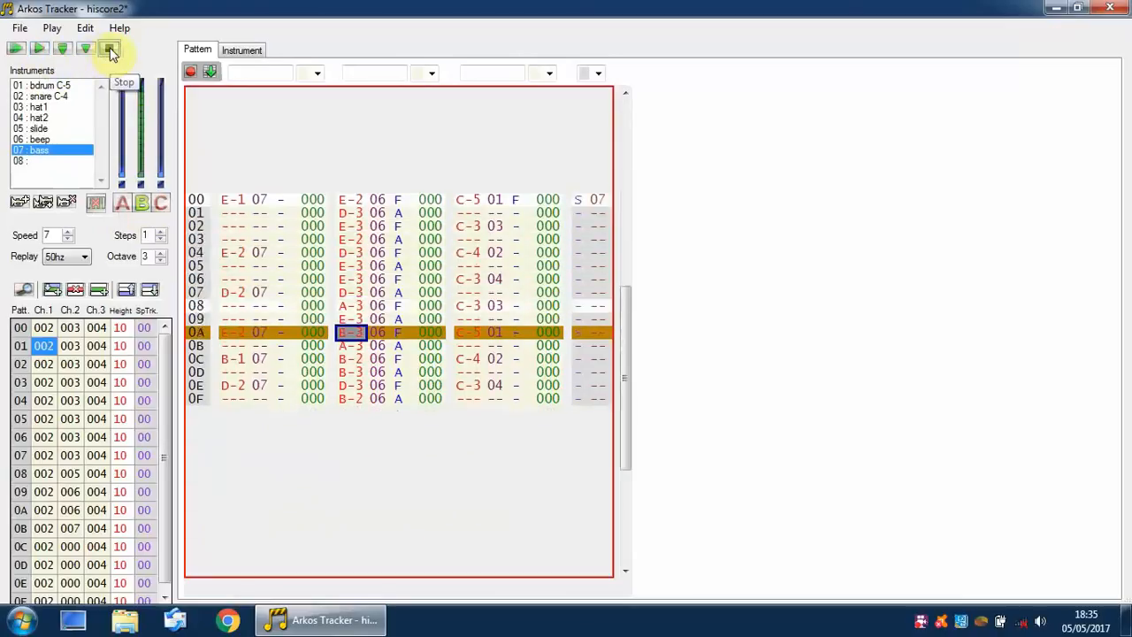
click(109, 49)
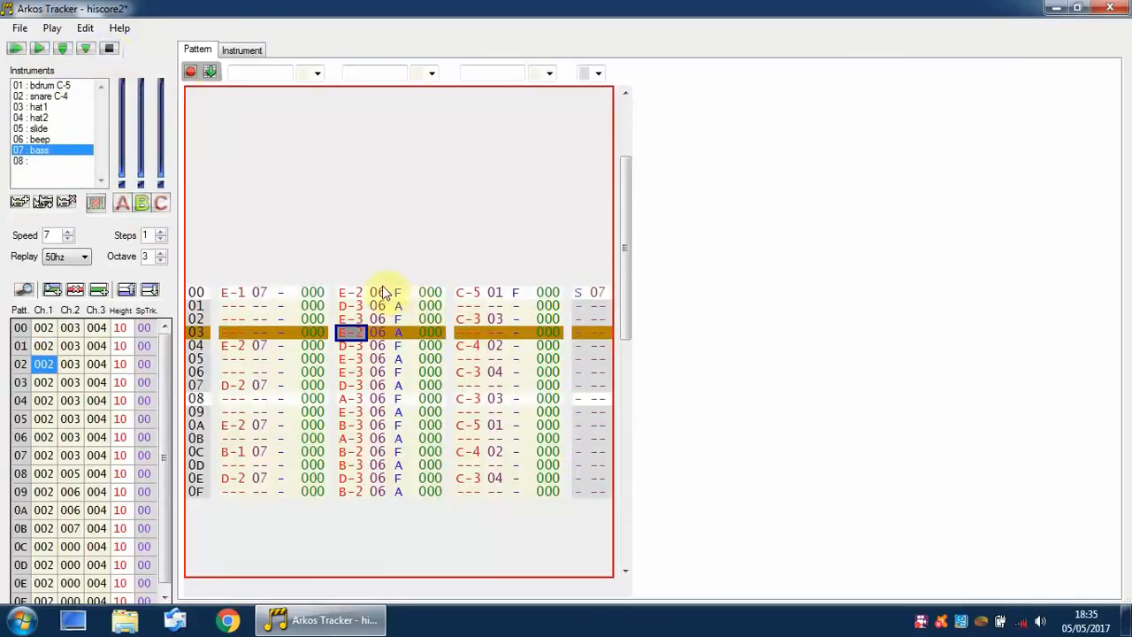
Open the beep instrument in the instrument editor and audition it with several test notes
click(39, 139)
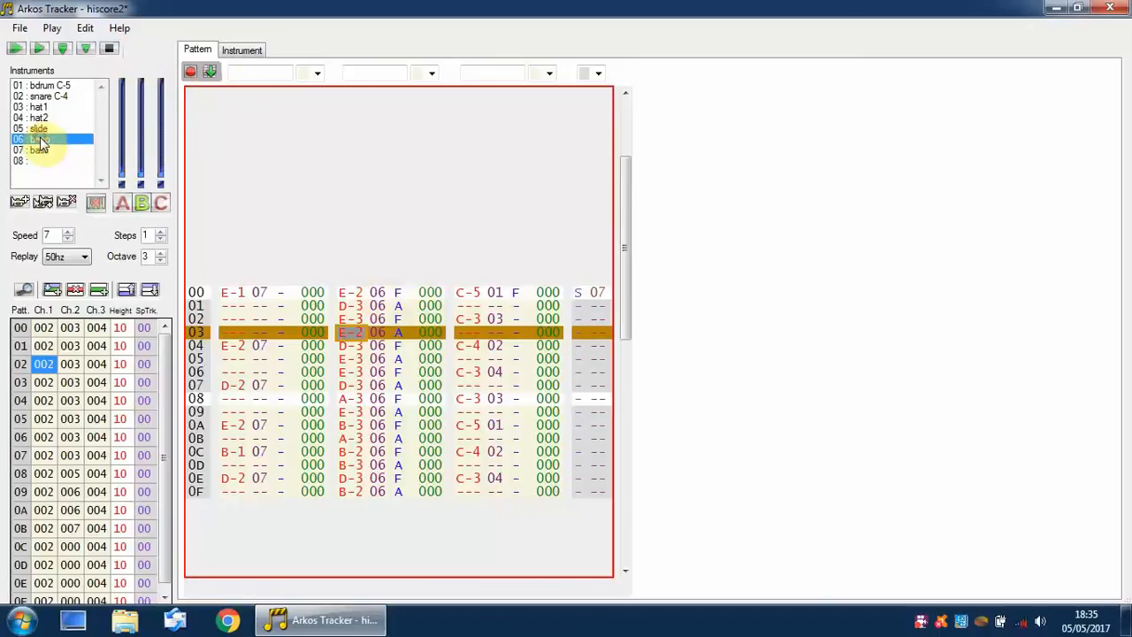
click(241, 51)
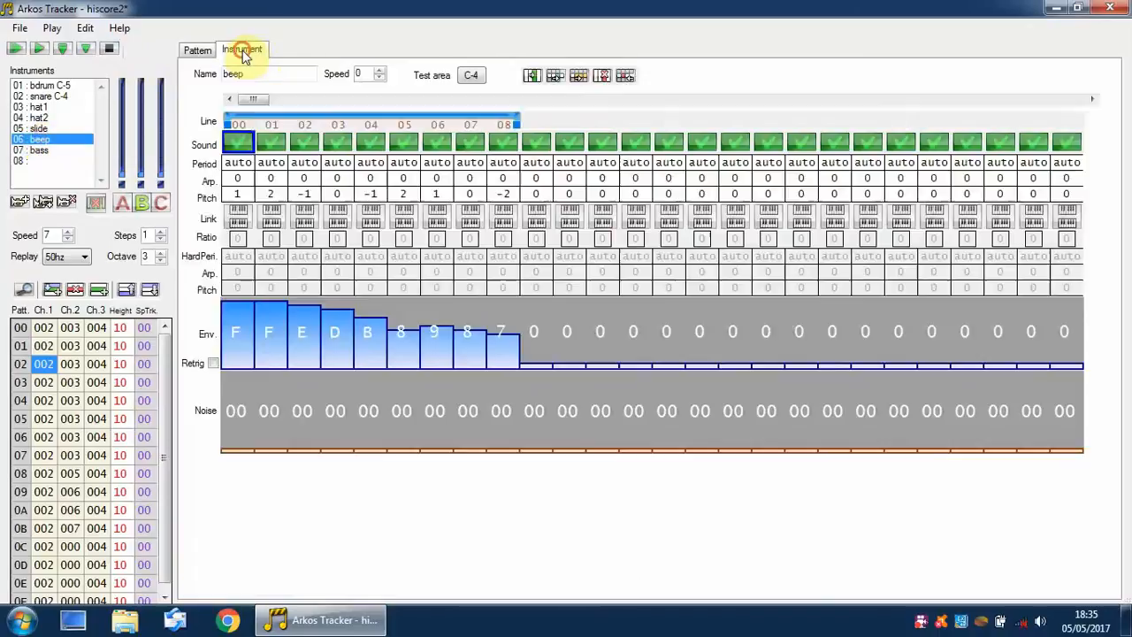
click(474, 79)
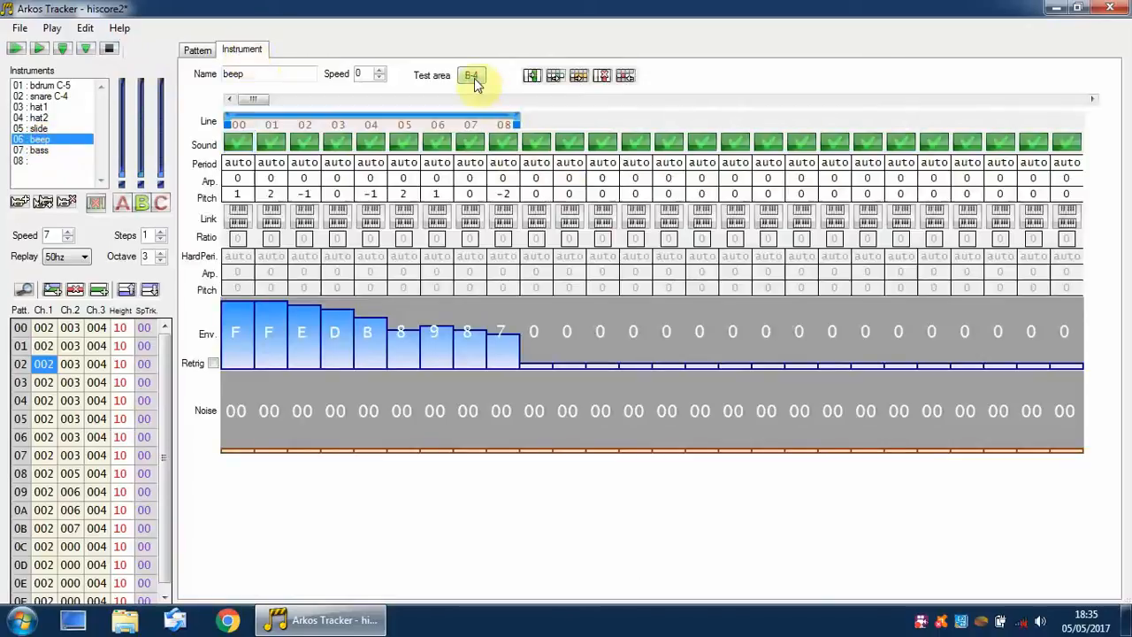
key(u)
key(m)
key(n)
key(d)
key(u)
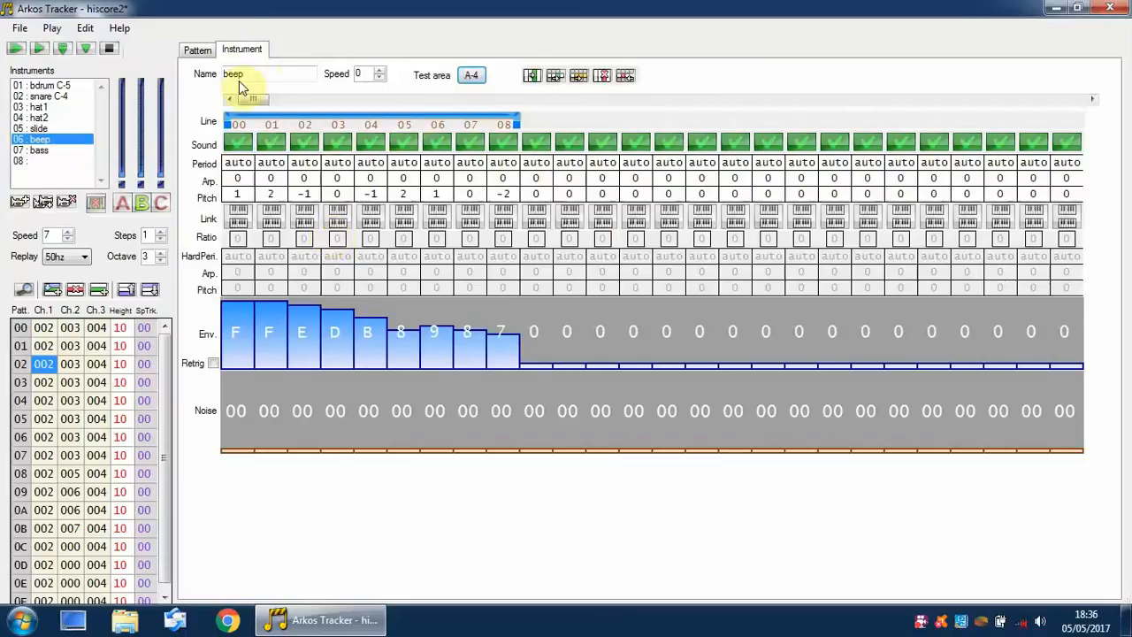
Return to the pattern and set the channel 2 volume at row 01 to 1
click(198, 51)
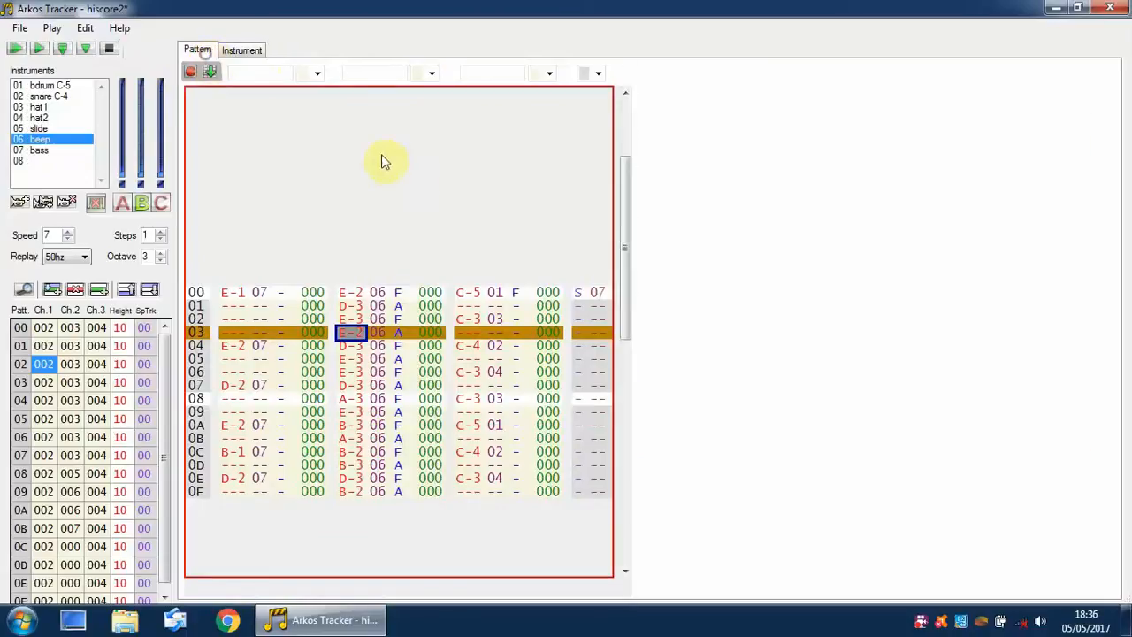
click(397, 293)
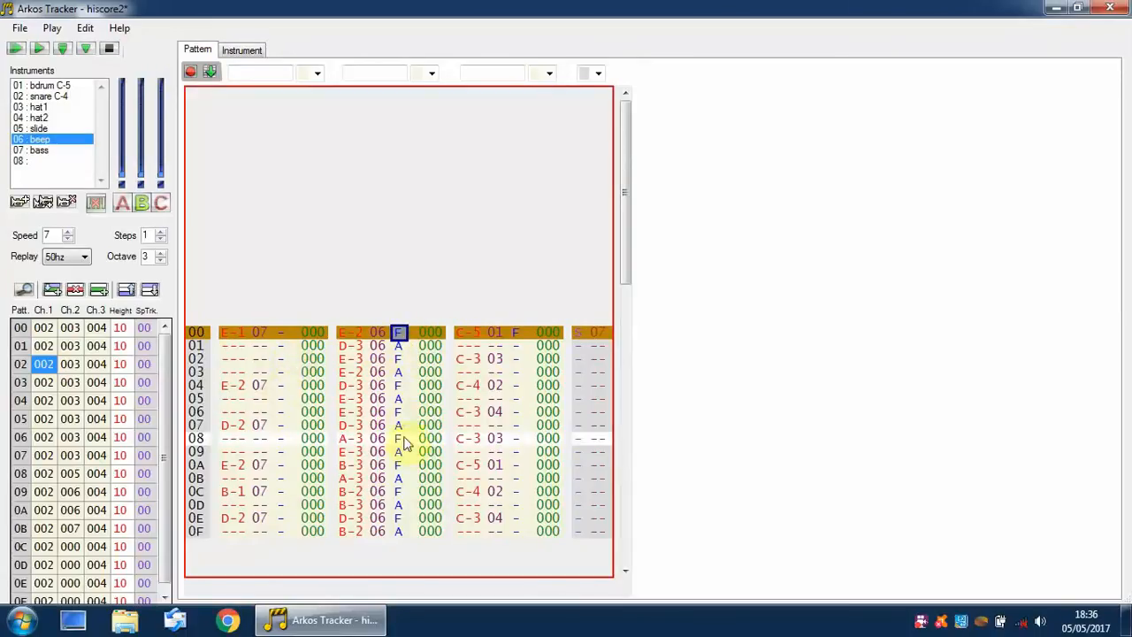
click(516, 334)
click(396, 332)
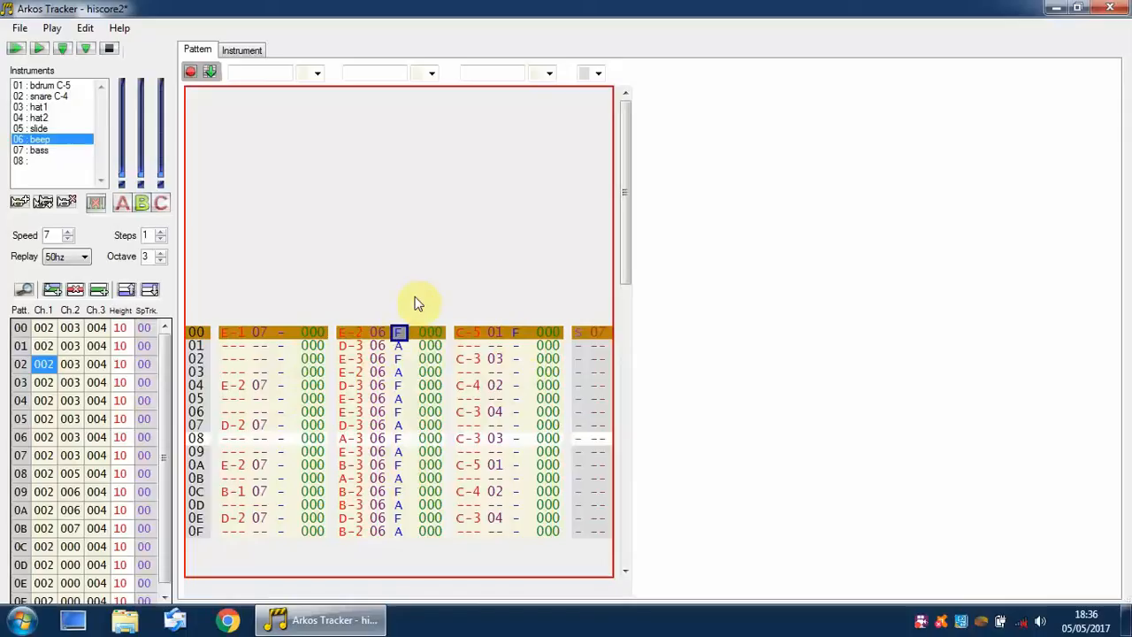
key(Down)
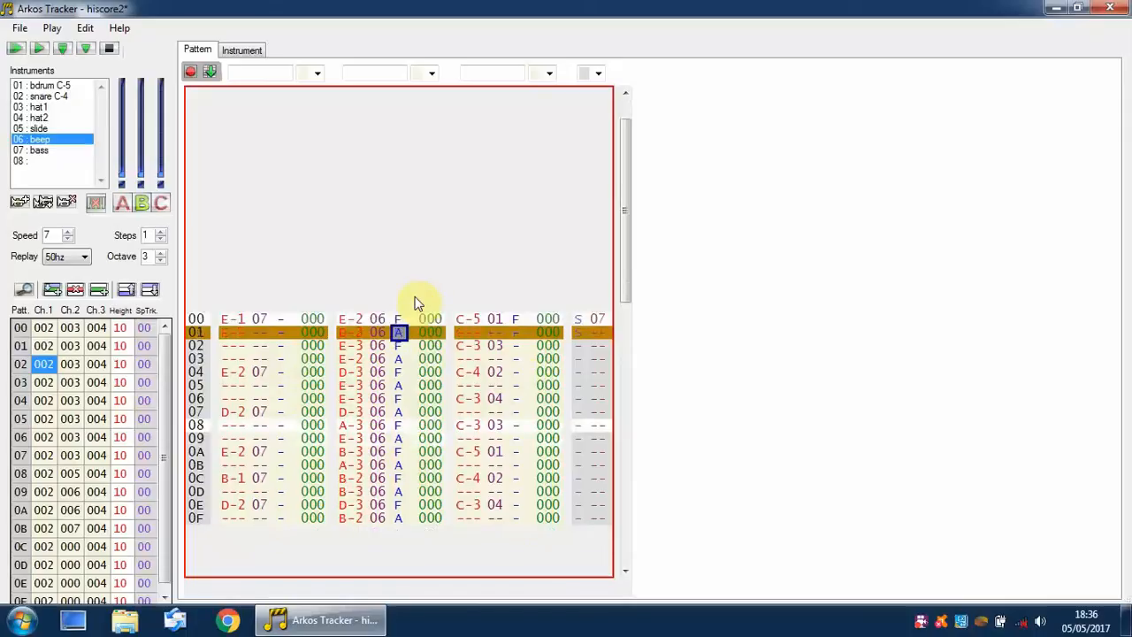
key(Up)
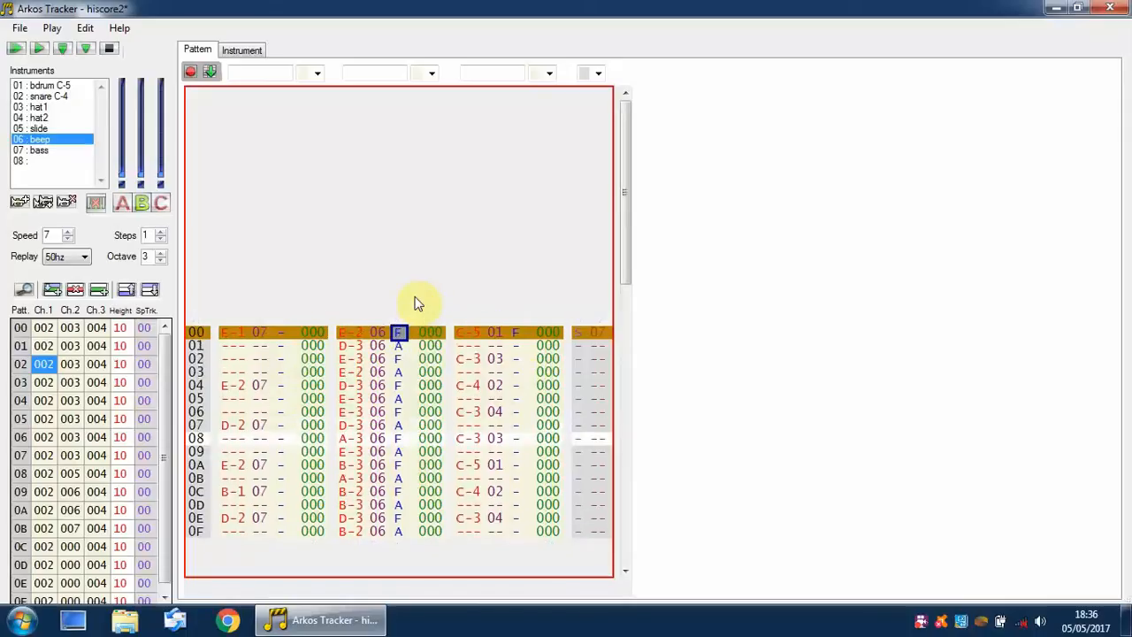
key(Down)
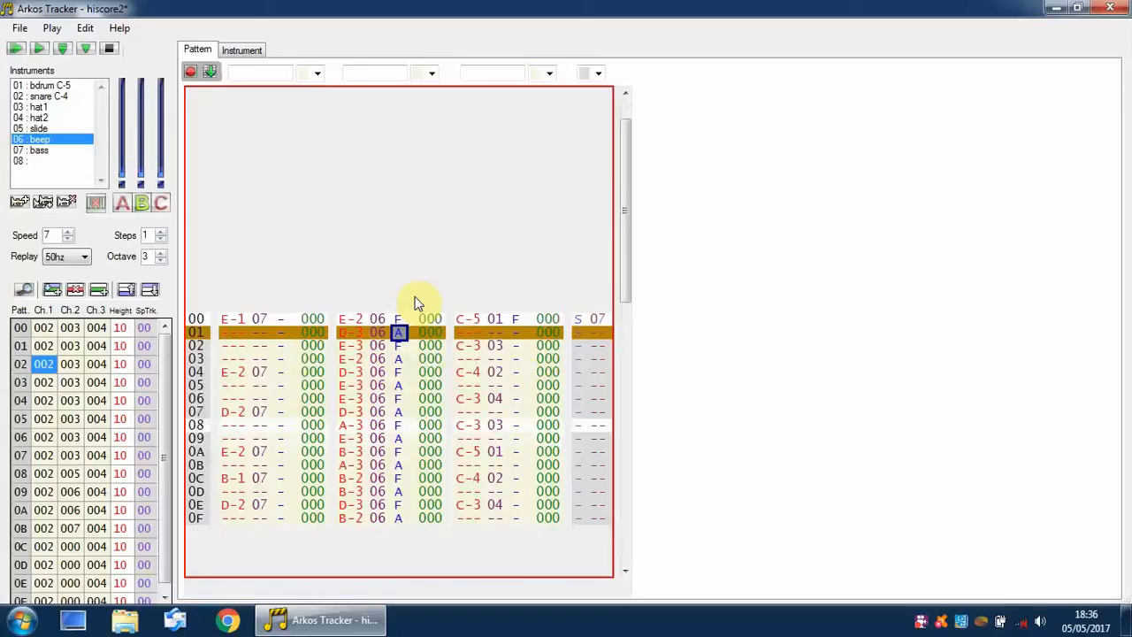
key(1)
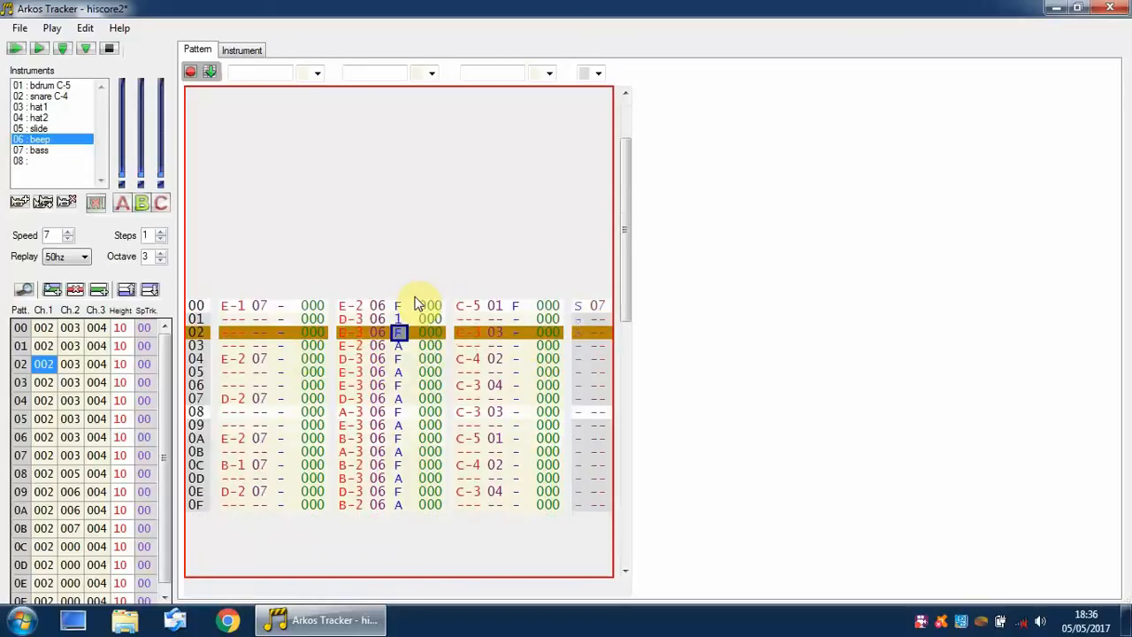
Set the channel 2 volume to 0 on every odd row from 01 to 0F and play the pattern briefly
key(Up)
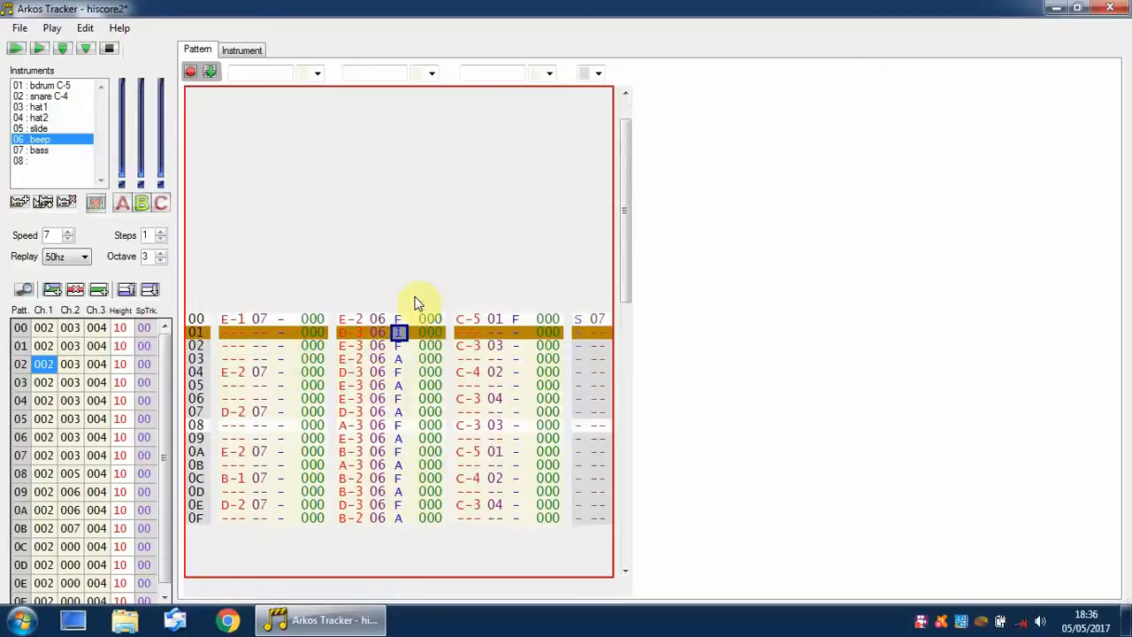
key(0)
key(Down)
key(0)
key(Down)
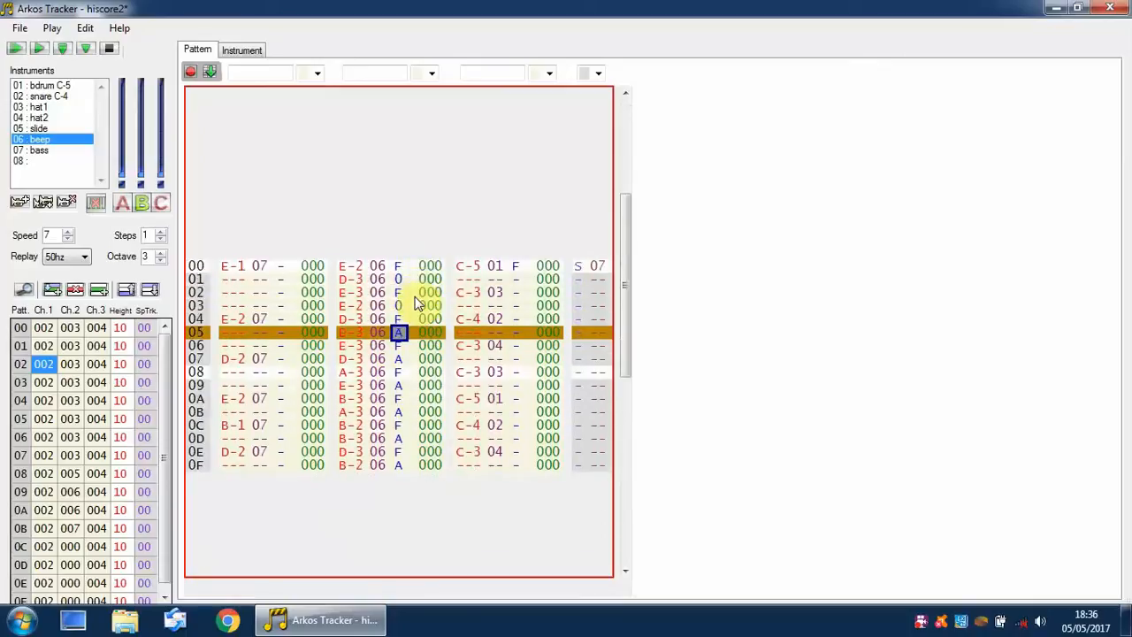
key(0)
key(Down)
key(0)
key(Down)
key(0)
key(Down)
key(0)
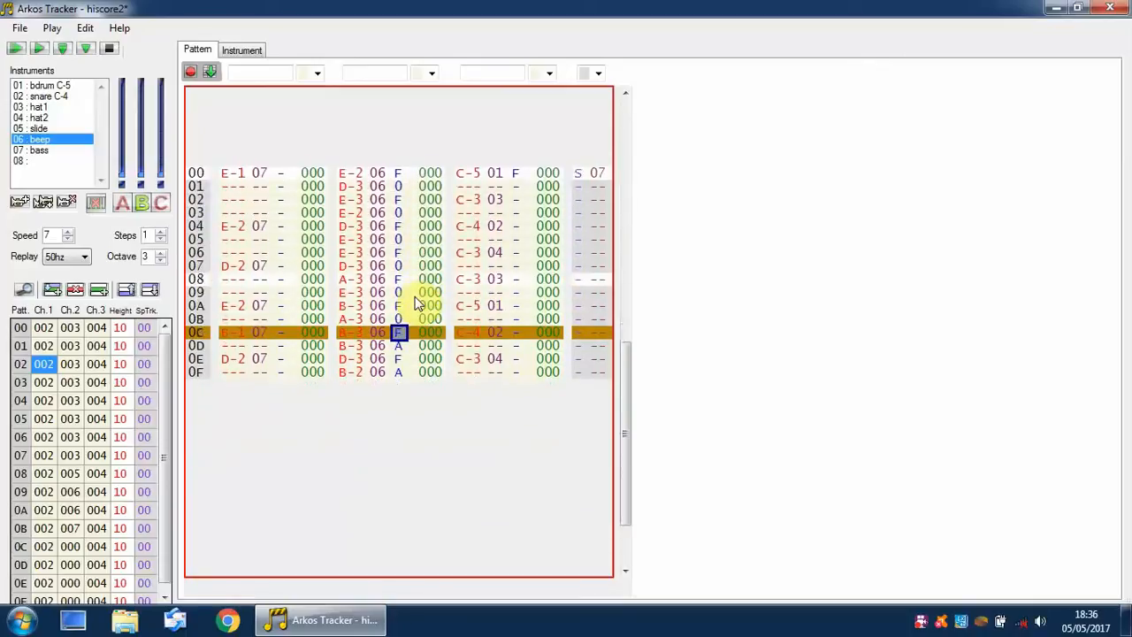
key(Down)
key(0)
key(Down)
key(0)
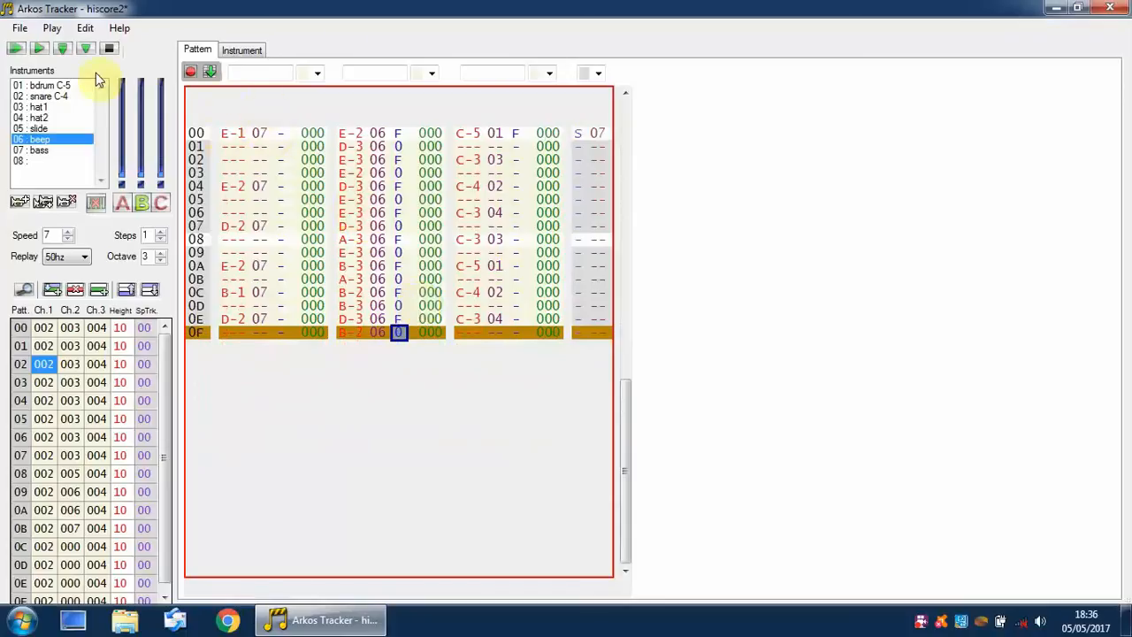
click(63, 49)
click(110, 49)
Set the channel 2 volume to A on every odd row from 01 to 0F and play the pattern briefly
click(399, 318)
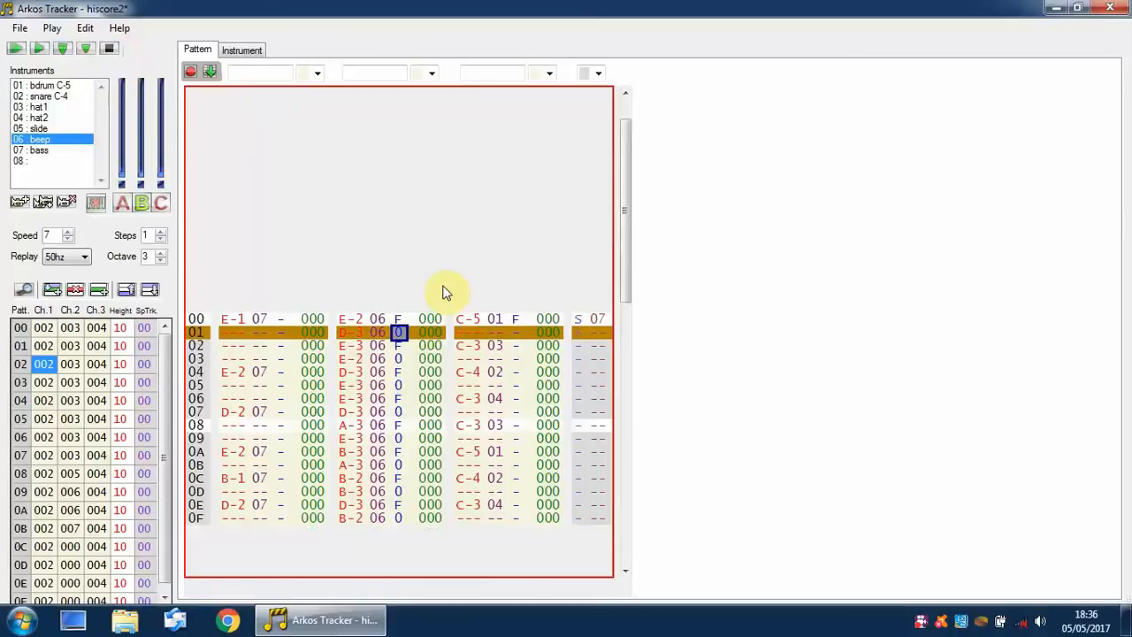
key(a)
key(Down)
key(a)
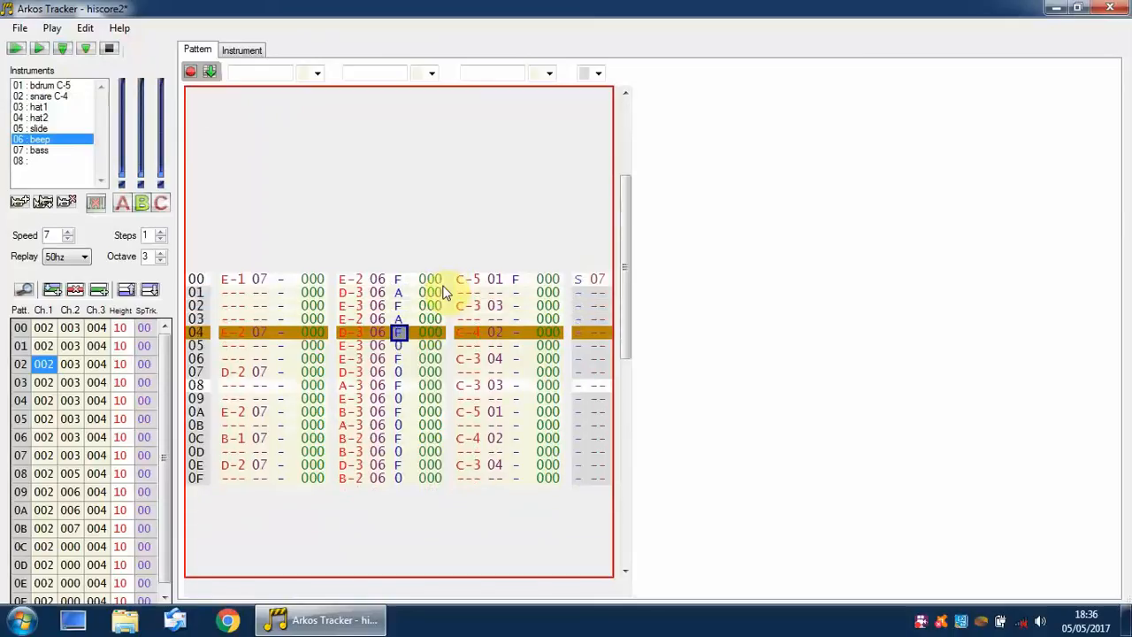
key(Down)
key(a)
key(Down)
key(a)
key(Down)
key(a)
key(Down)
key(a)
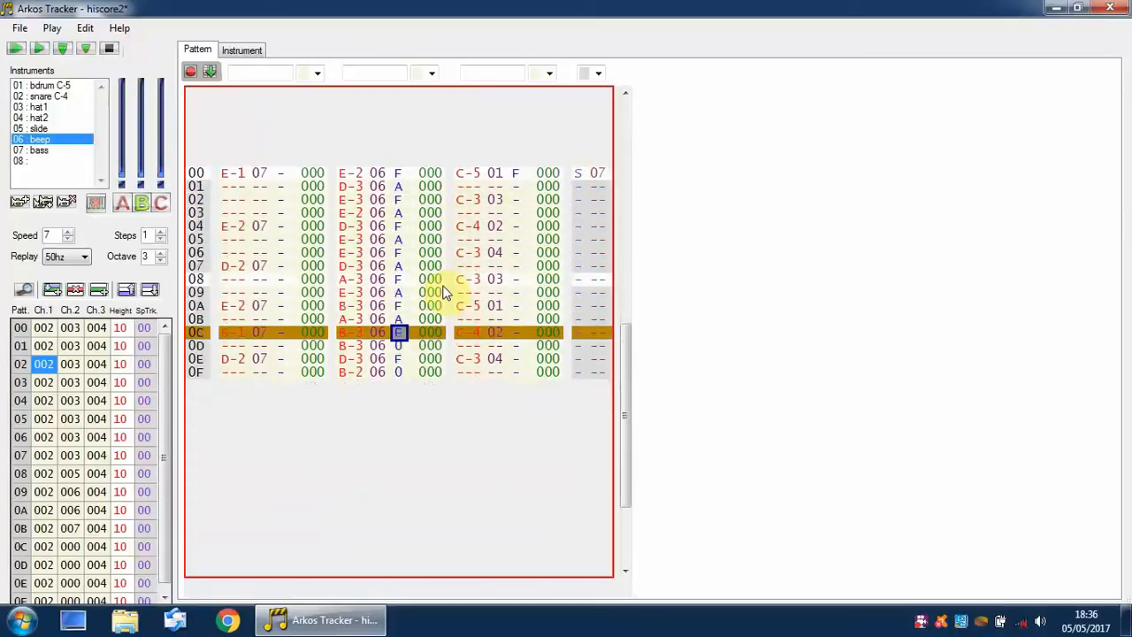
key(Down)
key(a)
key(Down)
key(a)
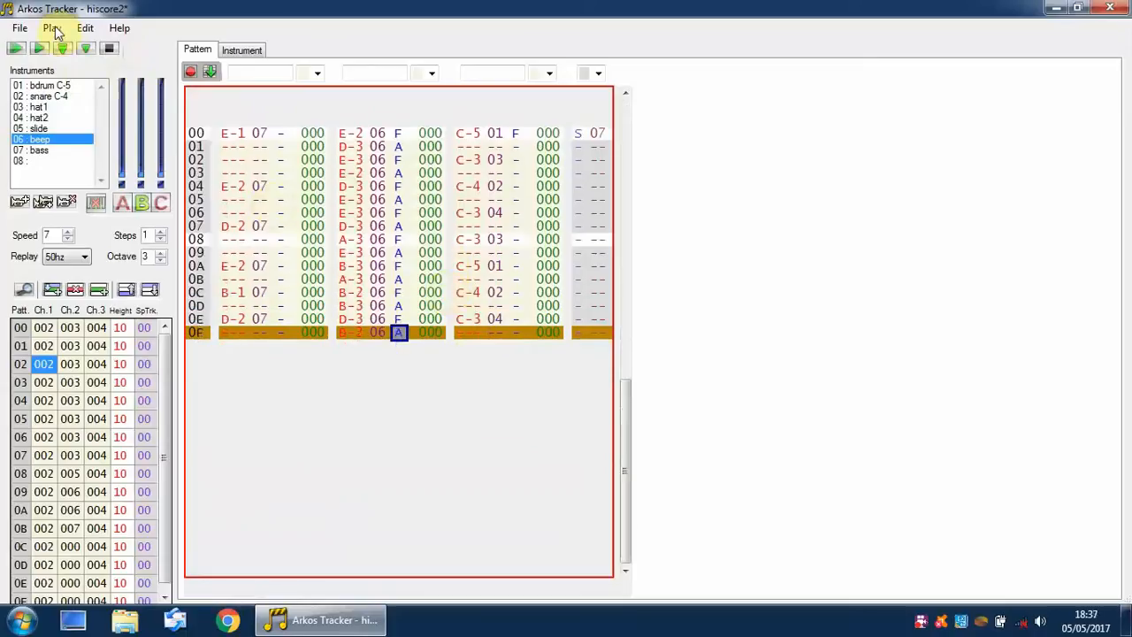
click(85, 47)
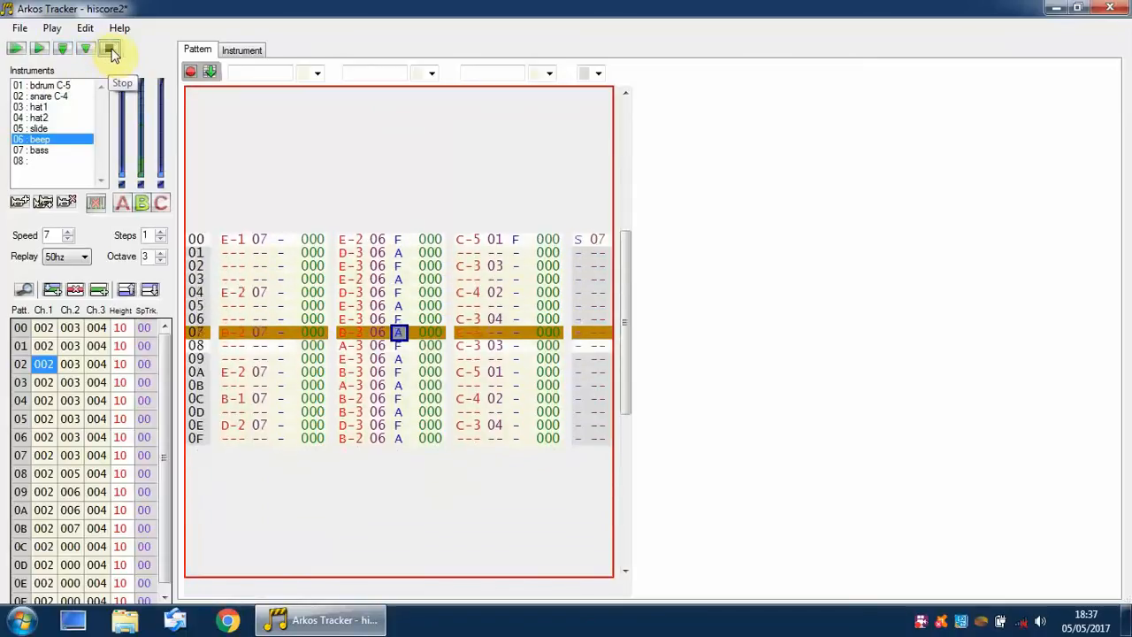
click(109, 50)
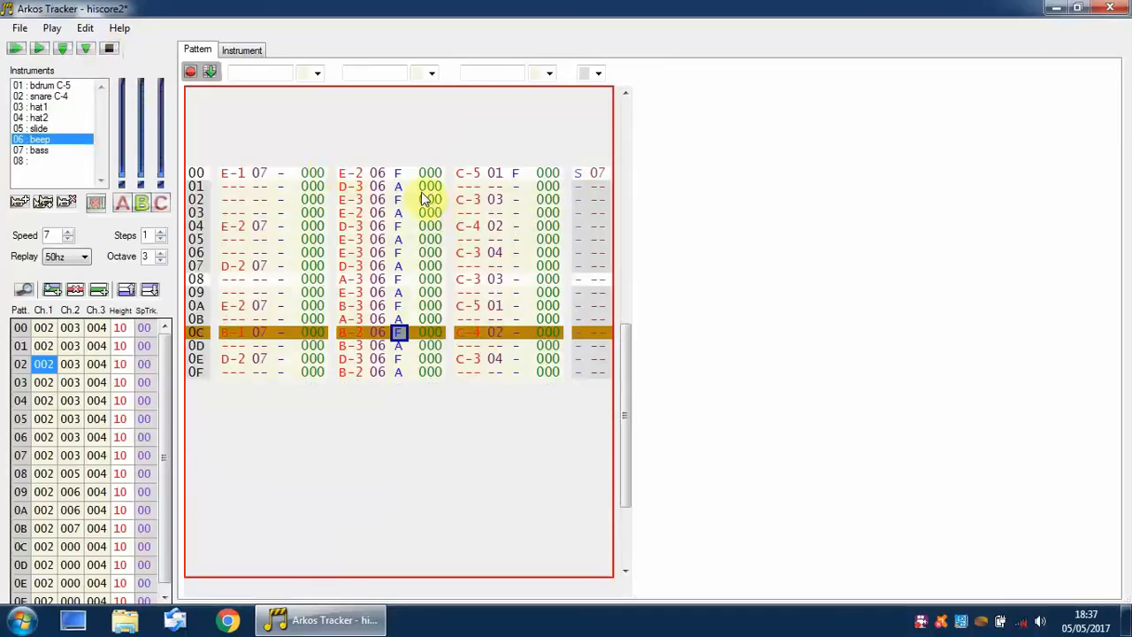
click(354, 191)
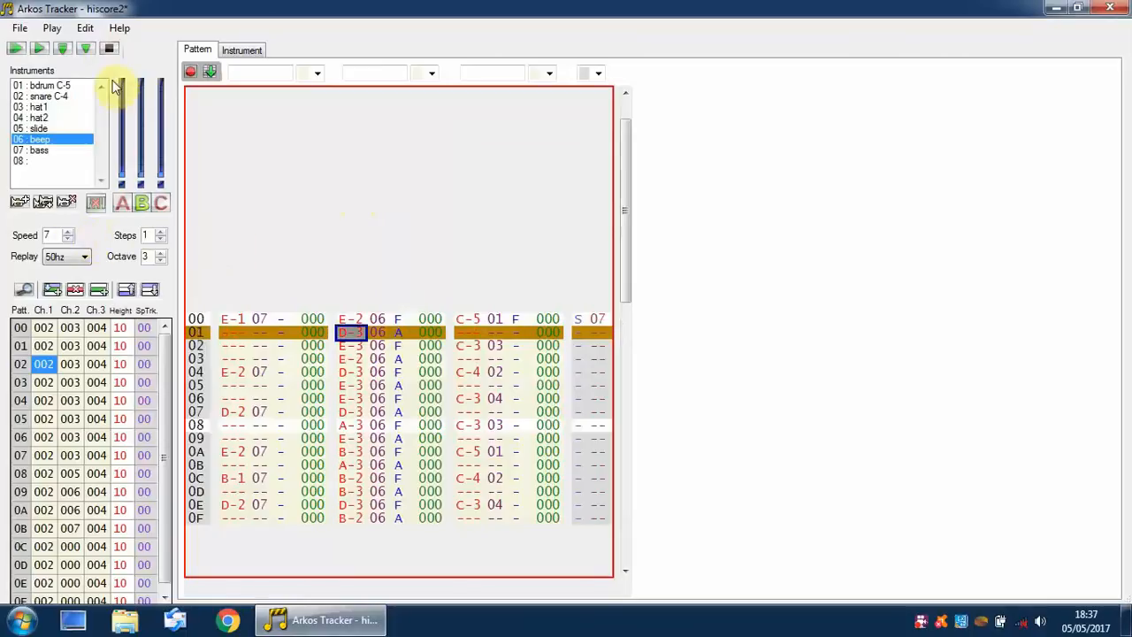
click(232, 321)
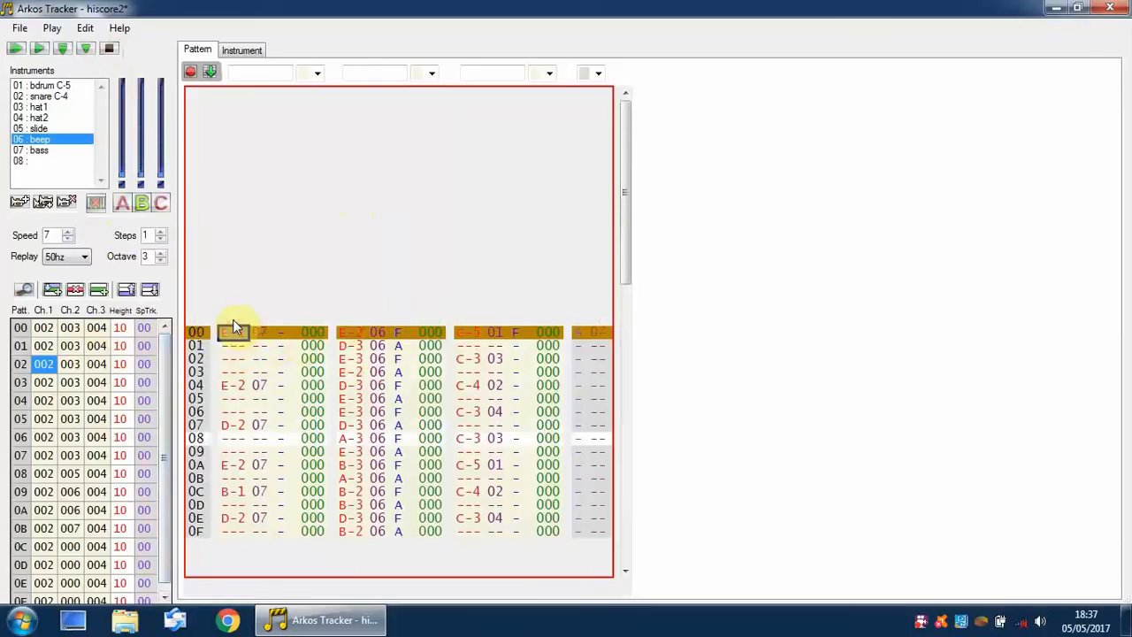
click(357, 332)
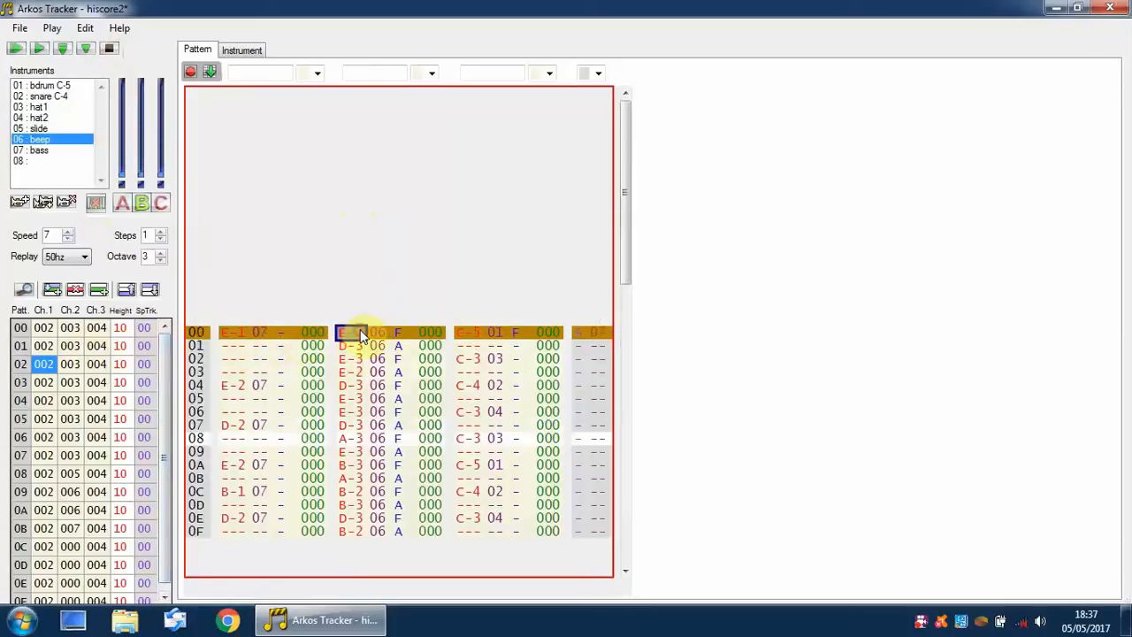
click(237, 332)
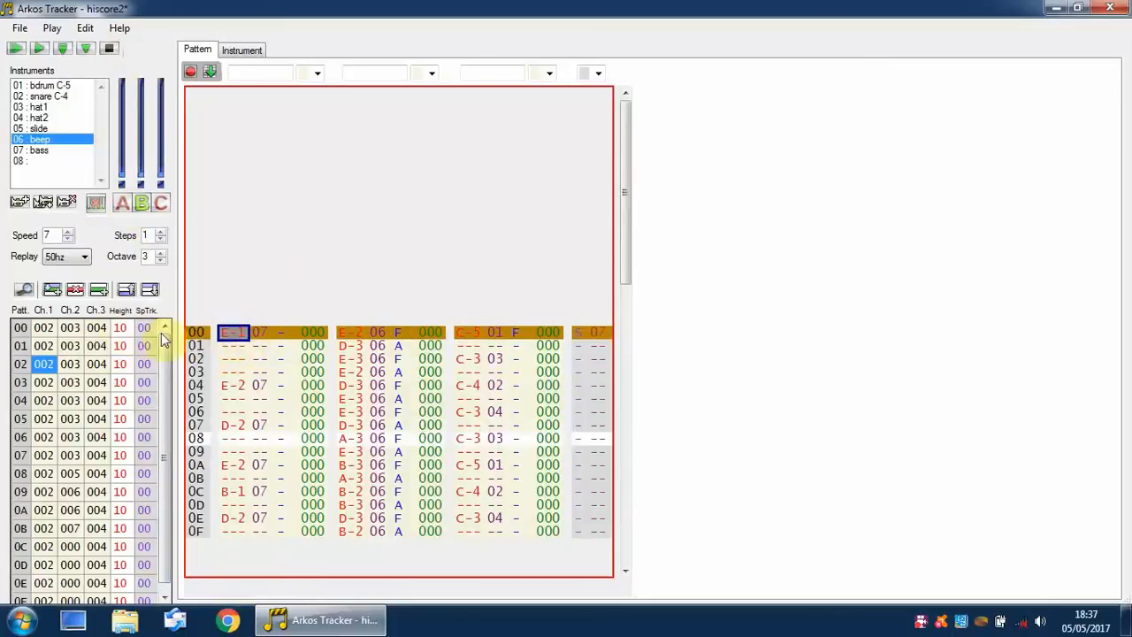
Set the height of pattern 00 to 20 and view the added empty rows from row 10 onward
click(121, 329)
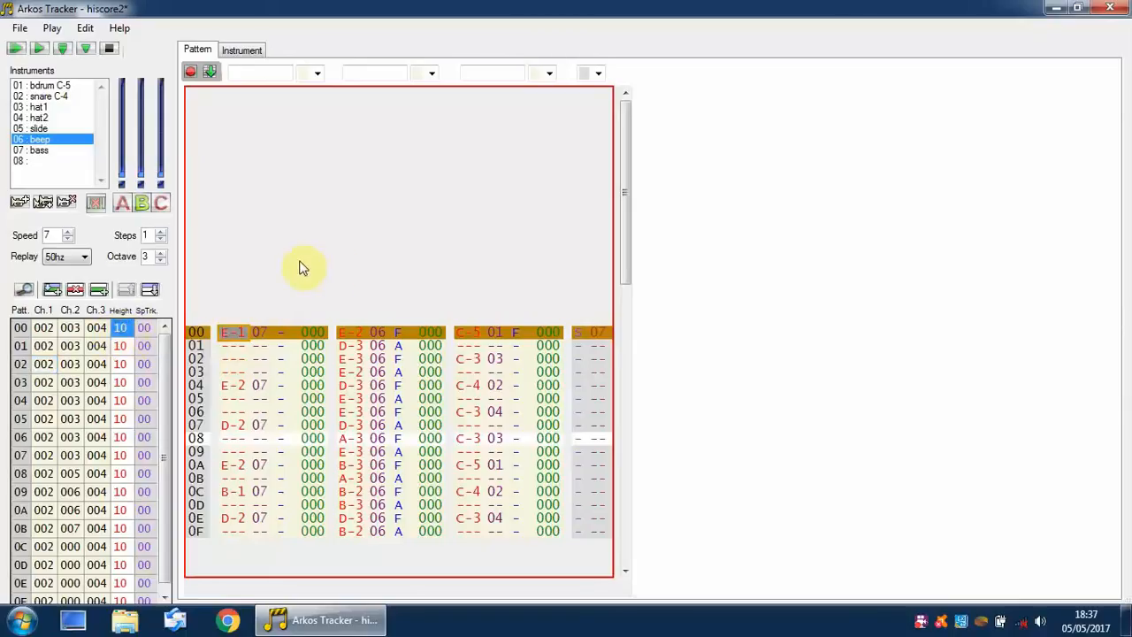
text(2)
key(Return)
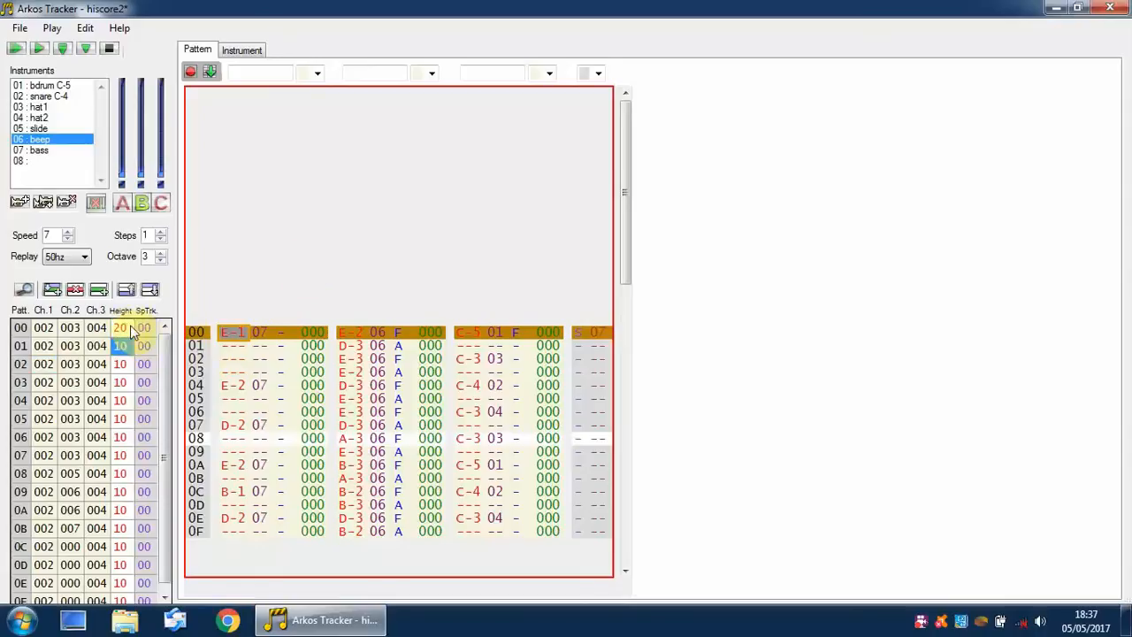
click(131, 330)
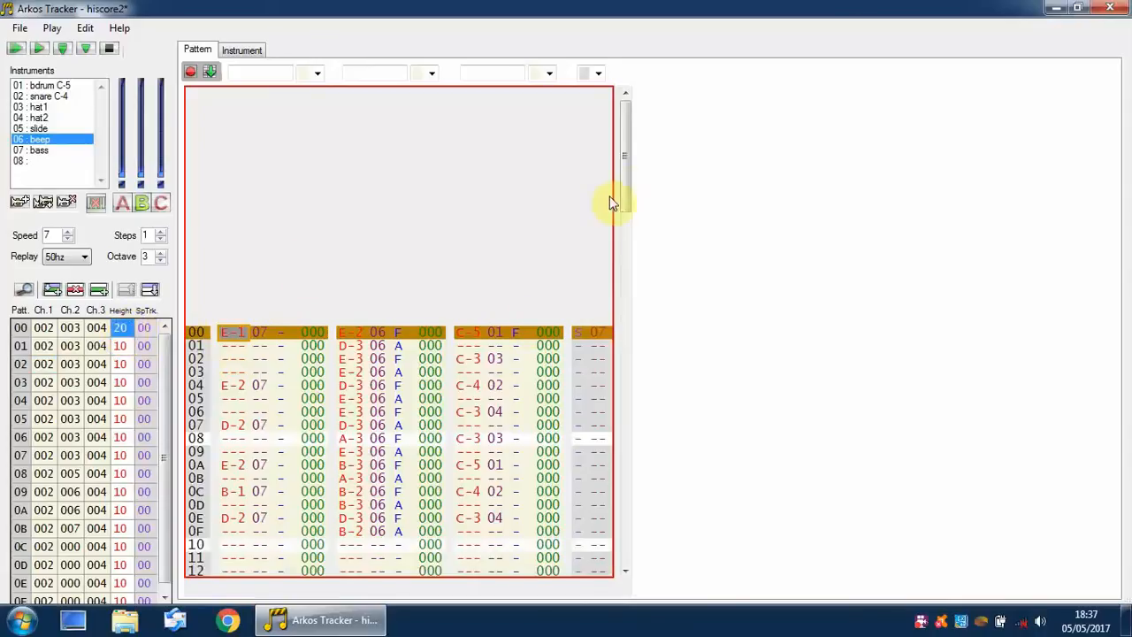
drag(630, 178, 606, 365)
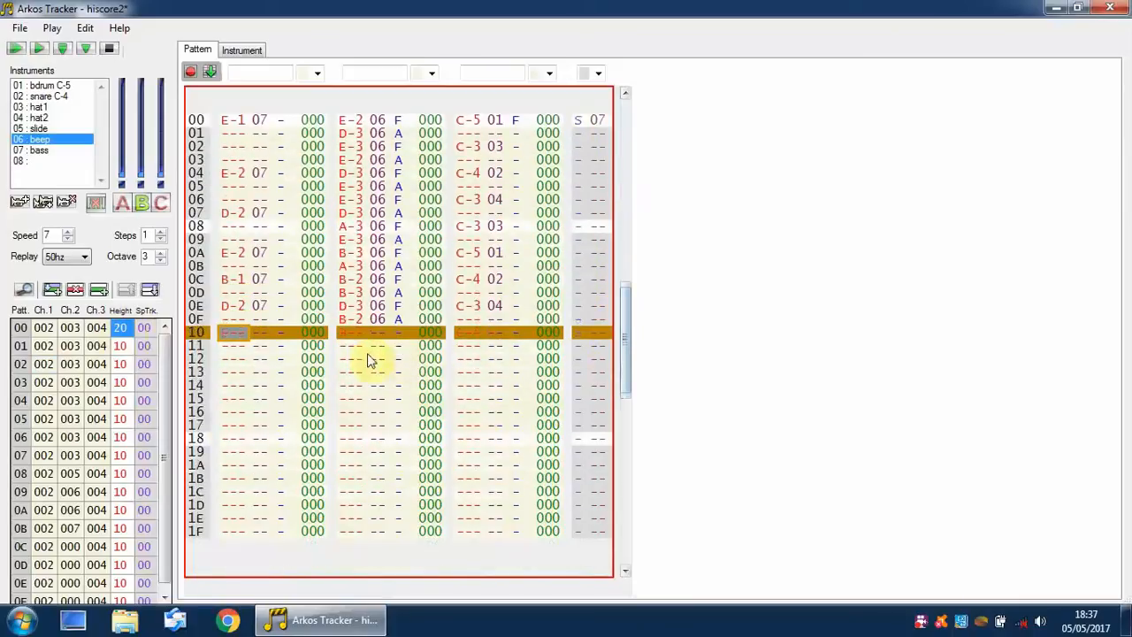
click(242, 318)
click(242, 346)
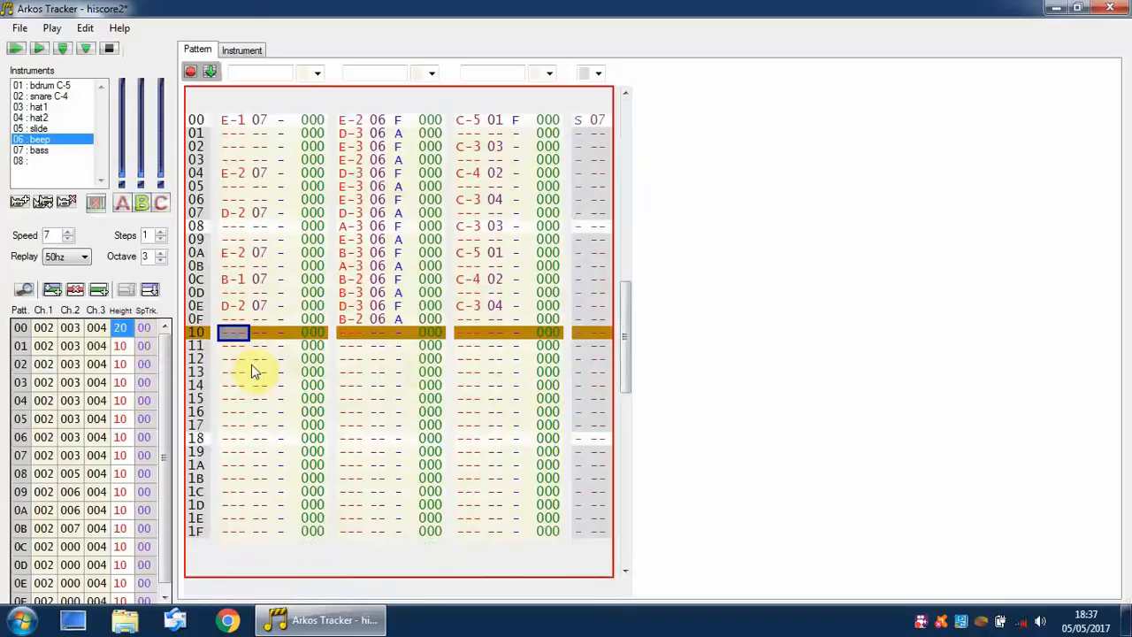
Restore the height of pattern 00 to 10
click(120, 328)
text(1)
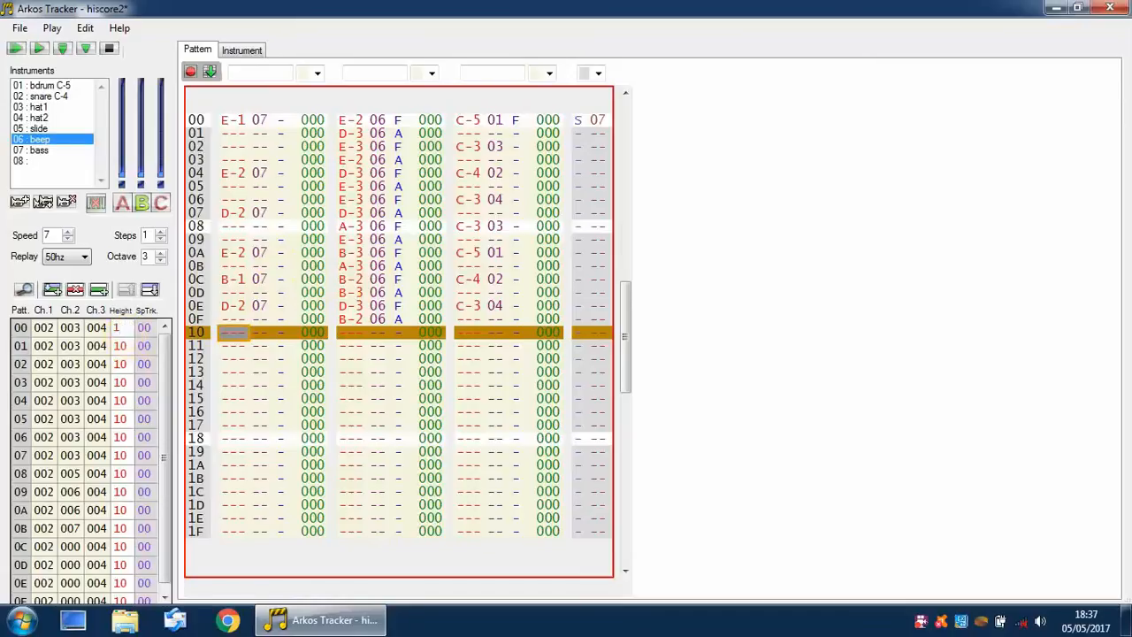
text(0)
key(Return)
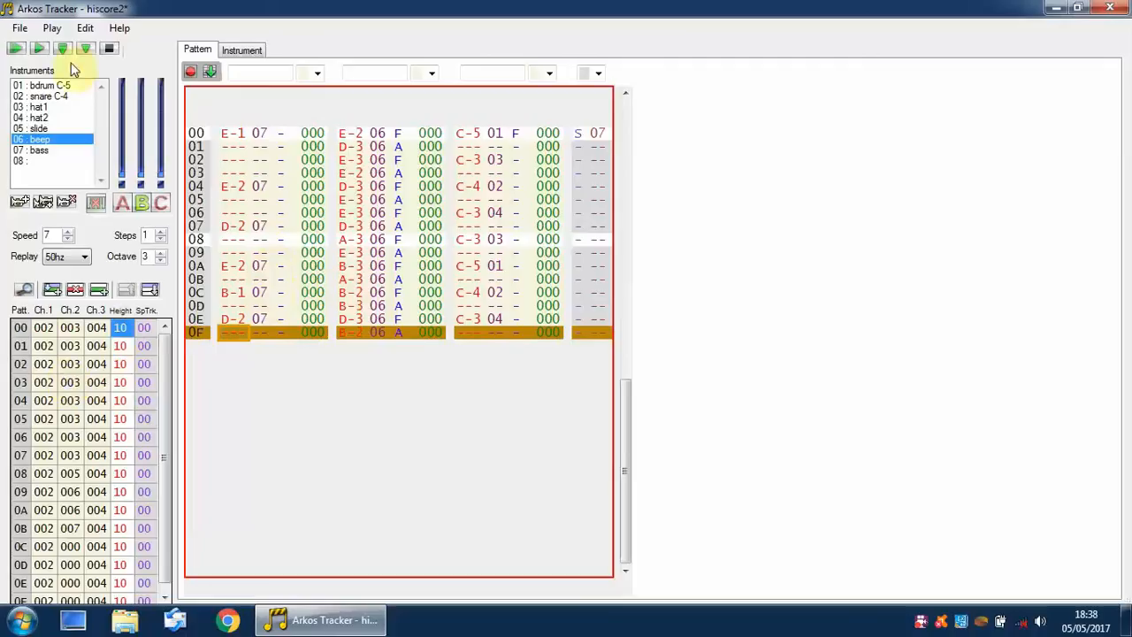
Select the slide instrument and play the song from pattern 06 with all three channels audible, stopping in pattern 0A
click(39, 128)
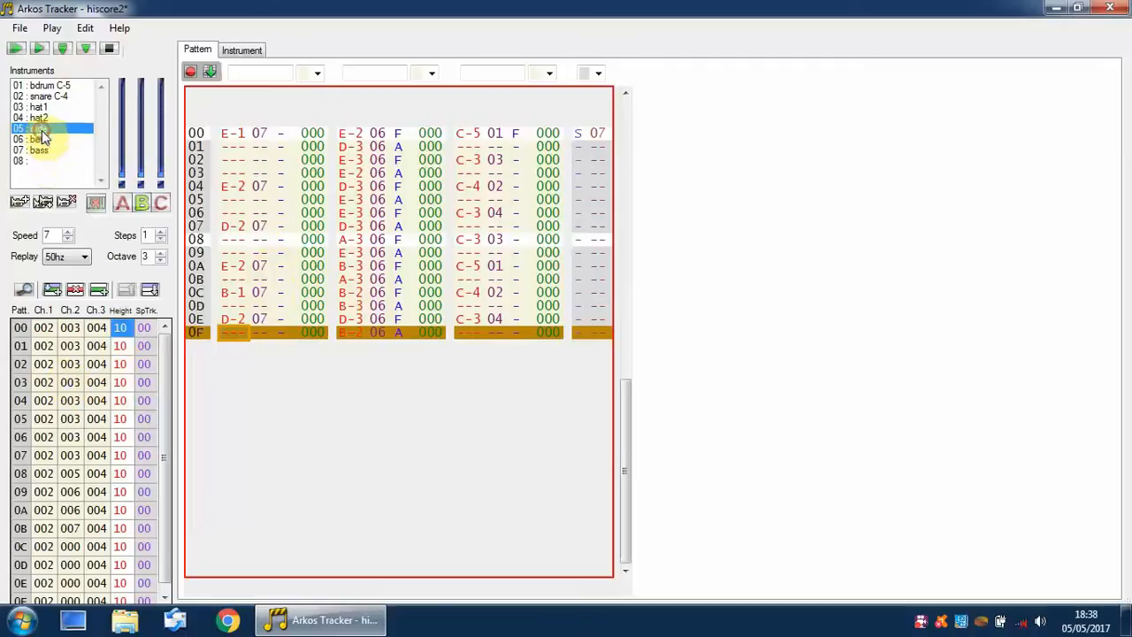
drag(163, 352, 169, 414)
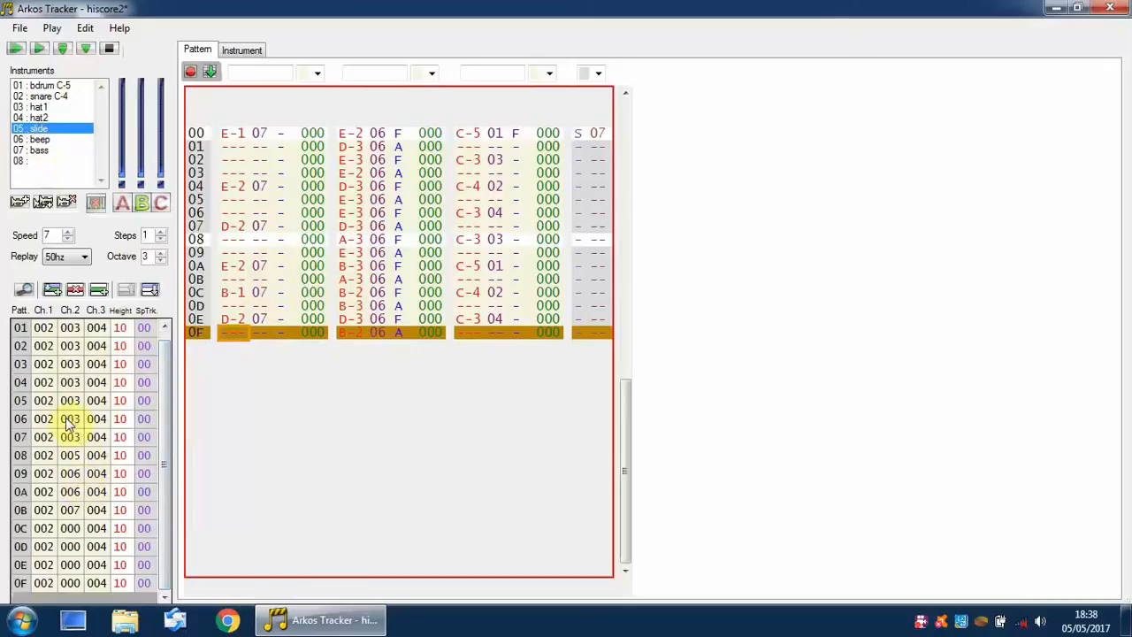
scroll(47, 428, up, 1)
click(44, 435)
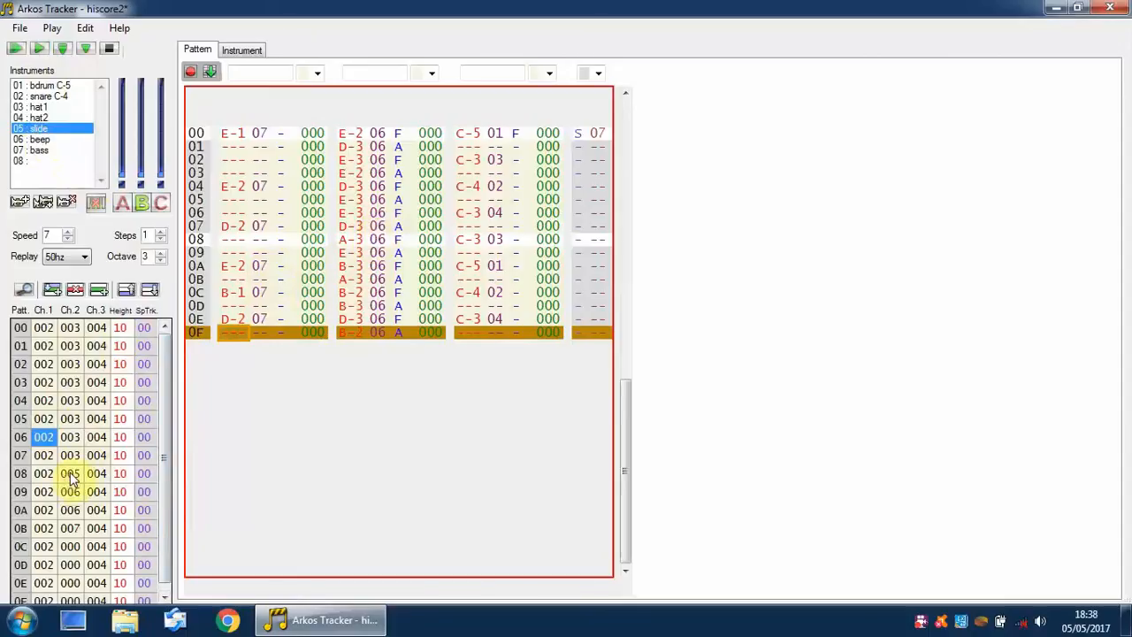
click(39, 51)
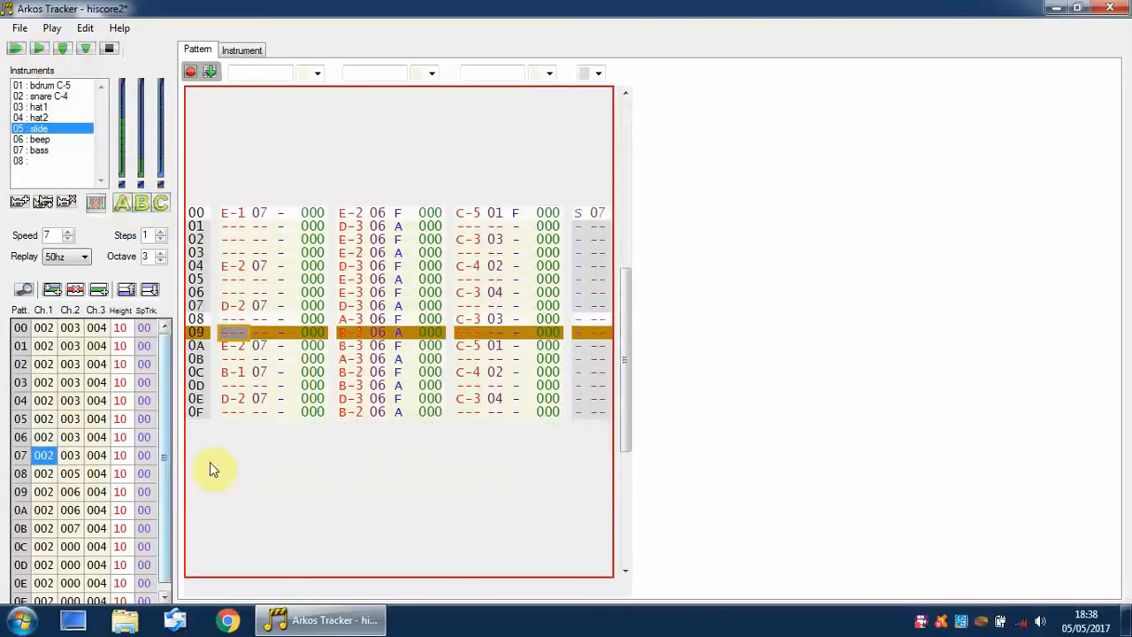
click(109, 48)
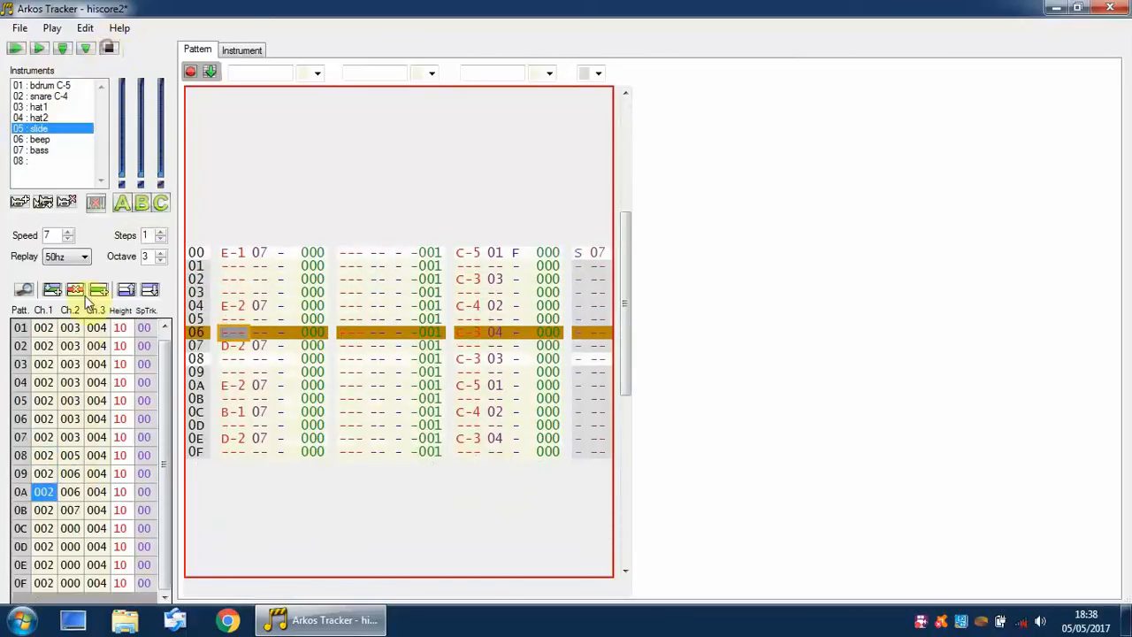
Select the channel 2 track of pattern 08, mute channels A and C, and play the pattern to hear the slide alone
click(74, 457)
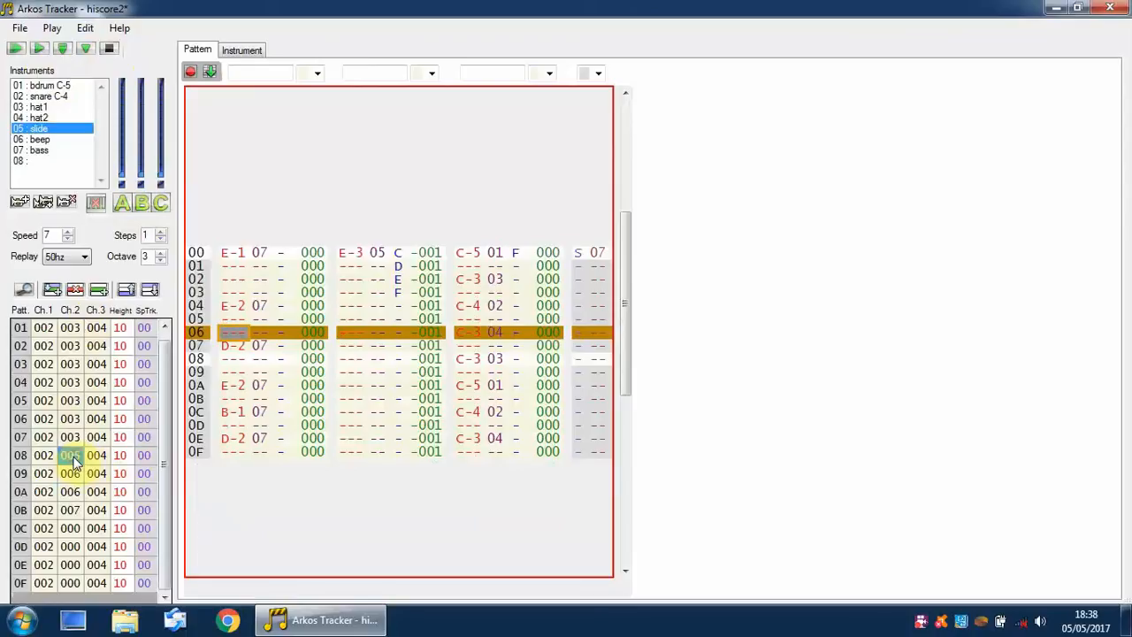
click(122, 205)
click(160, 205)
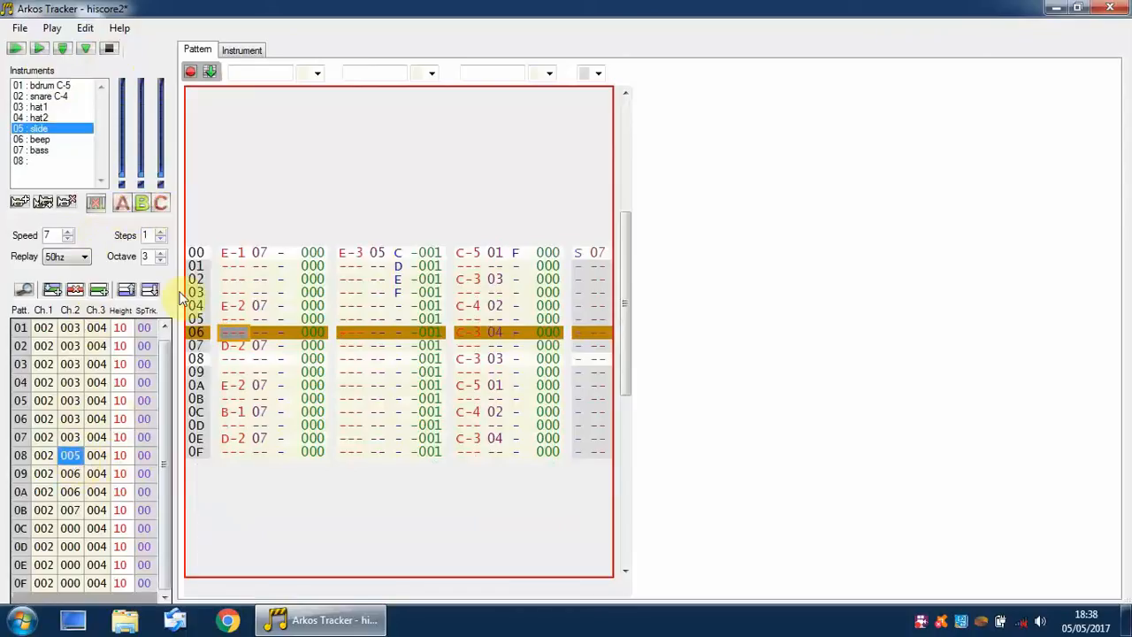
click(84, 49)
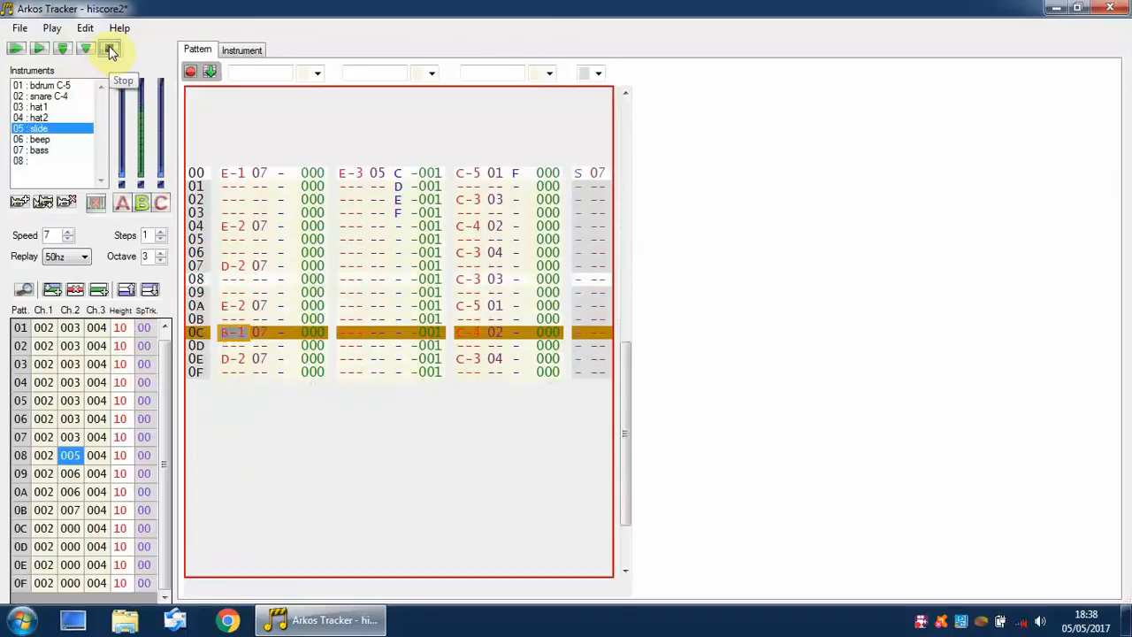
click(110, 50)
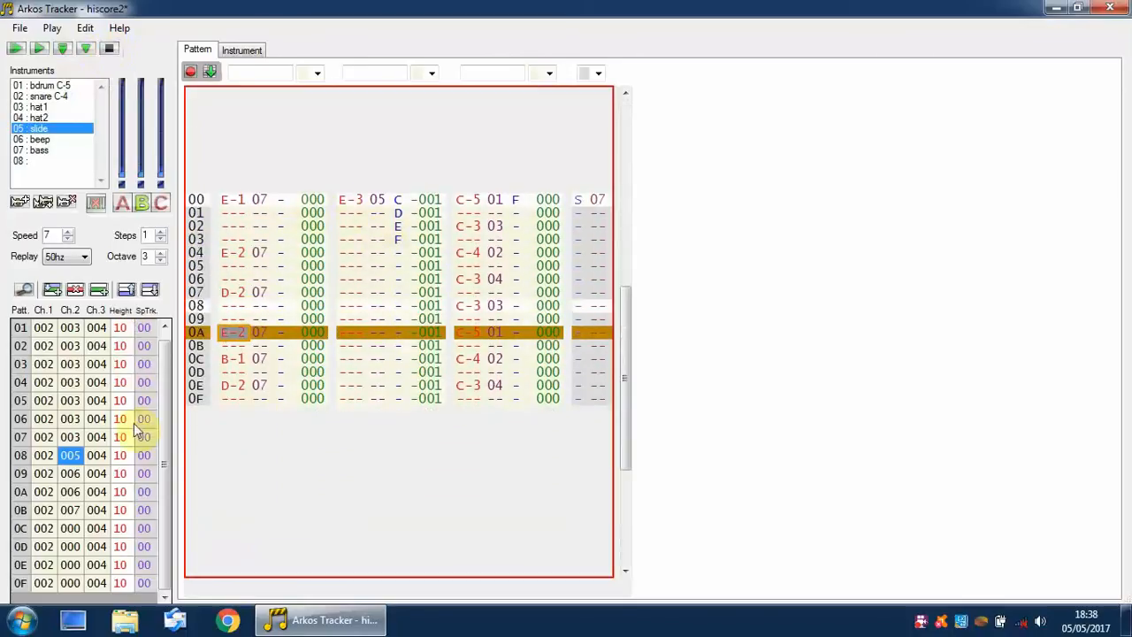
Play the song from row 00 of pattern 08 with only channel B audible, stopping in pattern 0A
click(75, 456)
click(345, 205)
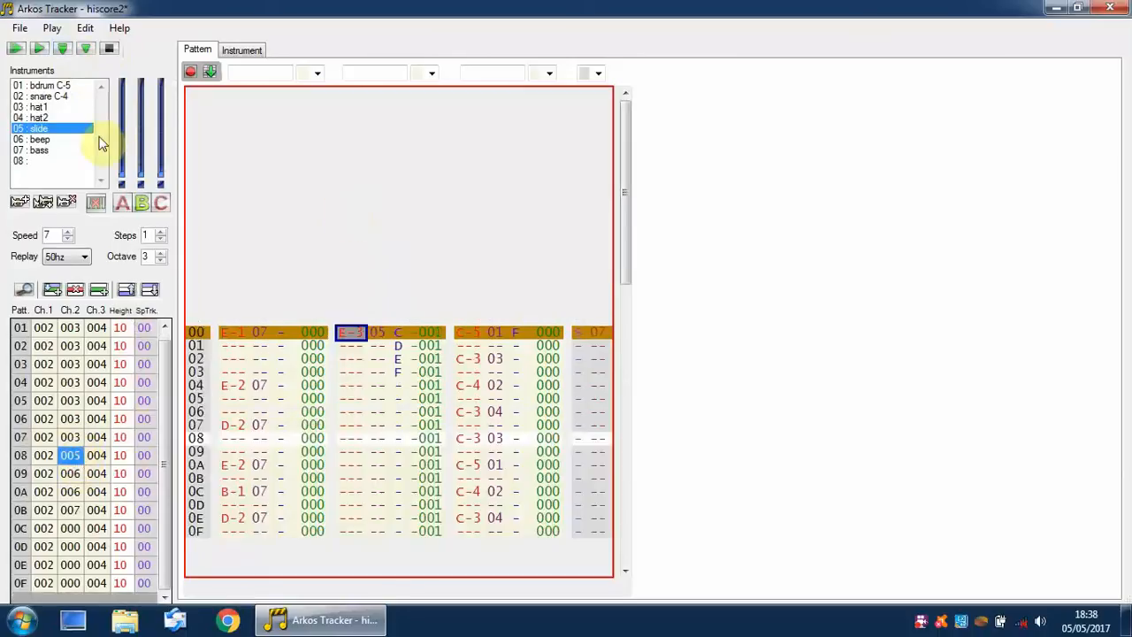
click(39, 47)
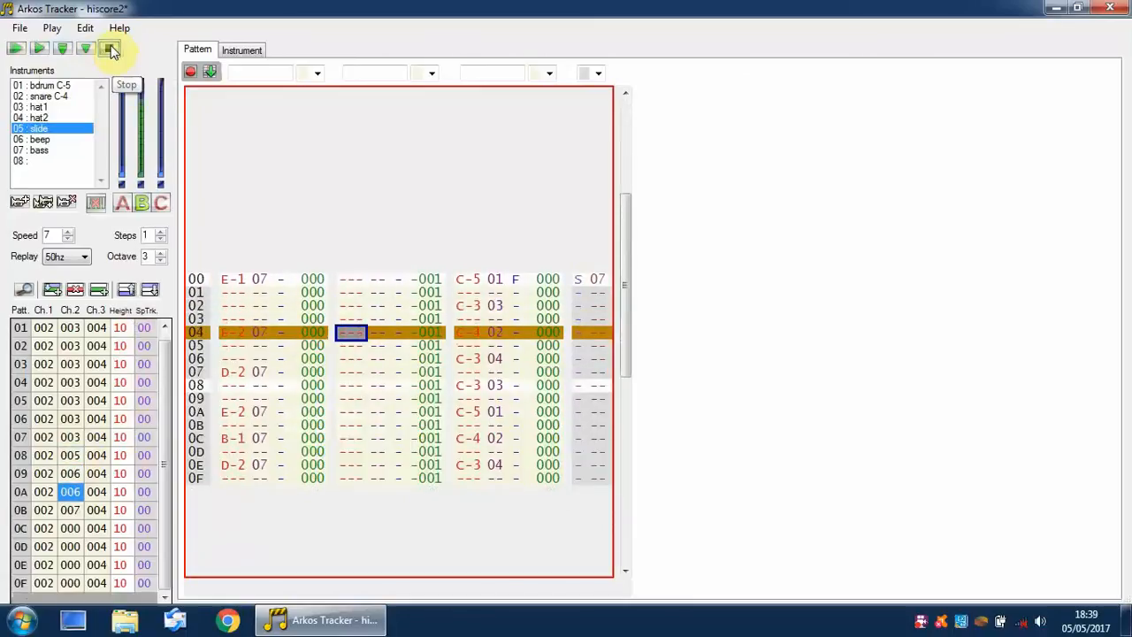
click(112, 48)
Return to the channel 2 track of pattern 08 and examine the pitch, volume and note entries at row 00
click(77, 458)
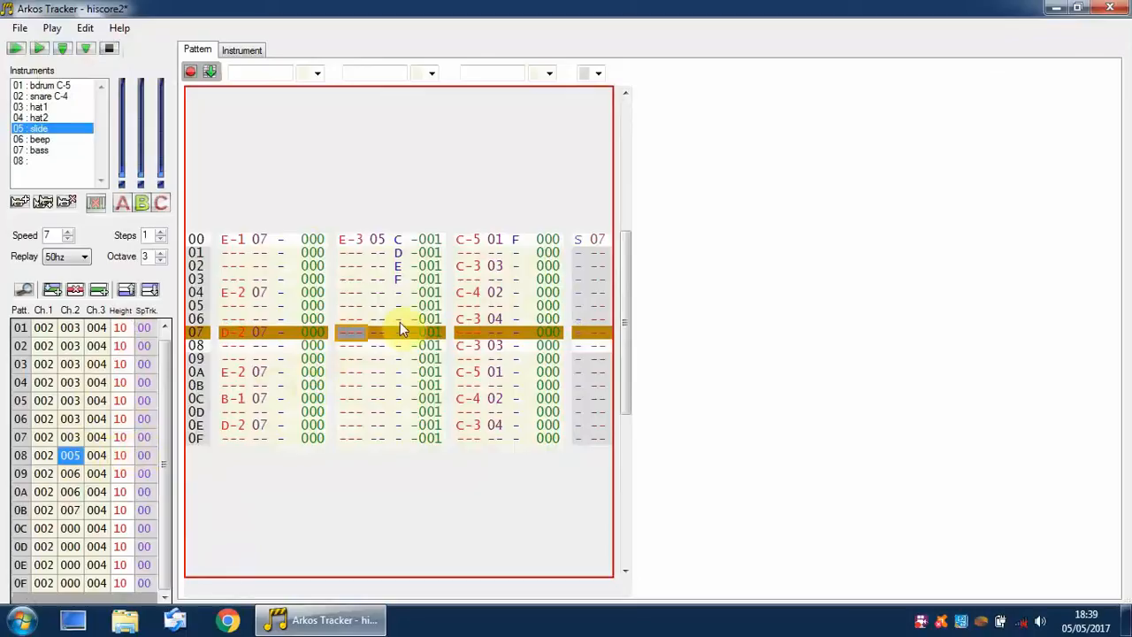
click(423, 242)
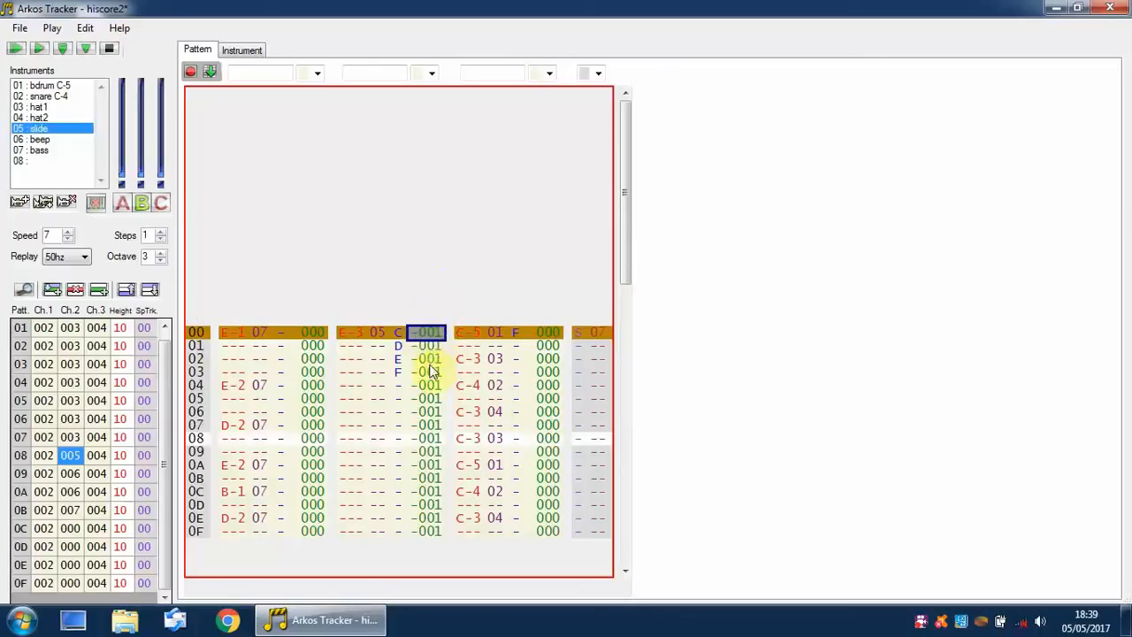
click(397, 334)
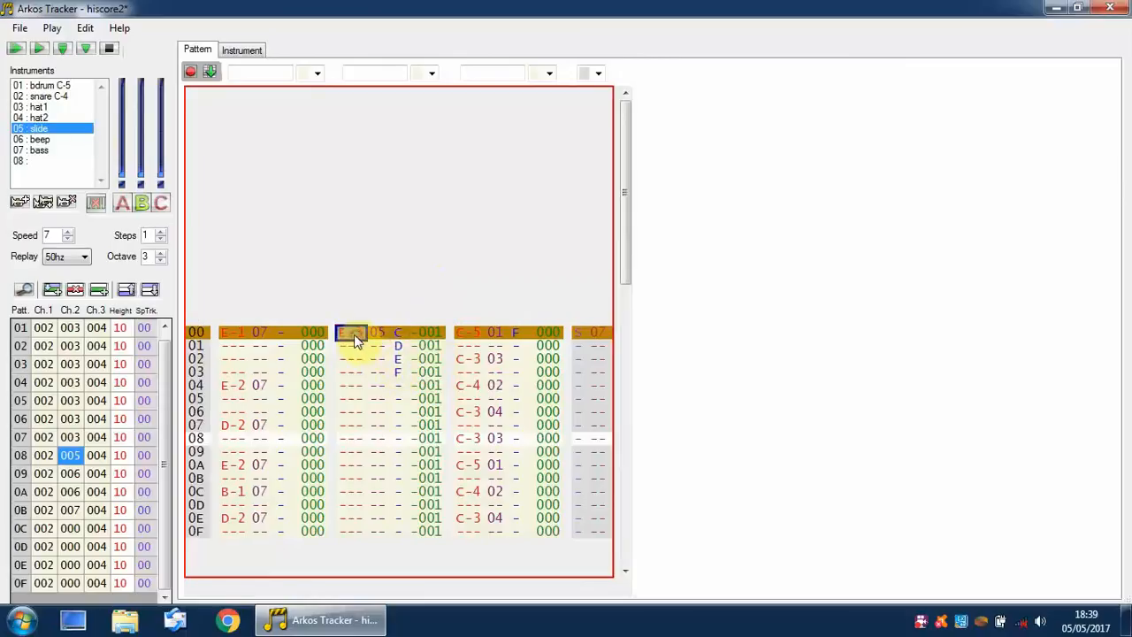
Open the slide instrument for editing, check its note in the pattern, and audition the instrument at E-3 in the test area
click(35, 142)
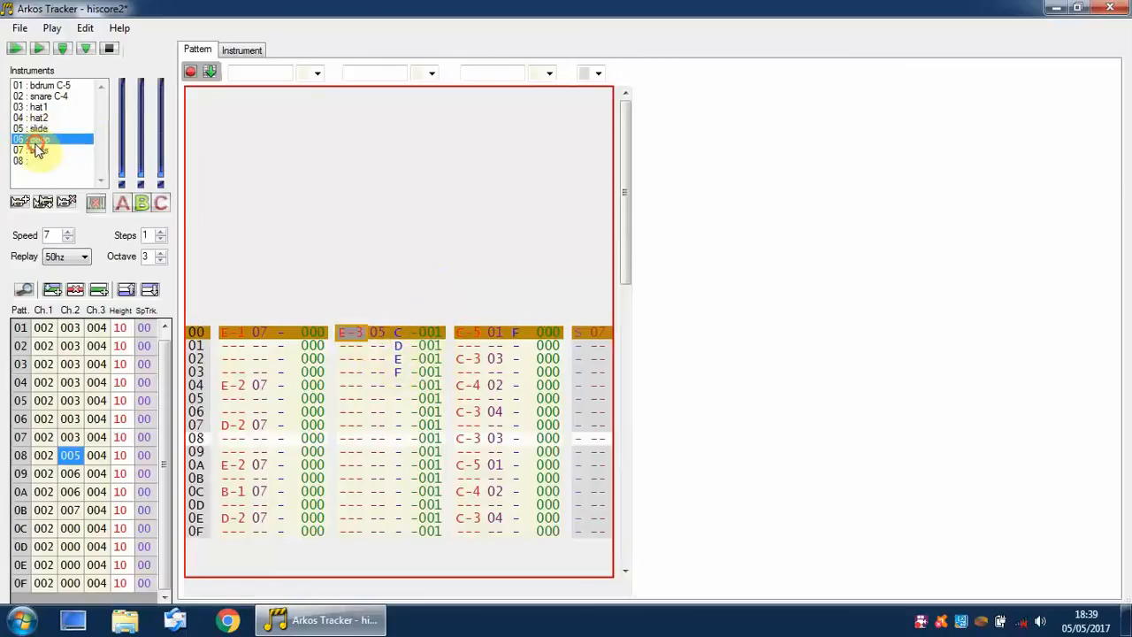
click(55, 129)
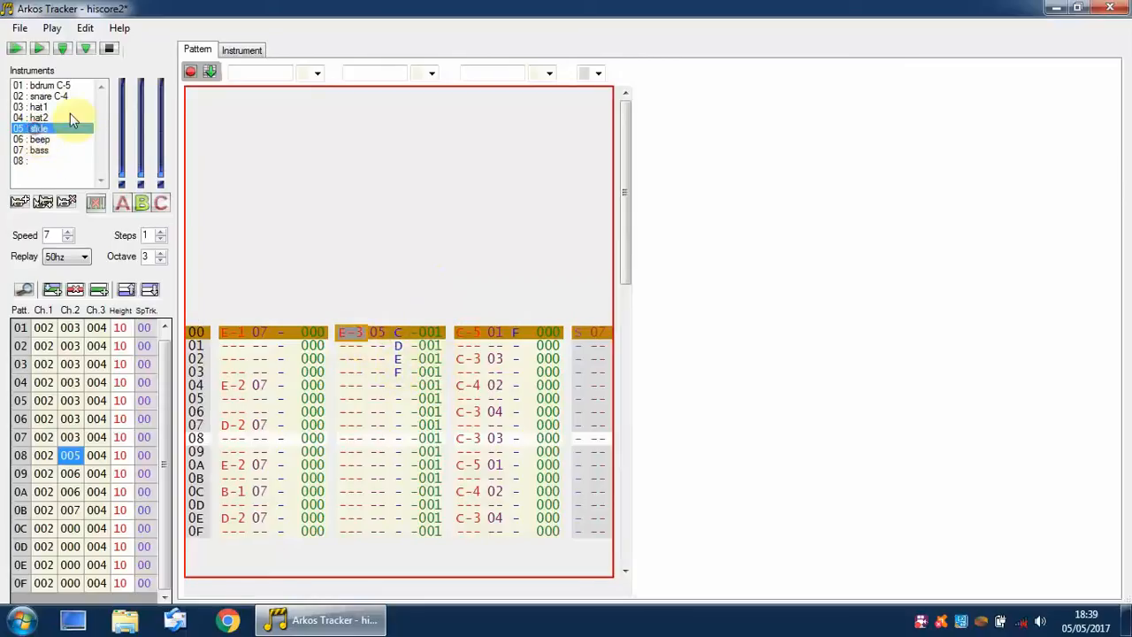
click(241, 51)
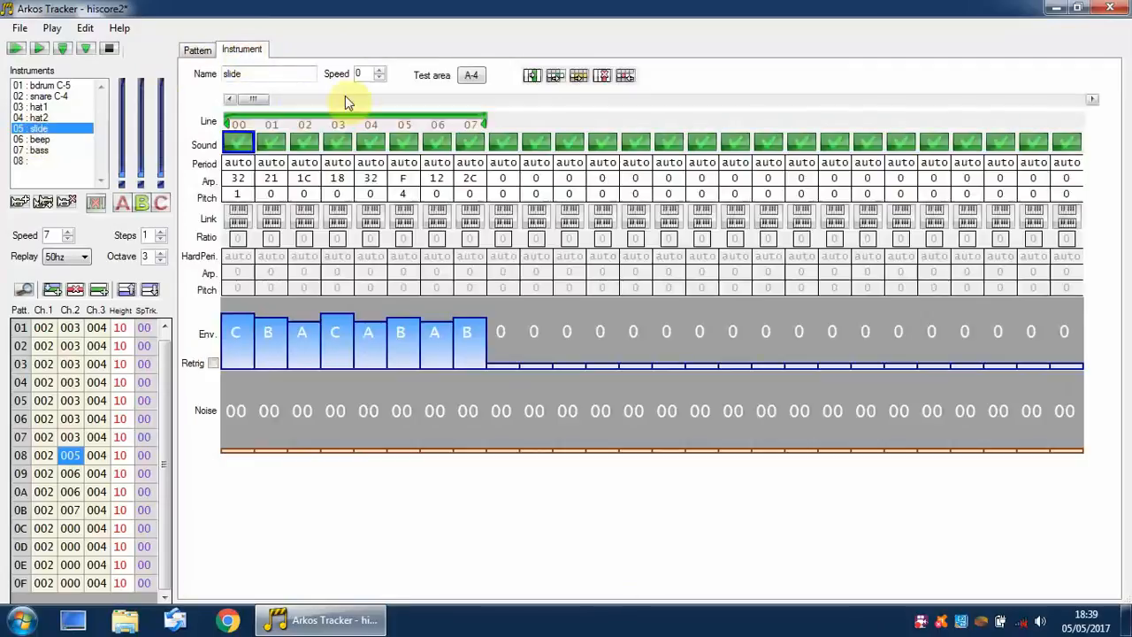
click(466, 76)
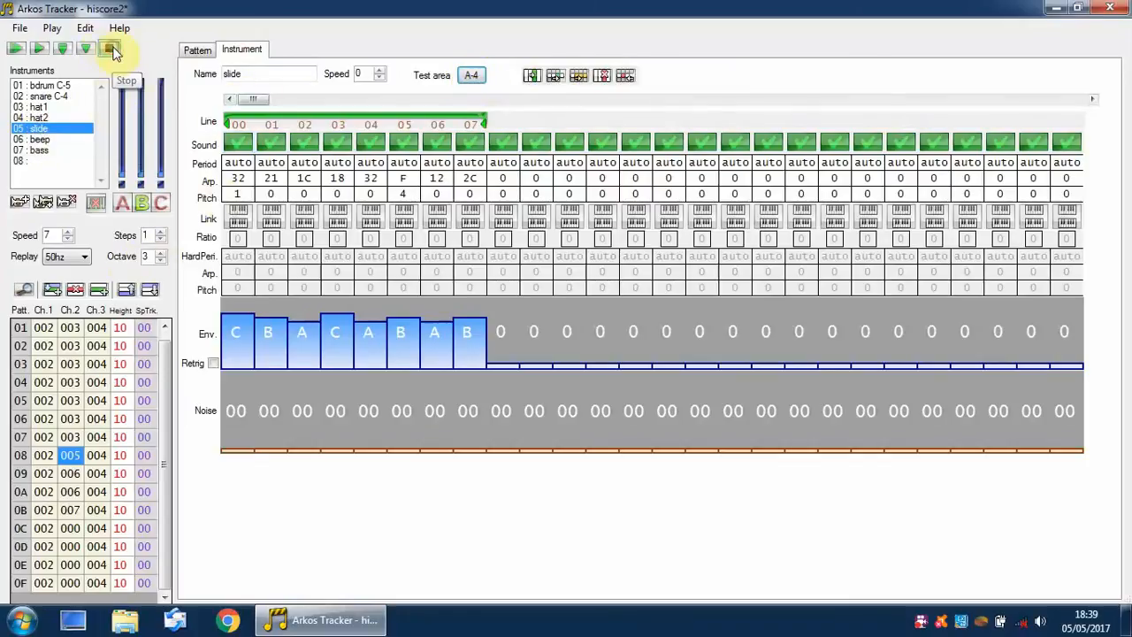
click(198, 49)
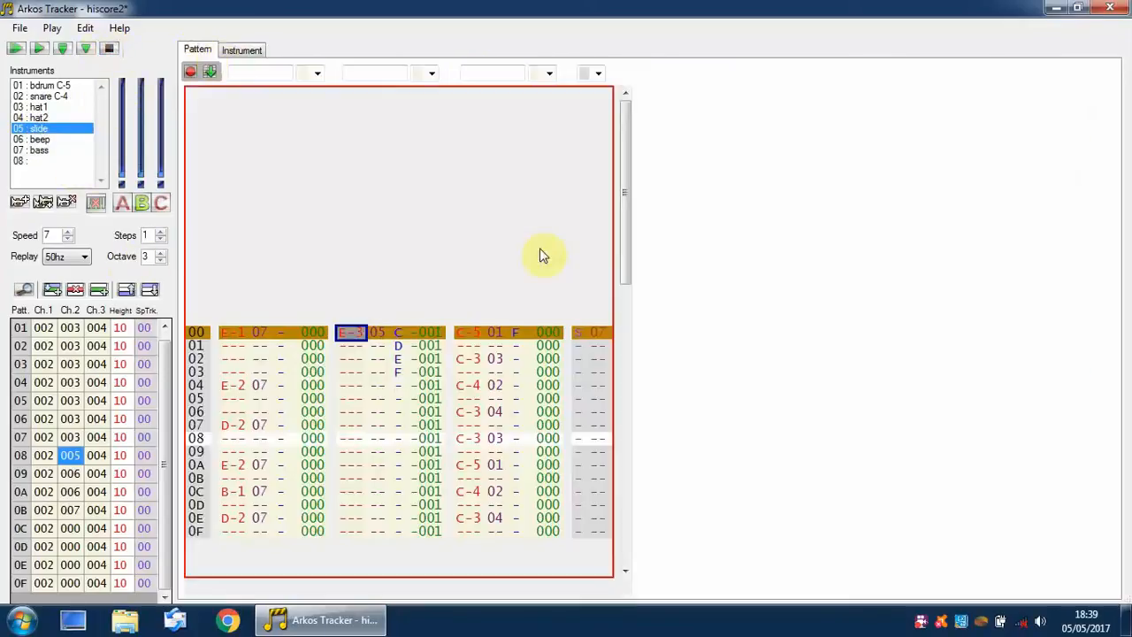
click(241, 51)
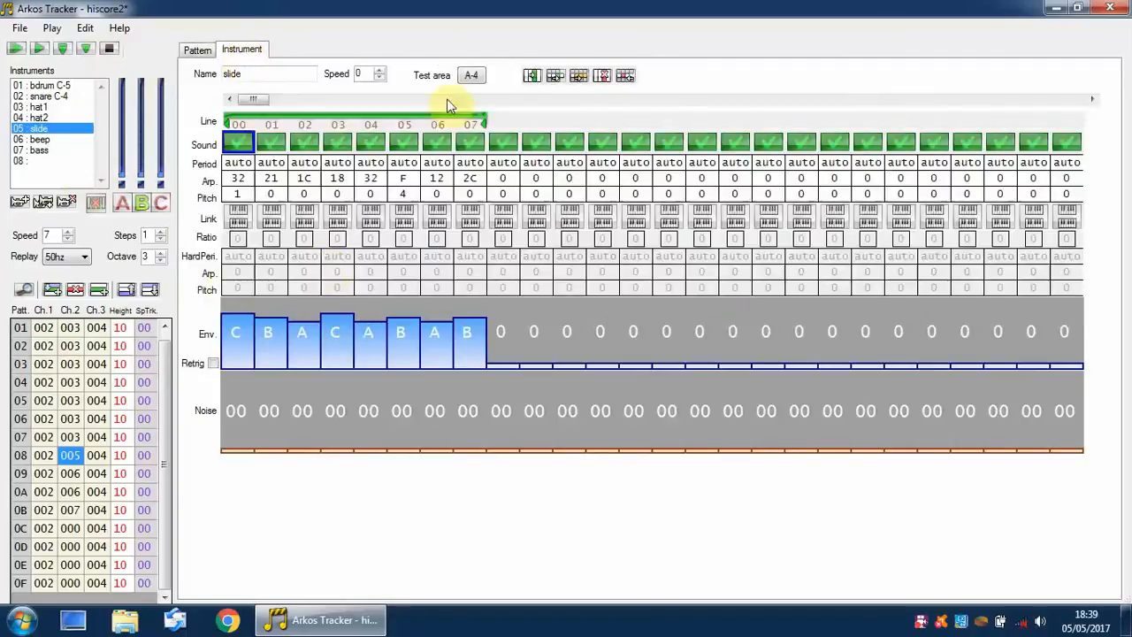
click(471, 76)
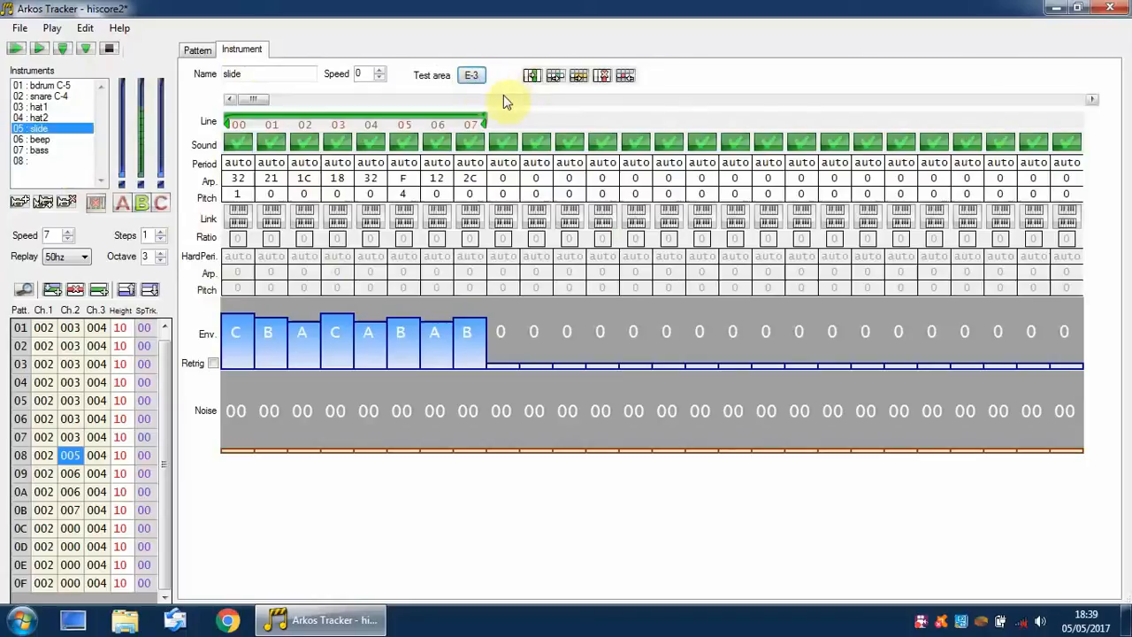
Turn the slide instrument's loop off and on again, auditioning E-3 in each state and stopping playback
click(257, 99)
click(410, 122)
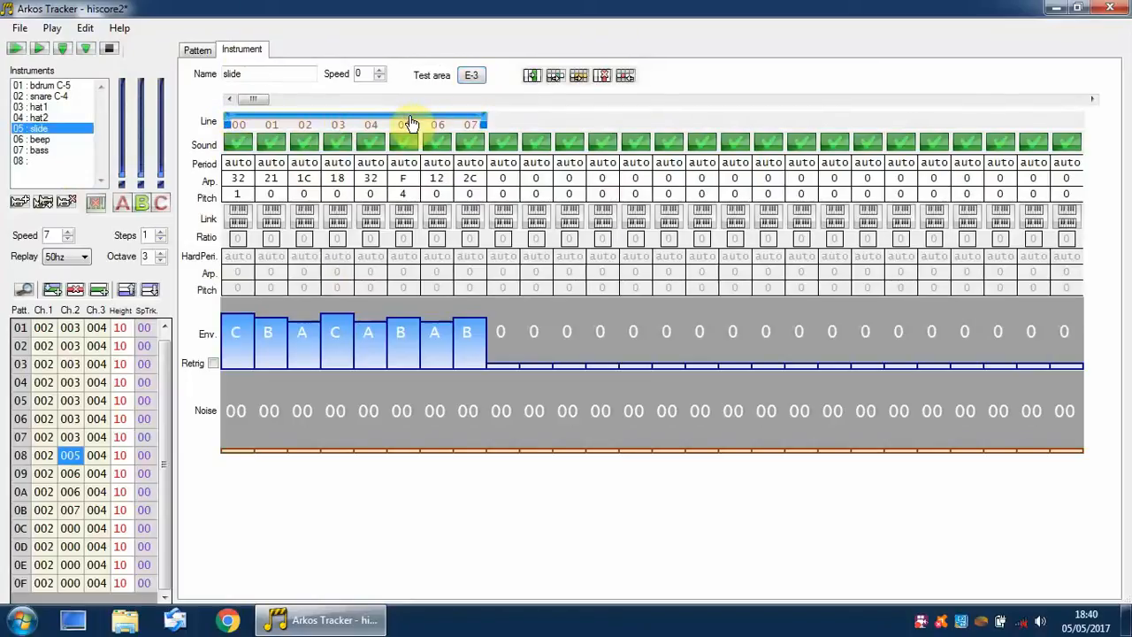
click(471, 77)
click(403, 118)
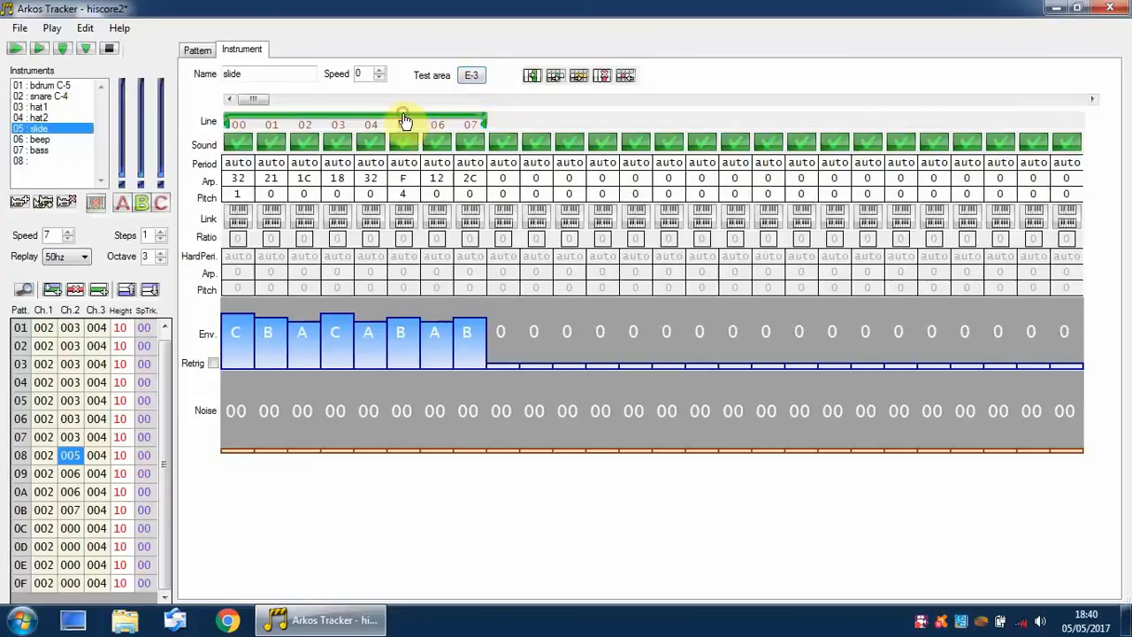
click(473, 78)
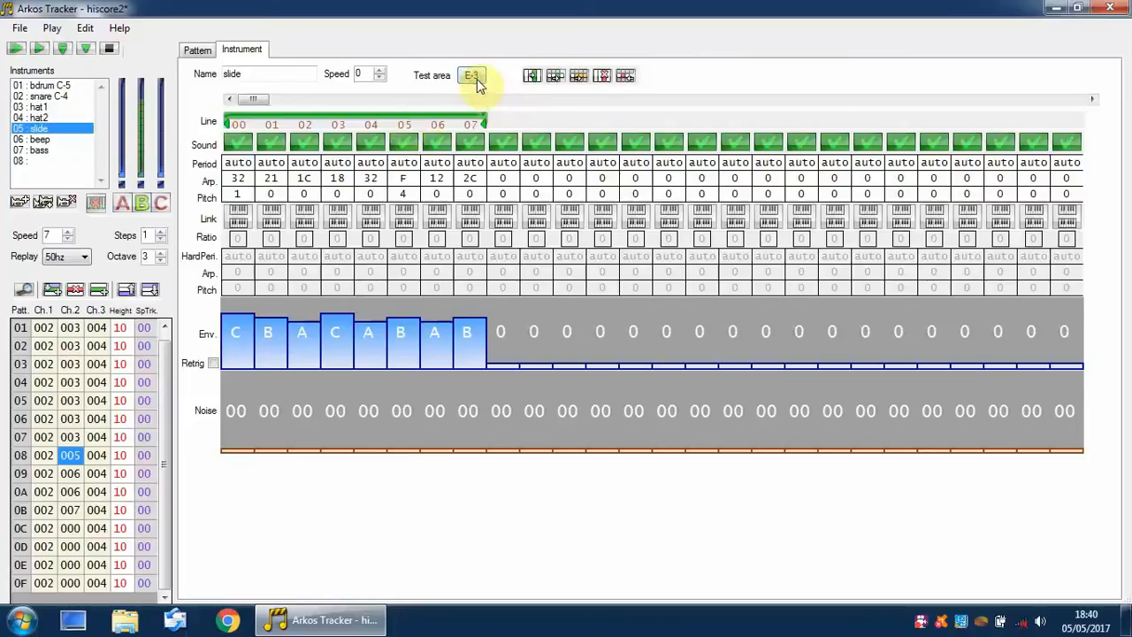
click(106, 48)
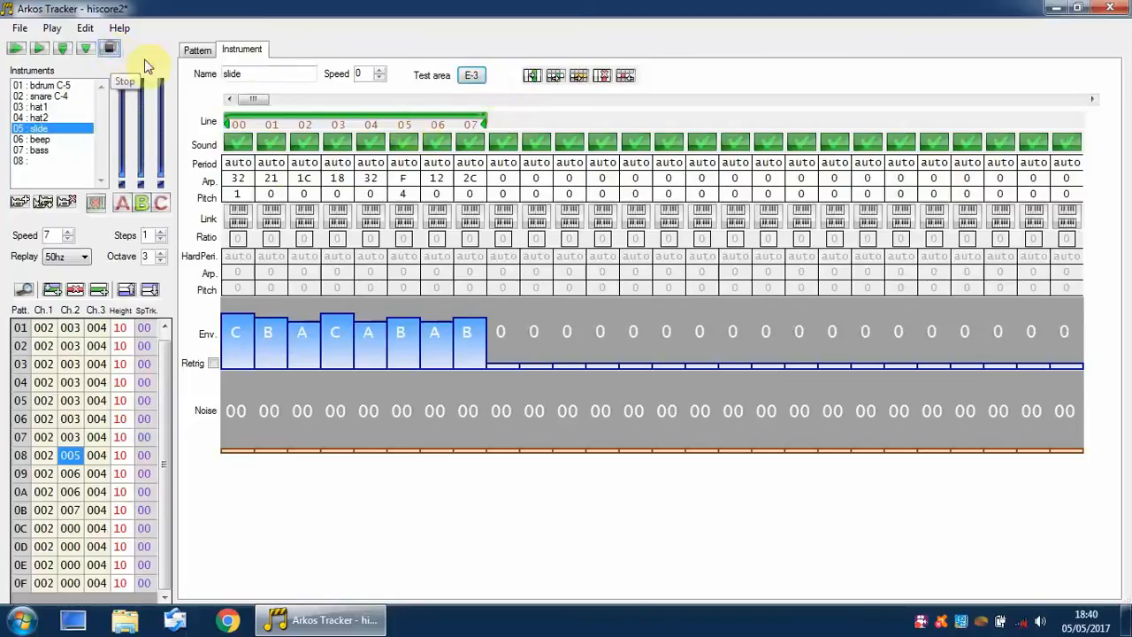
Examine the arpeggio value at line 00 of the slide instrument and audition E-3 again
click(236, 180)
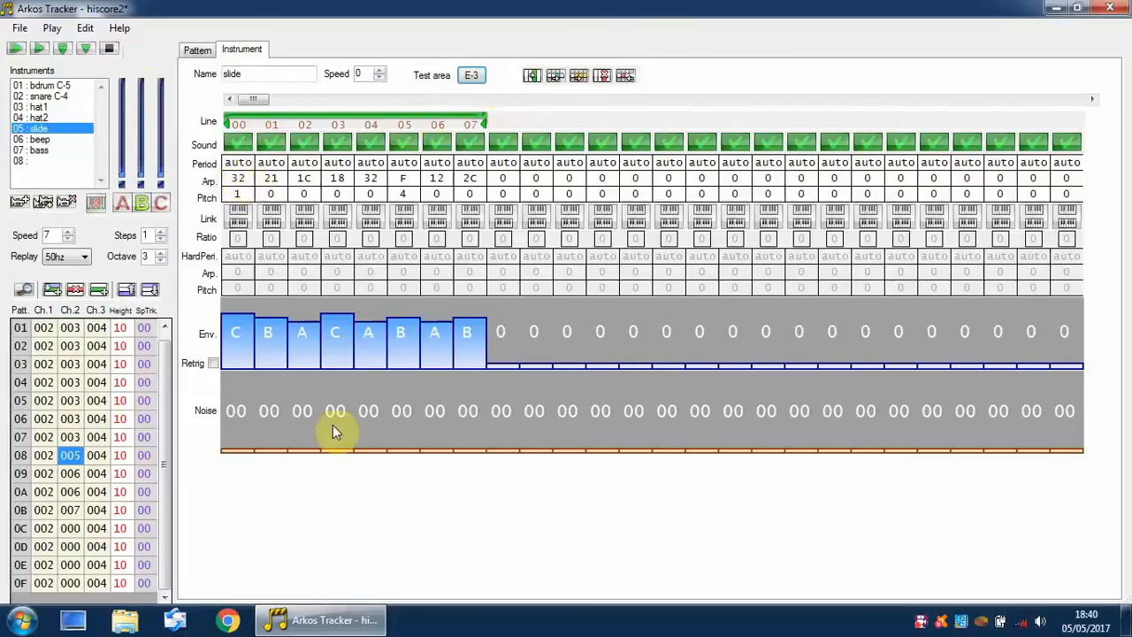
click(237, 179)
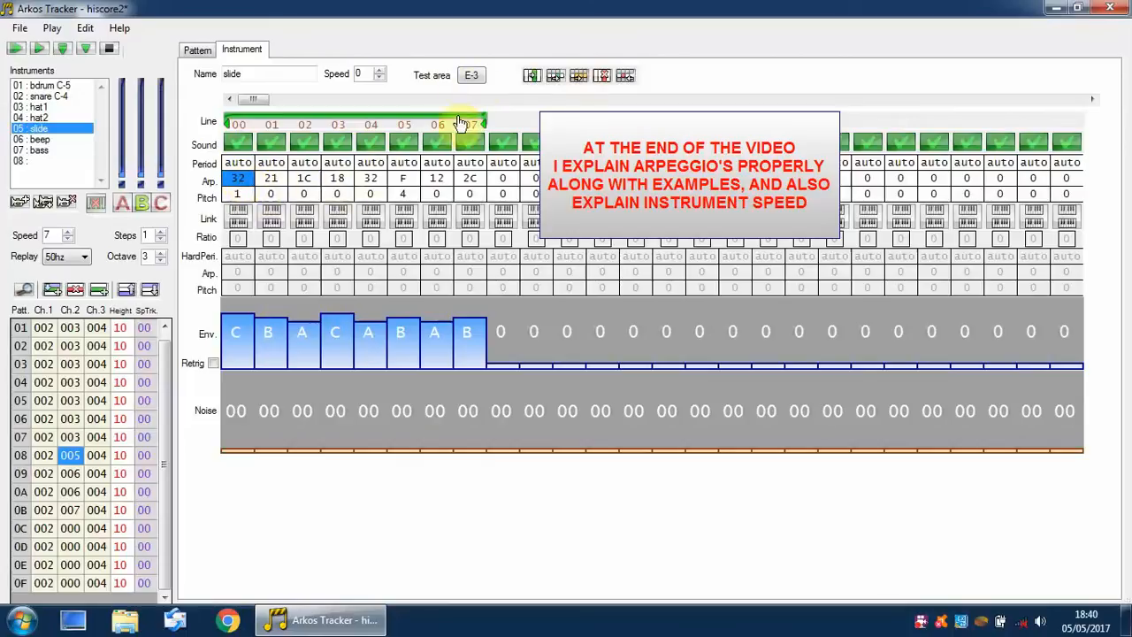
click(473, 76)
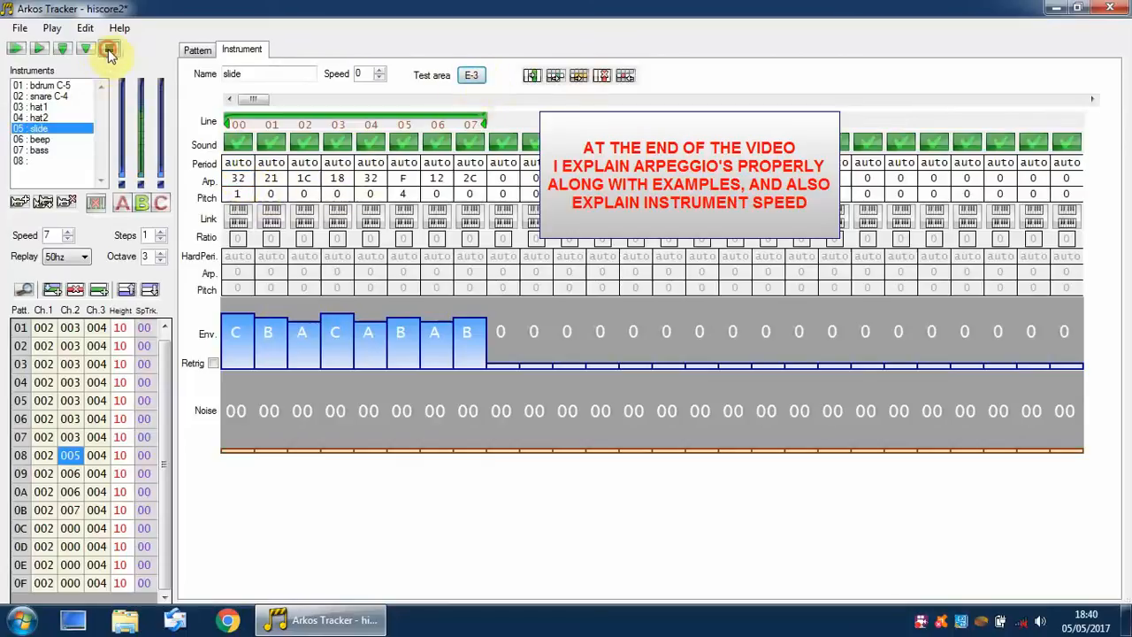
Set the slide instrument's arpeggio values at lines 00, 01 and 02 to 42, 13 and 2F
click(238, 180)
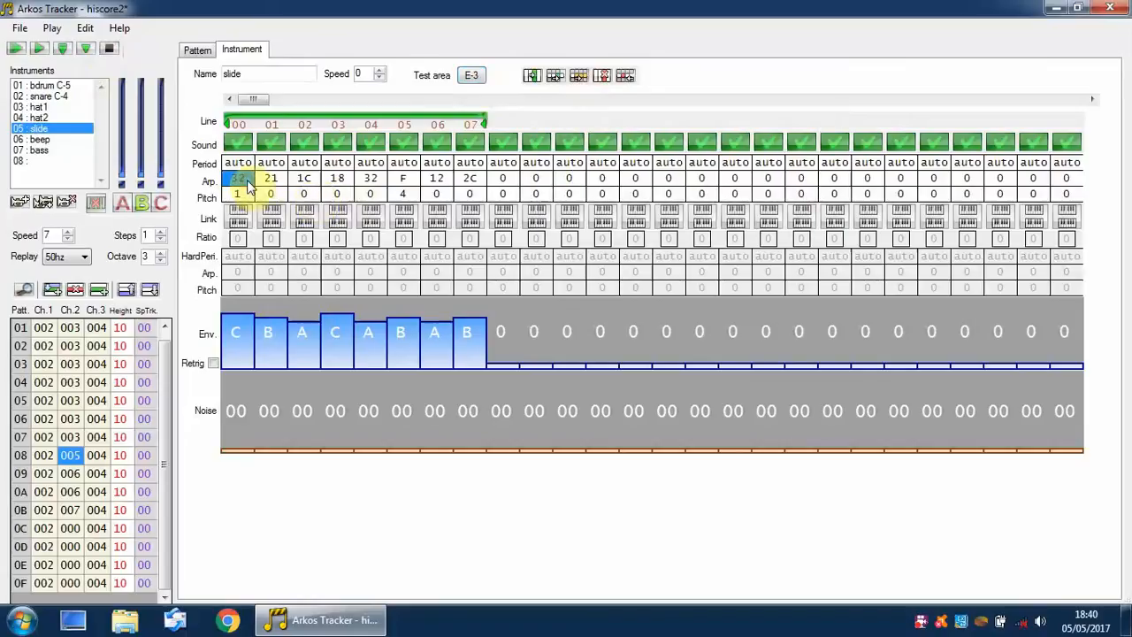
key(ctrl+Right)
click(249, 183)
text(42)
key(Right)
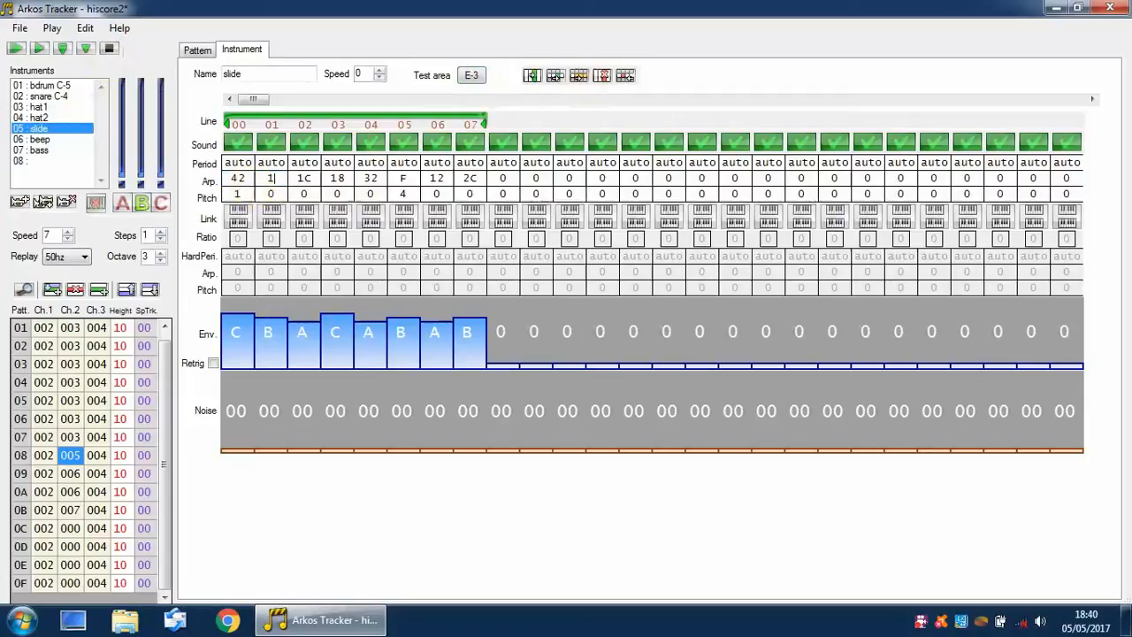
text(13)
key(Right)
text(2f)
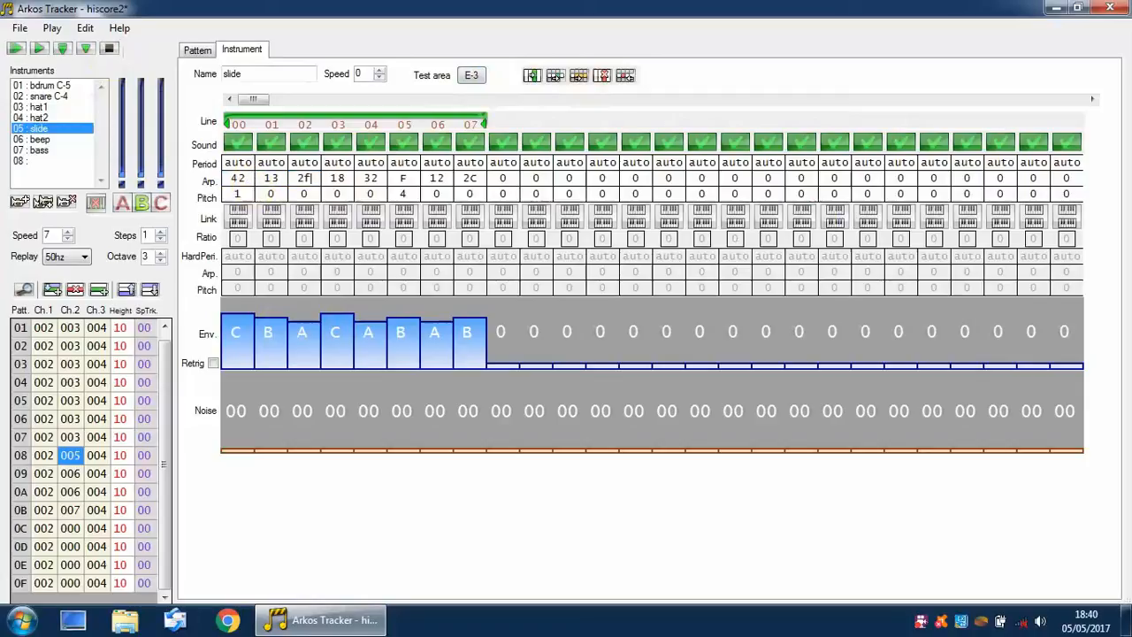
key(Right)
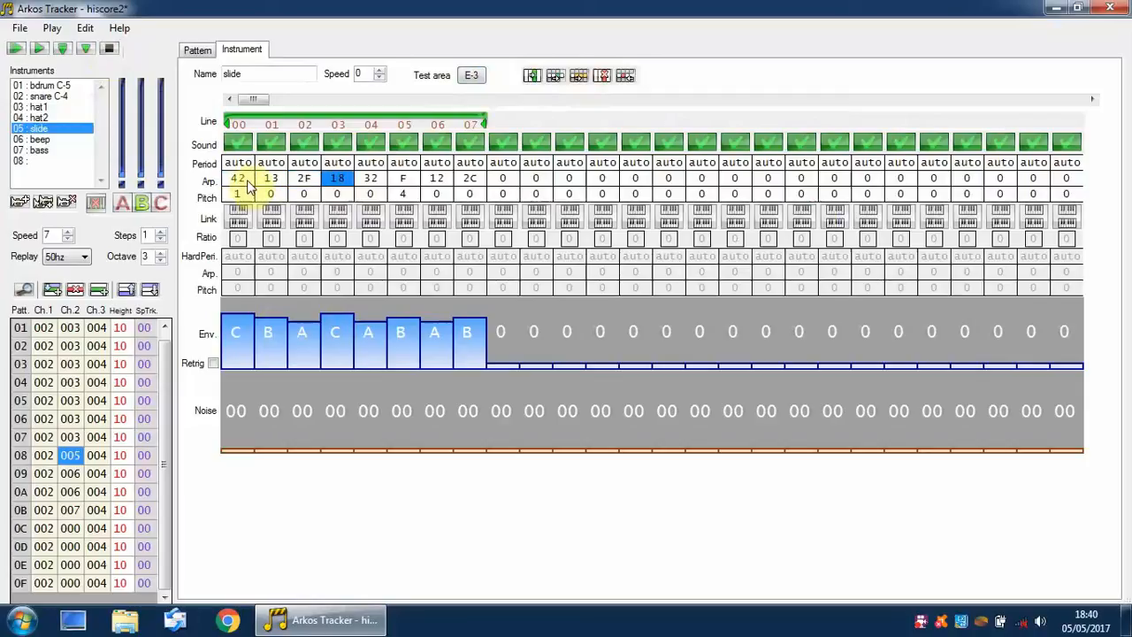
key(Left)
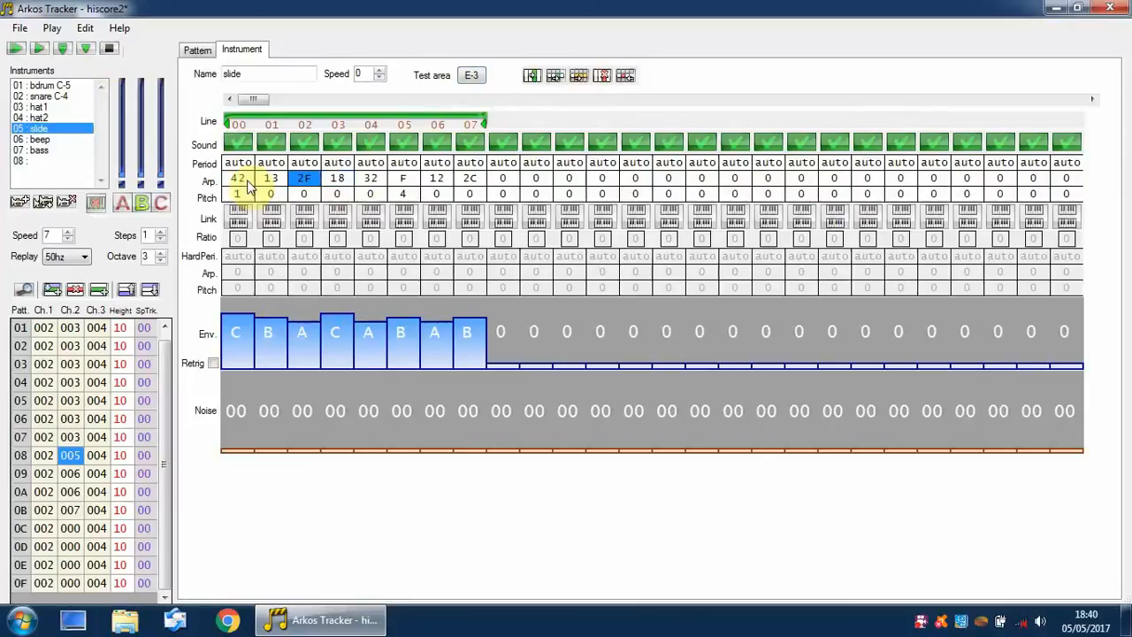
key(Right)
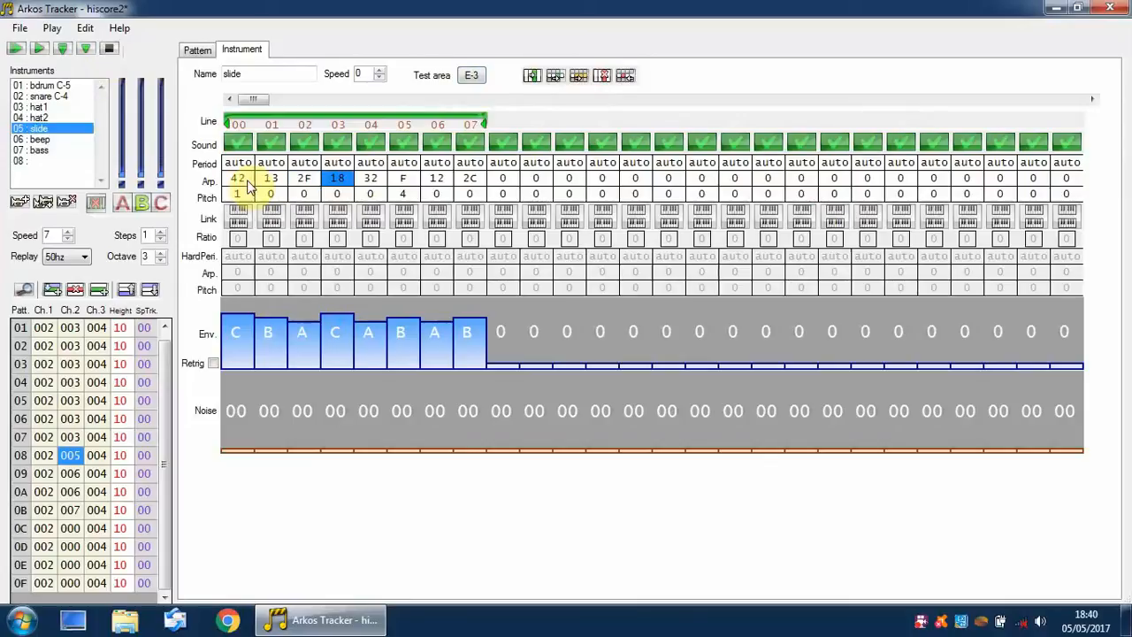
Set the arpeggio values at lines 03 through 07 to 17, 22, 8, 23 and 33, and audition the instrument at E-3
text(17)
key(Right)
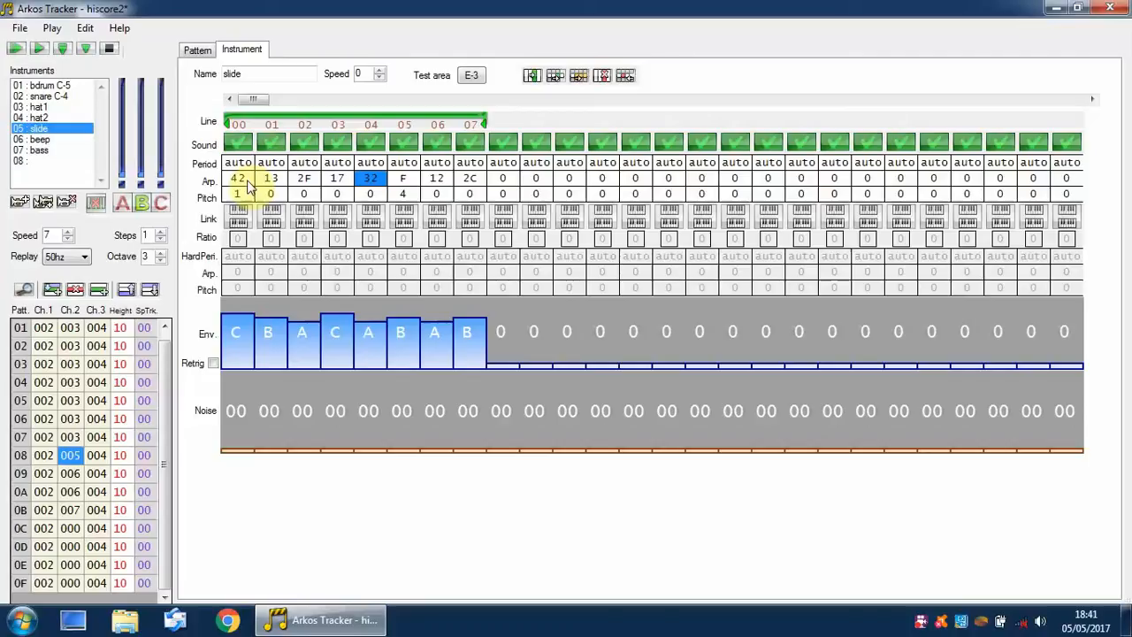
text(22)
key(Right)
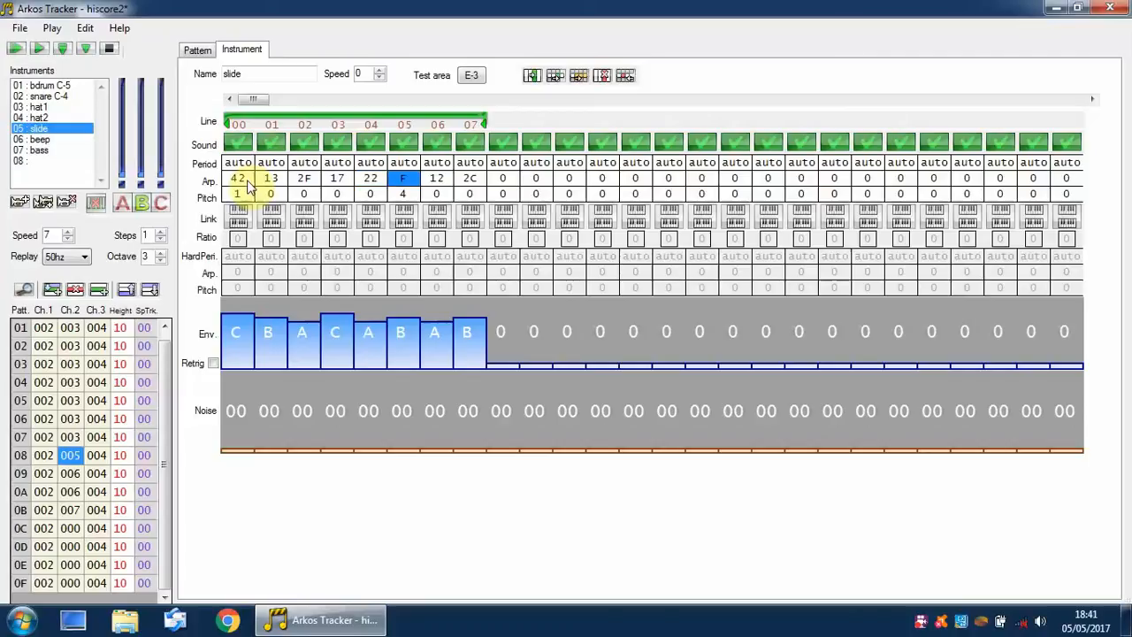
text(8)
key(Right)
text(23)
key(Right)
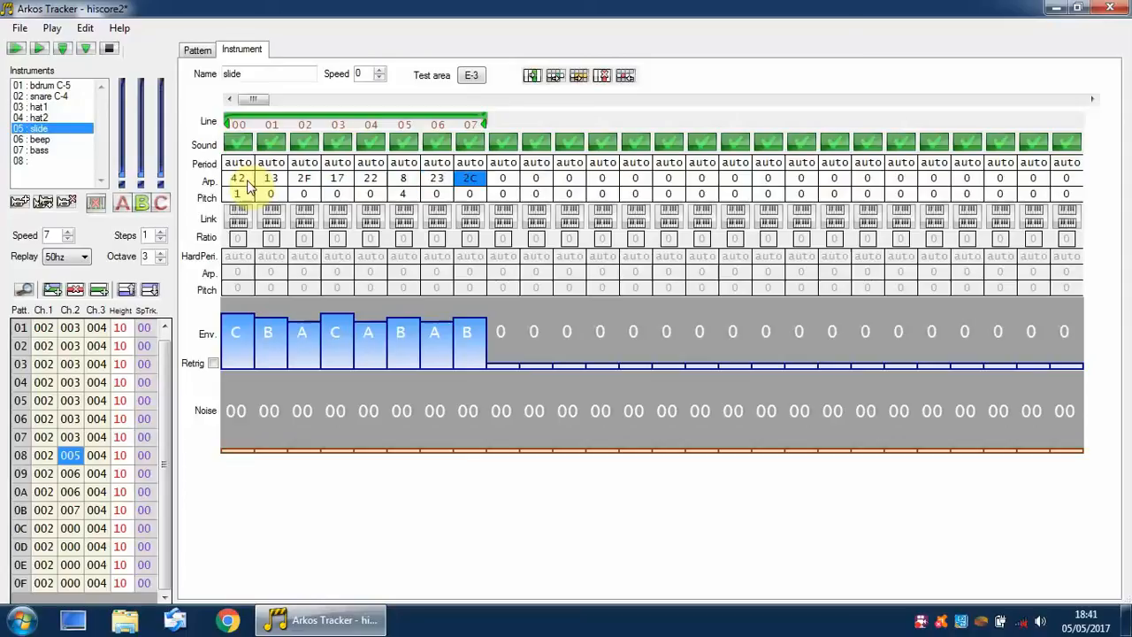
text(33)
key(Left)
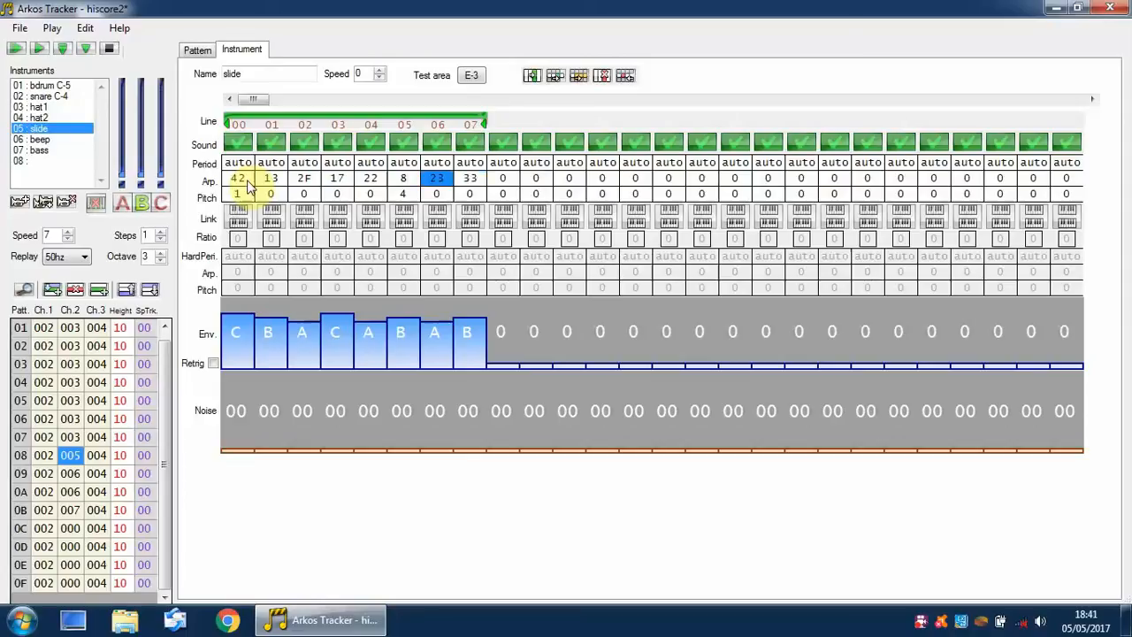
click(473, 77)
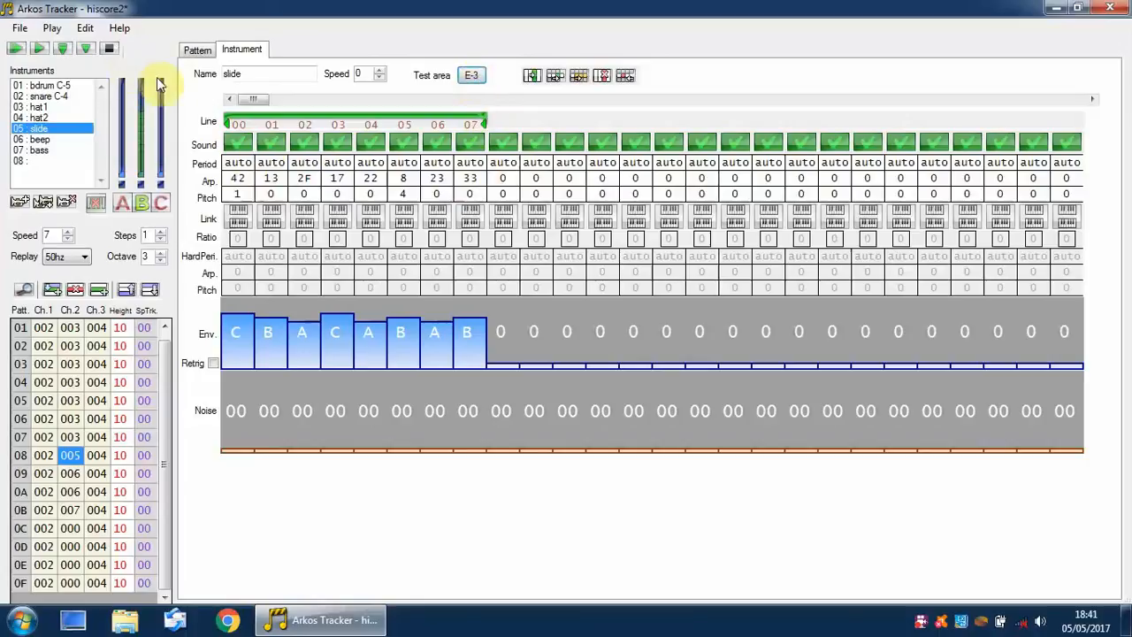
Enter 12, 12, 12, 34, 22, 8, 23 and 21 as the arpeggio values for lines 00 through 07
click(241, 178)
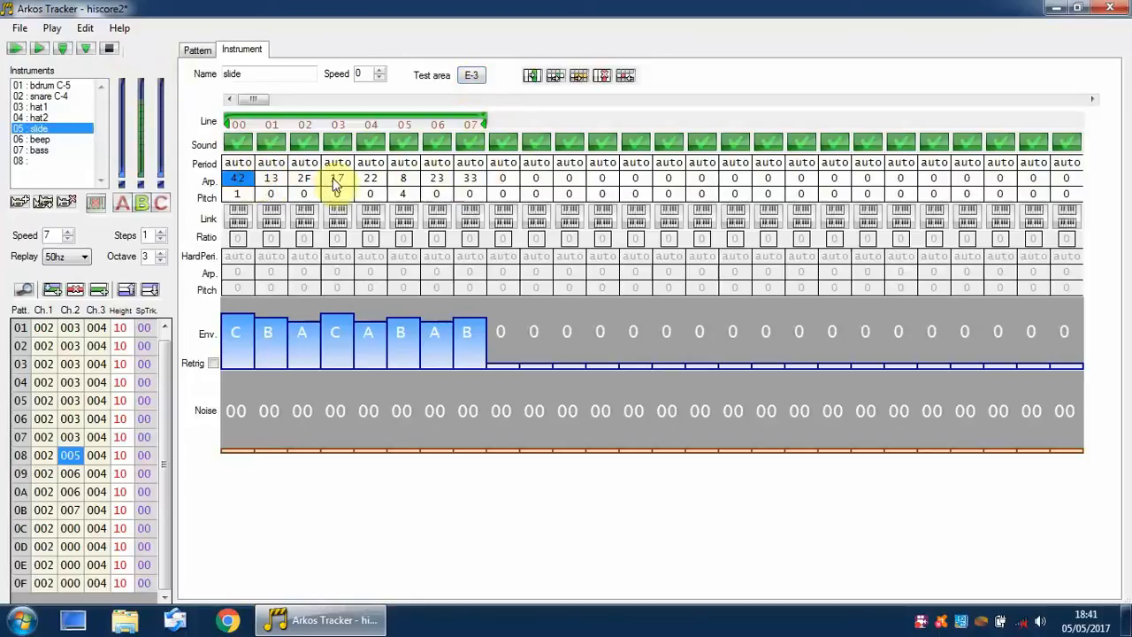
text(121212)
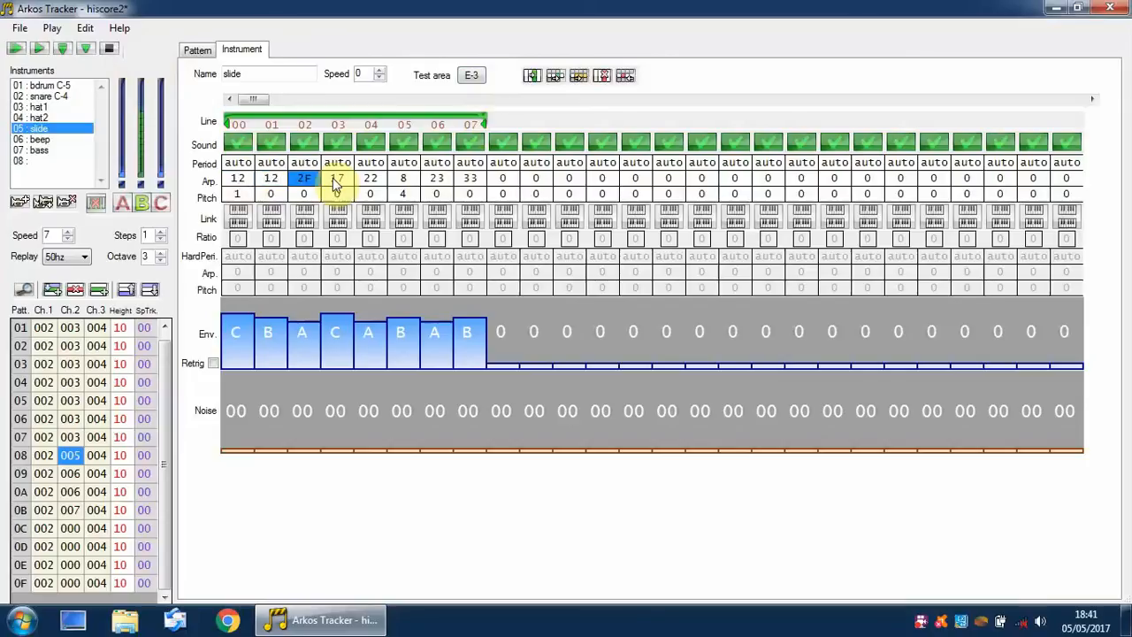
text(24)
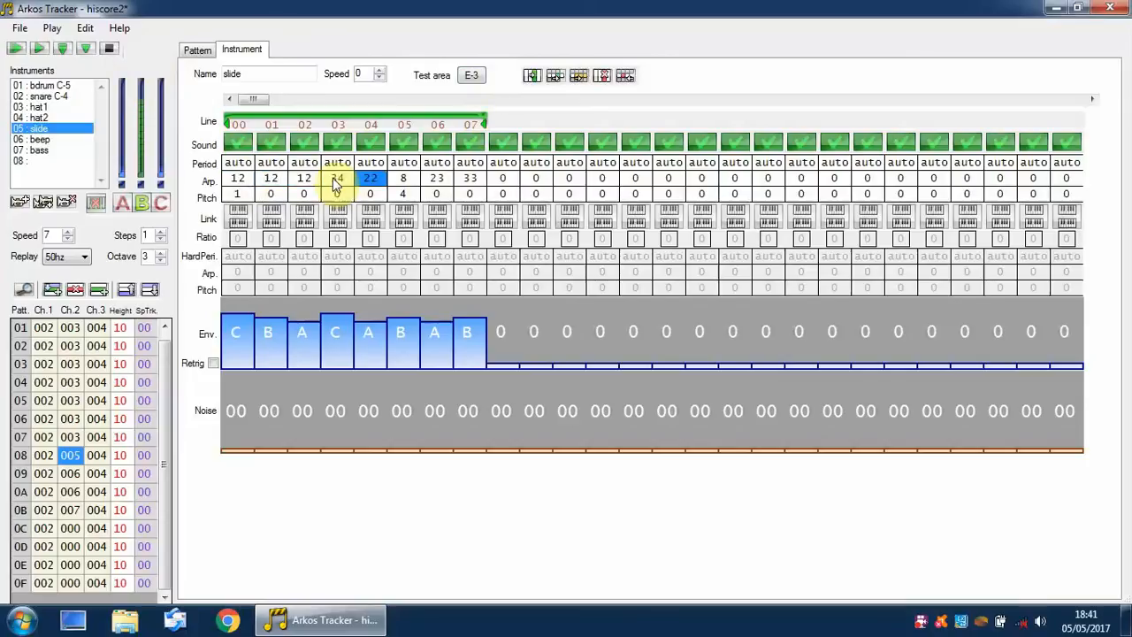
text(22082321)
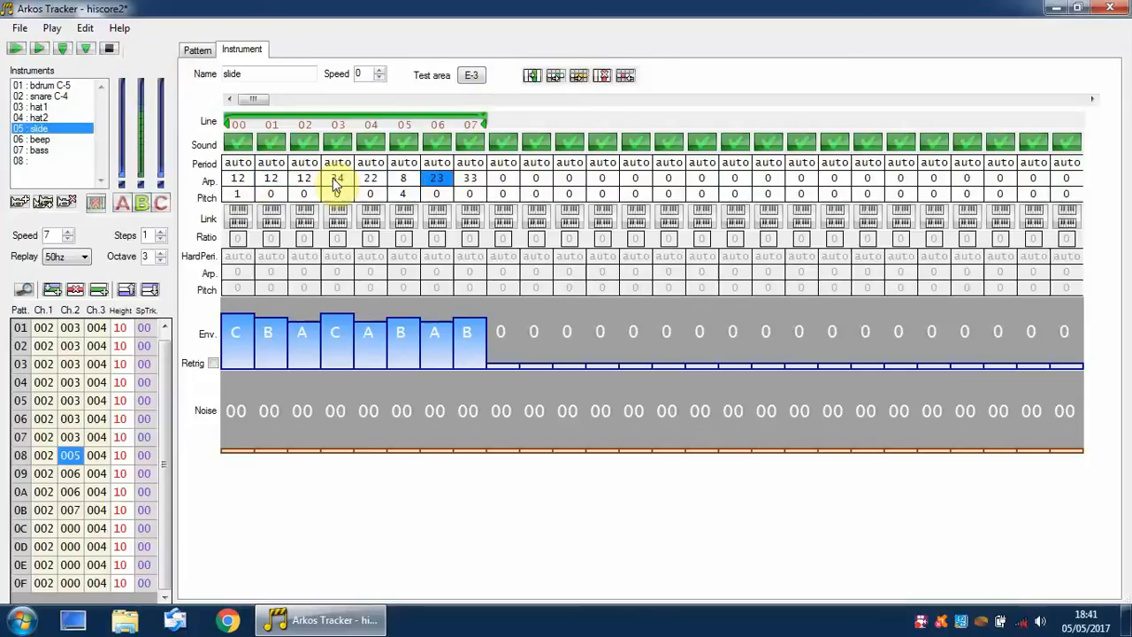
key(Left)
key(Left)
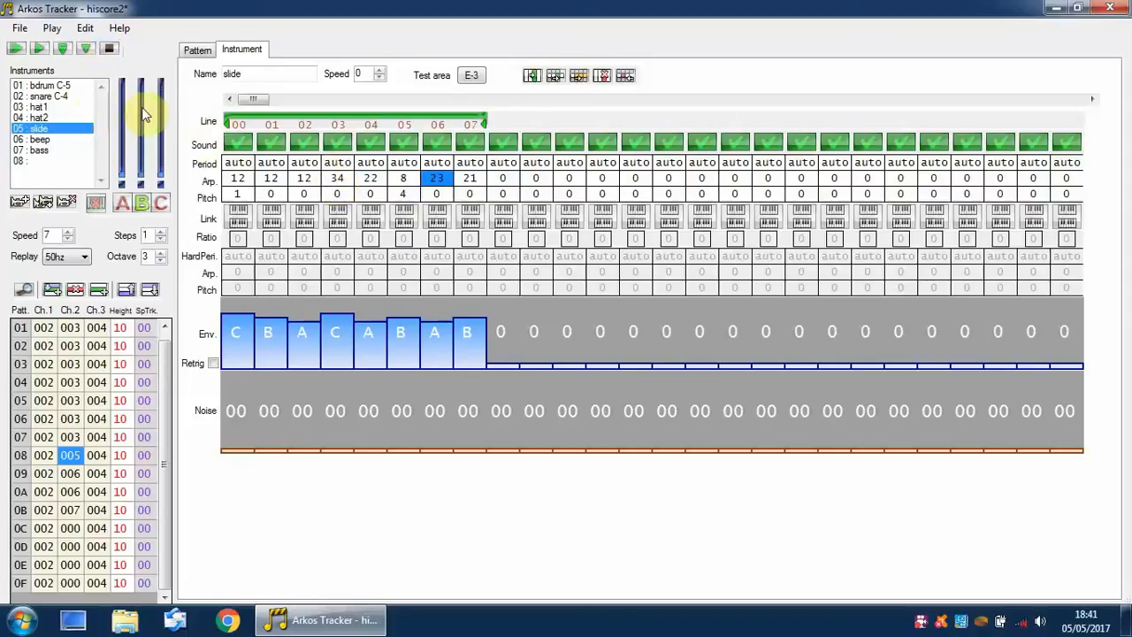
Play the song from pattern 08 into pattern 09 to hear the edited slide, and return to row 00 of pattern 08's channel 2 track
click(198, 50)
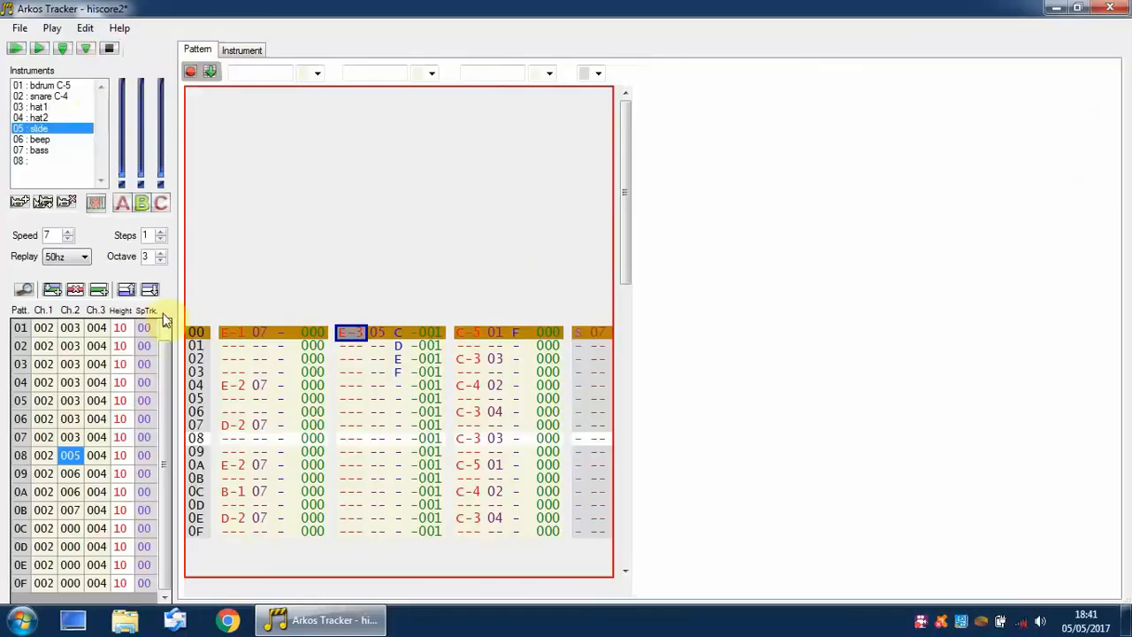
click(39, 50)
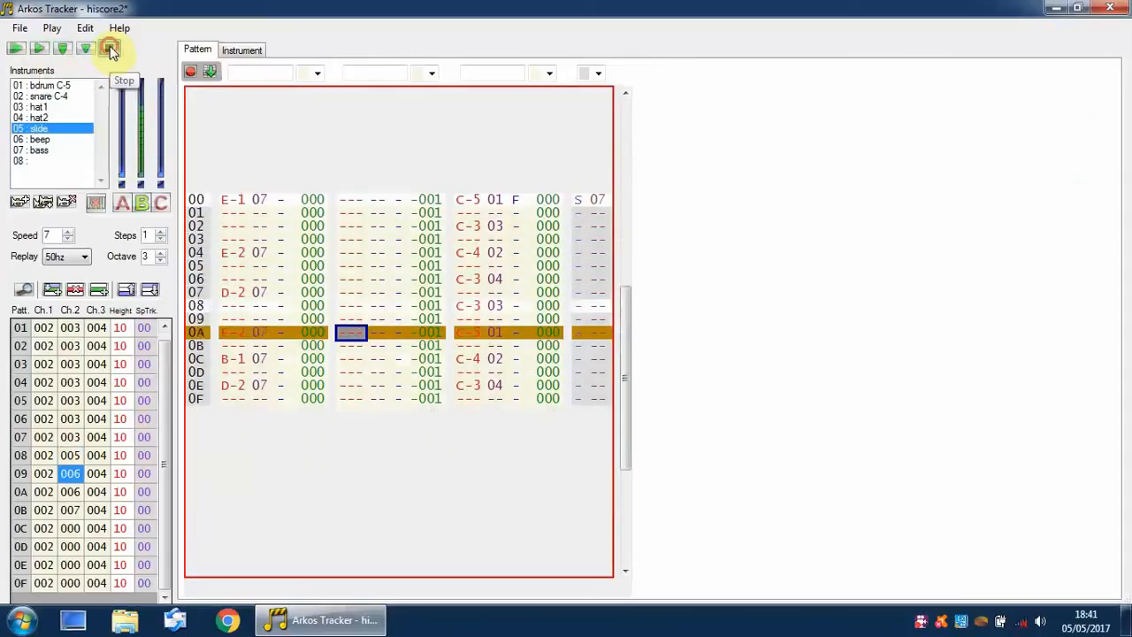
click(110, 49)
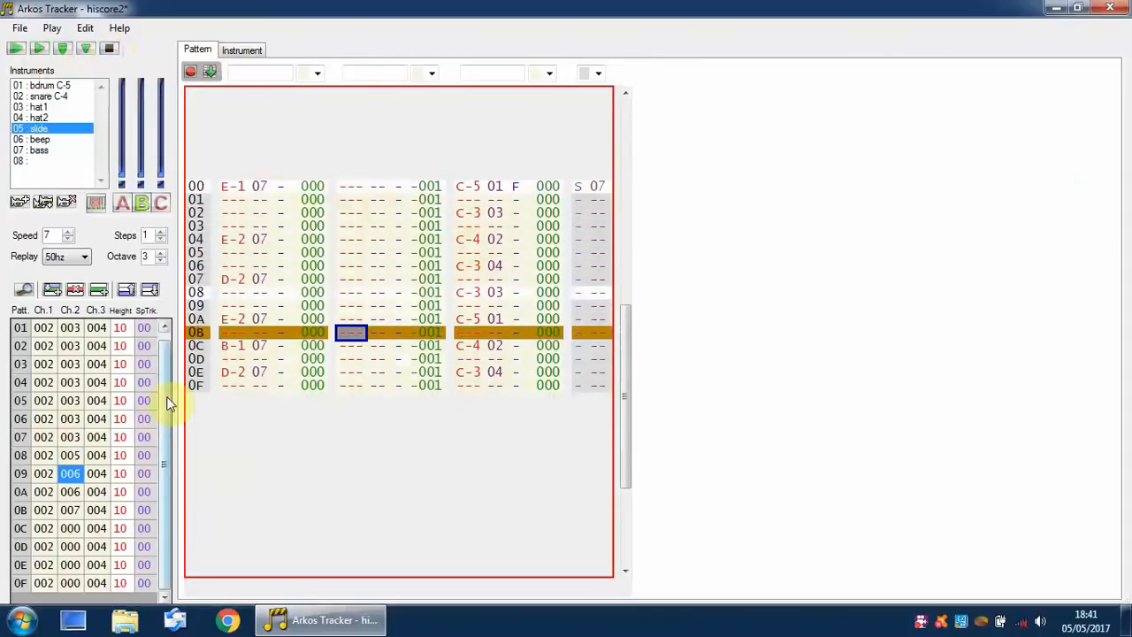
click(75, 457)
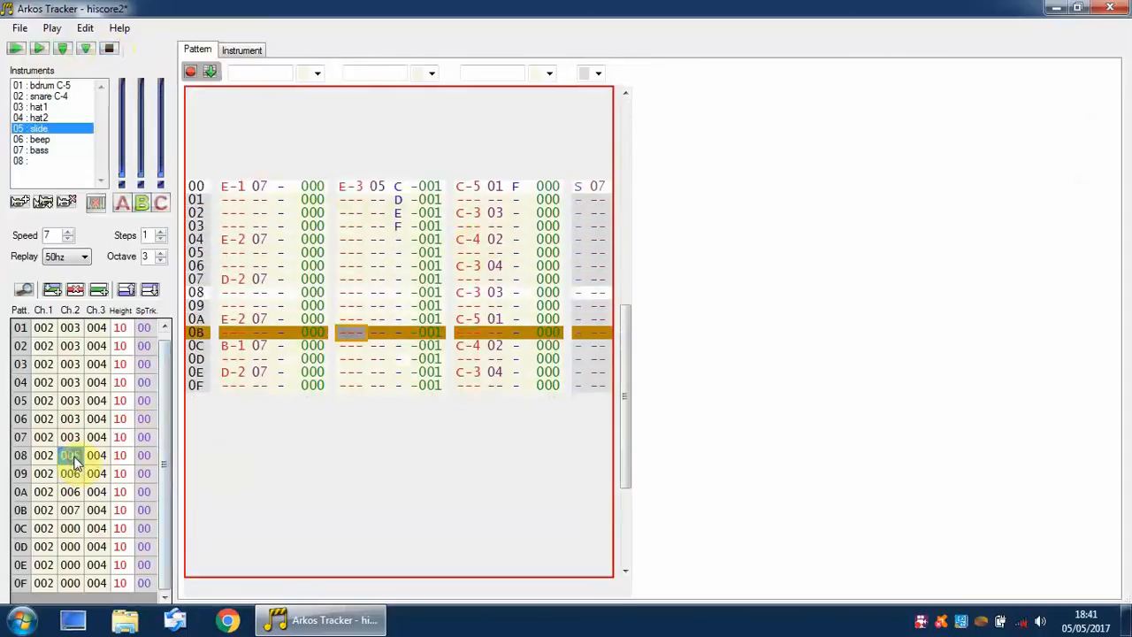
click(352, 196)
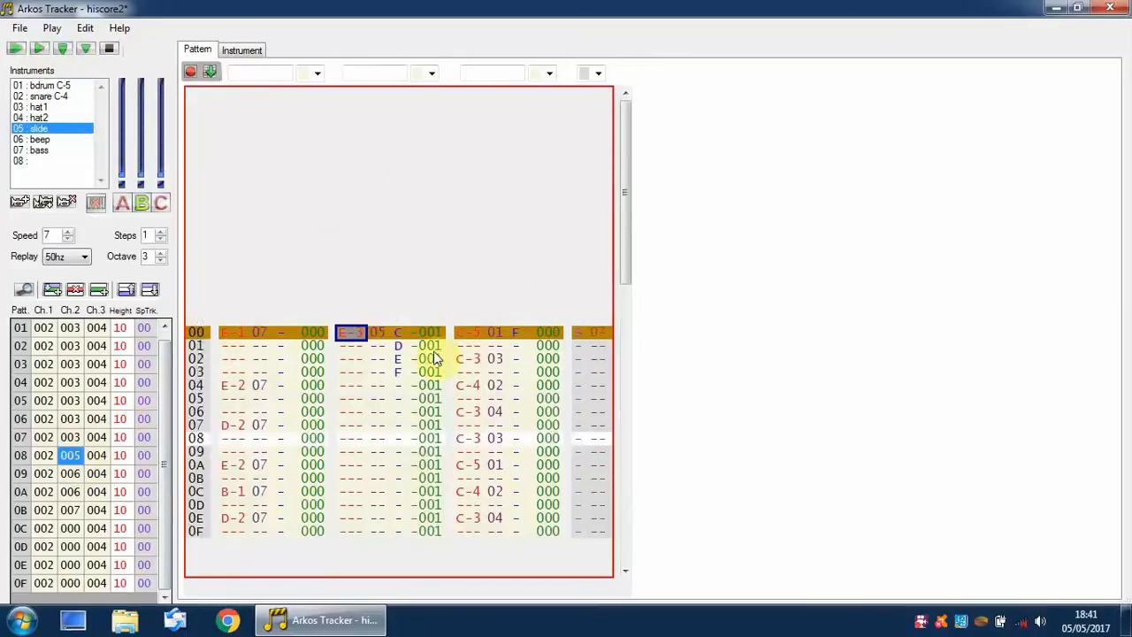
Set the channel 2 pitch values in pattern 08 to +001 on every row from 00 to 0F
click(423, 333)
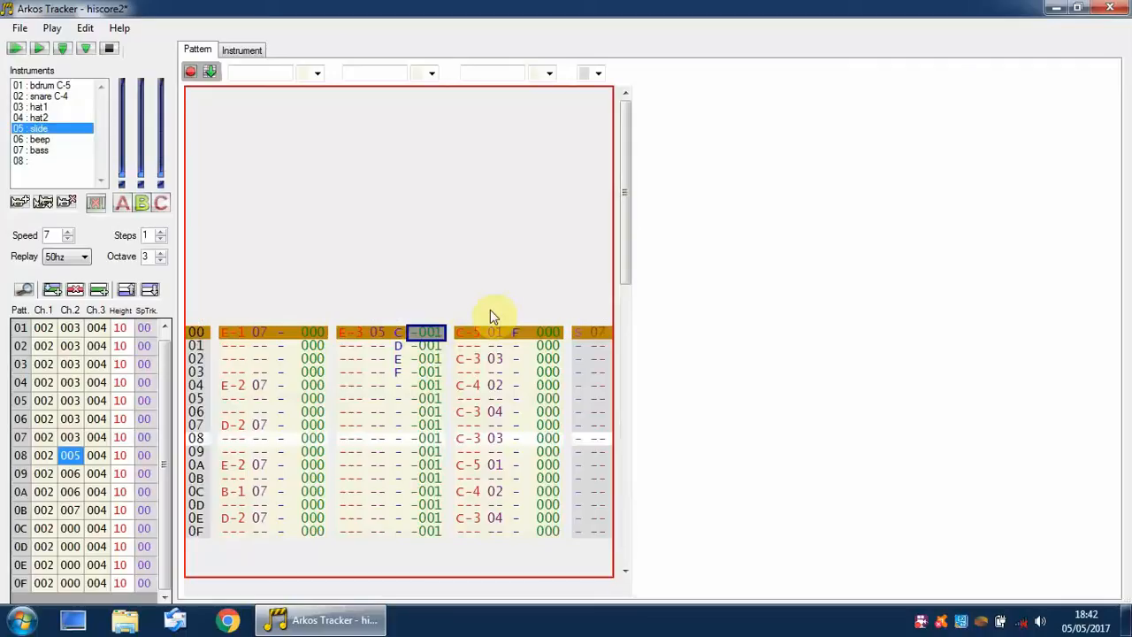
text(0)
text(001)
key(Down)
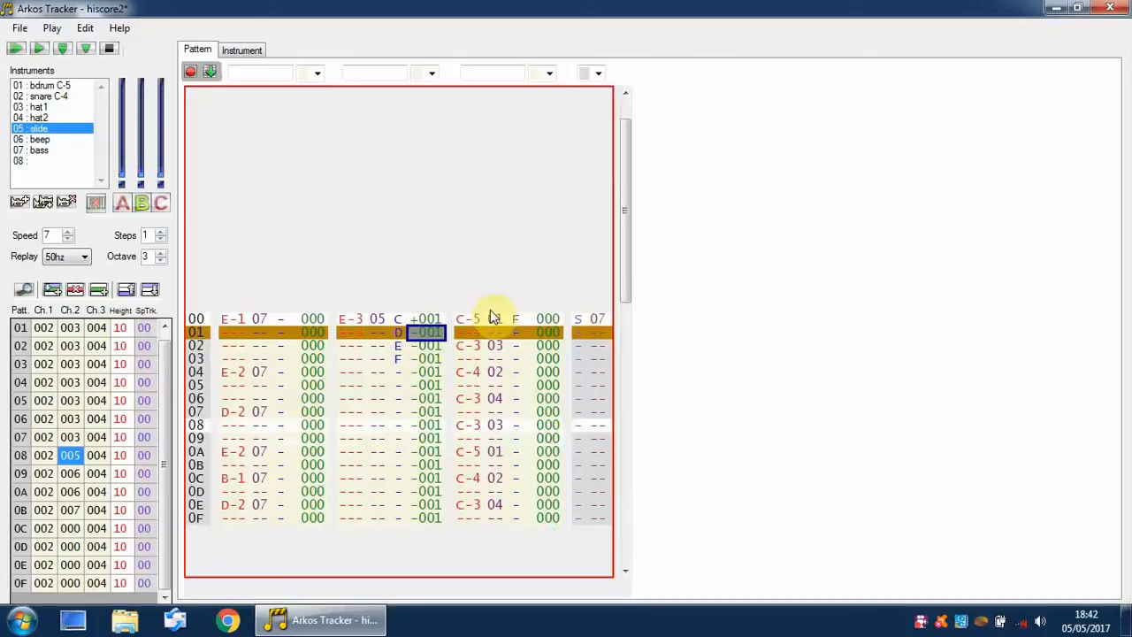
key(Down)
key(Up)
text(+++)
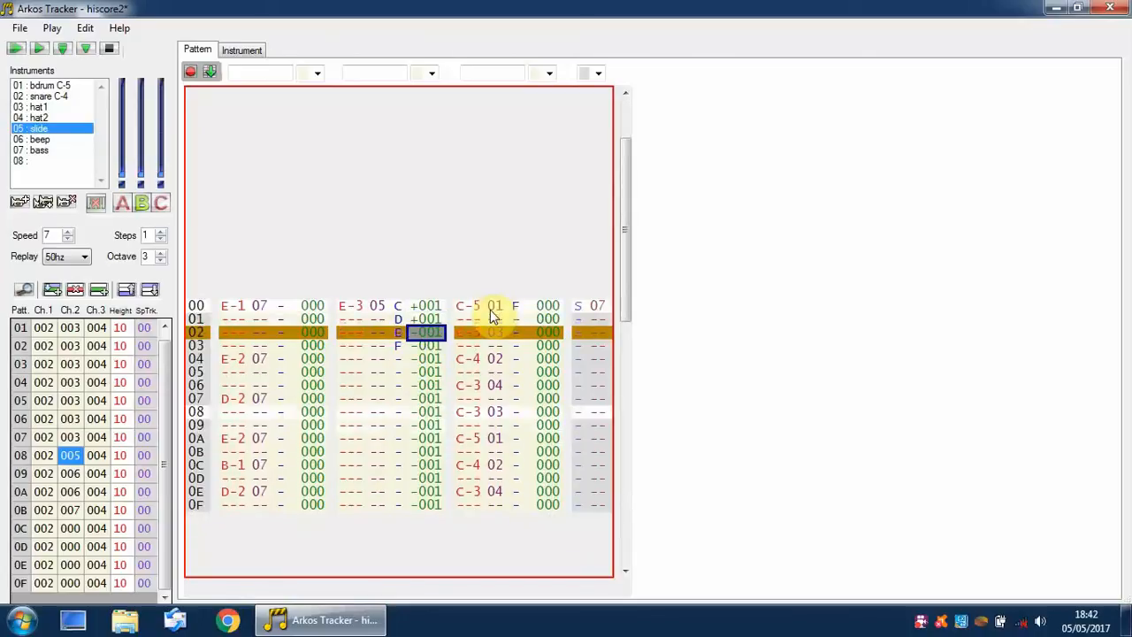
text(++)
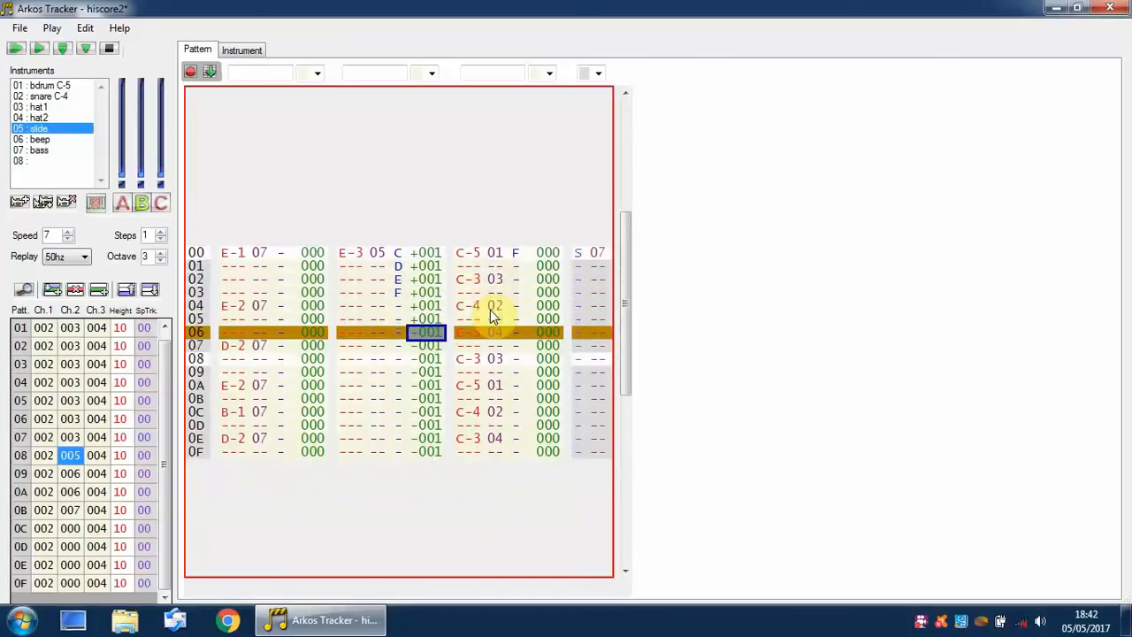
text(++)
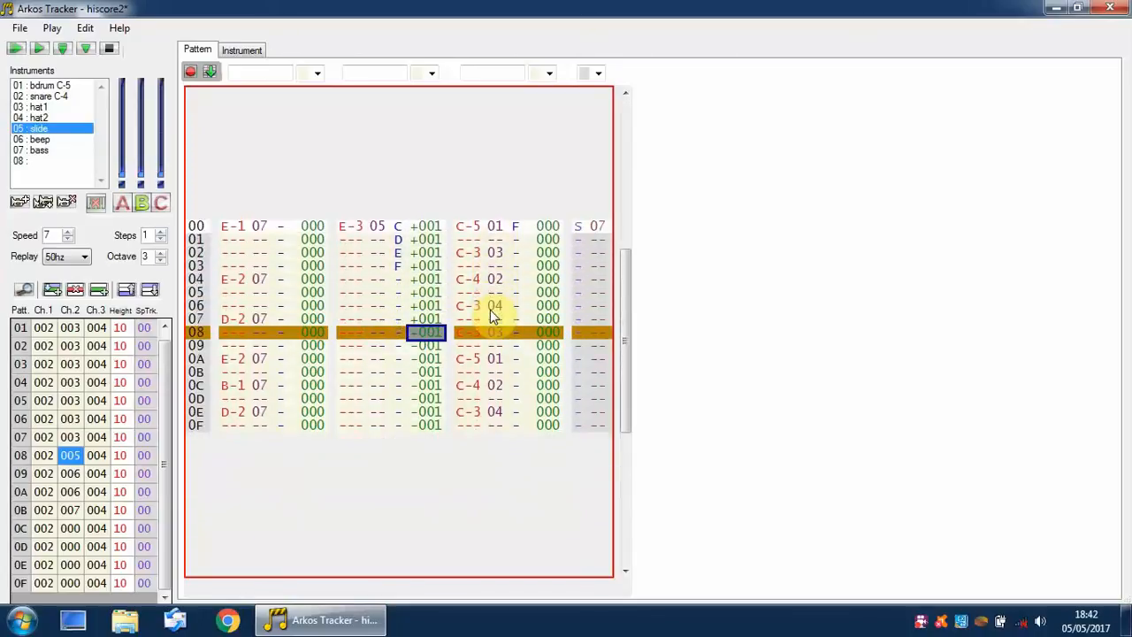
text(+++++)
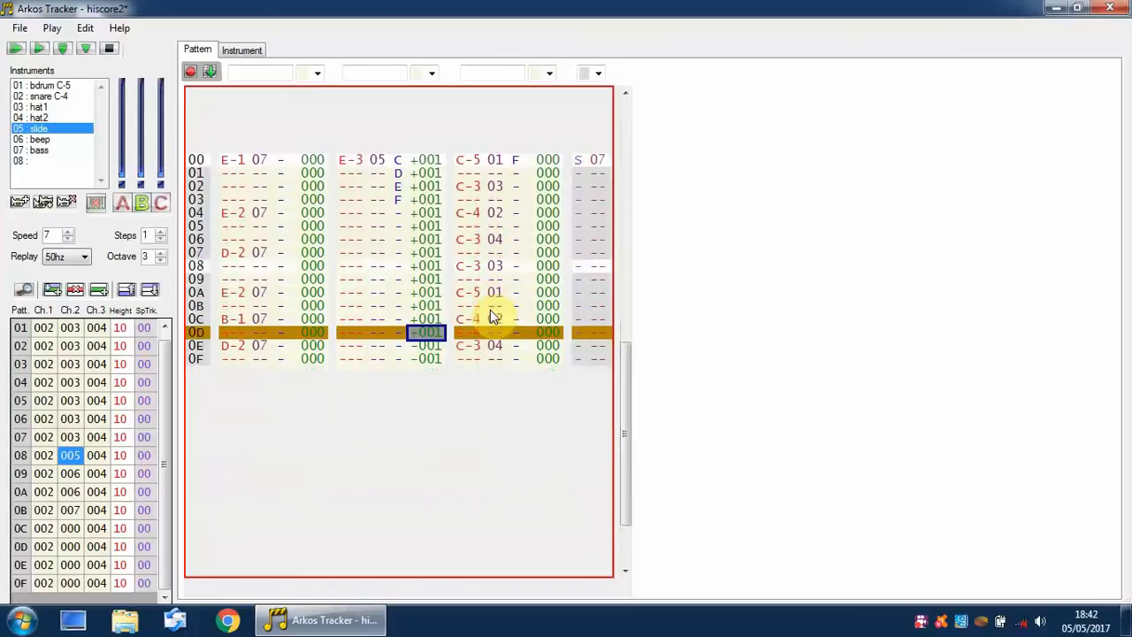
text(++)
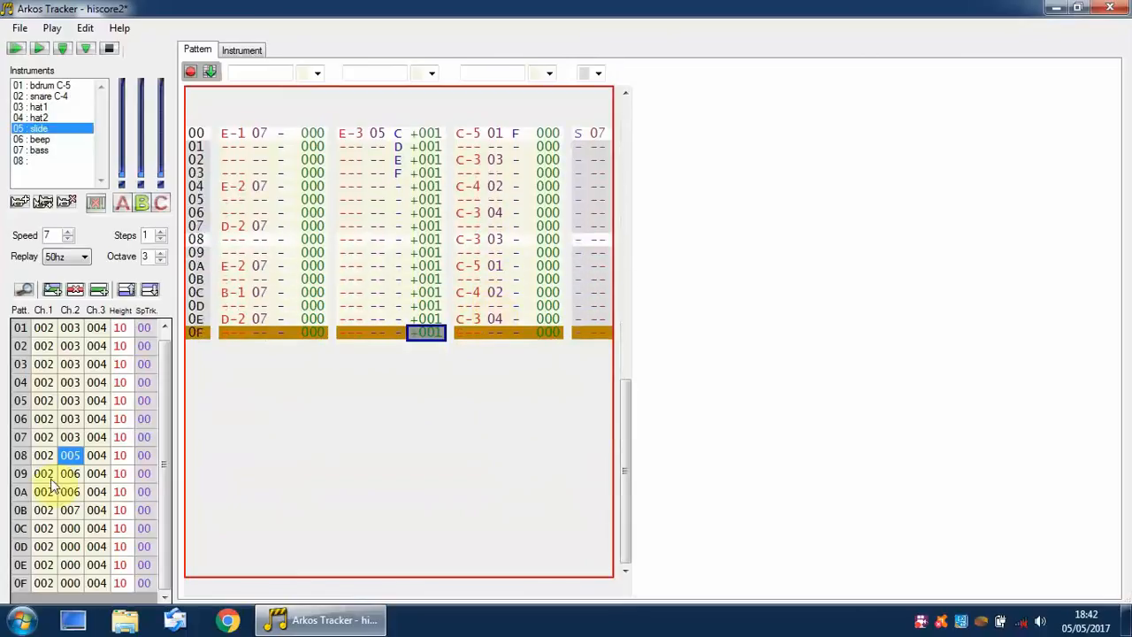
Make the channel 2 pitch values in pattern 09 +001 on rows 00 through 0F
click(70, 473)
click(418, 134)
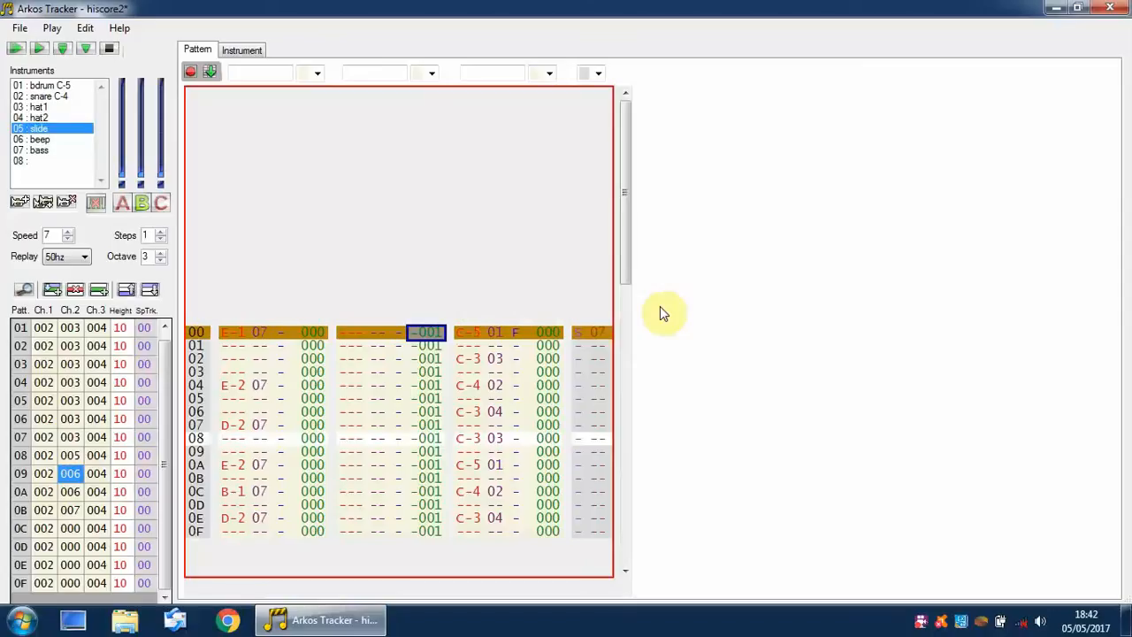
text(++++++++++)
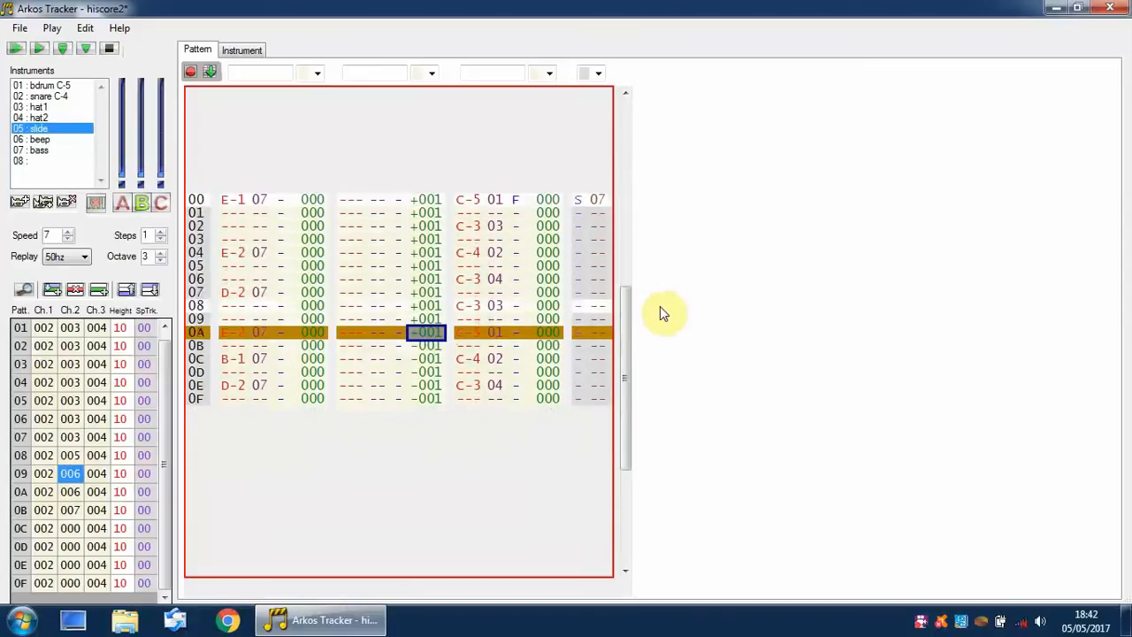
text(+++++)
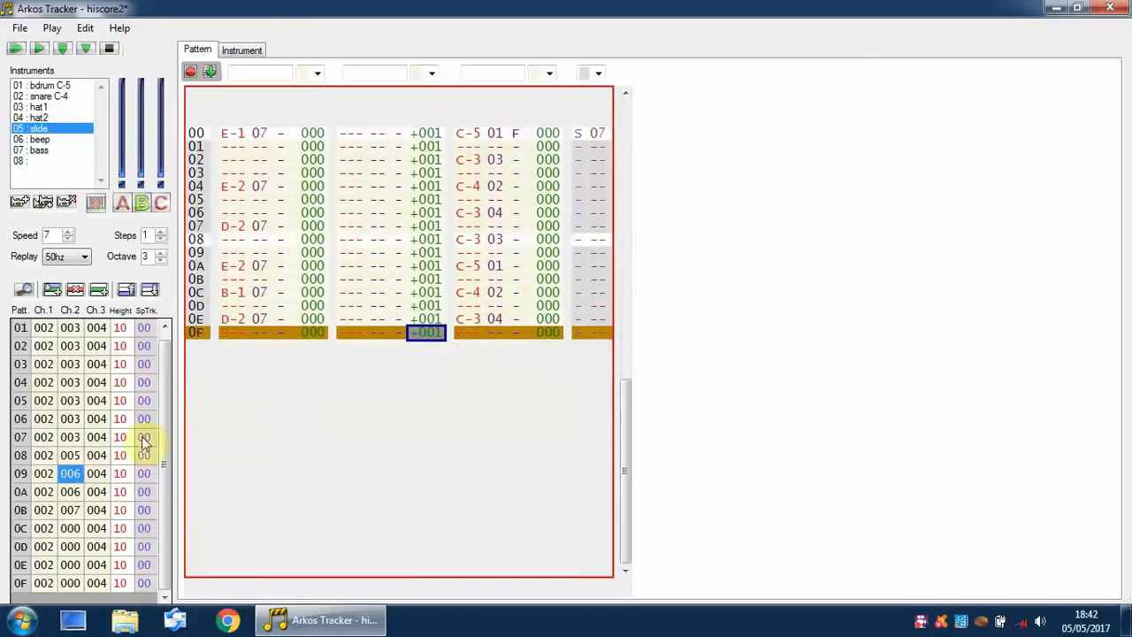
Play the song from row 00 of pattern 08 into pattern 0B to hear the positive pitch slide, and stop playback
click(70, 455)
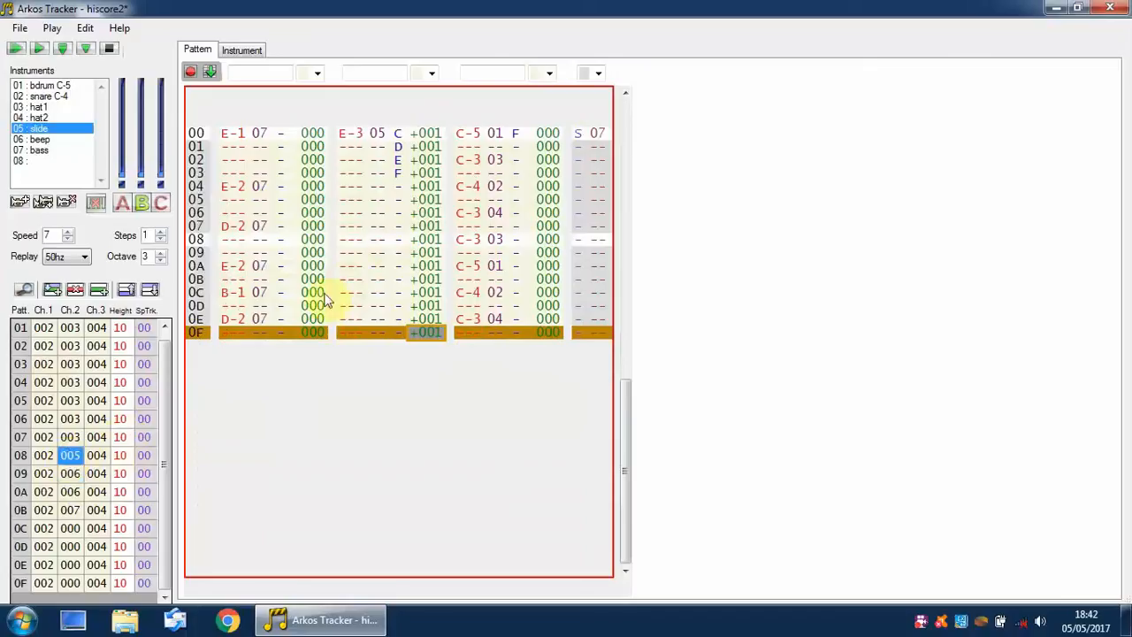
click(349, 137)
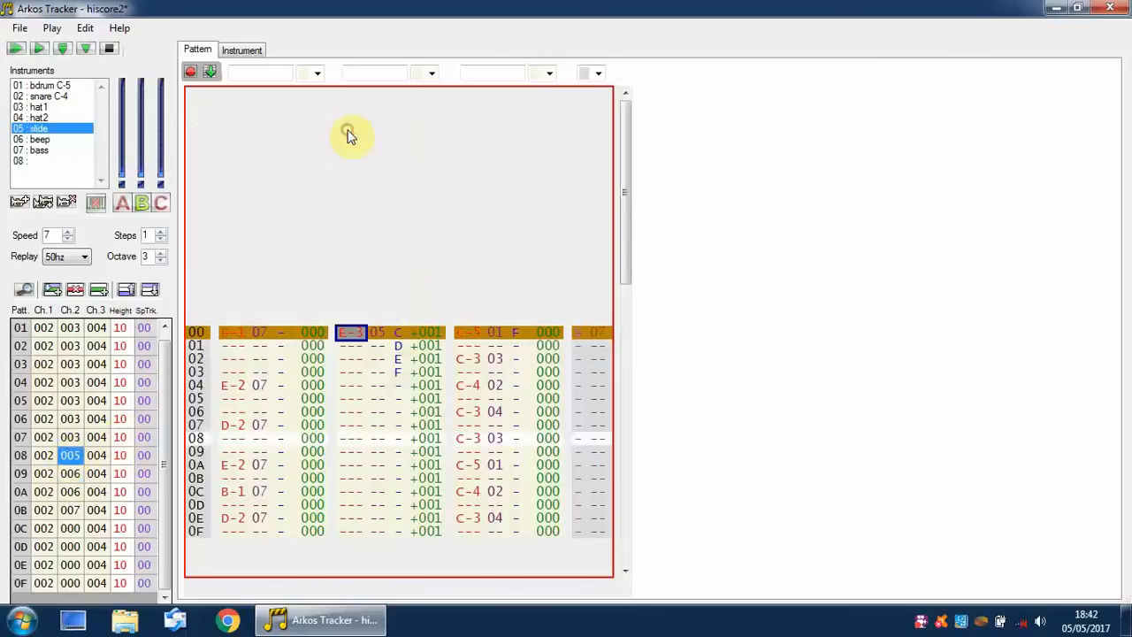
click(38, 51)
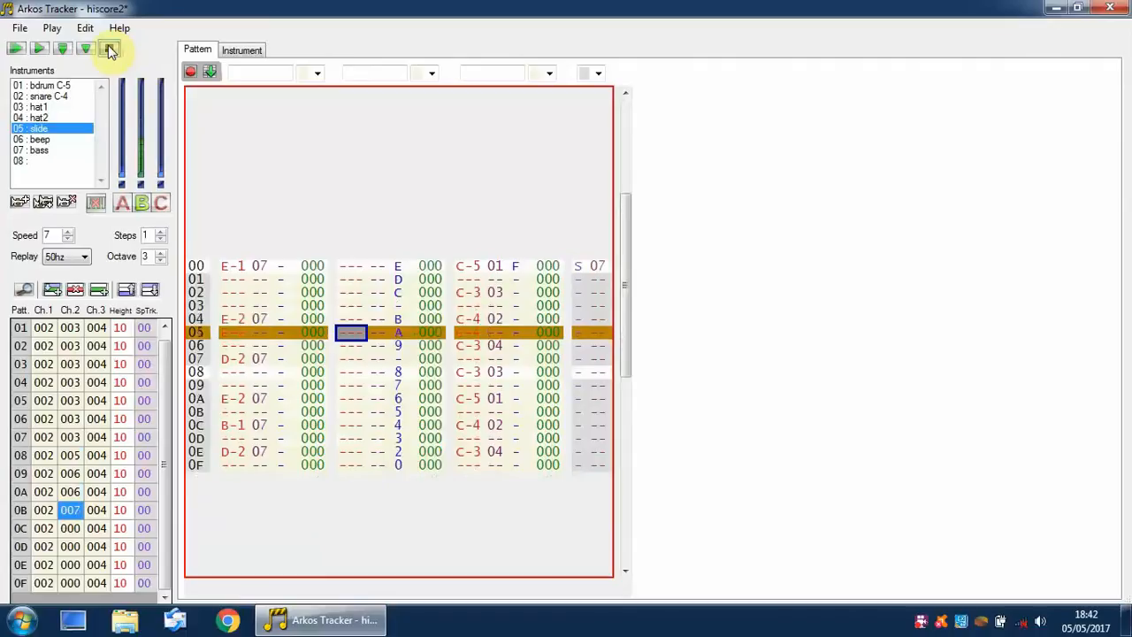
click(108, 50)
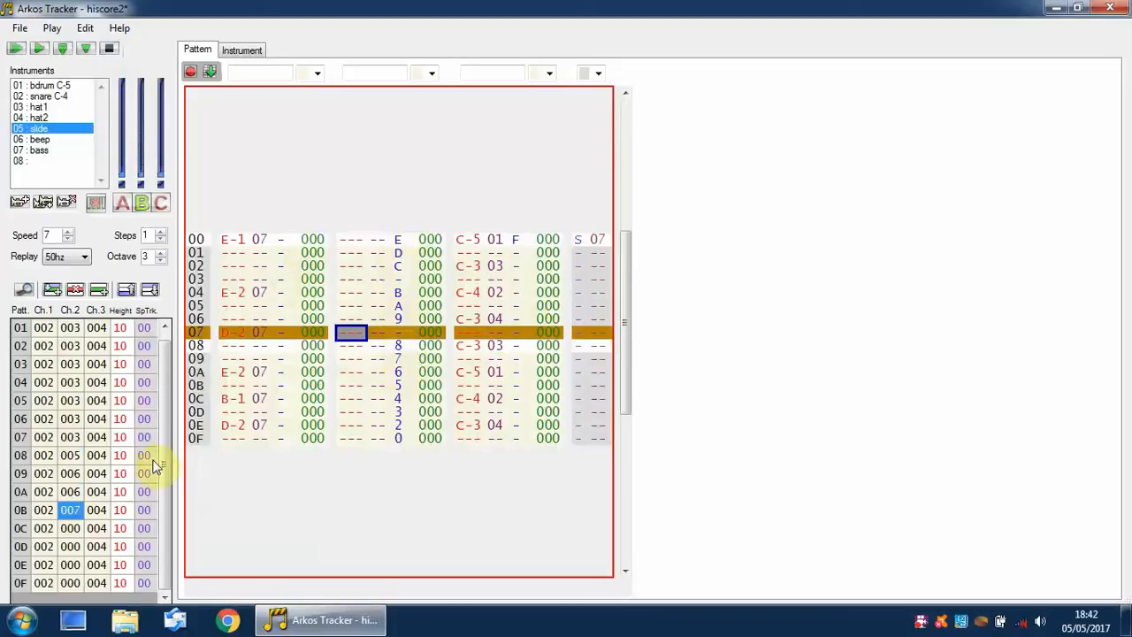
Raise the channel 2 pitch values in pattern 08 to +010 on all rows from 00 to 0F
click(70, 455)
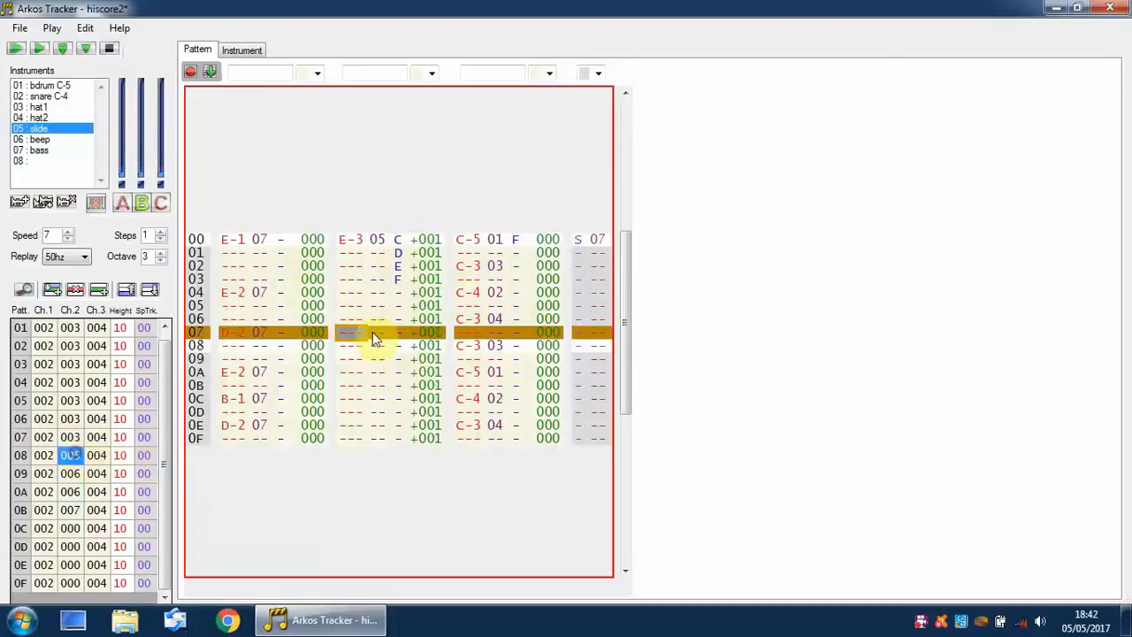
click(431, 246)
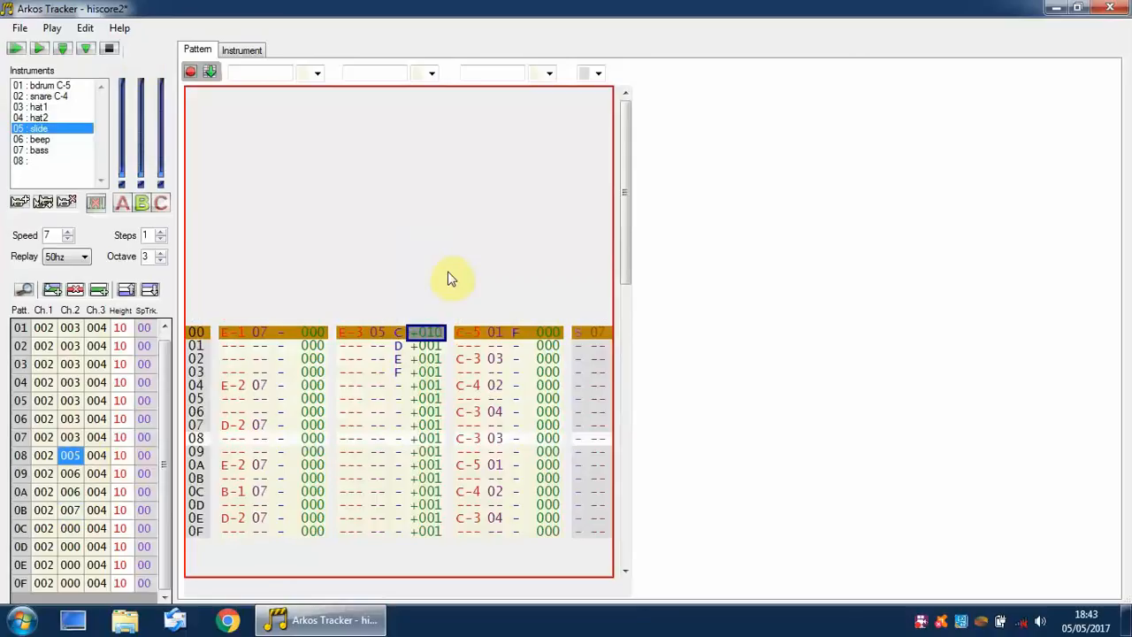
key(Down)
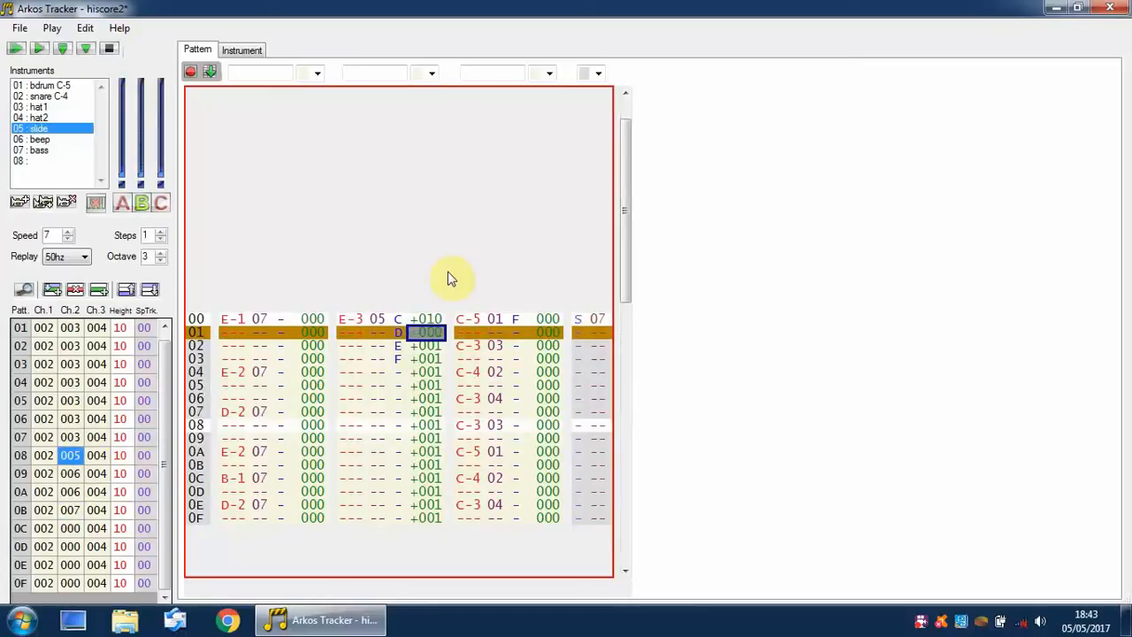
text(0)
key(Down)
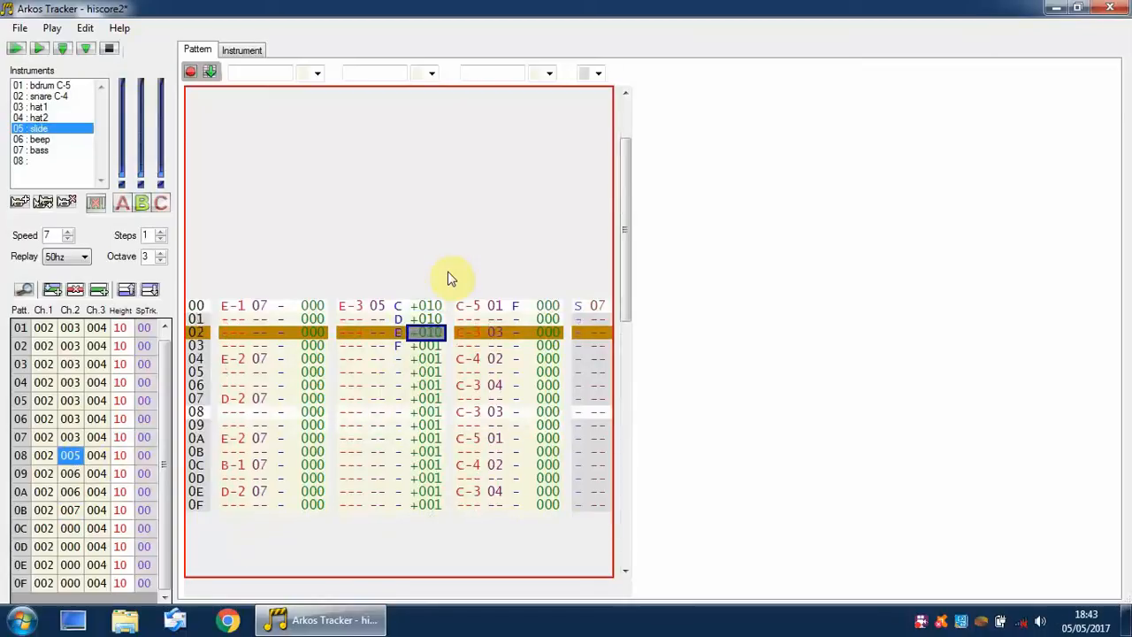
key(Down)
text(0)
key(Down)
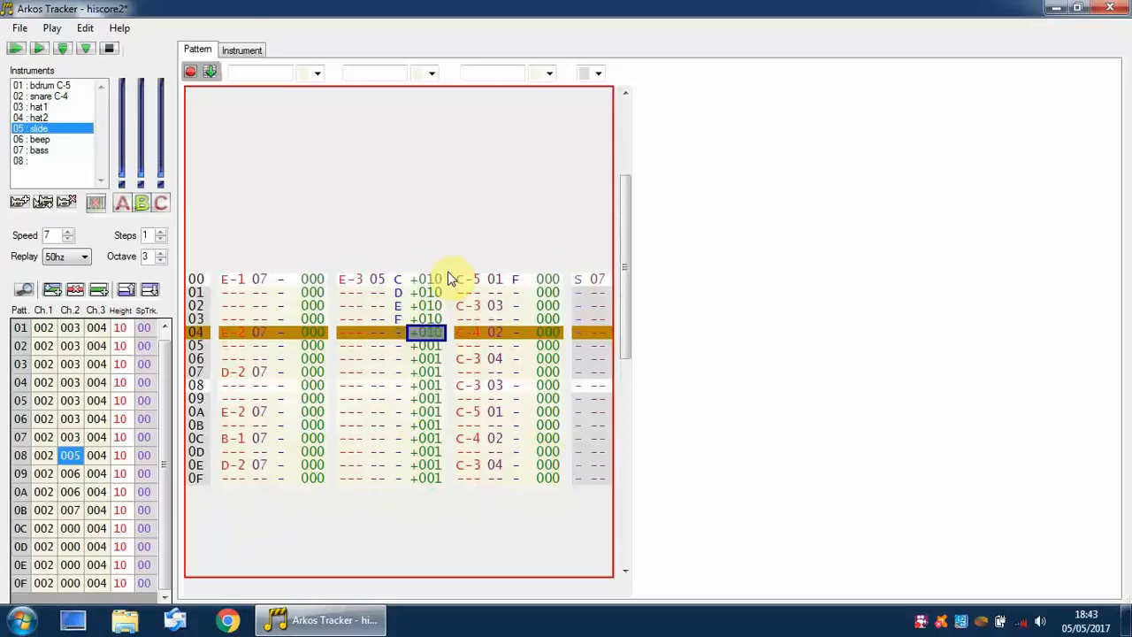
key(Down)
text(0)
key(Down)
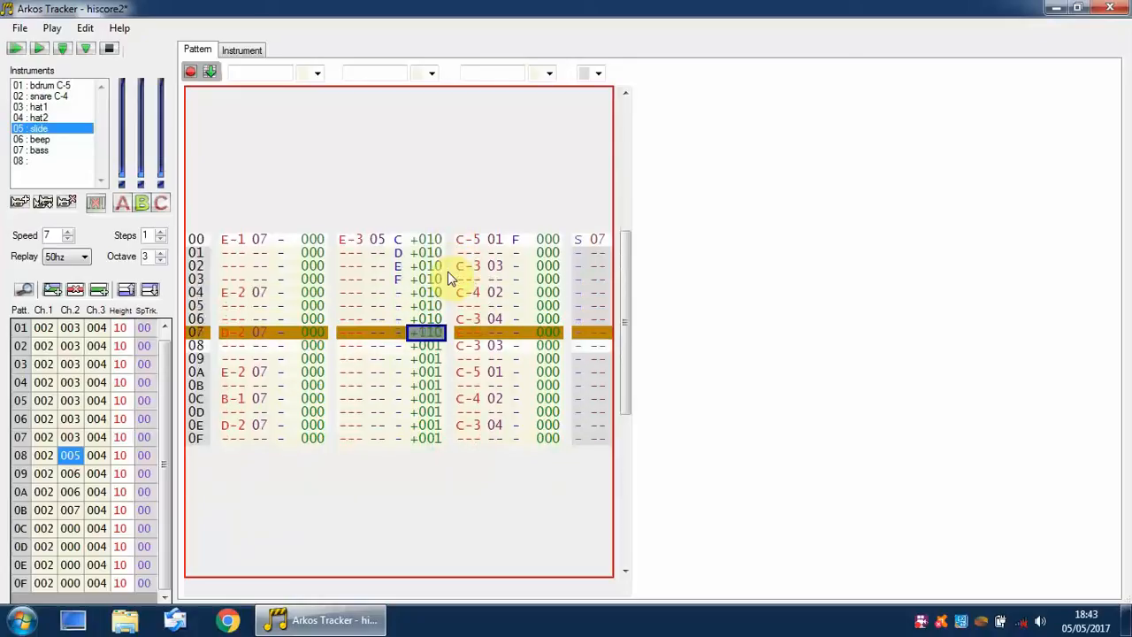
key(Down)
text(0)
key(Down)
key(Down)
text(0)
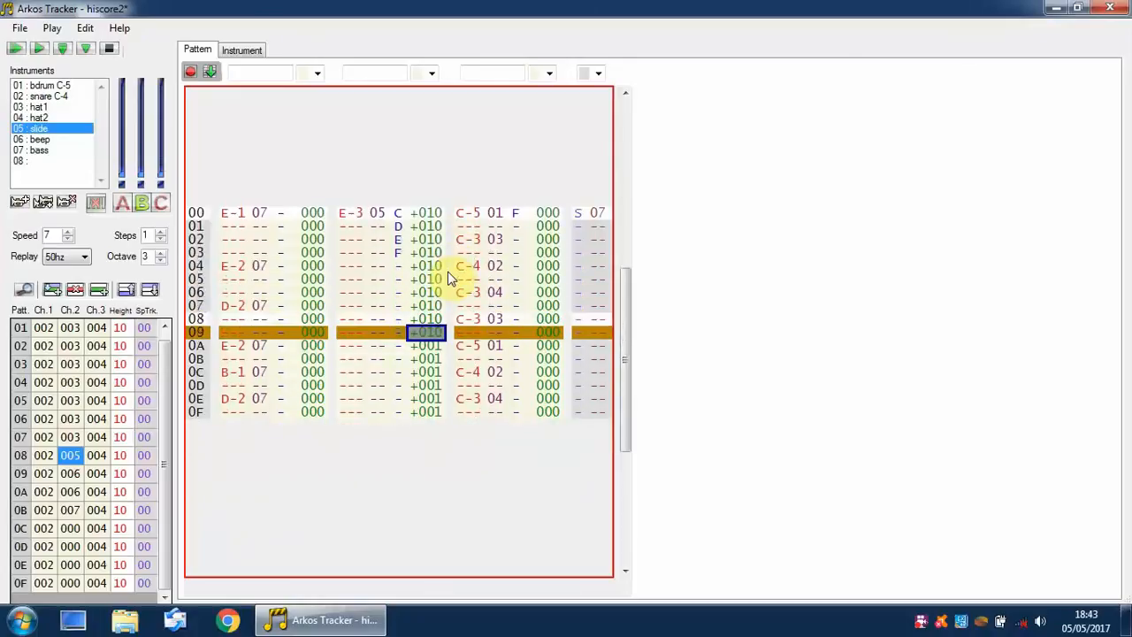
key(Down)
text(0)
key(Down)
key(Down)
text(0)
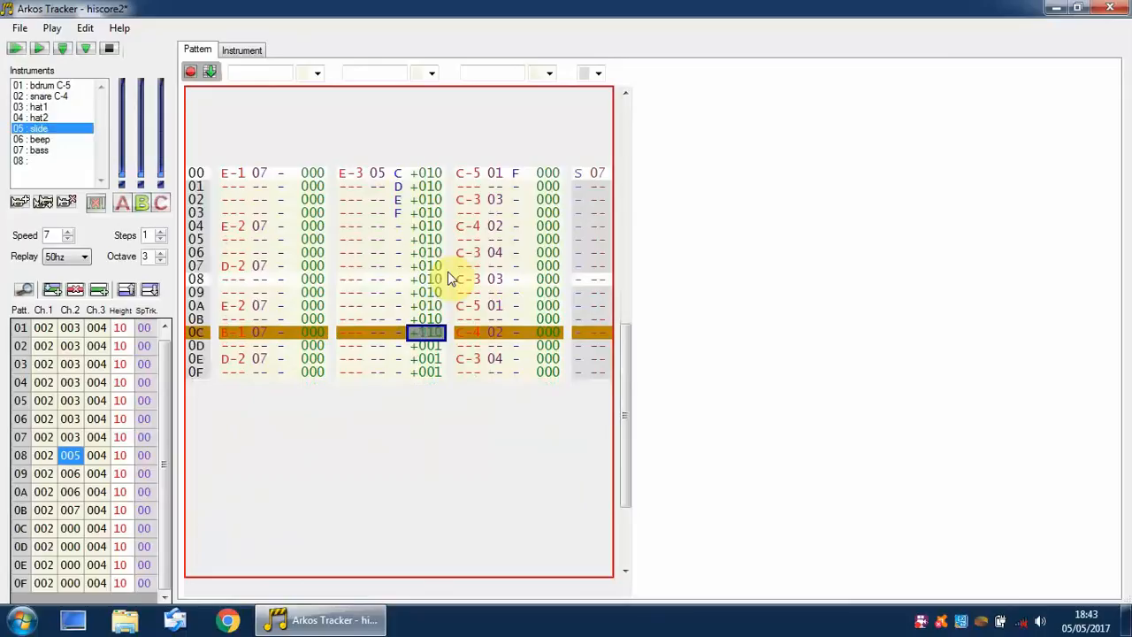
key(Down)
text(0)
key(Down)
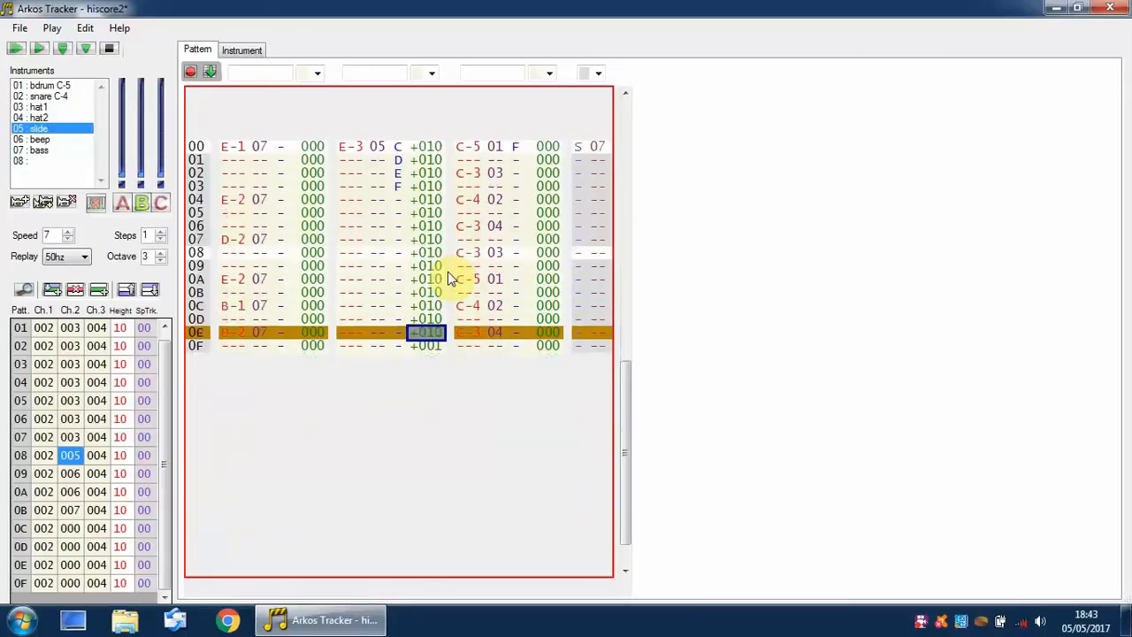
key(Down)
text(0)
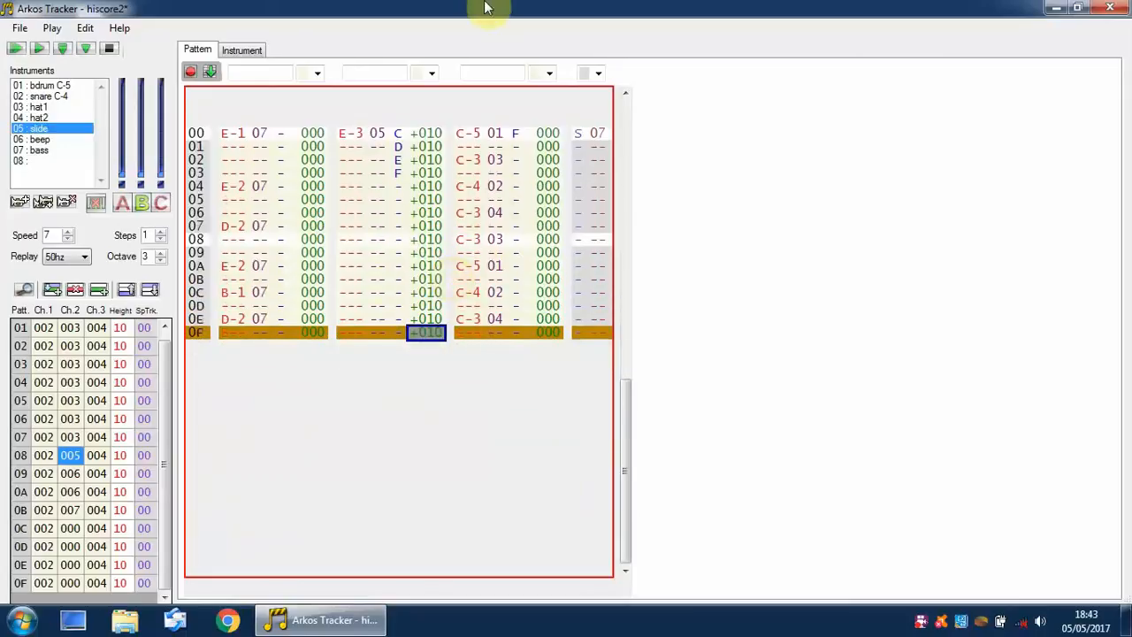
Play pattern 08 from row 00 to hear the +010 pitch slide, and stop playback before the pattern ends
click(344, 135)
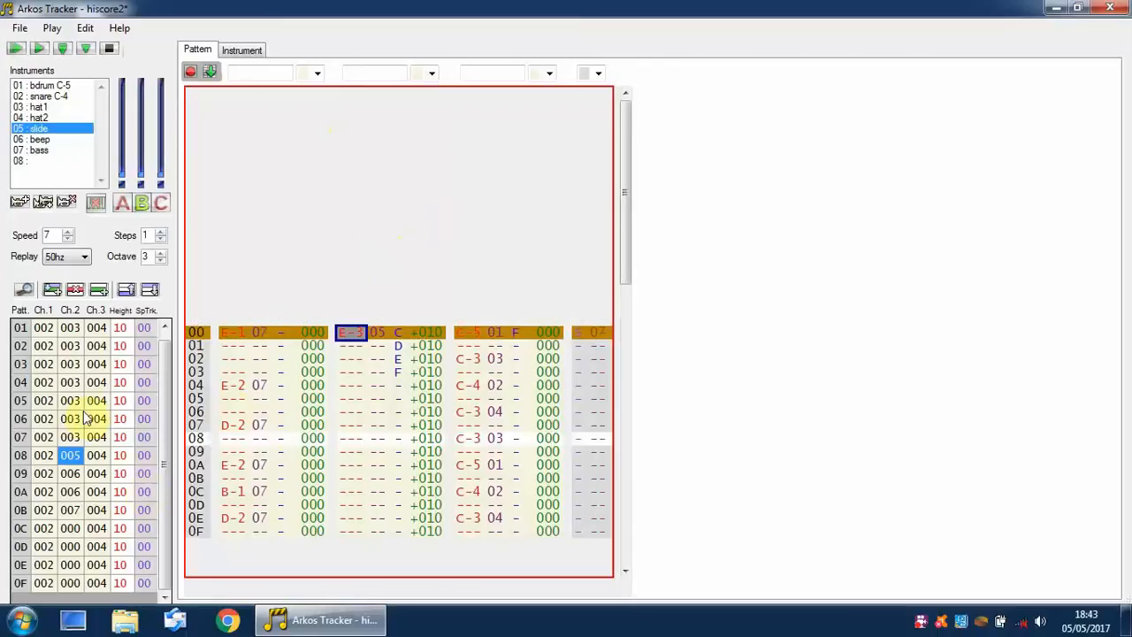
click(39, 50)
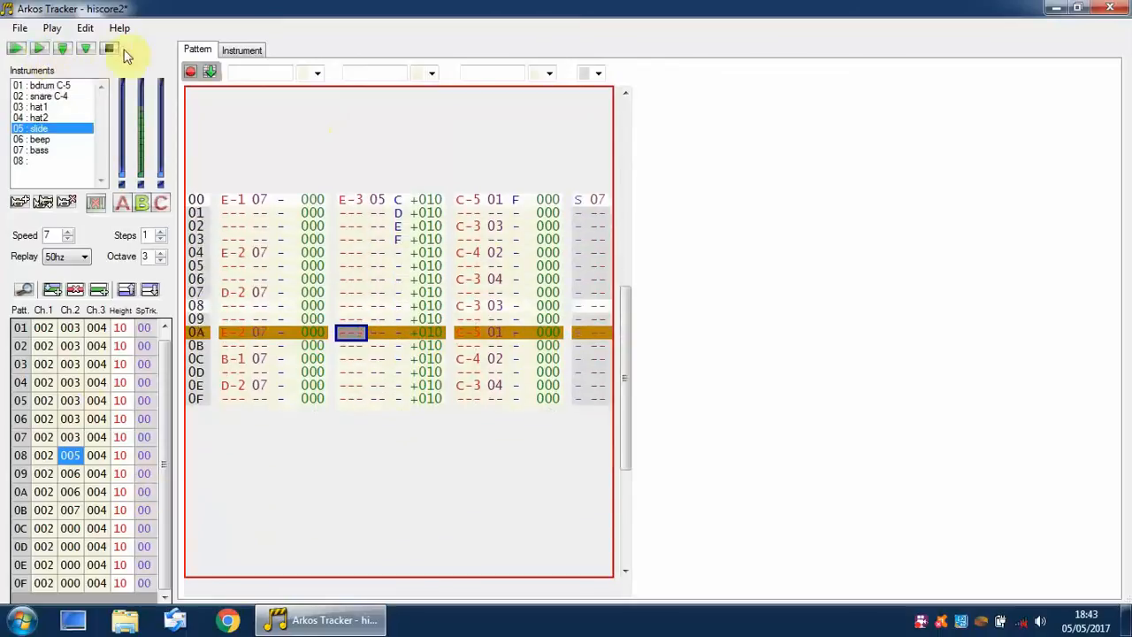
click(109, 49)
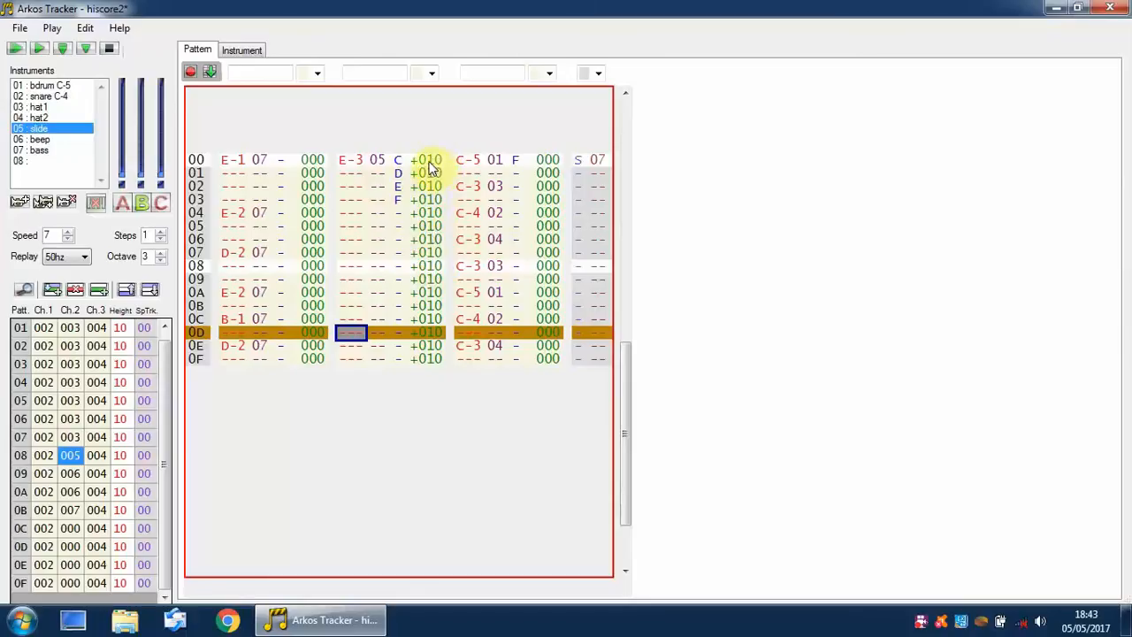
Examine the instrument, volume and pitch columns of channel 2 and the special track's speed command at row 00 of pattern 08
click(427, 160)
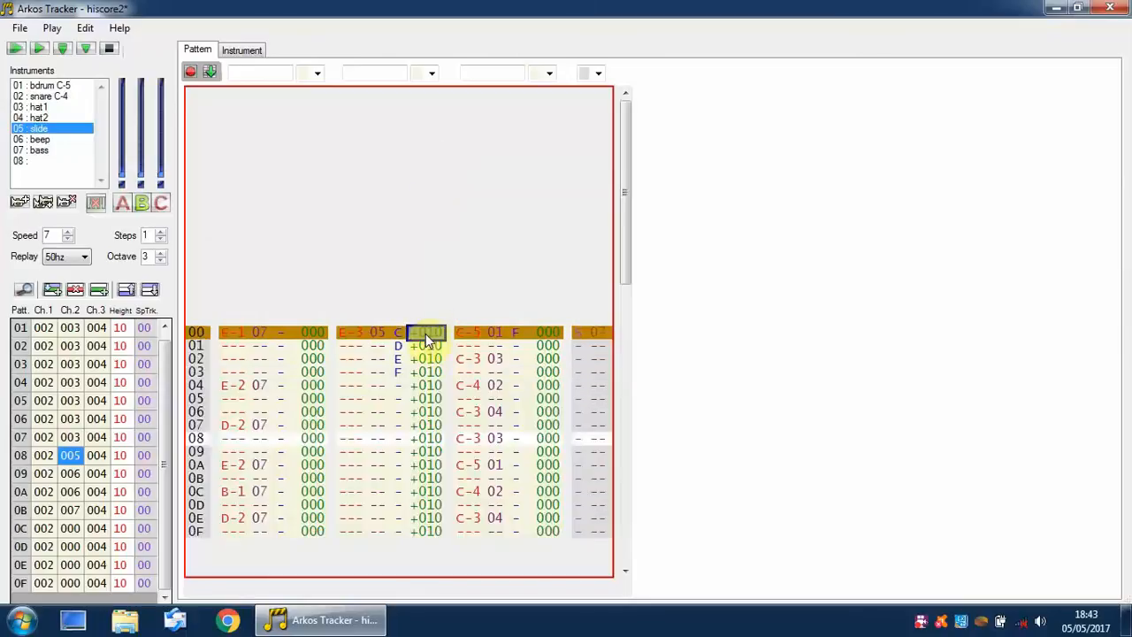
drag(426, 356, 488, 356)
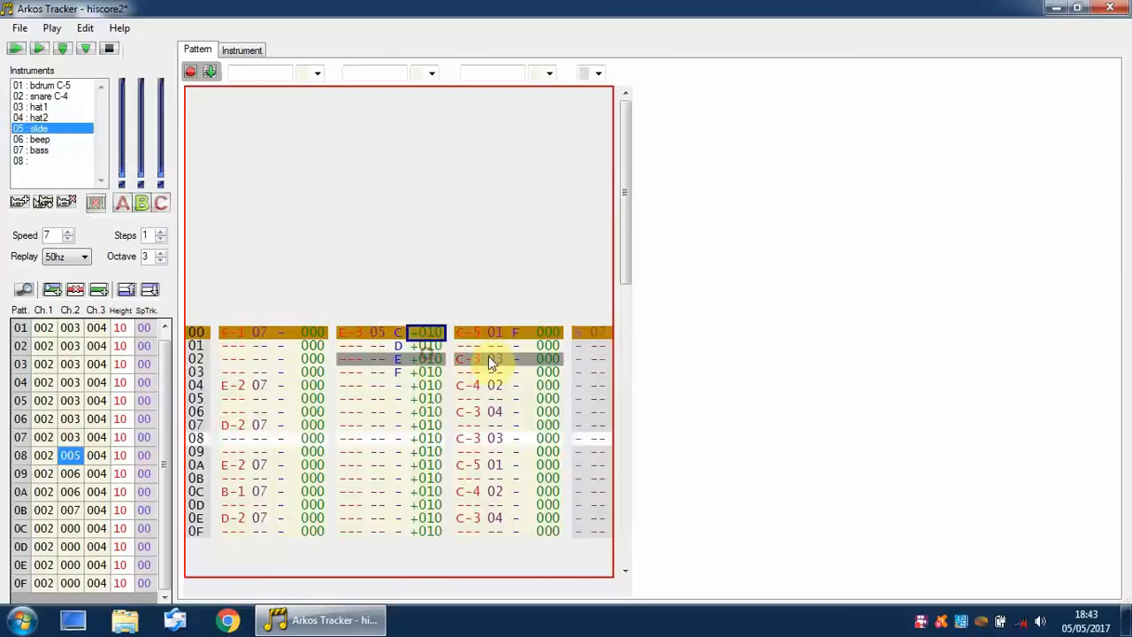
click(370, 333)
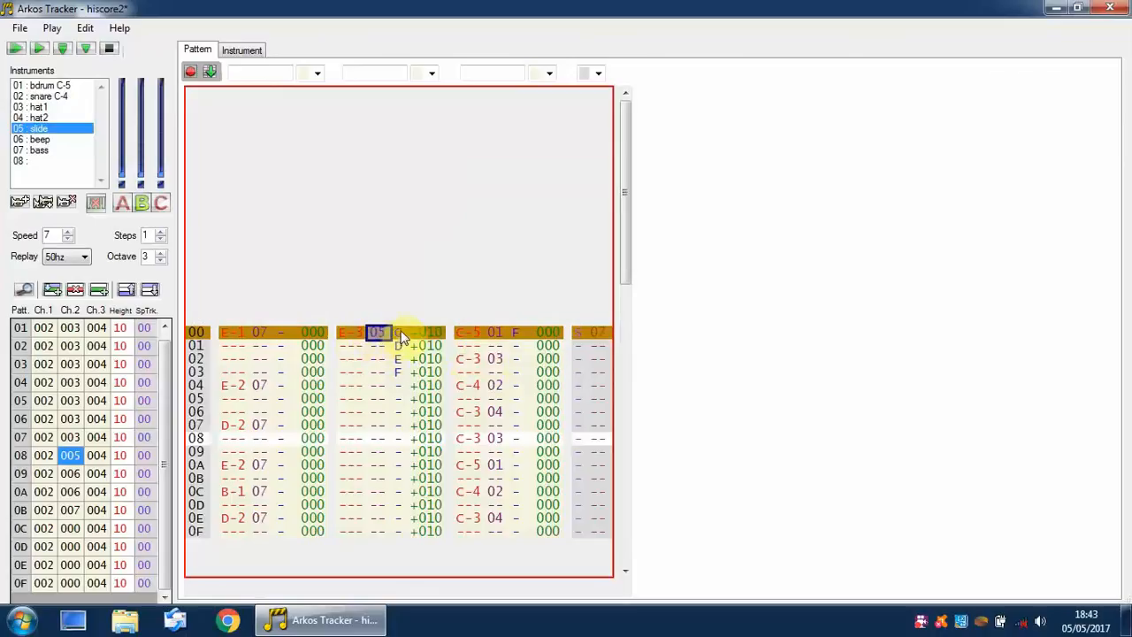
drag(398, 347, 396, 356)
click(425, 333)
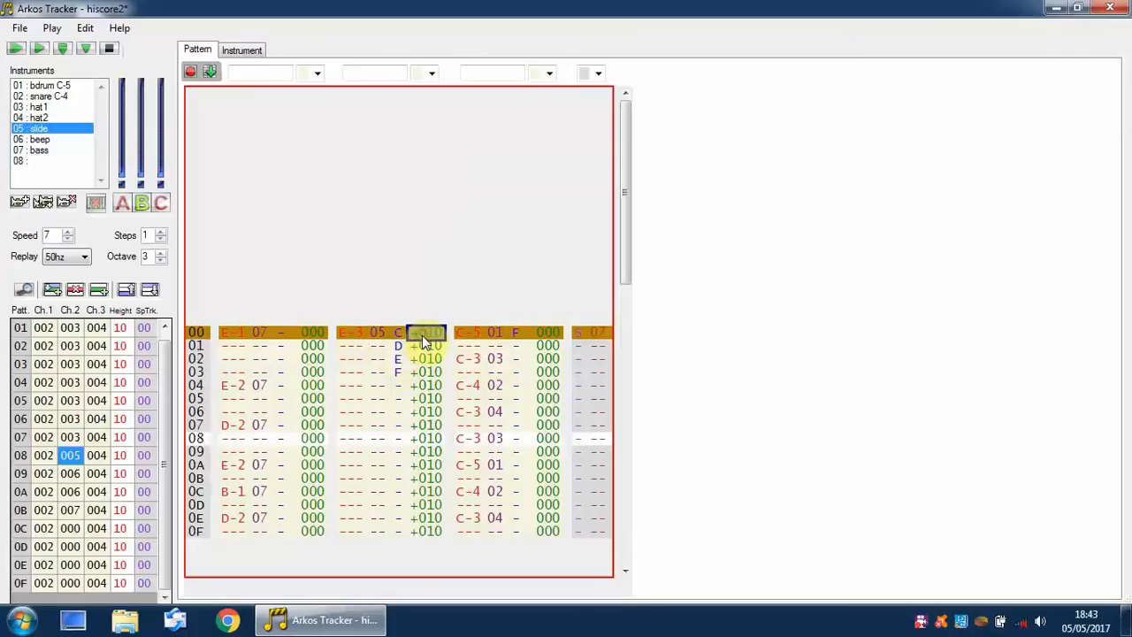
click(579, 334)
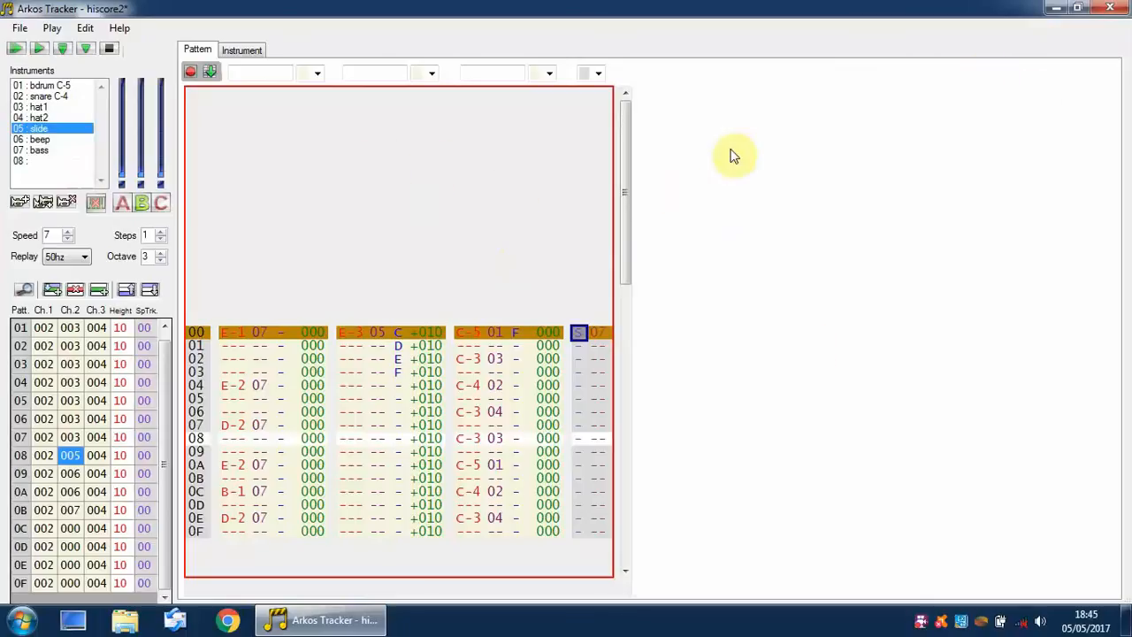
Minimize the tracker, open the Arkos Tracker folder on the desktop in Windows Explorer and reposition its window
click(1057, 11)
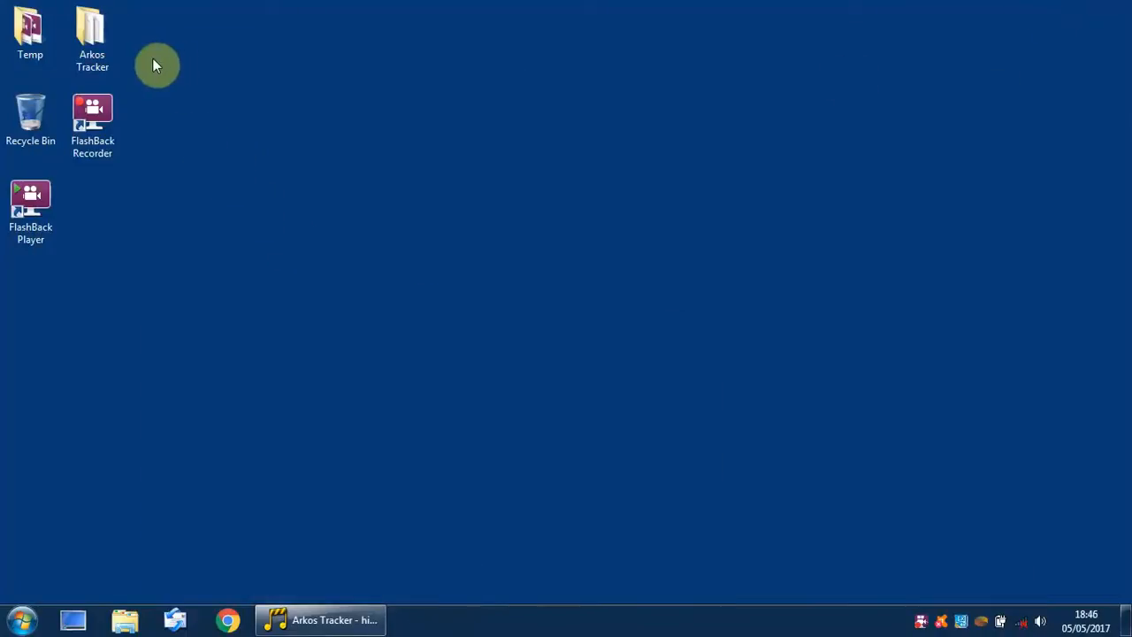
double_click(103, 49)
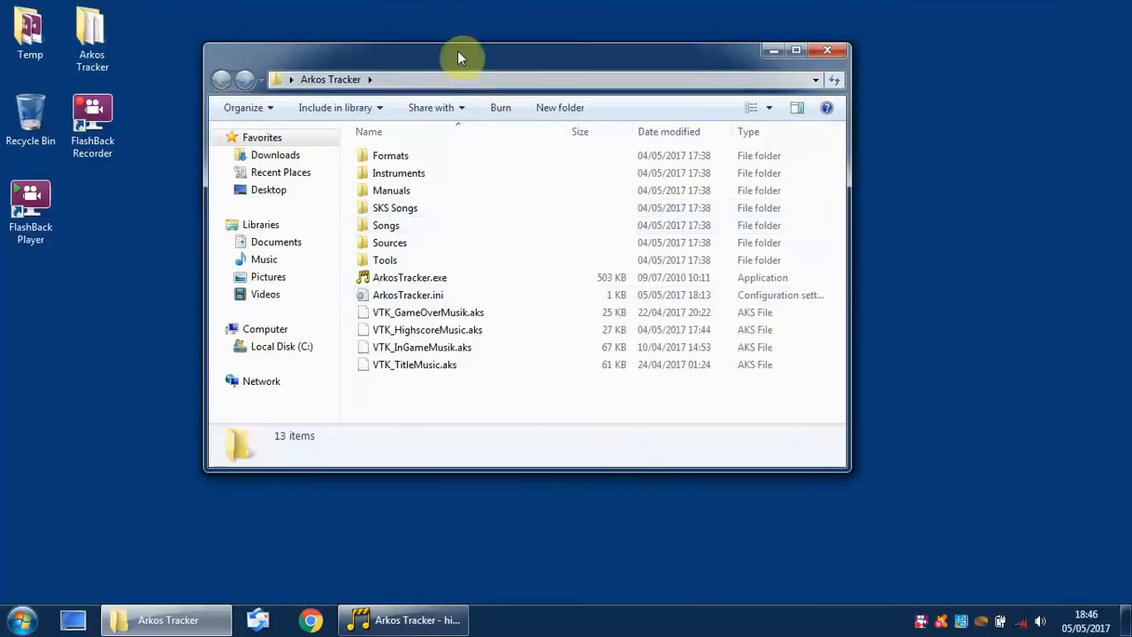
drag(459, 51, 435, 35)
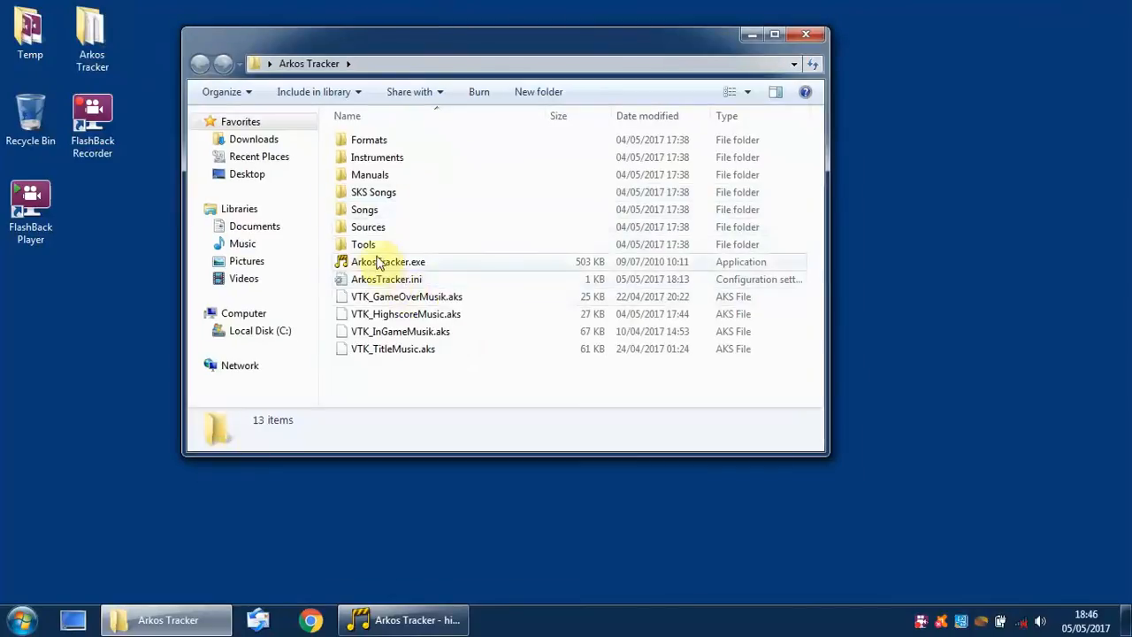
Open Keyboard.txt from the Manuals folder, read through the keyboard layout to its end and close the file
double_click(369, 175)
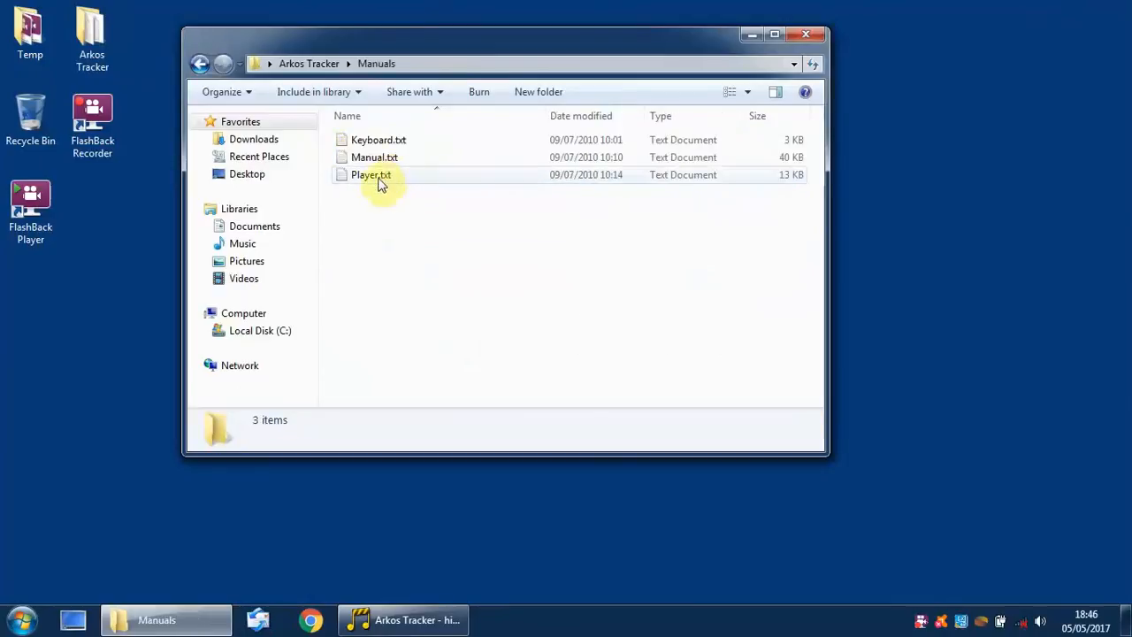
double_click(379, 141)
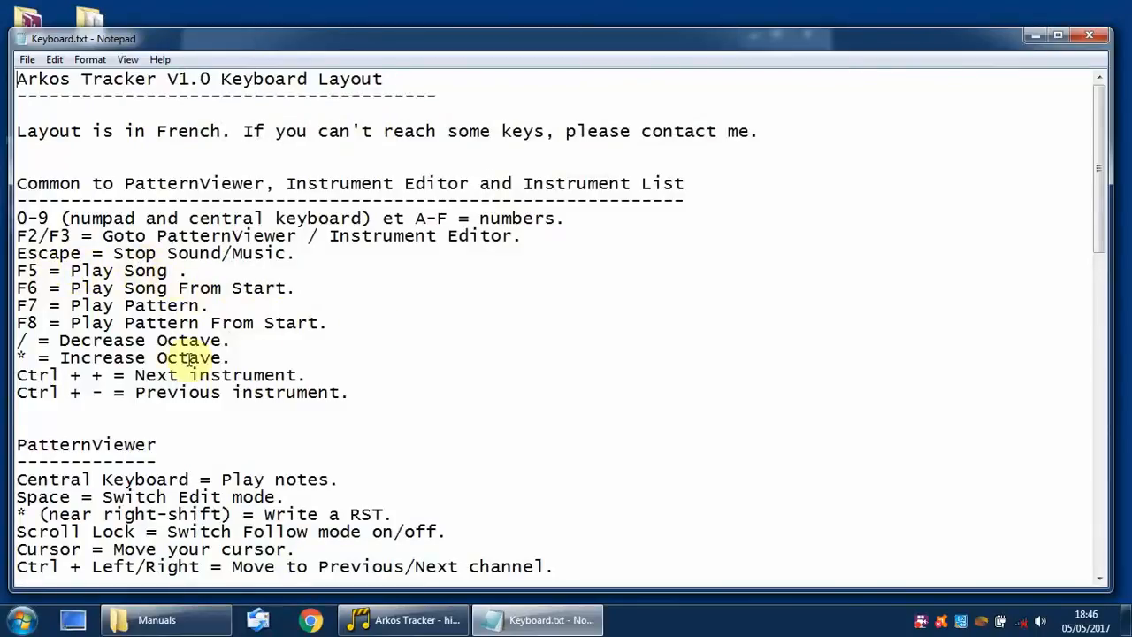
drag(1103, 213, 1091, 518)
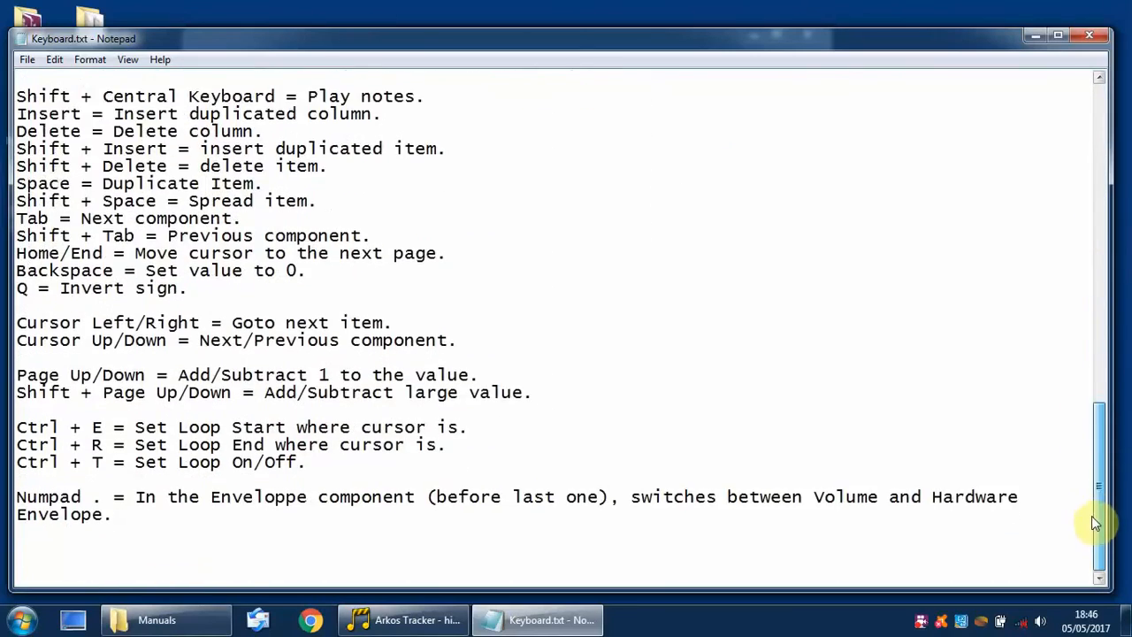
drag(1091, 381, 1087, 169)
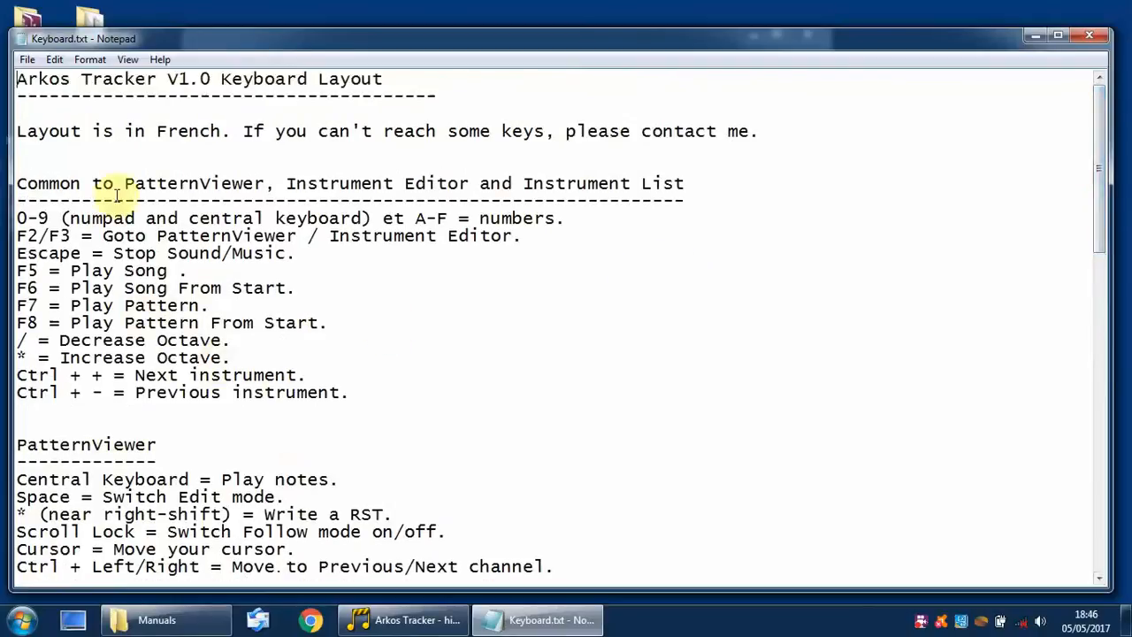
click(1089, 35)
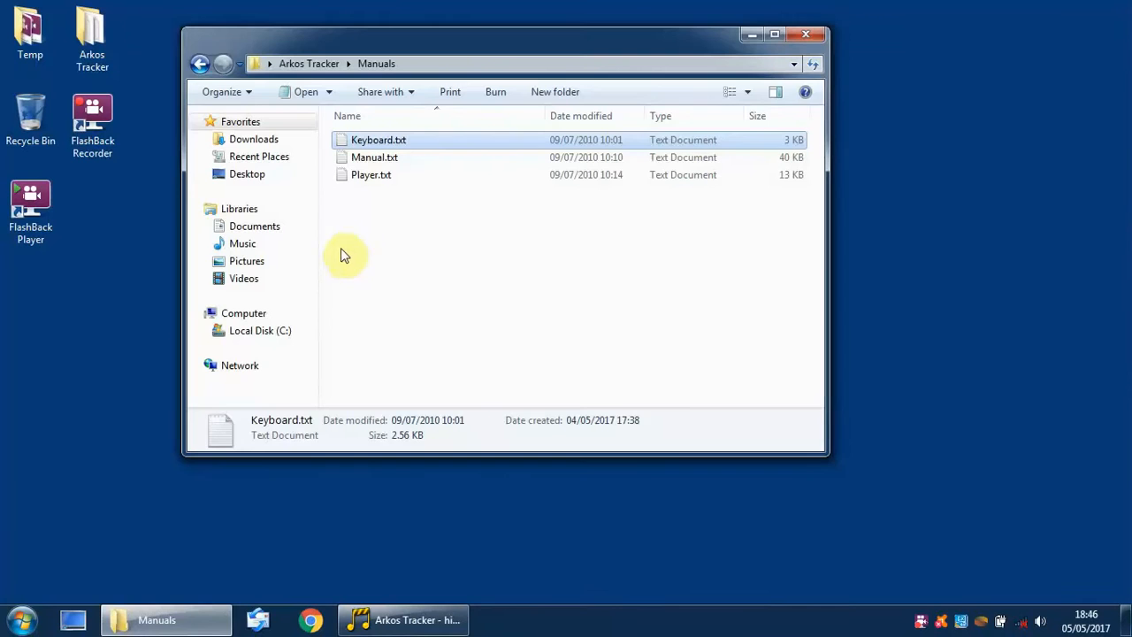
Open Player.txt, skim down to the section on the ASM, BASIC and INTERRUPTION player modes, and close the file
double_click(390, 176)
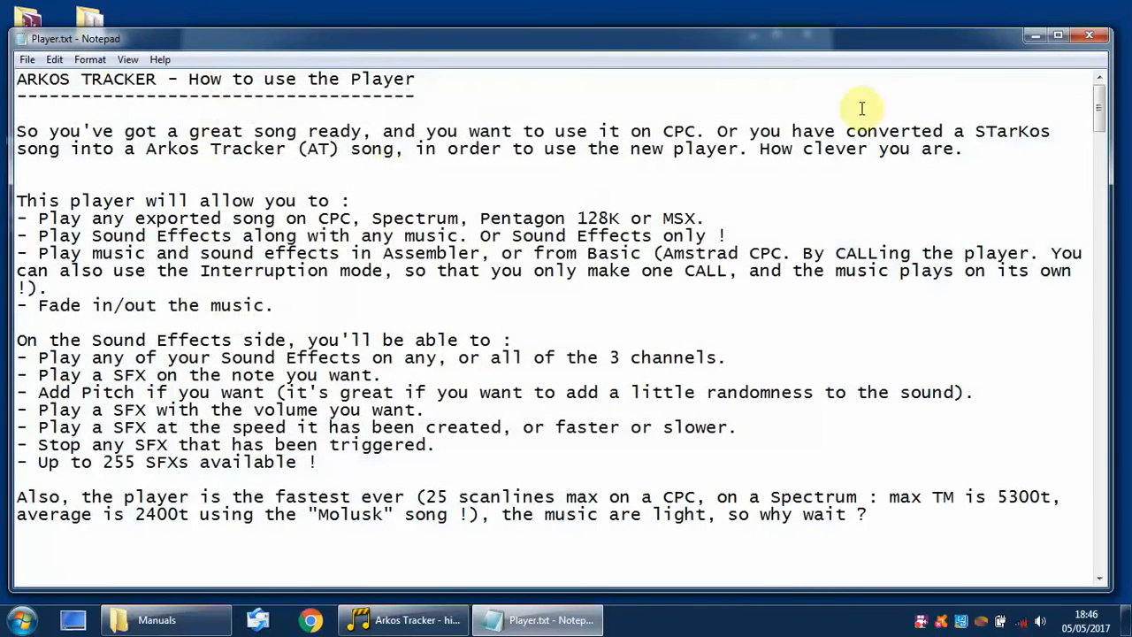
drag(1100, 115, 1046, 257)
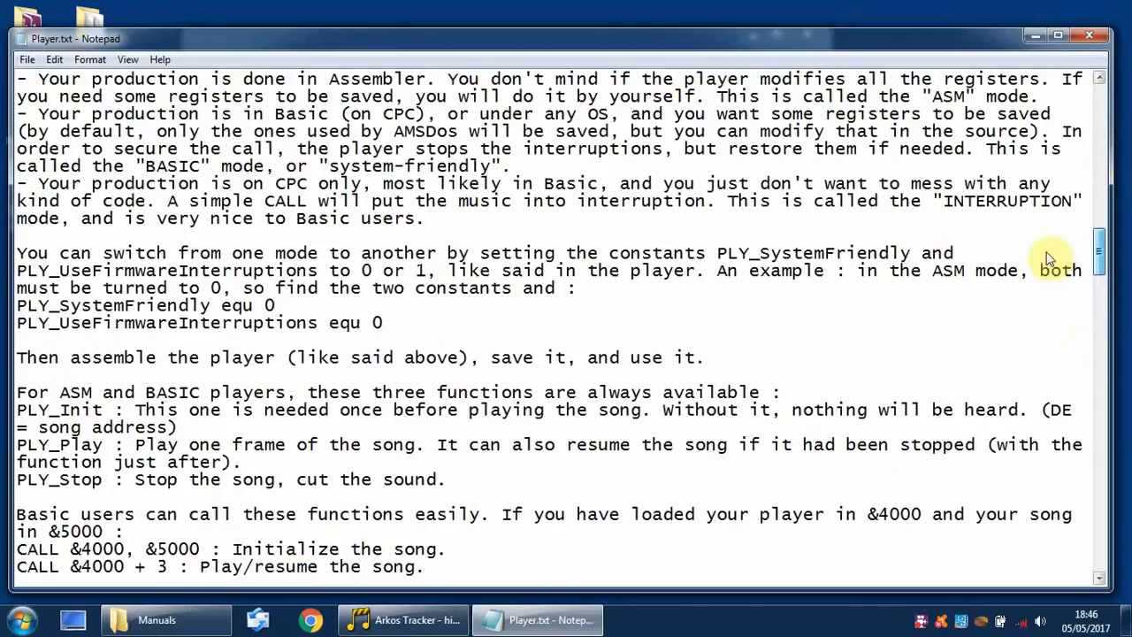
click(1090, 35)
Open Manual.txt in a maximized window, read from the introduction down to the section about the AY, and close the file
double_click(371, 158)
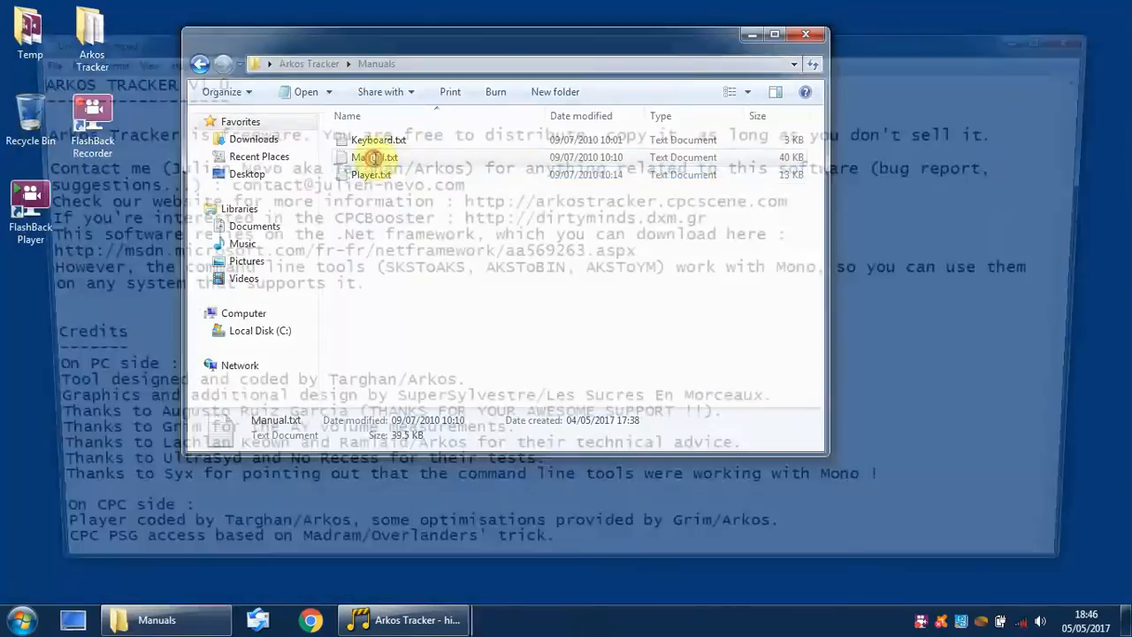
click(1057, 35)
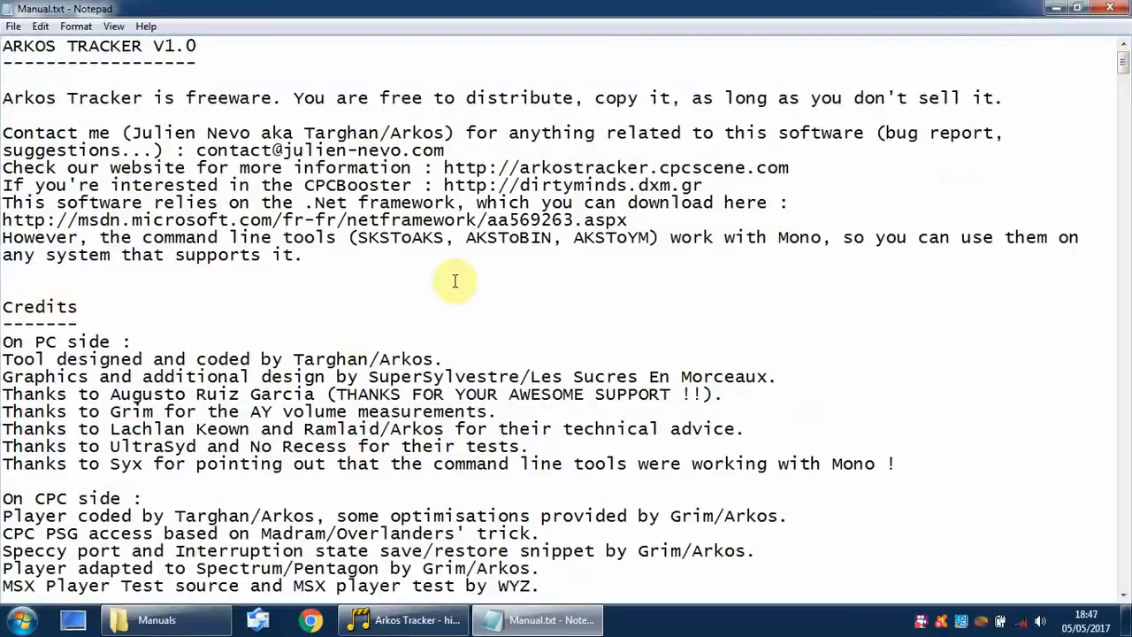
click(348, 281)
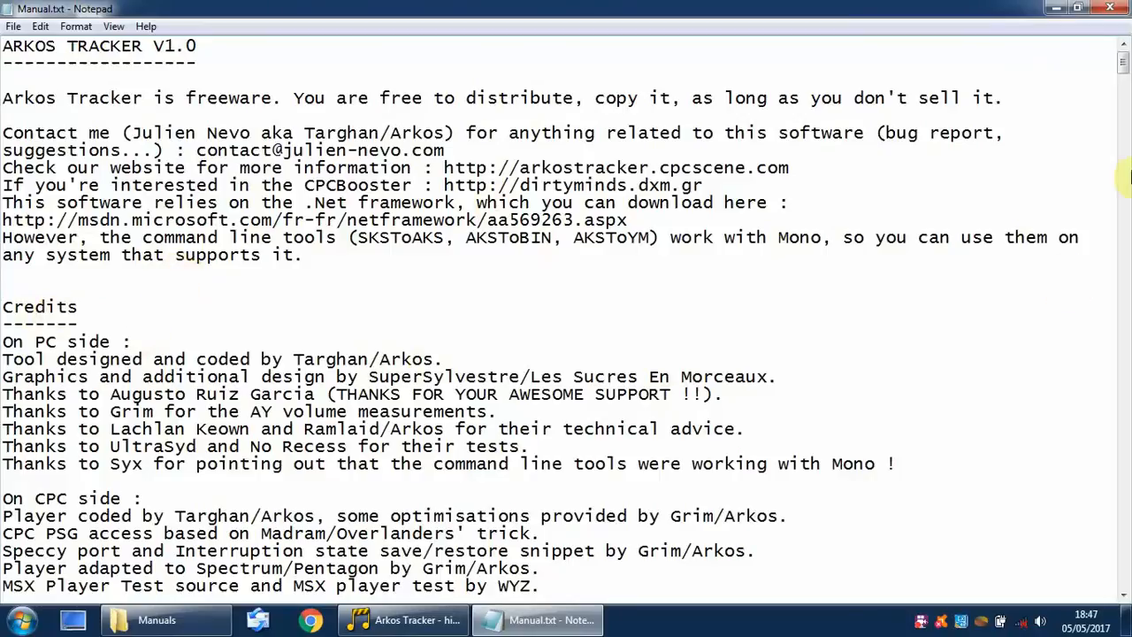
drag(1120, 69, 1091, 394)
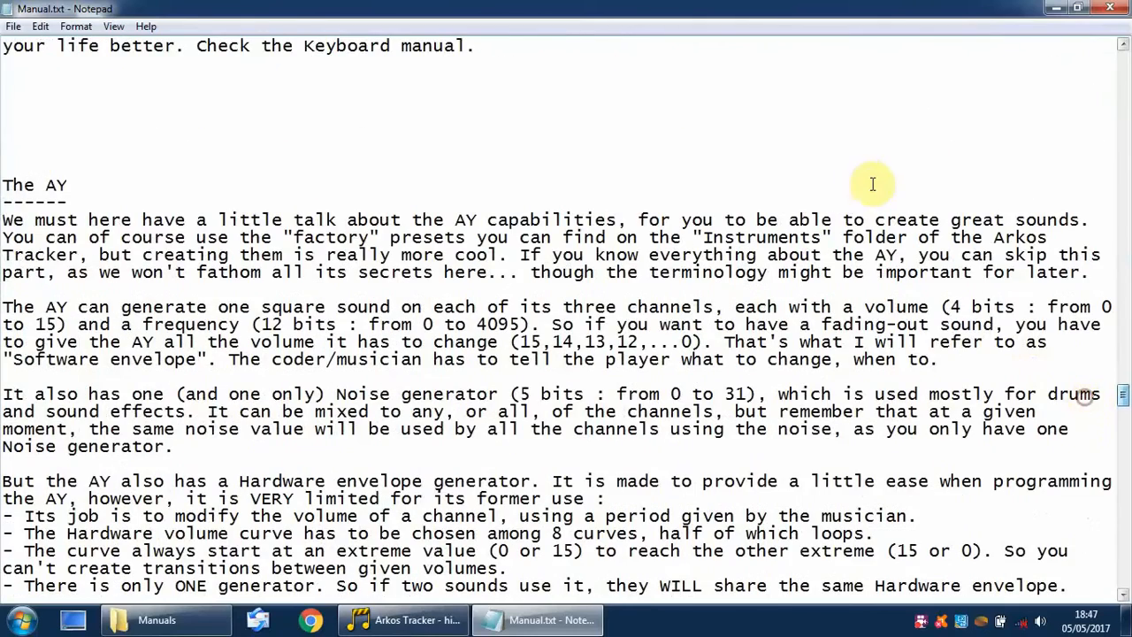
click(1109, 8)
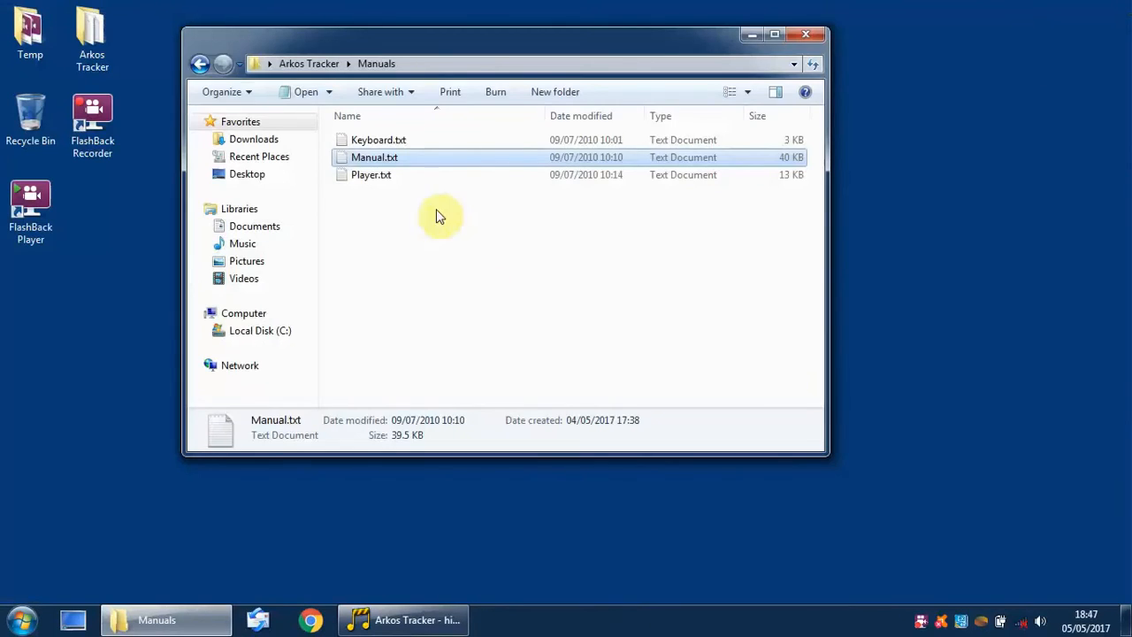
Look through the Songs and SKS Songs folders, enlarging the window for the SKS file list, and return to the Arkos Tracker folder
click(200, 64)
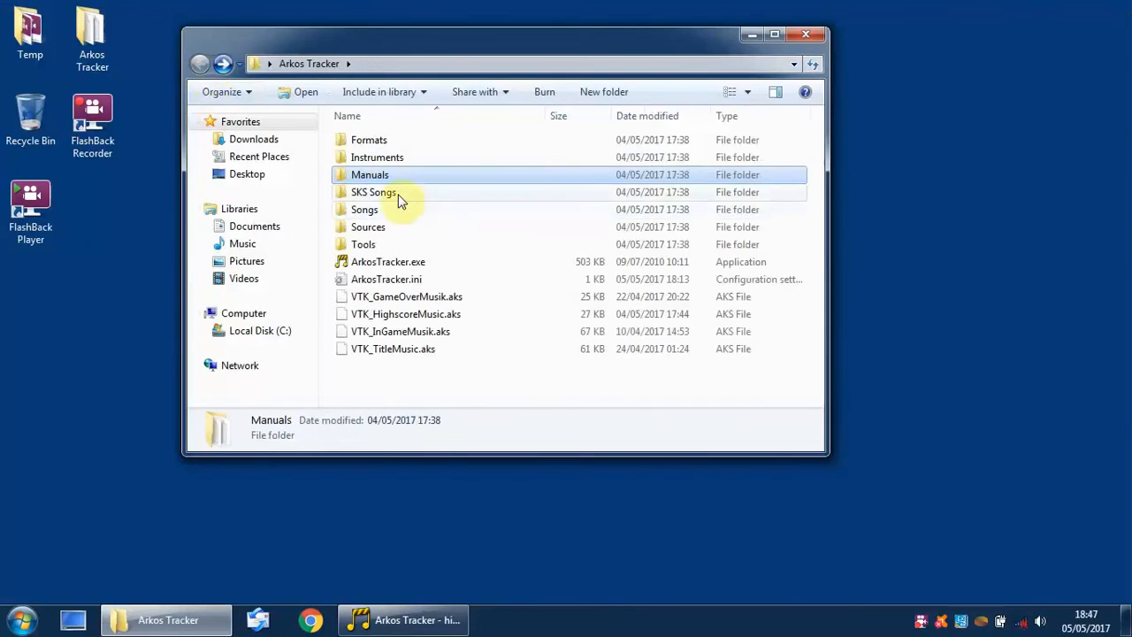
double_click(370, 212)
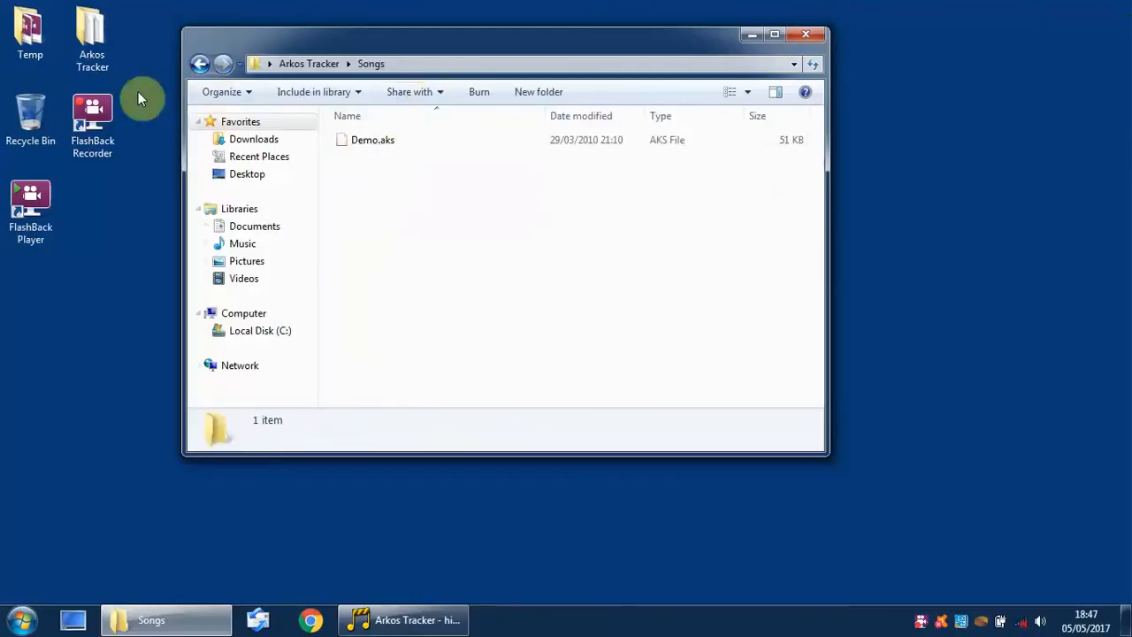
click(200, 64)
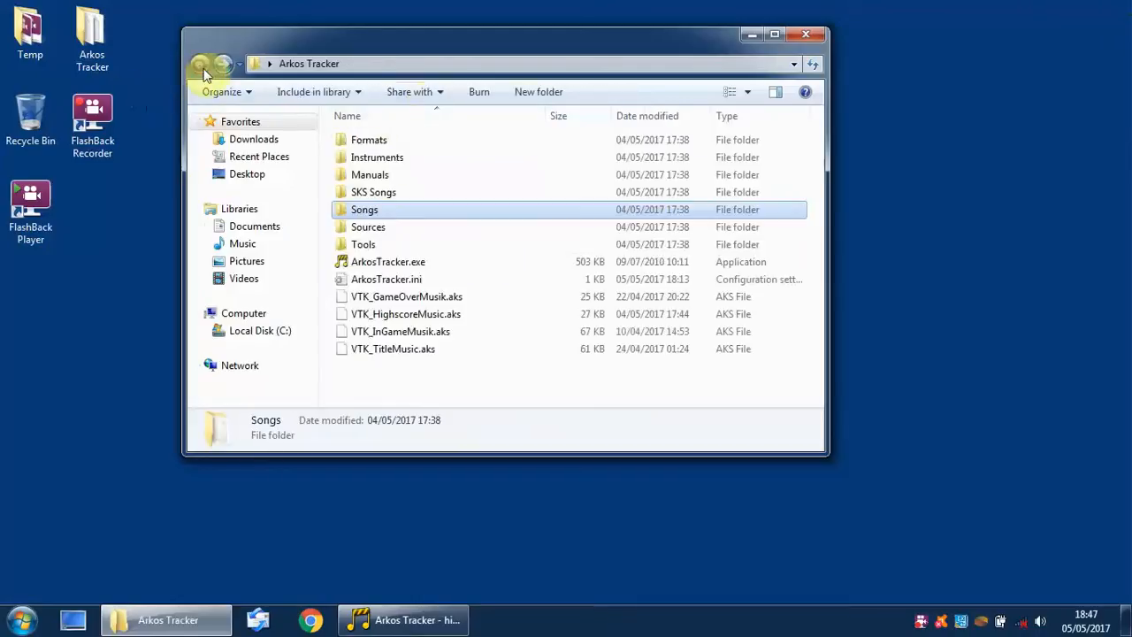
double_click(391, 196)
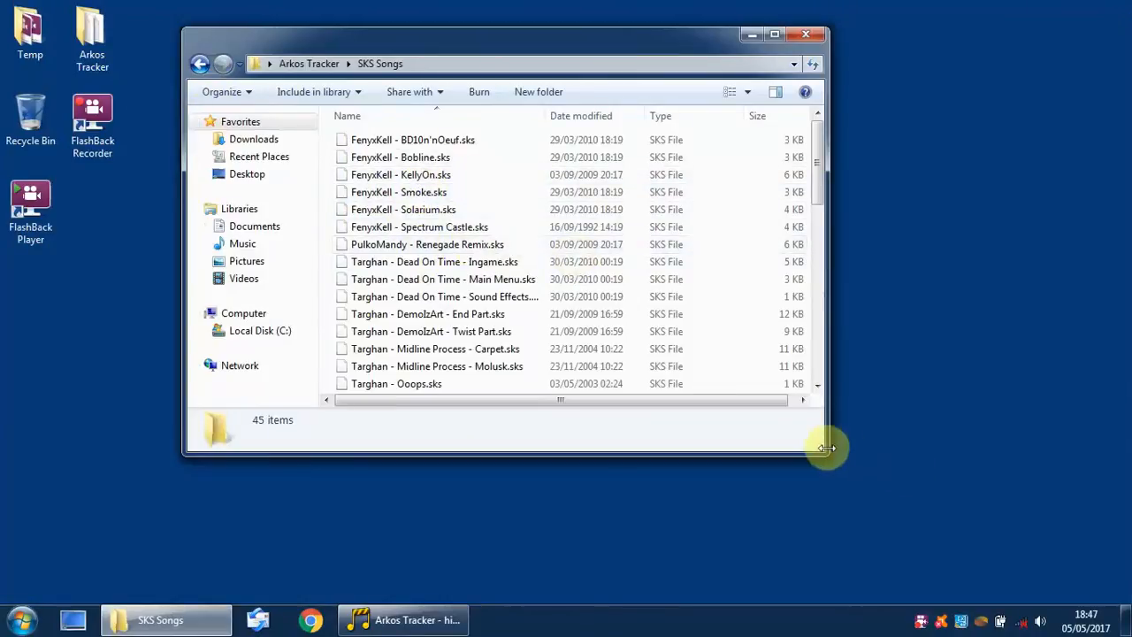
drag(826, 448, 992, 518)
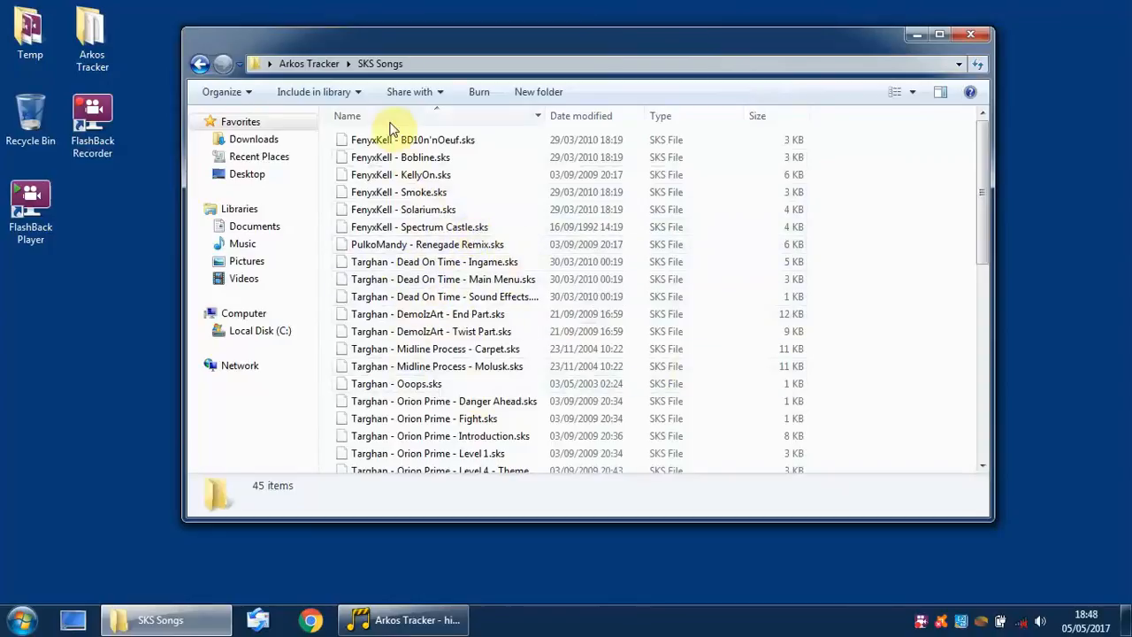
click(194, 65)
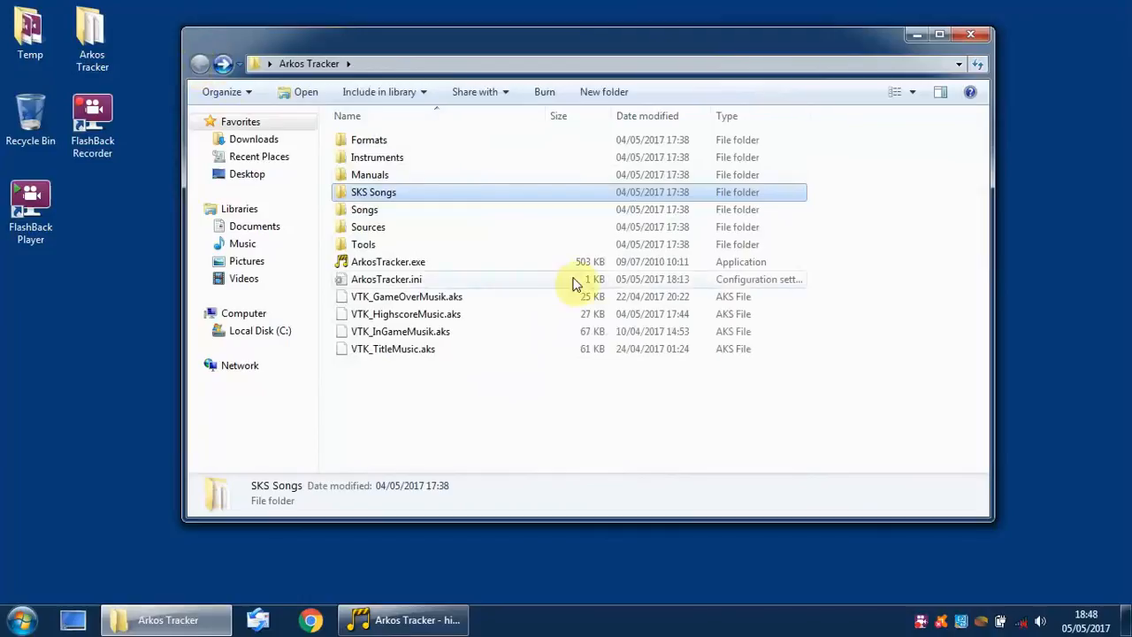
Look at the drum instrument files in the Drums subfolder of Instruments and close the folder window
double_click(390, 162)
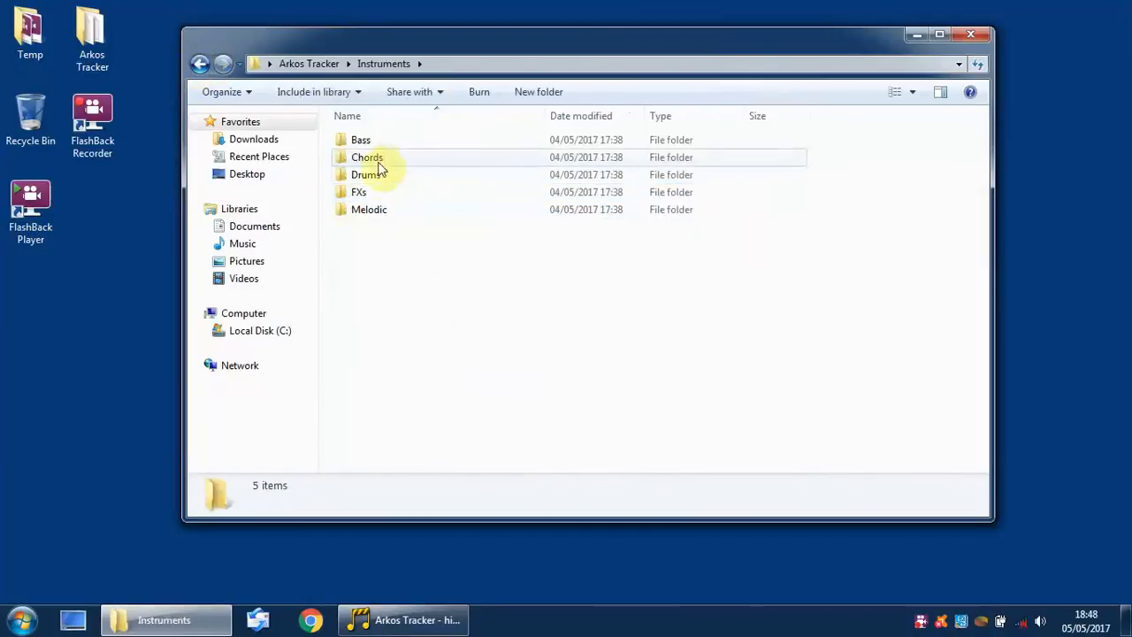
double_click(372, 175)
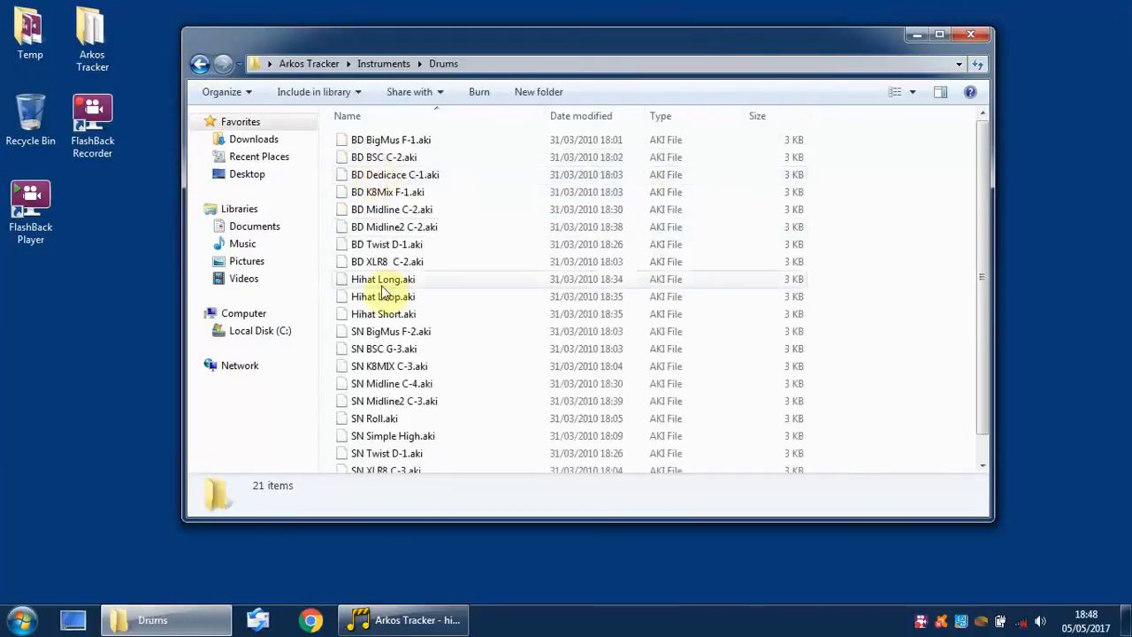
click(972, 35)
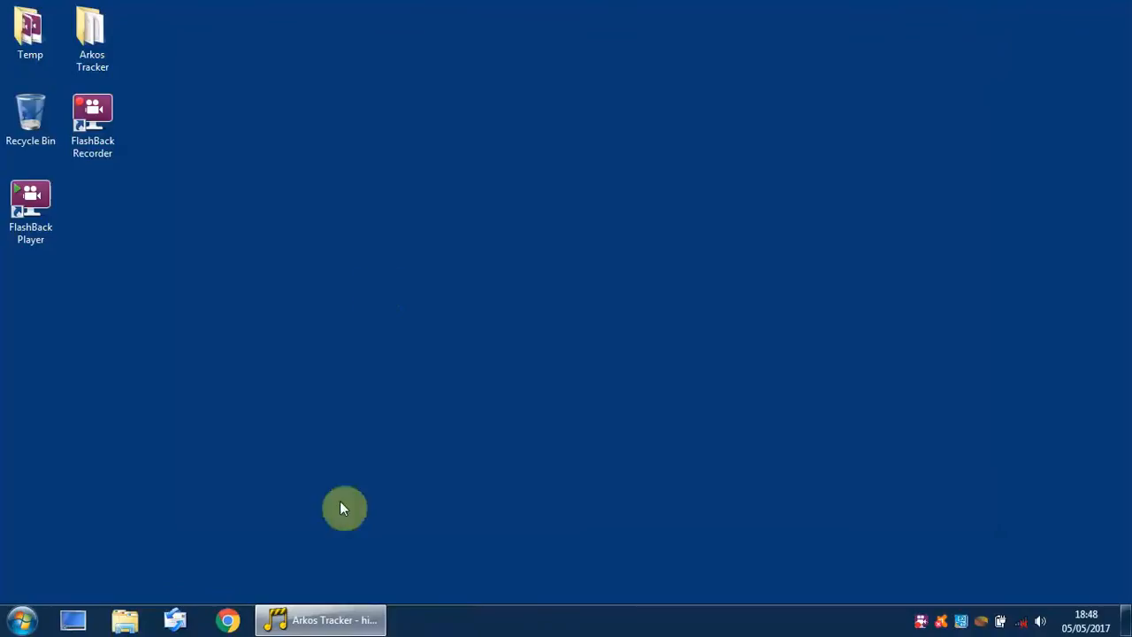
Switch back to Arkos Tracker, turn off edit mode, and select pattern 00 with channels A, B and C all enabled
click(320, 620)
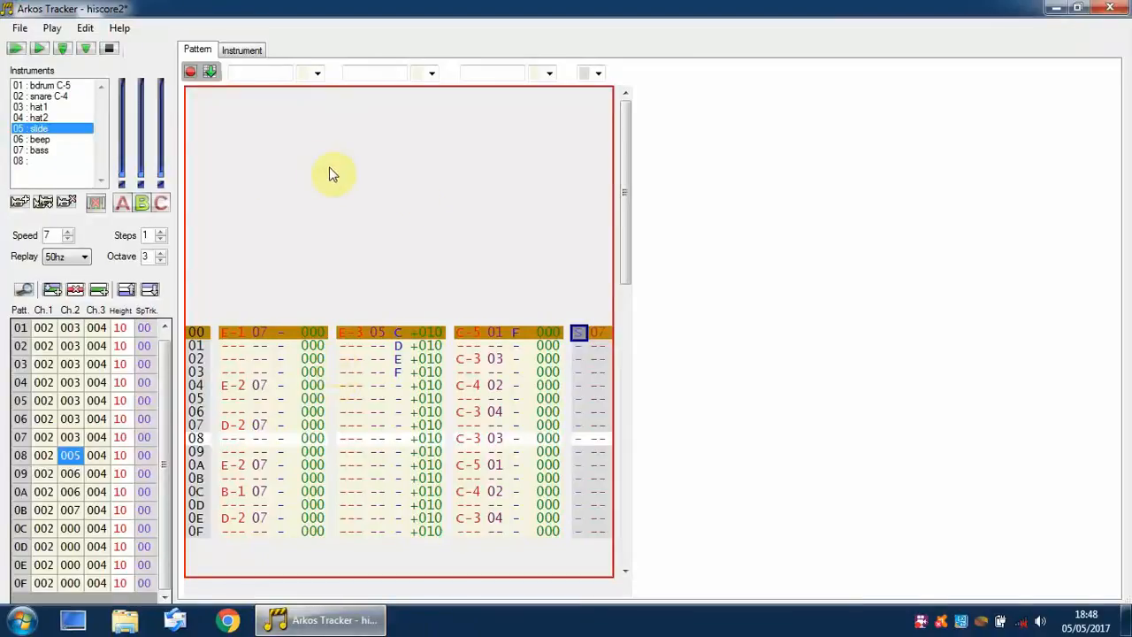
key(space)
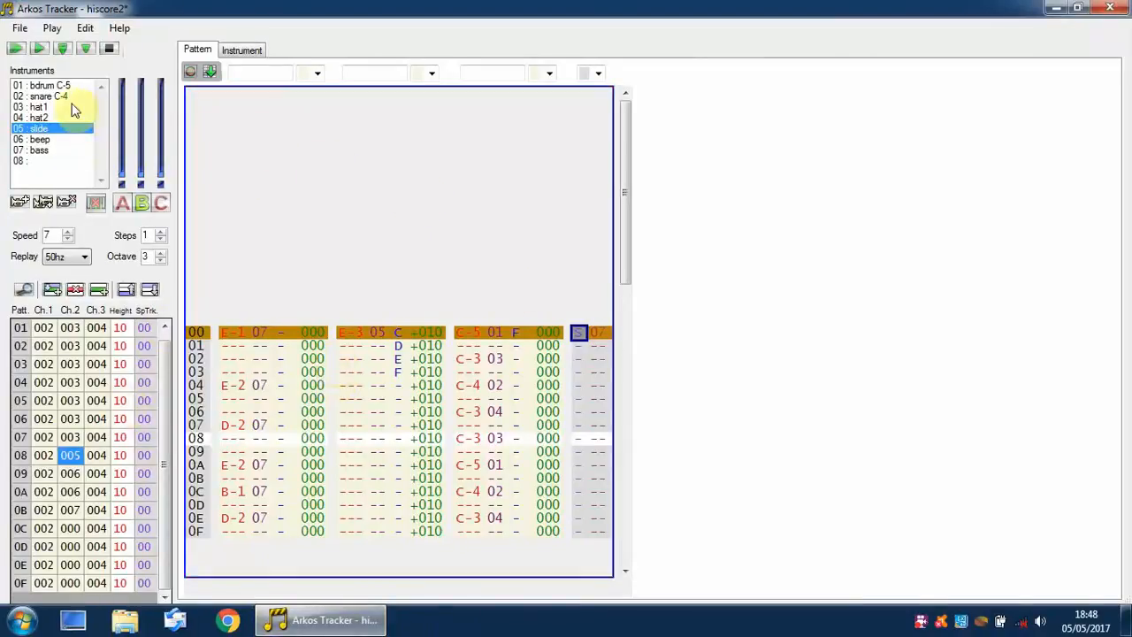
click(22, 329)
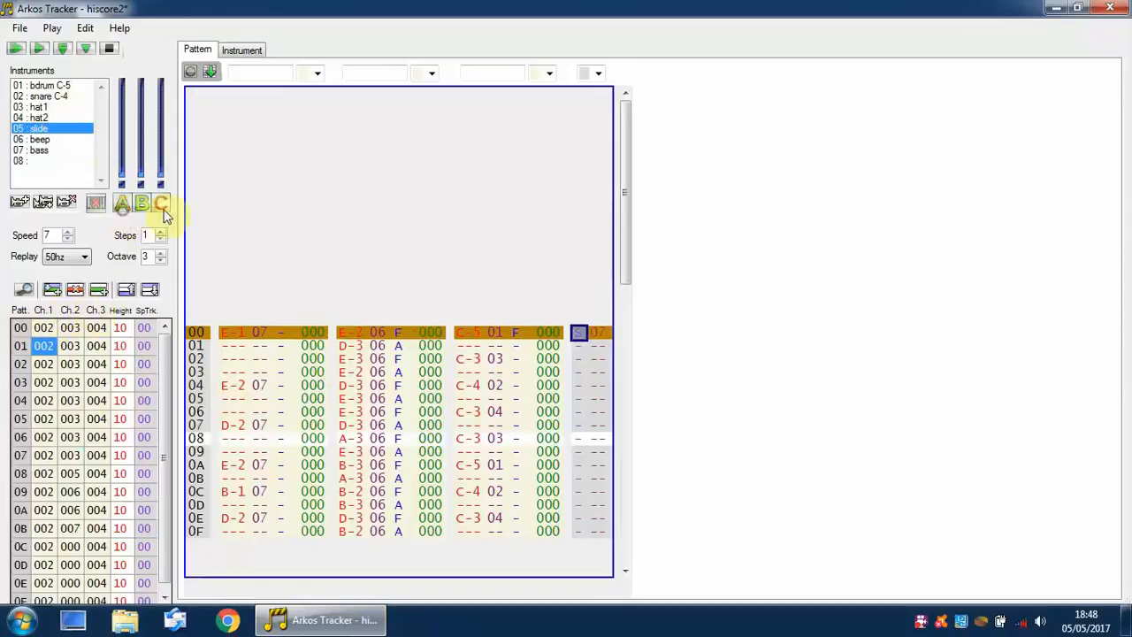
click(17, 331)
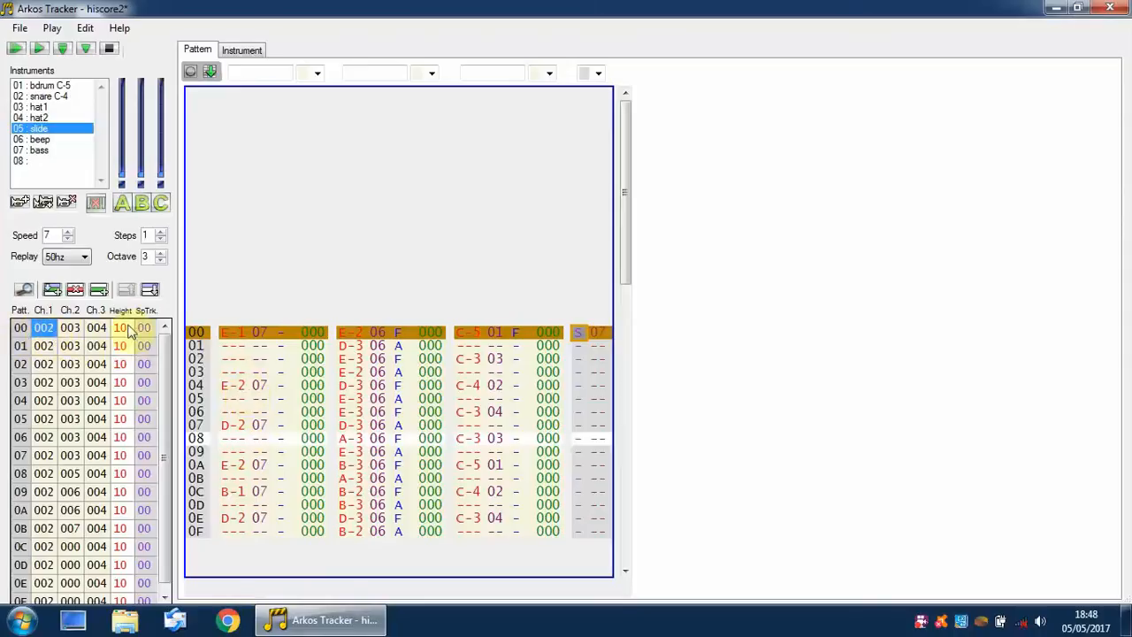
Assign track 002 to channel 2 of pattern 00 in the pattern list
click(377, 357)
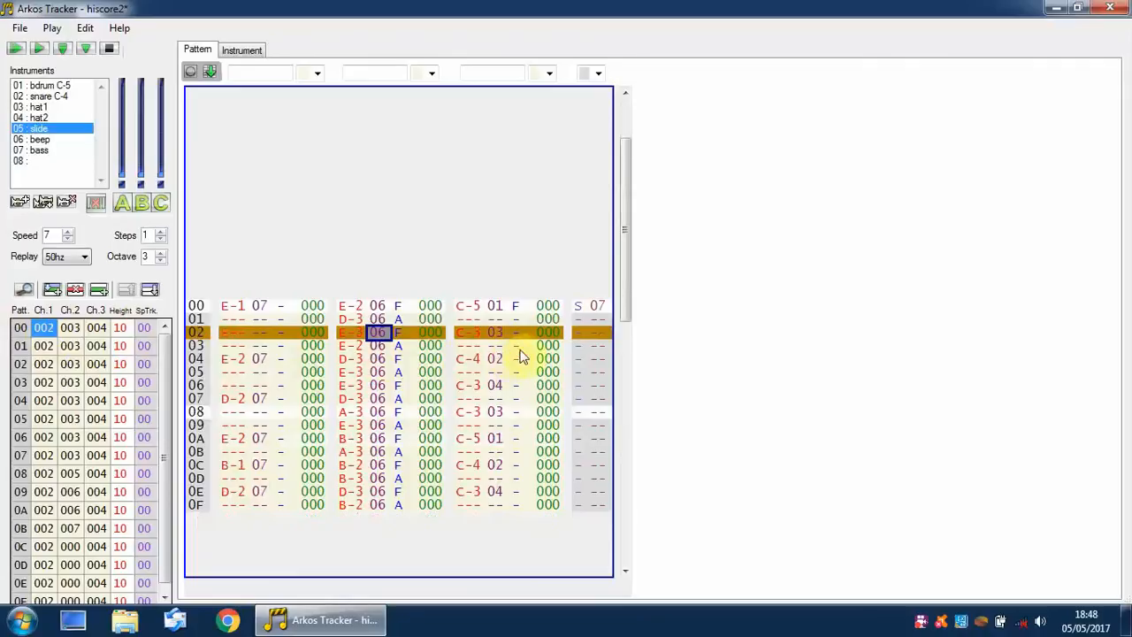
click(518, 349)
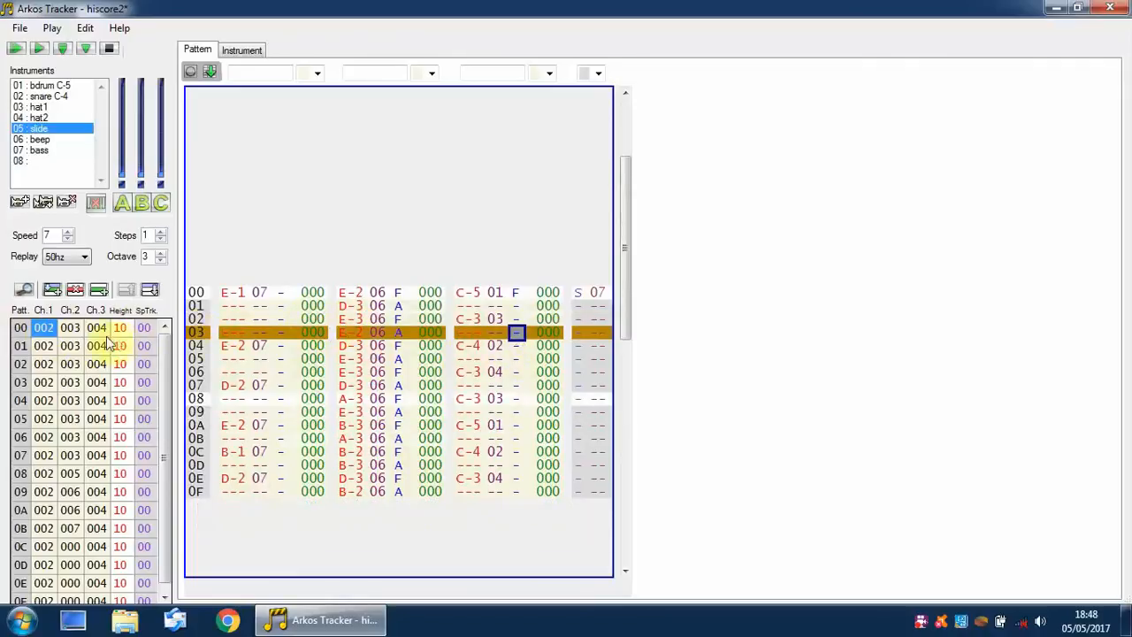
click(70, 328)
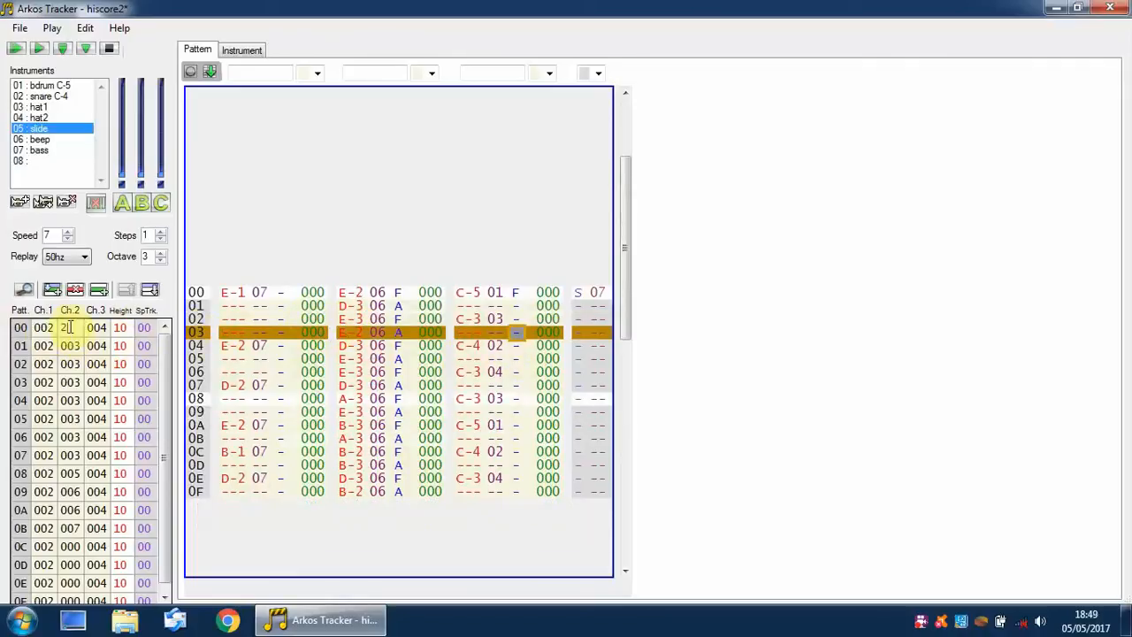
click(44, 329)
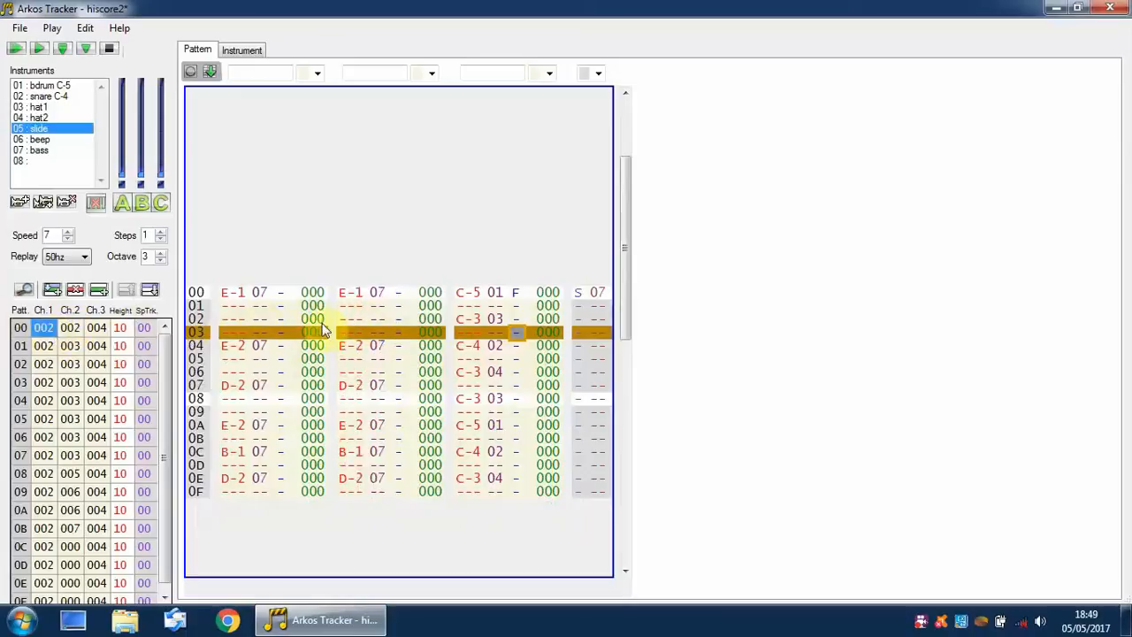
Play pattern 00 with the same track on channels 1 and 2, stop playback, and set channel 2 back to track 003
click(62, 51)
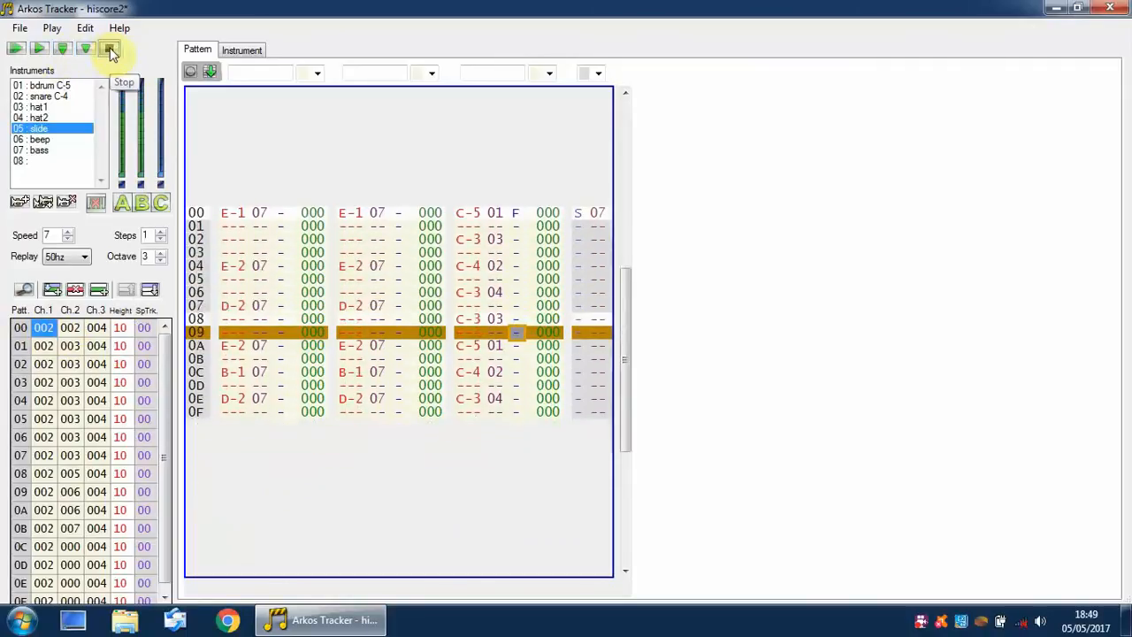
click(110, 50)
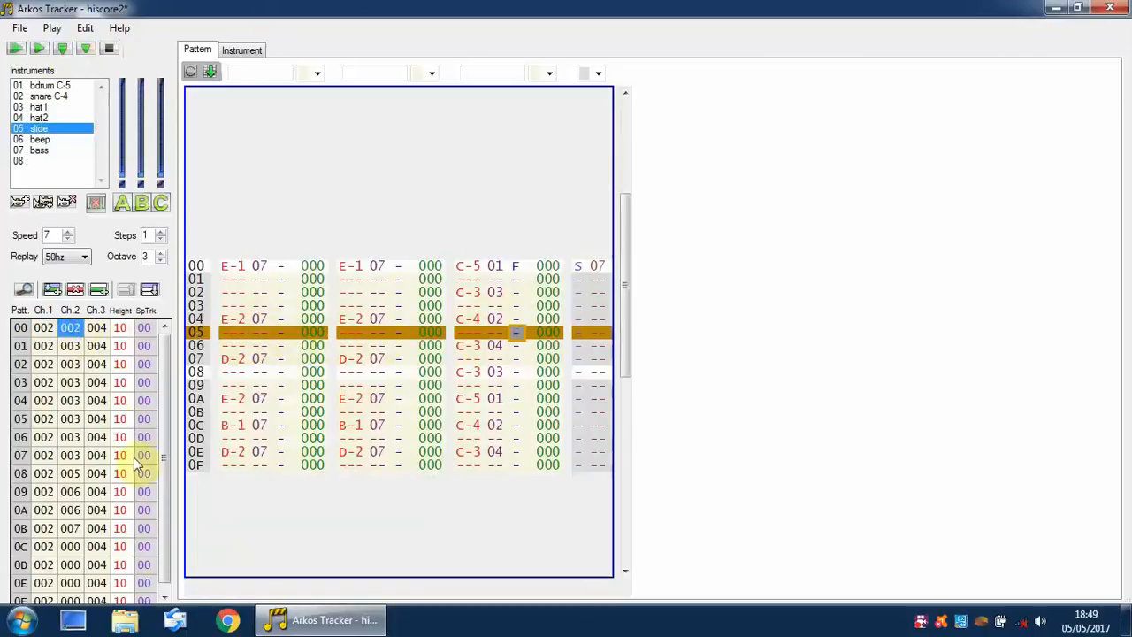
click(45, 329)
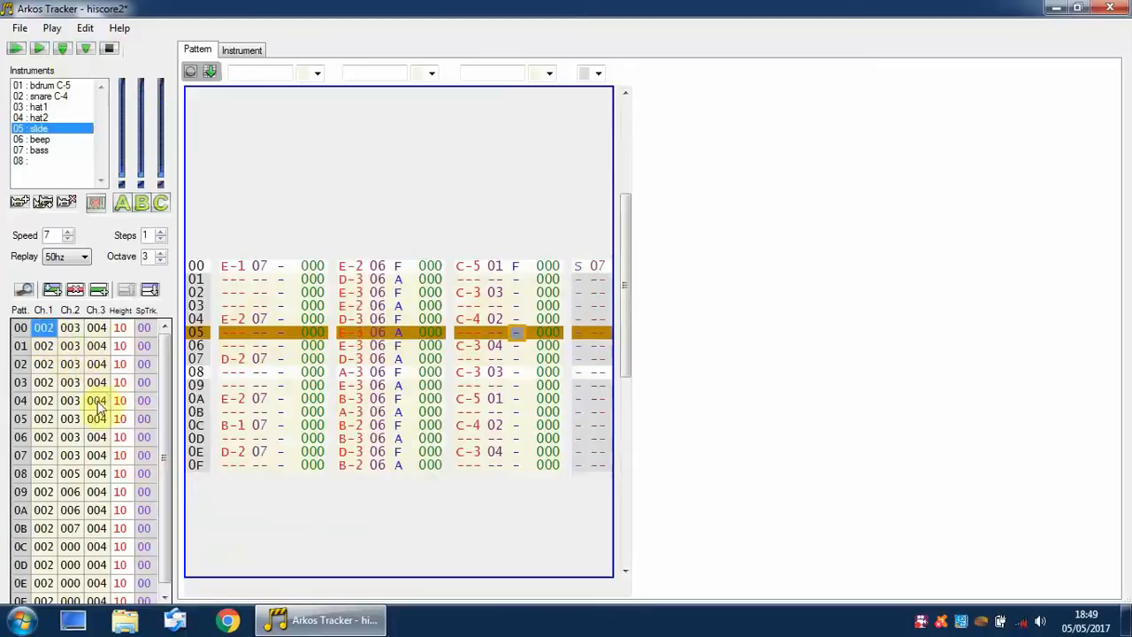
Examine the channel 1 track assignments in the pattern list for patterns 01 to 07
click(52, 349)
click(46, 384)
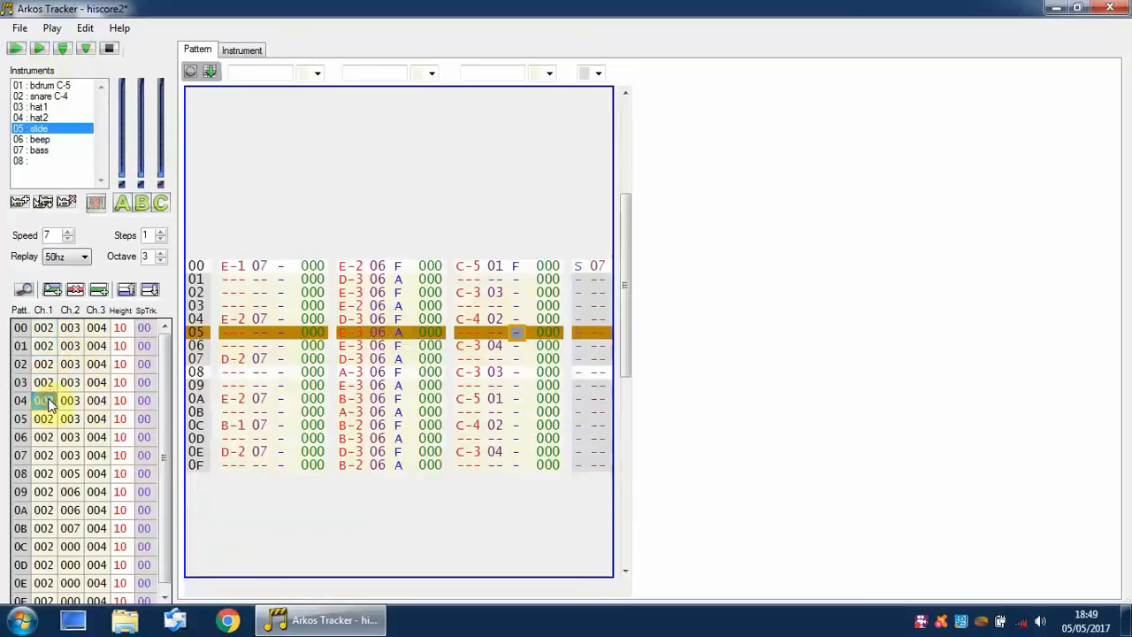
click(47, 421)
click(44, 454)
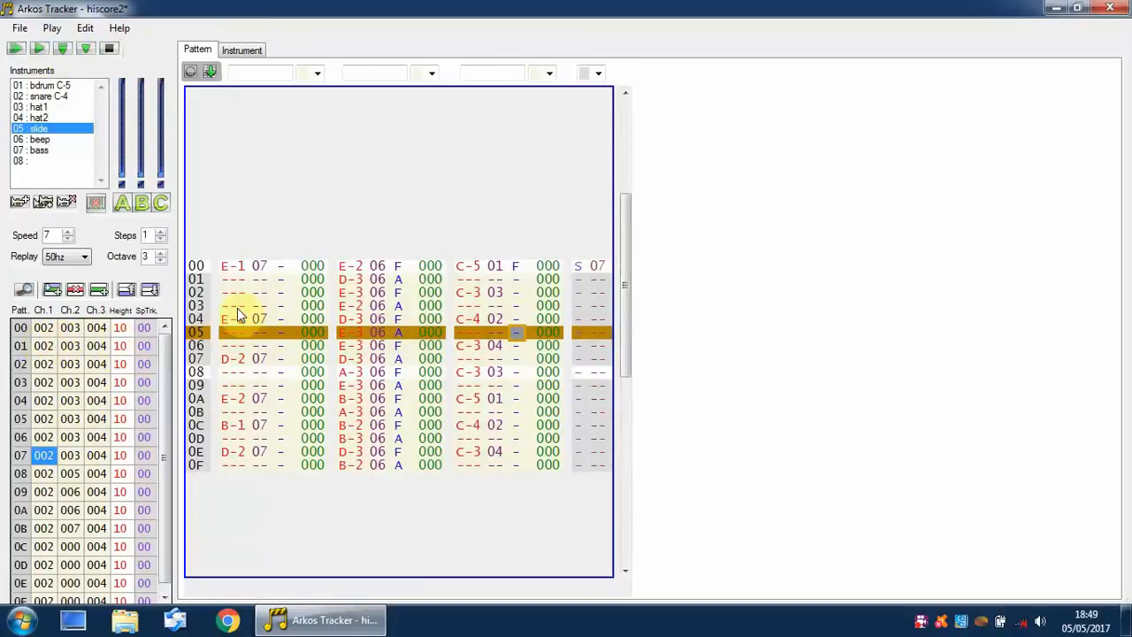
Play the song from pattern 00 and stop it in pattern 0A
click(27, 329)
click(18, 49)
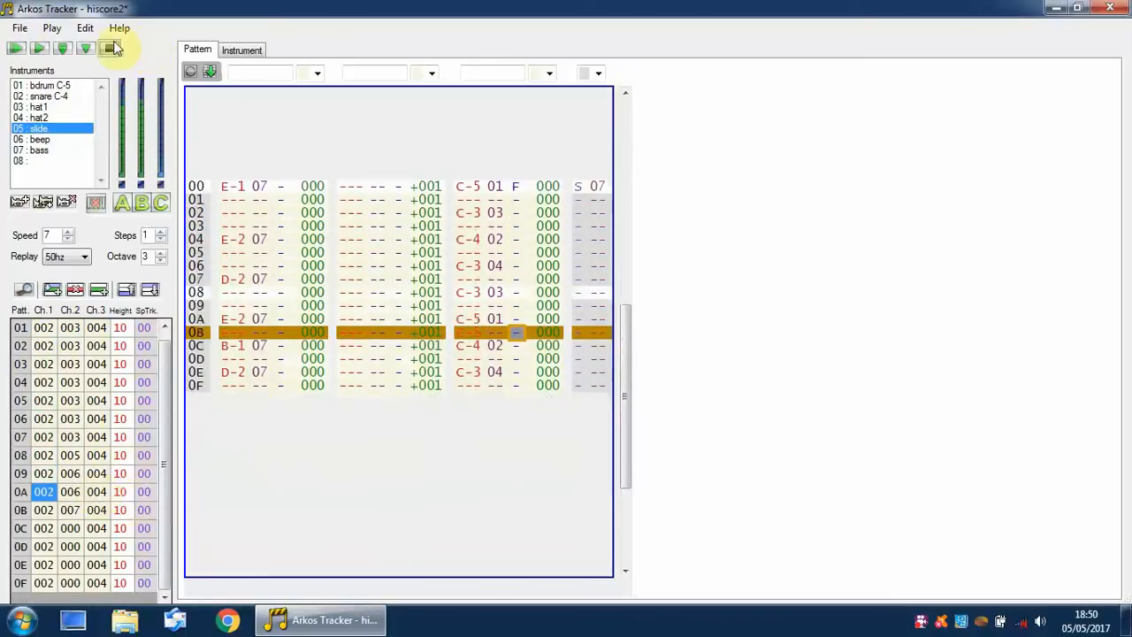
Open the song VTK_HighscoreMusic.aks without saving the current song
click(19, 27)
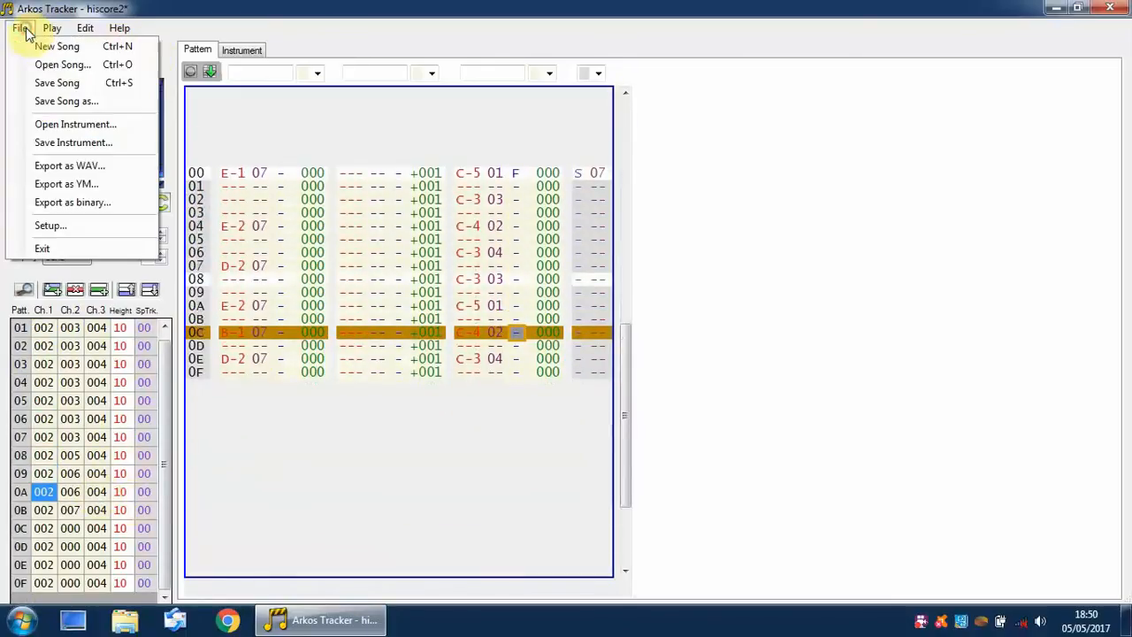
click(55, 66)
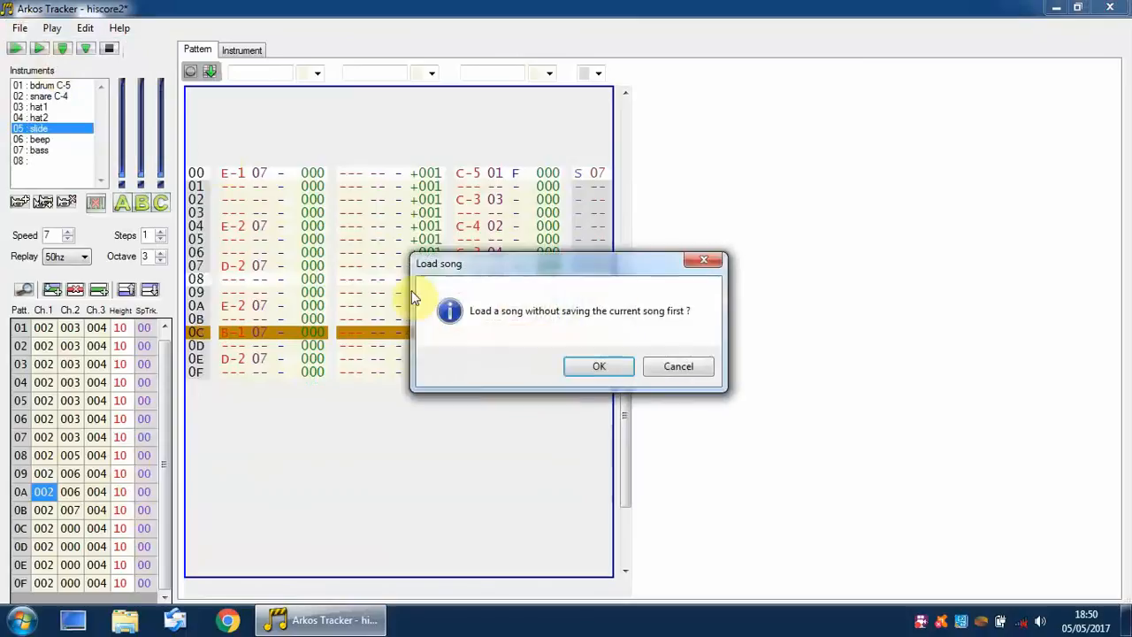
click(614, 370)
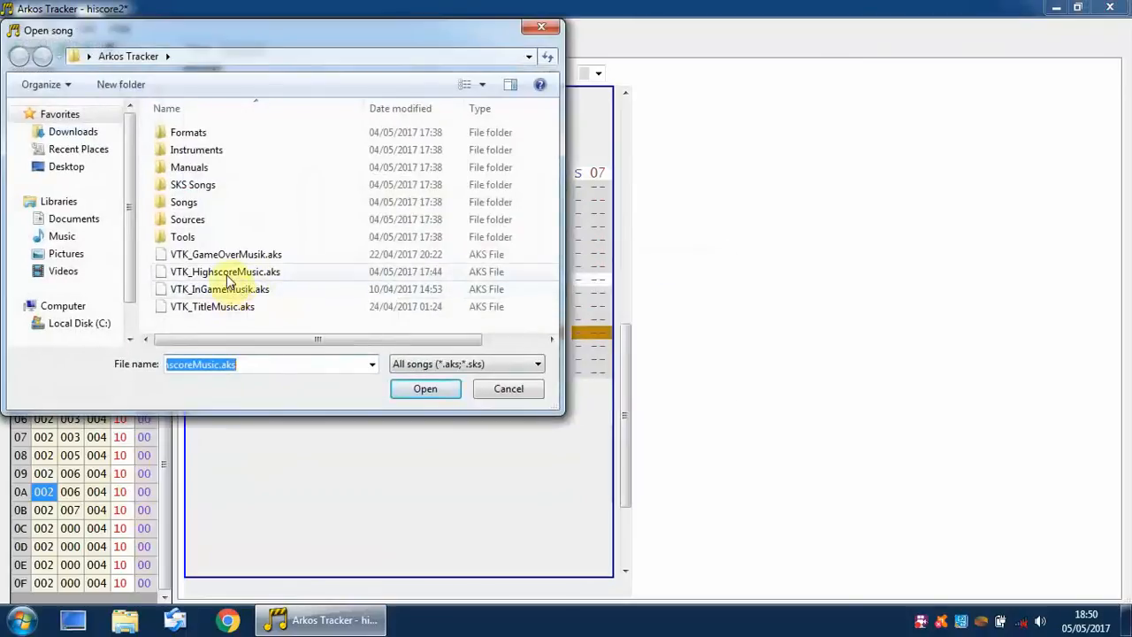
double_click(228, 282)
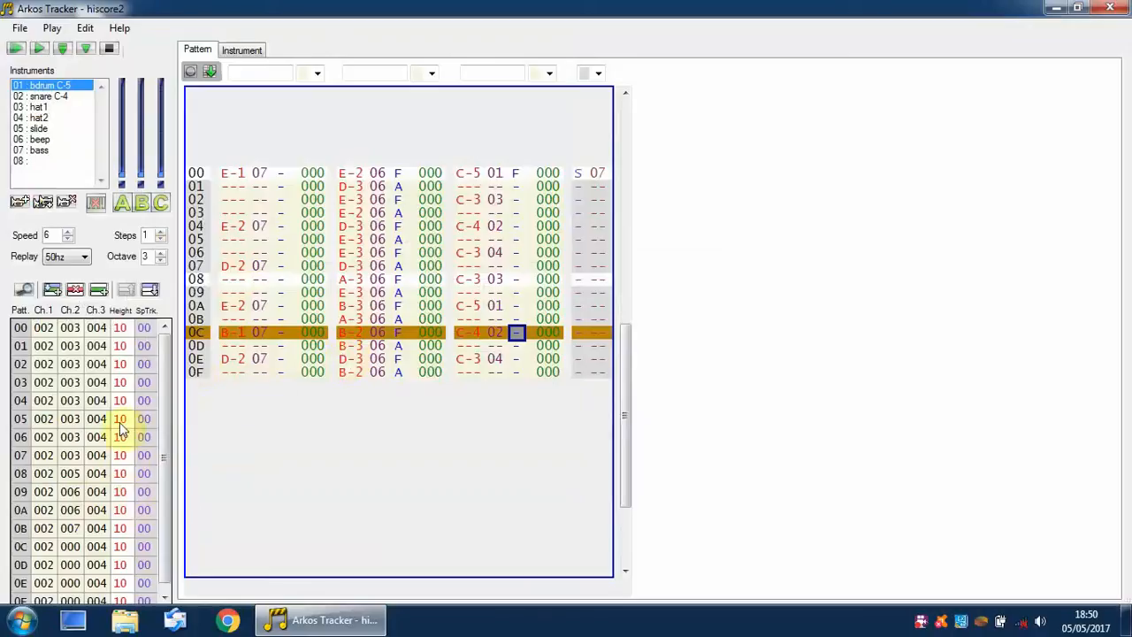
Select channel 1 of pattern 05 and play the reloaded song
click(44, 420)
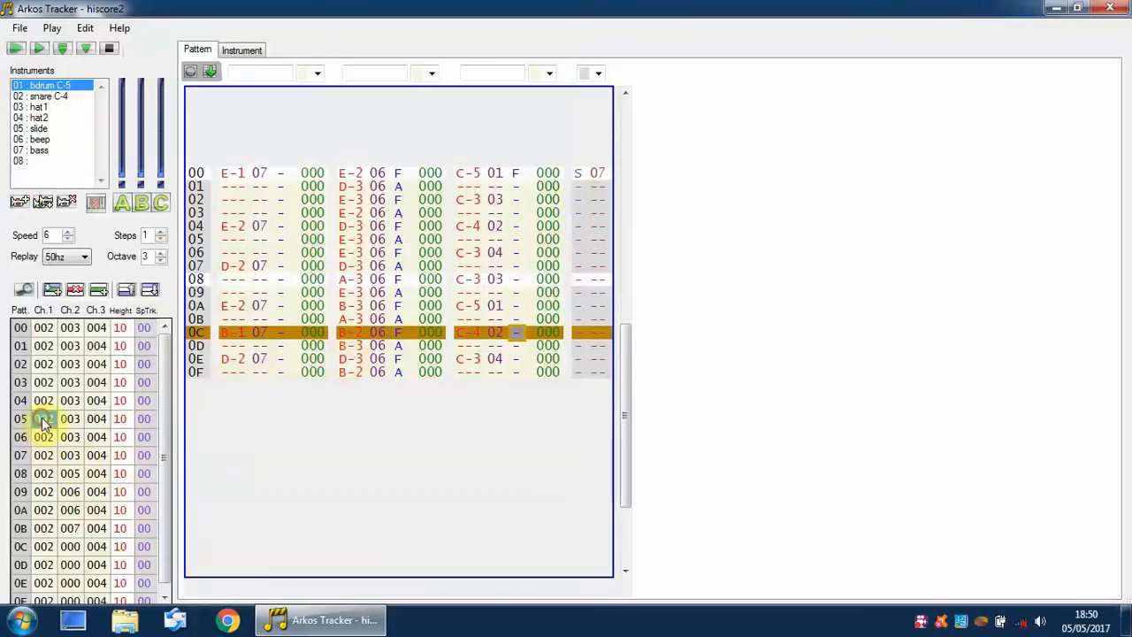
click(38, 48)
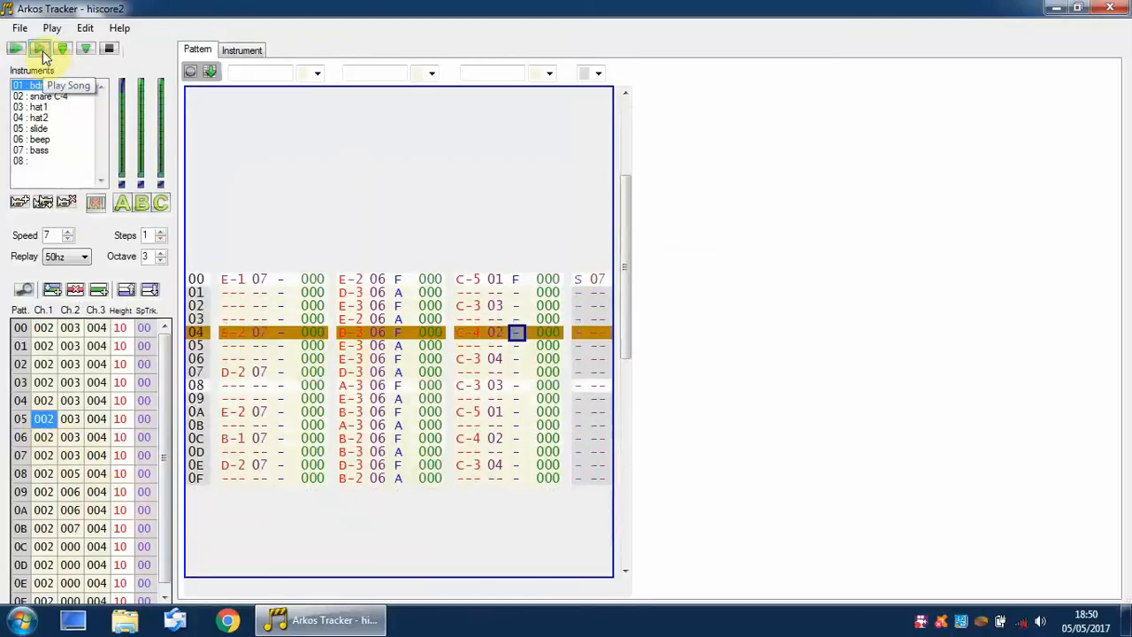
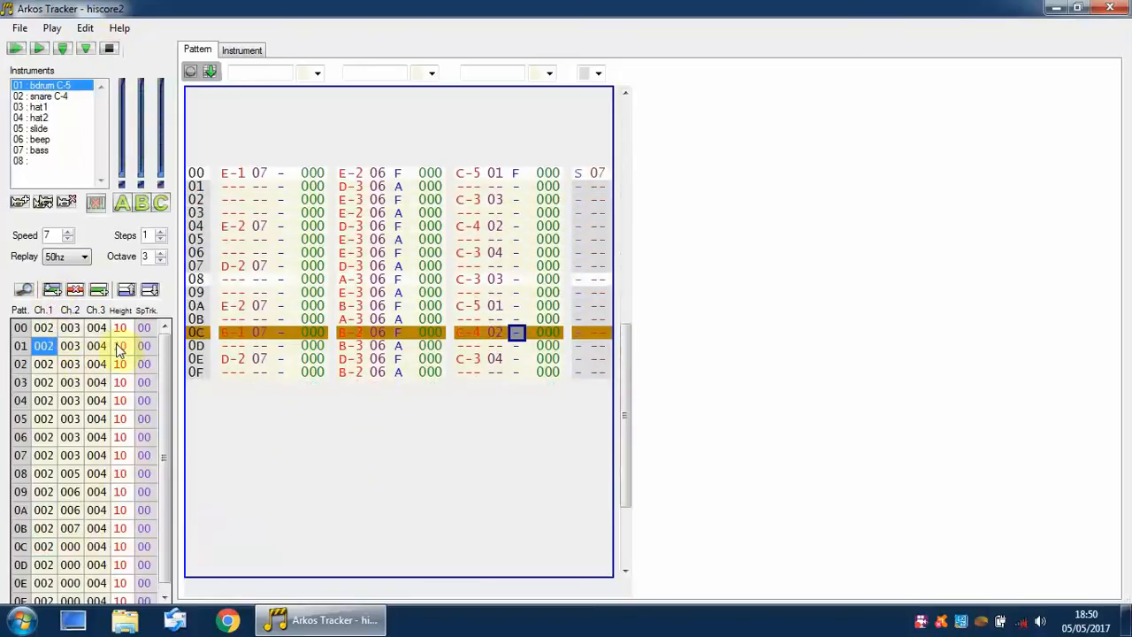
Delete all patterns from 01 onward so the pattern list contains only pattern 00
click(22, 334)
click(22, 344)
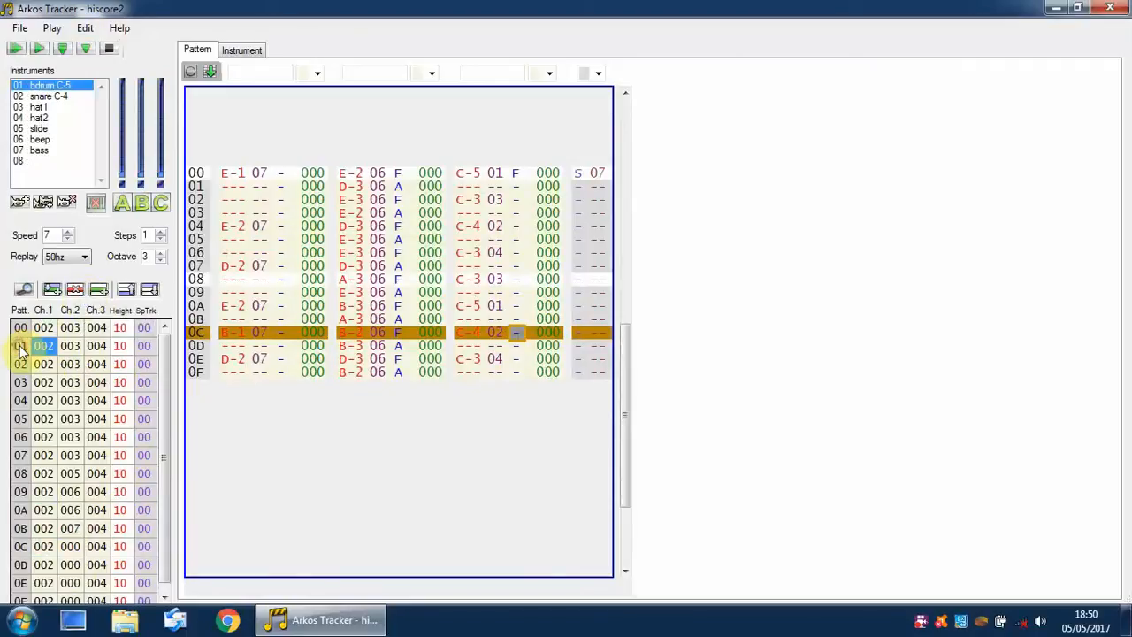
click(77, 290)
click(77, 290)
click(78, 290)
click(77, 290)
click(77, 290)
click(78, 290)
click(77, 290)
click(78, 290)
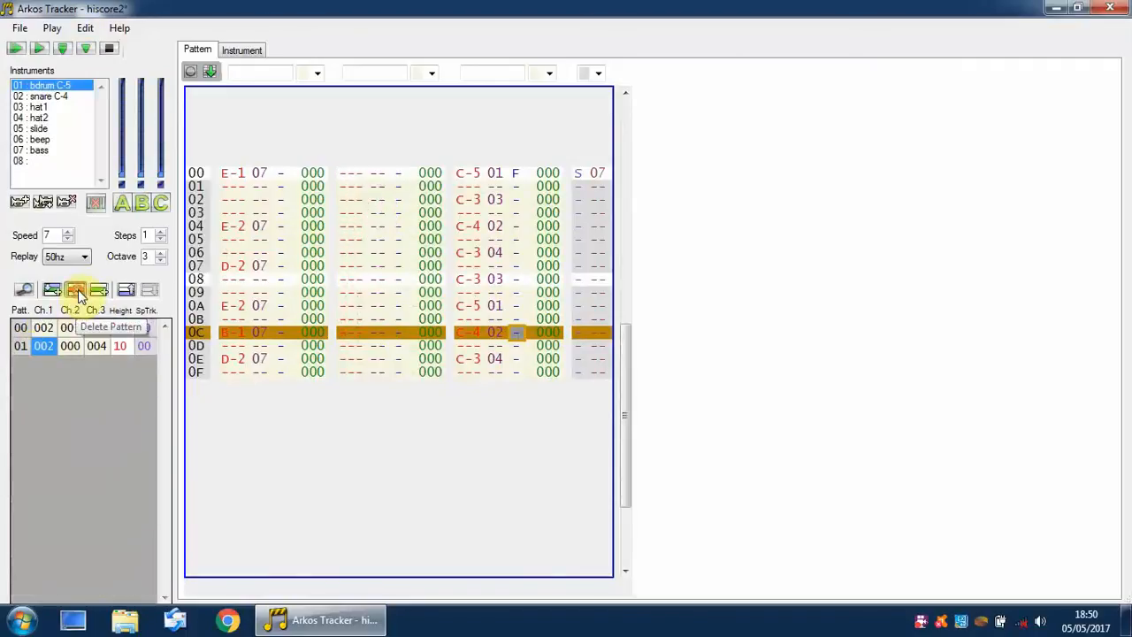
click(78, 289)
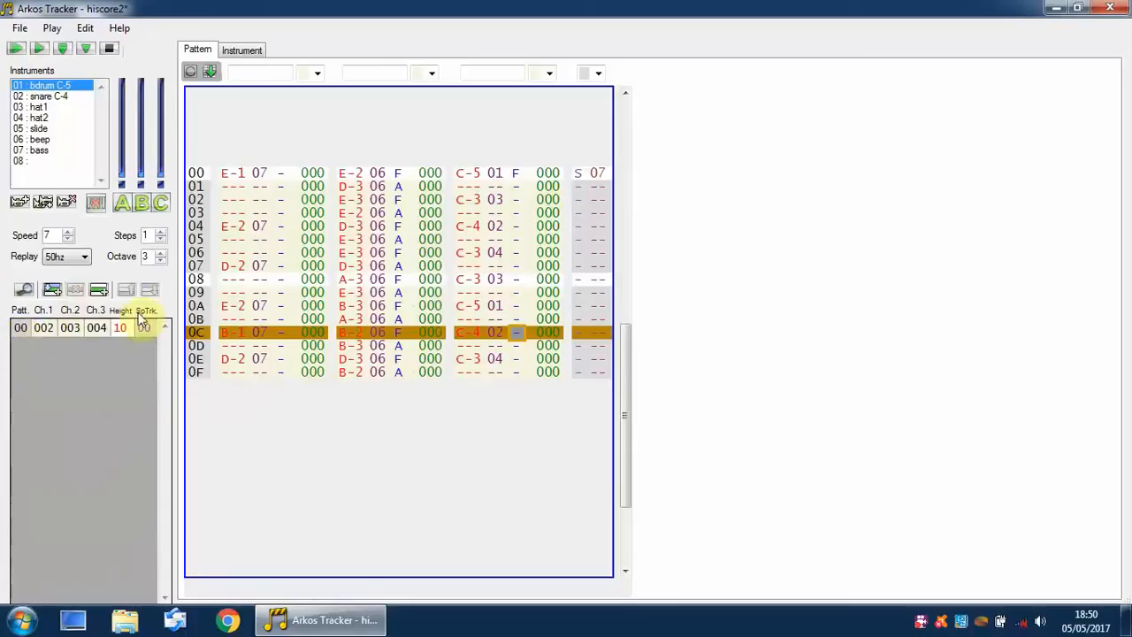
Play the song with pattern 00 as its only pattern, and stop playback
click(17, 49)
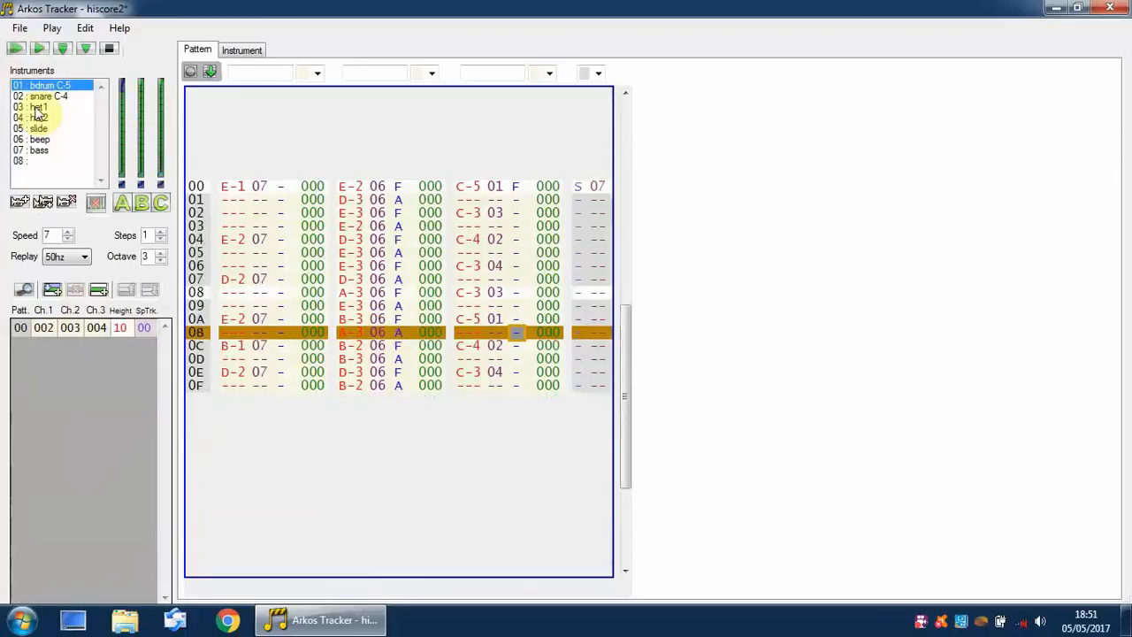
click(110, 48)
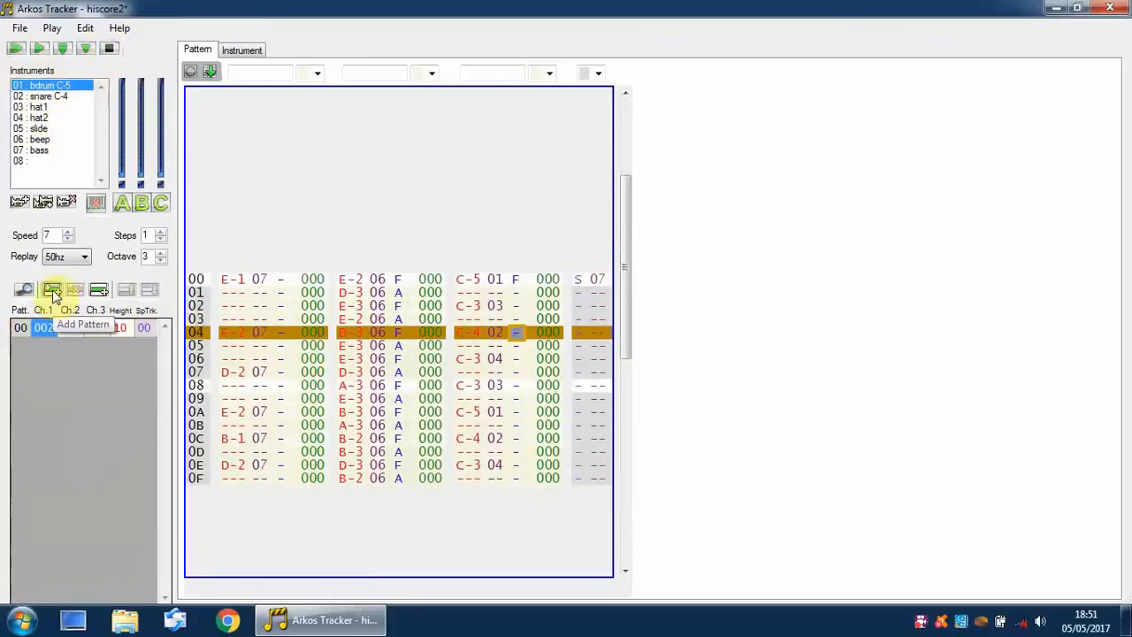
Add repeats of pattern 00 as patterns 01 to 03, deleting the surplus pattern 04
click(52, 294)
click(52, 295)
click(52, 295)
click(52, 295)
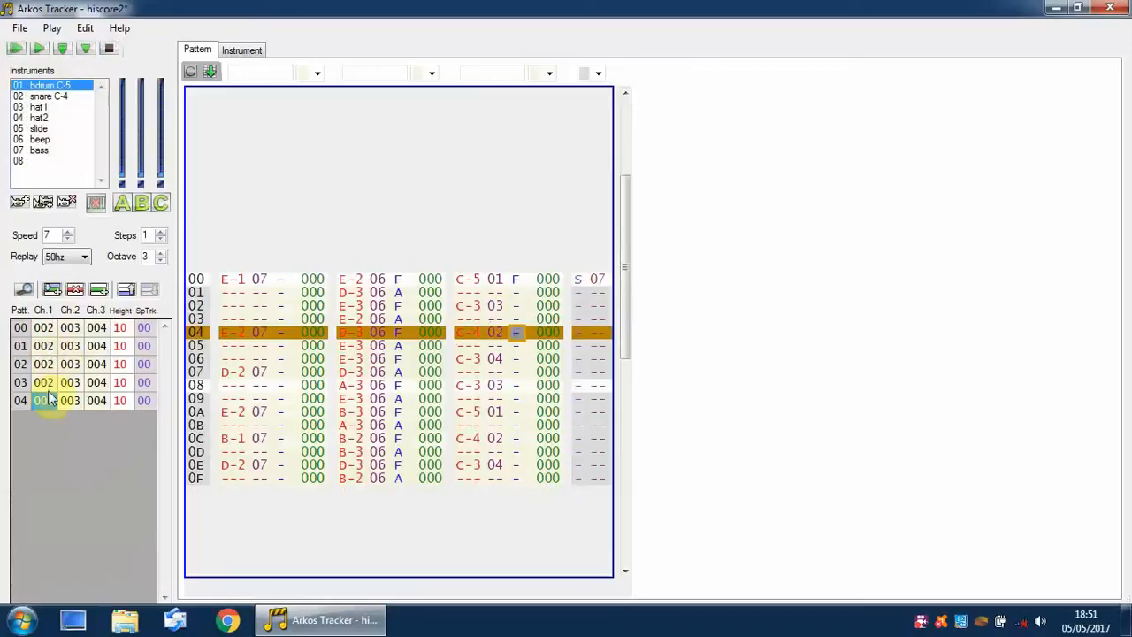
click(76, 292)
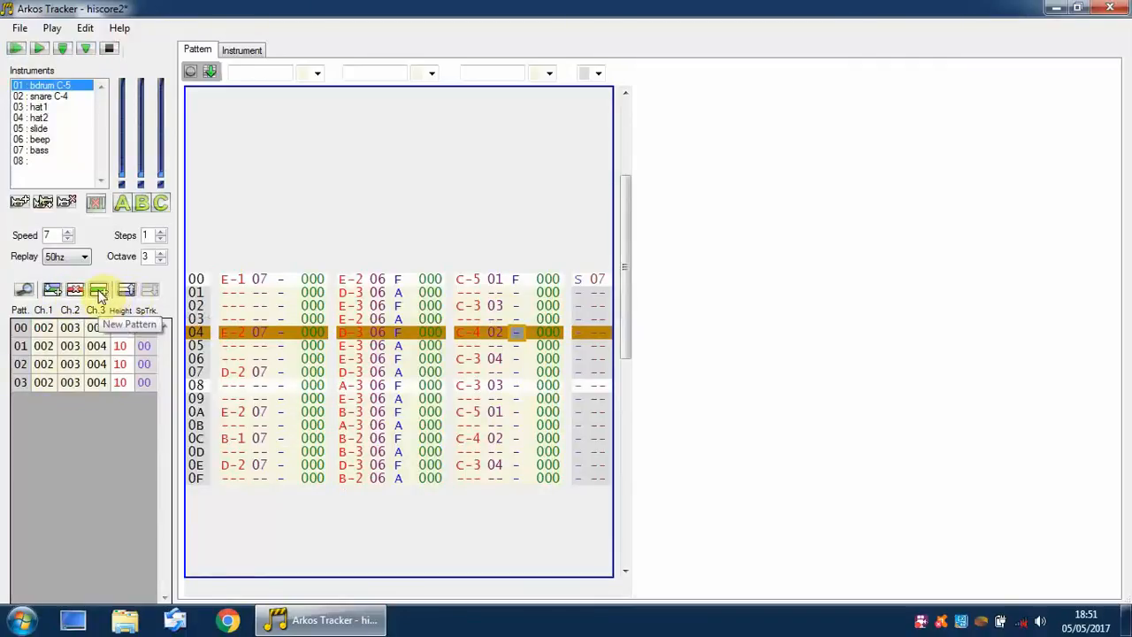
Create a new empty pattern after pattern 03 and delete it again
click(99, 297)
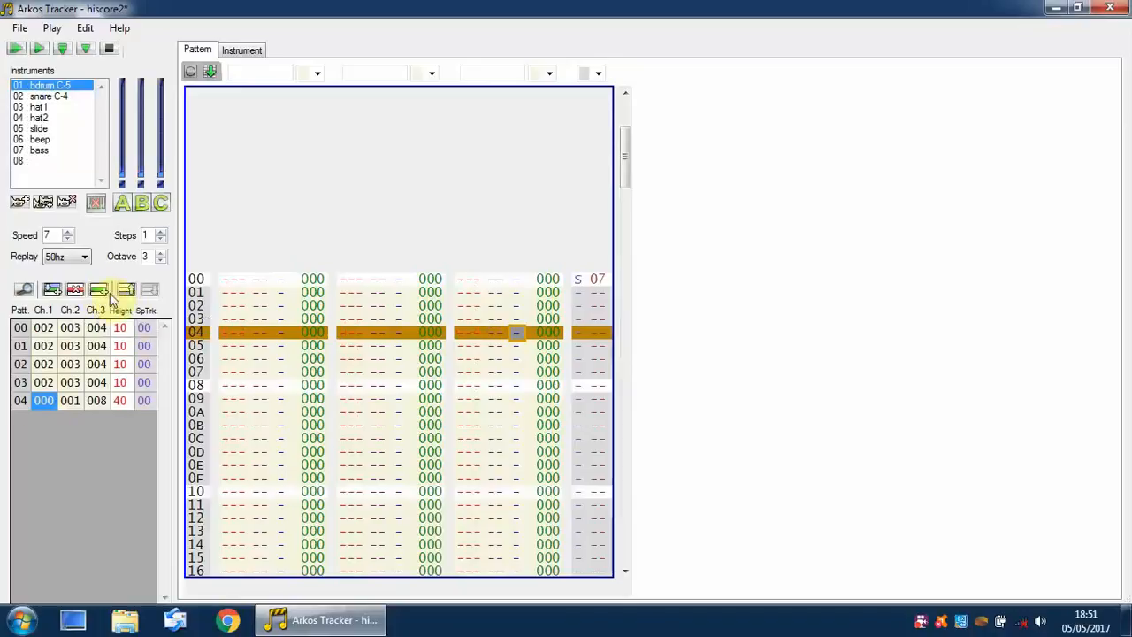
click(76, 294)
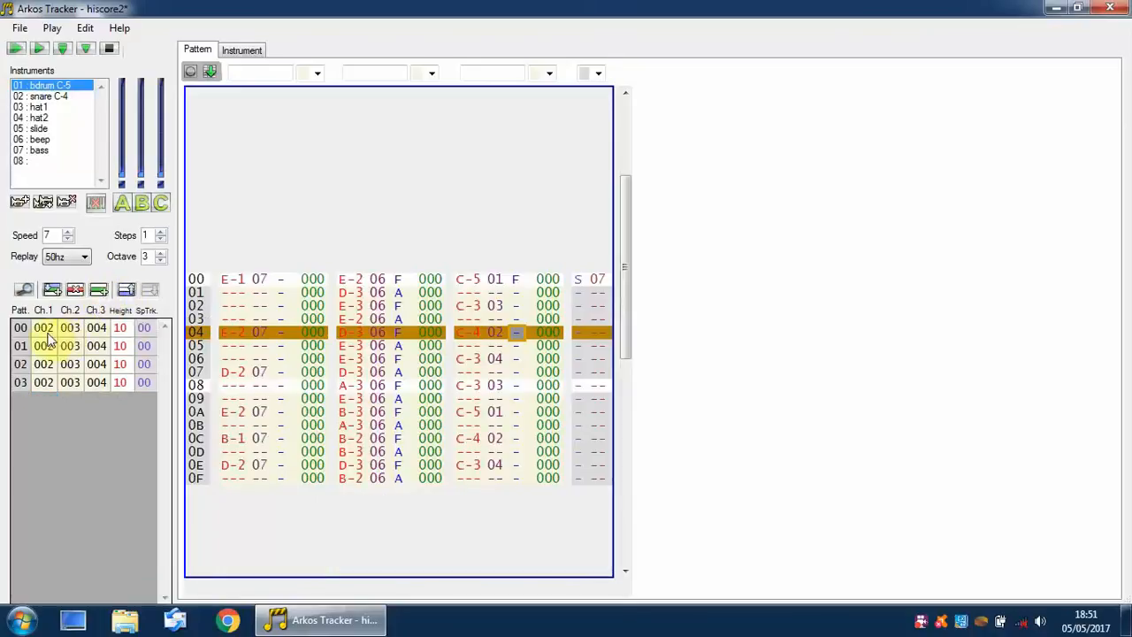
Assign track 000 to channel 3 of patterns 02 and 03 in the pattern list
click(46, 328)
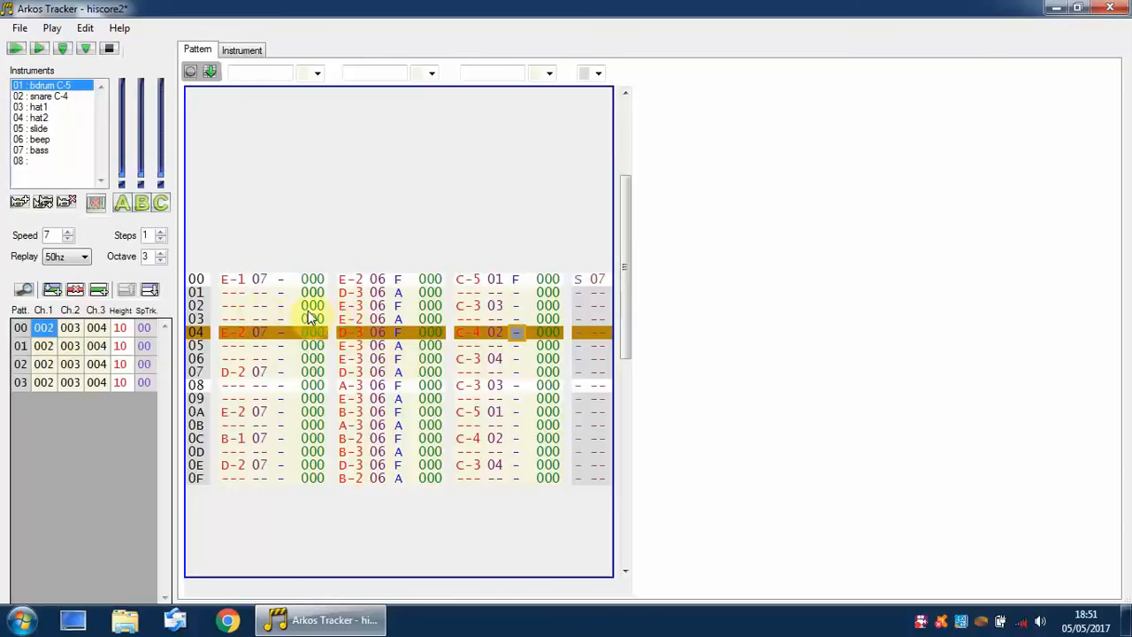
click(45, 363)
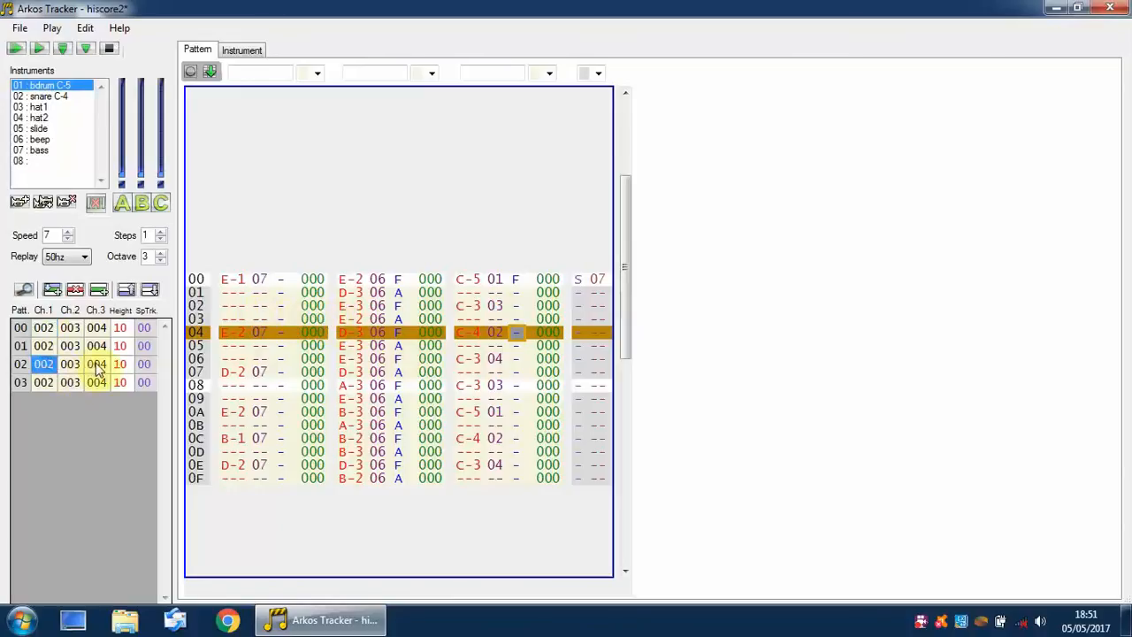
click(98, 366)
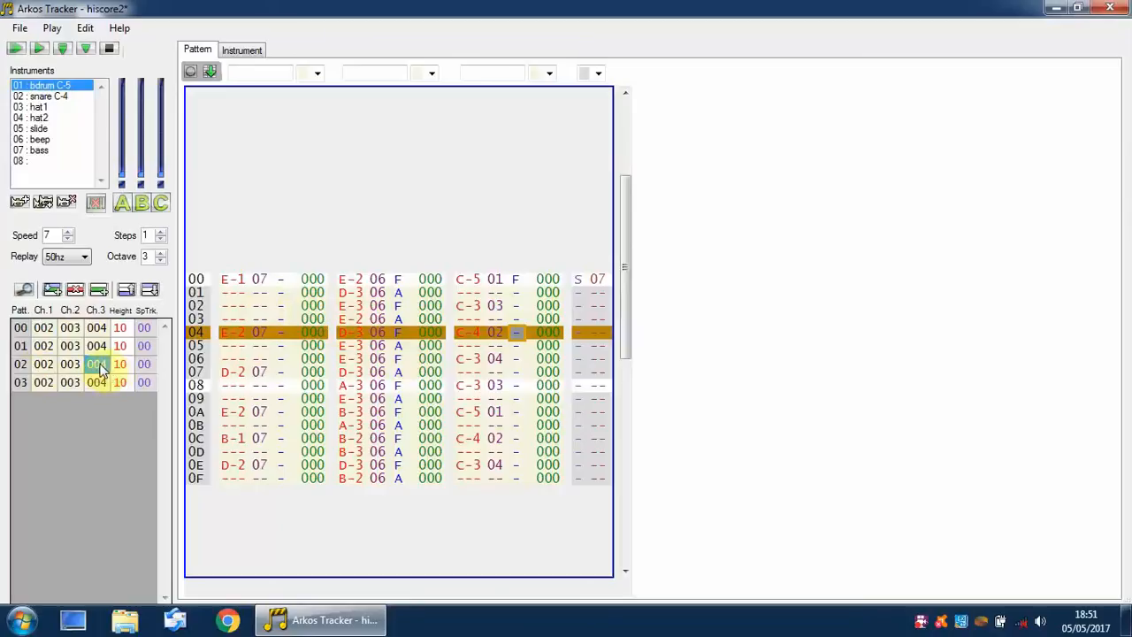
text(0)
key(Down)
text(0)
key(Up)
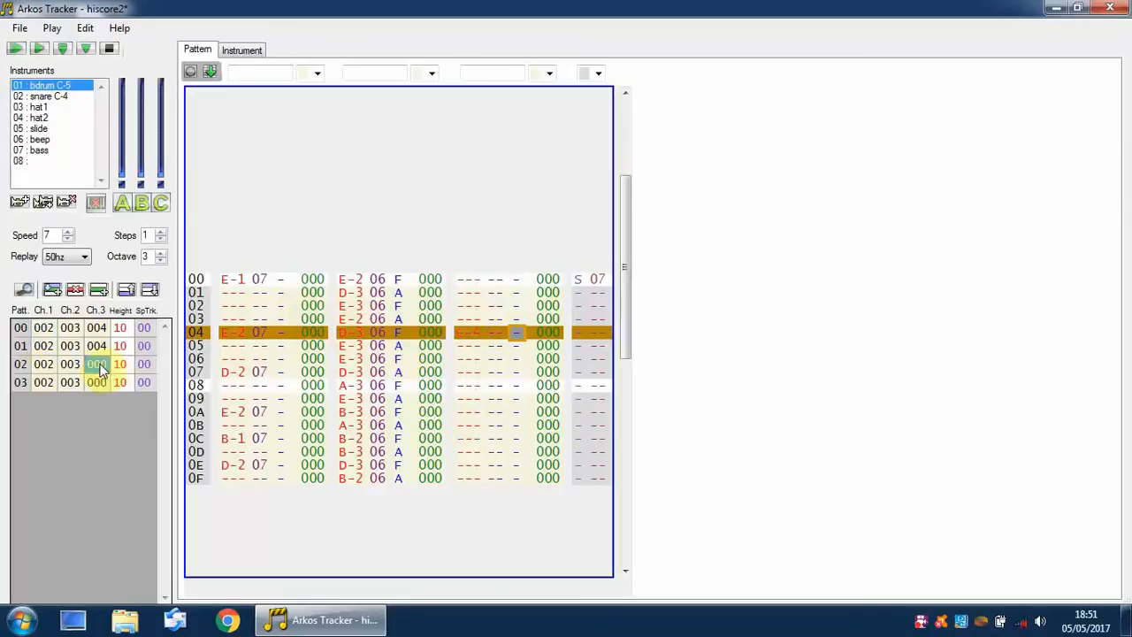
Play the four-pattern song from pattern 00 and stop playback
click(42, 327)
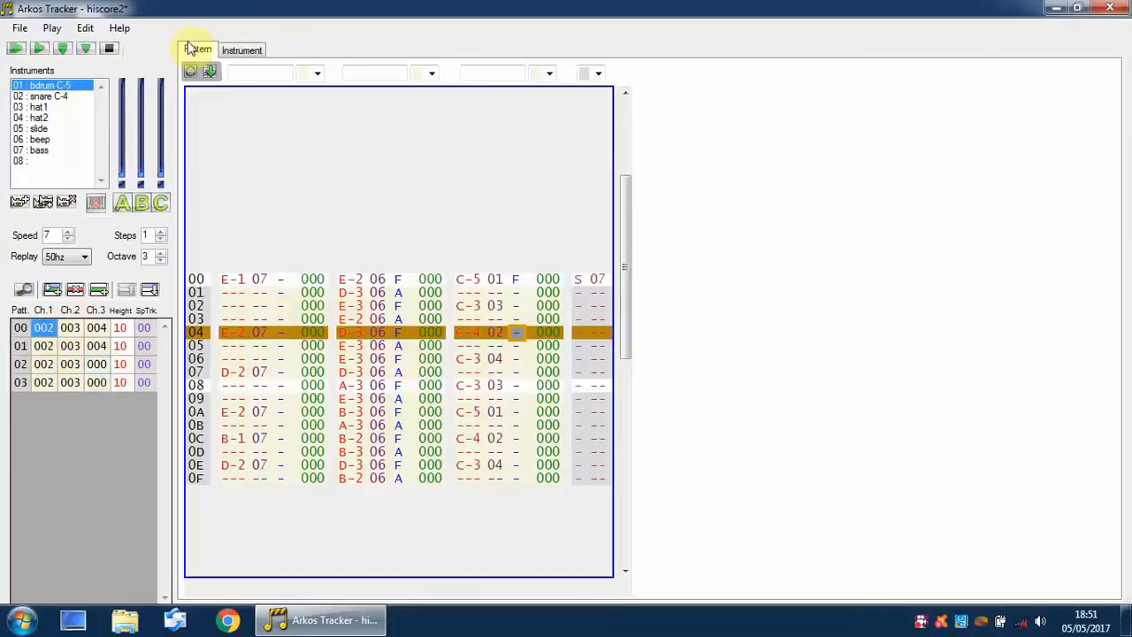
click(15, 48)
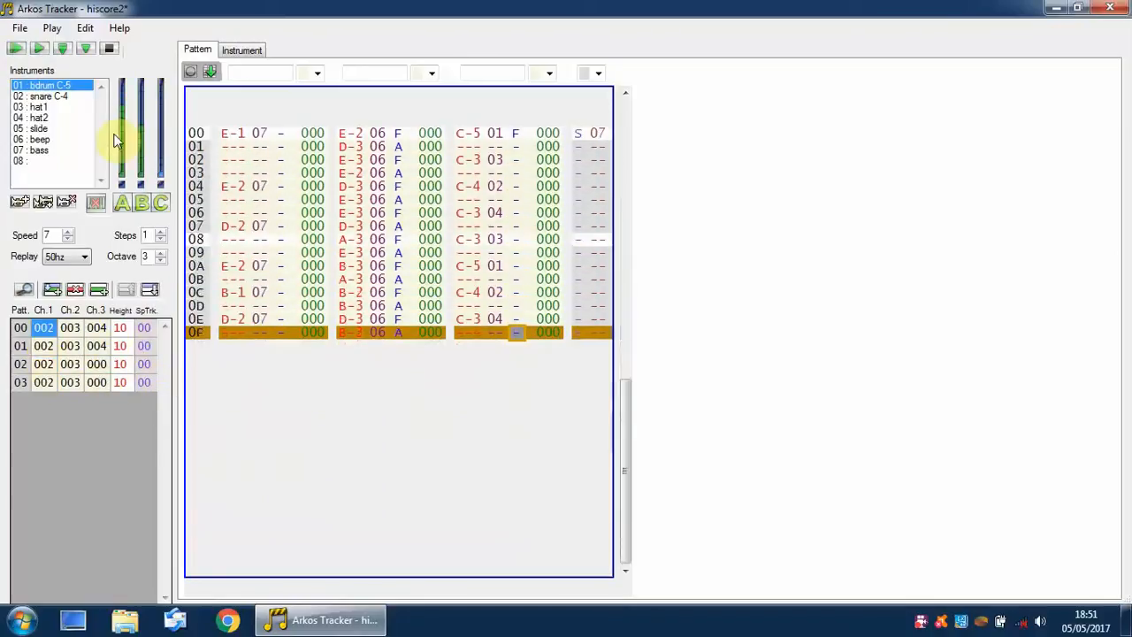
click(110, 50)
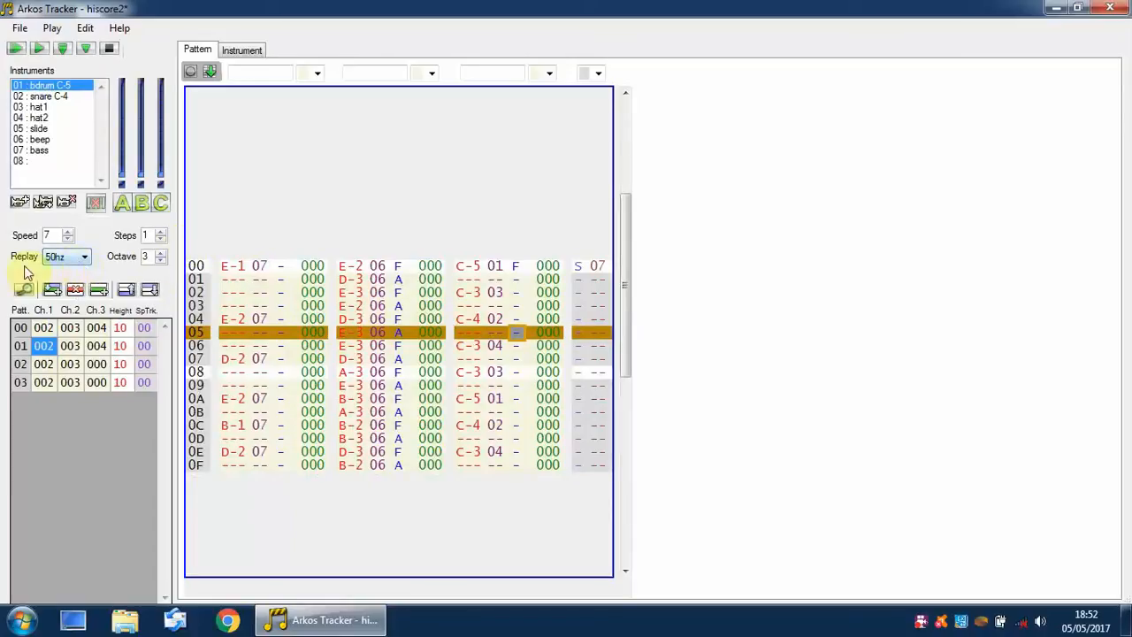
Examine the available replay rates and the song speed setting
click(89, 256)
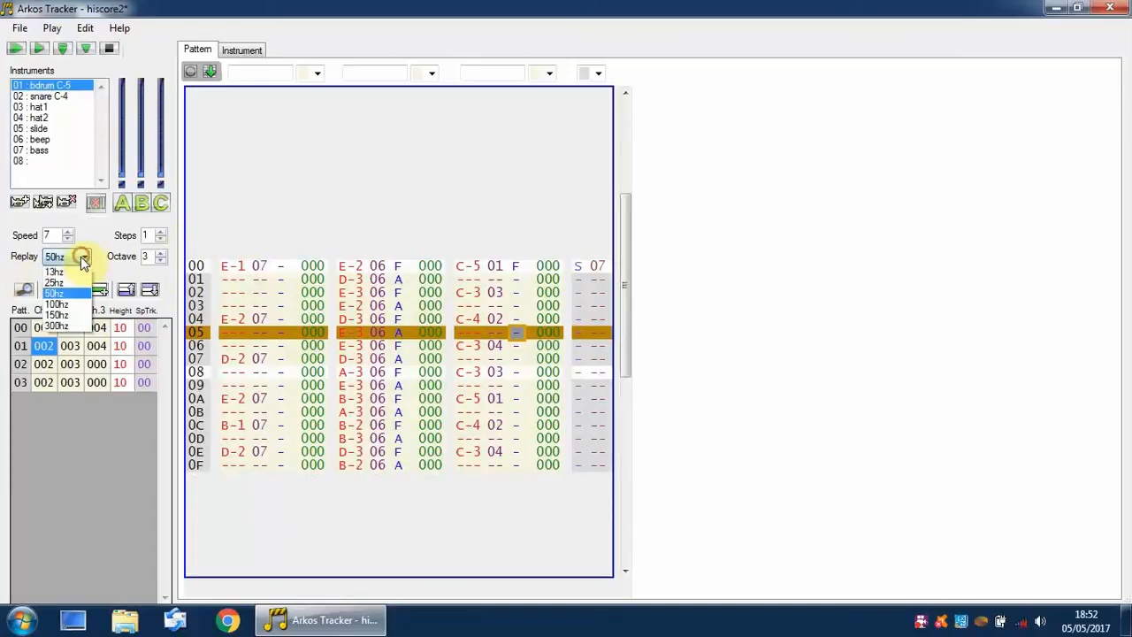
click(81, 257)
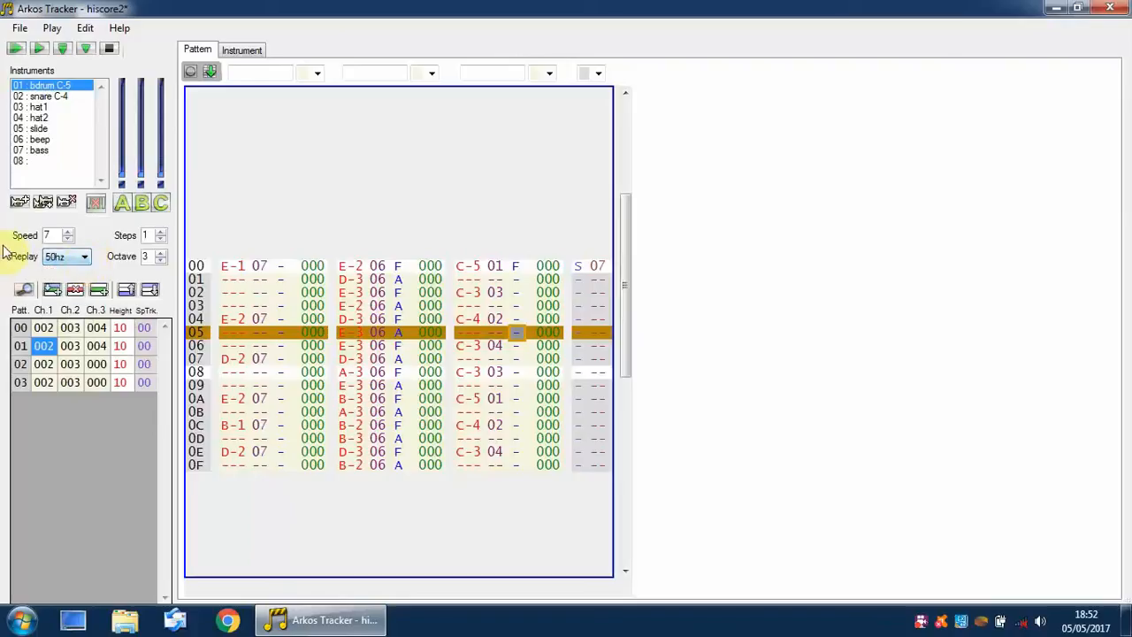
click(53, 233)
In edit mode, set the row 00 speed in pattern 01's special track to 05, and play the song to hear it
click(594, 265)
key(space)
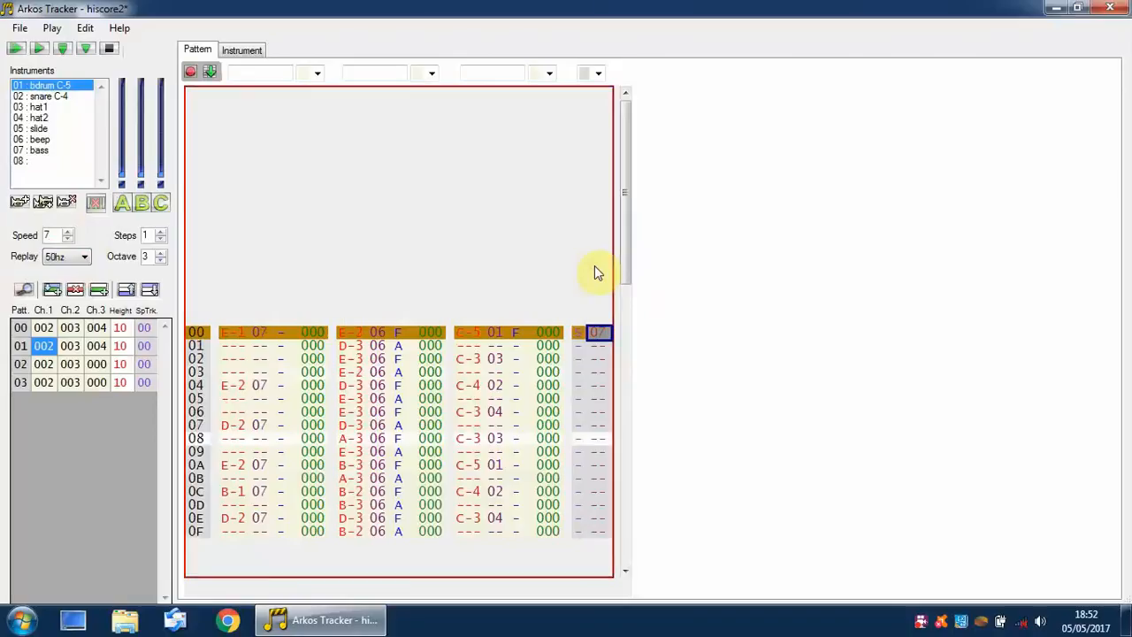
text(5)
click(232, 347)
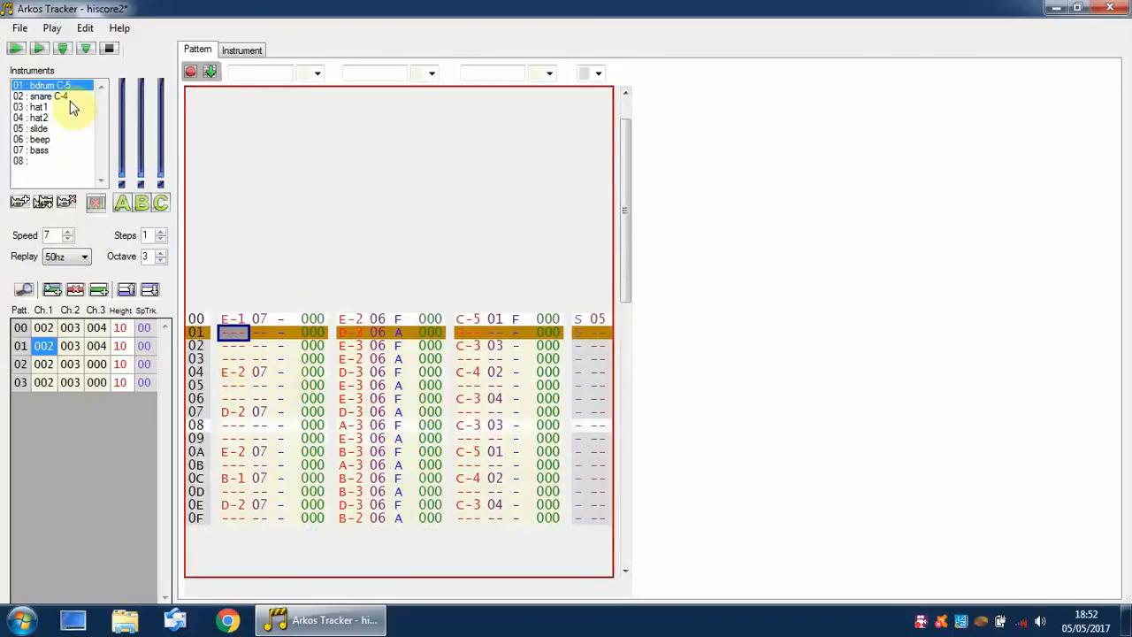
click(14, 50)
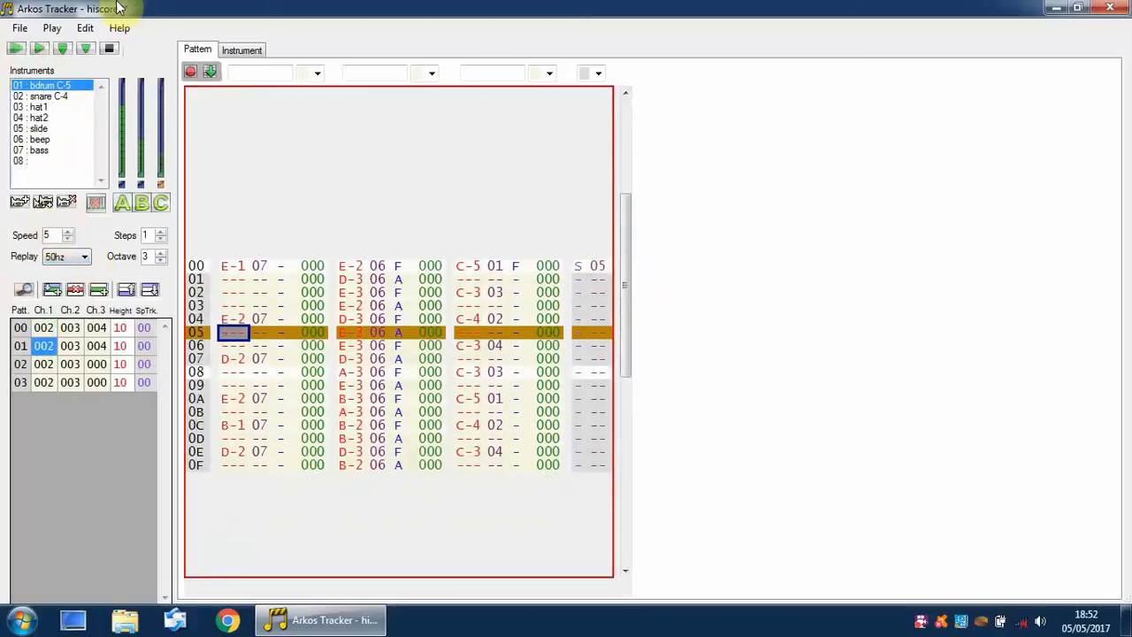
click(108, 49)
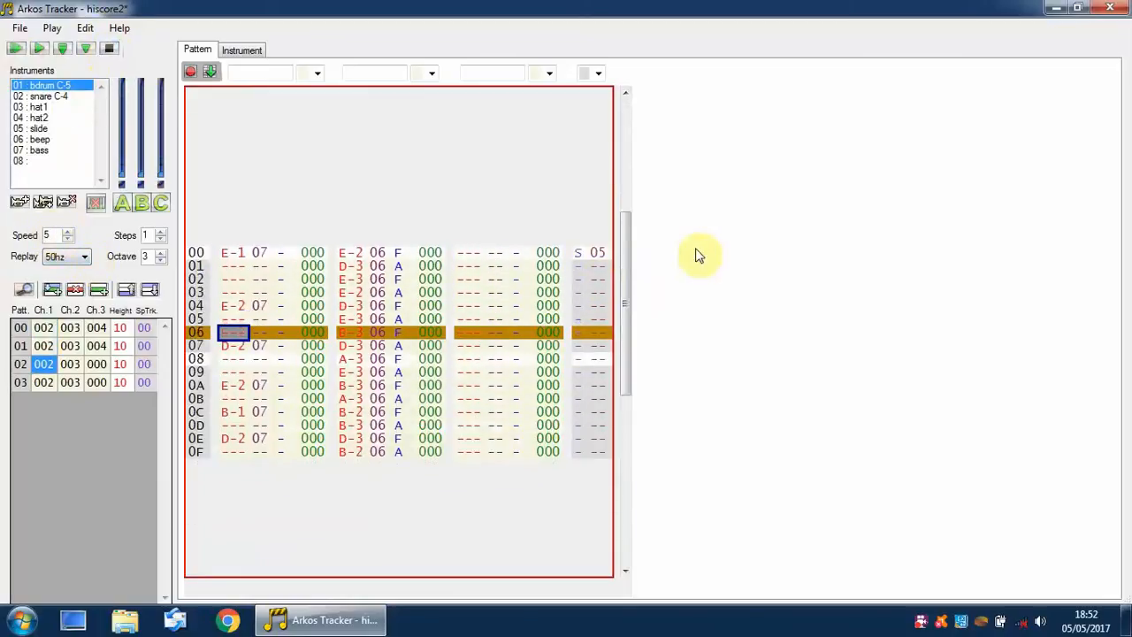
Set the row 00 speed in the special track back to 07, play the song from pattern 00, and stop it
click(596, 253)
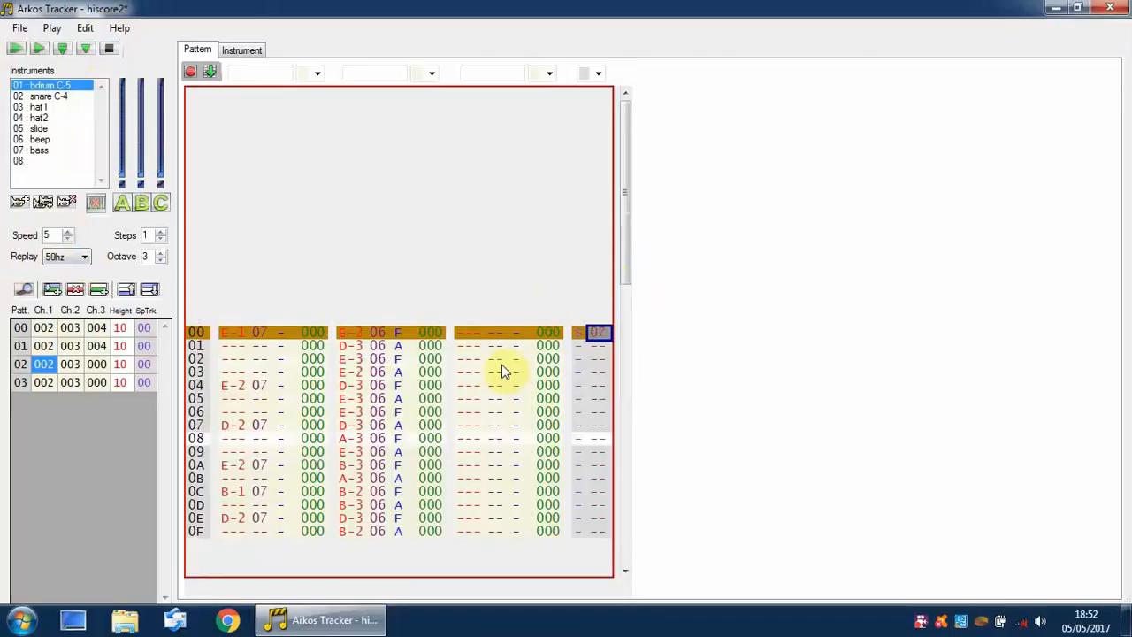
click(469, 335)
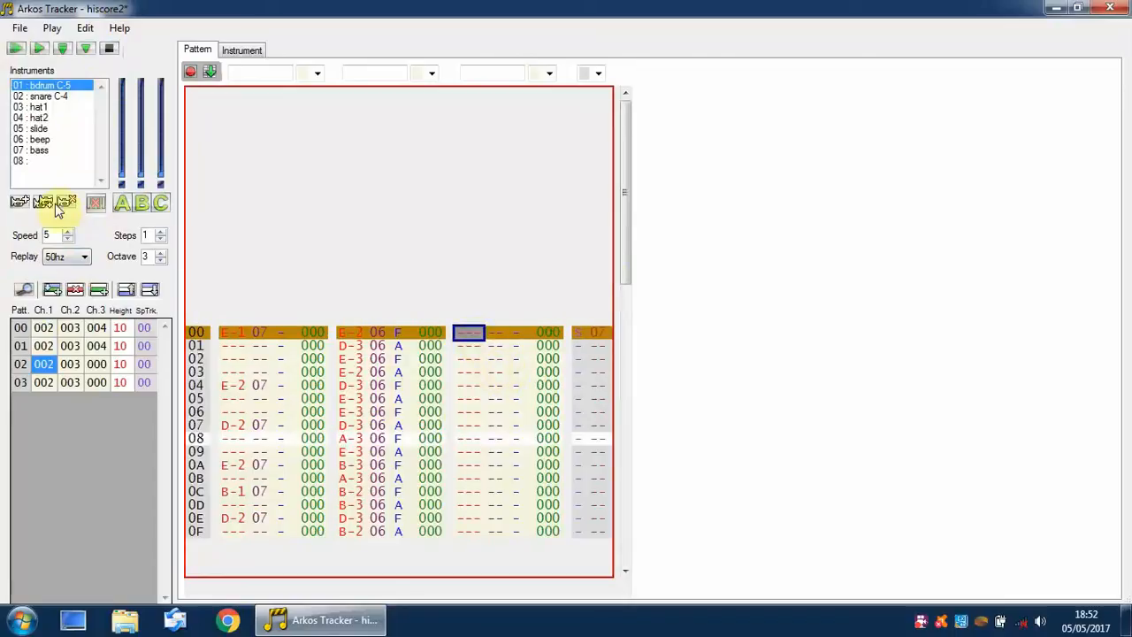
click(16, 49)
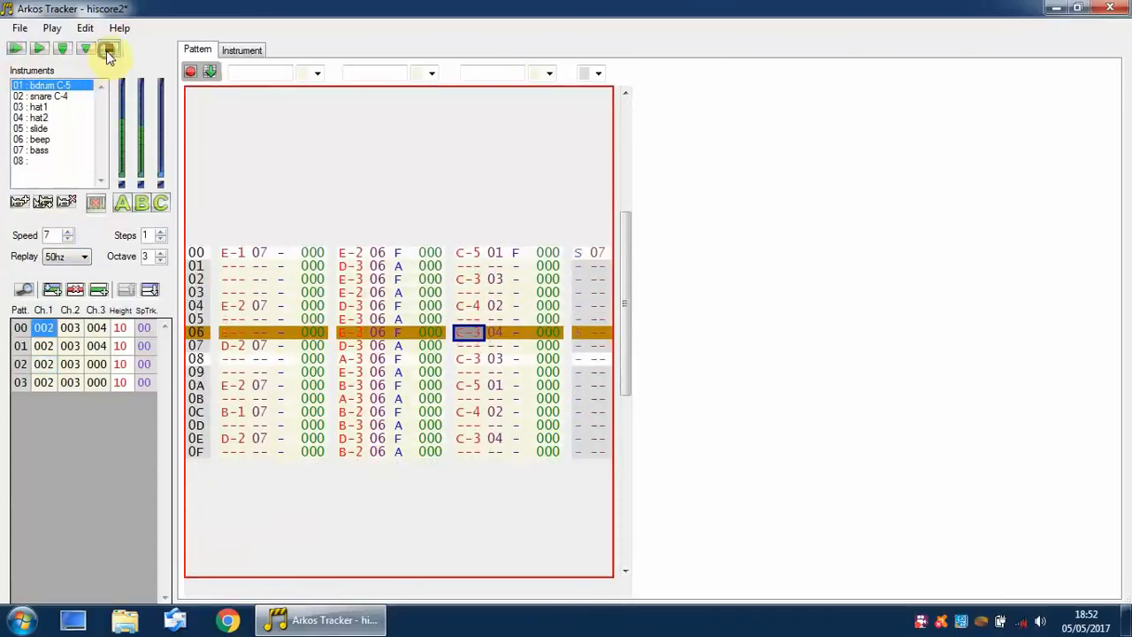
click(109, 49)
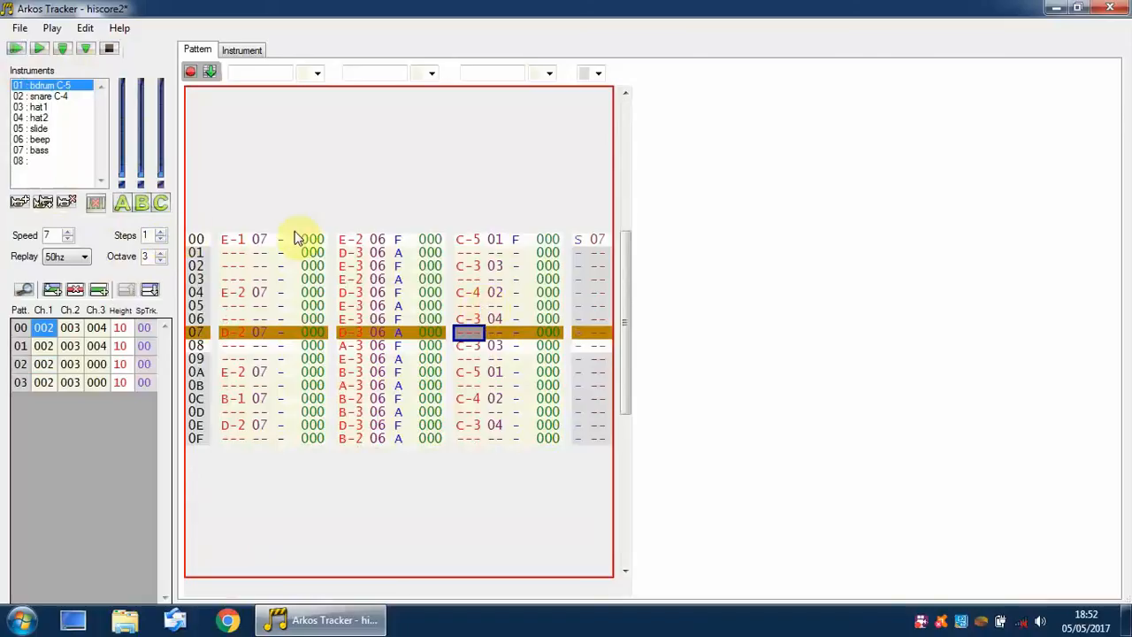
click(233, 239)
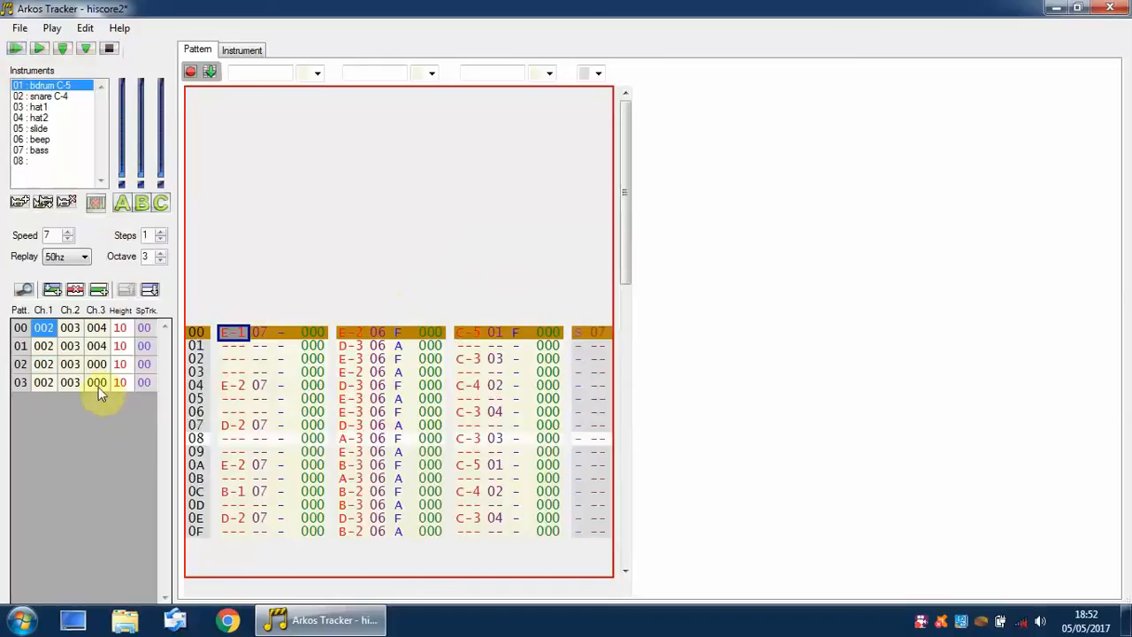
In channel 3 of pattern 02, enter F-4 notes with instrument 01 on rows 00 to 04, and change row 00 to C-4
click(96, 364)
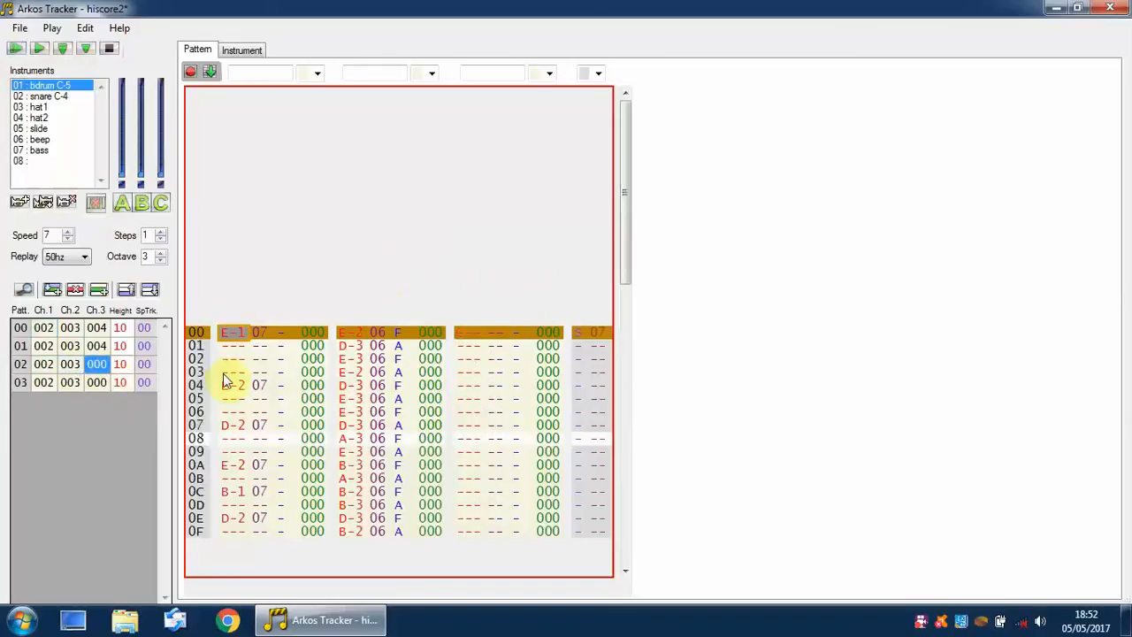
click(462, 331)
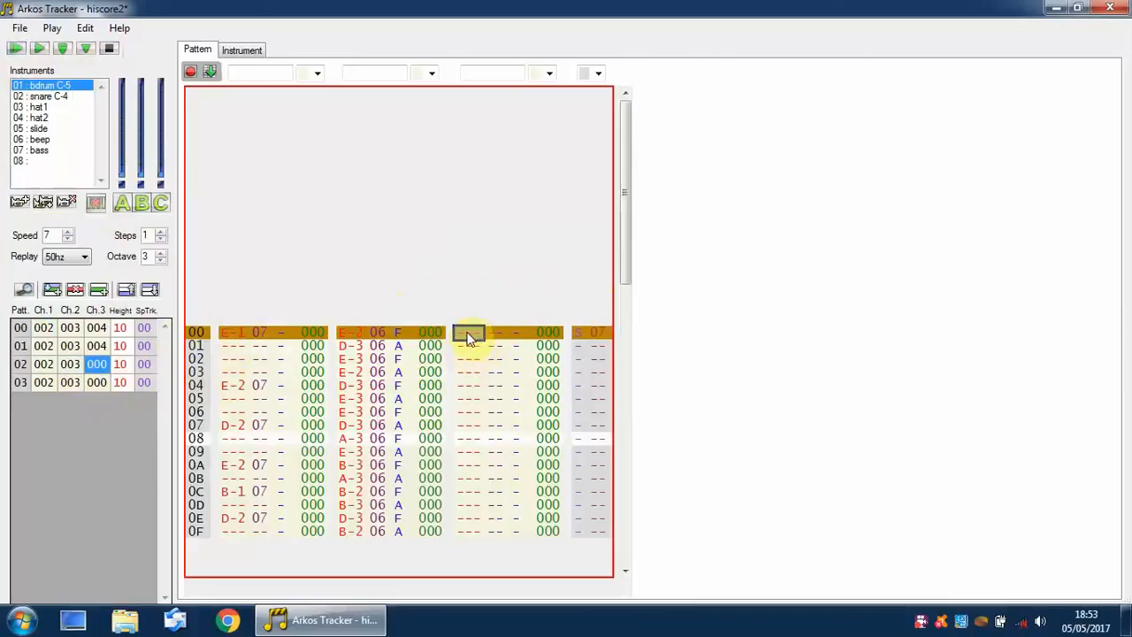
key(r)
key(r)
key(r)
key(r)
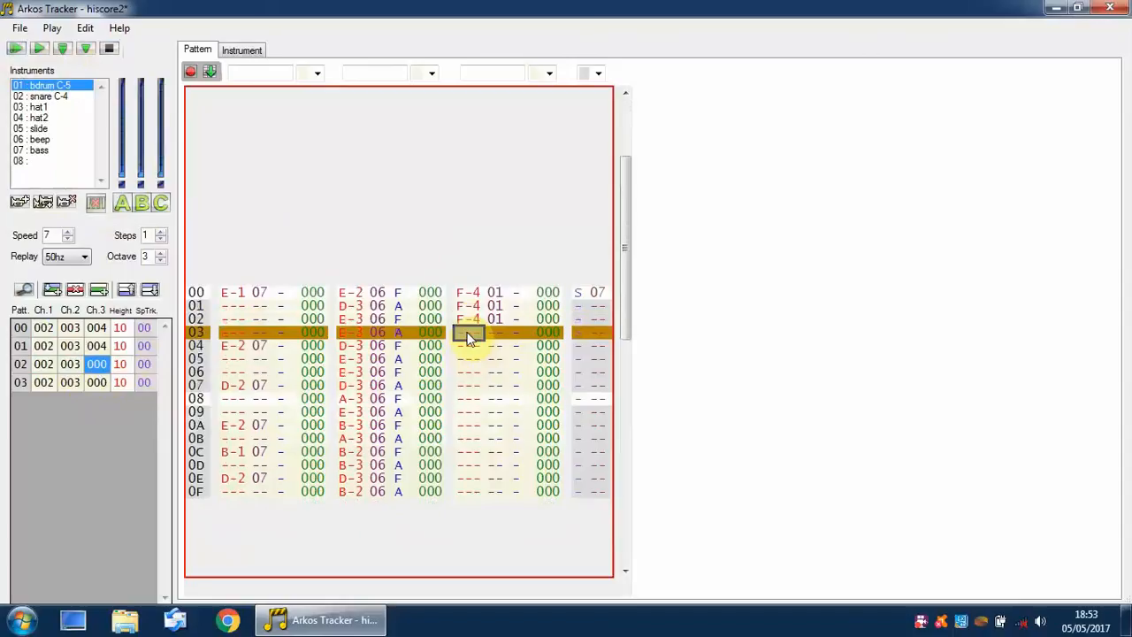
key(r)
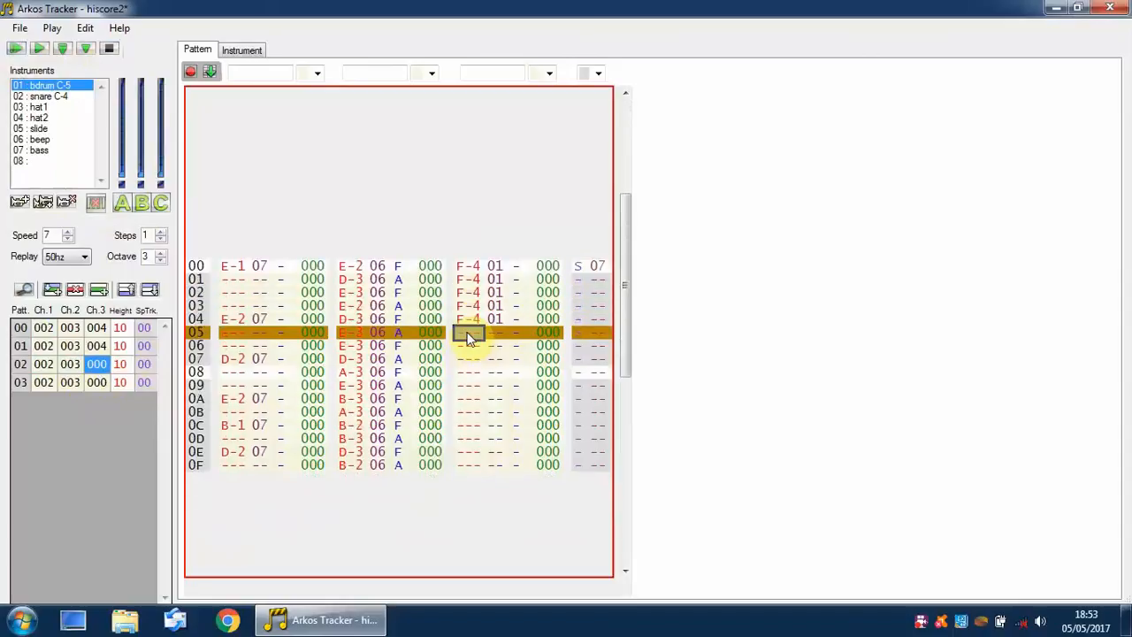
click(471, 271)
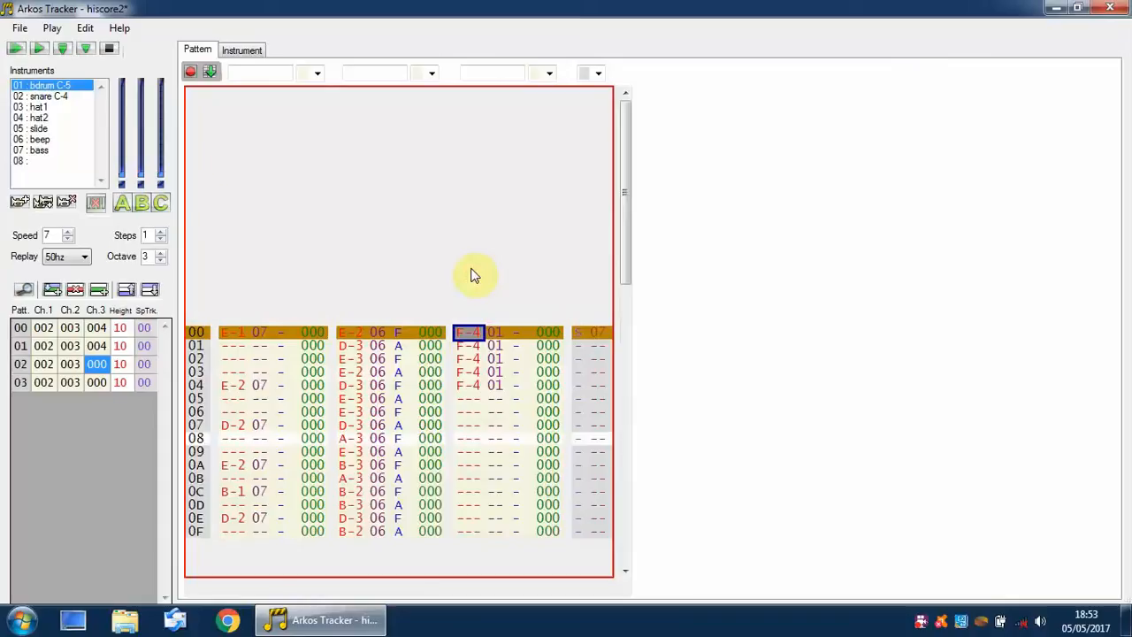
key(q)
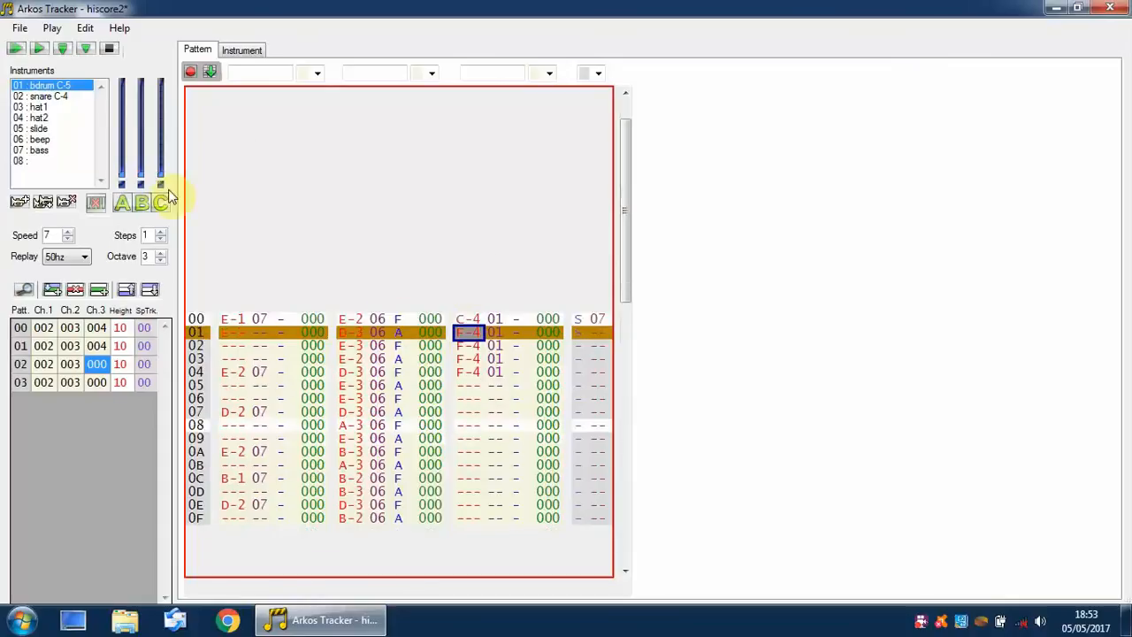
Set the octave to 4, enter C-5 on row 00 of channel 3, and delete the F-4 notes below it
click(162, 253)
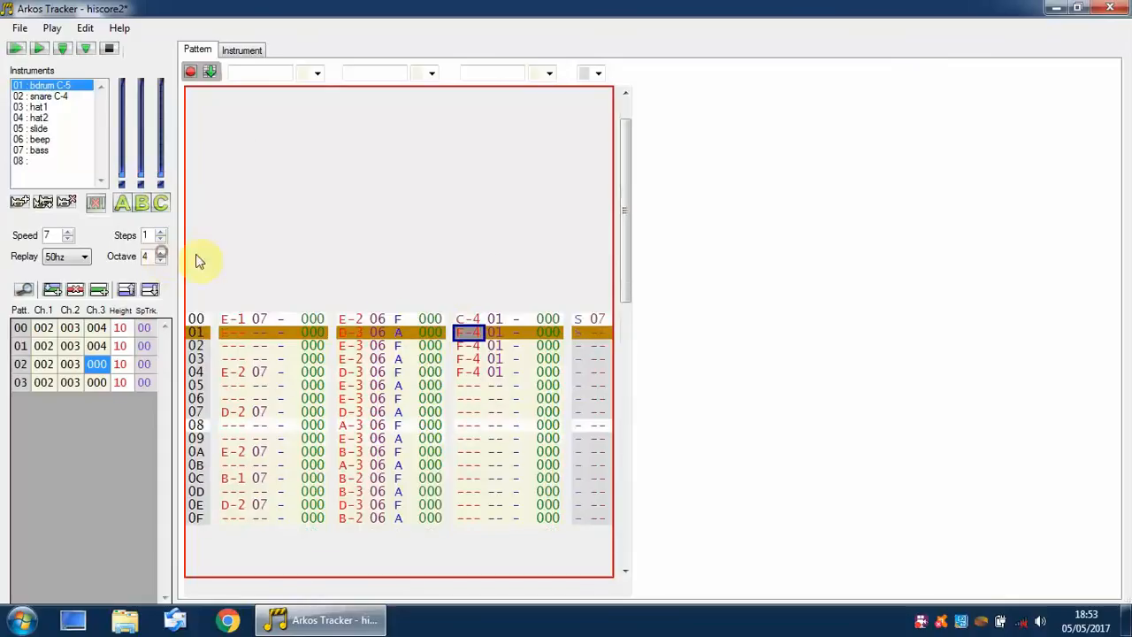
click(468, 318)
key(q)
key(Delete)
key(Delete)
key(Delete)
key(Delete)
Enter C-5 bass drum notes on consecutive rows 00 to 04 of channel 3
key(Up)
key(Up)
key(Up)
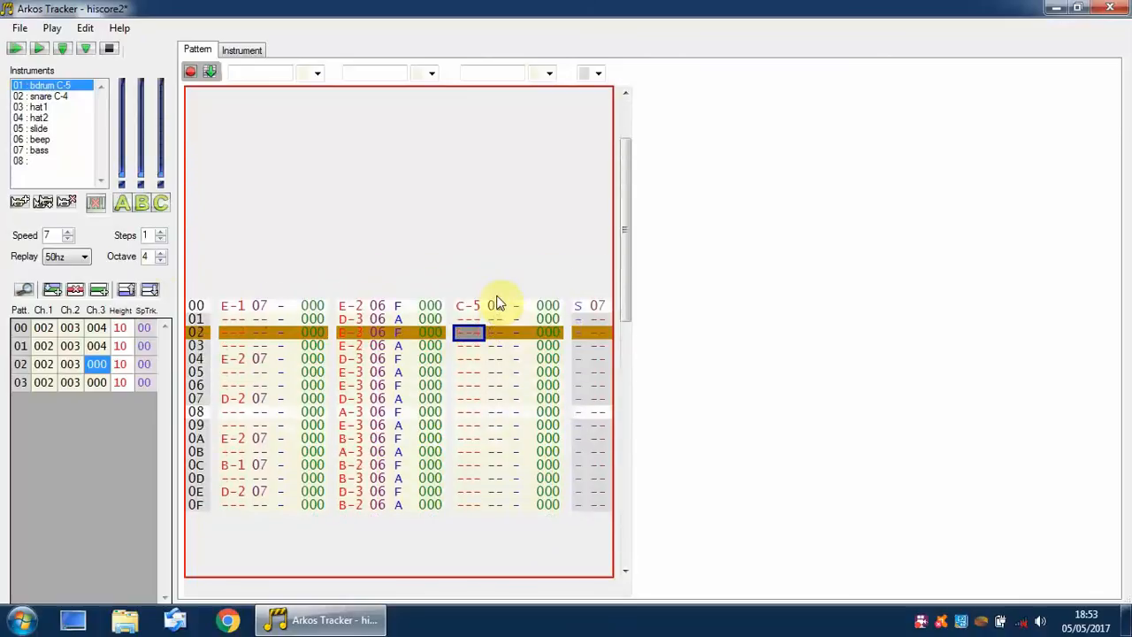
key(Up)
key(Up)
key(q)
key(q)
key(q)
key(q)
key(q)
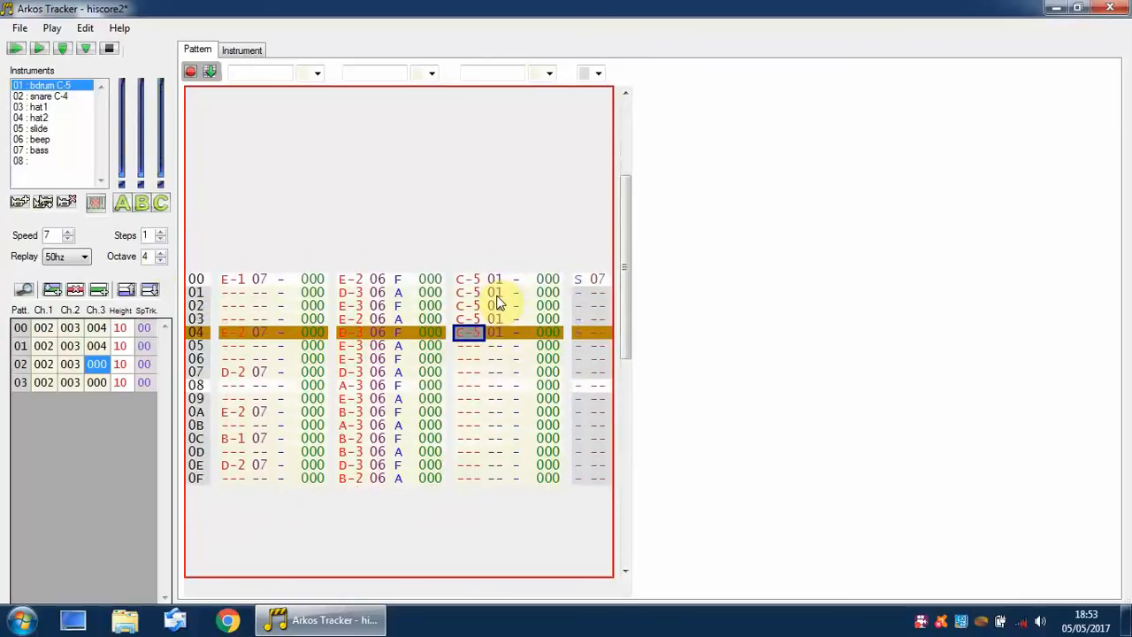
Delete the C-5 notes on rows 00 to 04 of channel 3
key(Up)
key(Up)
key(Up)
key(Up)
key(Delete)
key(Delete)
key(Delete)
key(Delete)
key(Delete)
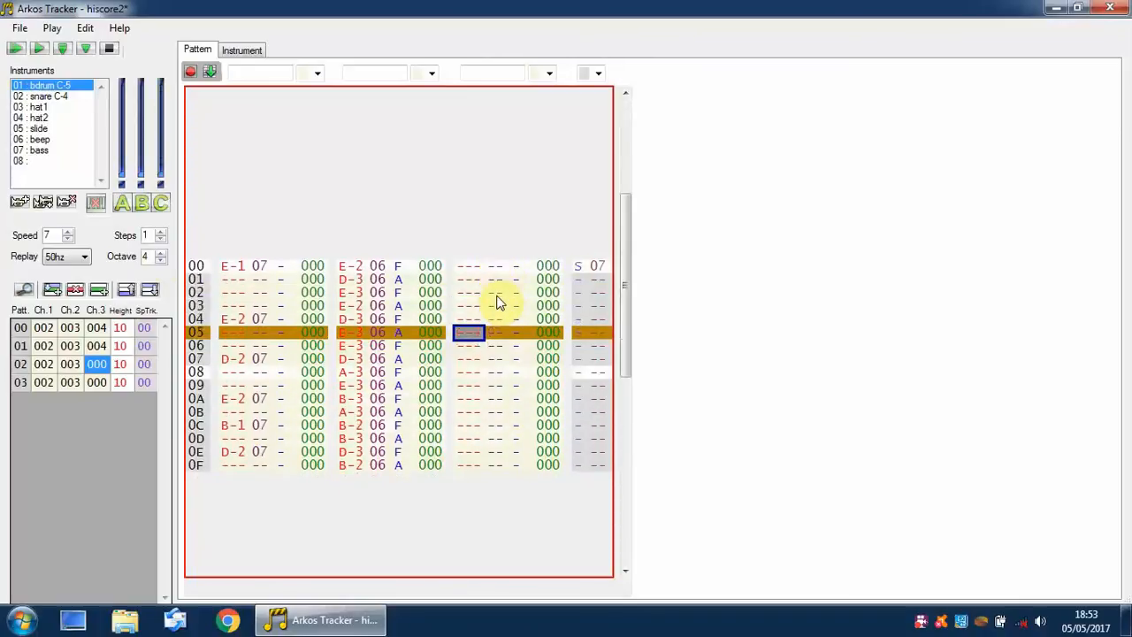
Set the edit steps to 2 and enter C-5 bass drum notes on every second row of channel 3, from 00 to 0E
key(Up)
key(Up)
key(Up)
key(Up)
key(Up)
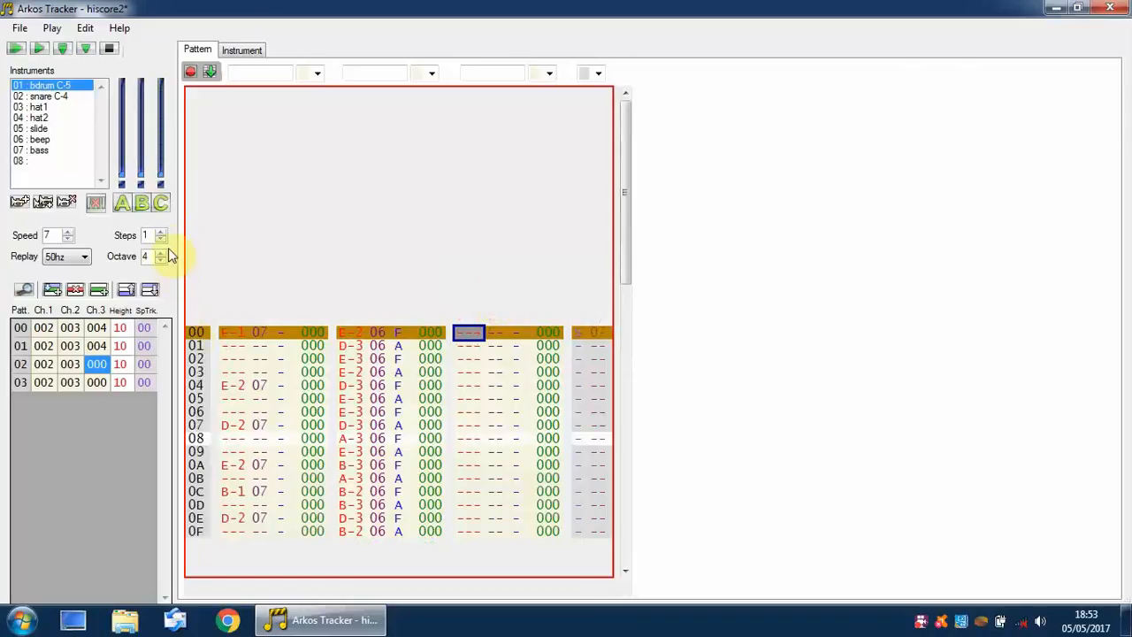
click(161, 232)
key(q)
key(q)
key(q)
key(q)
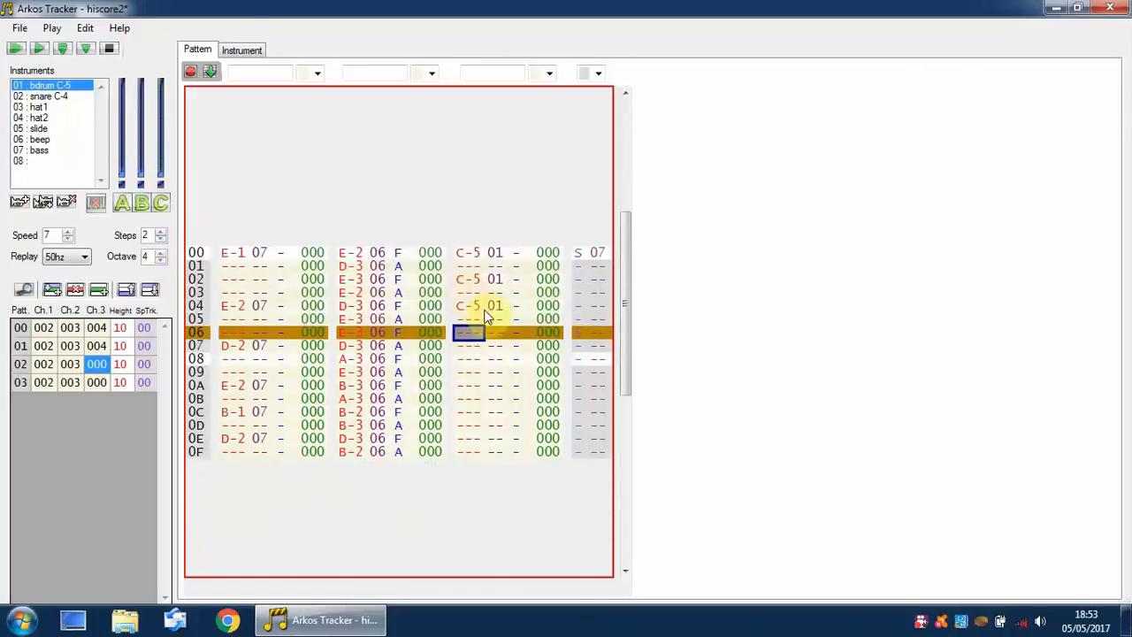
key(q)
key(q)
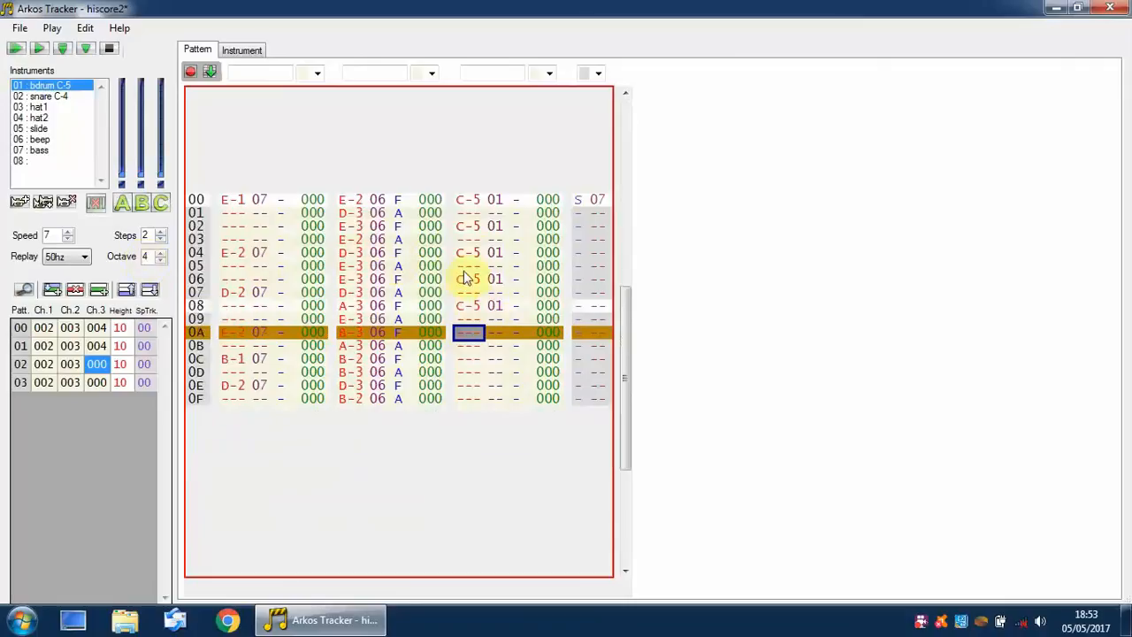
key(q)
key(q)
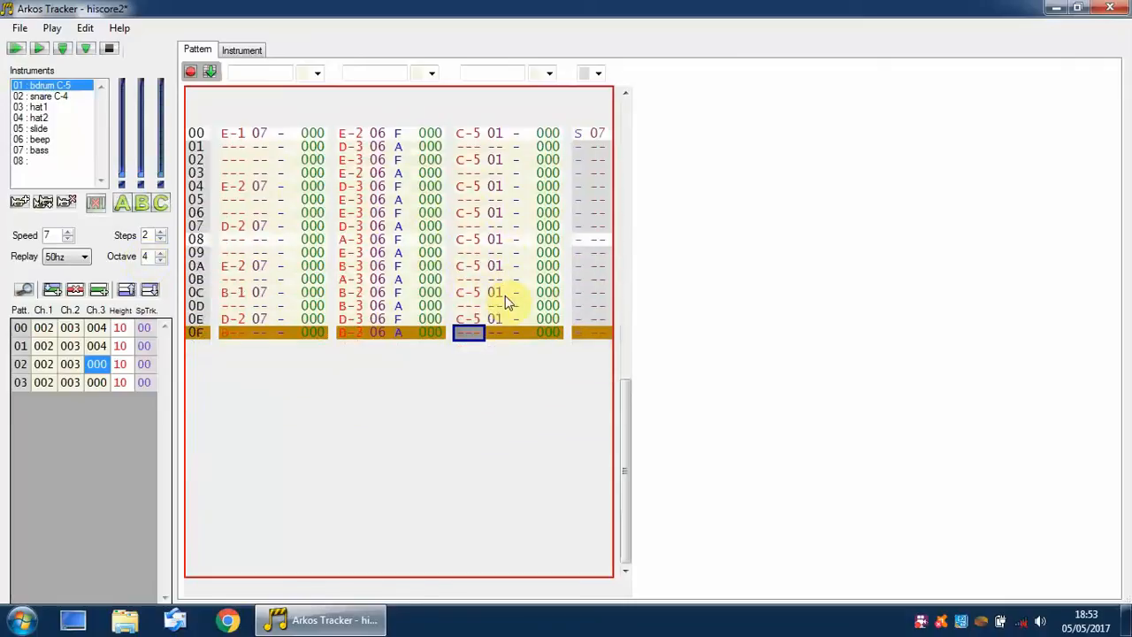
Play pattern 02 from row 00 to hear the evenly spaced bass drum, and stop playback
click(475, 136)
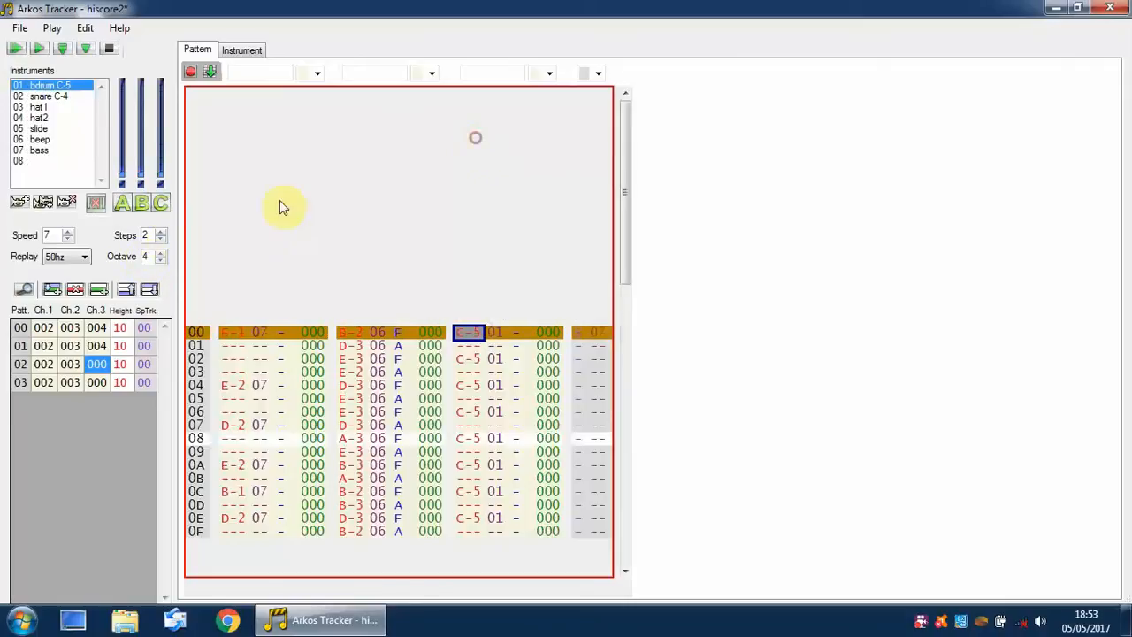
click(66, 49)
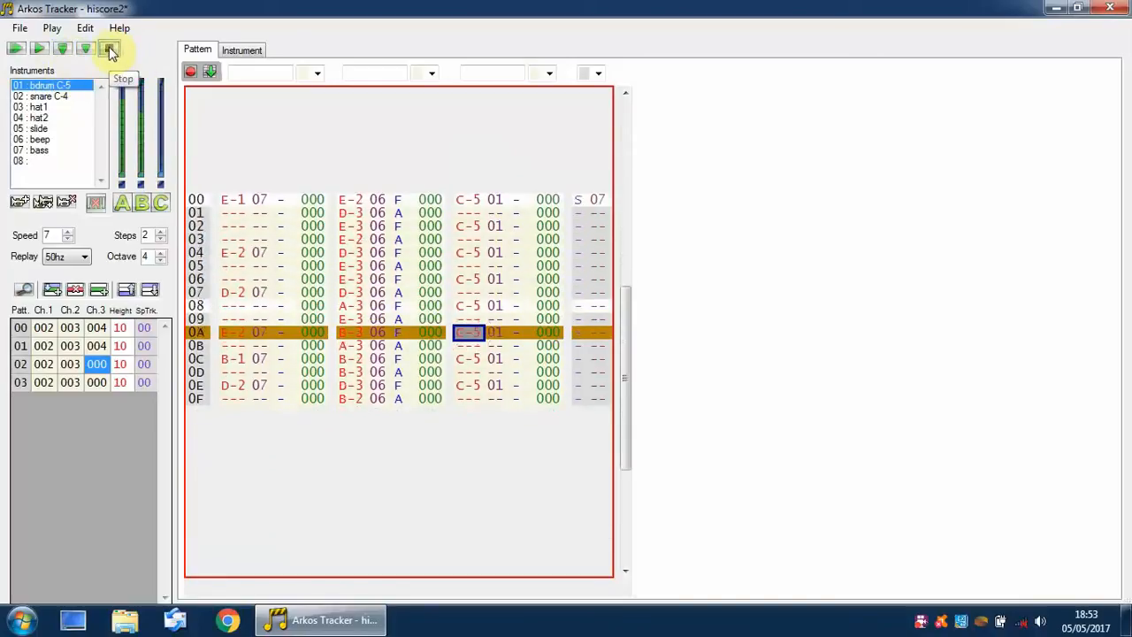
click(109, 50)
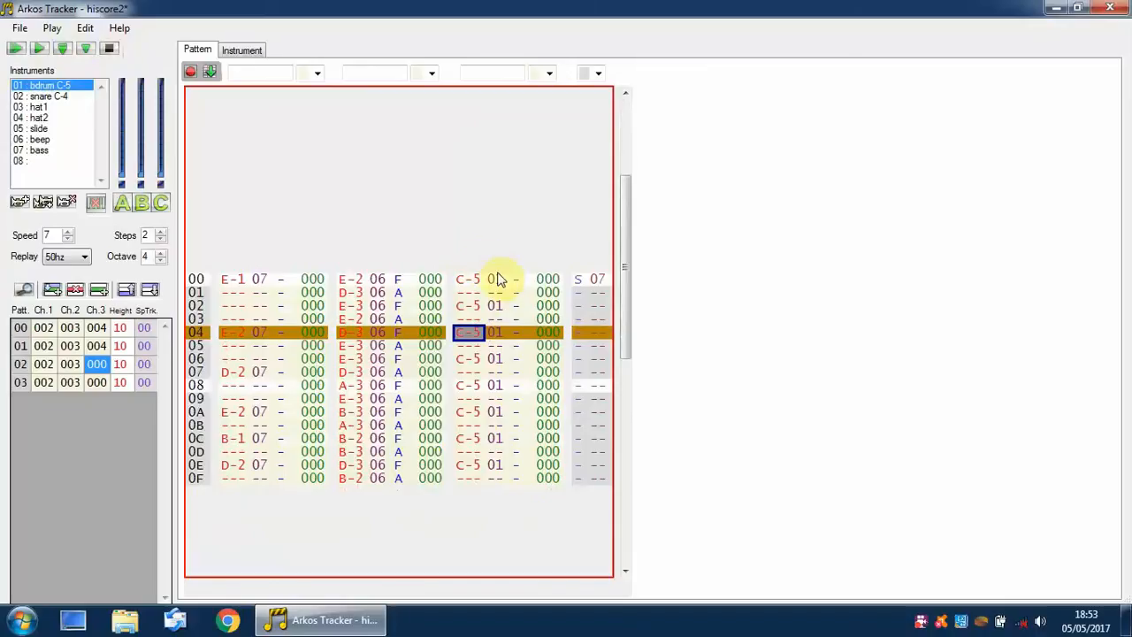
Delete all the bass drum notes from channel 3 of pattern 02
click(468, 278)
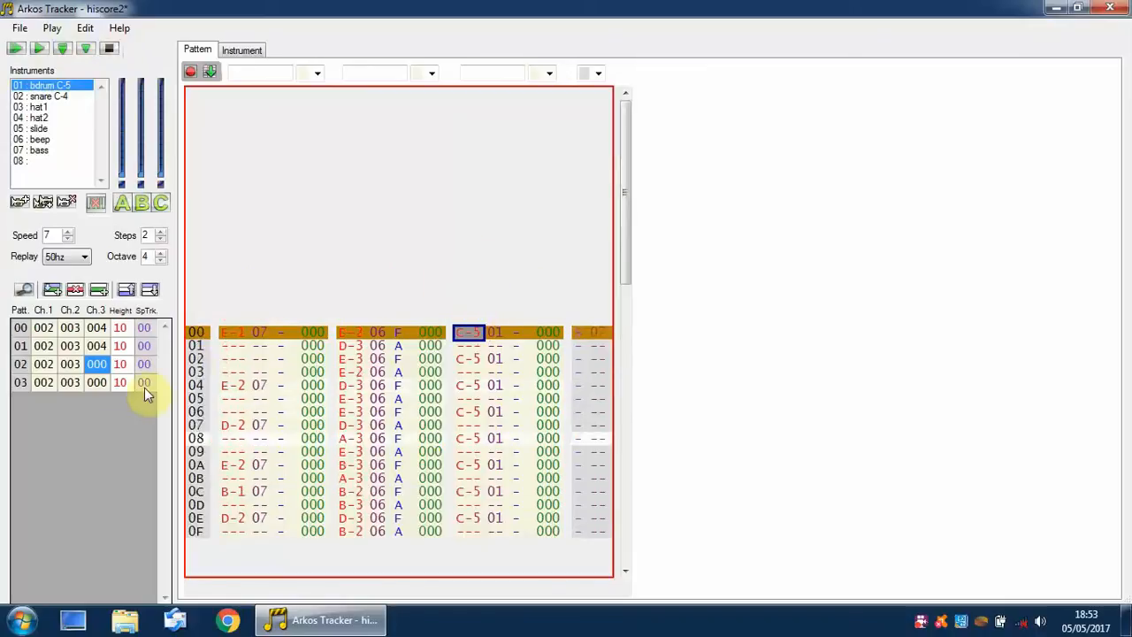
key(Delete)
key(Delete)
key(Delete)
key(Delete)
key(Delete)
key(Delete)
key(Delete)
key(Delete)
key(Delete)
key(Delete)
key(Delete)
key(Delete)
key(Delete)
key(Delete)
key(Delete)
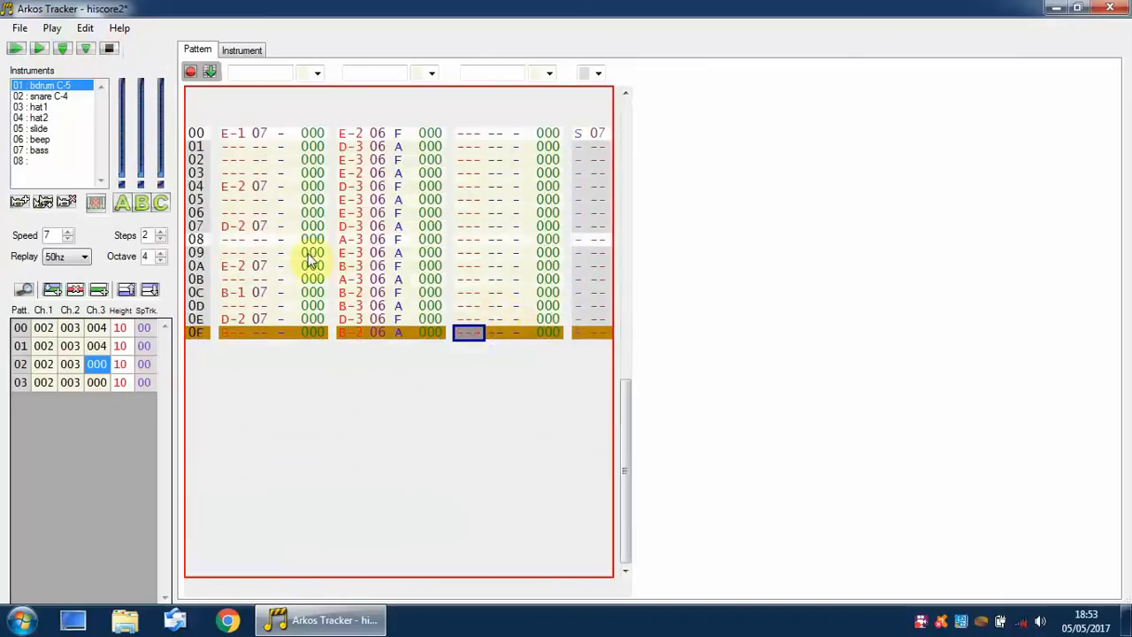
Set the height of pattern 02 to 20 and compare it with pattern 01
click(120, 330)
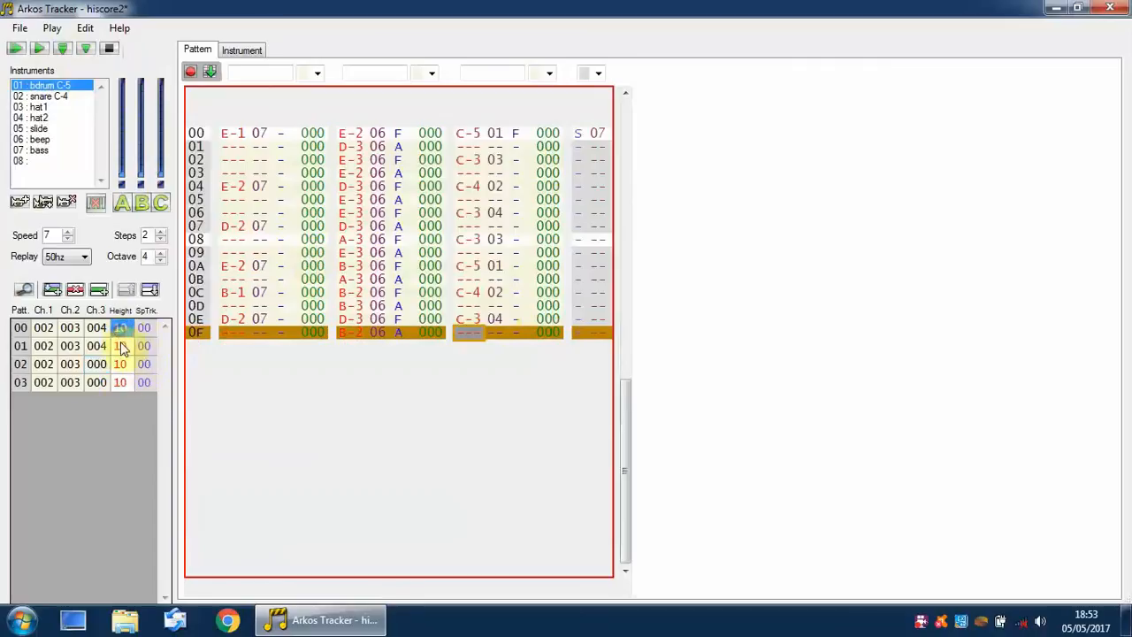
click(123, 367)
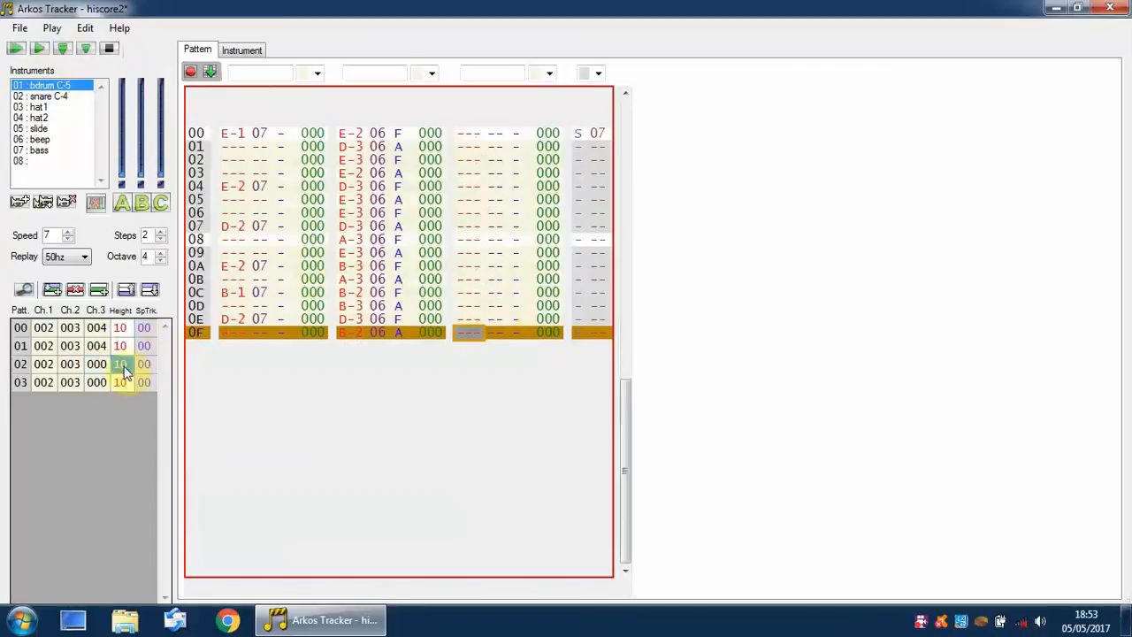
text(20)
click(96, 363)
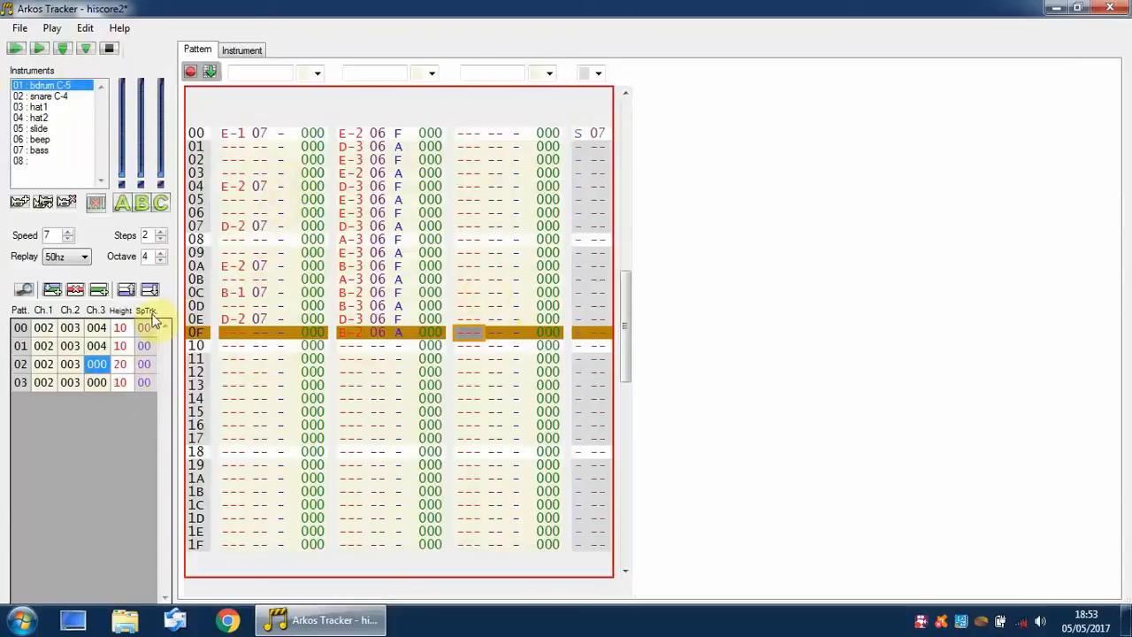
click(96, 346)
click(97, 363)
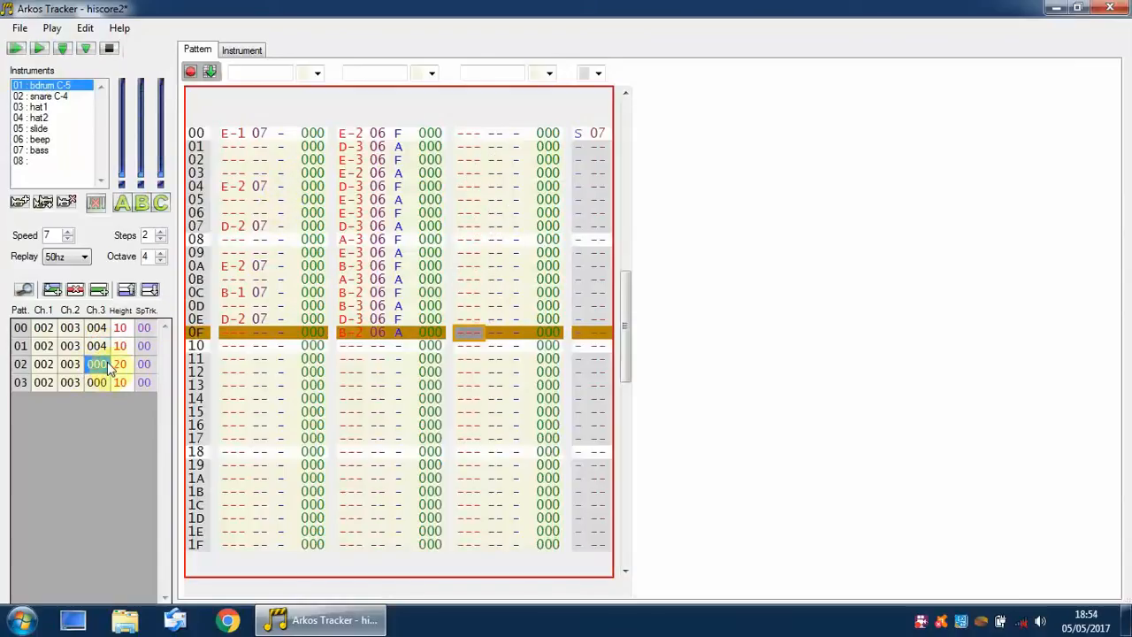
Set the height of pattern 02 back to 10
click(123, 365)
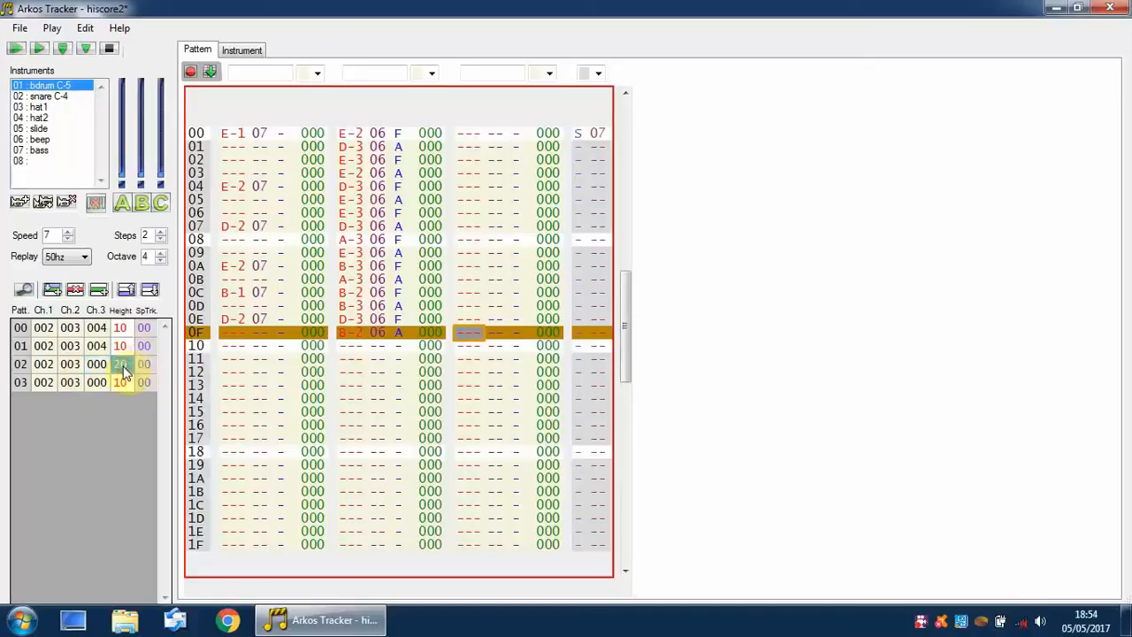
text(10)
key(Return)
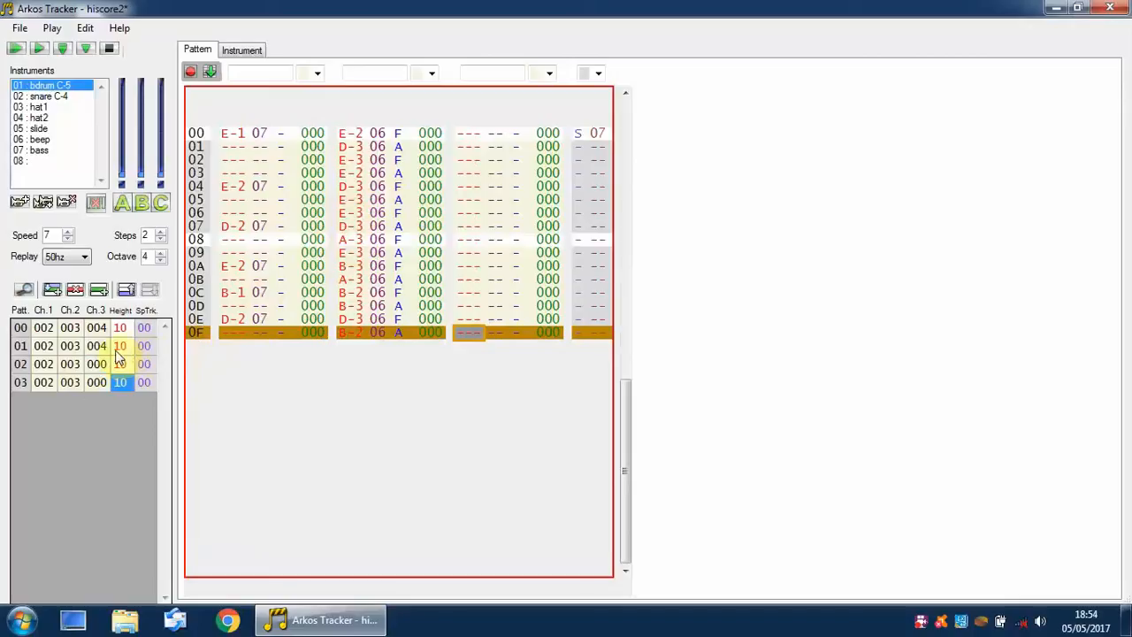
Set the channel 2 track number to 0 in all four patterns, 00 to 03
click(73, 328)
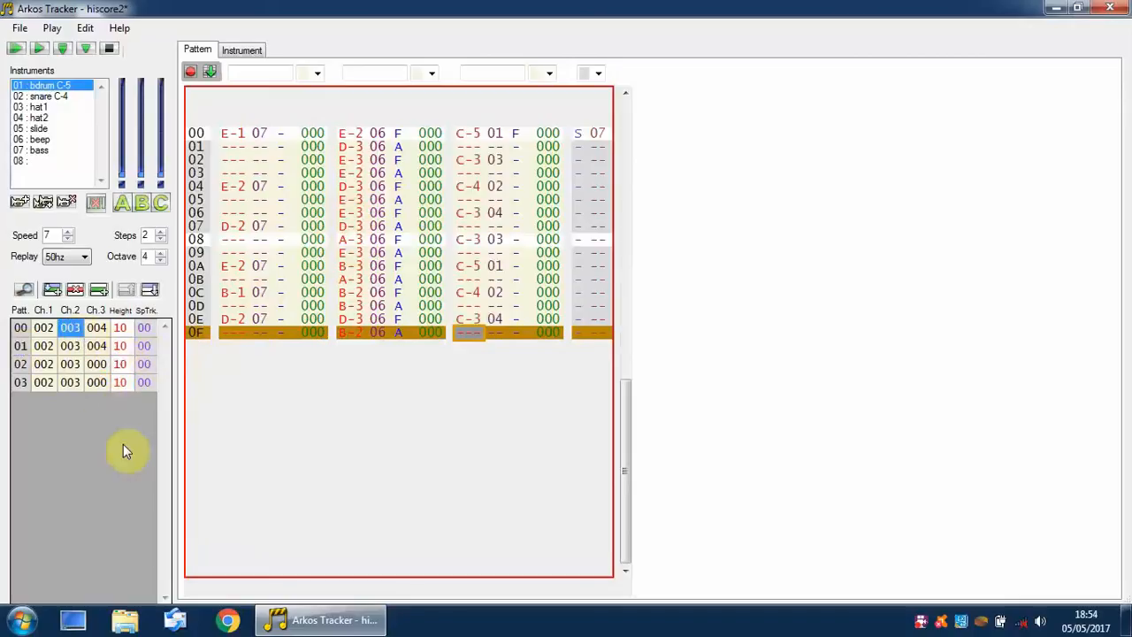
text(0)
key(Down)
text(0)
key(Down)
text(0)
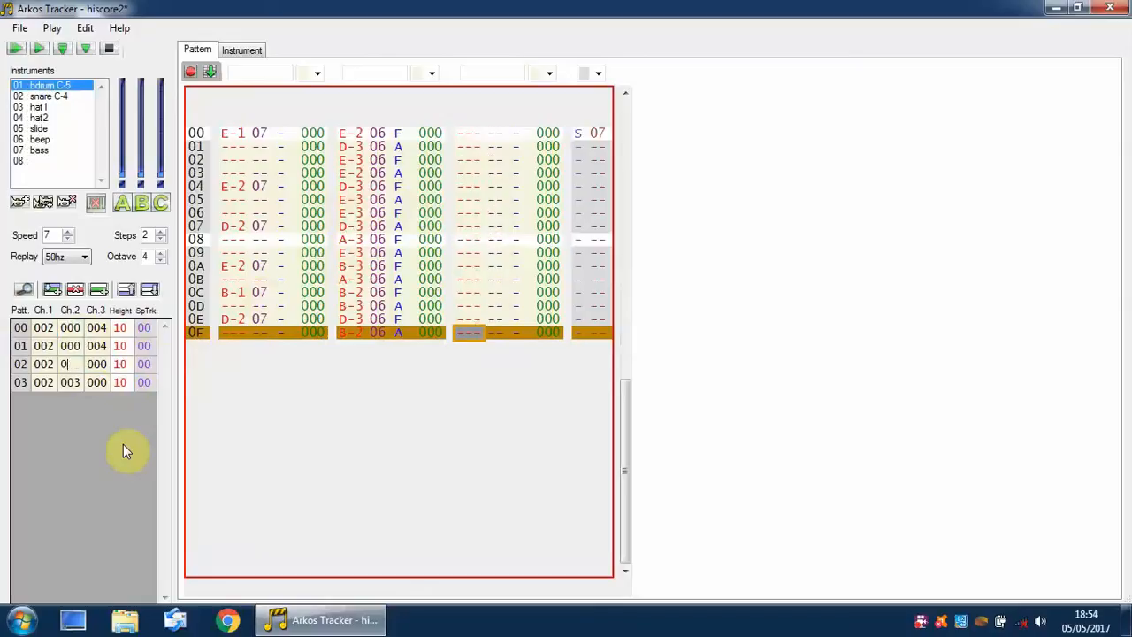
key(Down)
text(0)
Set the channel 3 track number to 0 in patterns 00, 01 and 02
key(Up)
key(Up)
key(Up)
key(Right)
text(0)
key(Down)
text(0)
key(Down)
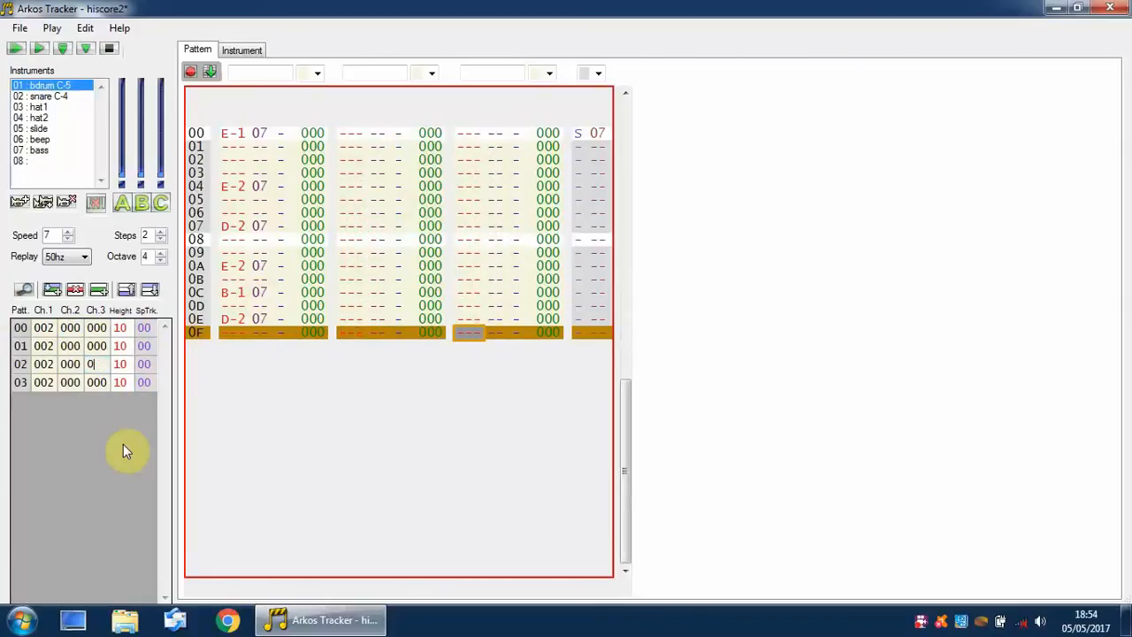
key(Down)
key(Up)
key(Up)
key(Up)
Play the song from pattern 00 to hear track 002 alone, and stop playback
click(42, 327)
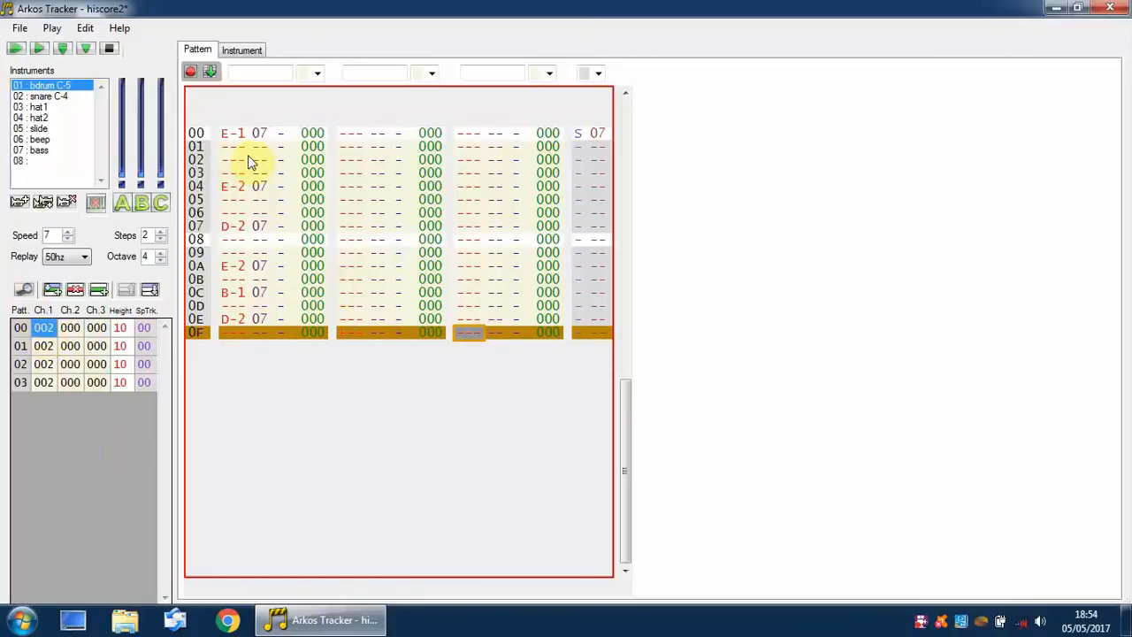
click(15, 49)
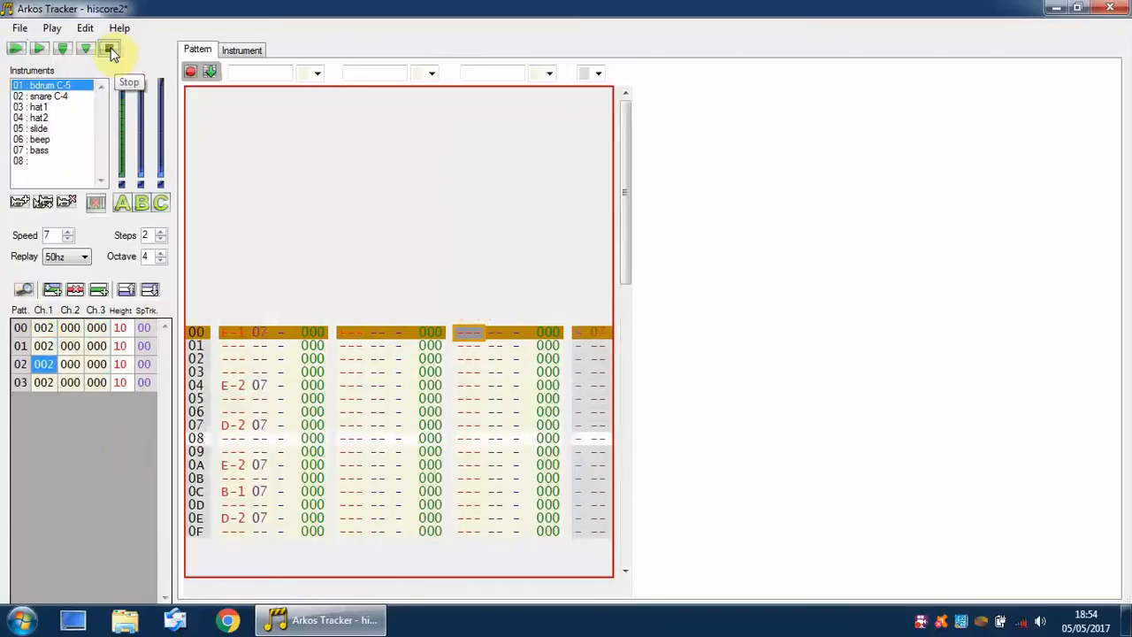
click(110, 51)
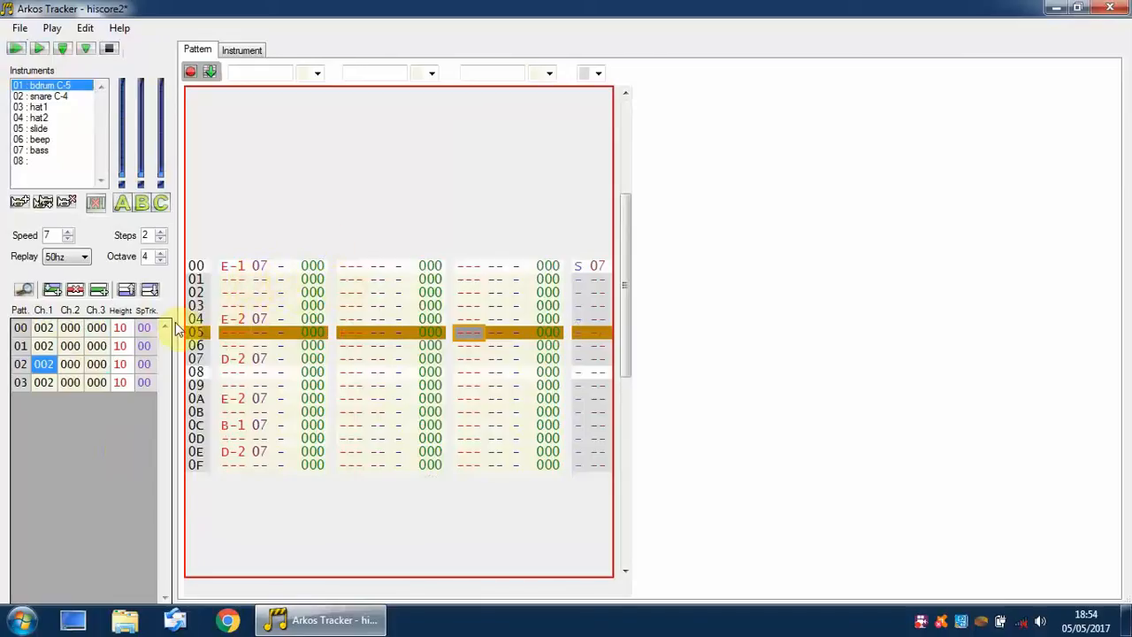
Show the transposition columns in the pattern list and set channel 1 transposition to 2, 3 and 4 for patterns 01, 02 and 03
click(24, 291)
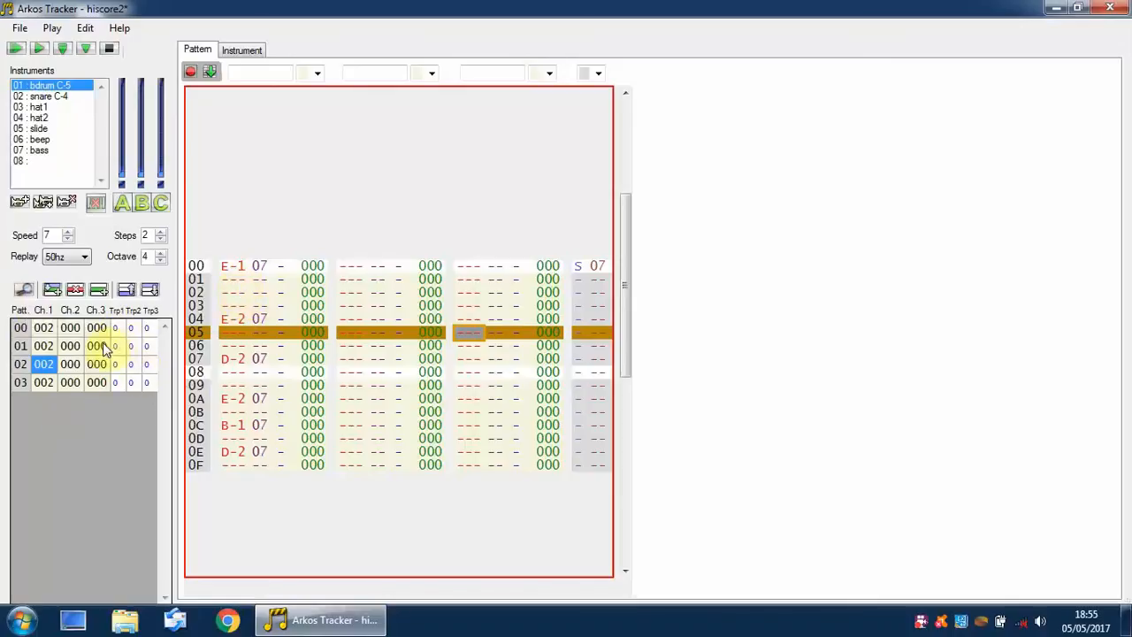
click(44, 328)
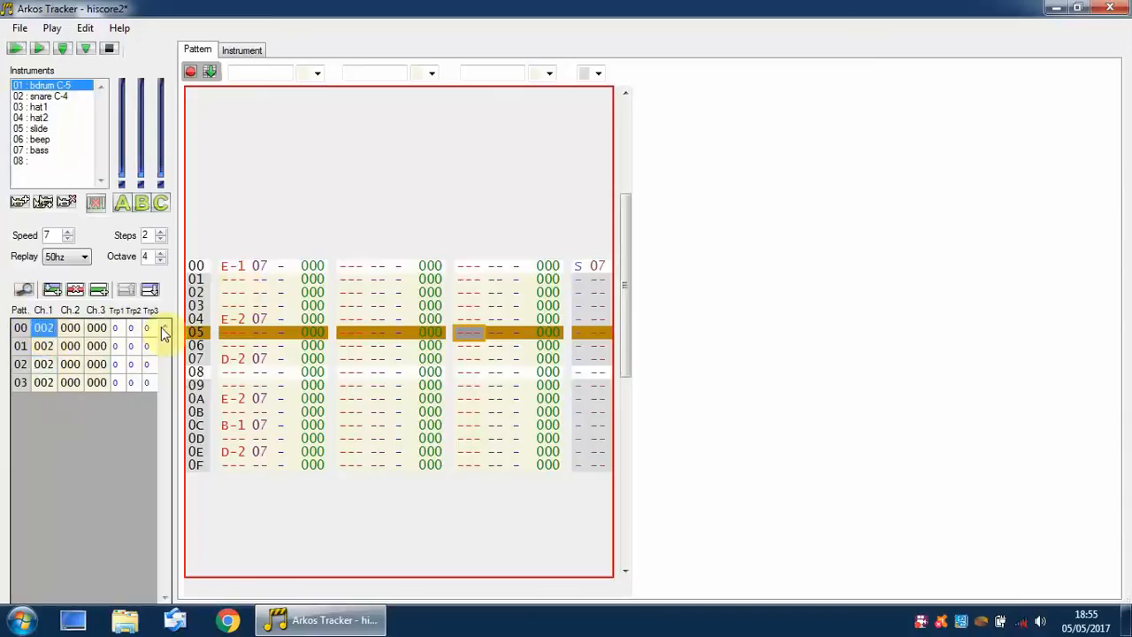
click(45, 346)
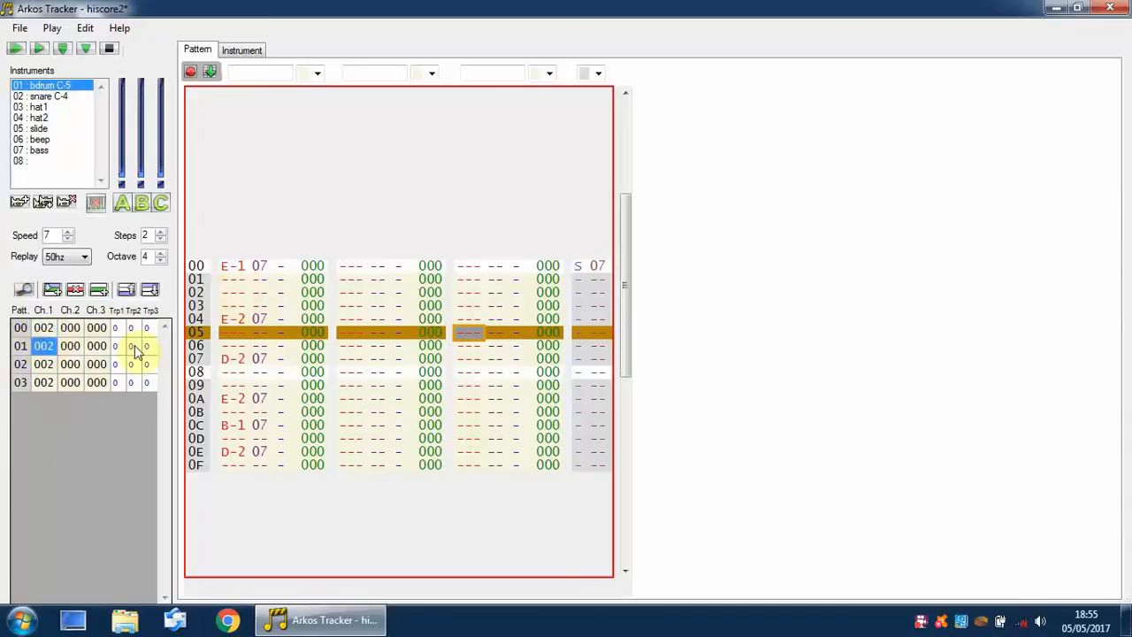
click(116, 346)
text(2)
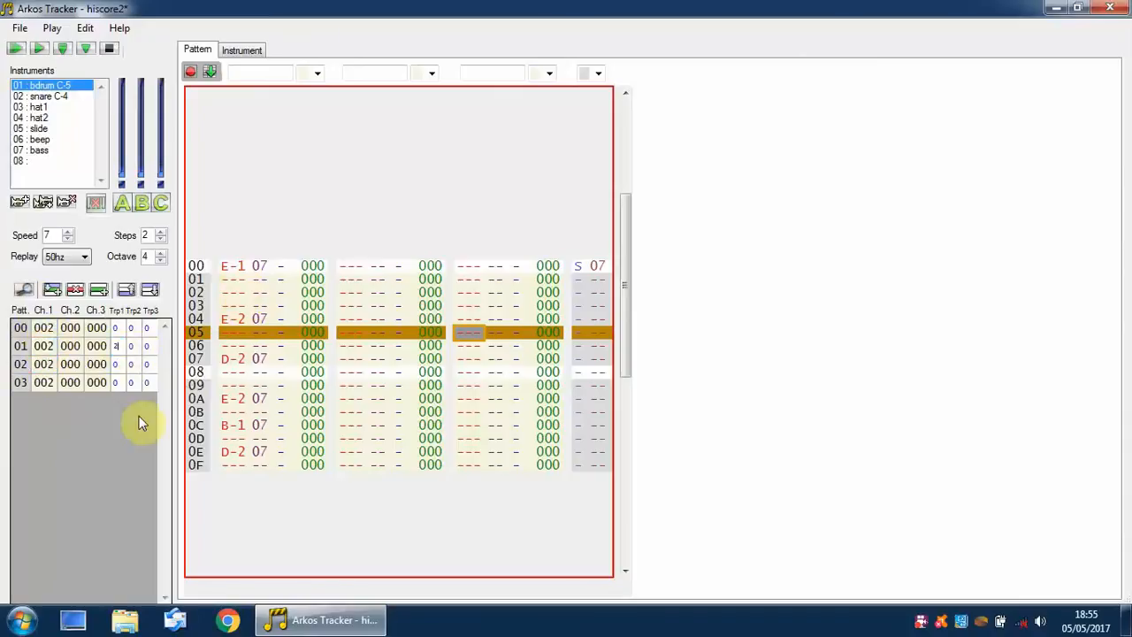
click(116, 363)
text(3)
click(118, 381)
text(4)
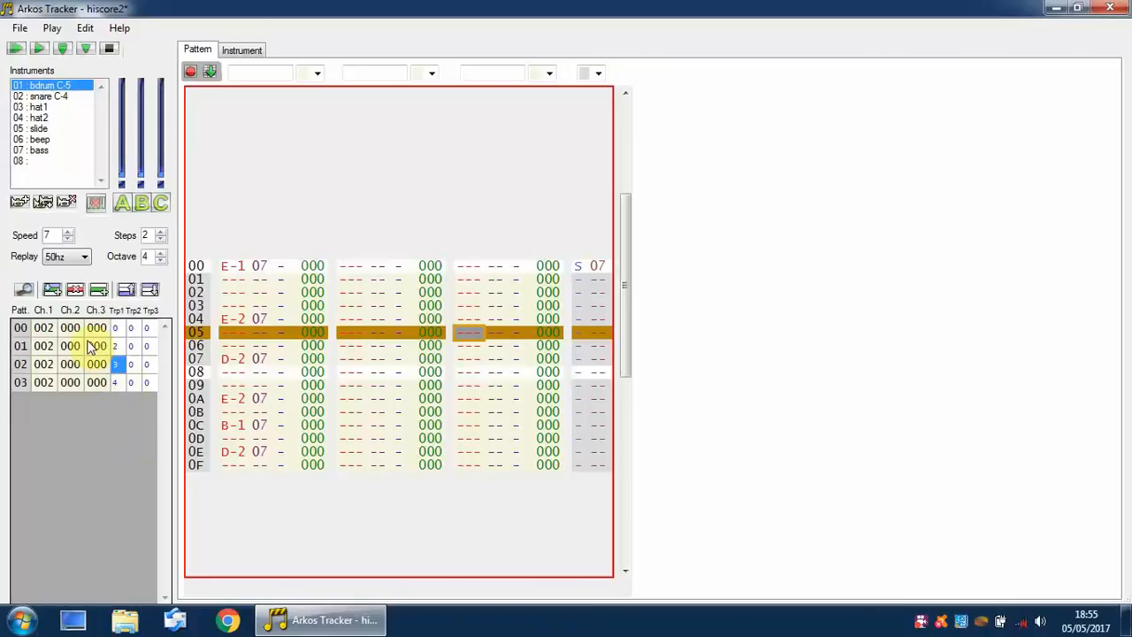
Play the song from pattern 00 to hear the upward channel 1 transpositions, and stop playback
click(44, 328)
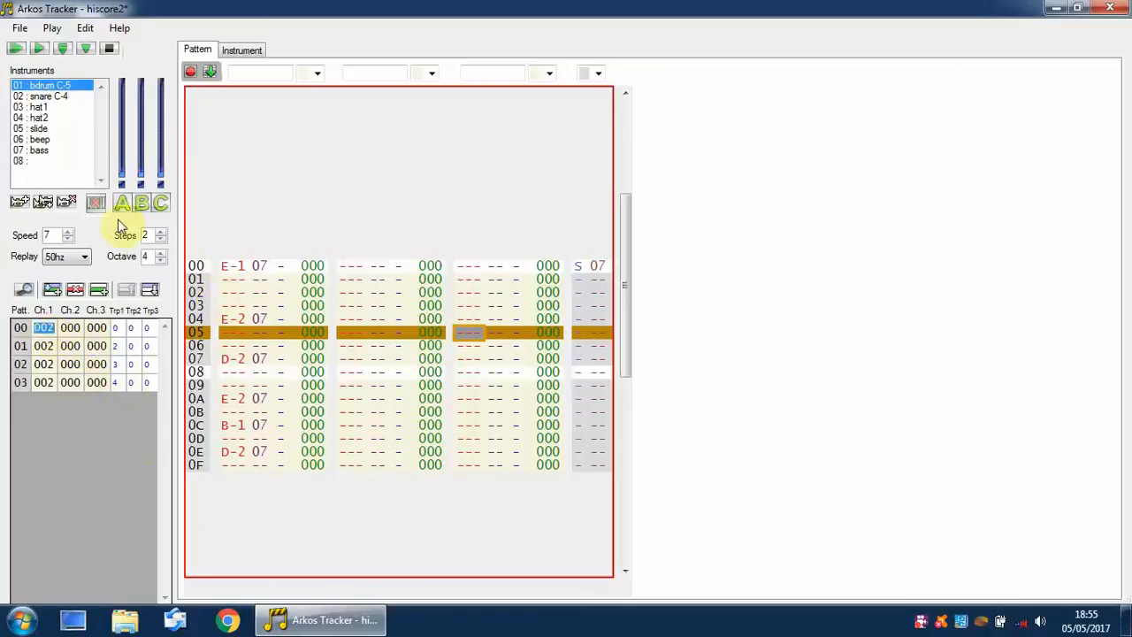
click(15, 48)
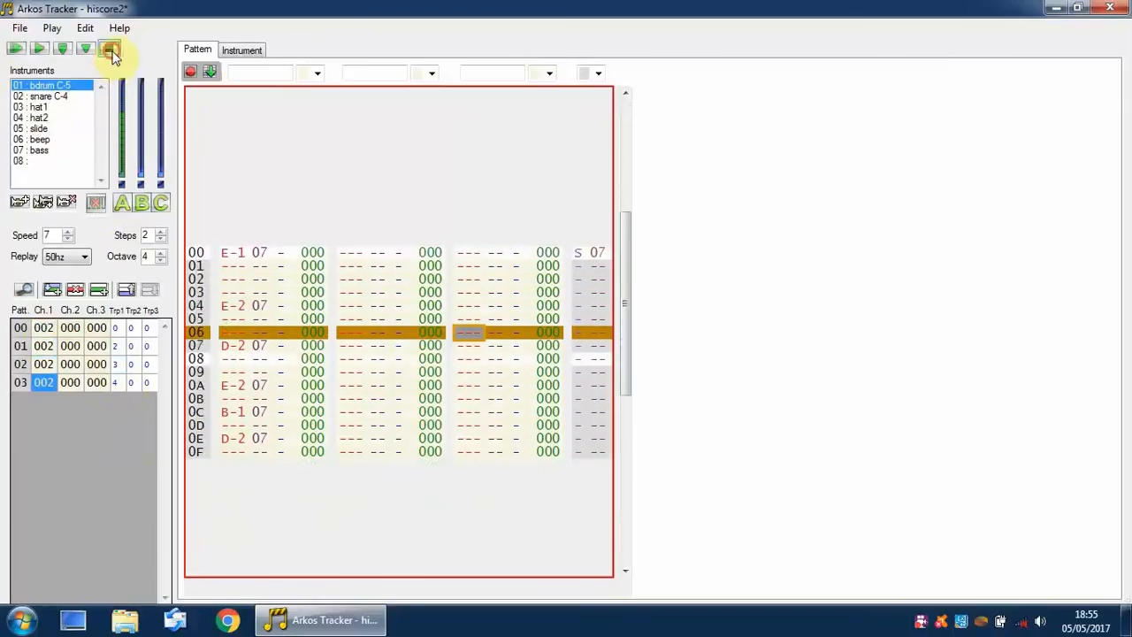
click(111, 50)
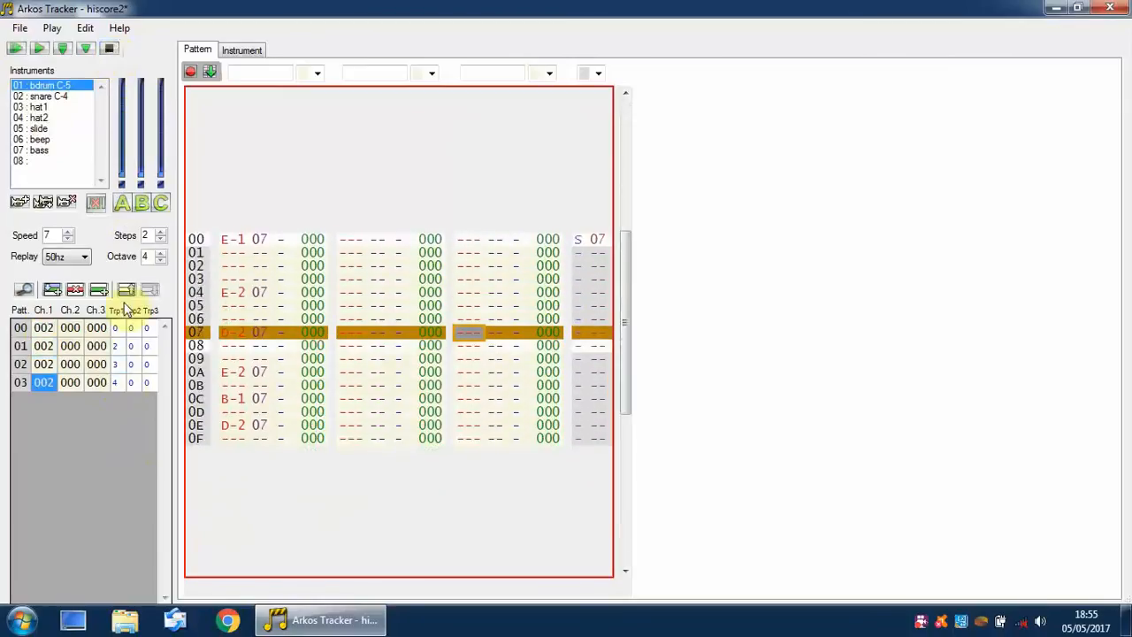
Set the channel 1 transposition of pattern 01 to -4
click(116, 347)
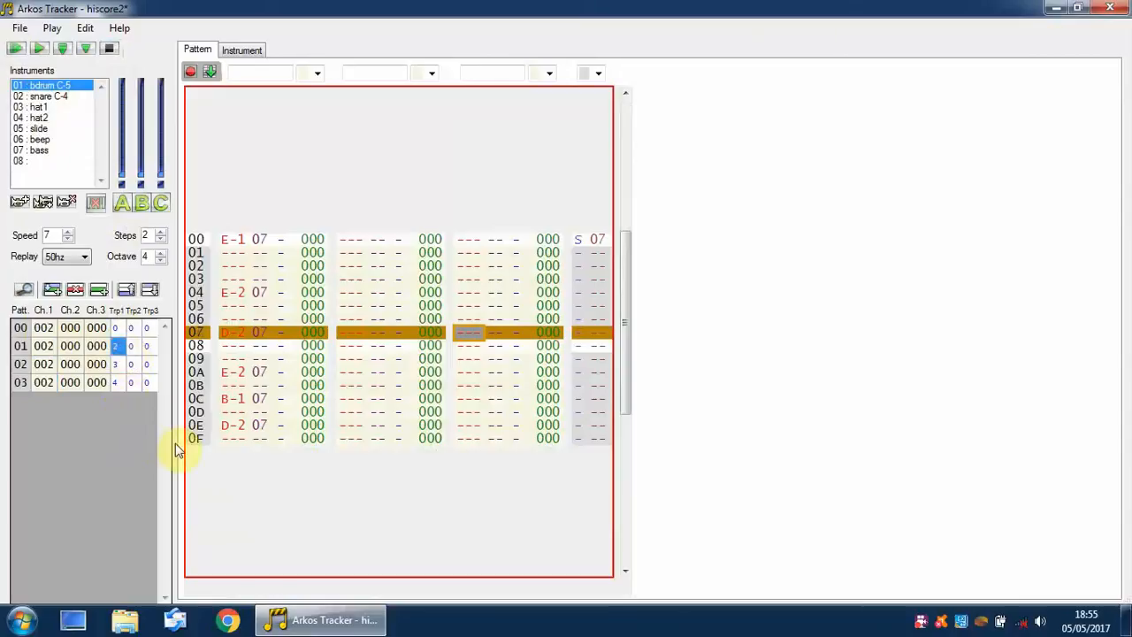
text(2)
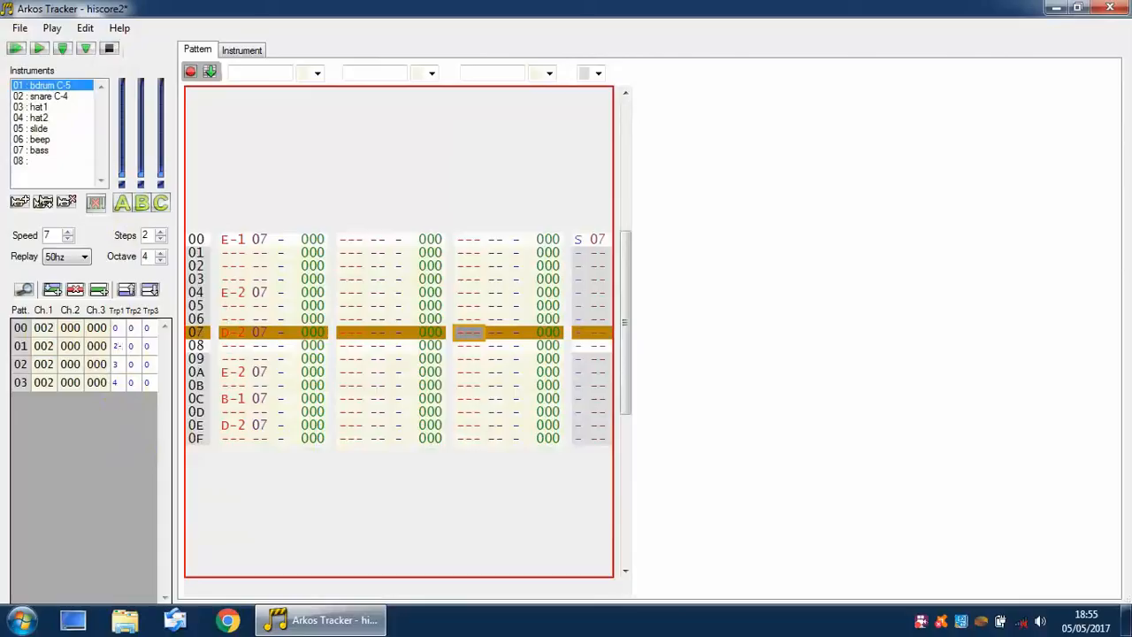
key(BackSpace)
text(-3)
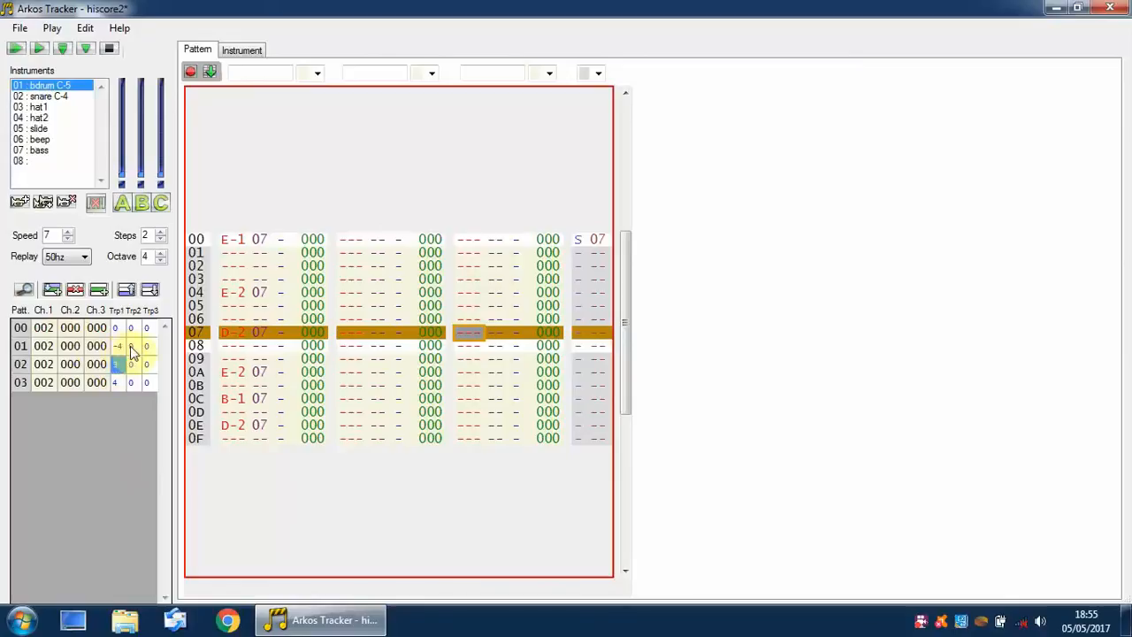
Play from pattern 00 to hear the negative transposition in pattern 01, and stop playback
click(49, 329)
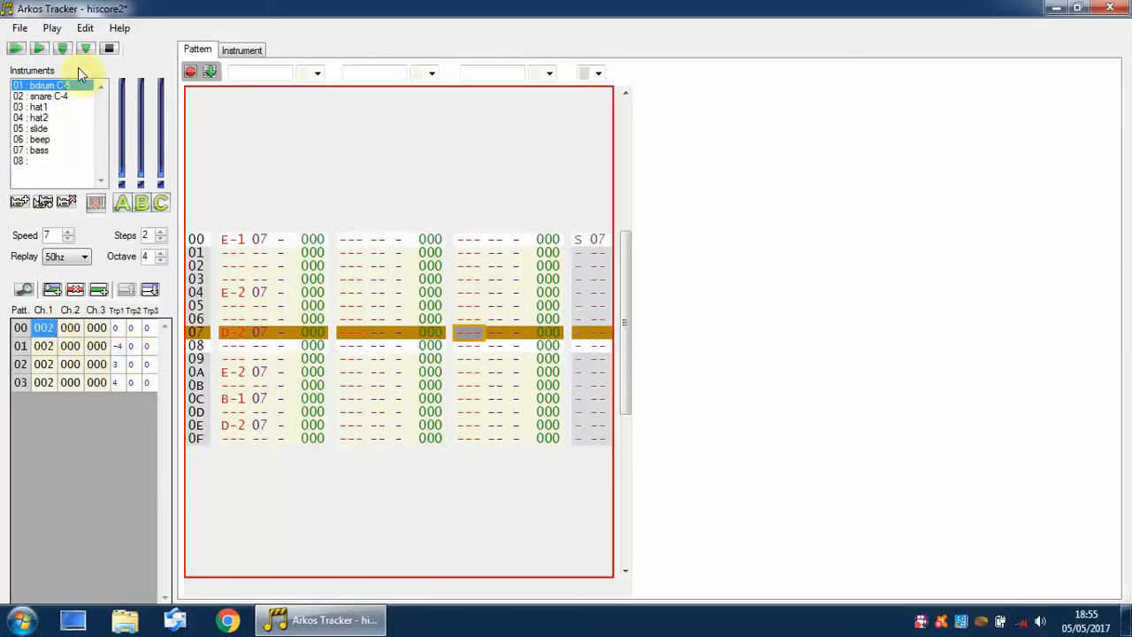
click(41, 53)
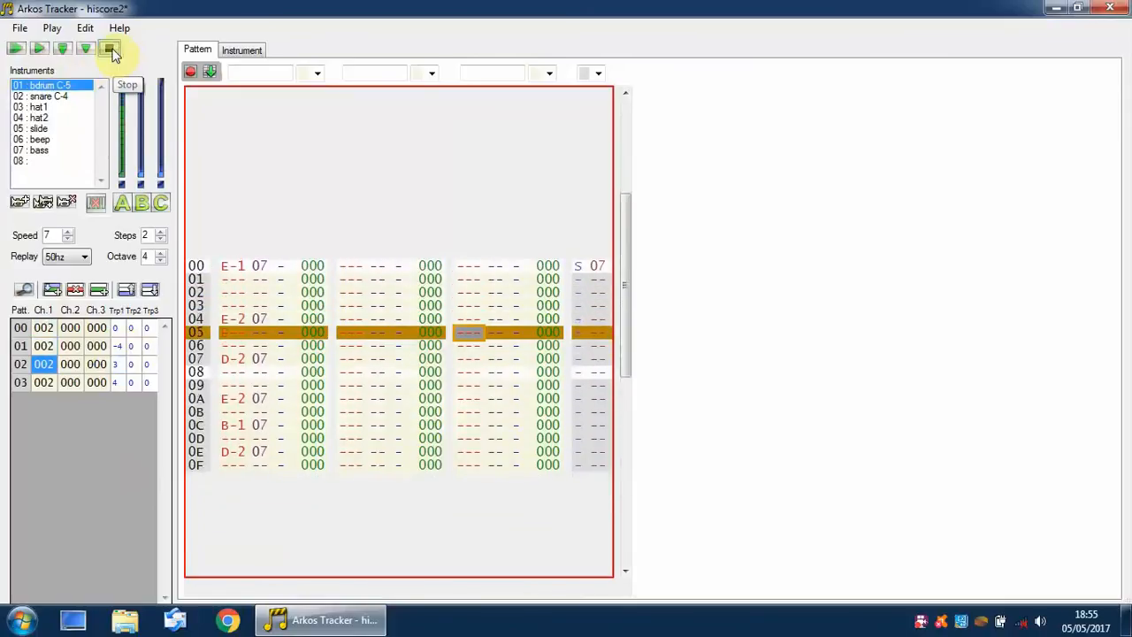
click(111, 51)
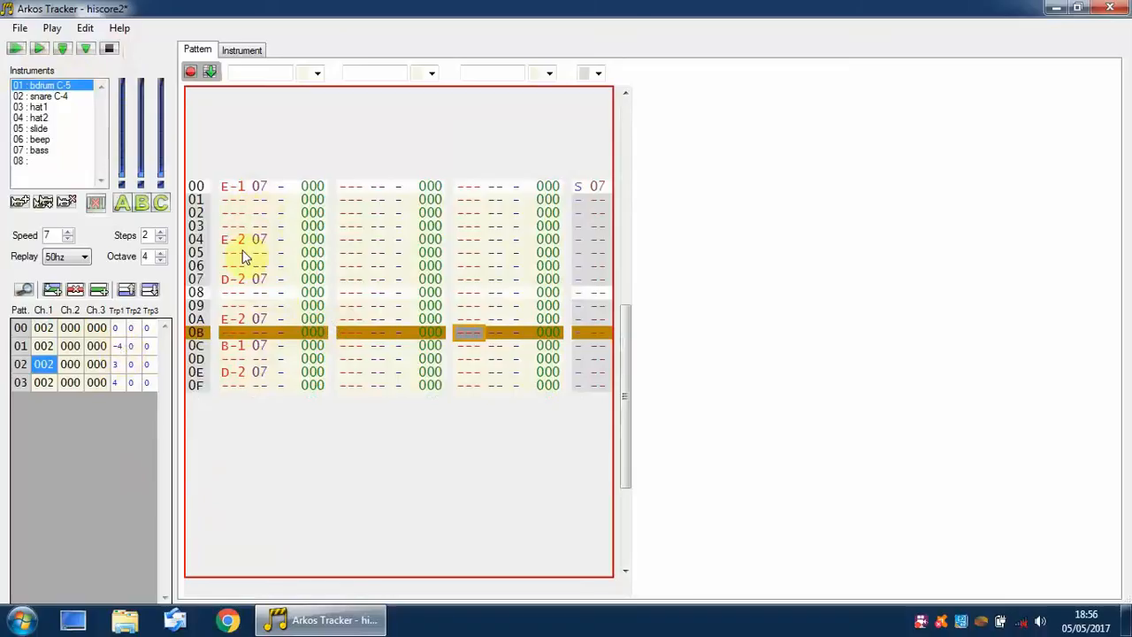
Reset the channel 1 transposition to 0 in patterns 01, 02 and 03
click(118, 346)
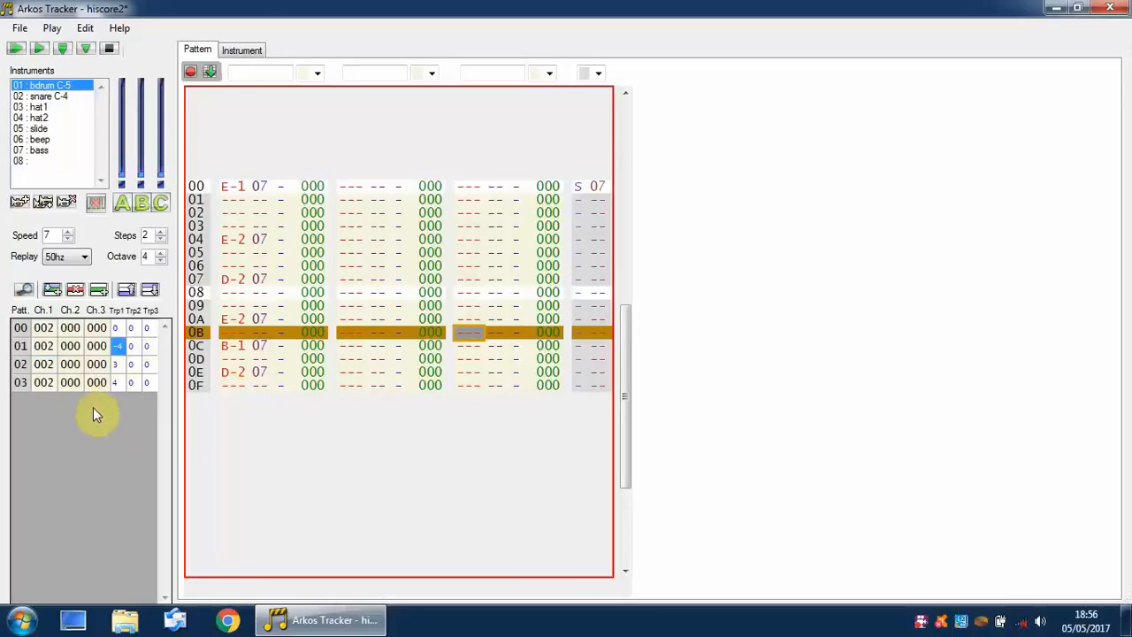
text(0)
key(Down)
text(0)
key(Down)
text(0)
key(Up)
Reload the song VTK_HighscoreMusic.aks, discarding the unsaved changes
click(19, 28)
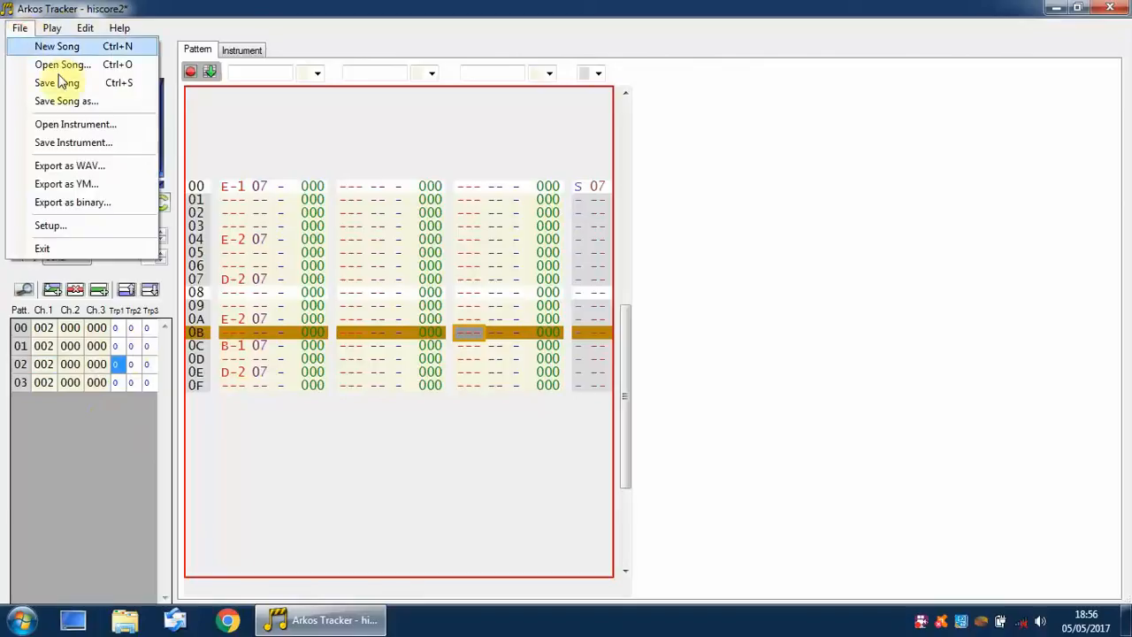
click(55, 66)
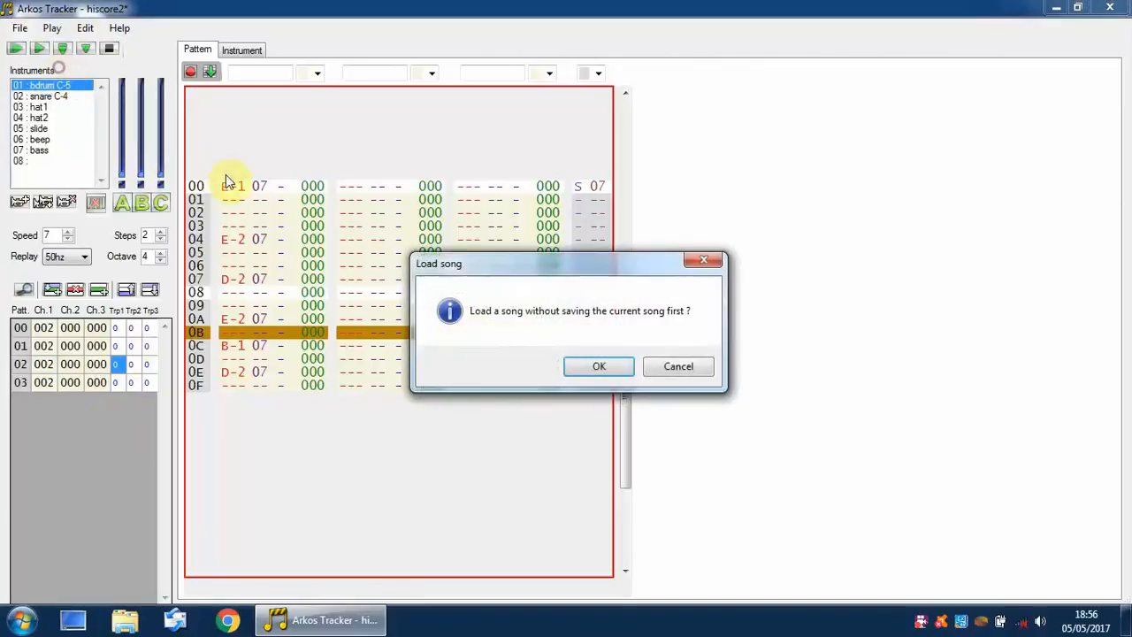
click(614, 375)
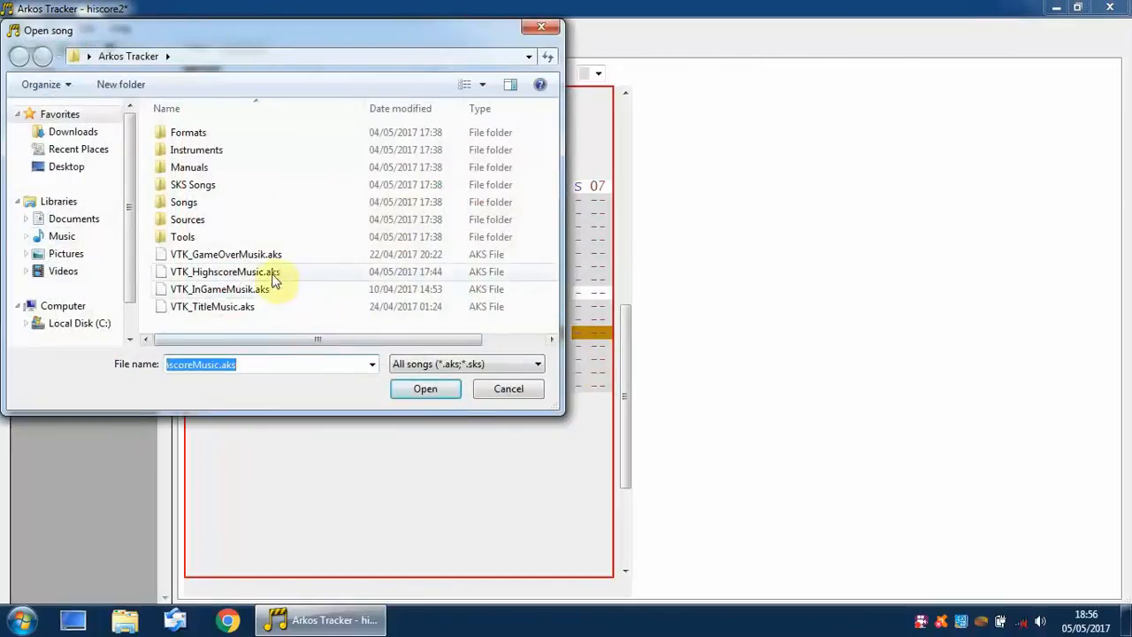
double_click(272, 280)
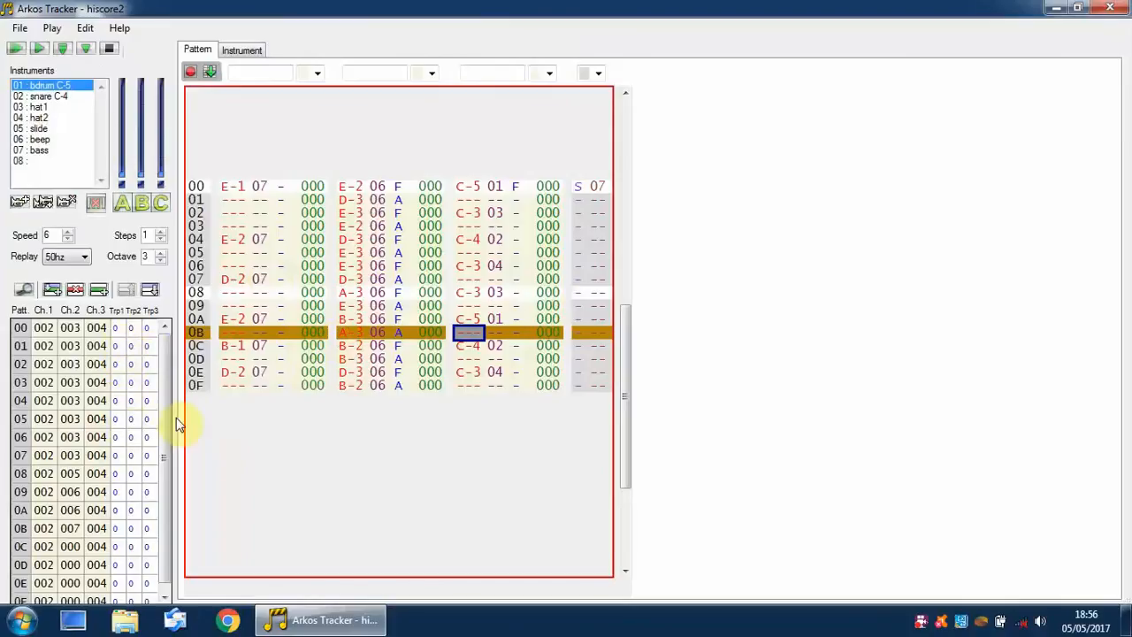
Show the height and special track columns in the pattern list, and toggle record mode on and off, leaving it off
click(25, 289)
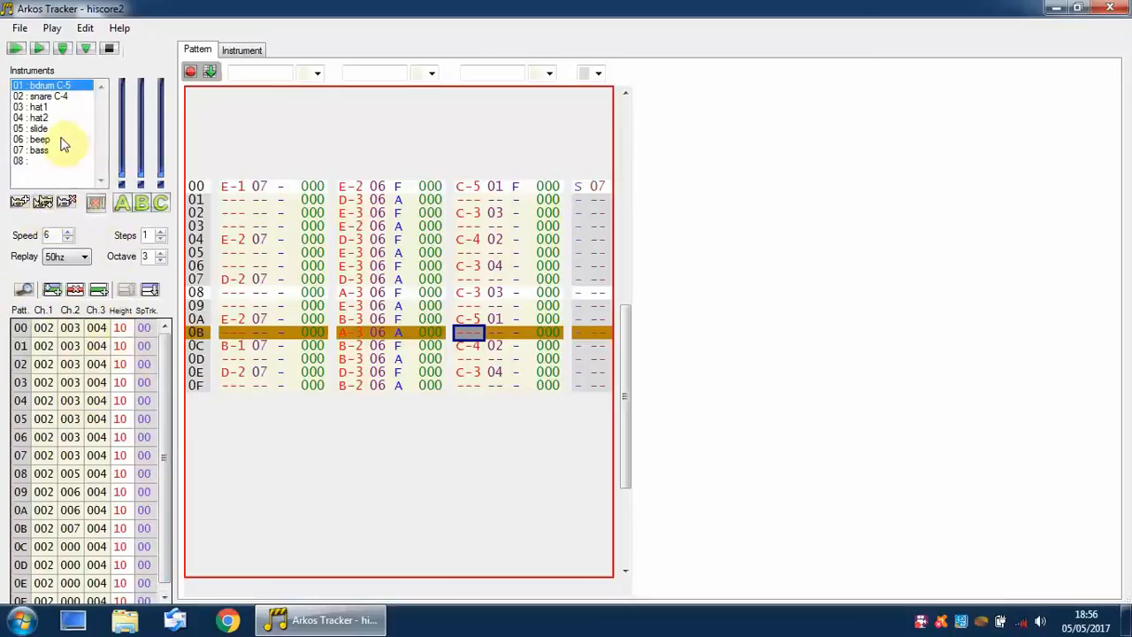
click(189, 74)
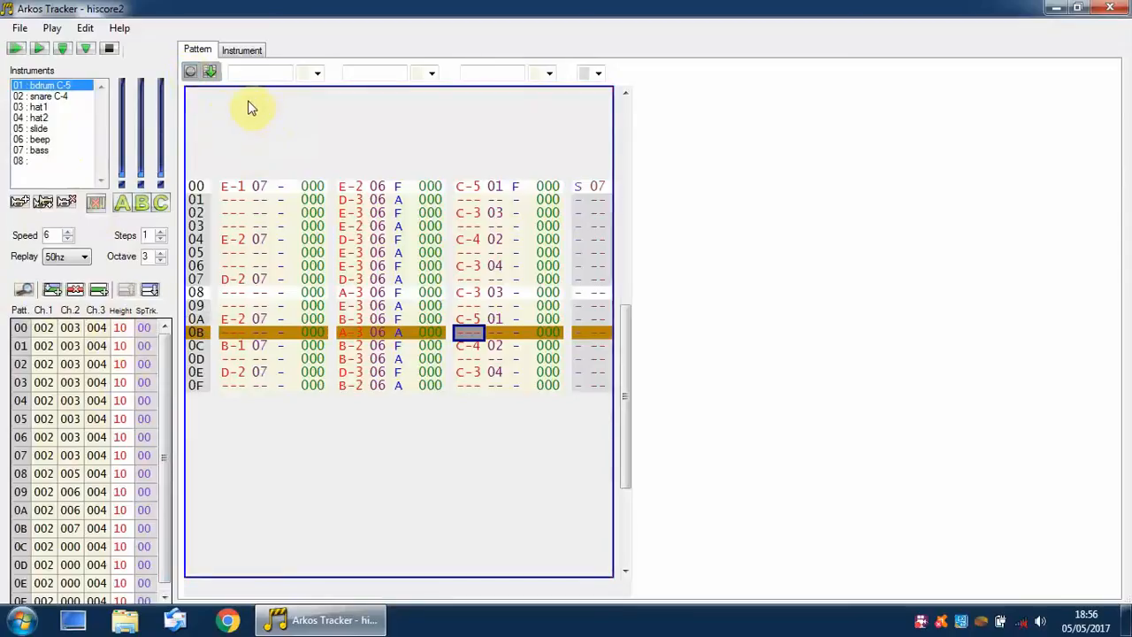
click(189, 71)
key(space)
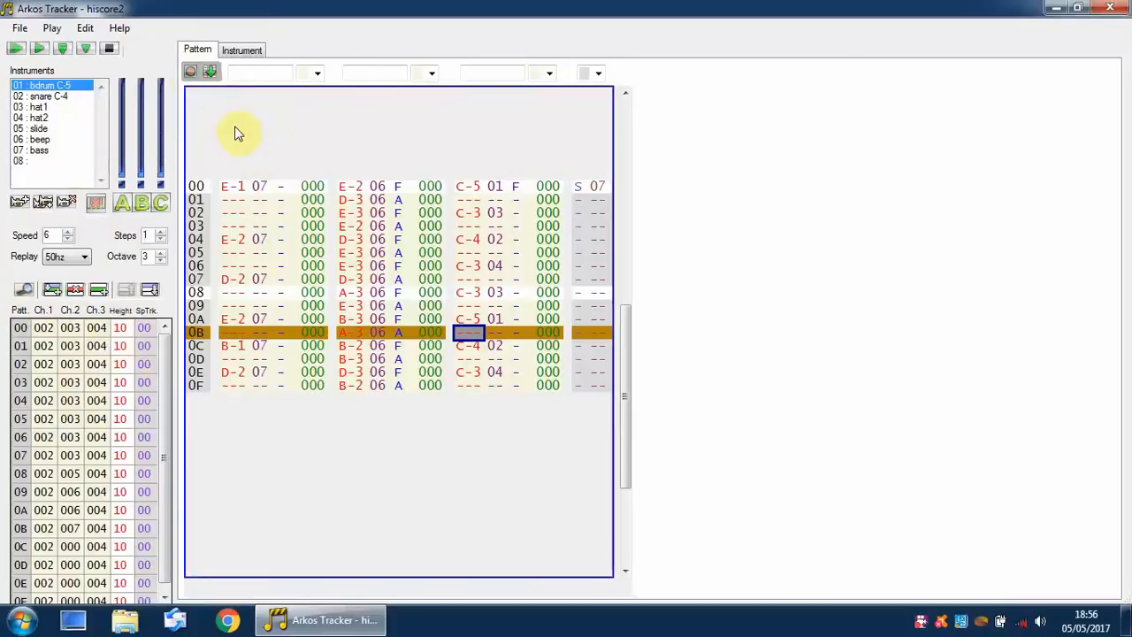
click(191, 72)
click(191, 74)
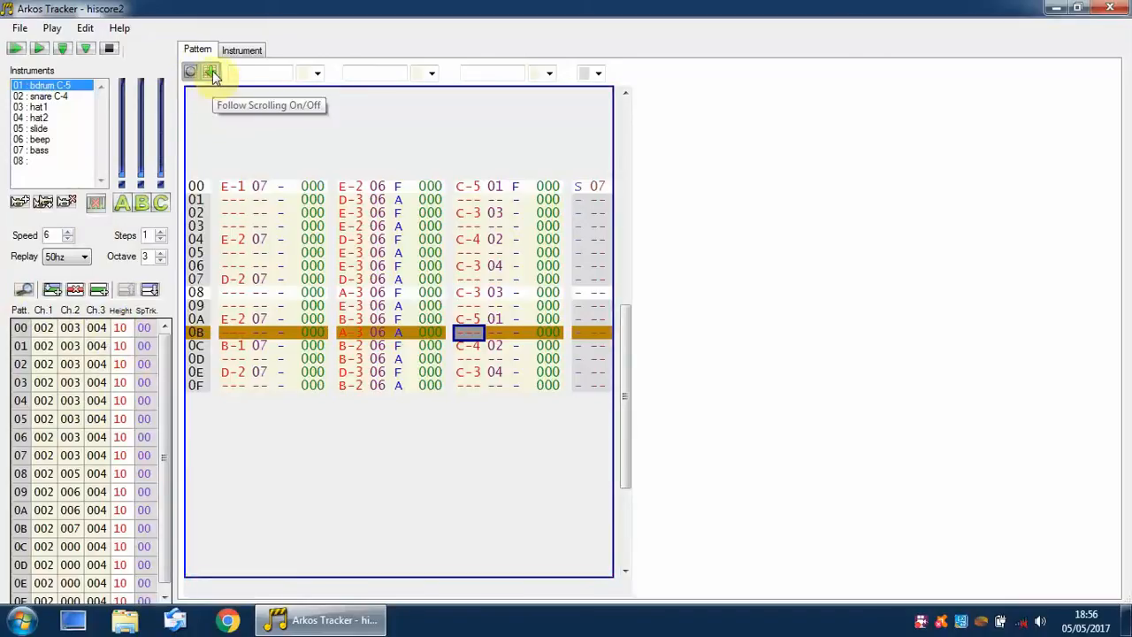
Examine the song information, including author, comments and master clock, and close it without changes
click(86, 32)
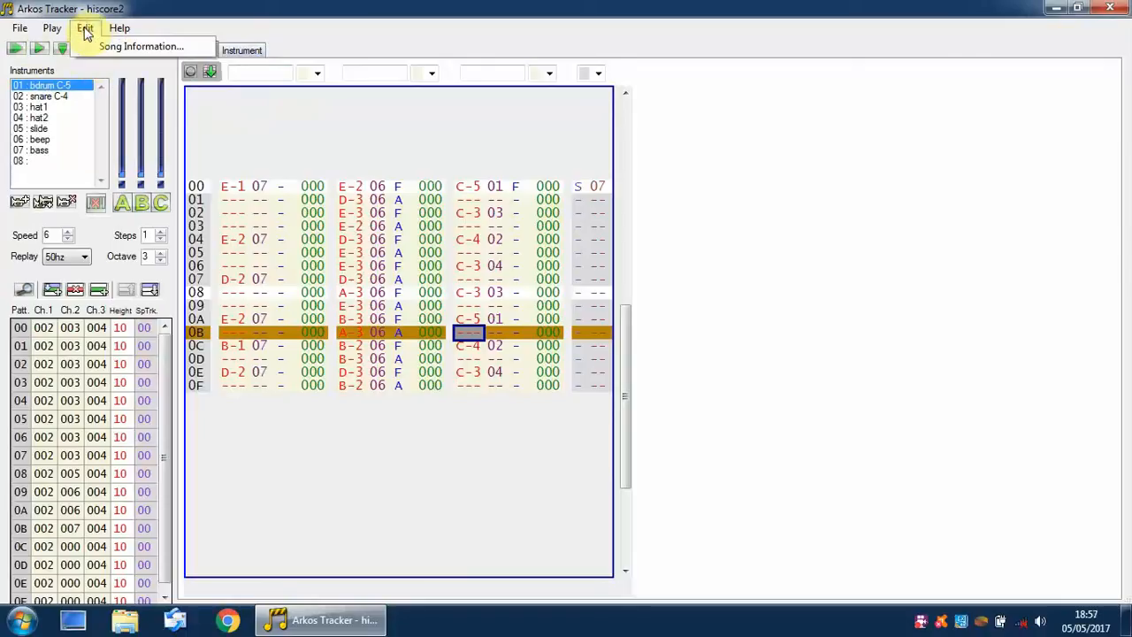
click(113, 46)
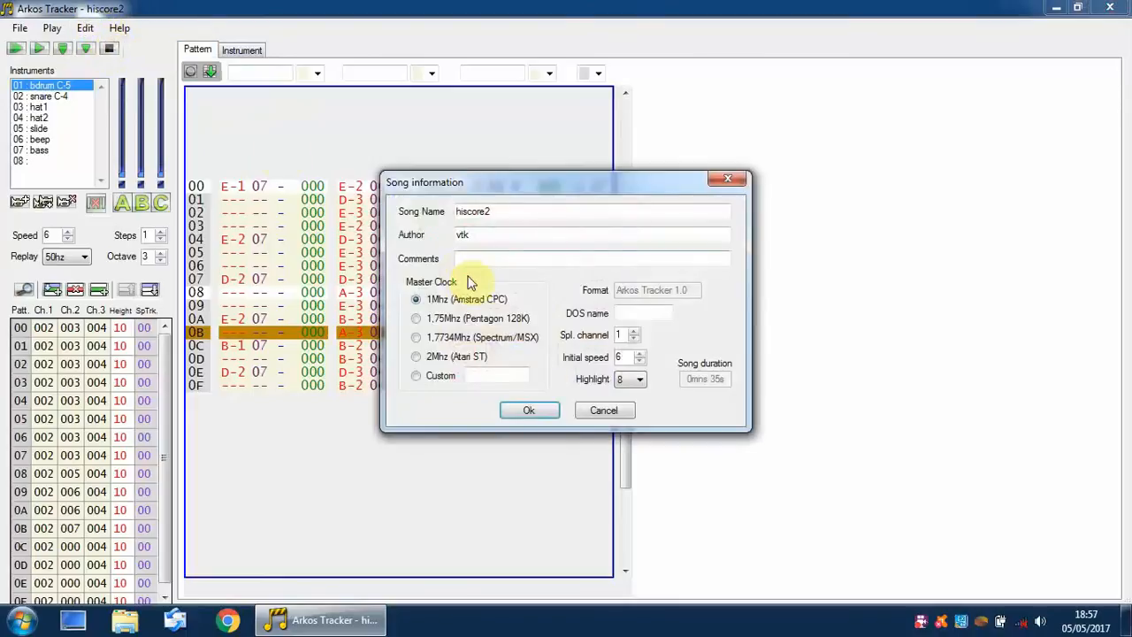
click(483, 234)
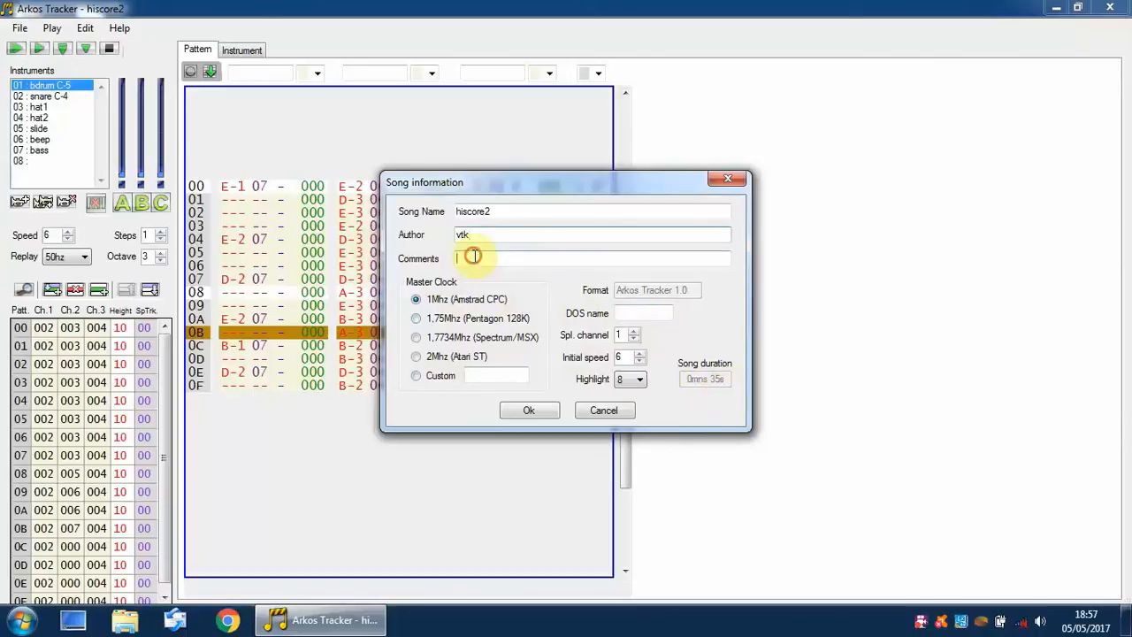
click(604, 412)
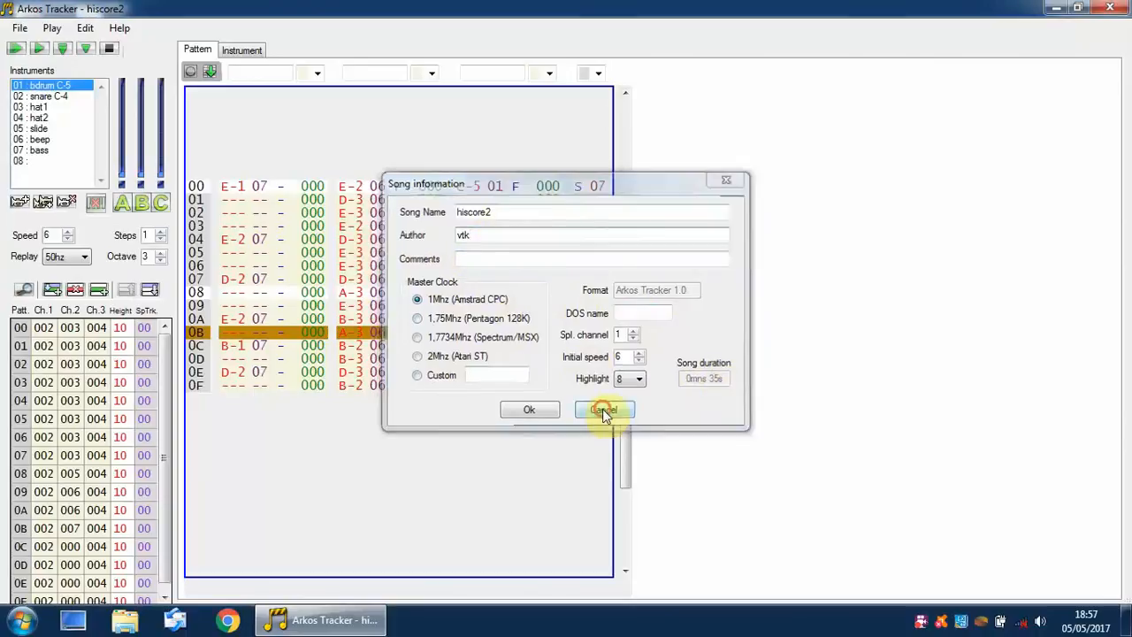
View the dialog for saving the song under a new file name and leave it without saving
click(18, 30)
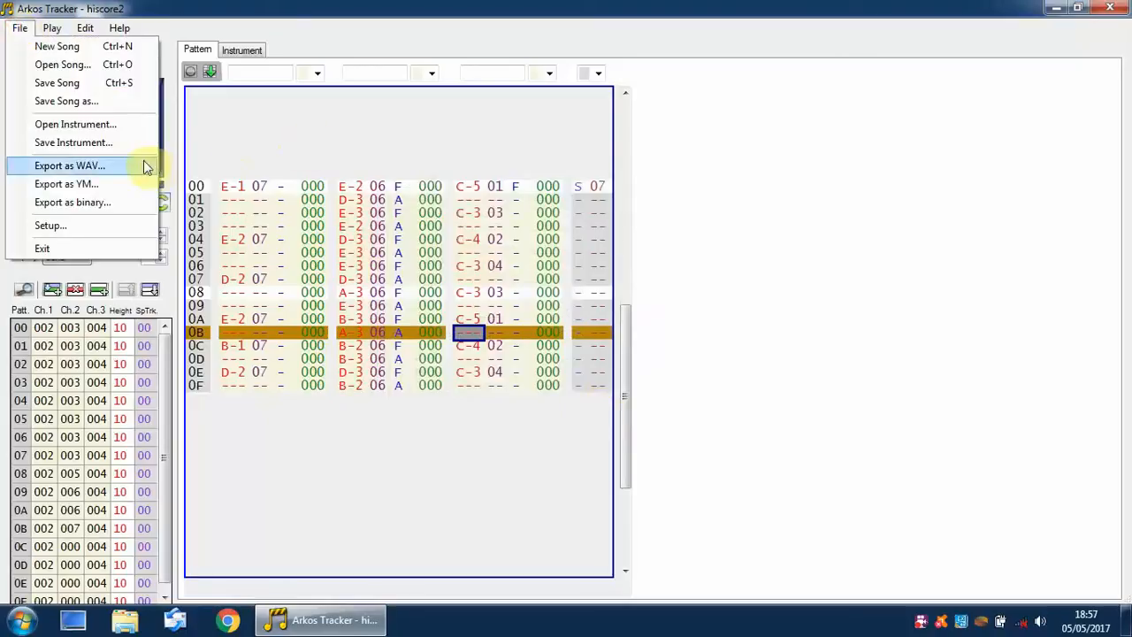
click(75, 103)
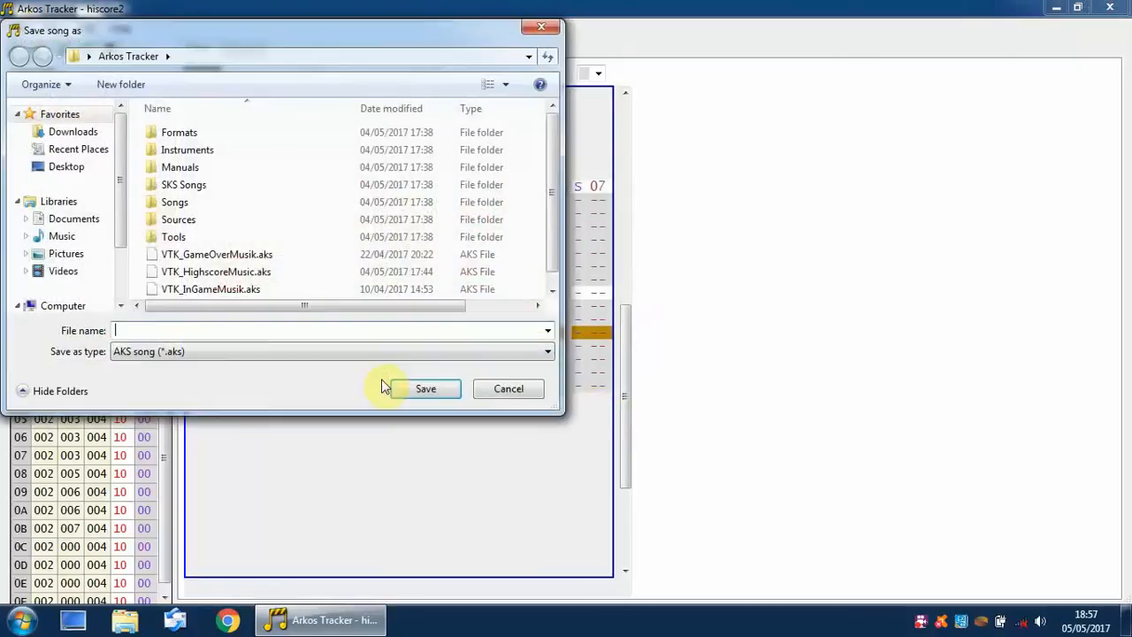
click(152, 332)
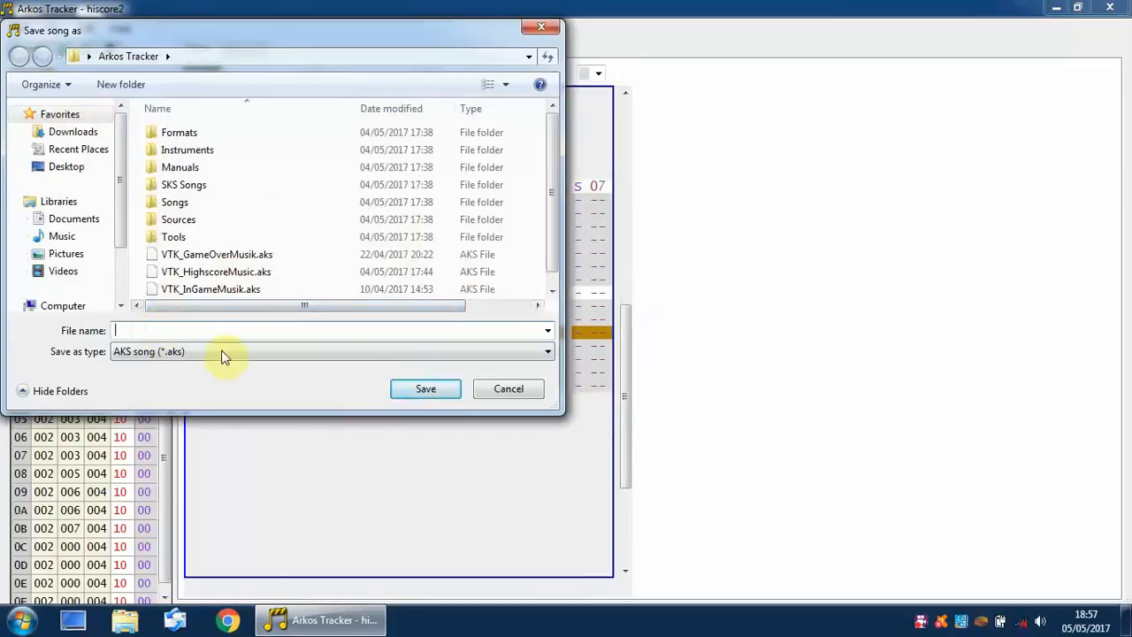
click(508, 388)
click(19, 27)
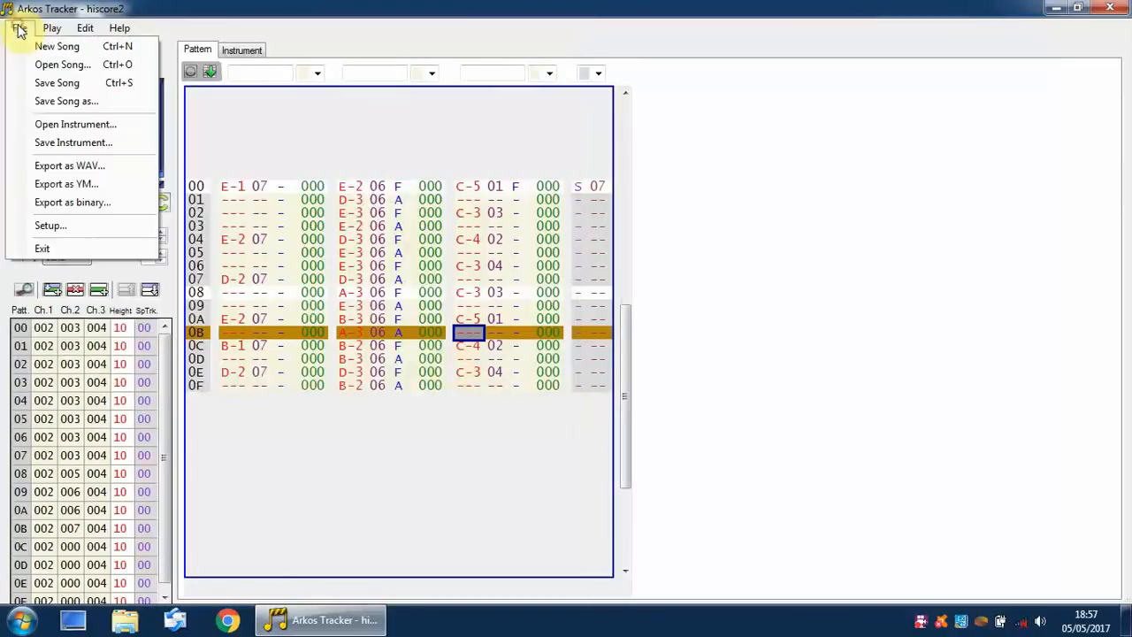
click(322, 10)
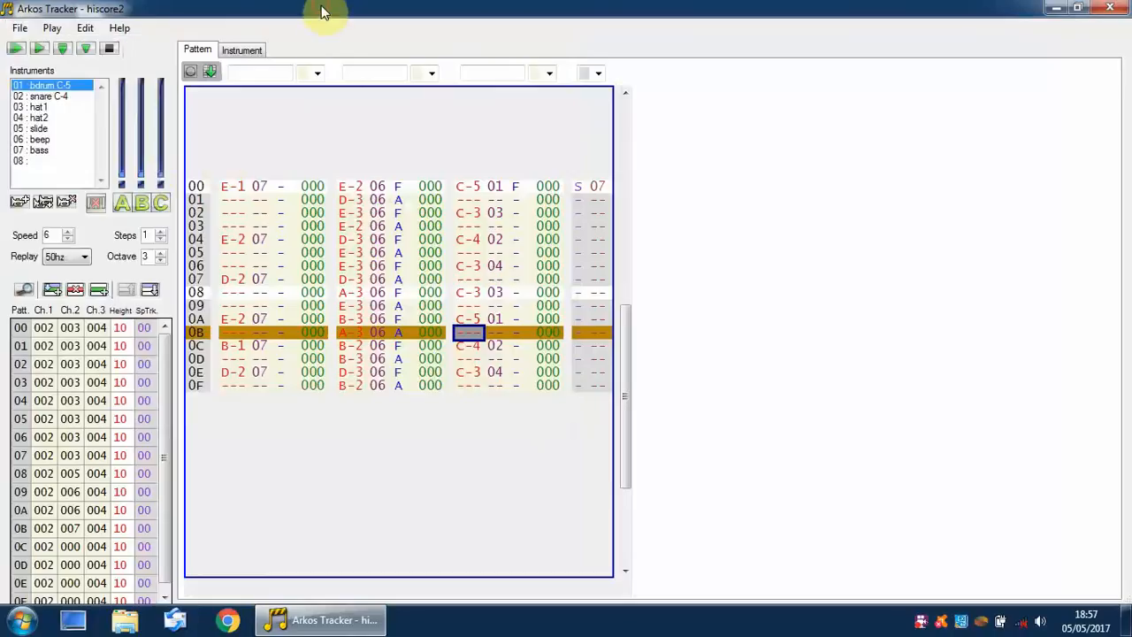
Close Arkos Tracker and select VTK_HighscoreMusic.aks in the Arkos Tracker folder on the desktop
click(1109, 8)
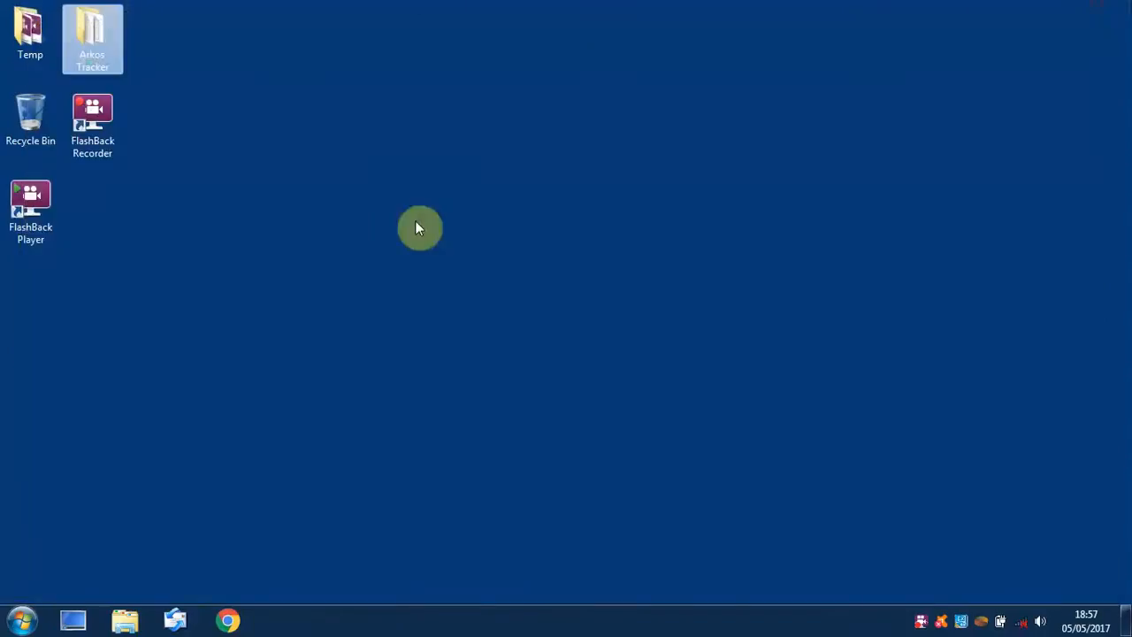
double_click(90, 34)
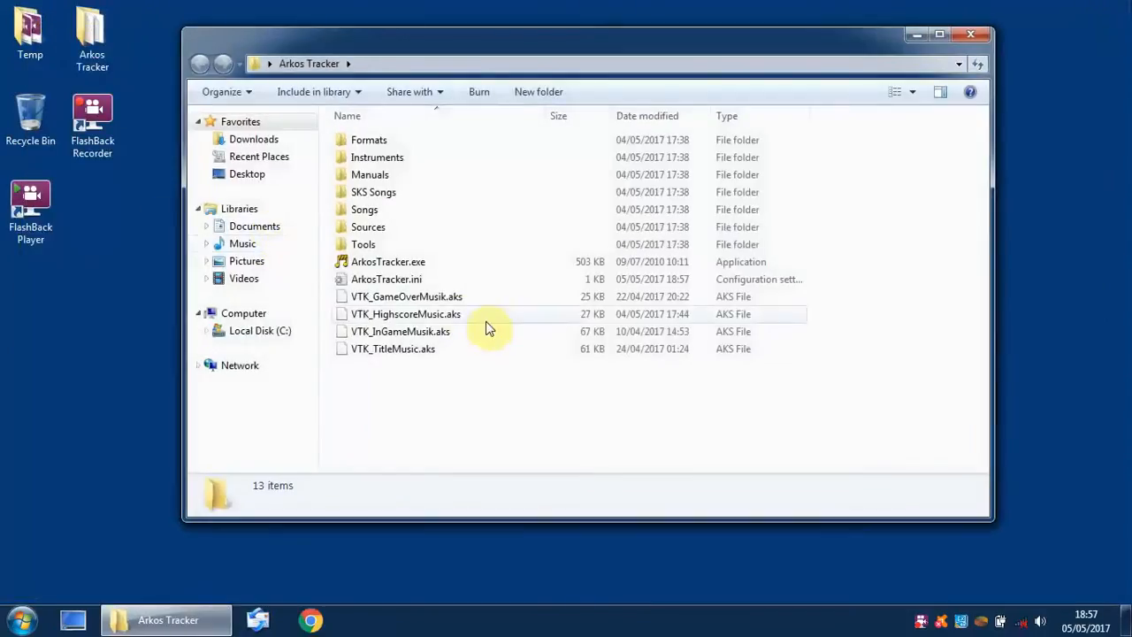
click(438, 315)
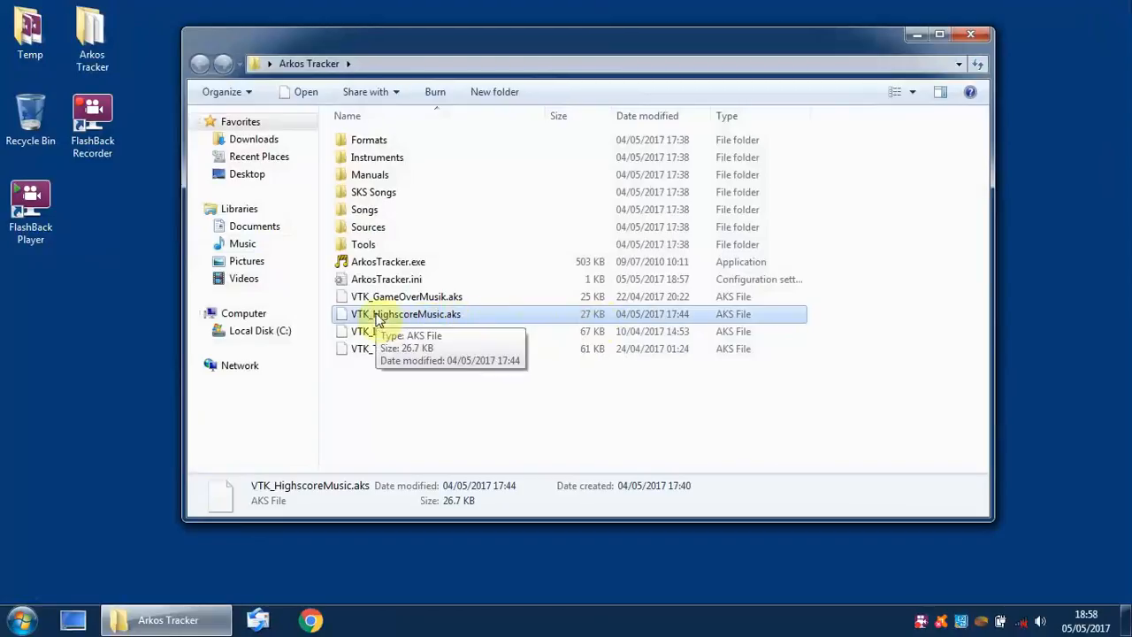
Launch ArkosTracker.exe from the Arkos Tracker folder and maximize its window
click(389, 265)
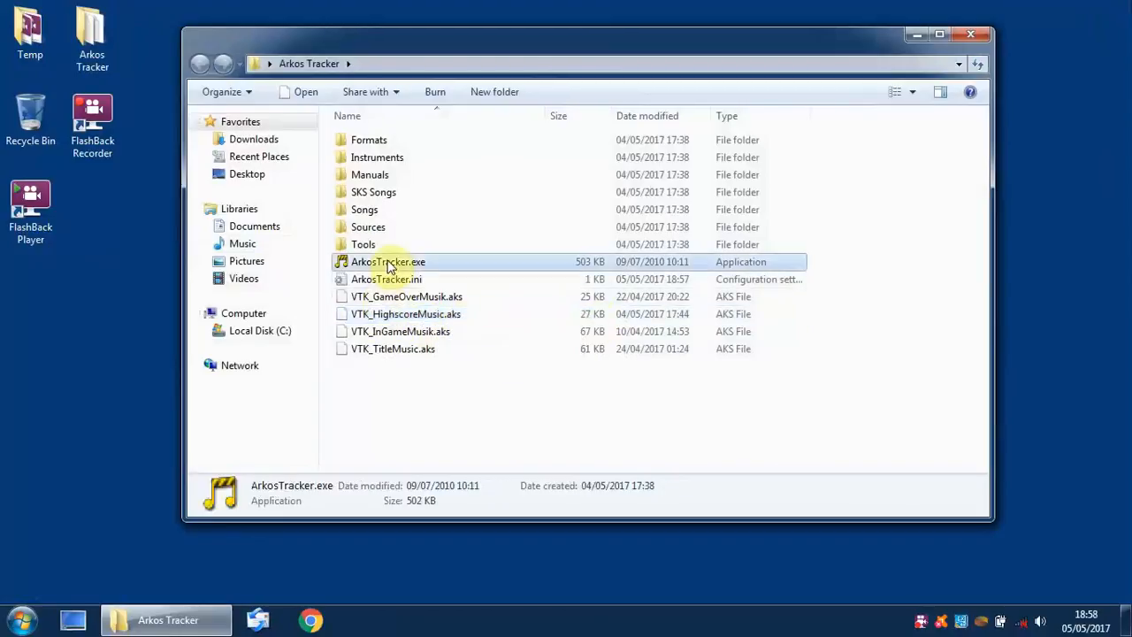
double_click(389, 266)
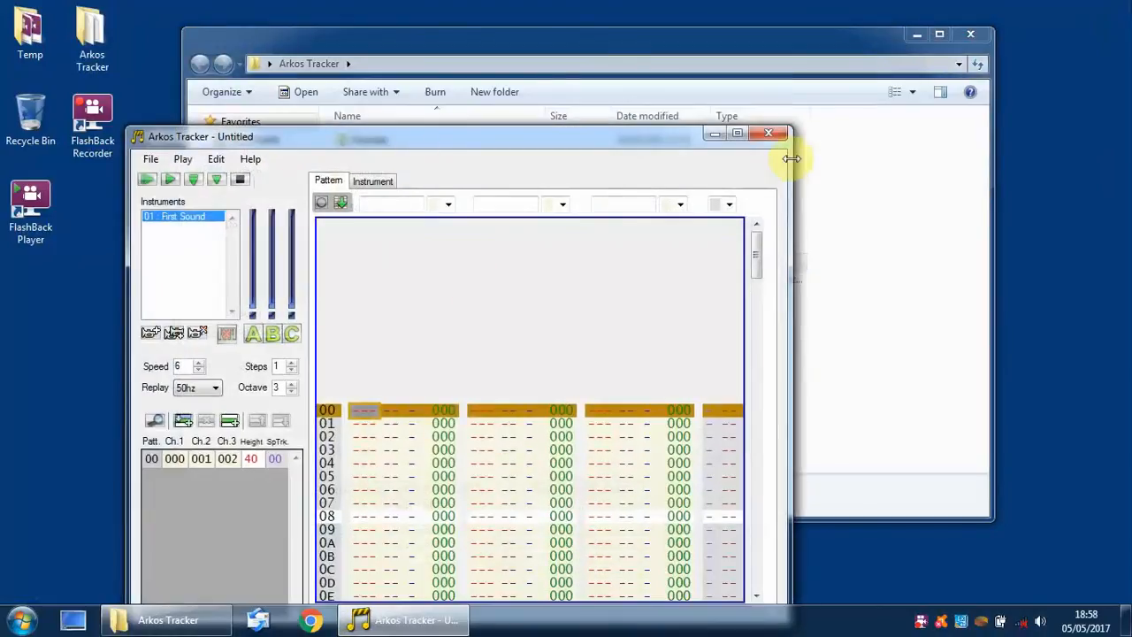
click(737, 133)
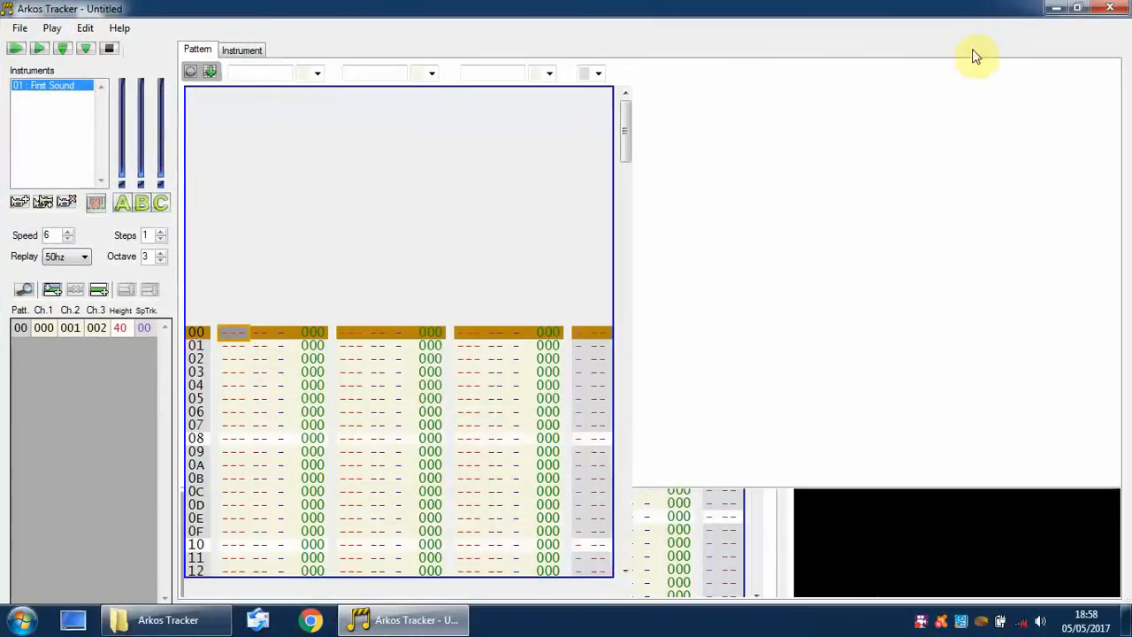
click(1055, 7)
click(389, 619)
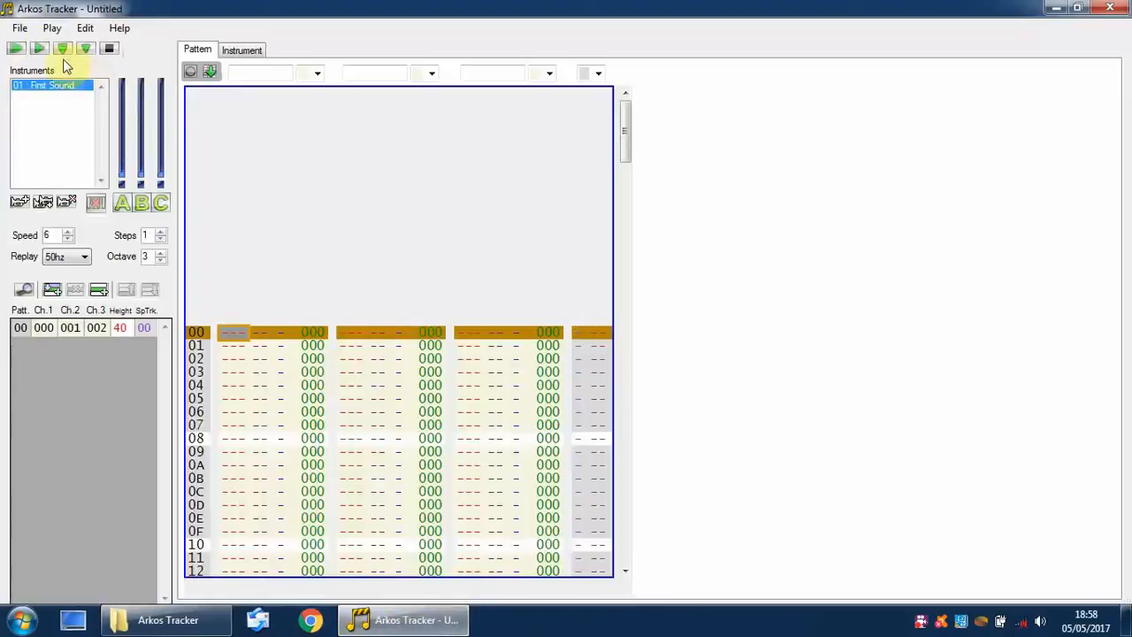
Open the song VTK_HighscoreMusic.aks from the Arkos Tracker folder
click(19, 27)
click(41, 62)
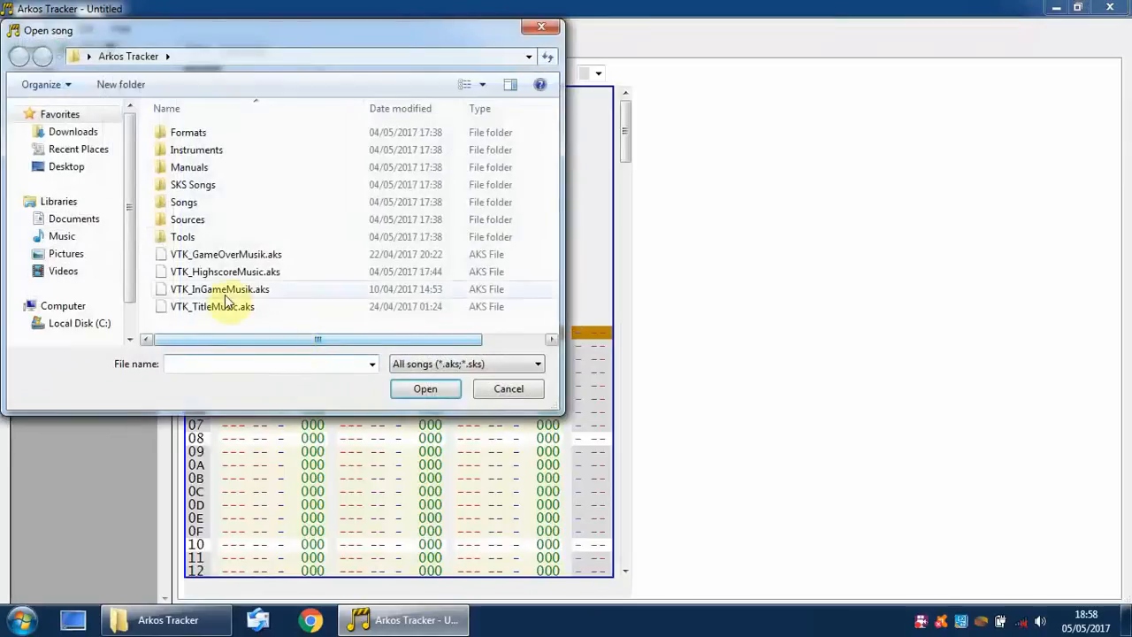
double_click(265, 269)
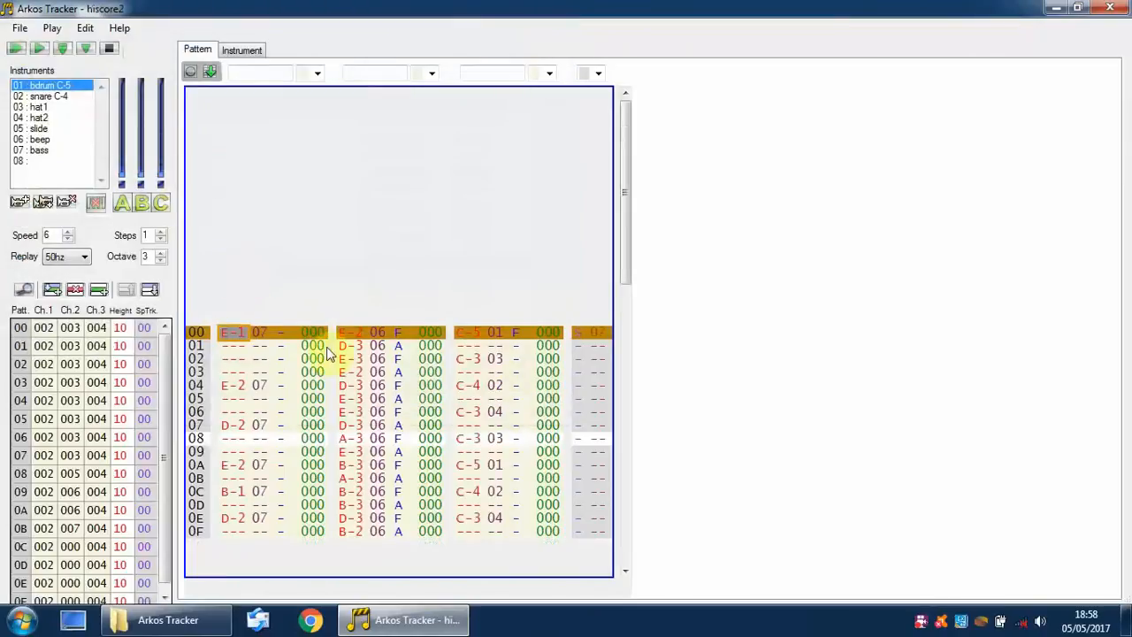
Export the song as binary to hiscore2.bin in the Arkos Tracker folder with export address 0000
click(20, 27)
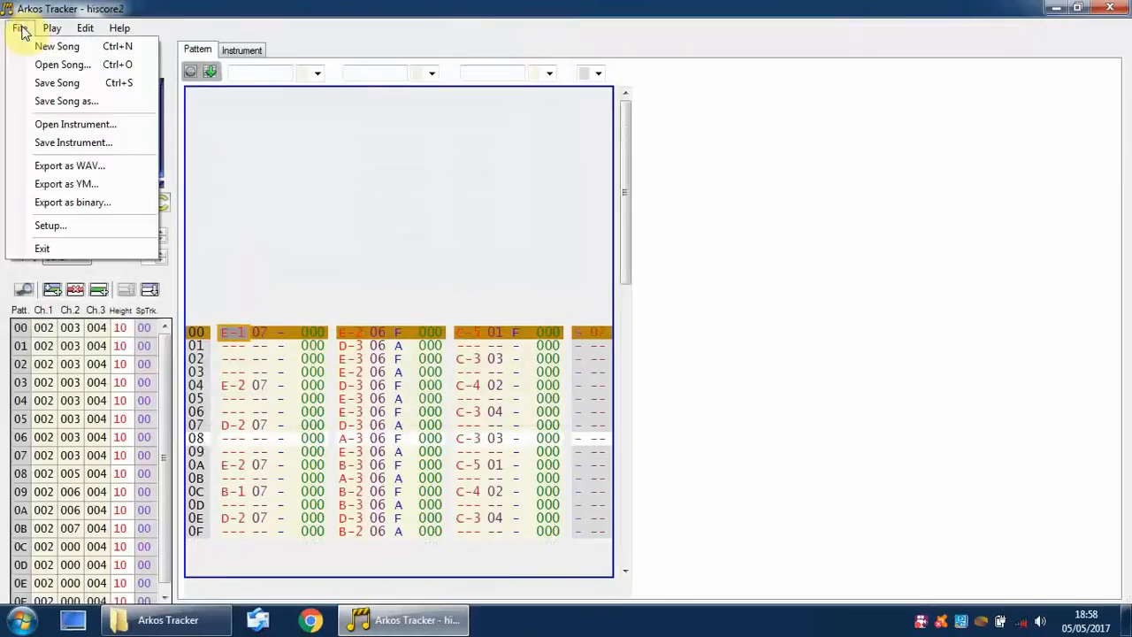
click(111, 201)
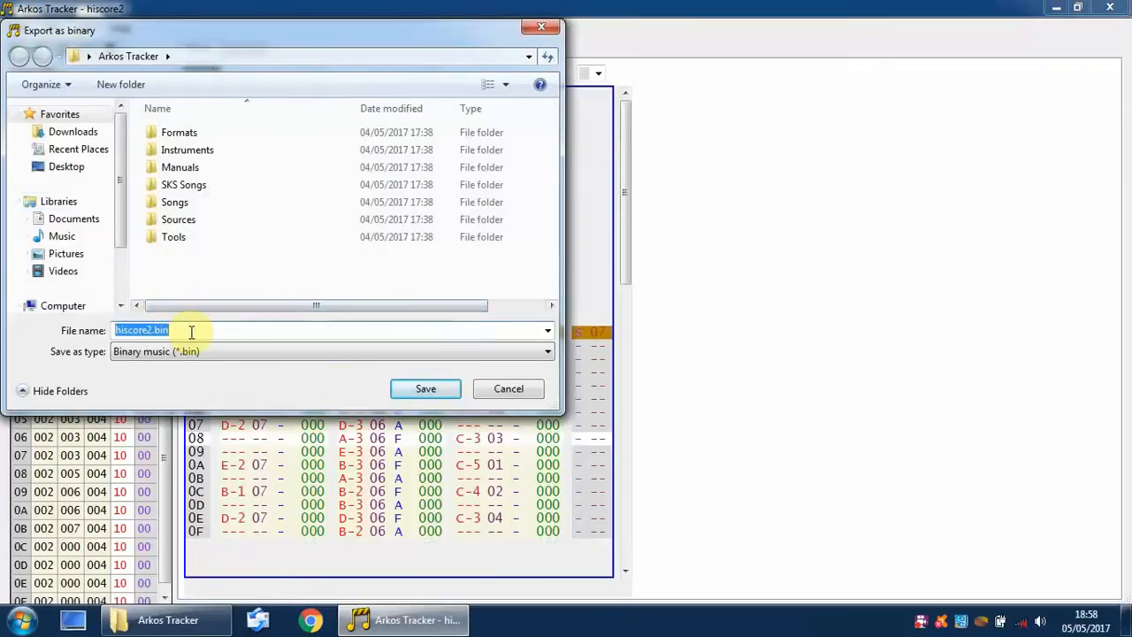
click(408, 392)
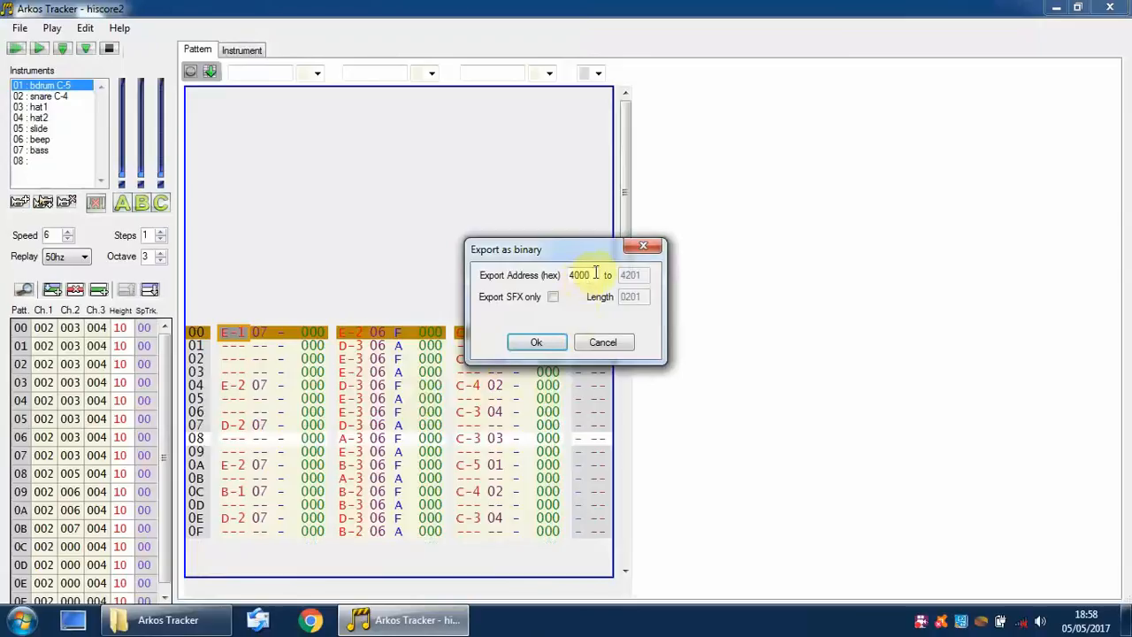
drag(590, 275, 543, 278)
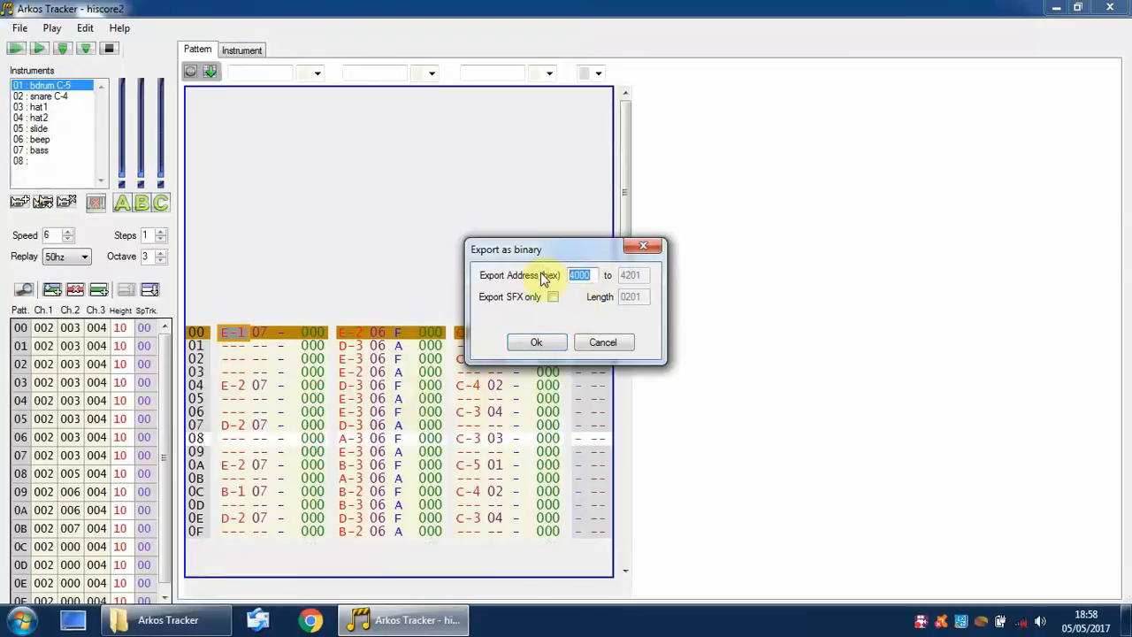
text(0)
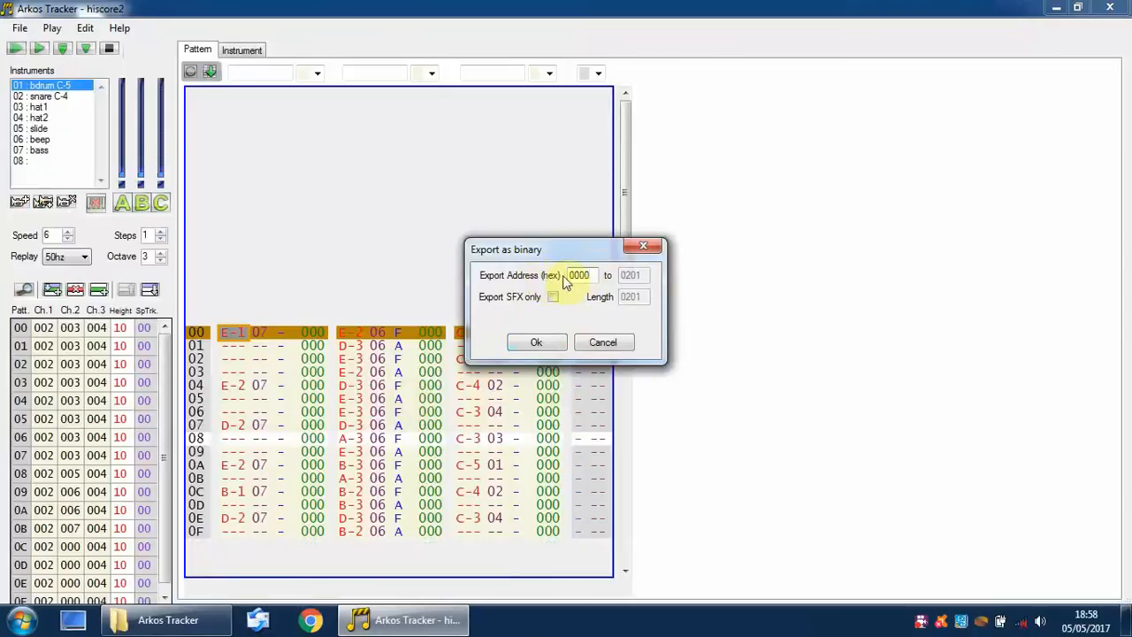
click(537, 345)
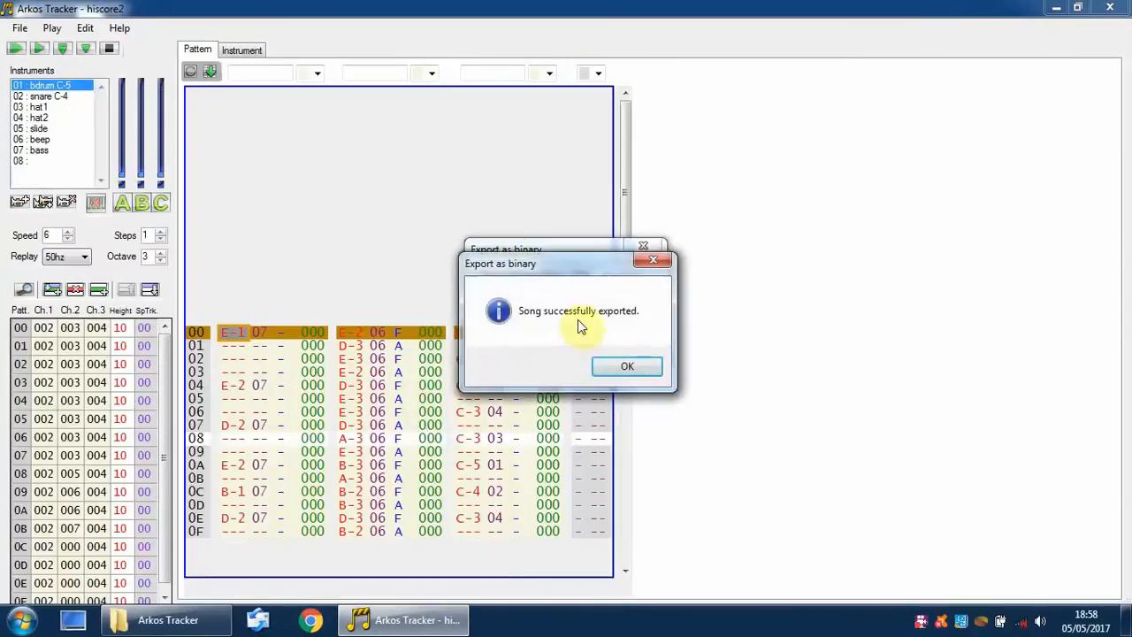
click(619, 366)
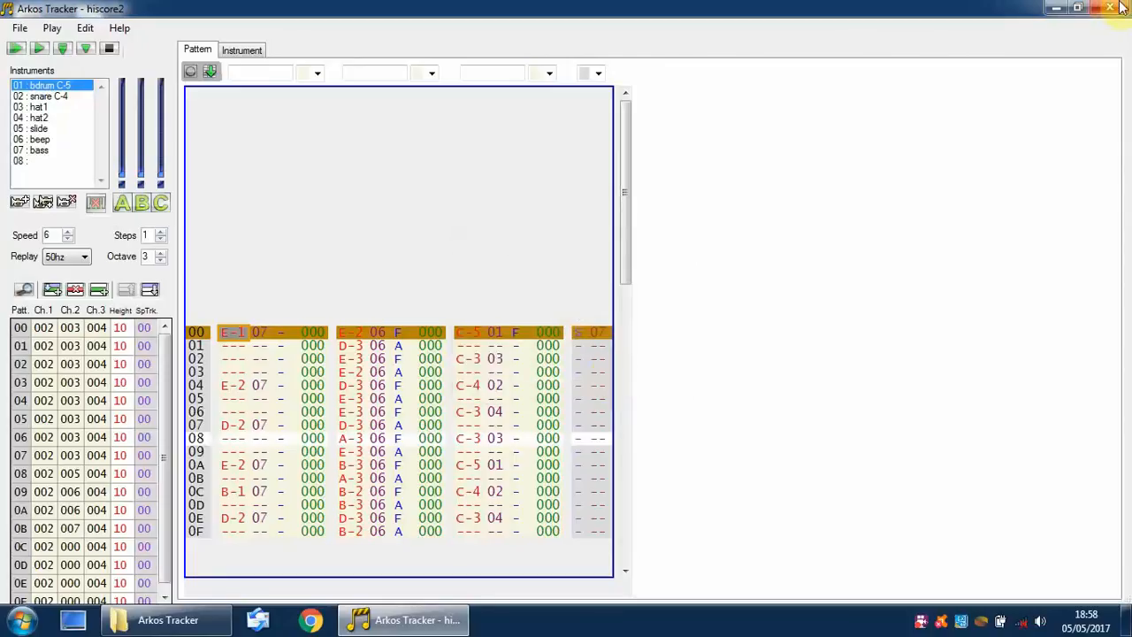
Check the exported hiscore2.bin in the Arkos Tracker folder, close the folder and switch back to Arkos Tracker
click(1058, 9)
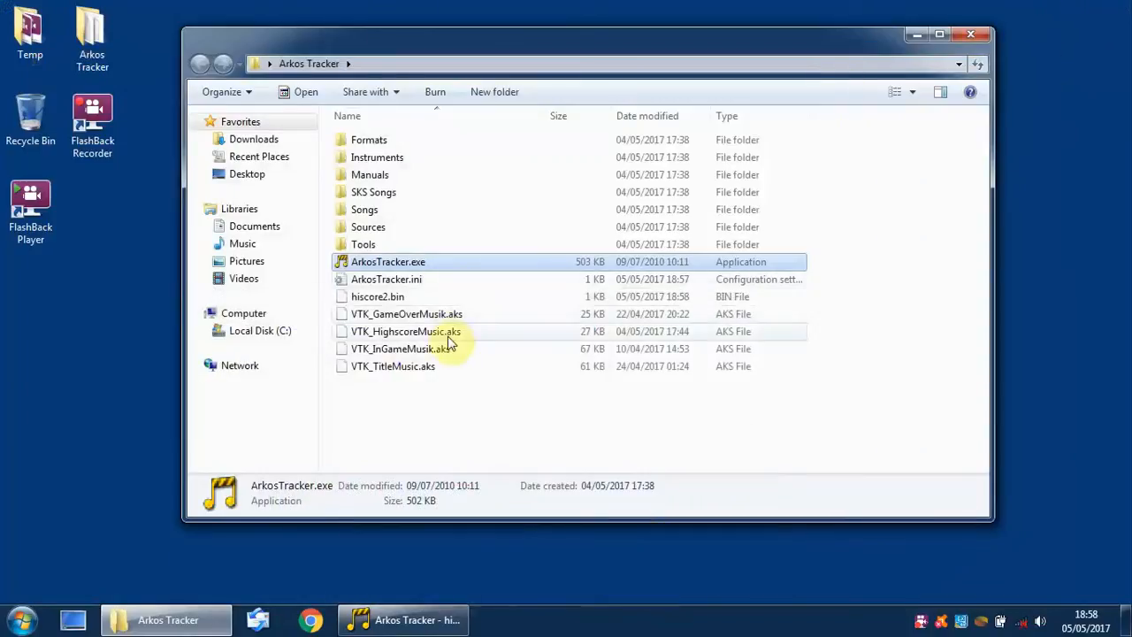
click(376, 297)
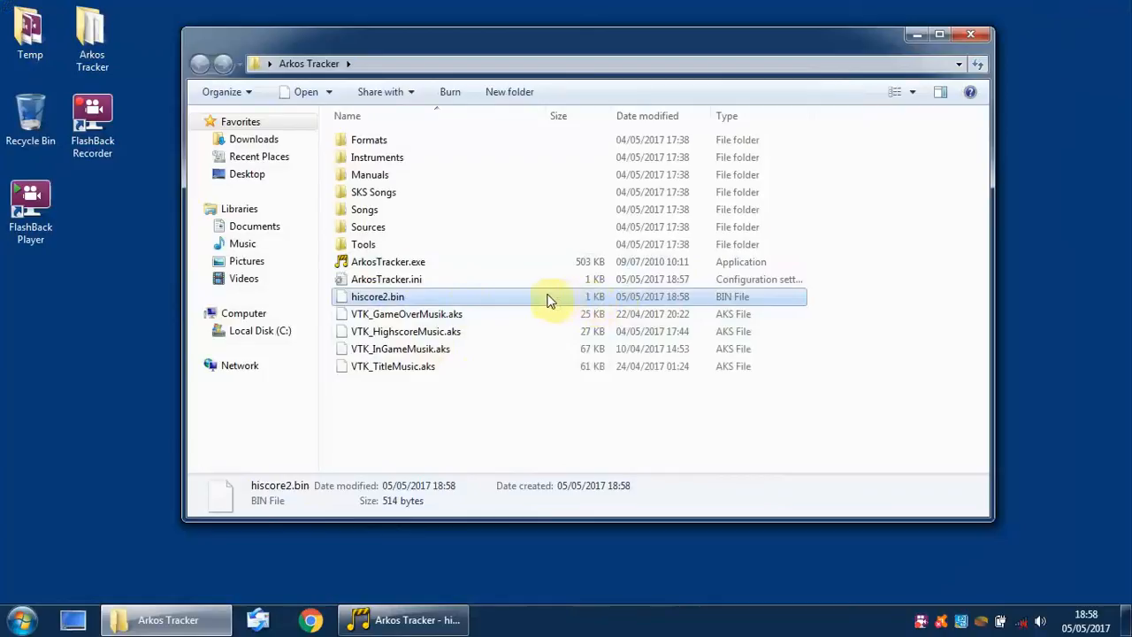
click(387, 299)
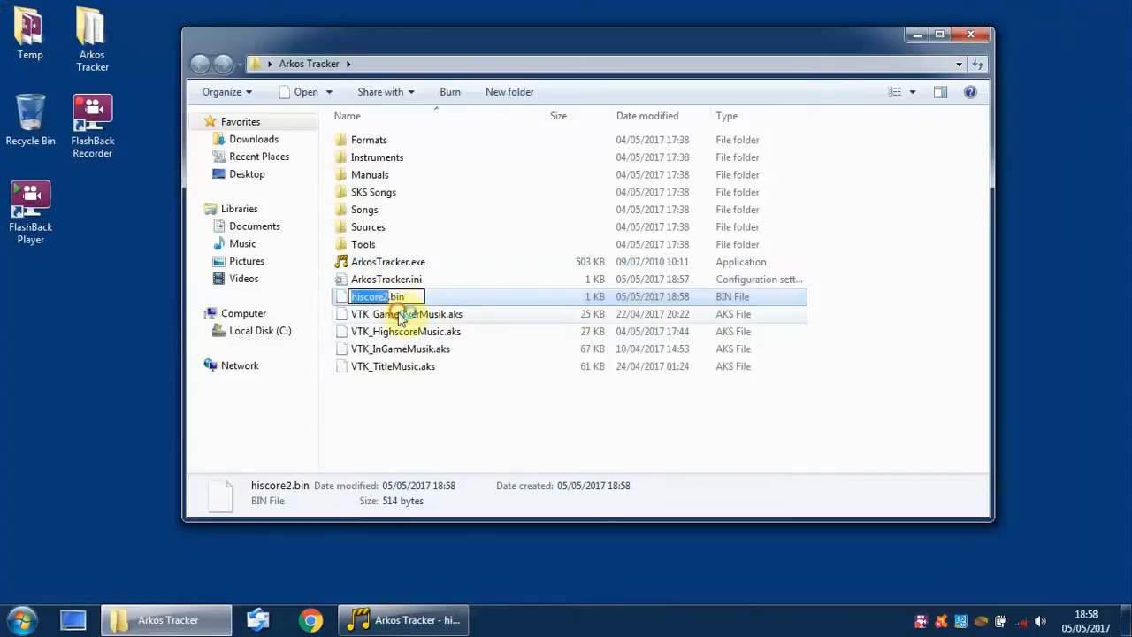
click(394, 310)
click(396, 301)
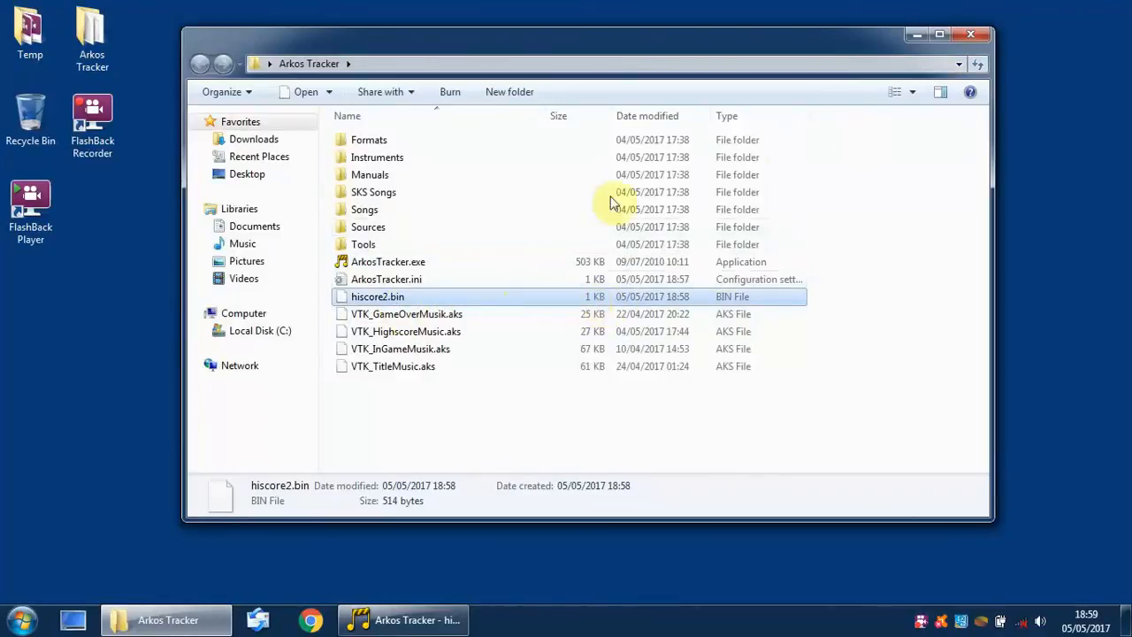
click(969, 35)
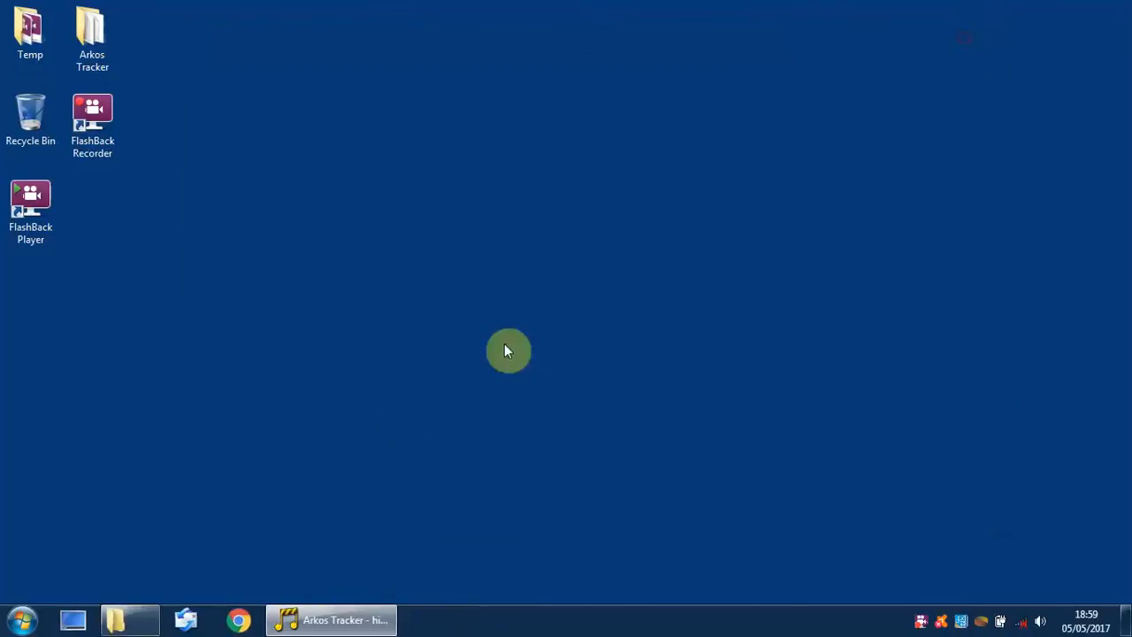
click(362, 617)
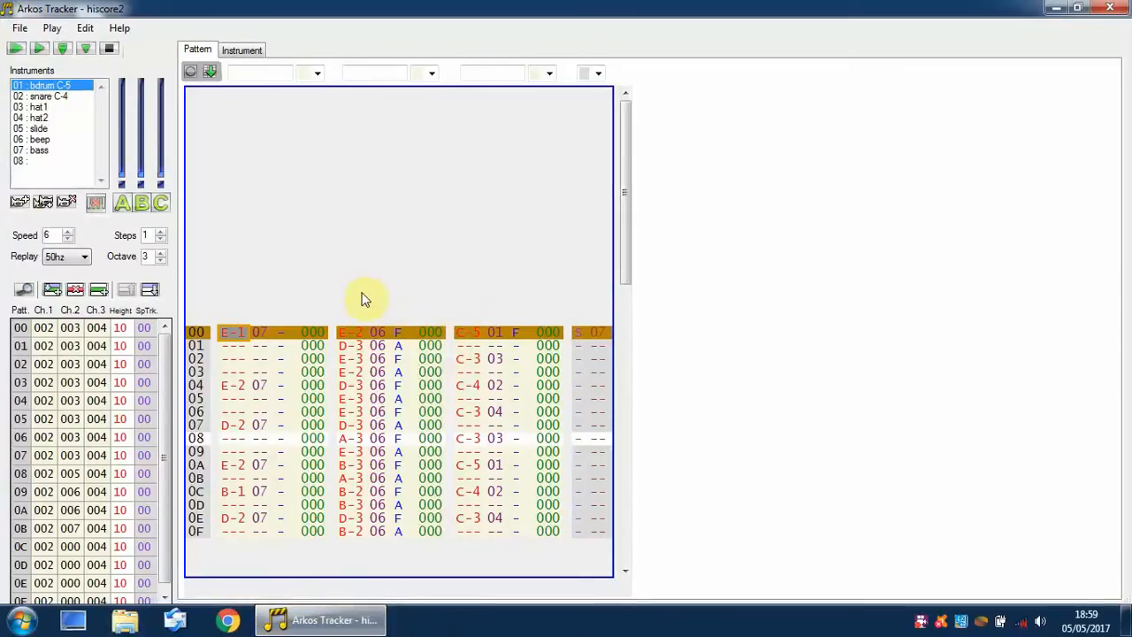
Play the hiscore2 song from the start for a moment and stop playback
click(16, 48)
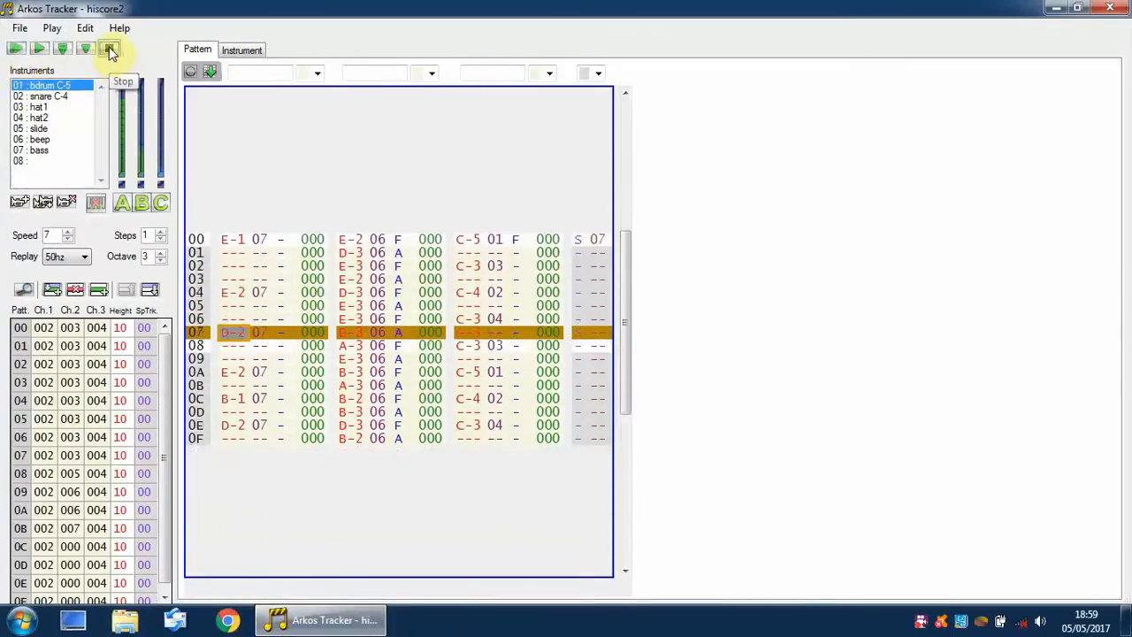
click(109, 48)
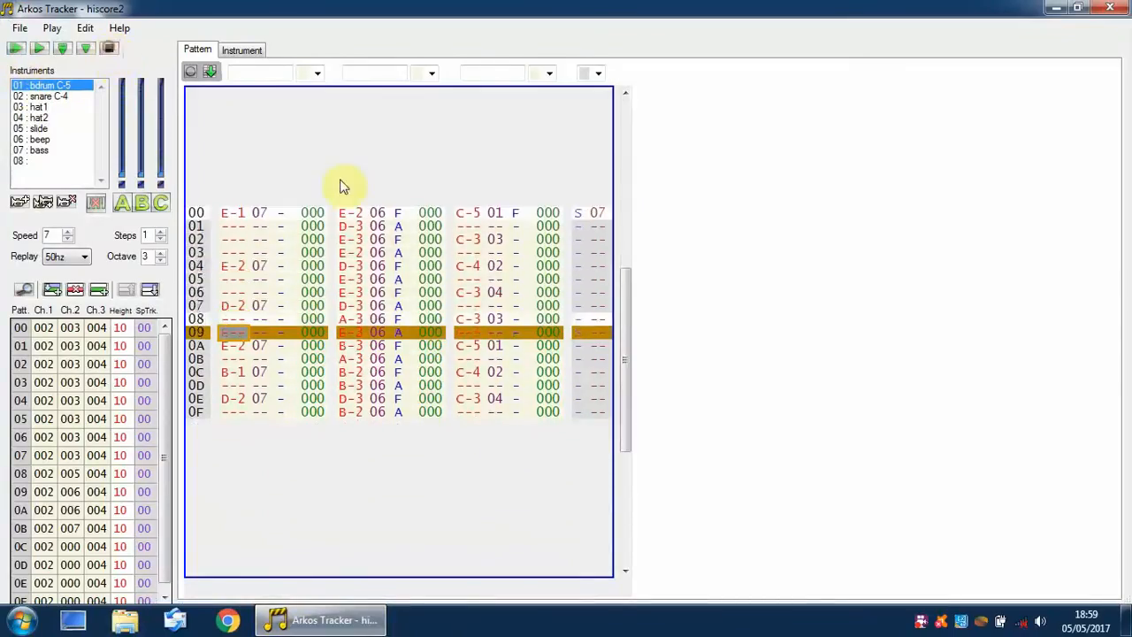
click(84, 28)
mouse_move(109, 37)
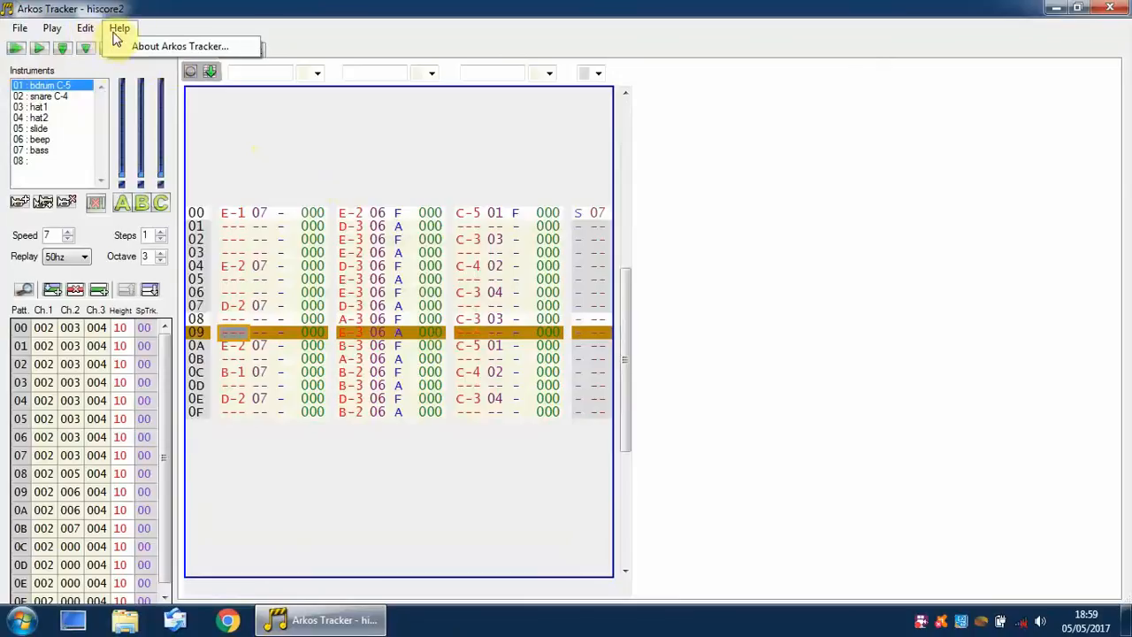
mouse_move(68, 33)
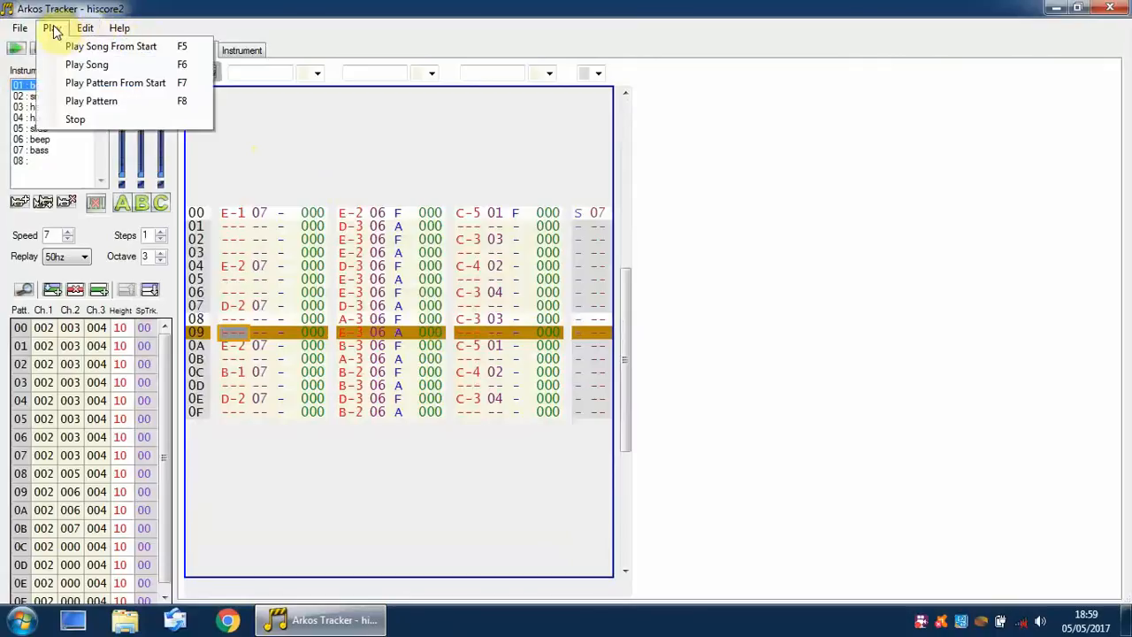
mouse_move(19, 24)
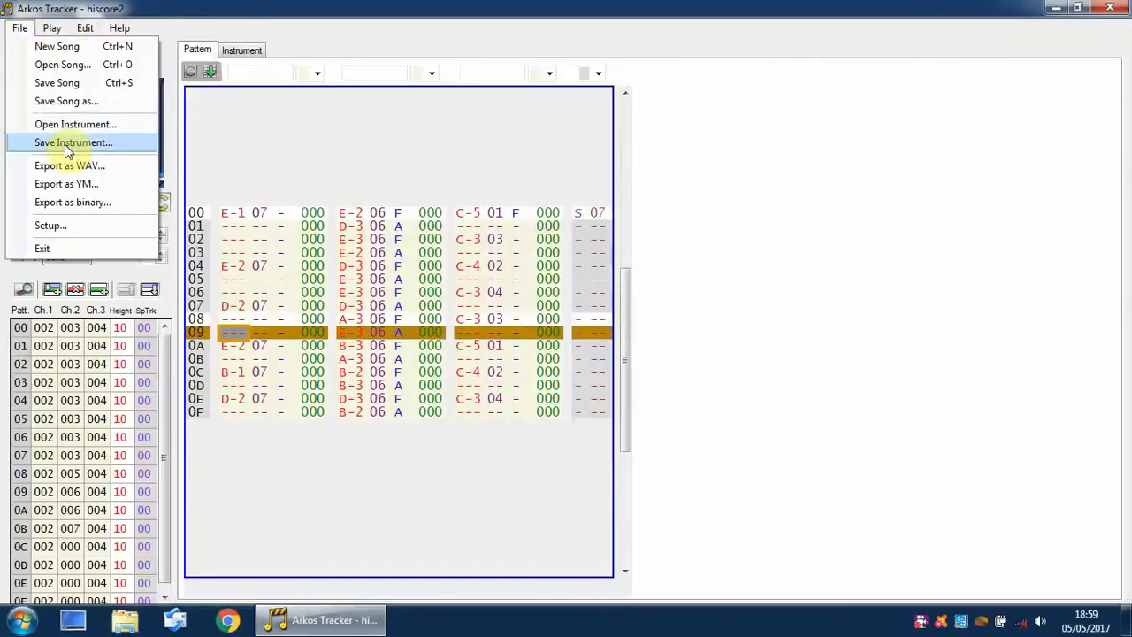
click(245, 130)
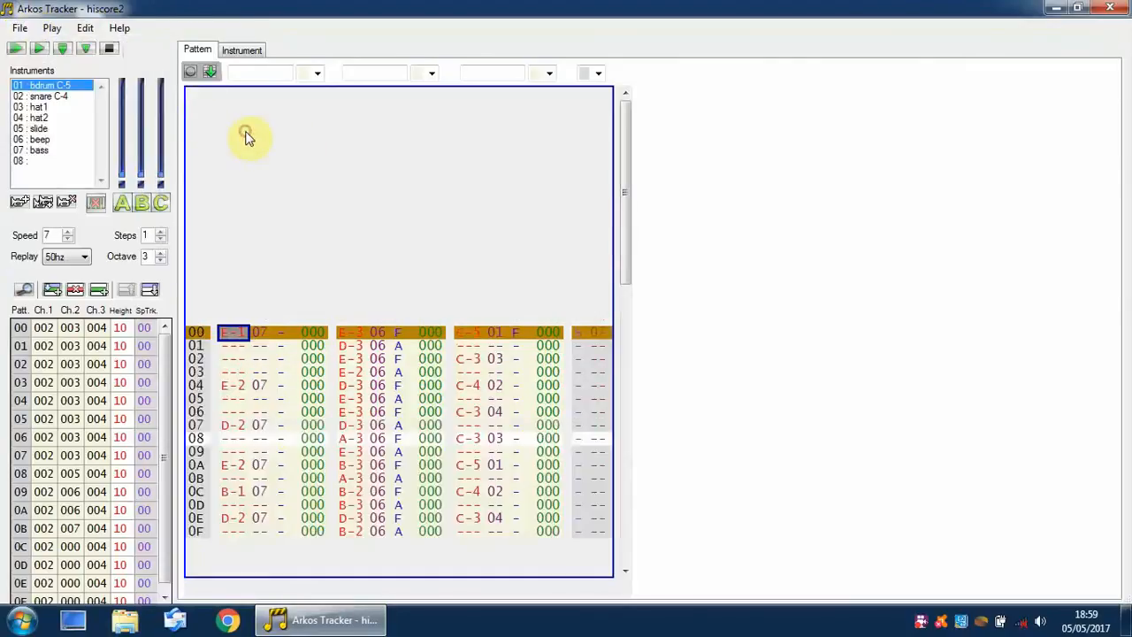
Open the DemoIzArt - Twist Part song (.sks) from the SKS Songs folder
click(20, 27)
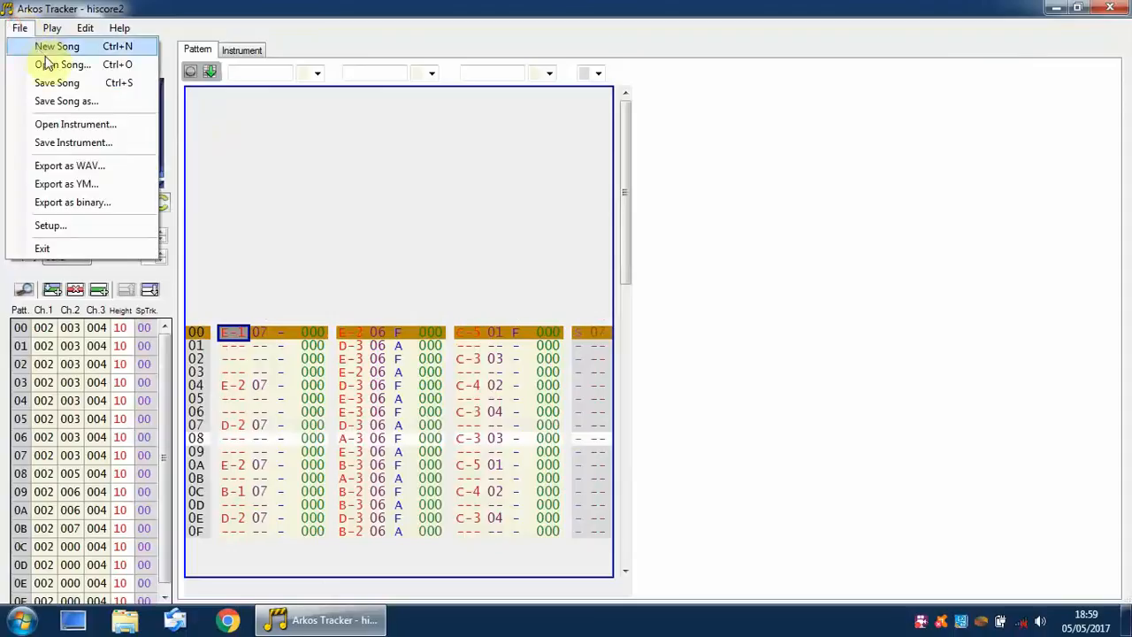
click(49, 65)
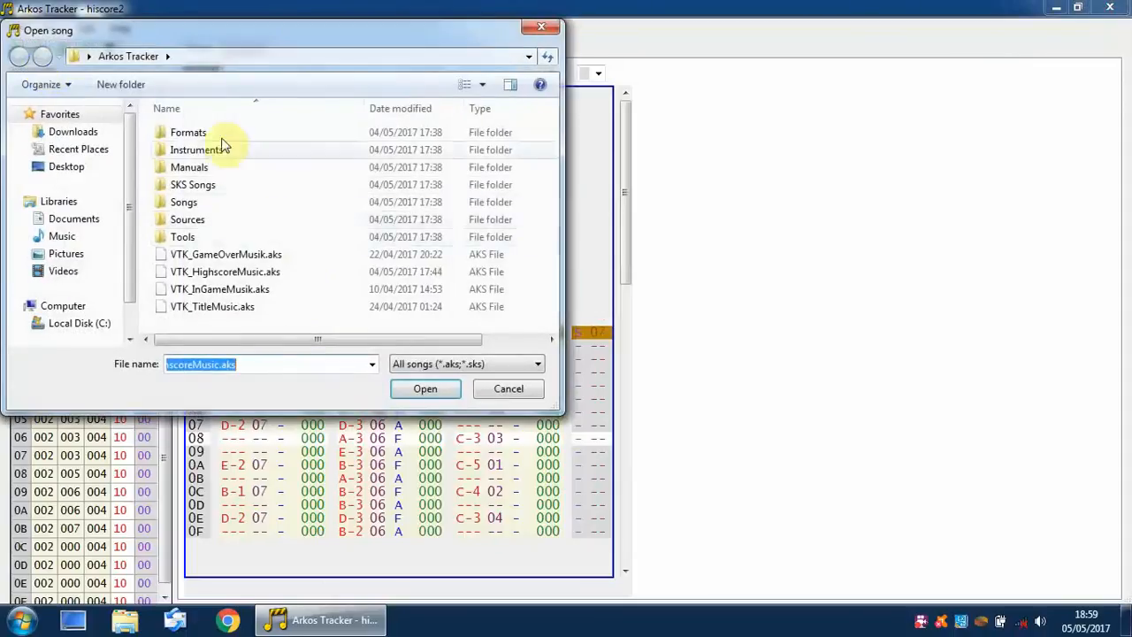
drag(212, 41, 356, 79)
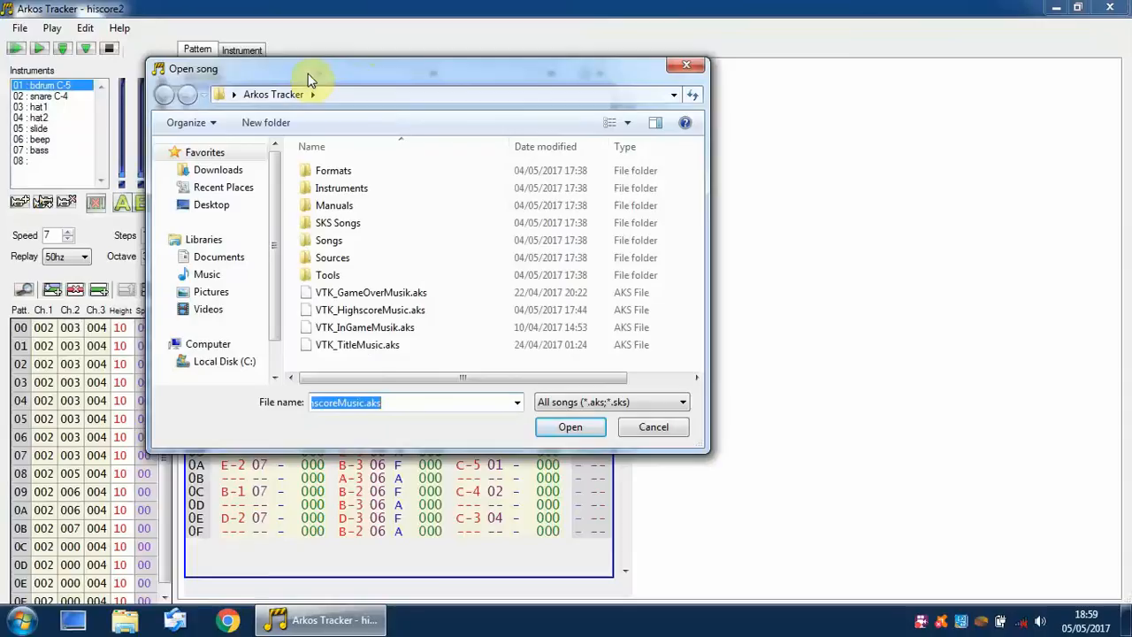
drag(348, 71, 341, 76)
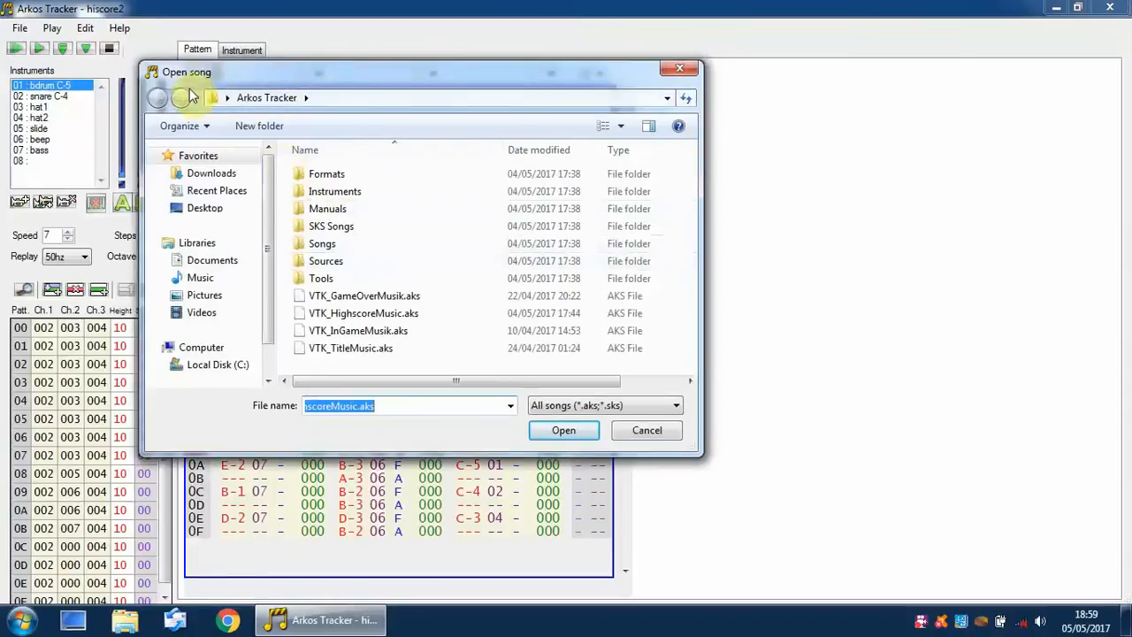
drag(266, 81, 282, 89)
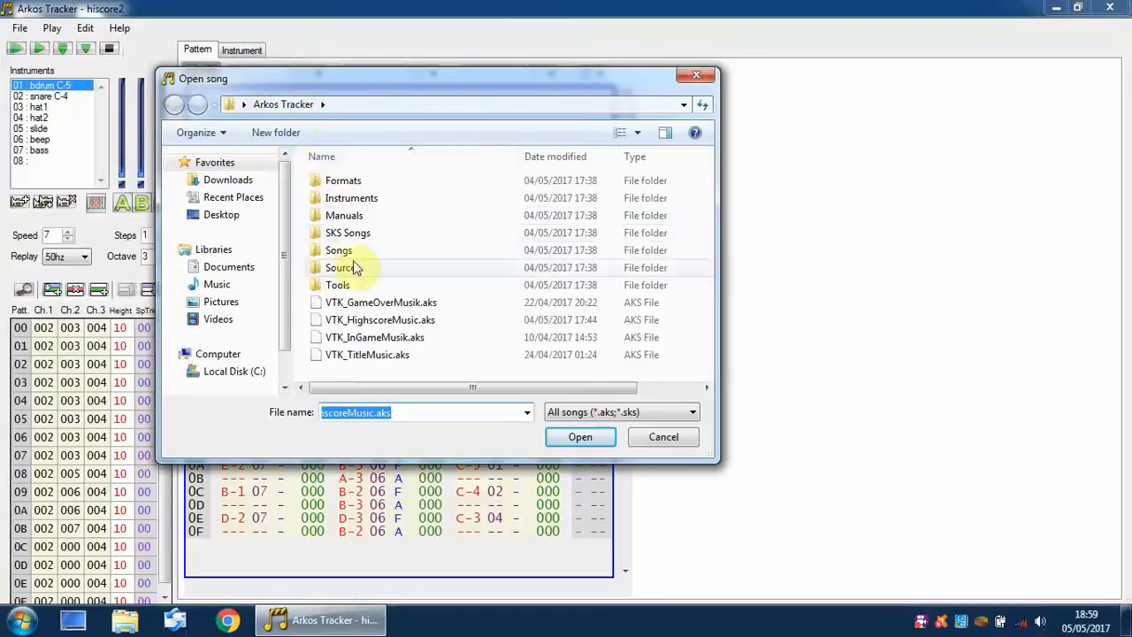
double_click(371, 233)
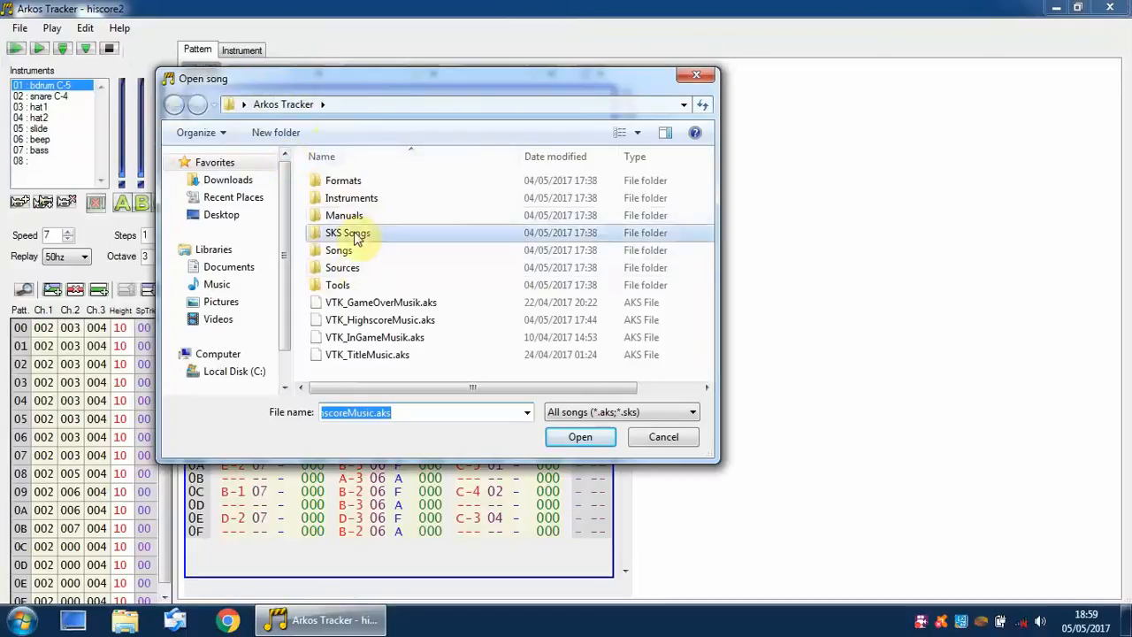
drag(707, 195, 694, 221)
click(433, 263)
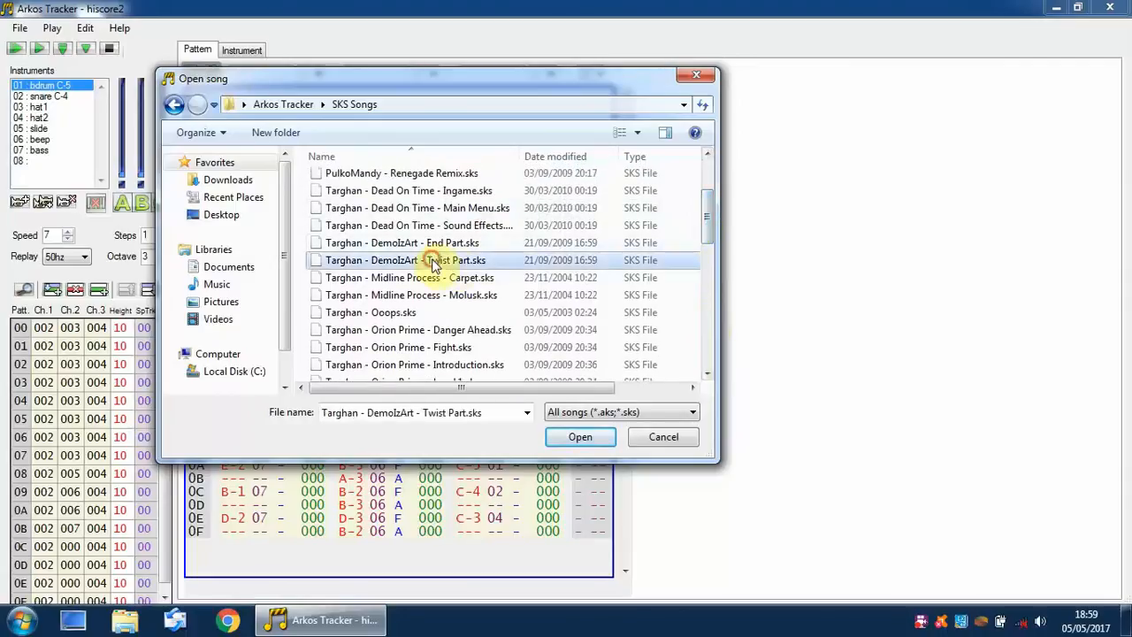
click(591, 437)
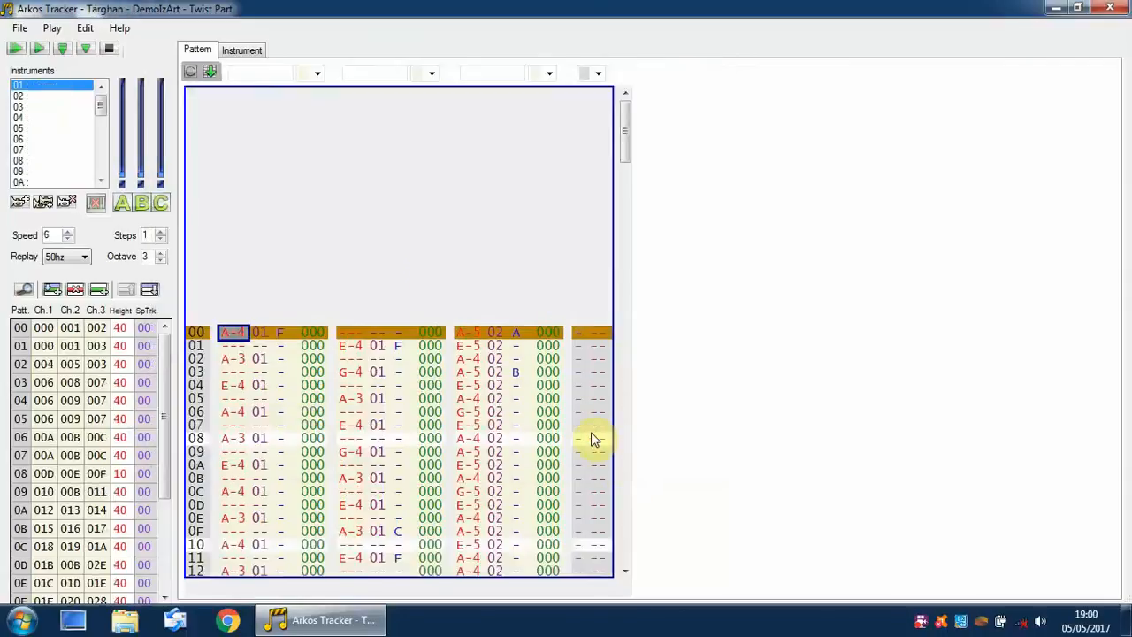
Listen to the beginning of the Twist Part song and stop playback
click(15, 47)
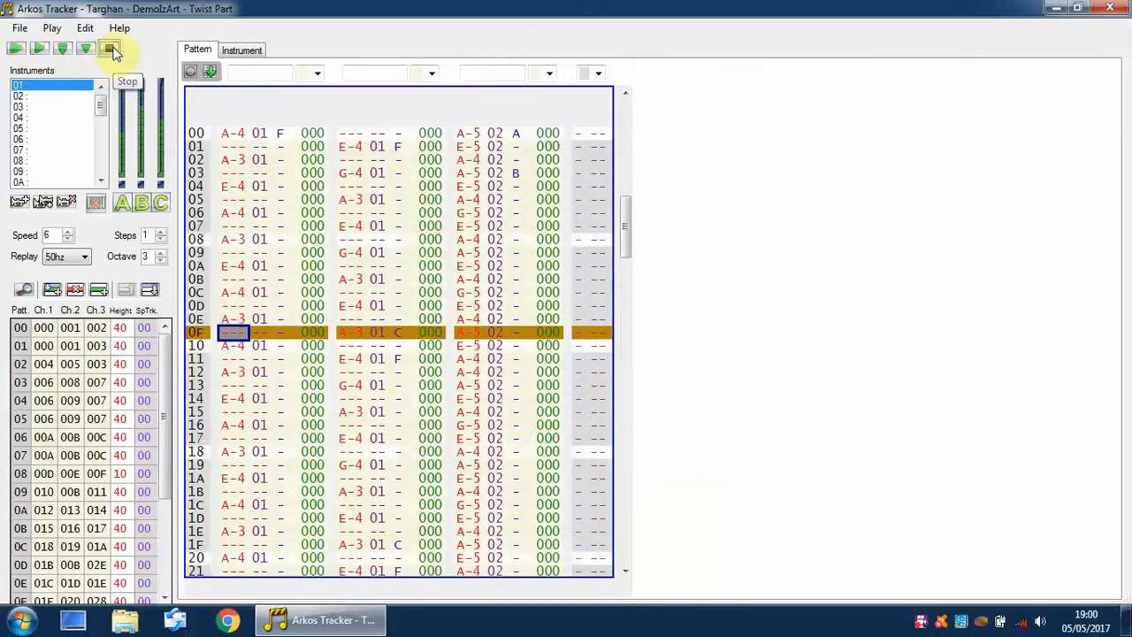
click(111, 50)
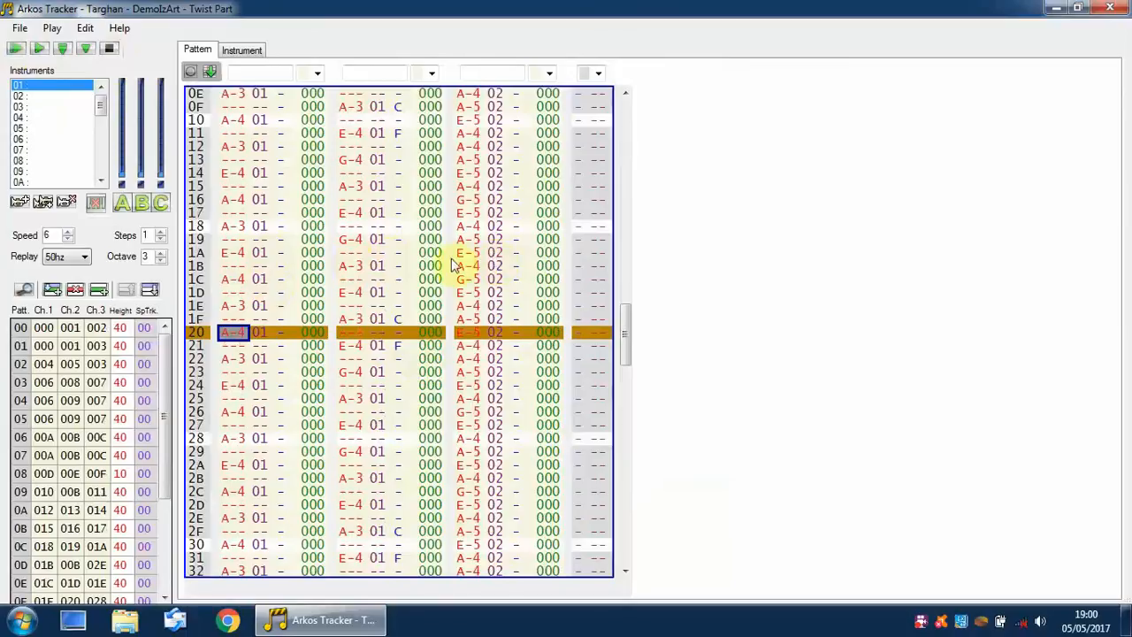
Show the settings of instrument 01 and test its sound with different notes
click(53, 117)
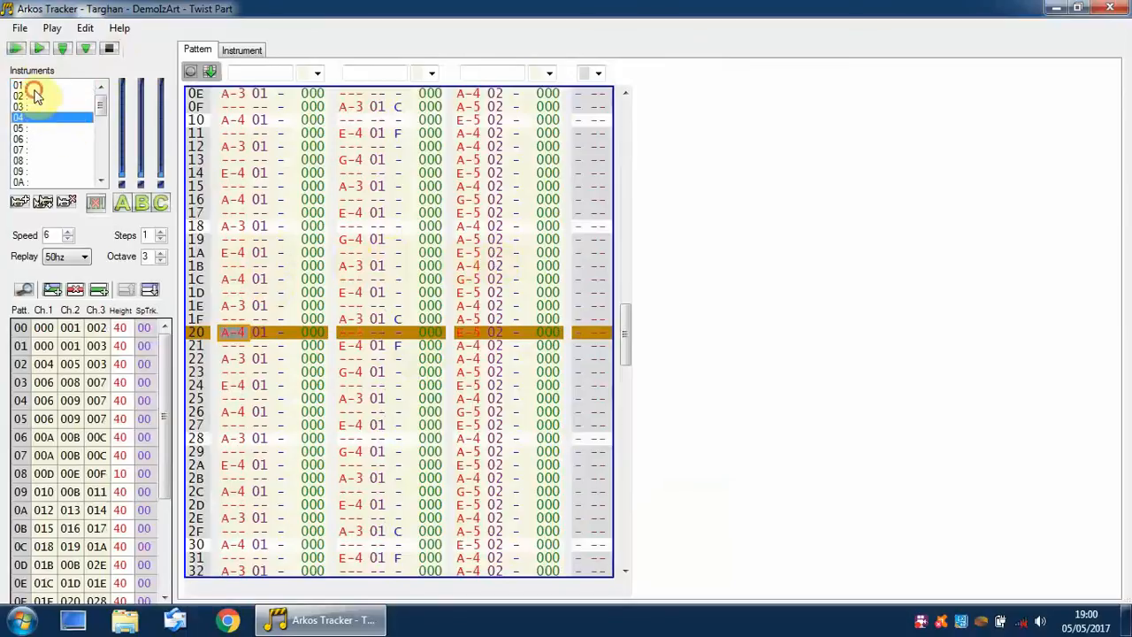
click(35, 128)
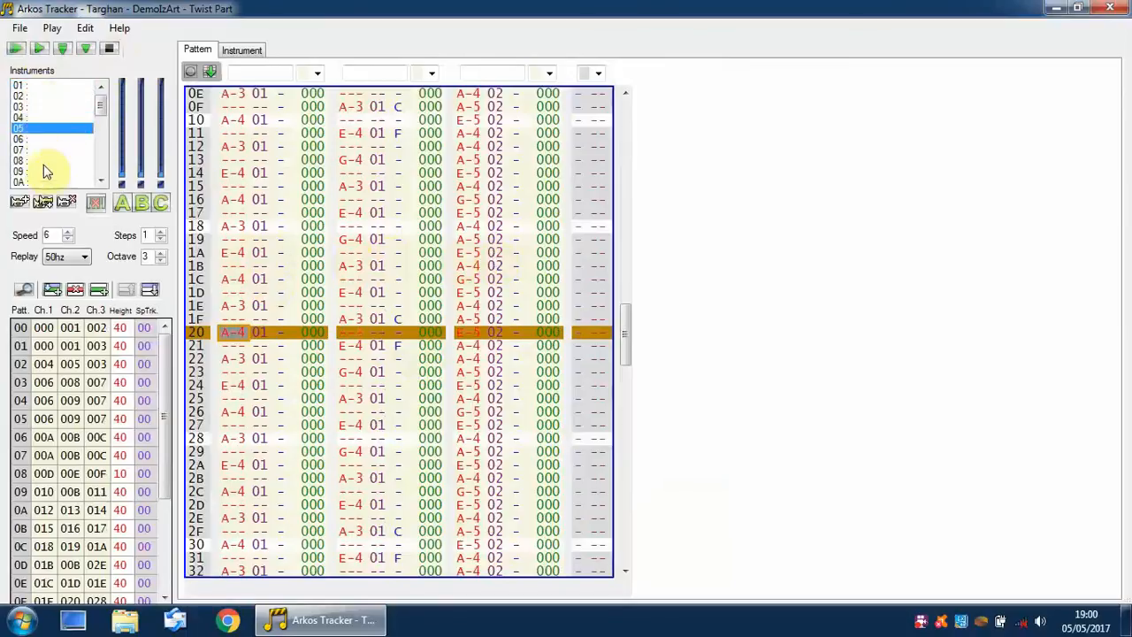
click(53, 85)
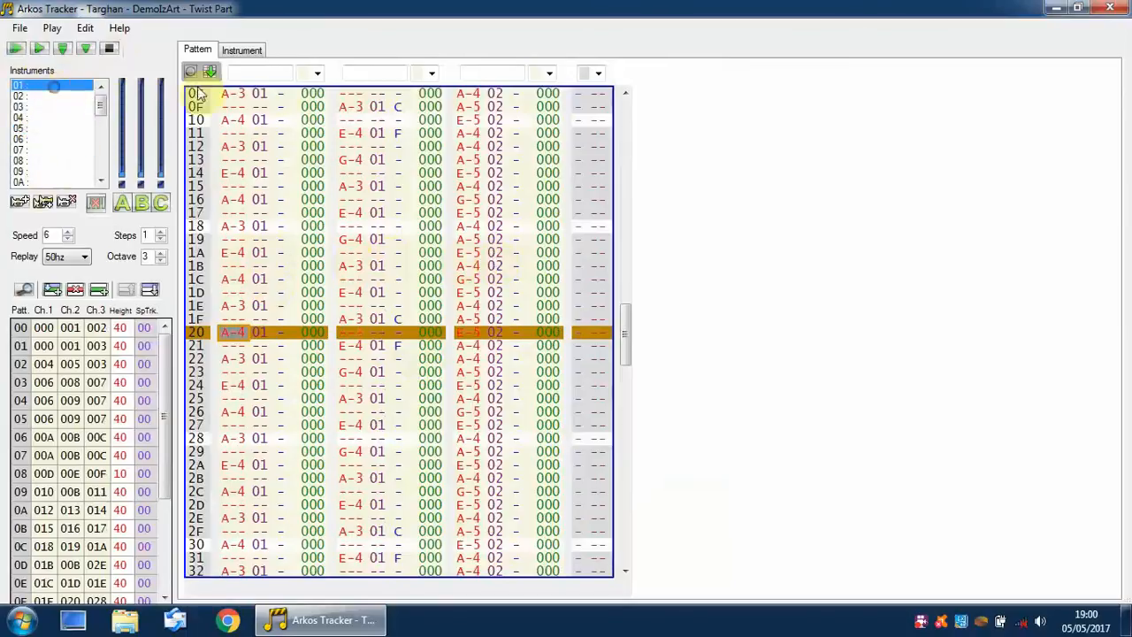
click(243, 51)
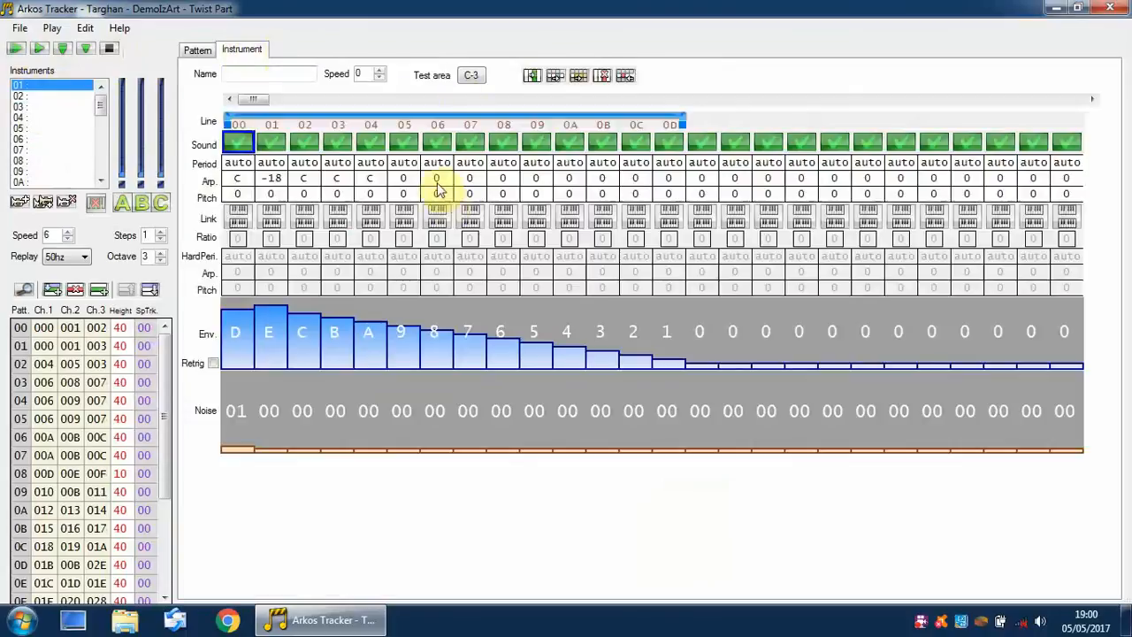
click(475, 78)
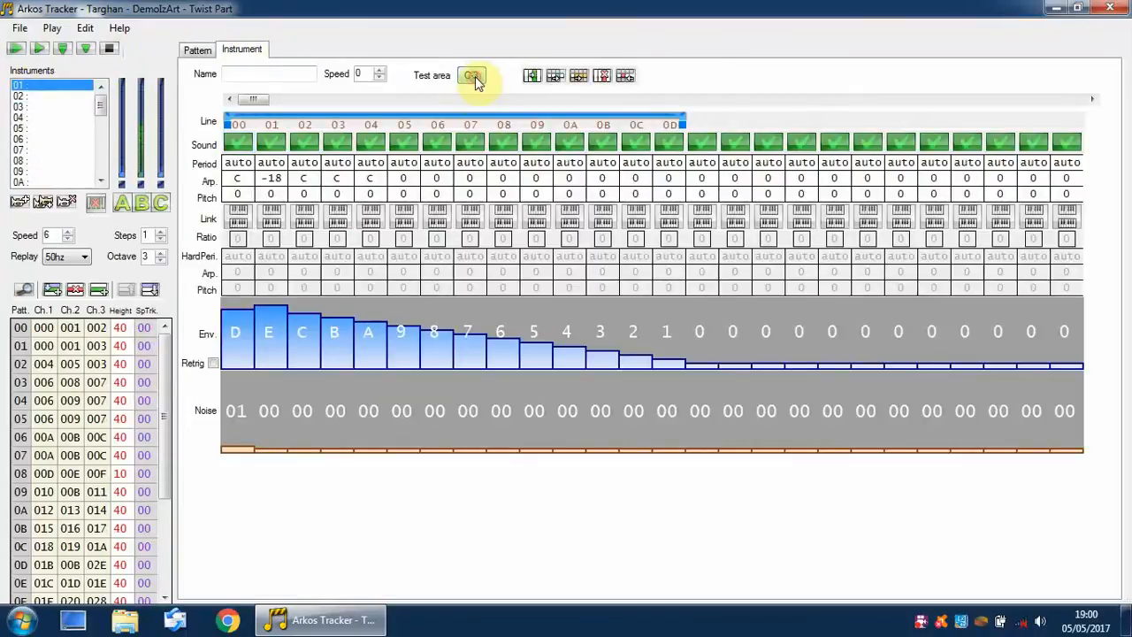
key(t)
Name instrument 01 "beepsound" and keep it selected in the instrument list
click(228, 72)
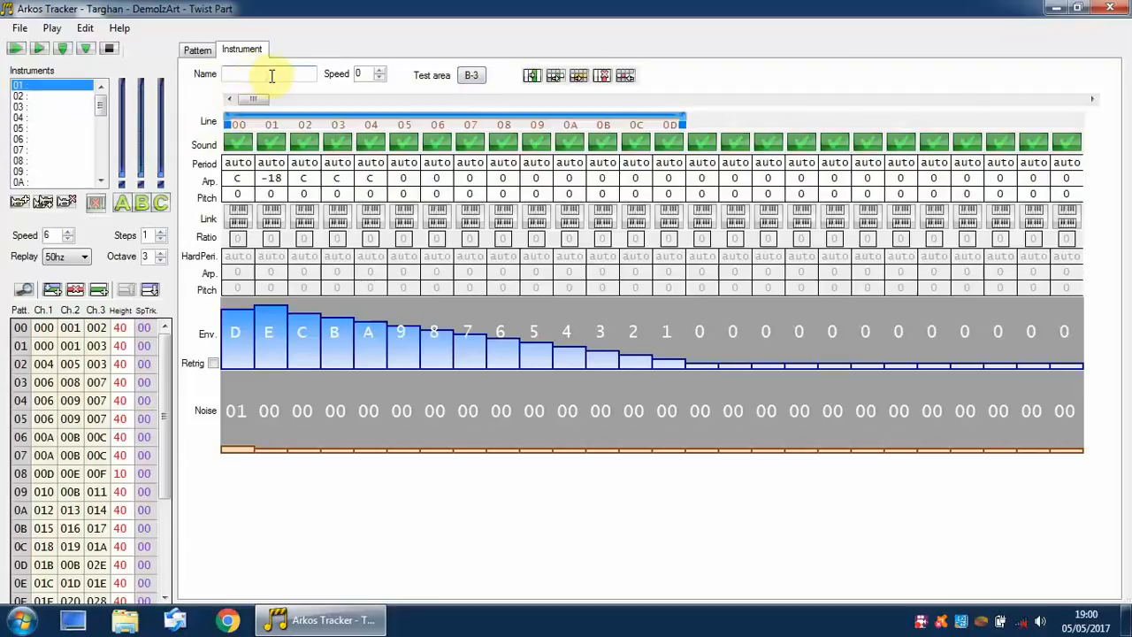
text(beepsound)
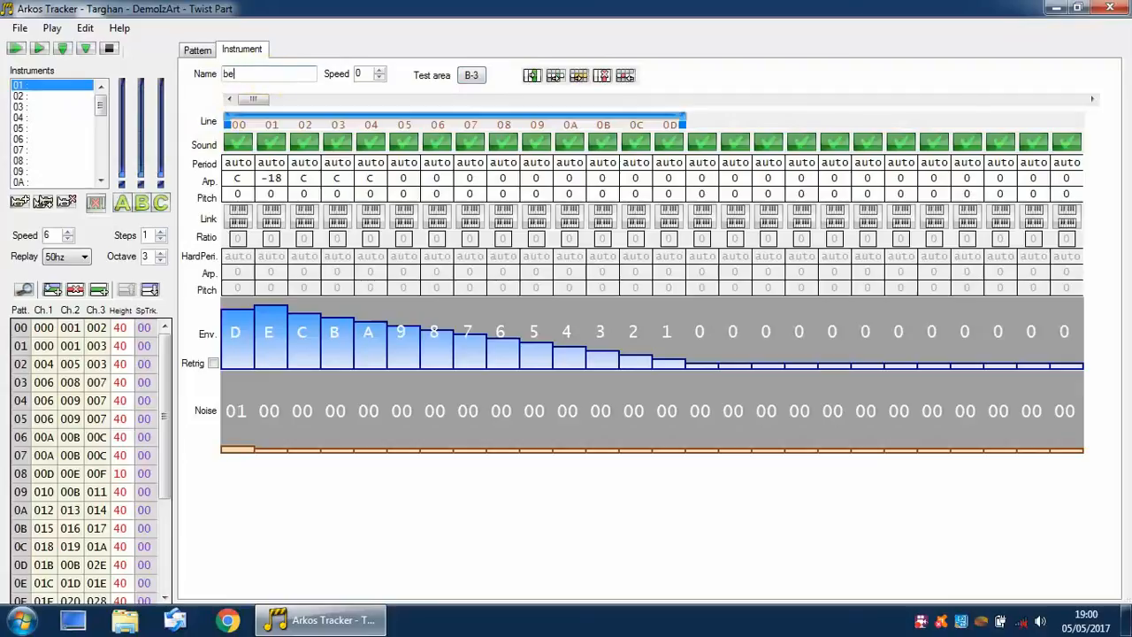
click(48, 94)
click(41, 96)
click(39, 87)
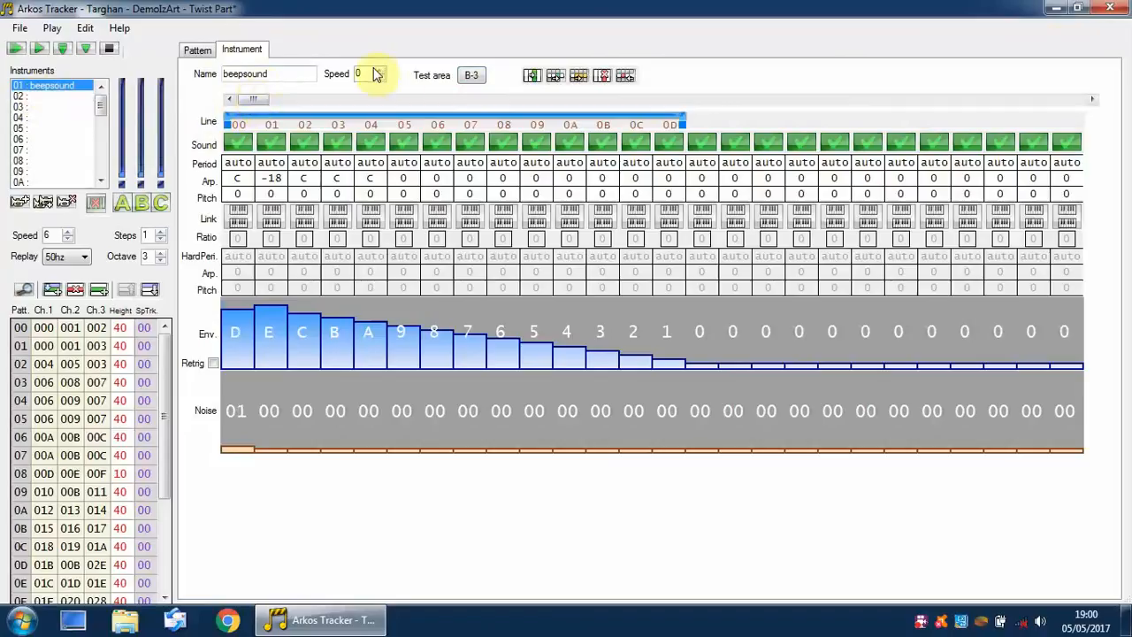
Save the beepsound instrument as beepsound.aki in the Arkos Tracker folder
click(470, 76)
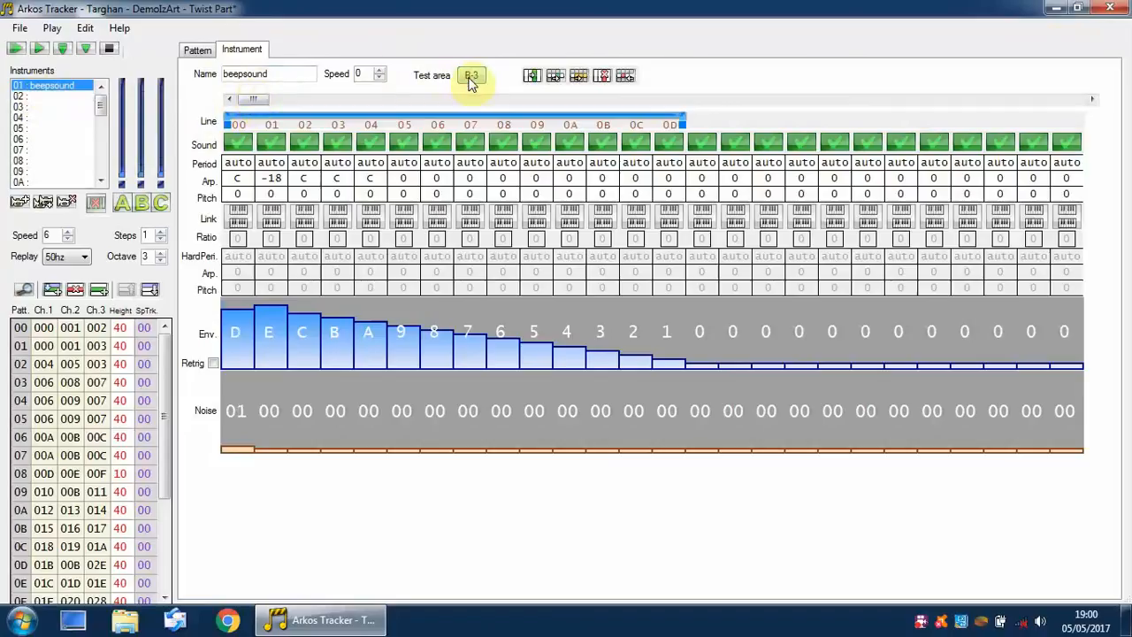
click(16, 30)
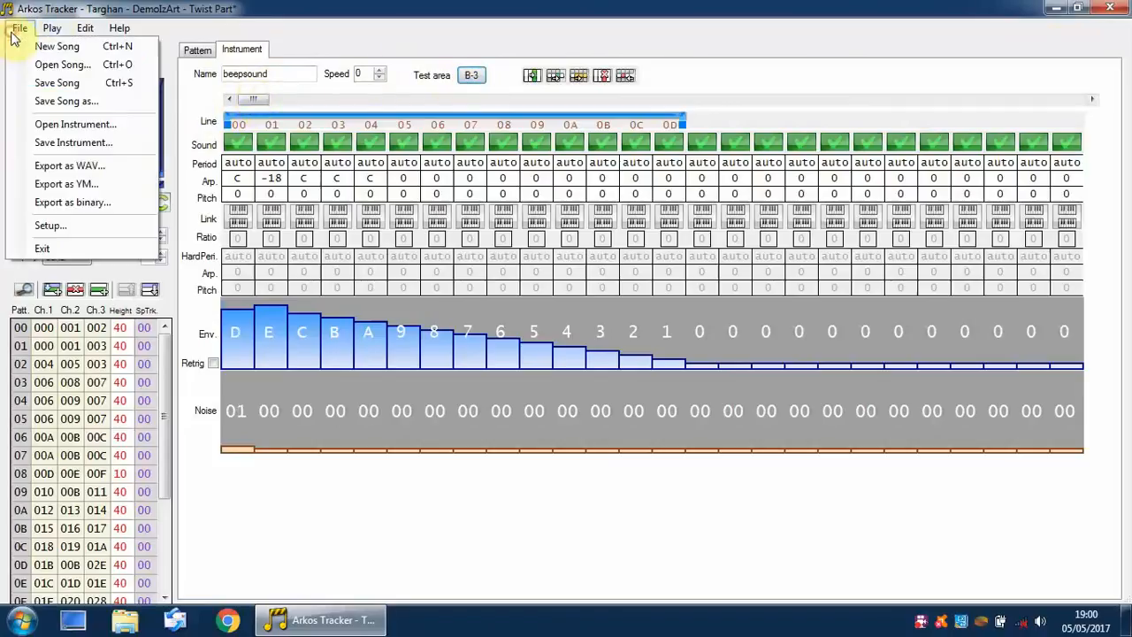
click(106, 143)
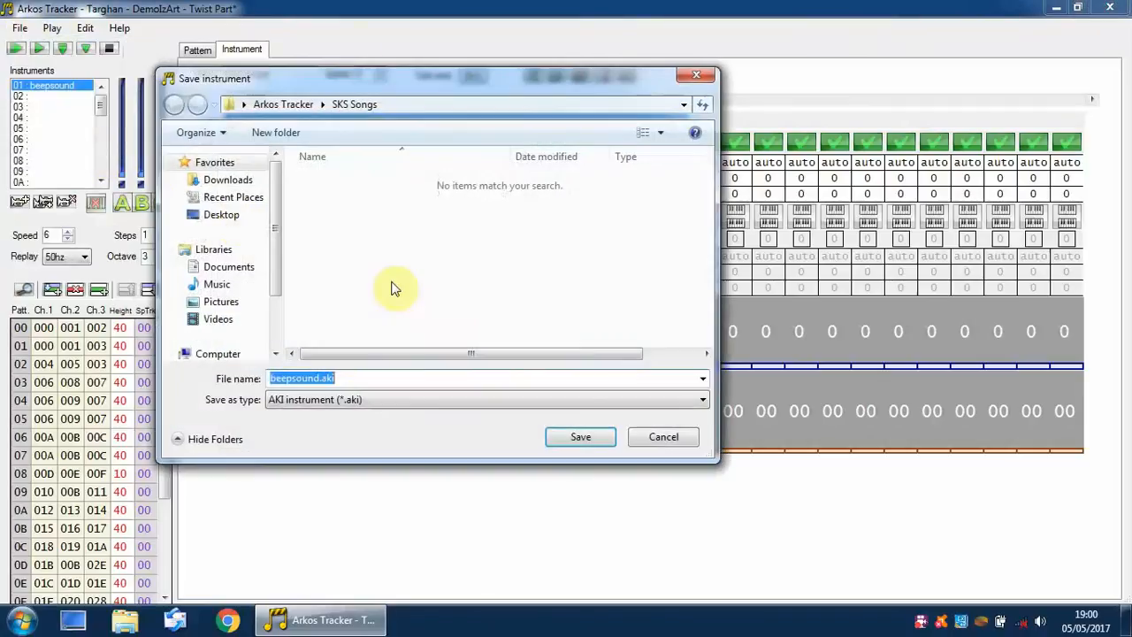
click(262, 108)
click(366, 378)
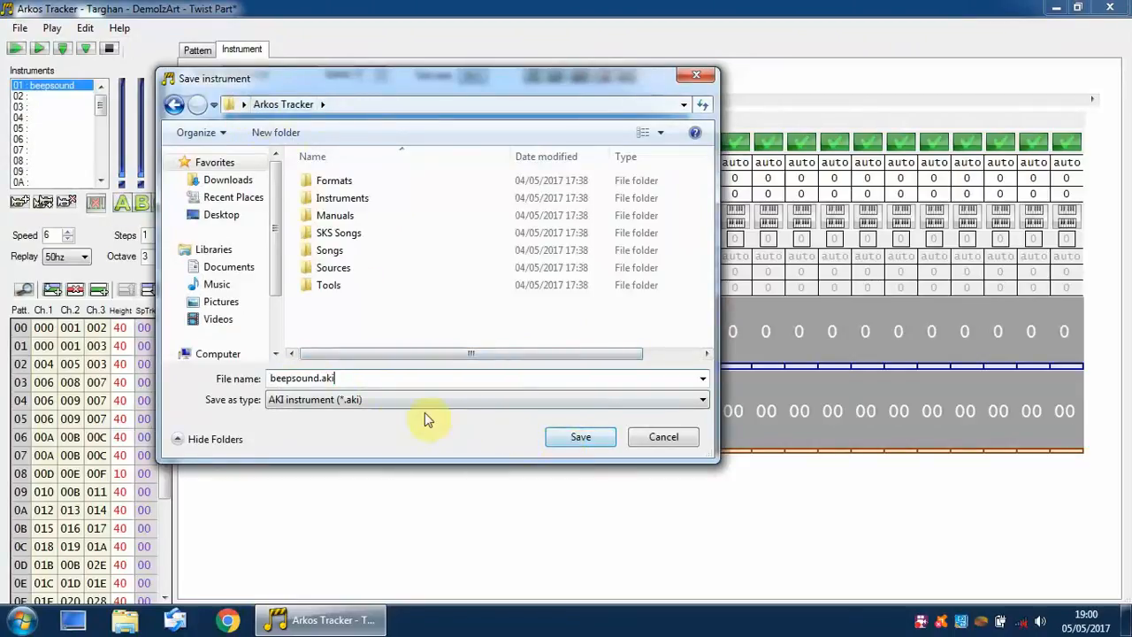
click(587, 442)
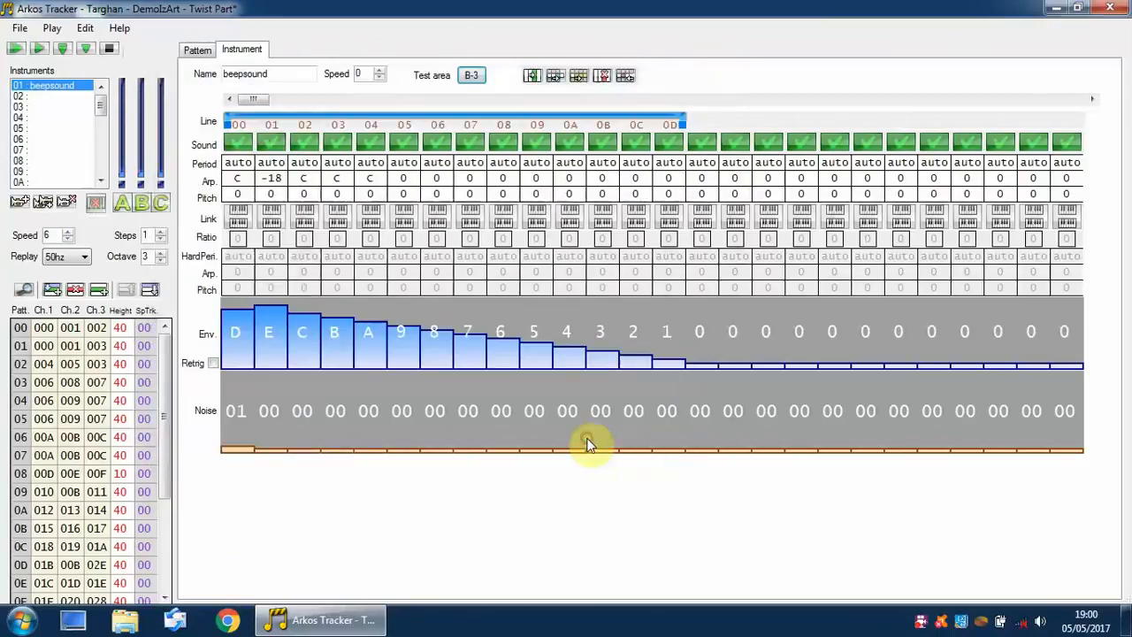
Open VTK_InGameMusik.aks from the Arkos Tracker folder without saving the current song
click(19, 28)
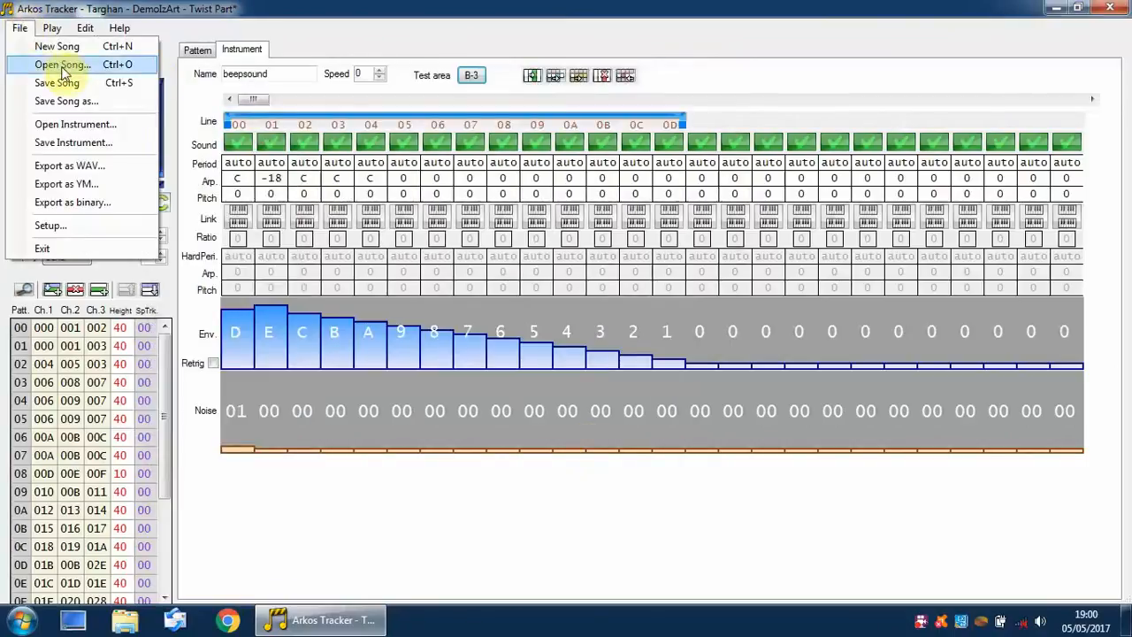
click(62, 67)
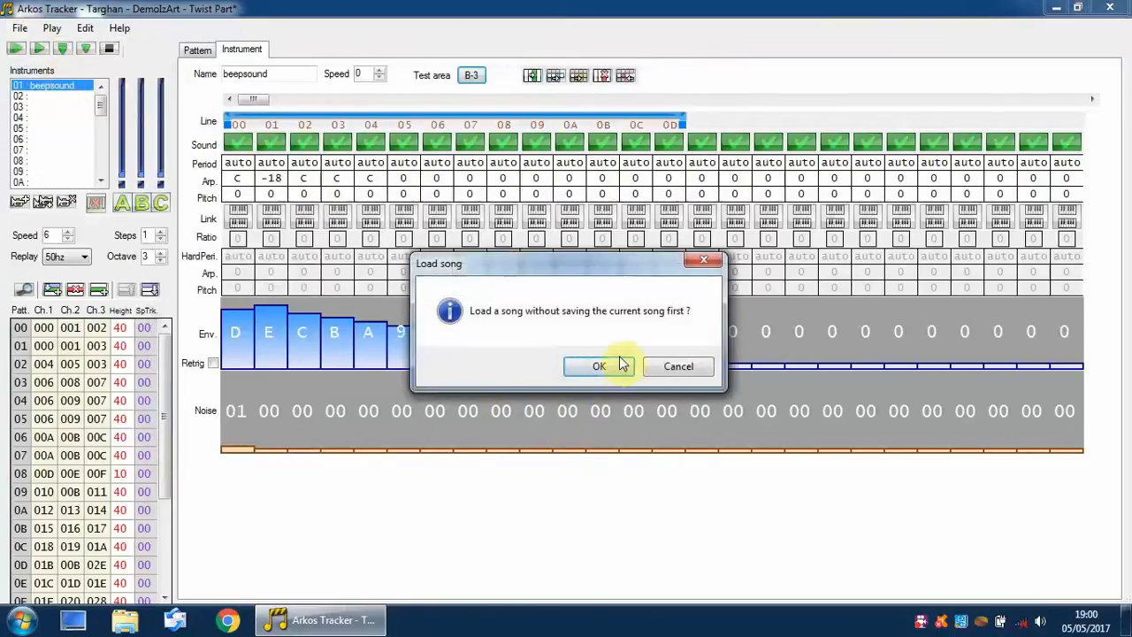
click(605, 367)
double_click(351, 345)
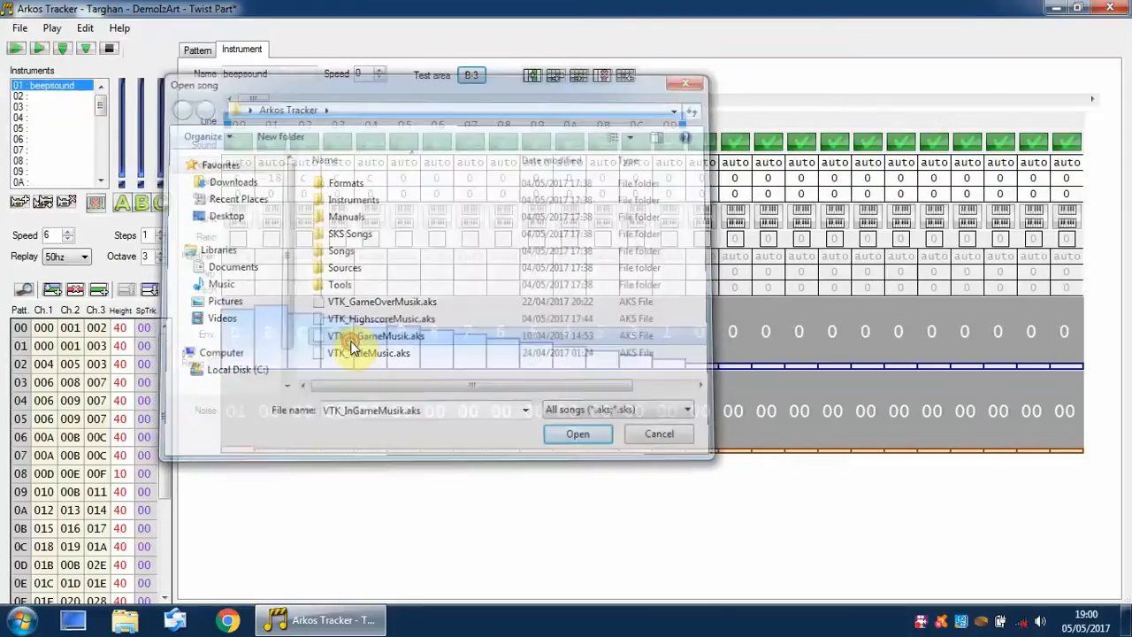
Open the song VTK_HighscoreMusic.aks from the Arkos Tracker folder
click(19, 27)
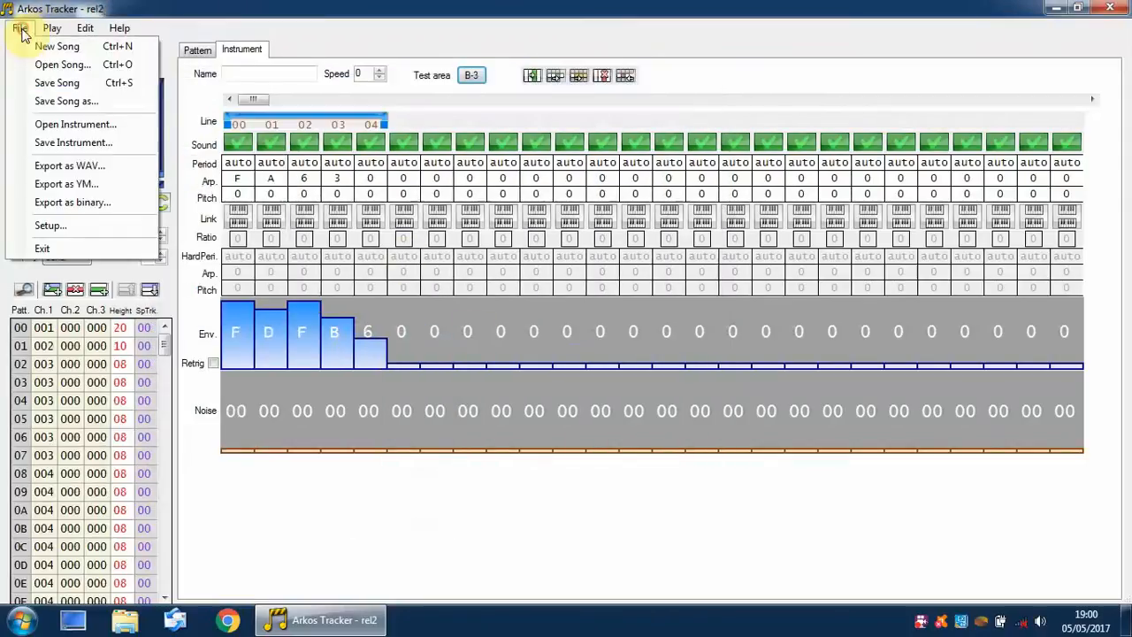
click(62, 65)
click(412, 320)
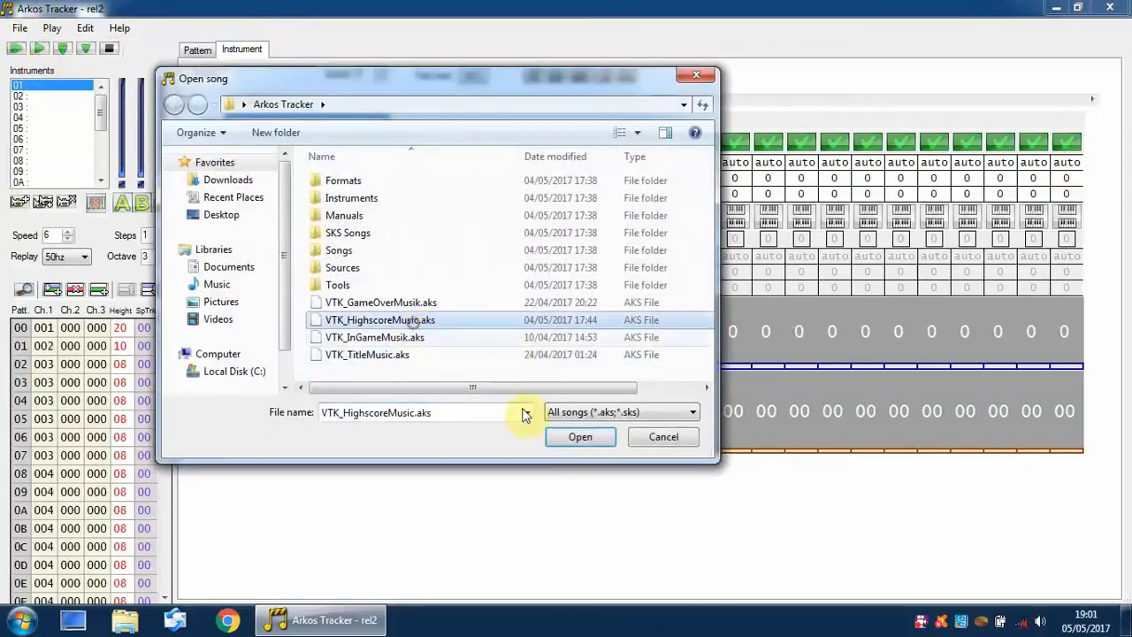
click(581, 437)
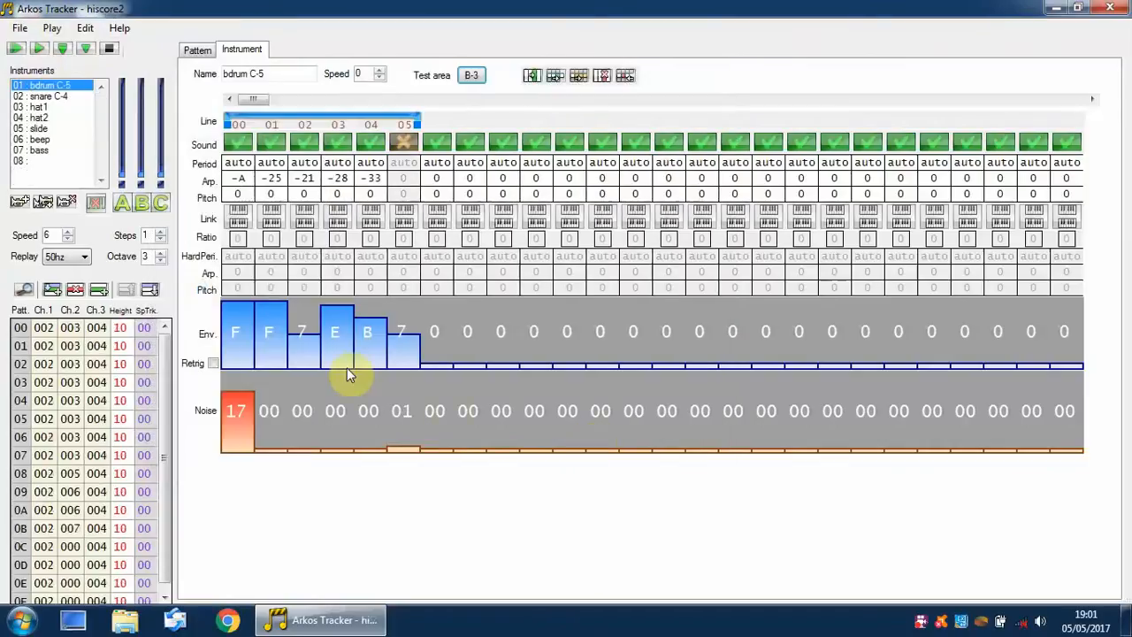
Add two empty instruments to the end of the song's instrument list
click(198, 51)
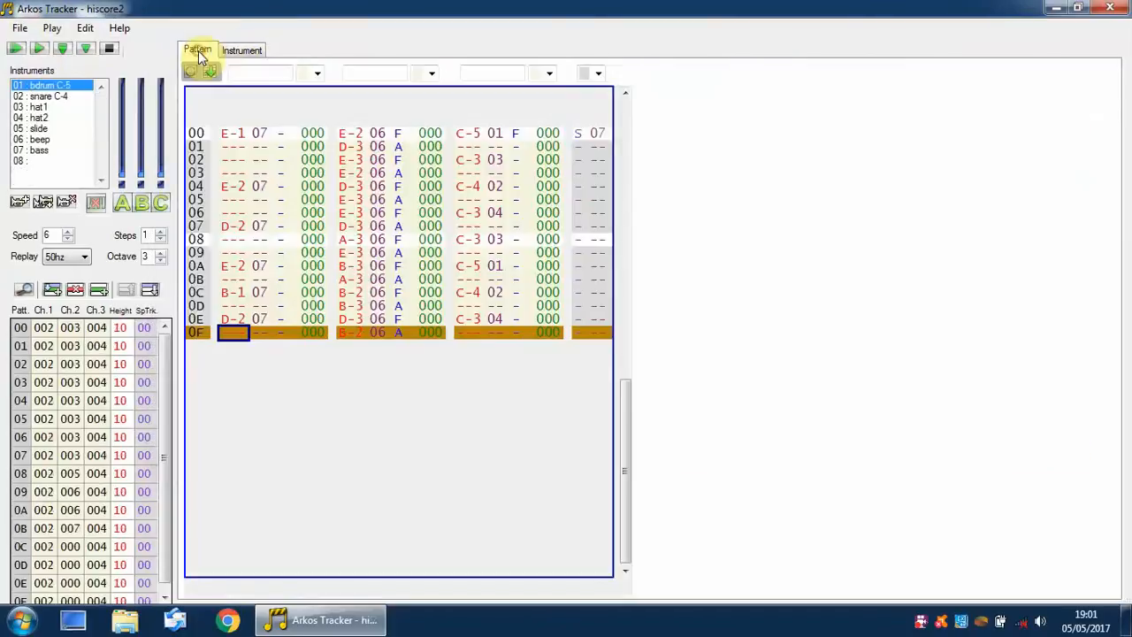
key(Down)
key(Down)
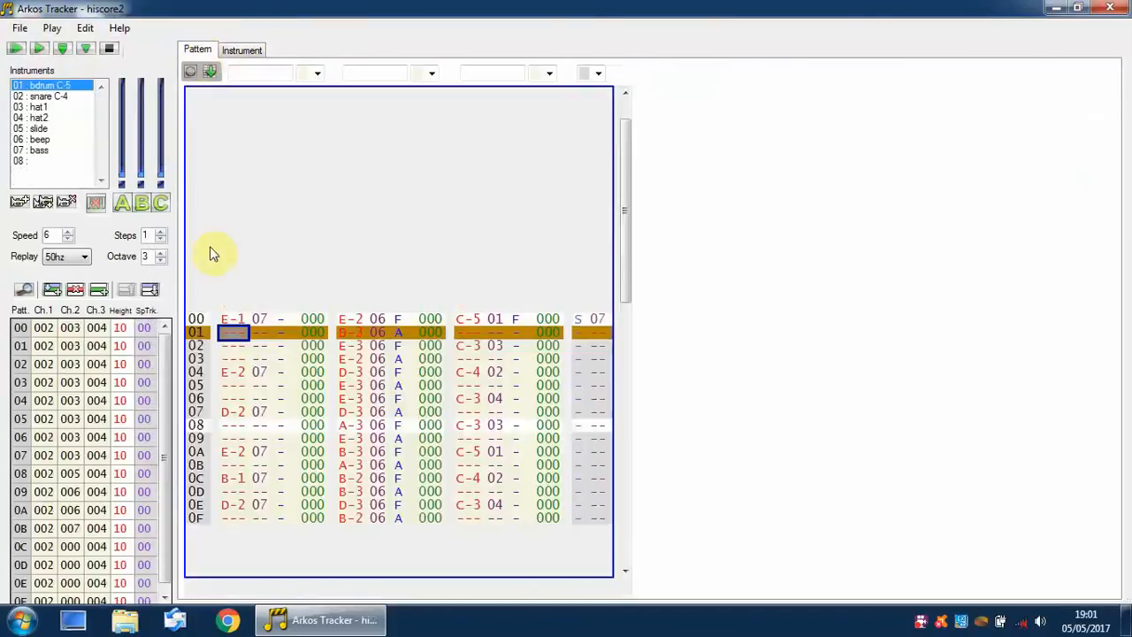
click(42, 327)
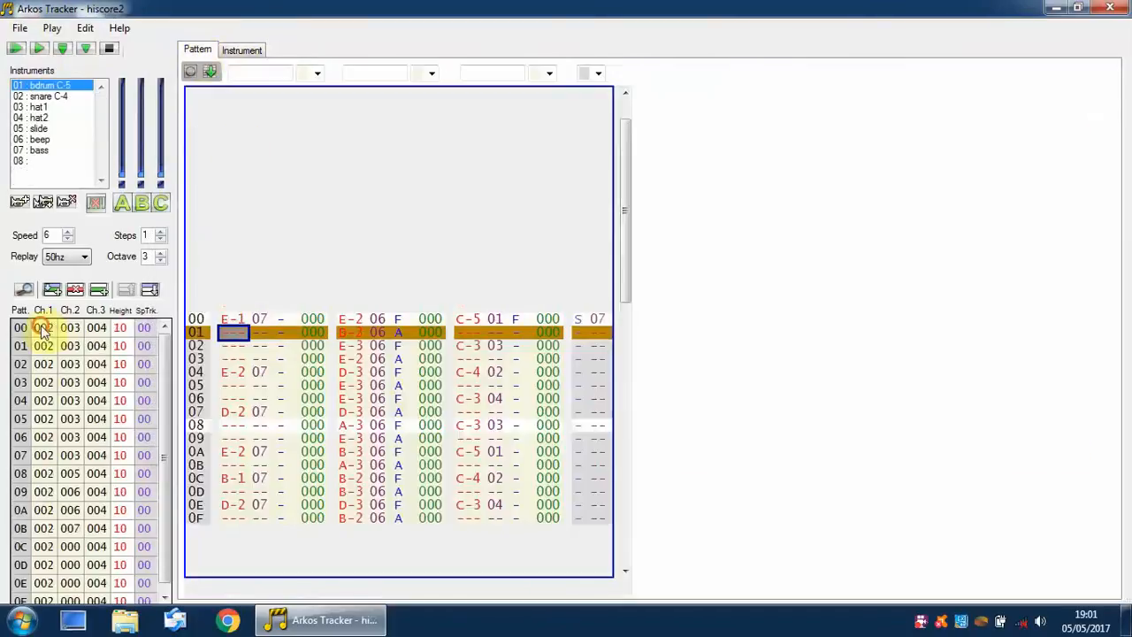
click(38, 161)
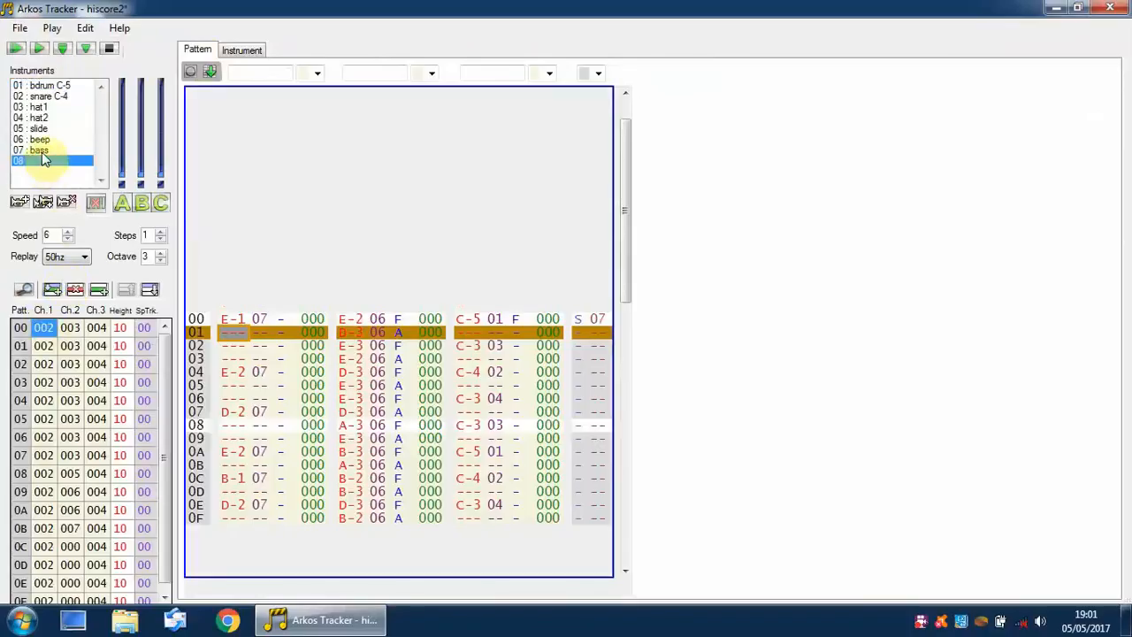
click(39, 161)
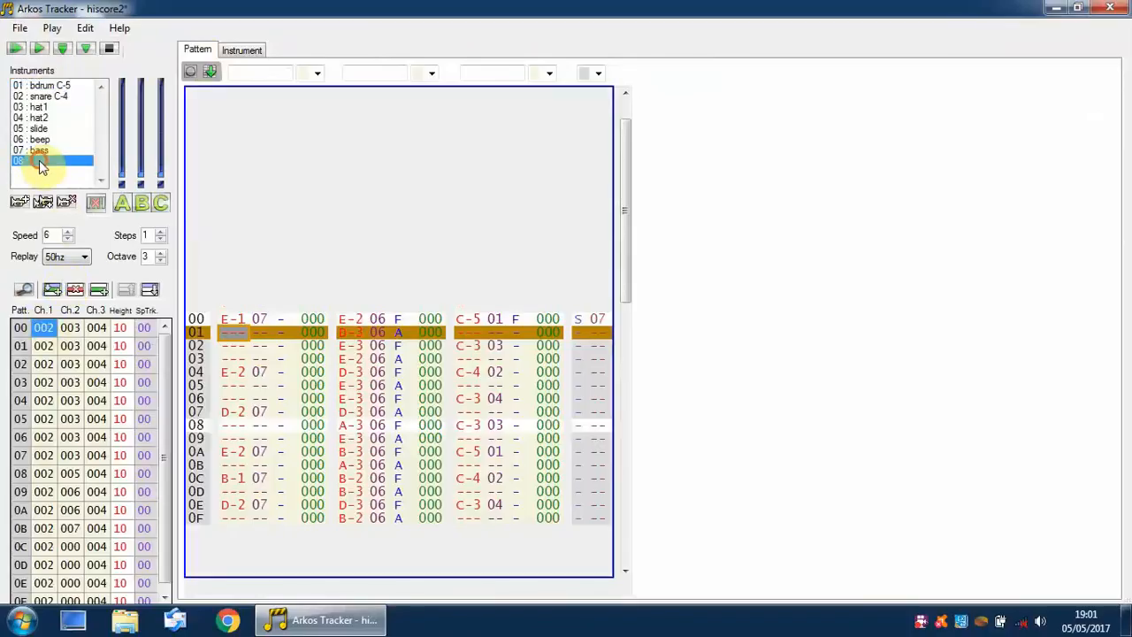
click(19, 203)
click(19, 204)
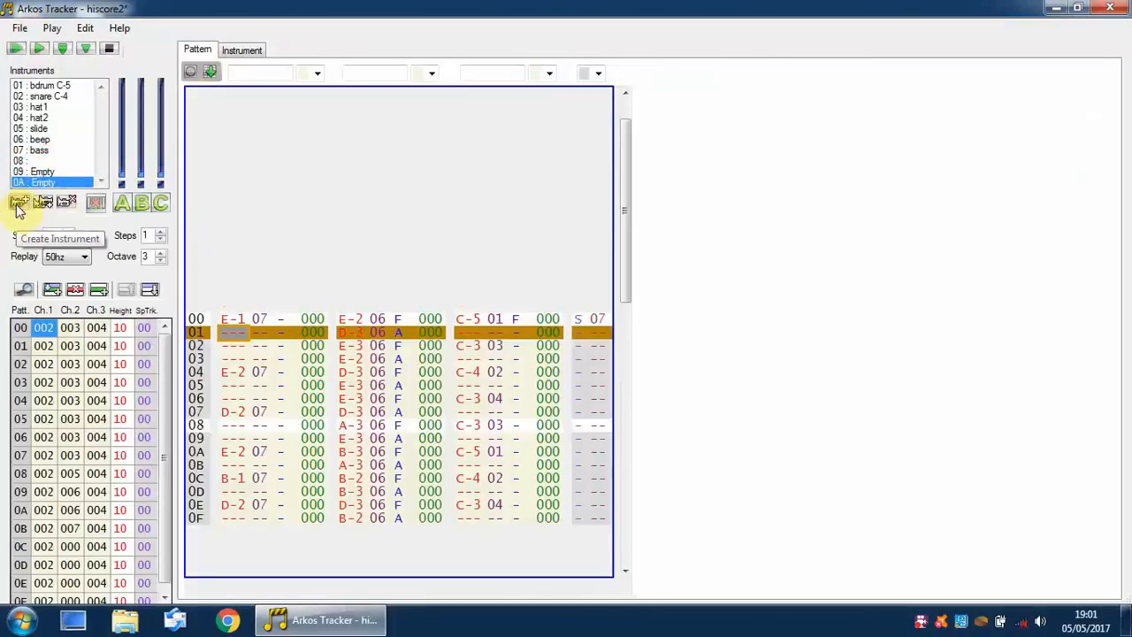
Load beepsound.aki from the Arkos Tracker folder into the unnamed instrument slot 08
click(41, 162)
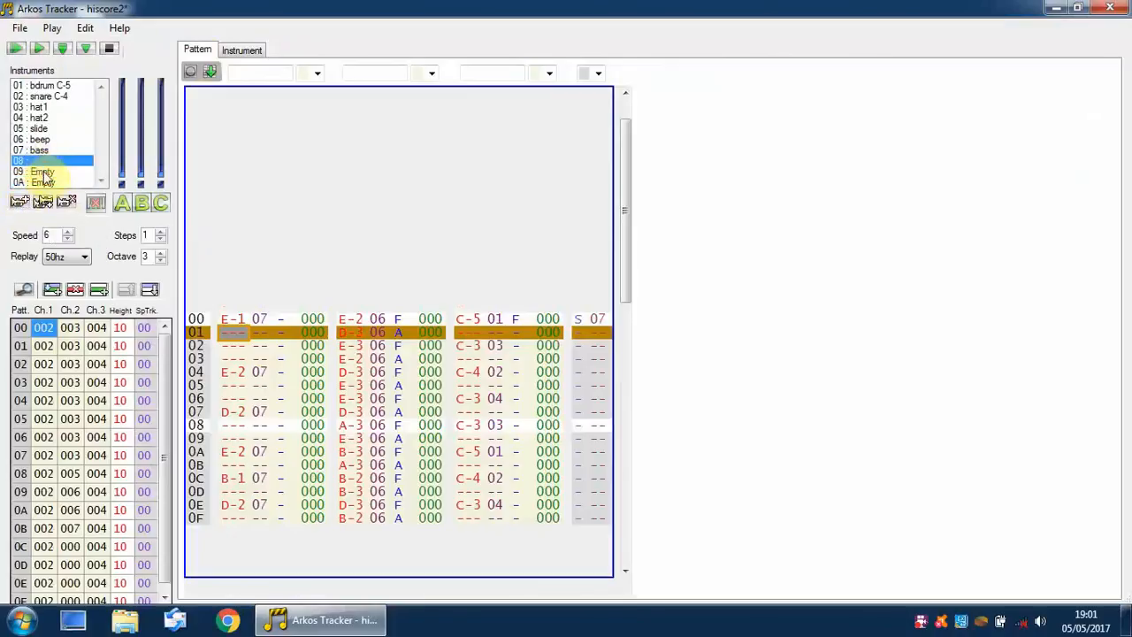
click(43, 172)
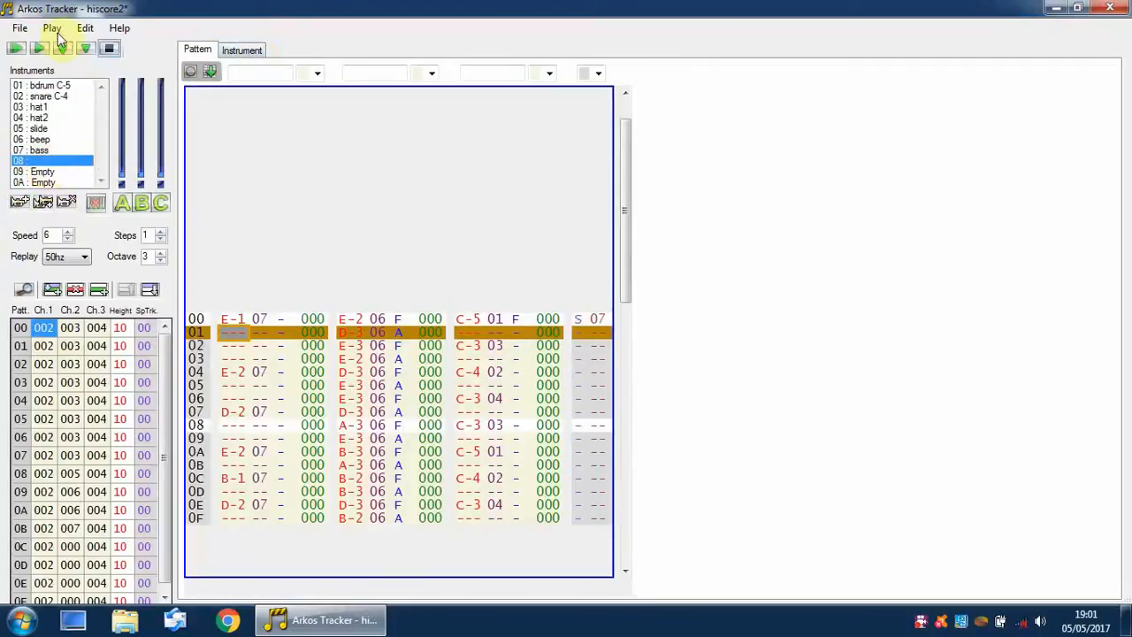
click(252, 48)
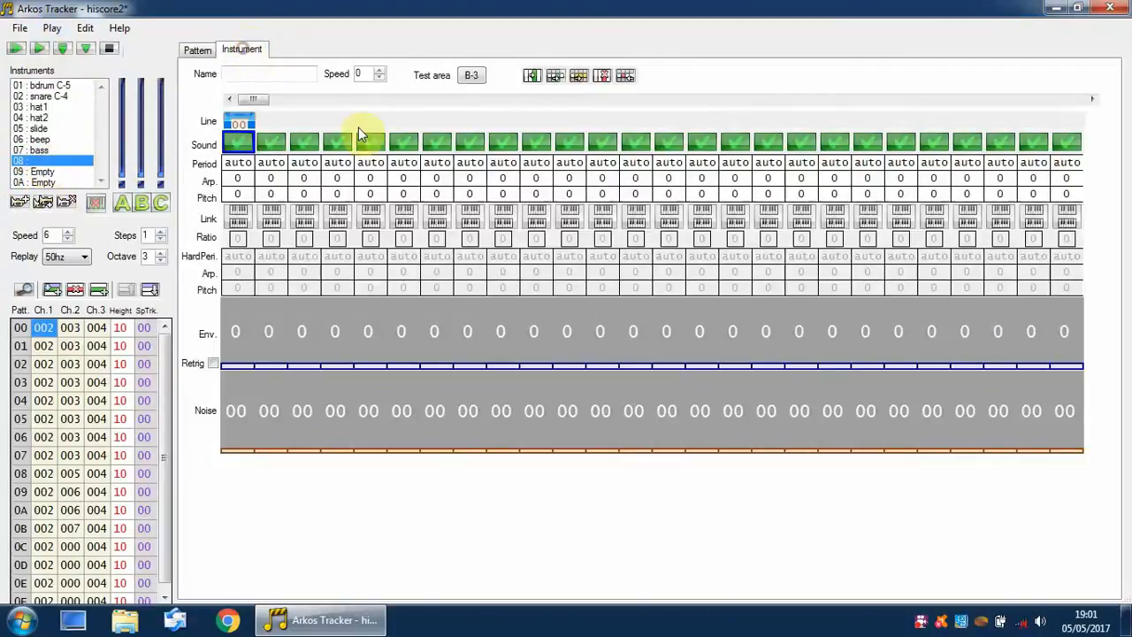
click(464, 78)
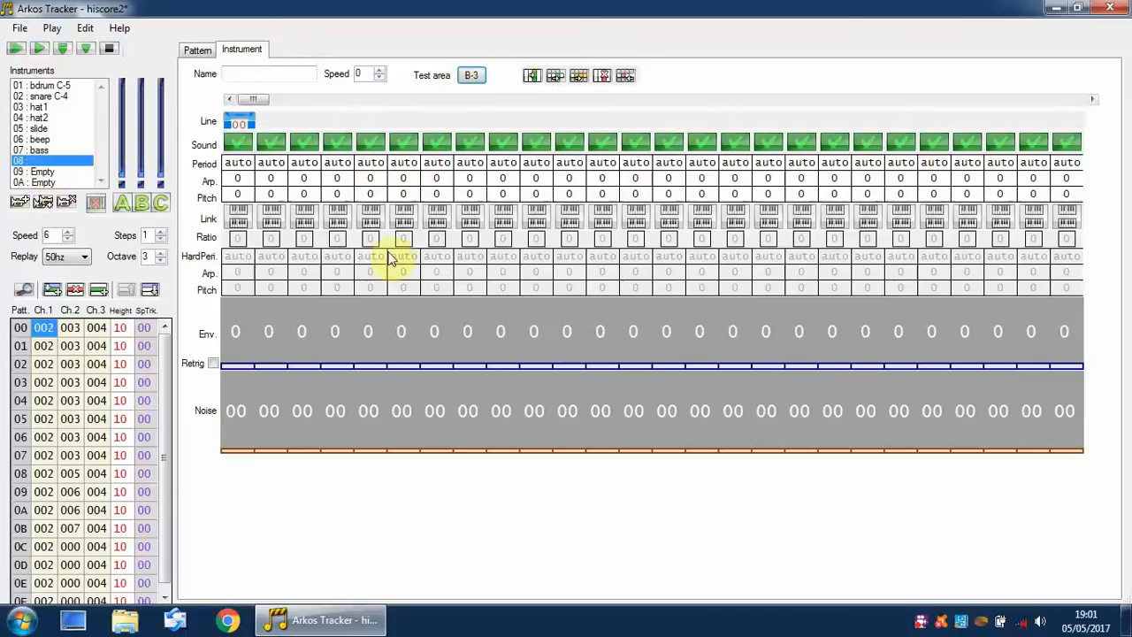
click(20, 27)
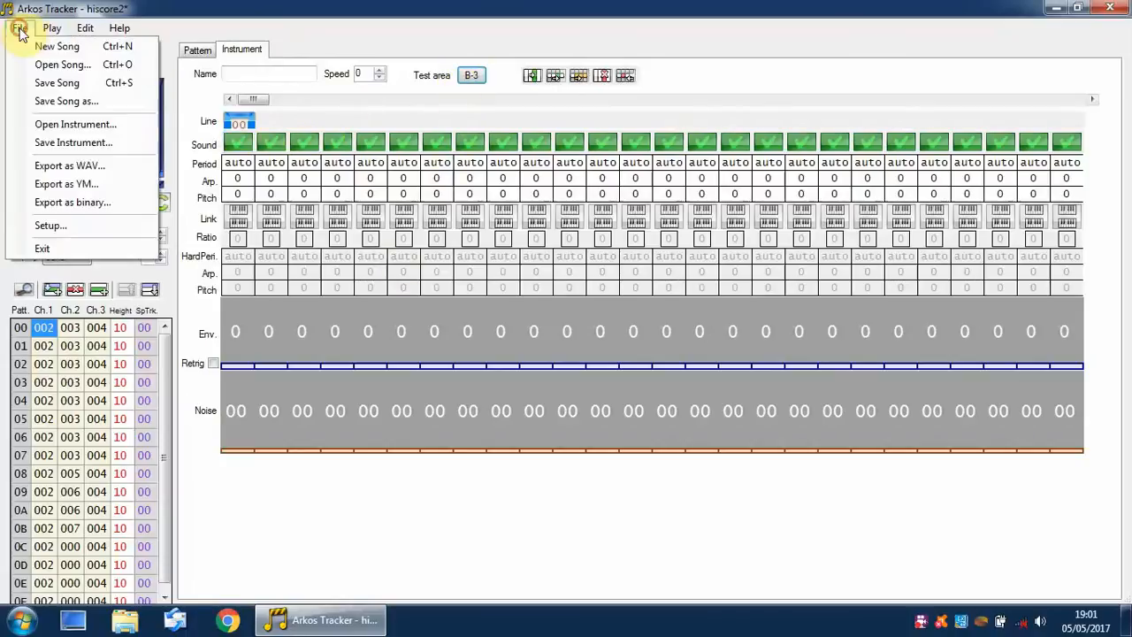
click(75, 124)
click(358, 304)
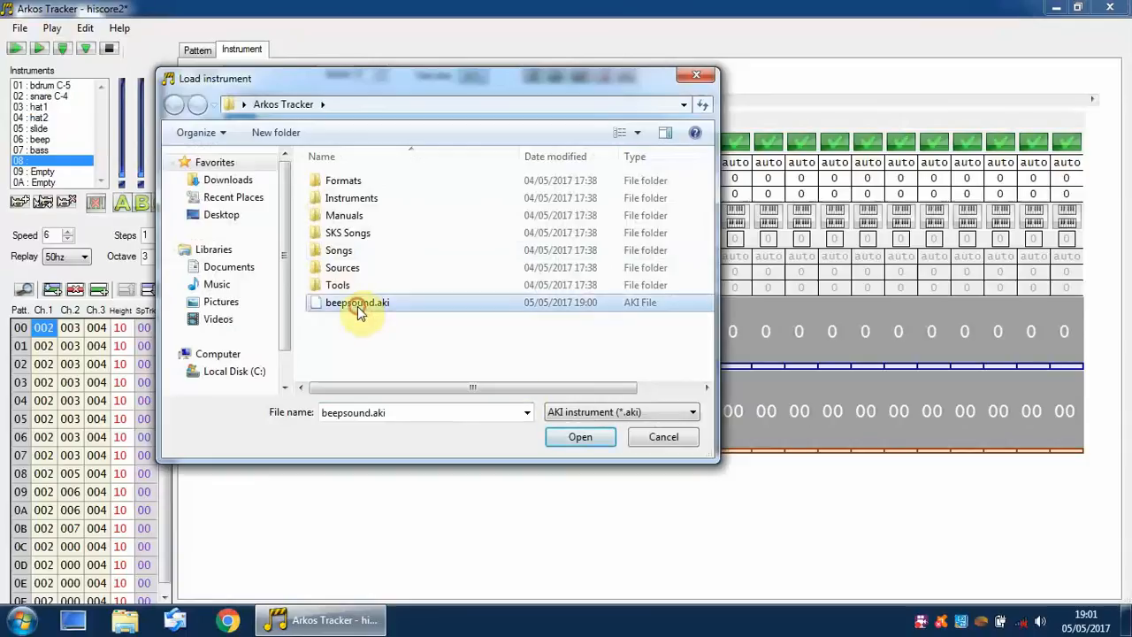
click(584, 438)
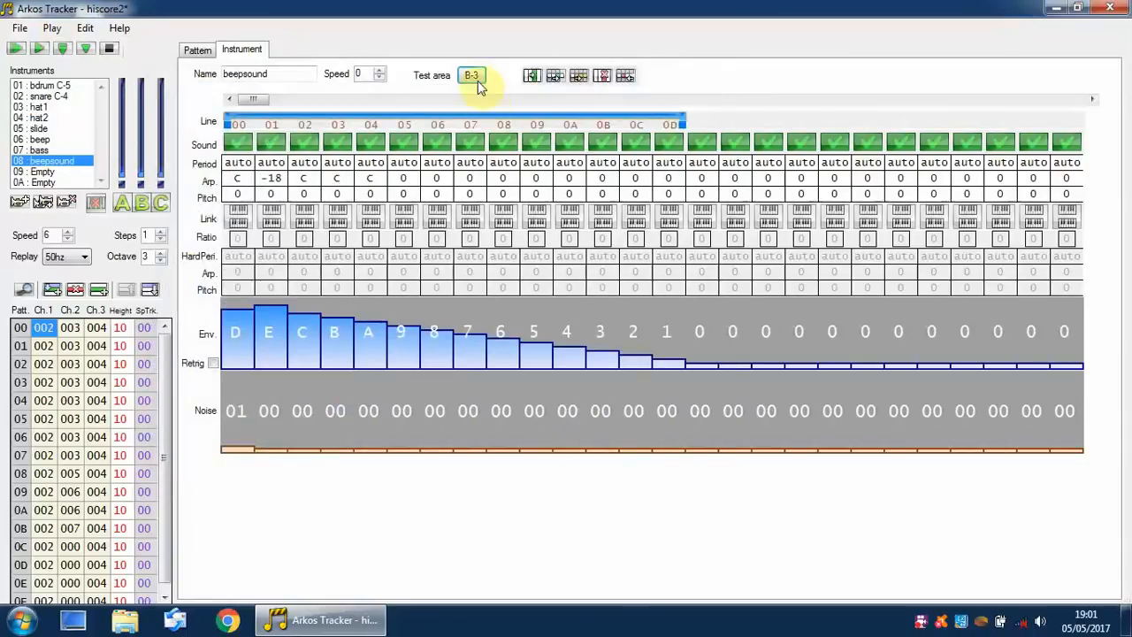
Test the sound of the loaded beepsound instrument, and play a short part of the song
click(471, 76)
click(472, 77)
click(195, 49)
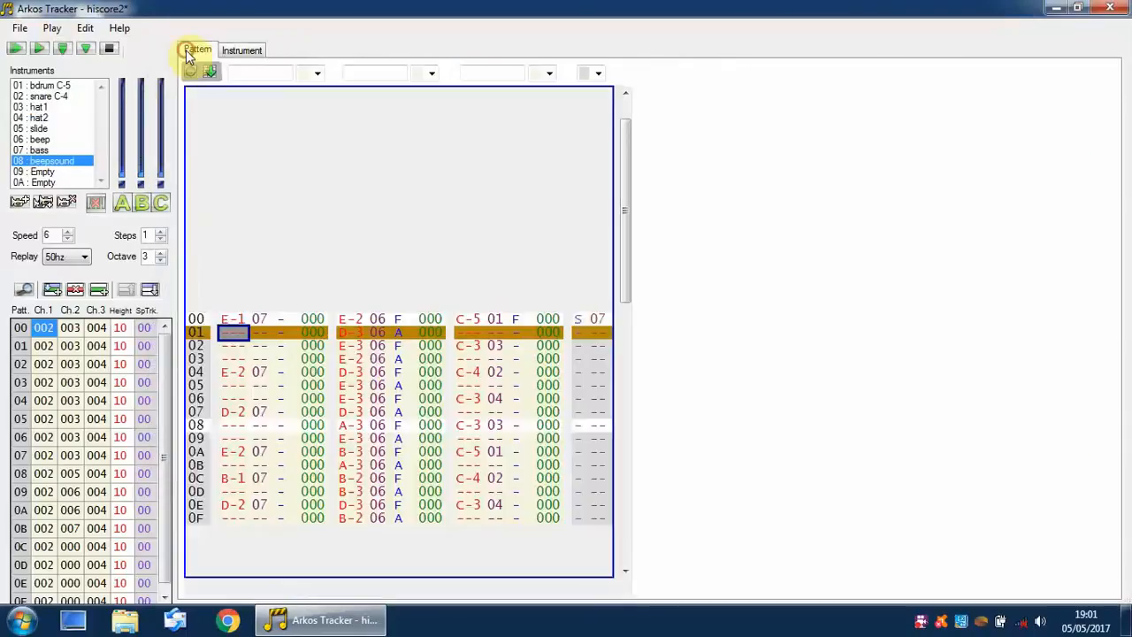
click(16, 48)
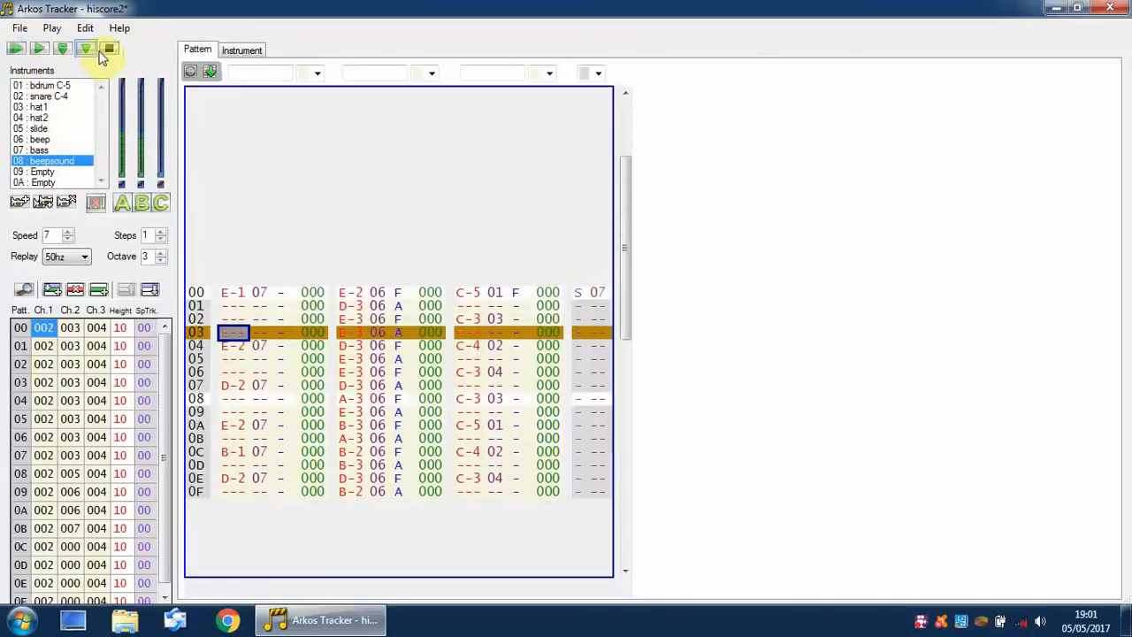
click(108, 49)
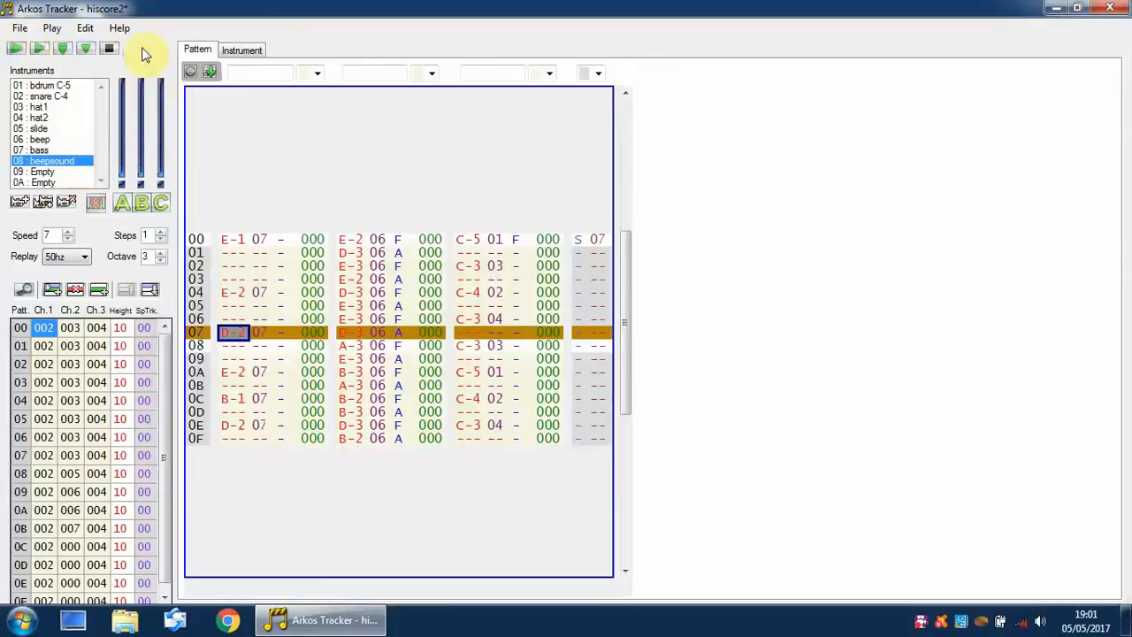
Test the beepsound and slide instruments to compare their sounds
click(237, 51)
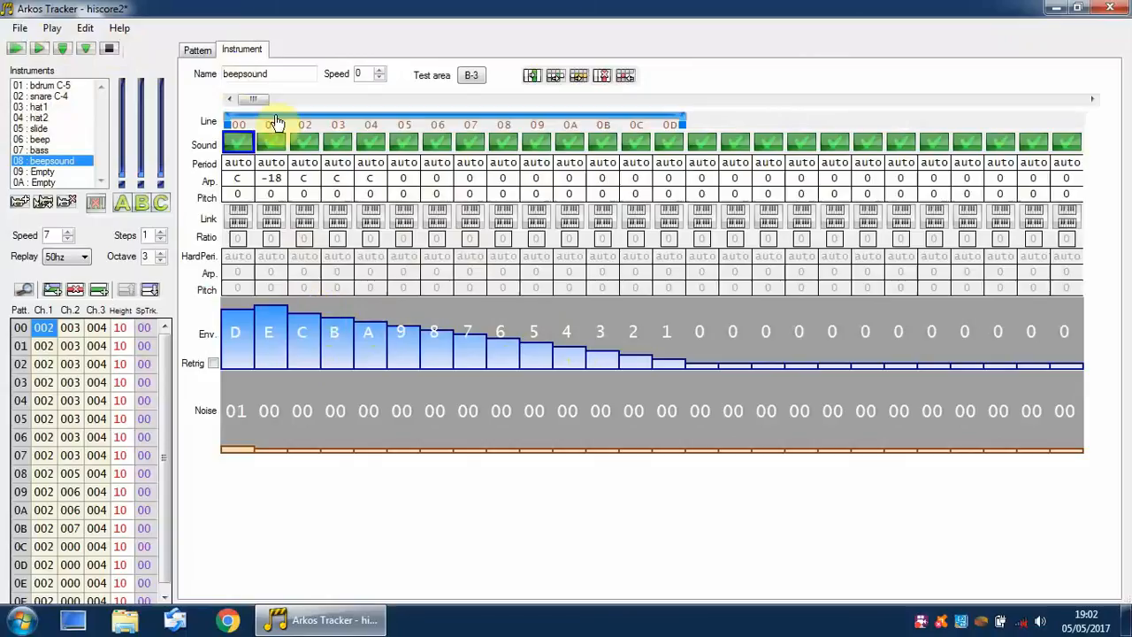
click(471, 76)
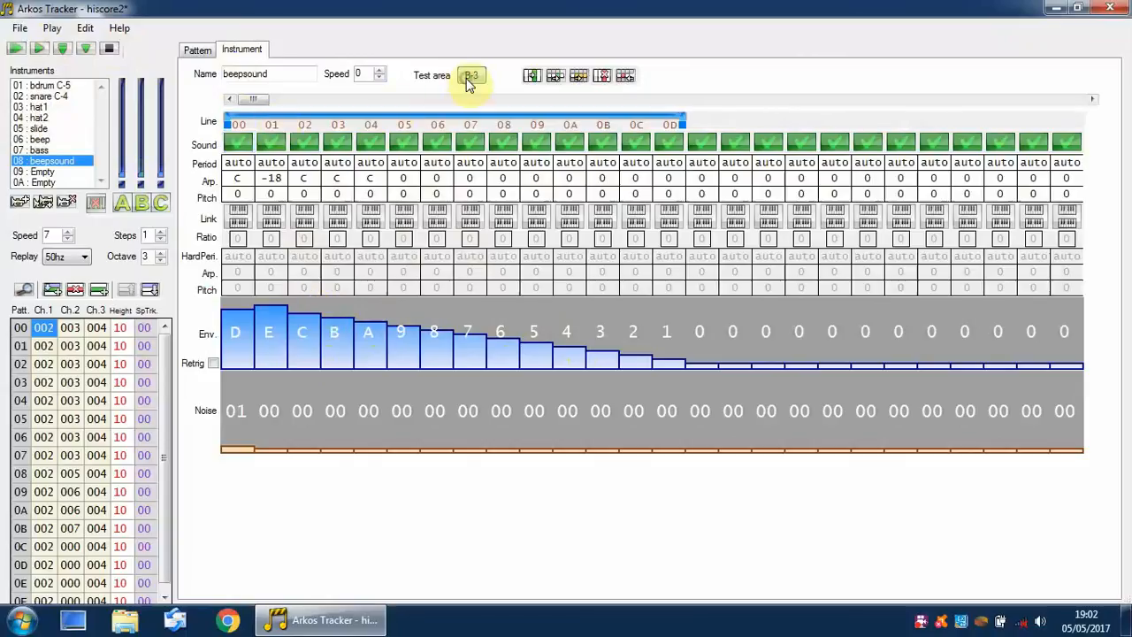
click(37, 129)
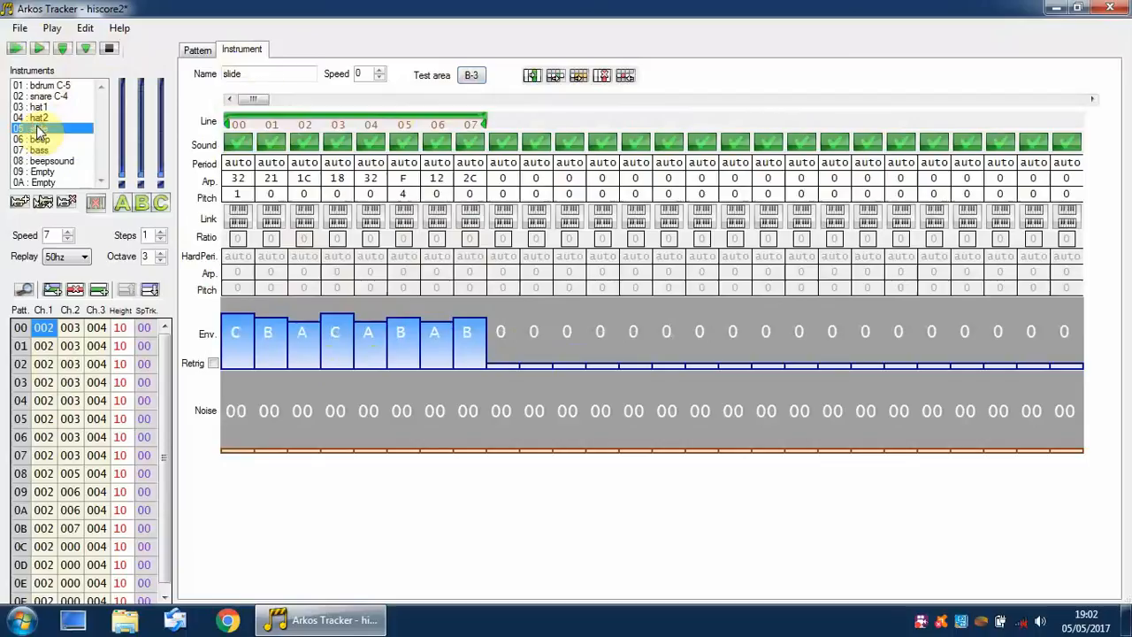
click(465, 78)
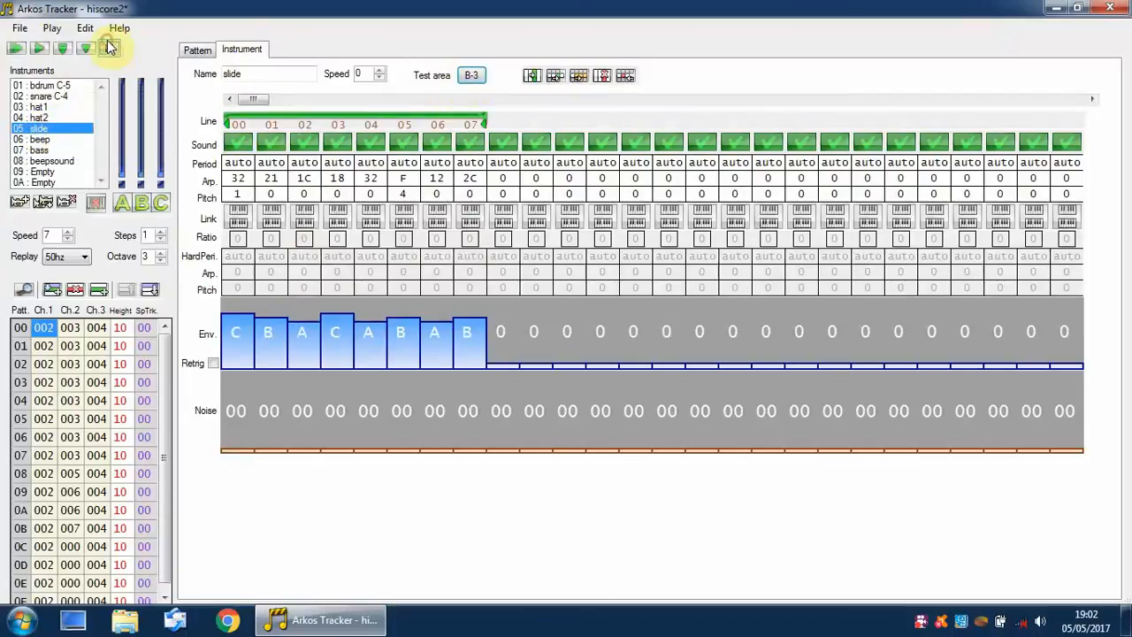
Test the bass instrument with several different notes, ending on G-3
click(39, 150)
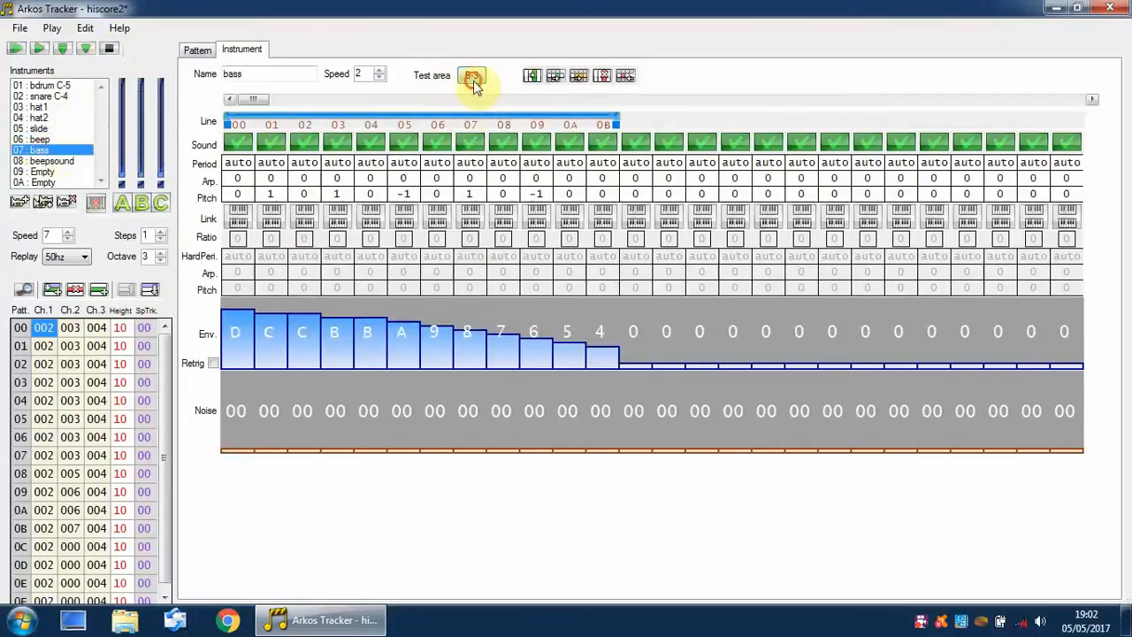
click(473, 81)
click(471, 76)
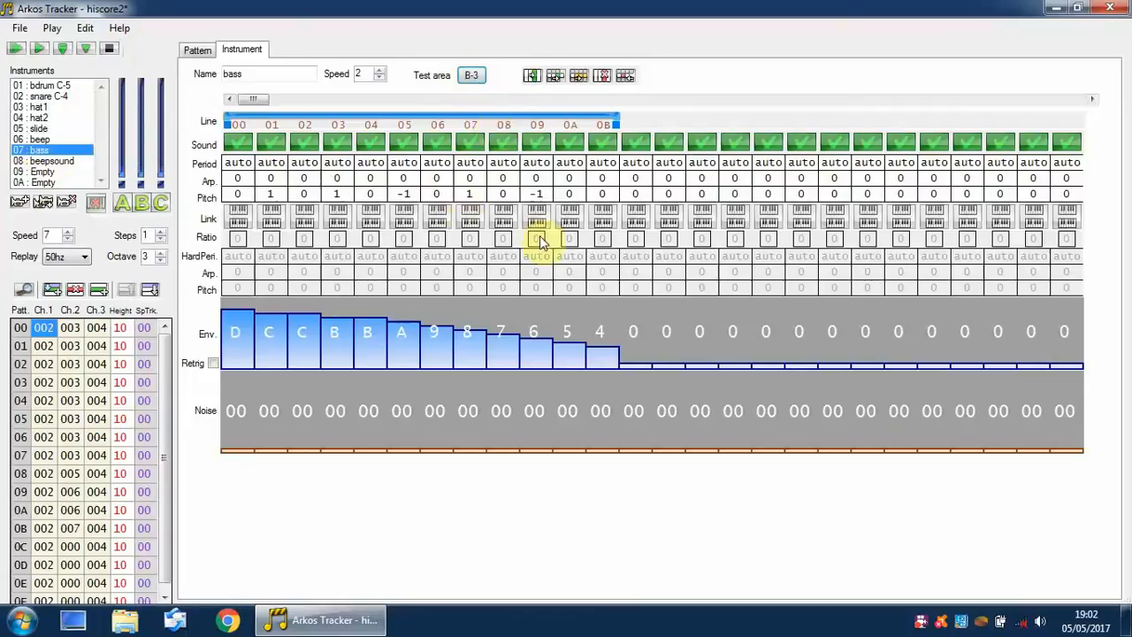
key(r)
key(b)
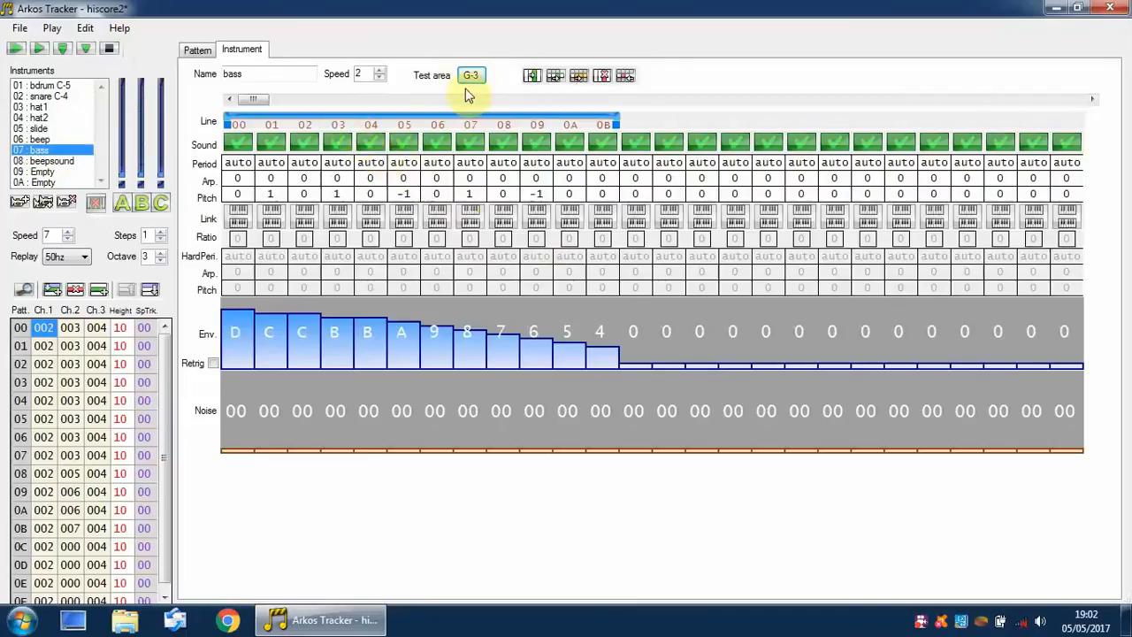
Turn on looping for the bass instrument, test its sound, and turn looping off again
click(451, 117)
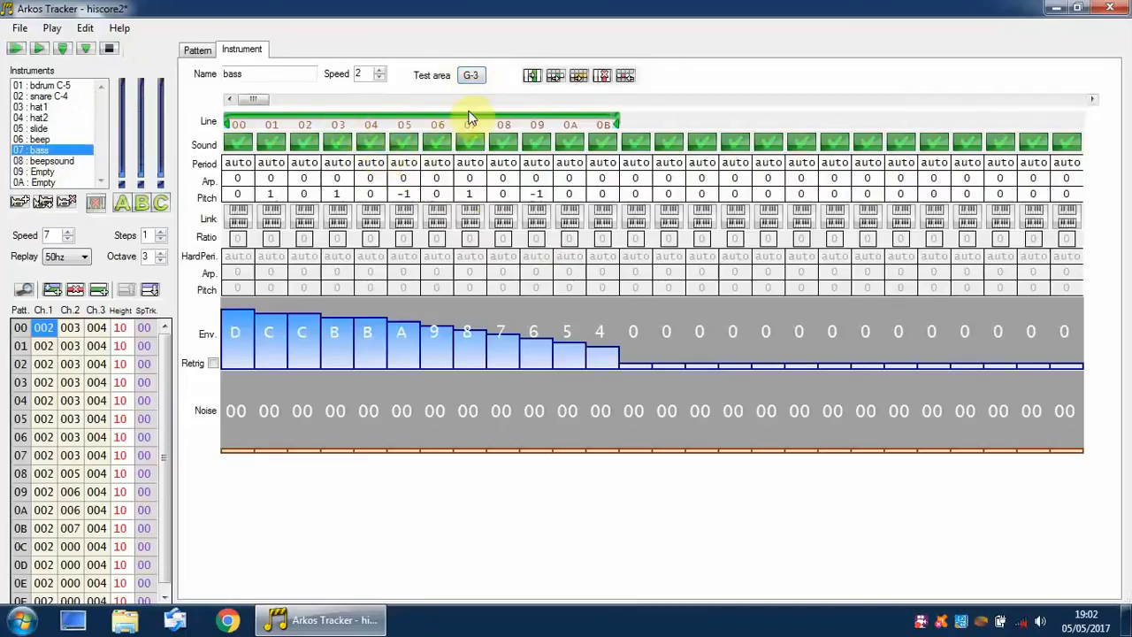
click(473, 75)
click(474, 123)
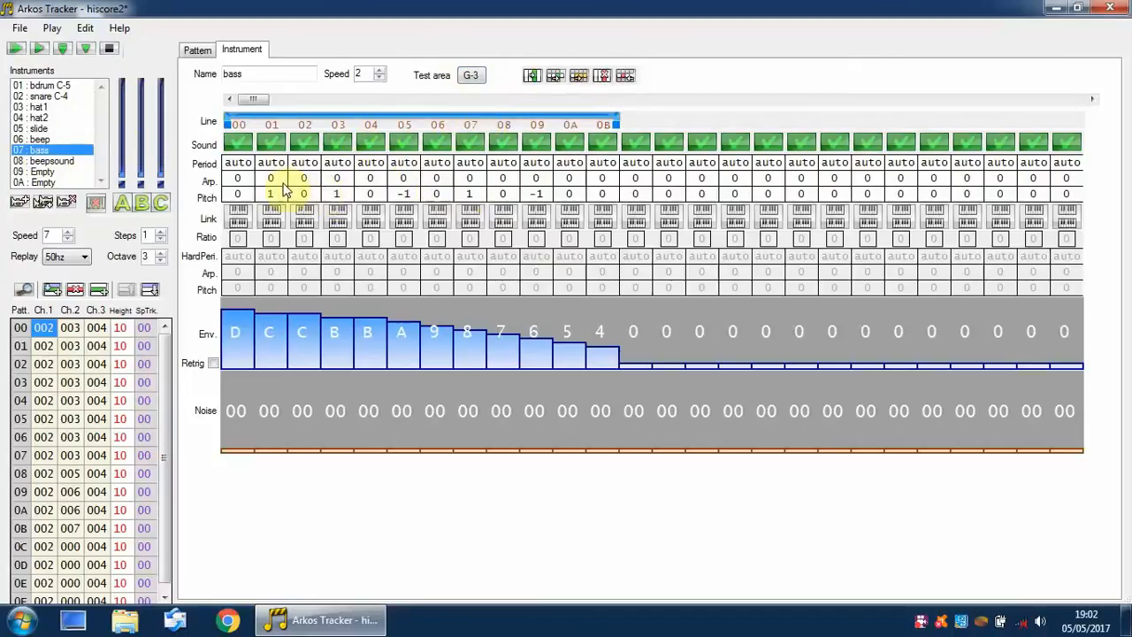
Set the pitch in line 03 of the bass instrument to 1 and test the sound at G-3
click(237, 197)
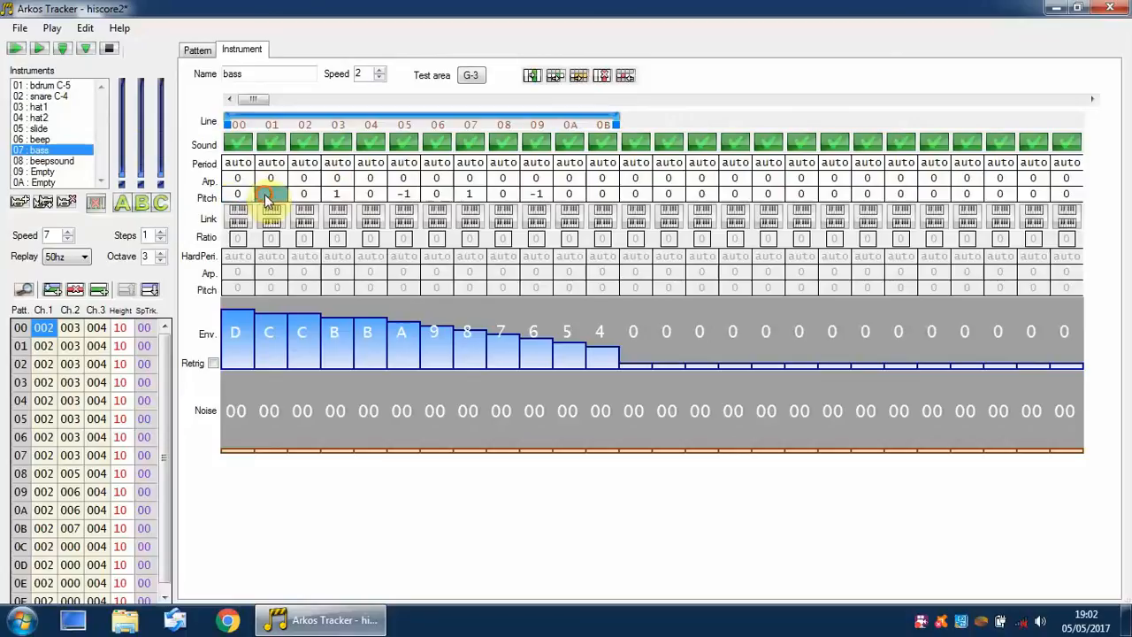
click(271, 194)
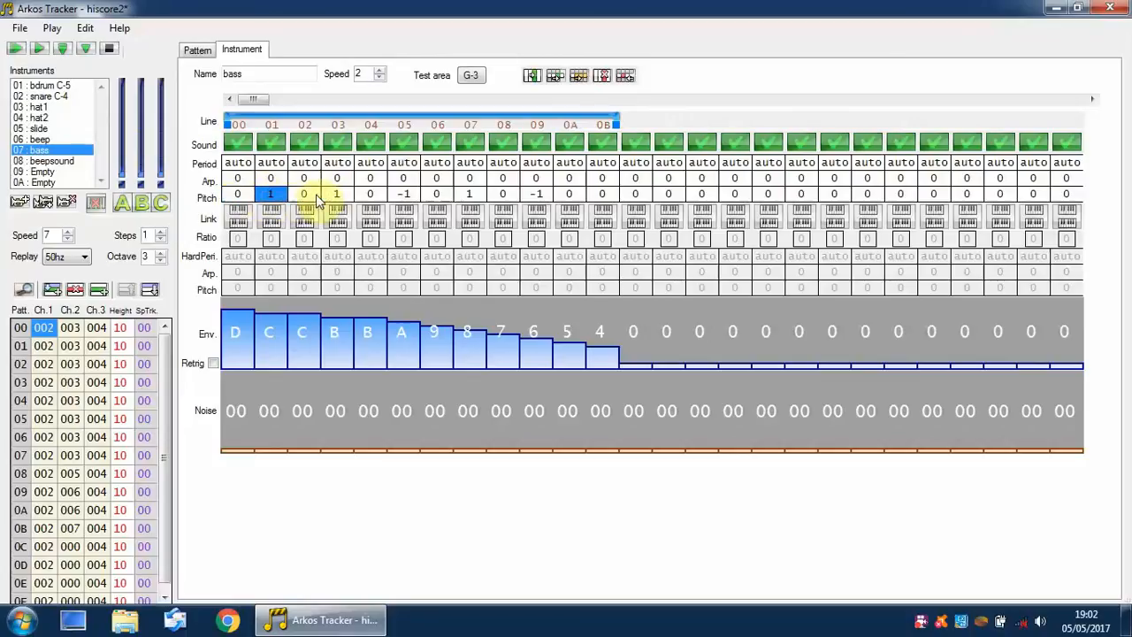
click(313, 196)
click(335, 196)
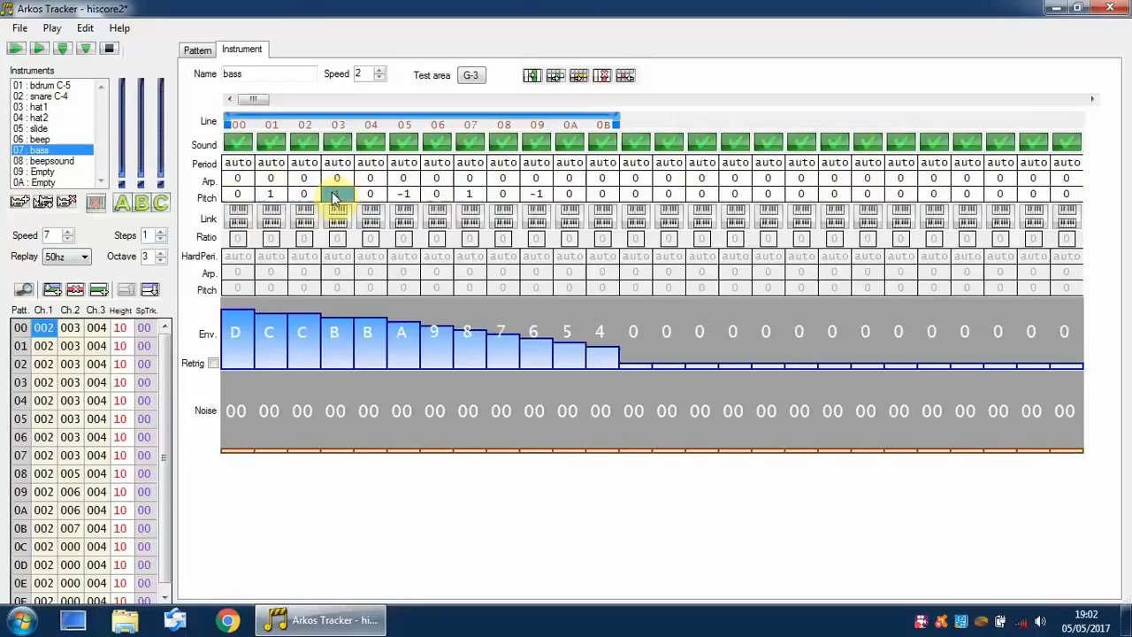
text(1)
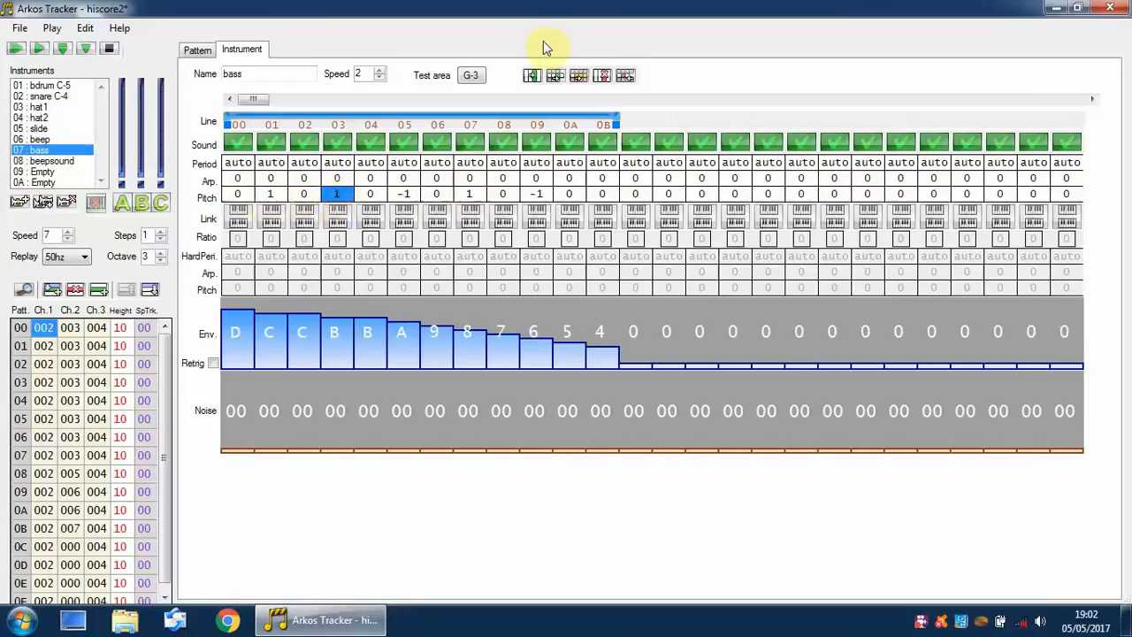
click(471, 75)
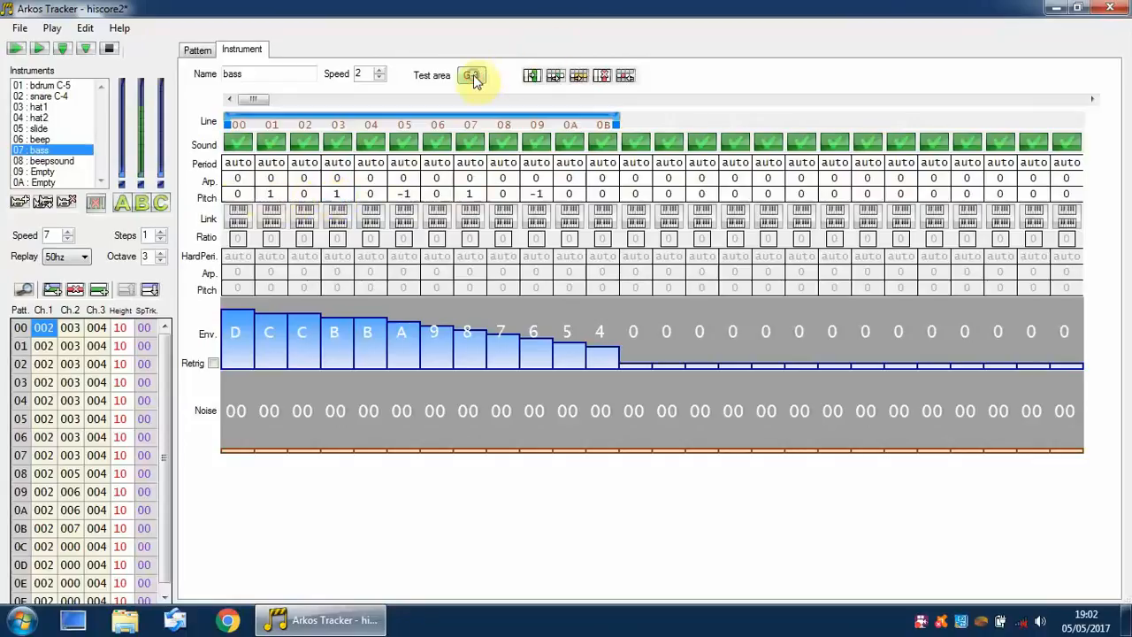
click(274, 198)
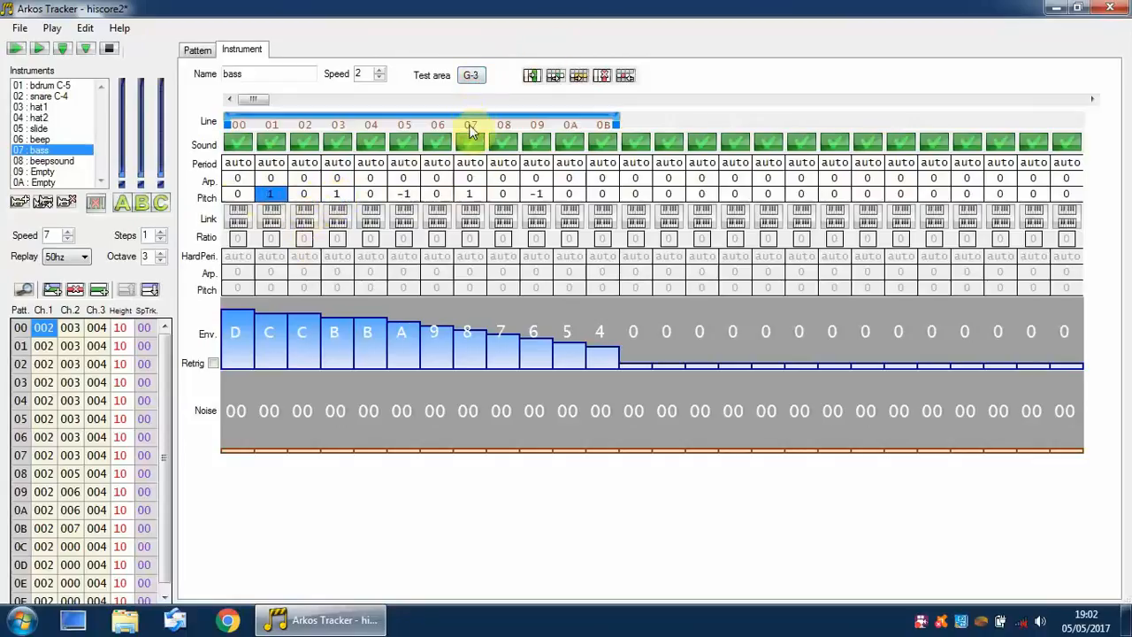
click(471, 75)
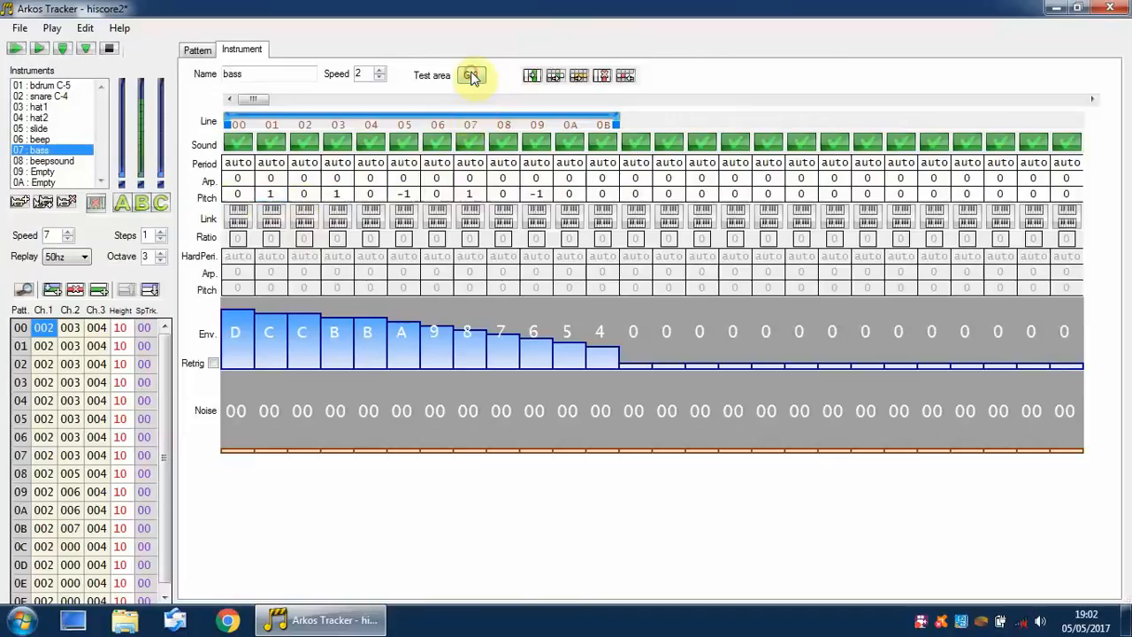
Set the pitch in lines 01, 03 and 07 of the bass instrument to 4
click(273, 195)
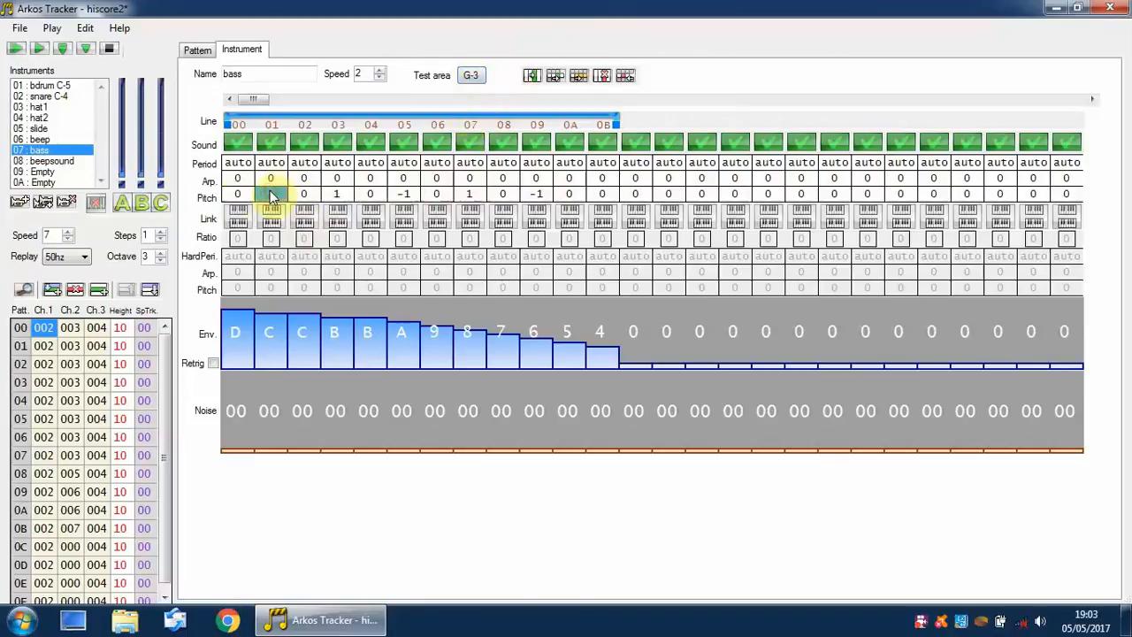
text(4)
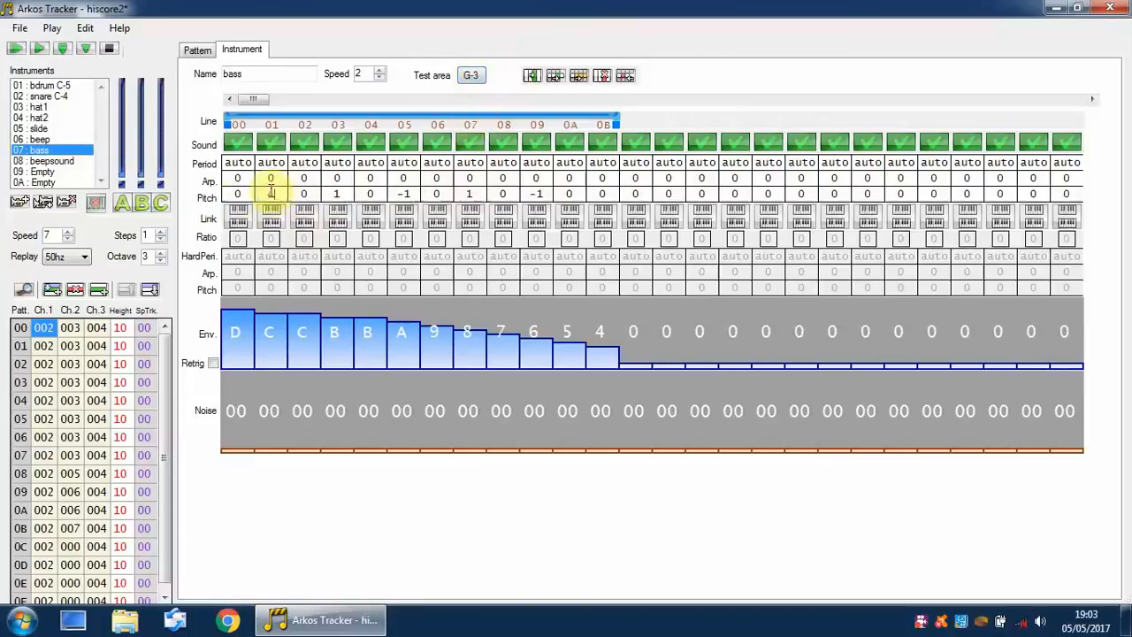
key(Right)
key(Right)
text(4)
key(Right)
key(Right)
key(Right)
key(Right)
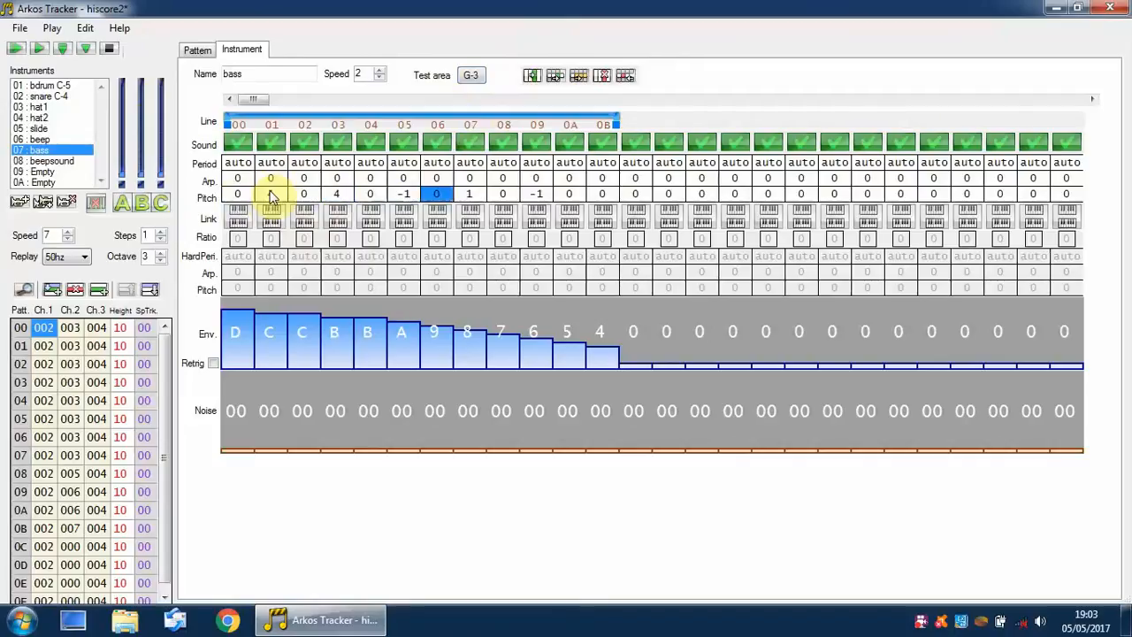
text(4)
key(Right)
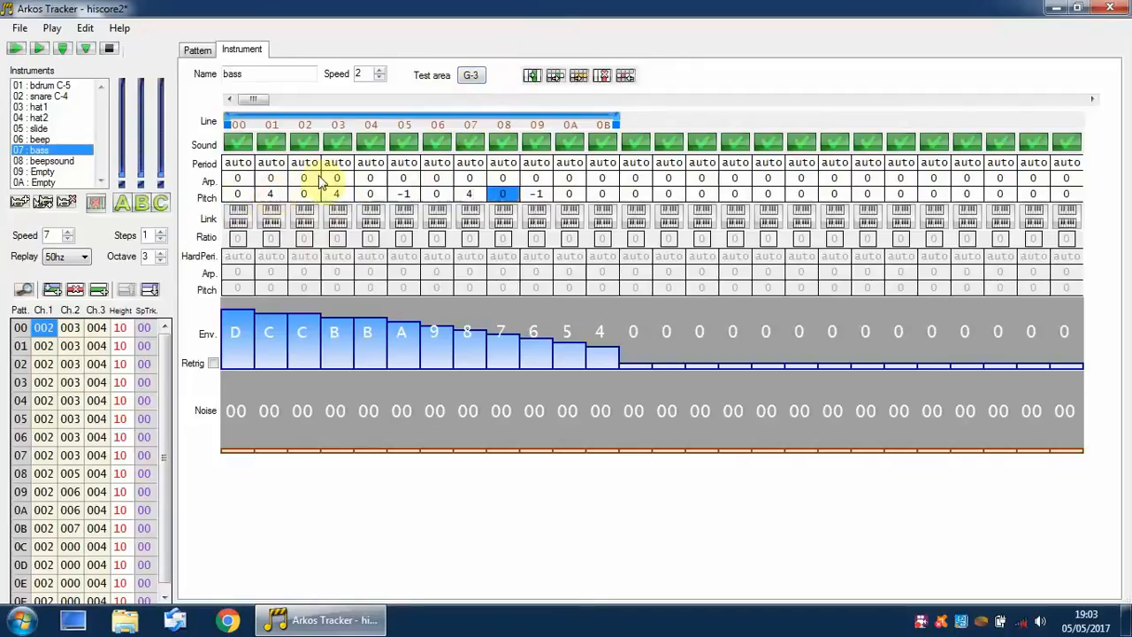
Test the bass instrument several times at G-3 to hear the stronger pitch variation
click(471, 76)
click(471, 76)
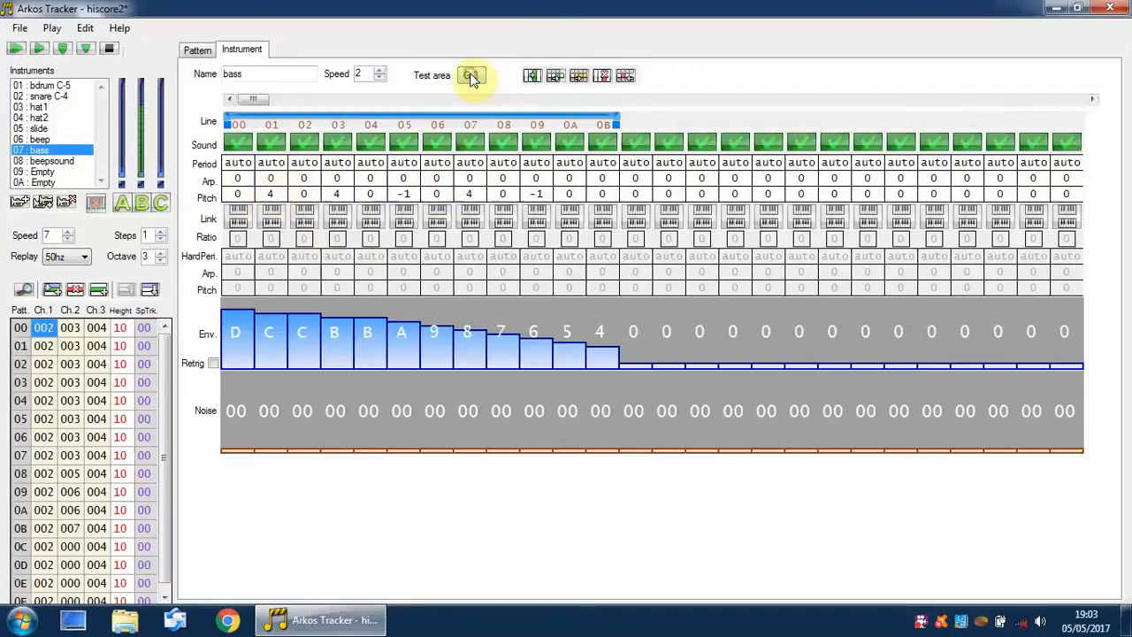
click(471, 76)
click(471, 76)
Try the value A as the pitch in line 01 of the bass instrument
click(271, 196)
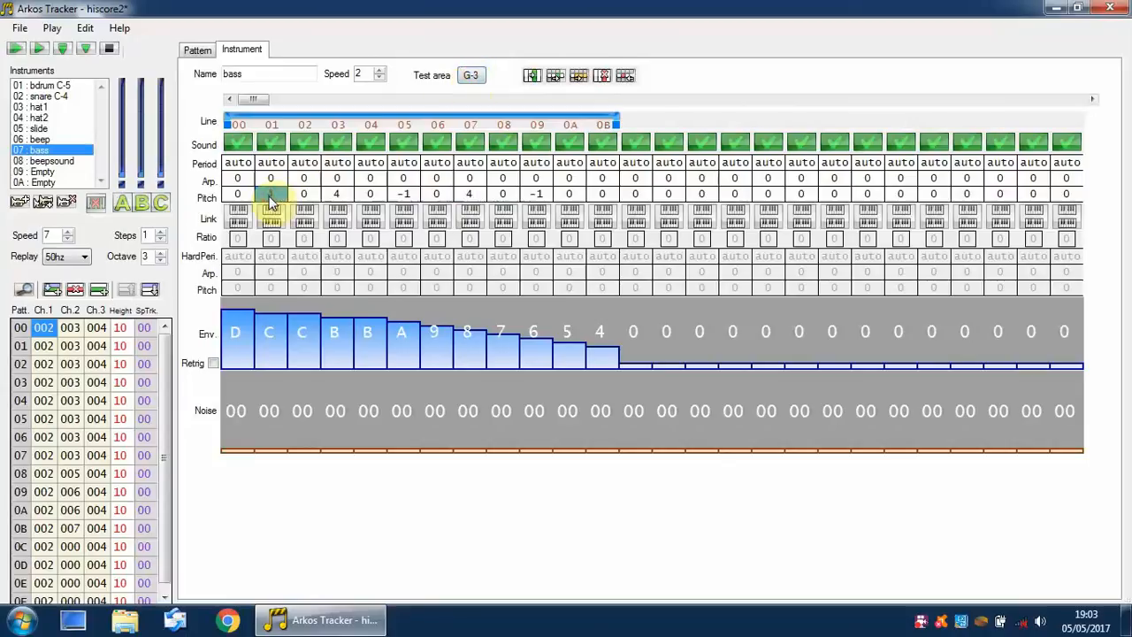
text(0)
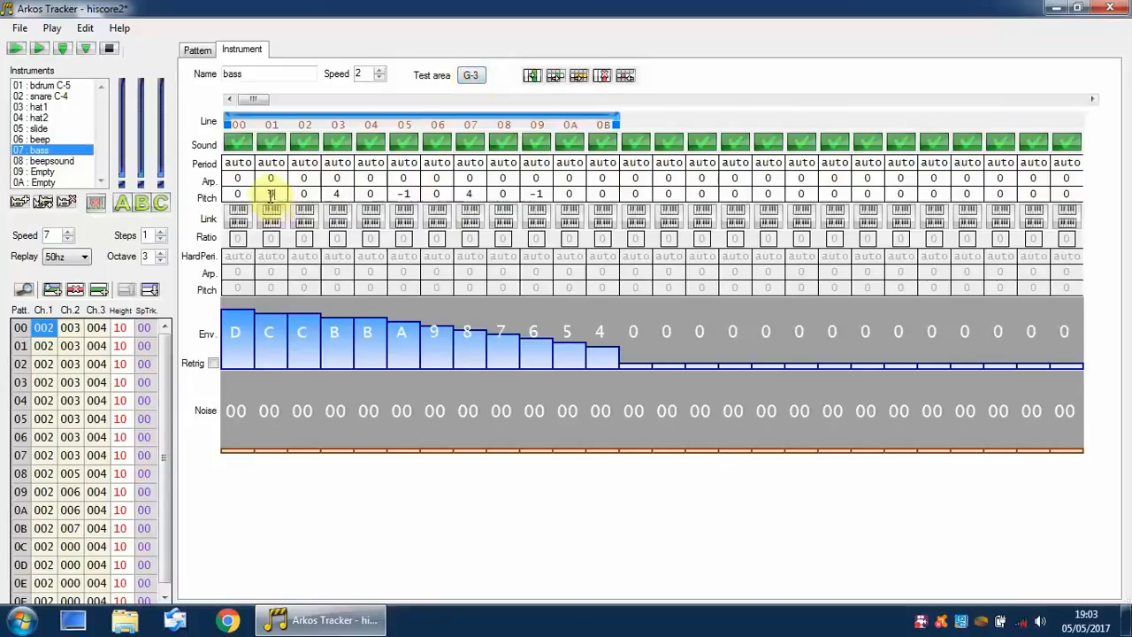
key(Return)
key(Left)
text(4)
key(Return)
key(Left)
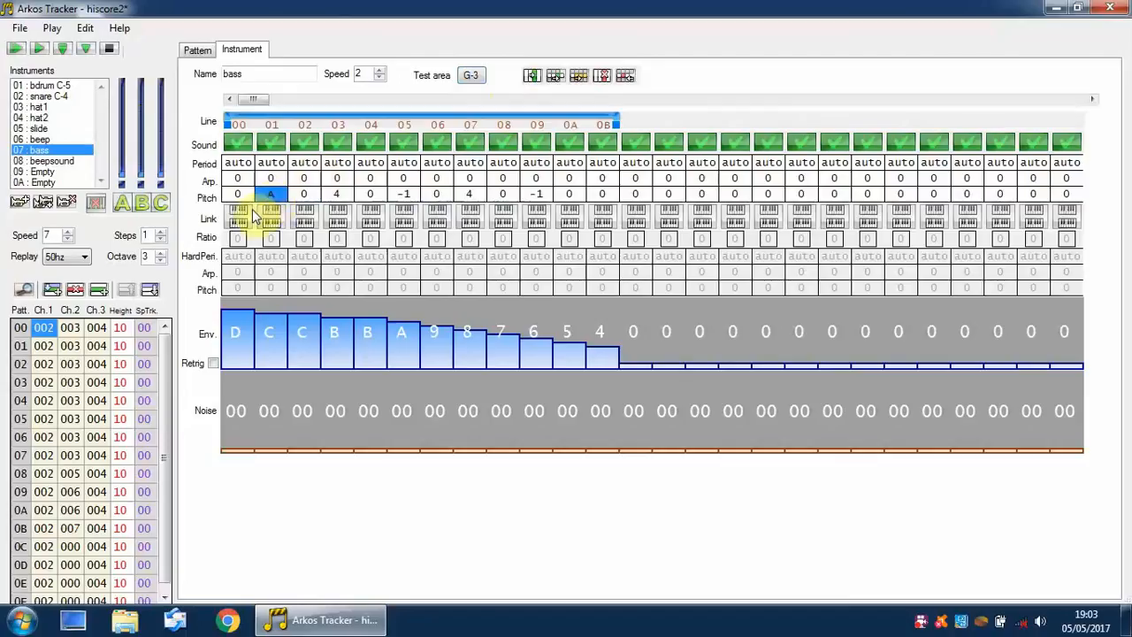
text(B)
key(Return)
key(Left)
text(C)
key(Return)
key(Left)
text(D)
key(Return)
key(Left)
text(E)
key(Return)
key(Left)
text(F)
key(Return)
key(Left)
text(10)
key(Return)
key(Left)
text(11)
key(Return)
key(Left)
key(Return)
Set the pitch in lines 01, 03 and 07 of the bass instrument to 9
key(Right)
text(9)
key(Return)
key(Right)
key(Right)
key(Right)
text(9)
key(Return)
key(Right)
key(Right)
Test the bass instrument with several notes, ending on D-3
click(474, 75)
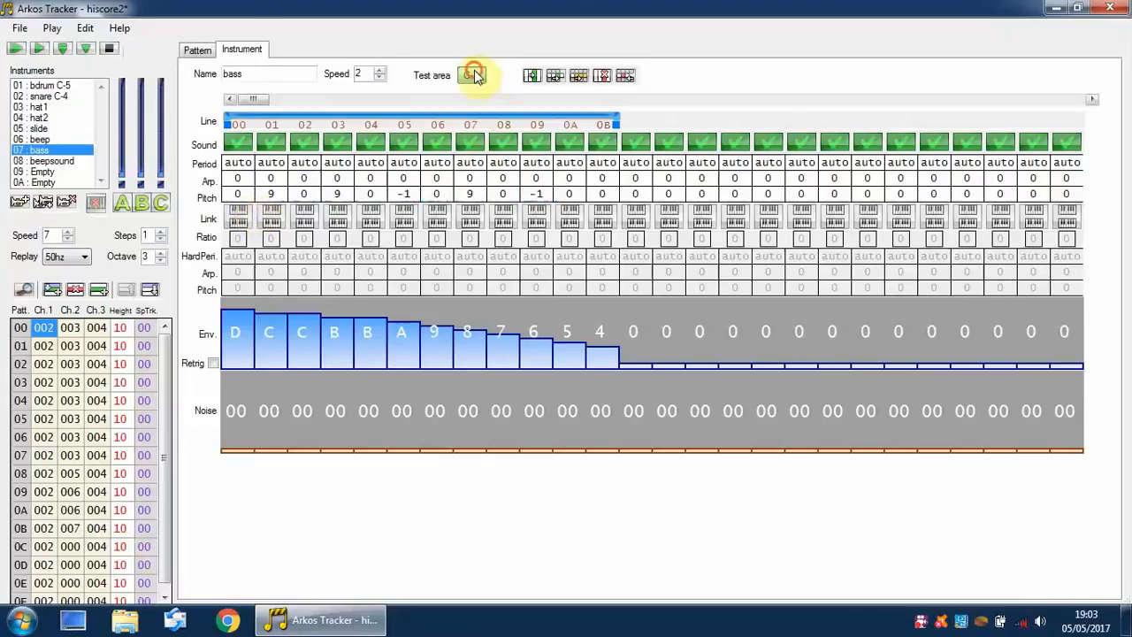
click(475, 76)
click(475, 76)
key(n)
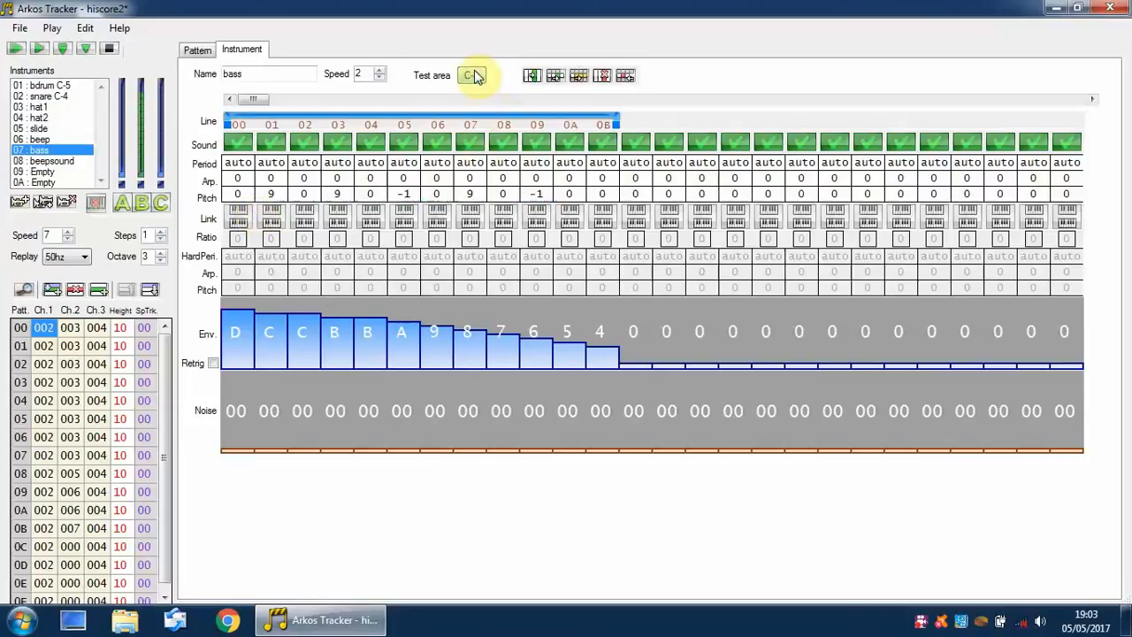
key(x)
key(c)
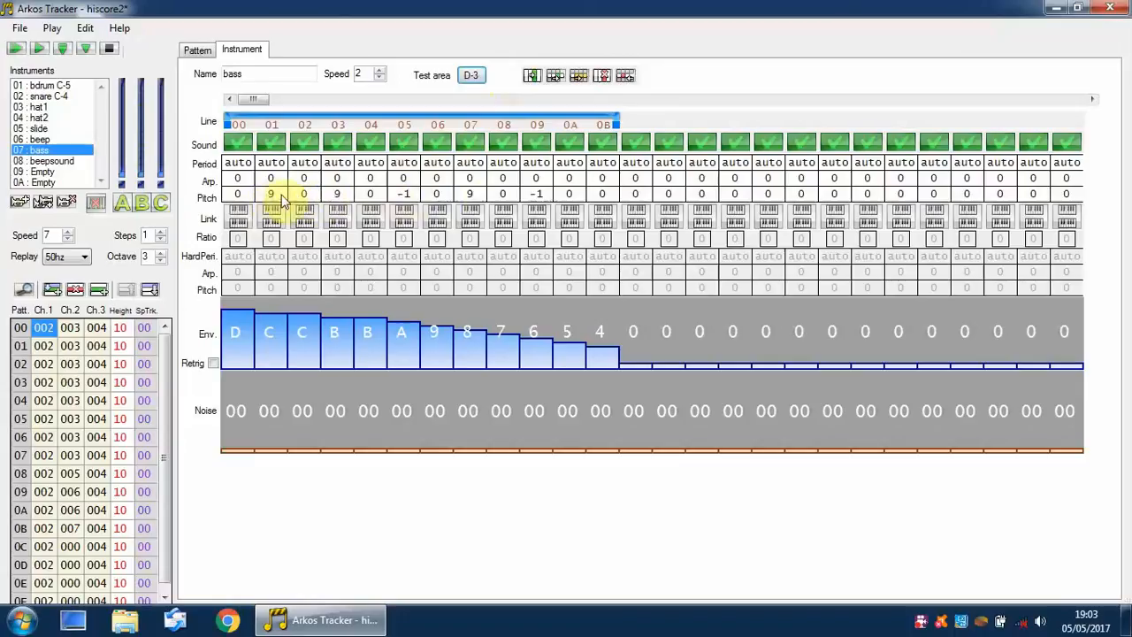
Set the pitch in lines 05 and 09 of the bass instrument to -9 and test the sound at D-3
click(402, 196)
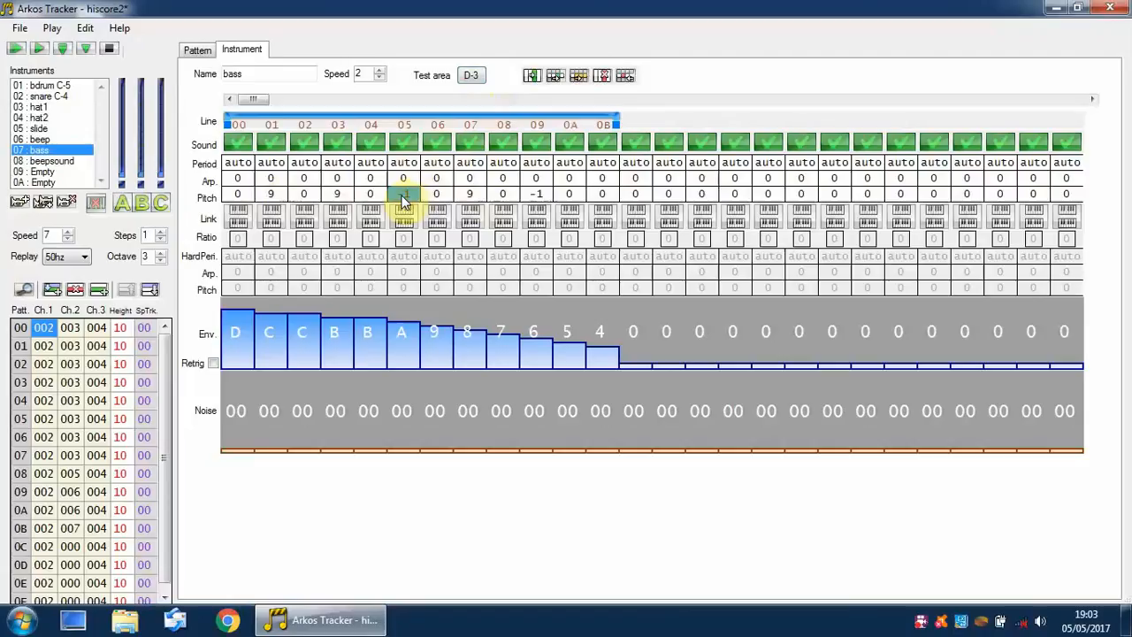
text(1)
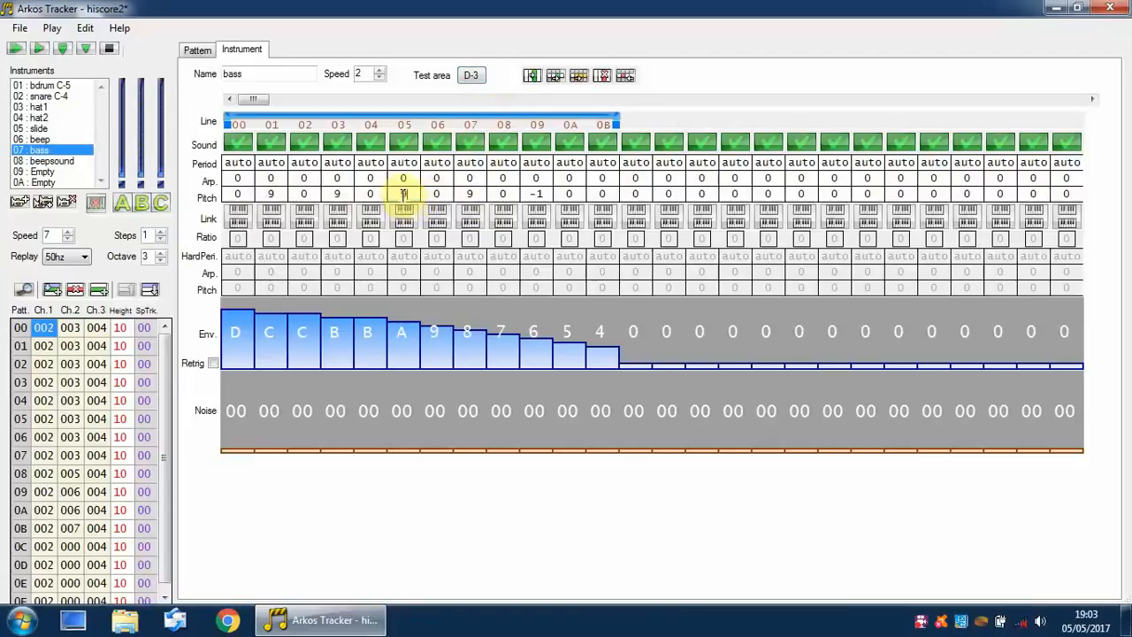
click(405, 195)
text(-9)
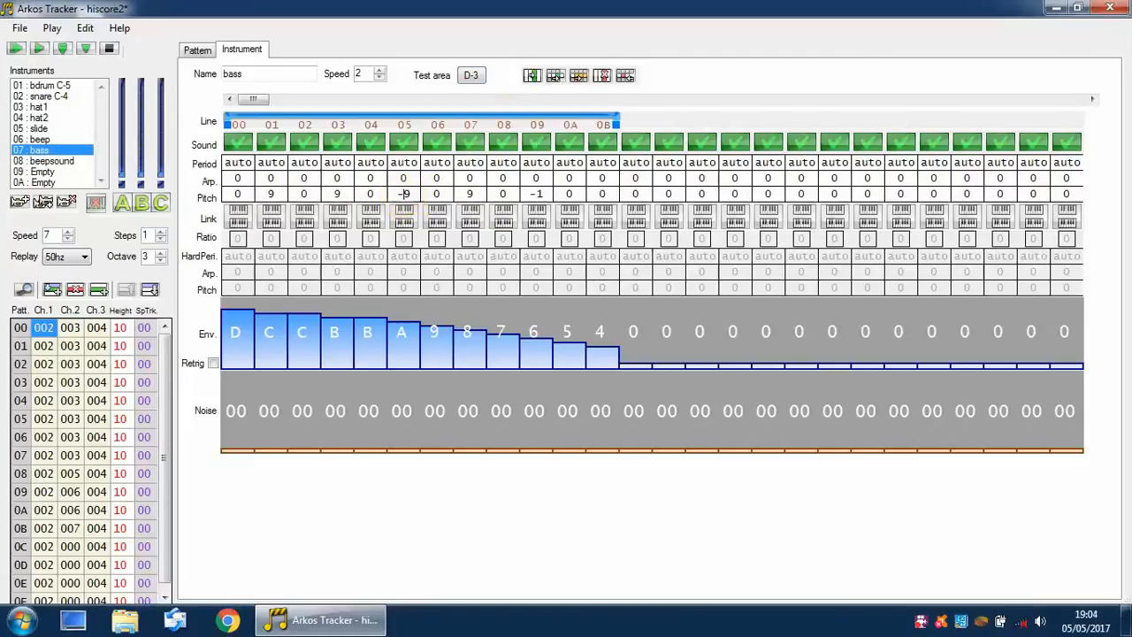
click(536, 197)
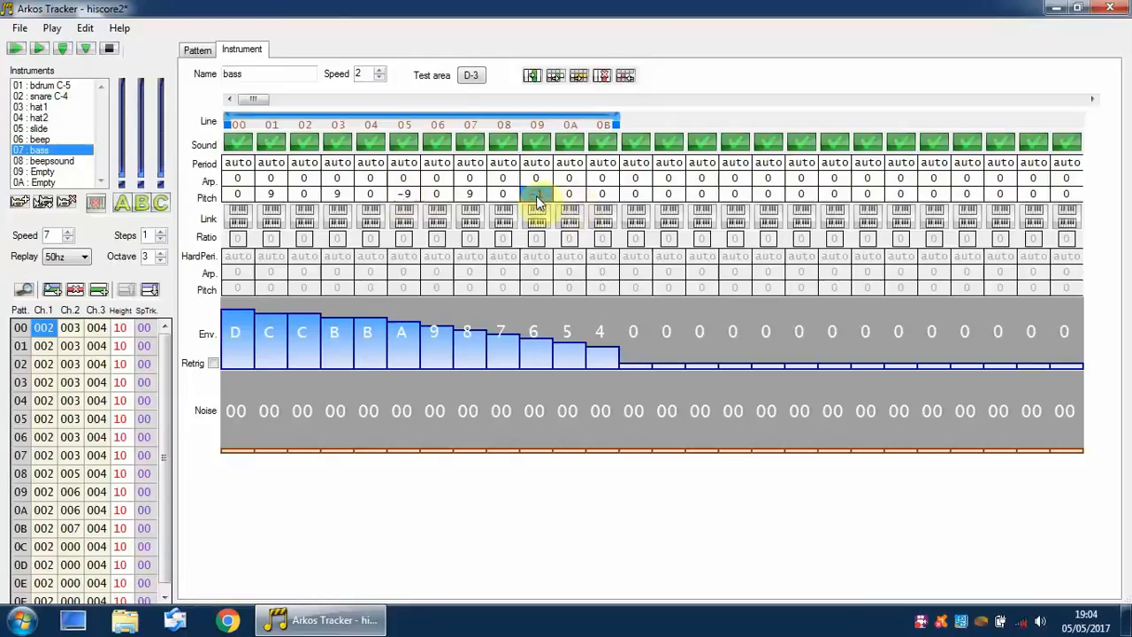
text(9)
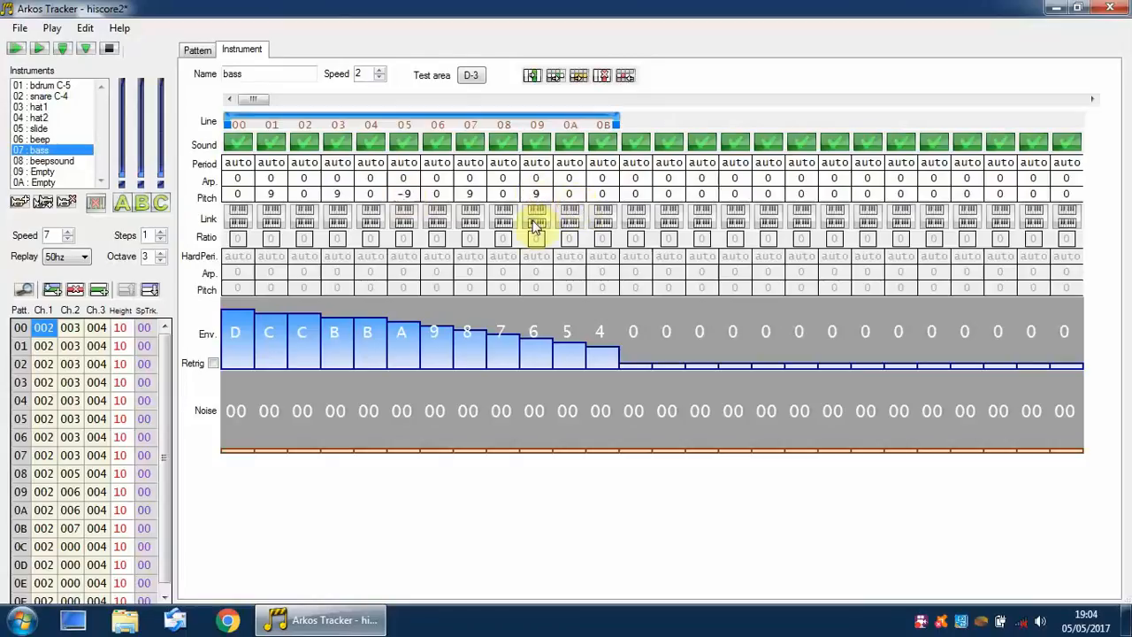
text(-)
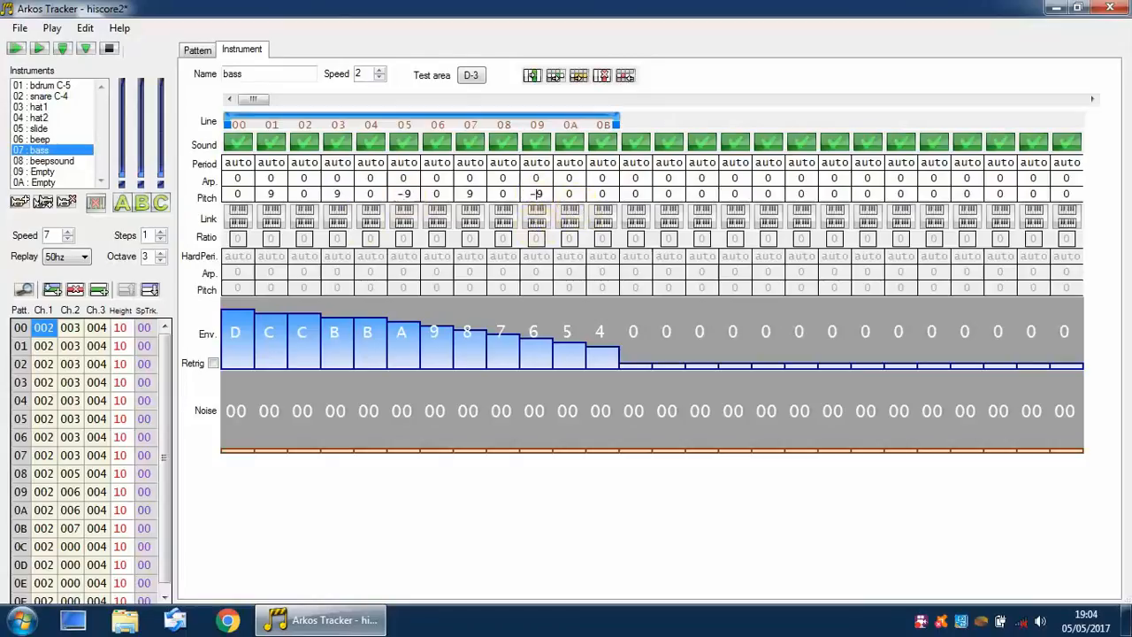
click(470, 78)
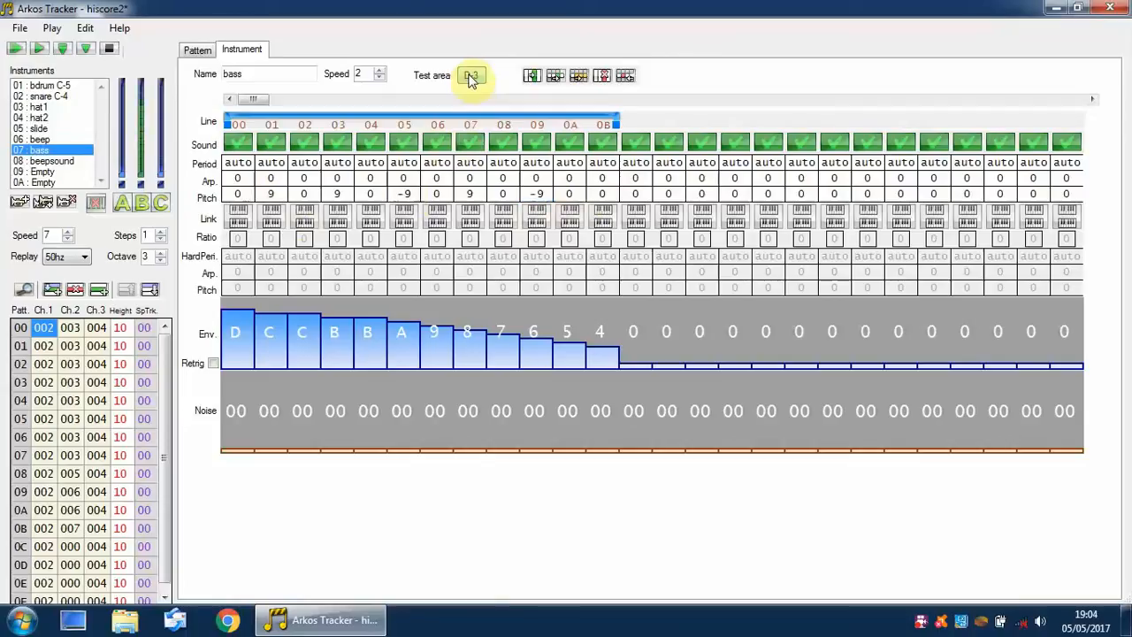
Set the pitch in lines 01, 03 and 07 of the bass instrument to 33 and test the sound at D-3 and C-5
click(274, 193)
text(33)
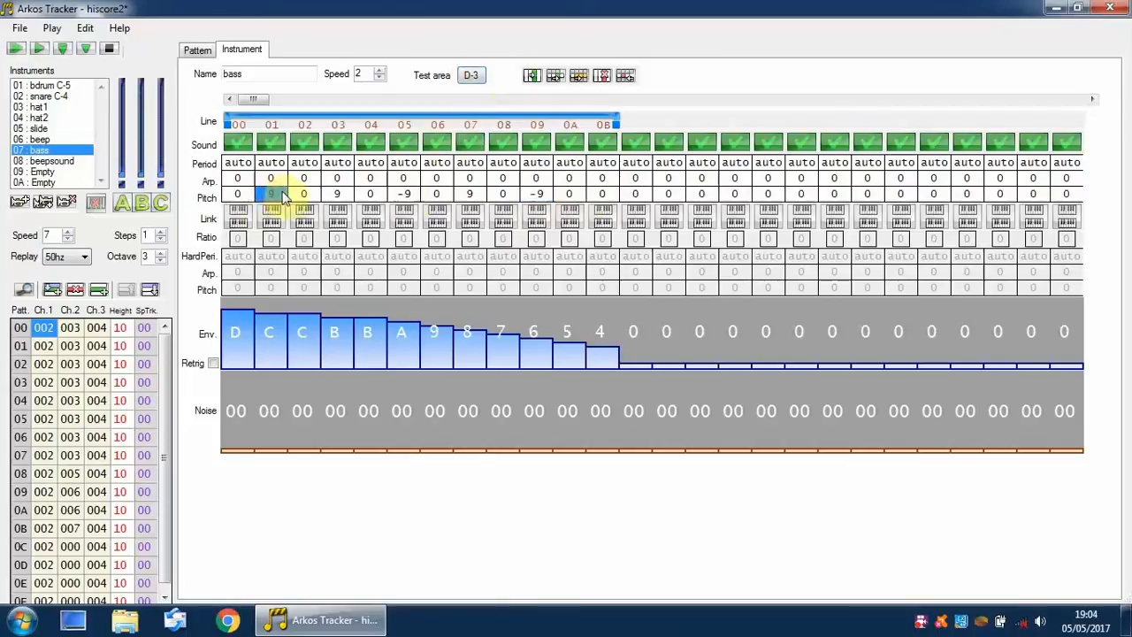
key(Right)
key(Right)
text(33)
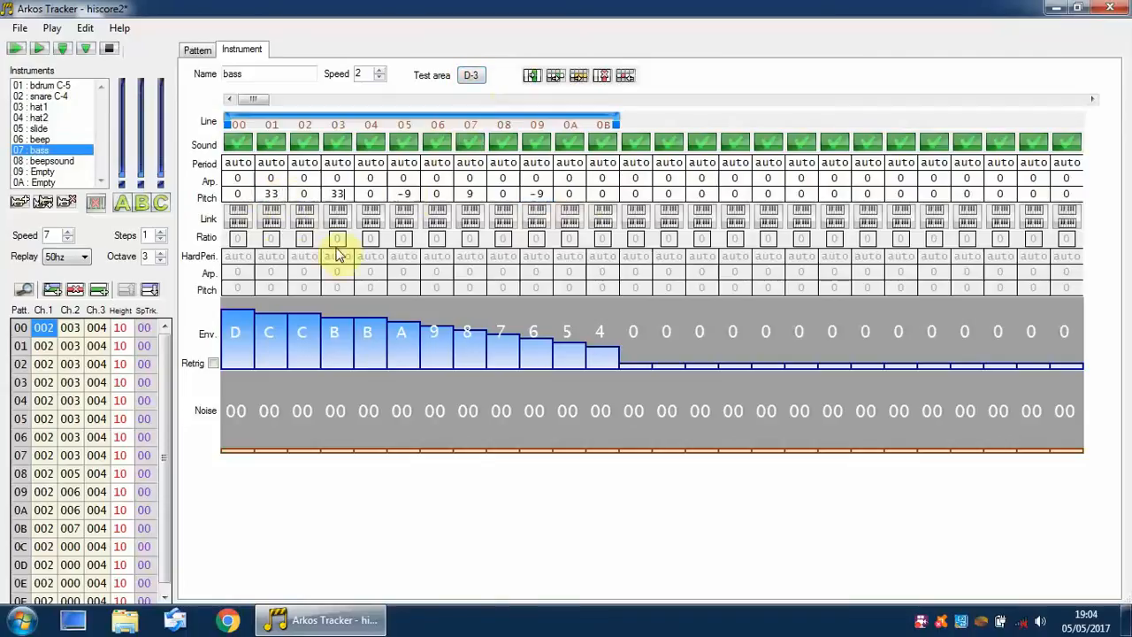
key(Right)
key(Right)
key(Right)
key(Right)
text(33)
key(Right)
key(Right)
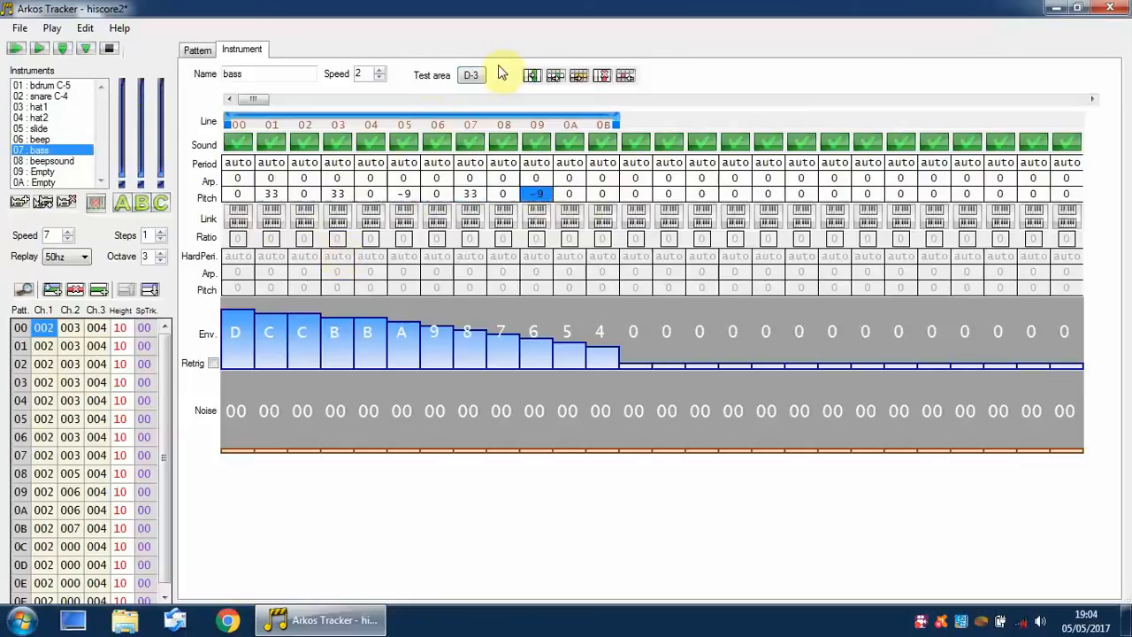
click(470, 76)
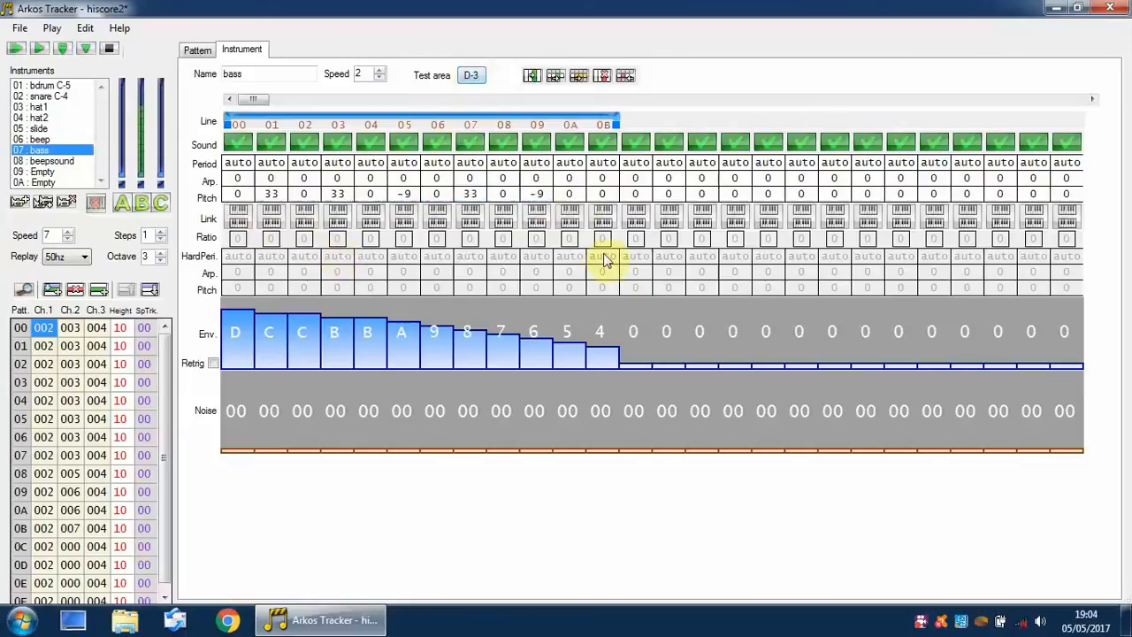
key(i)
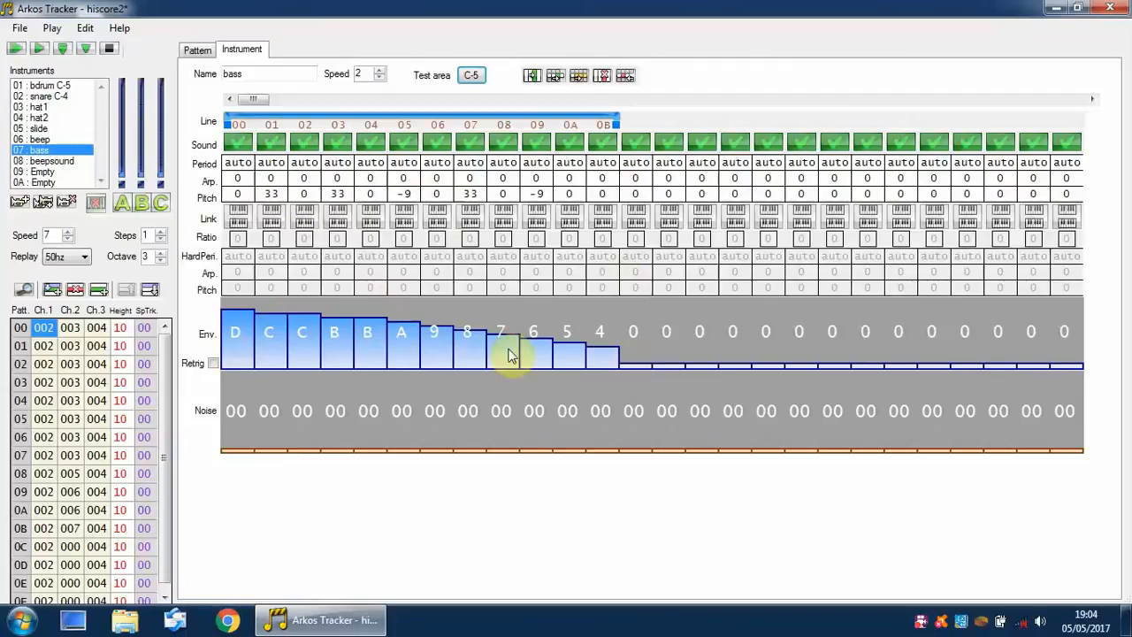
Reset the pitch in lines 01, 03, 05, 07 and 09 of the bass instrument to 0
click(270, 195)
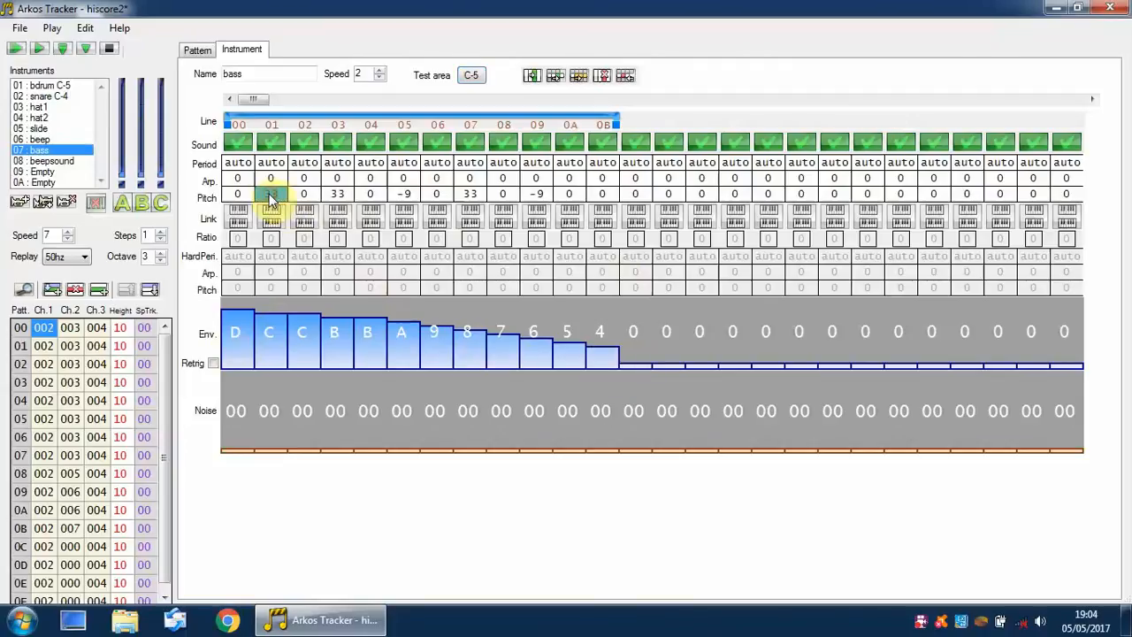
text(0)
key(Right)
key(Right)
key(Right)
text(0)
key(Right)
key(Right)
text(0)
key(Right)
key(Right)
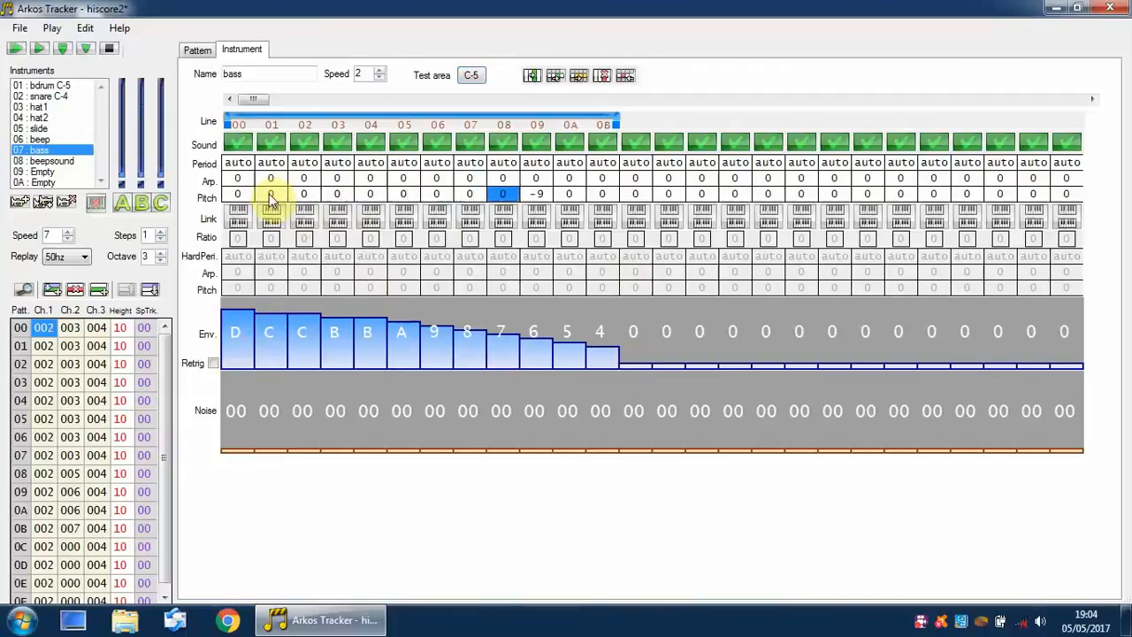
text(0)
key(Right)
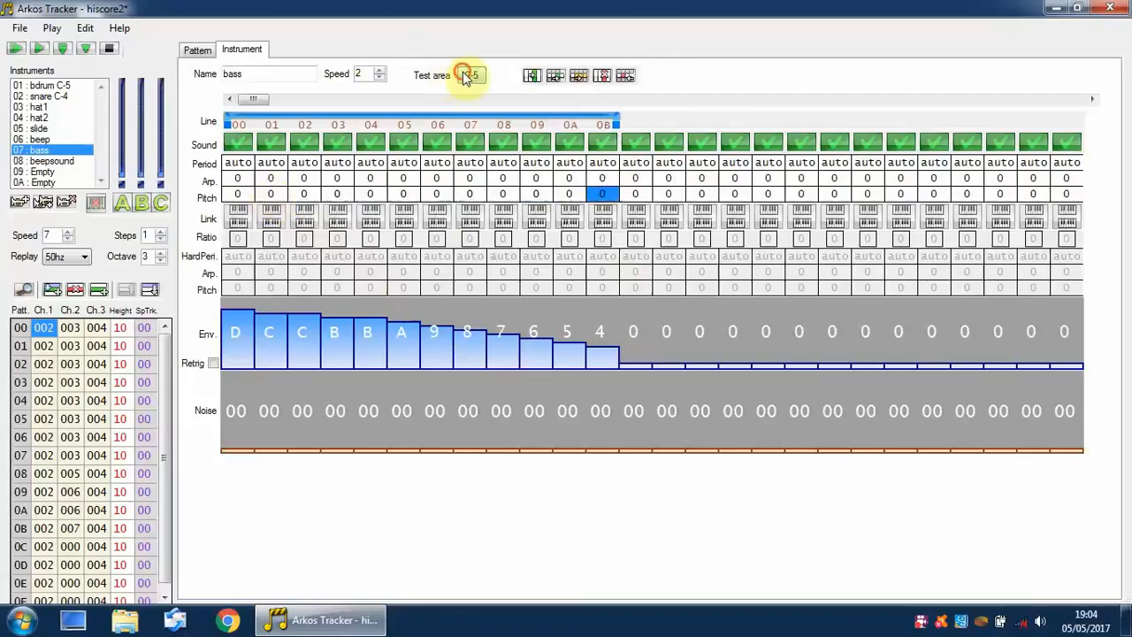
Test the unpitched bass instrument at C-5 and at E-3
click(468, 76)
click(468, 76)
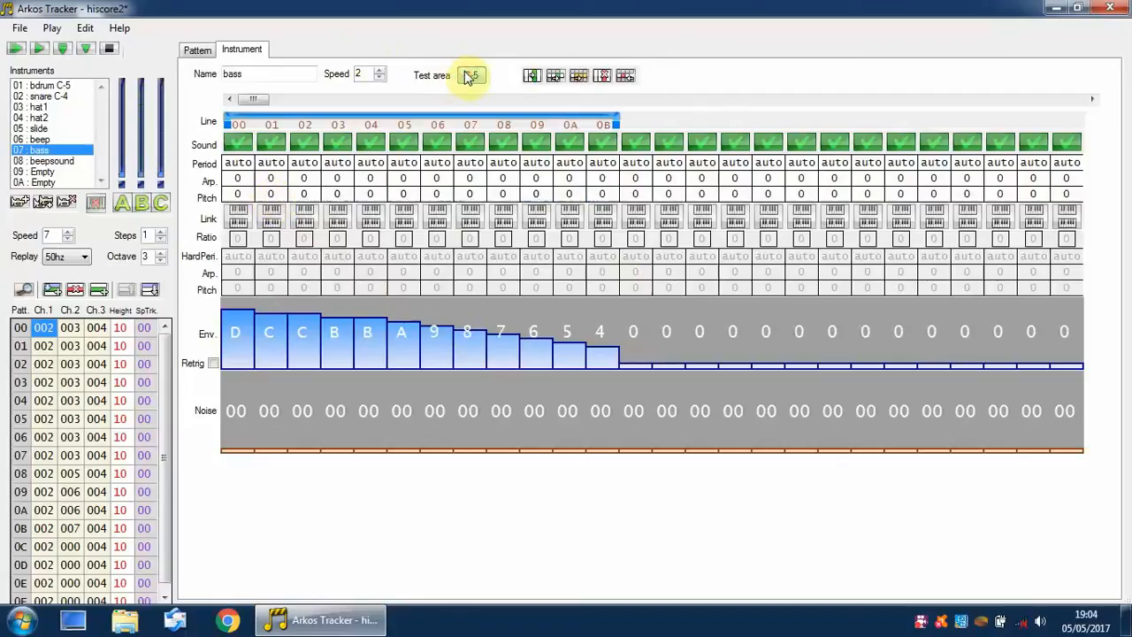
click(468, 76)
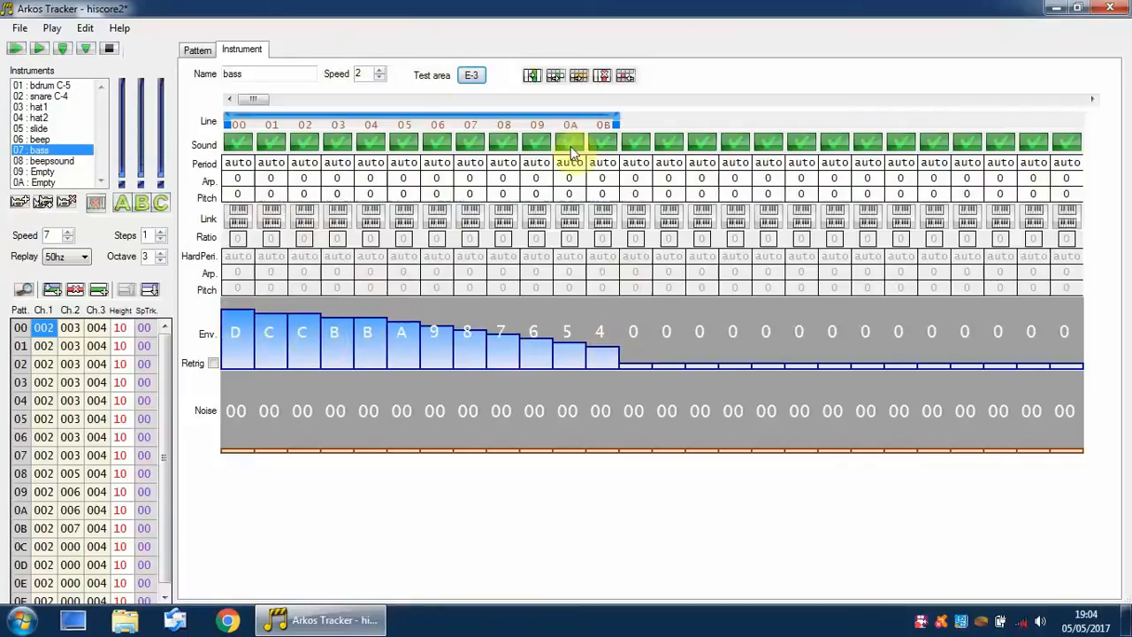
click(470, 76)
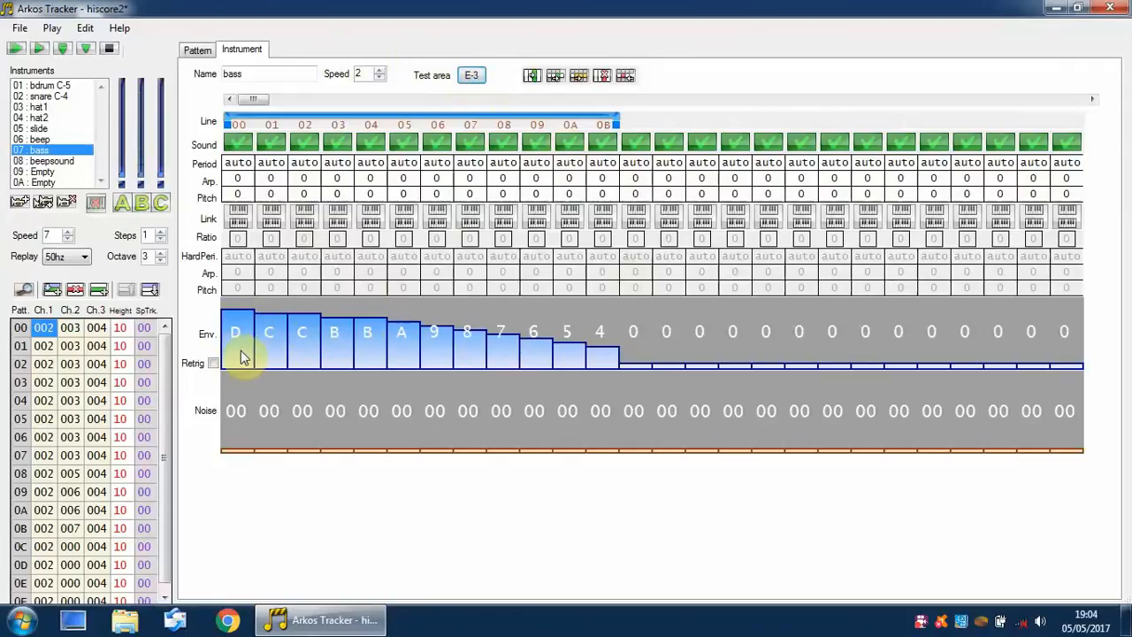
Draw a rising volume envelope from 7 to F across lines 00 to 0B of the bass and test it at E-3
mouse_move(235, 343)
mouse_down()
mouse_move(240, 324)
mouse_move(370, 341)
mouse_move(600, 305)
mouse_move(594, 171)
mouse_up()
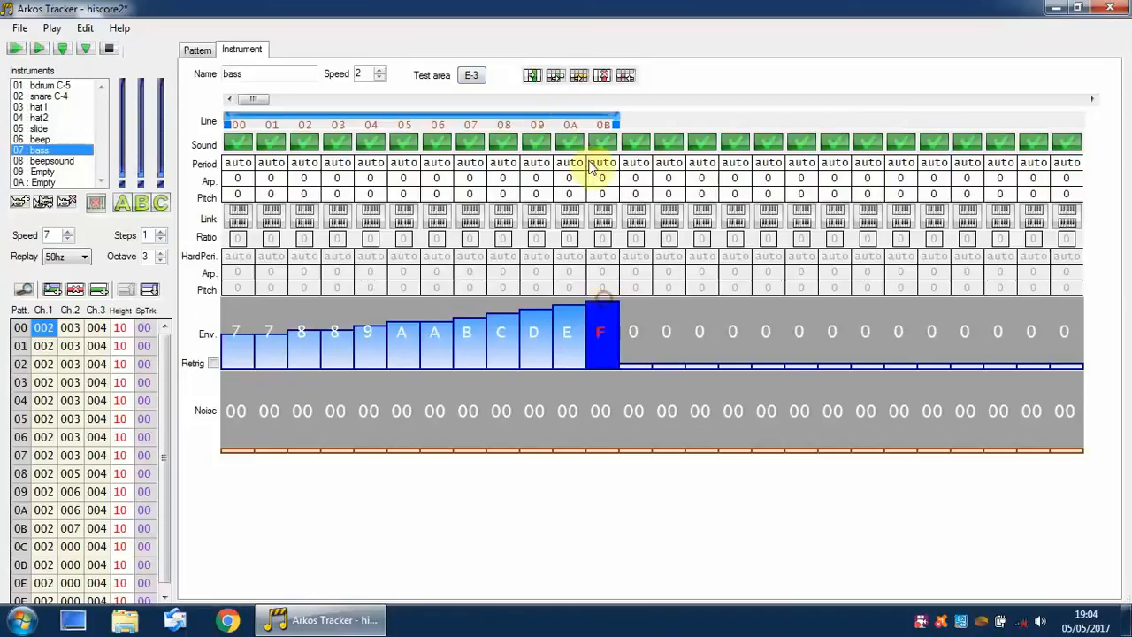
click(473, 78)
click(474, 82)
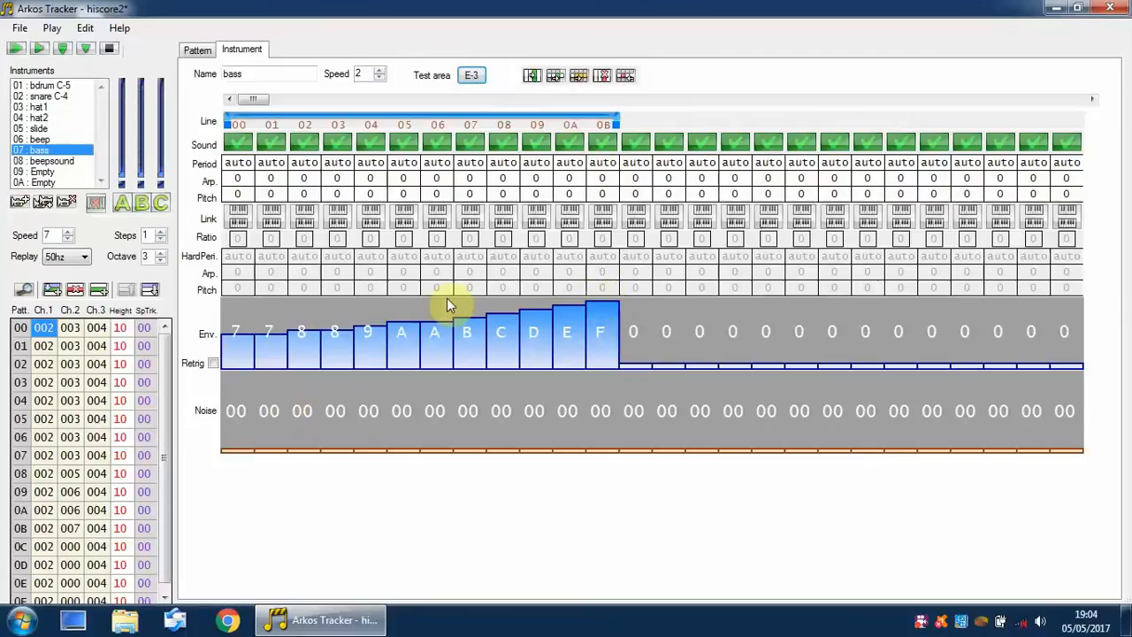
Redraw the bass volume envelope as a falling curve from D in line 00 to 1 in line 0B and test it
click(232, 320)
drag(232, 316, 397, 335)
drag(485, 349, 590, 369)
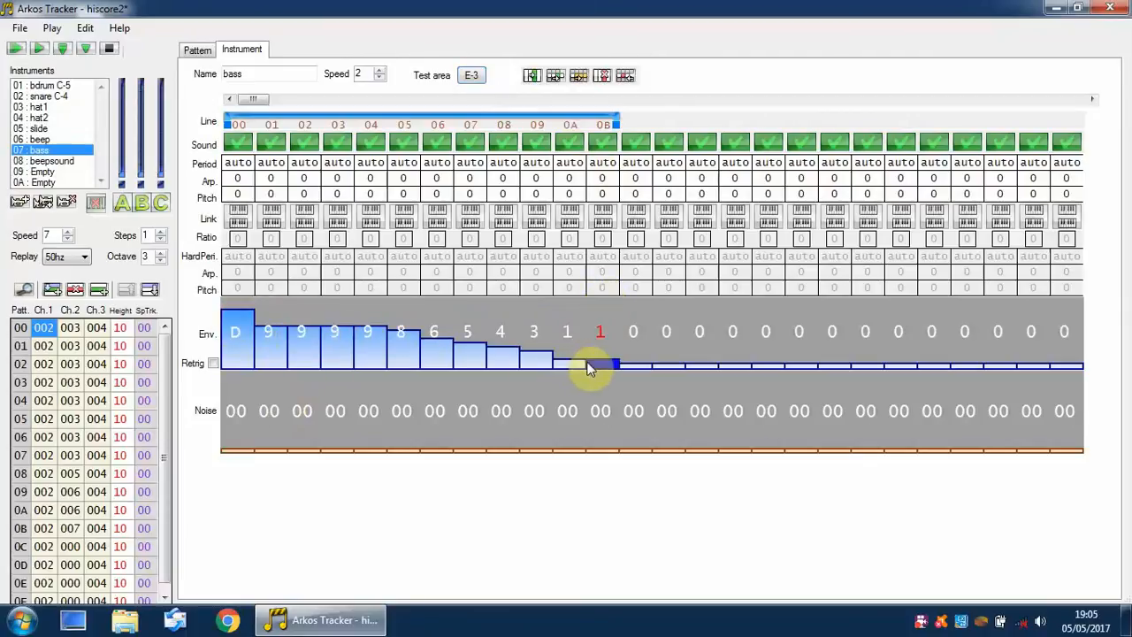
click(472, 76)
Lower the bass envelope in lines 01 to 04 to 2, raise line 05 to C, and test the sound at E-3
drag(265, 358, 323, 369)
click(402, 355)
click(372, 358)
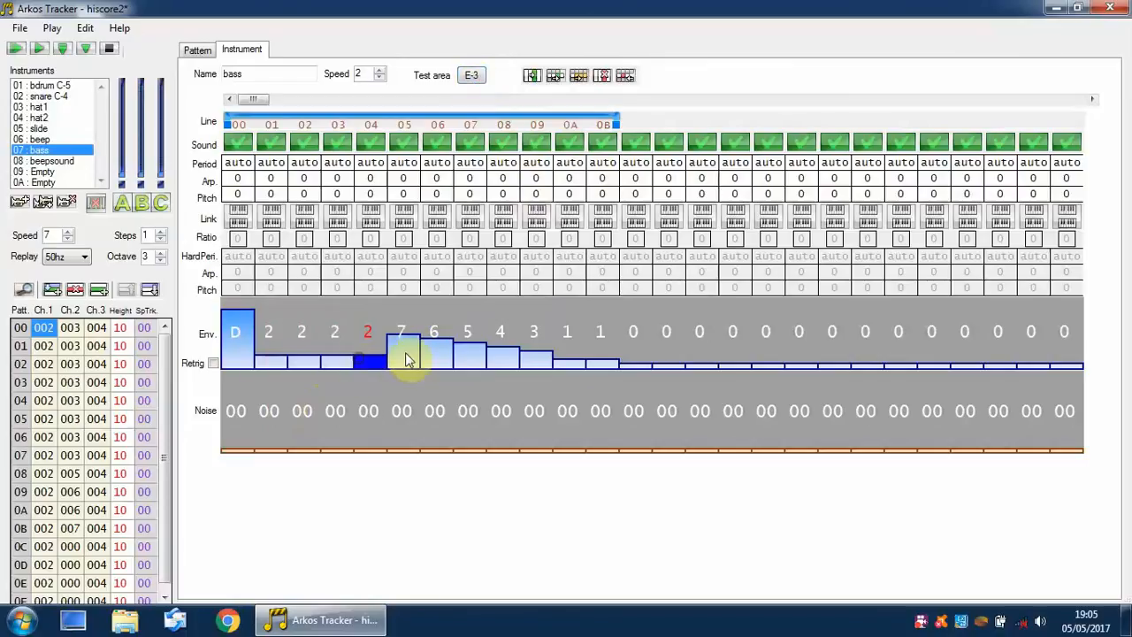
drag(406, 354, 408, 313)
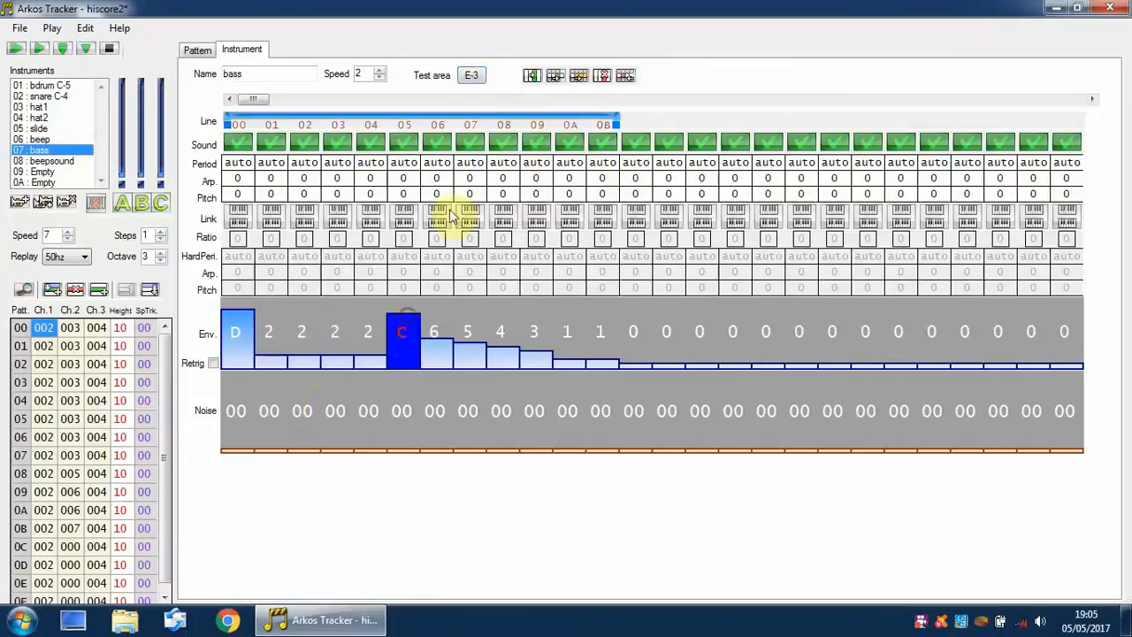
click(471, 76)
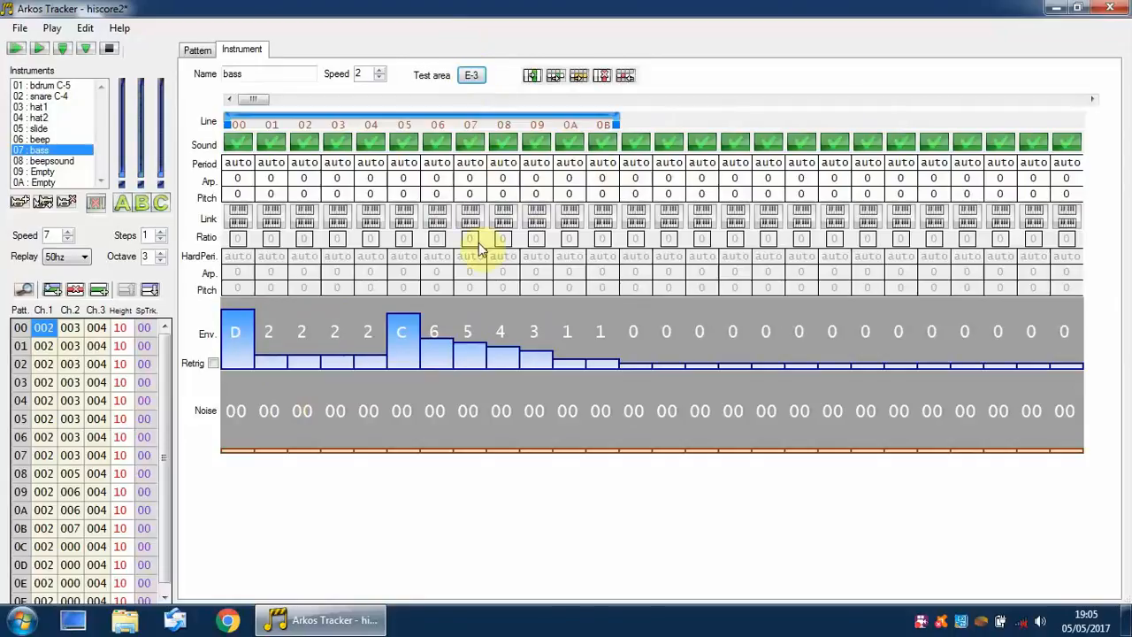
Test the bass sound at G-4, A-4 and F-4, switching the keyboard note mode in between
key(t)
key(t)
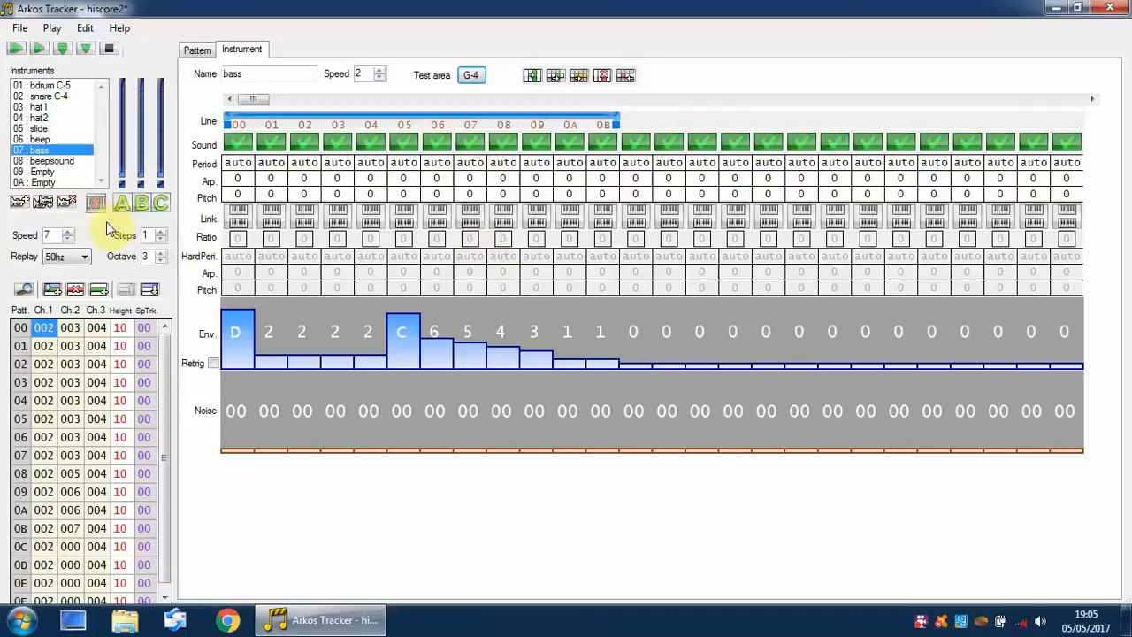
click(477, 77)
key(y)
click(96, 203)
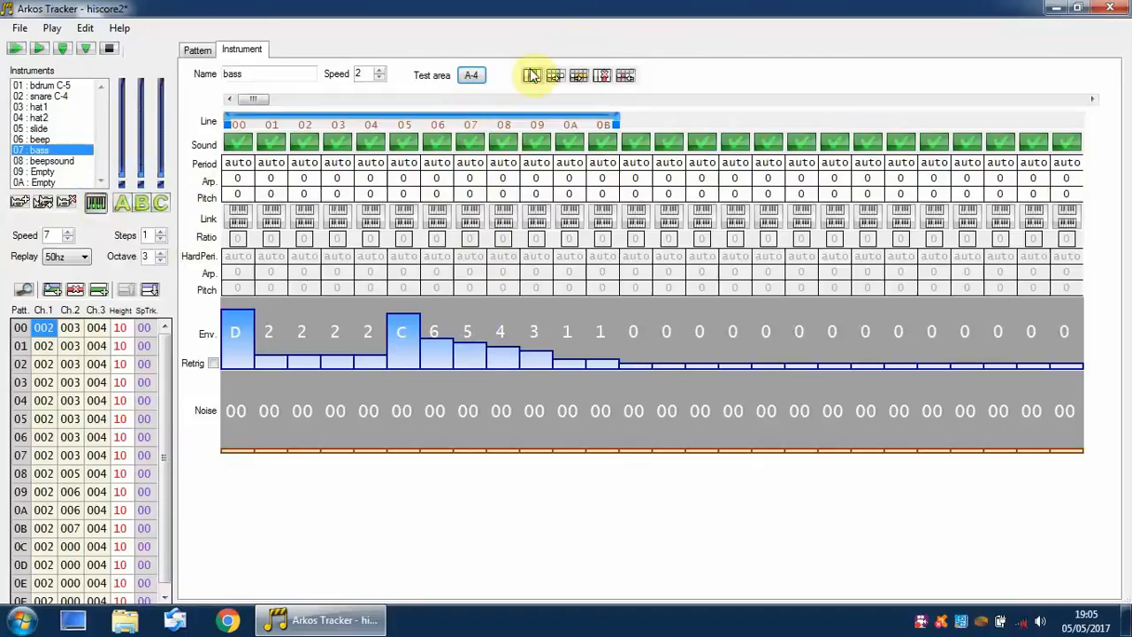
click(472, 76)
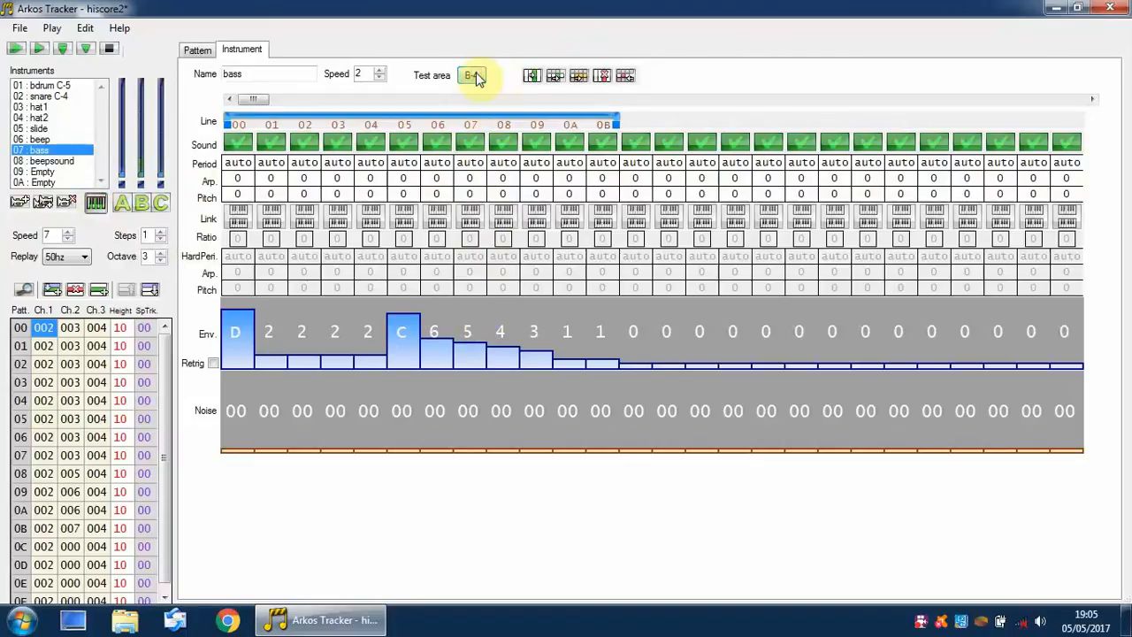
key(r)
Redraw the bass volume envelope as a decay from C in line 01 to 6 in line 0A, and test it at F-4, G-4 and A-4
mouse_move(308, 324)
mouse_down()
mouse_move(277, 321)
mouse_move(573, 341)
mouse_up()
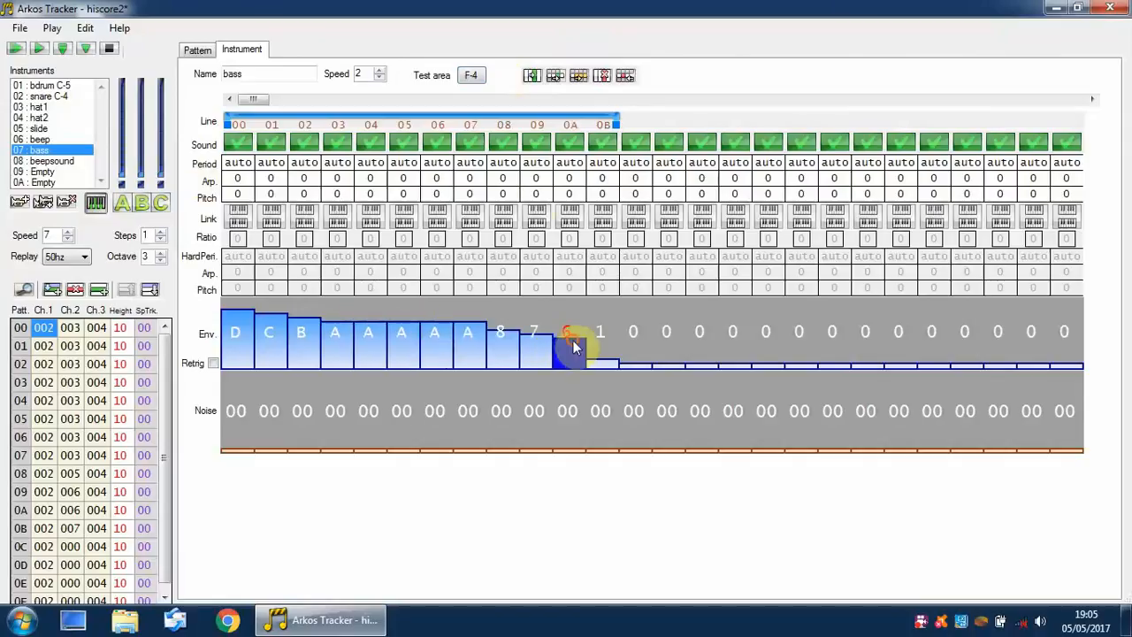
click(475, 76)
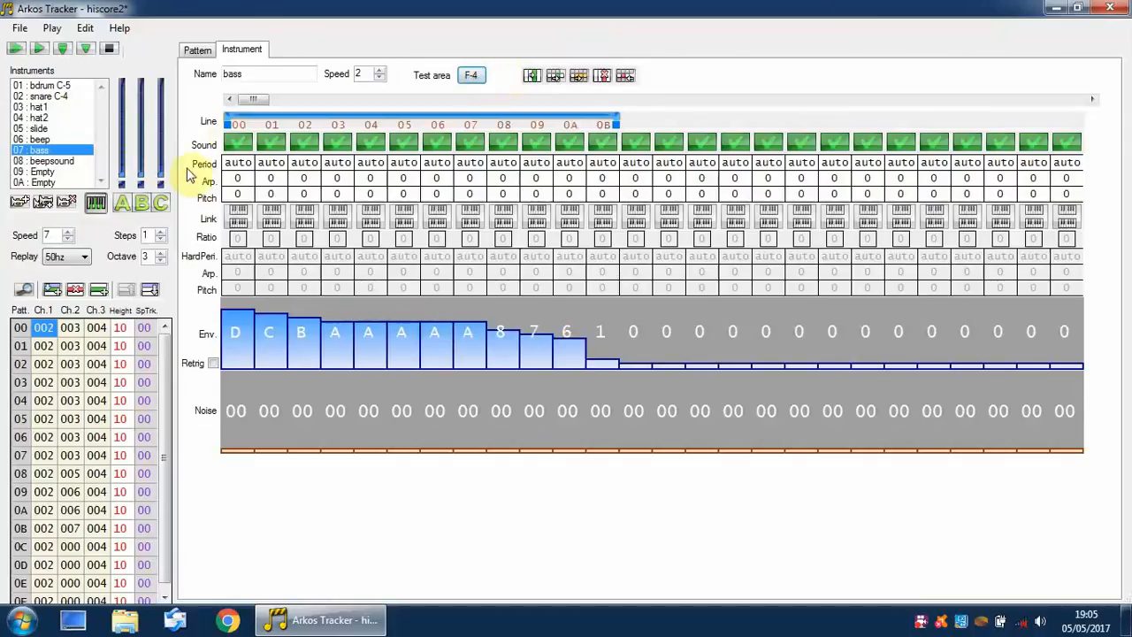
click(474, 78)
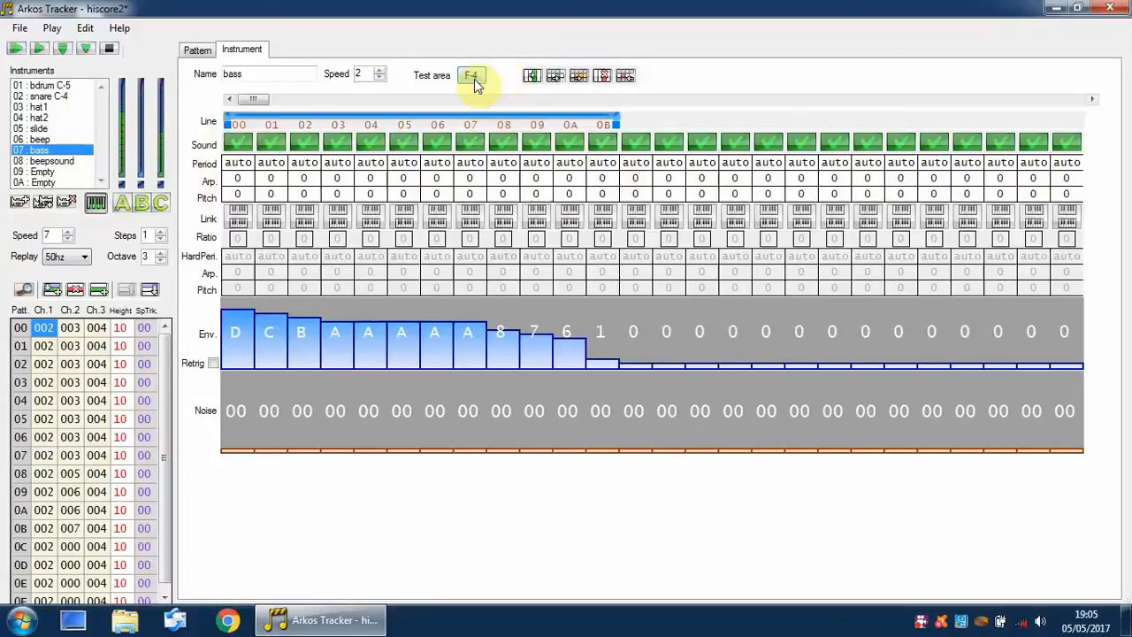
key(y)
key(t)
key(t)
click(473, 76)
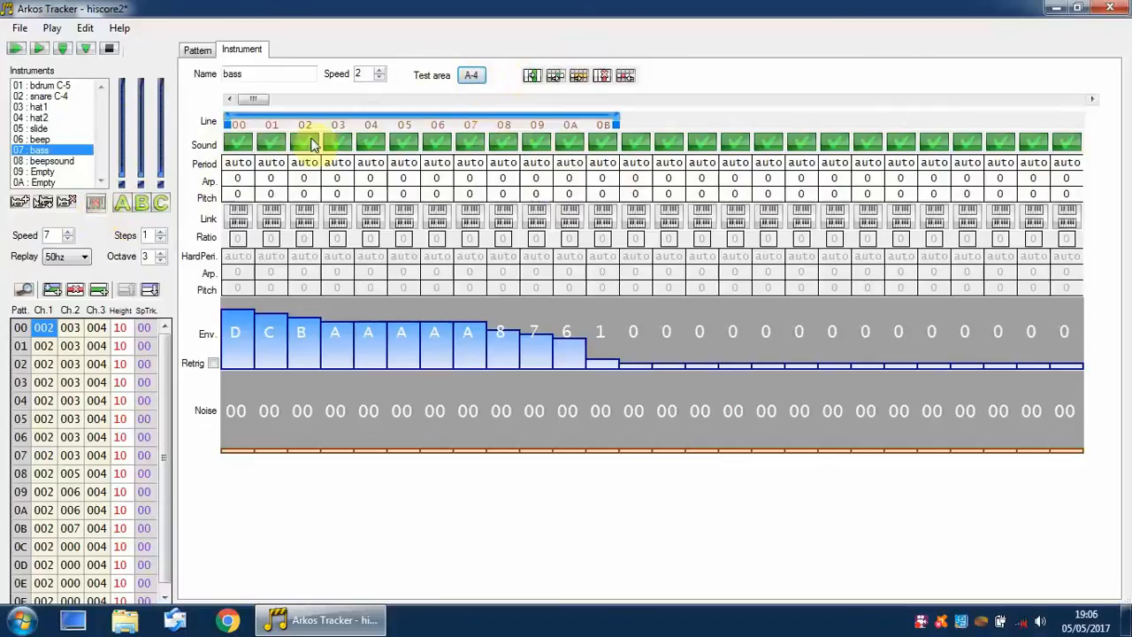
click(98, 201)
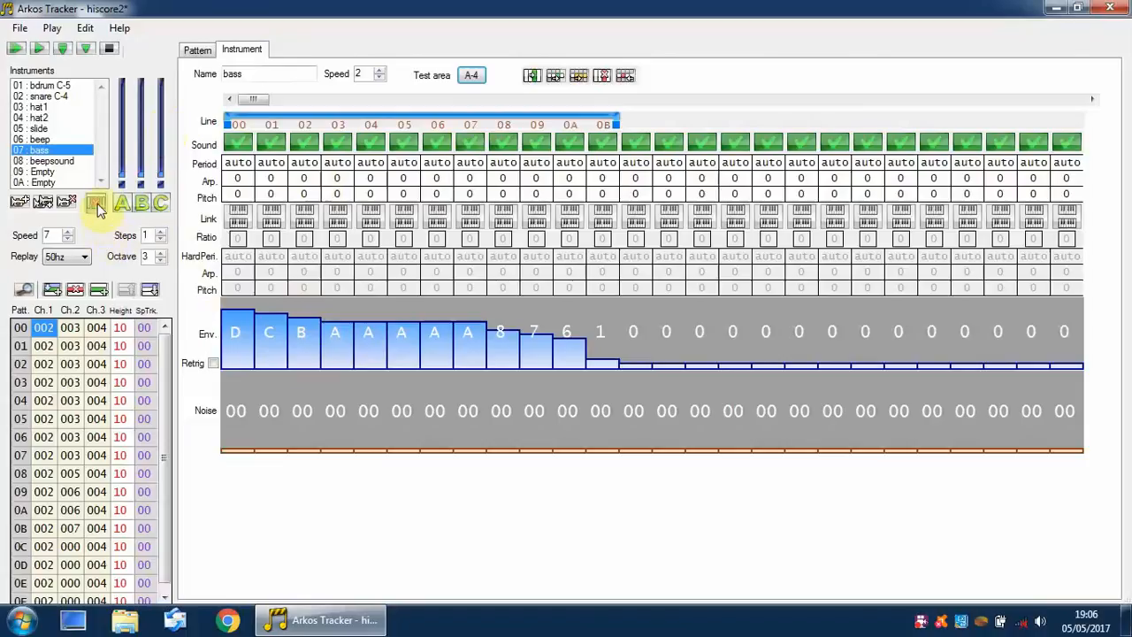
click(471, 77)
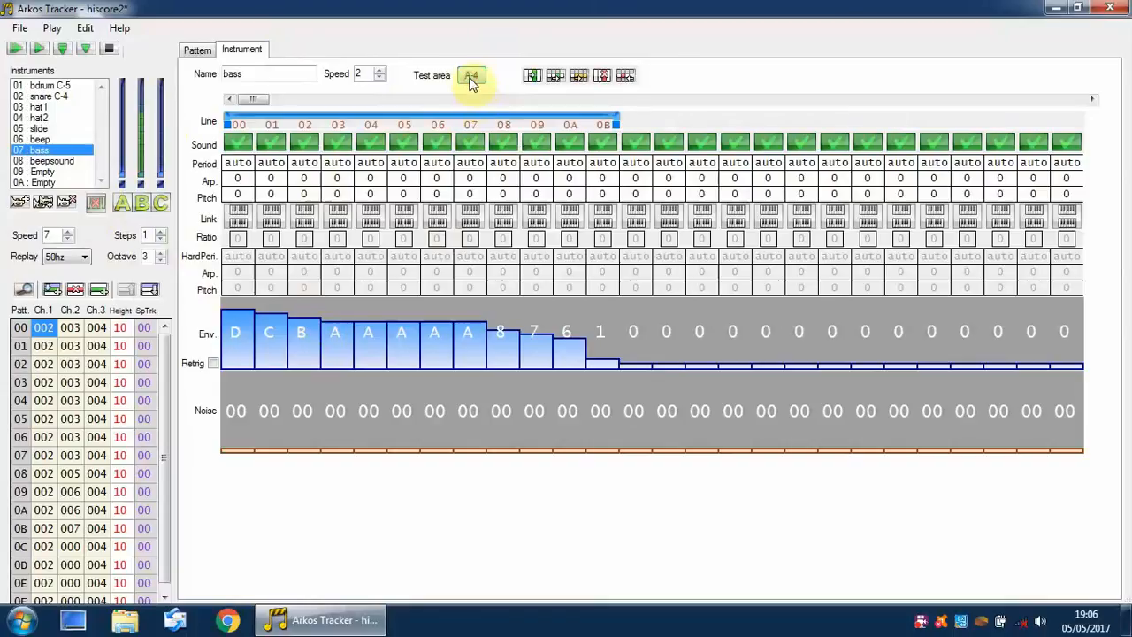
click(469, 78)
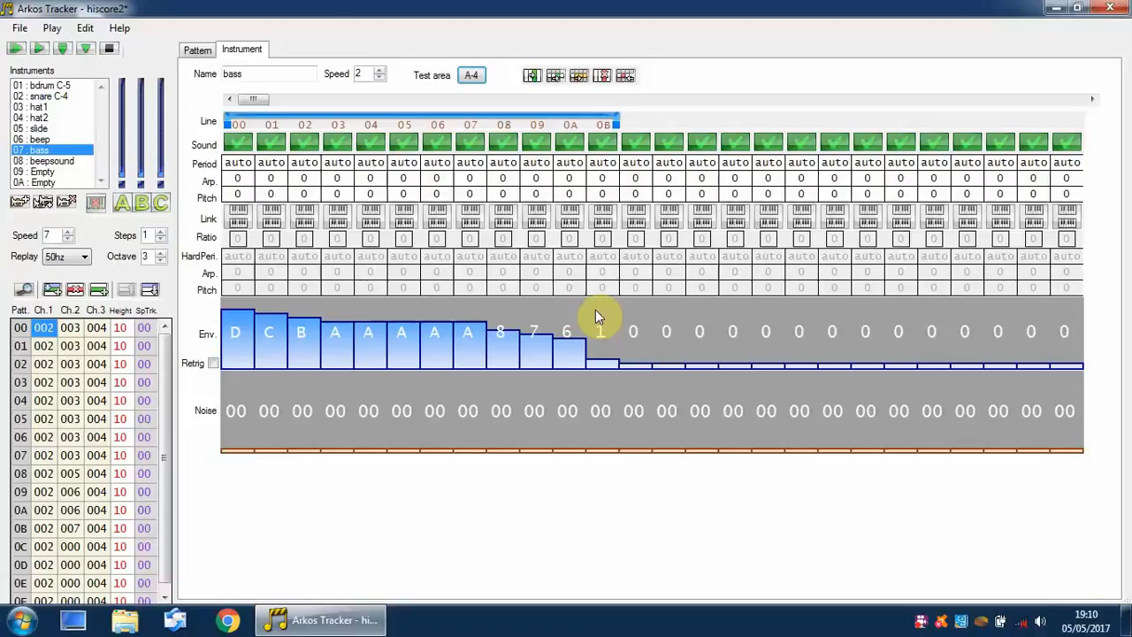
Reload the song VTK_HighscoreMusic.aks, discarding the unsaved changes
click(203, 51)
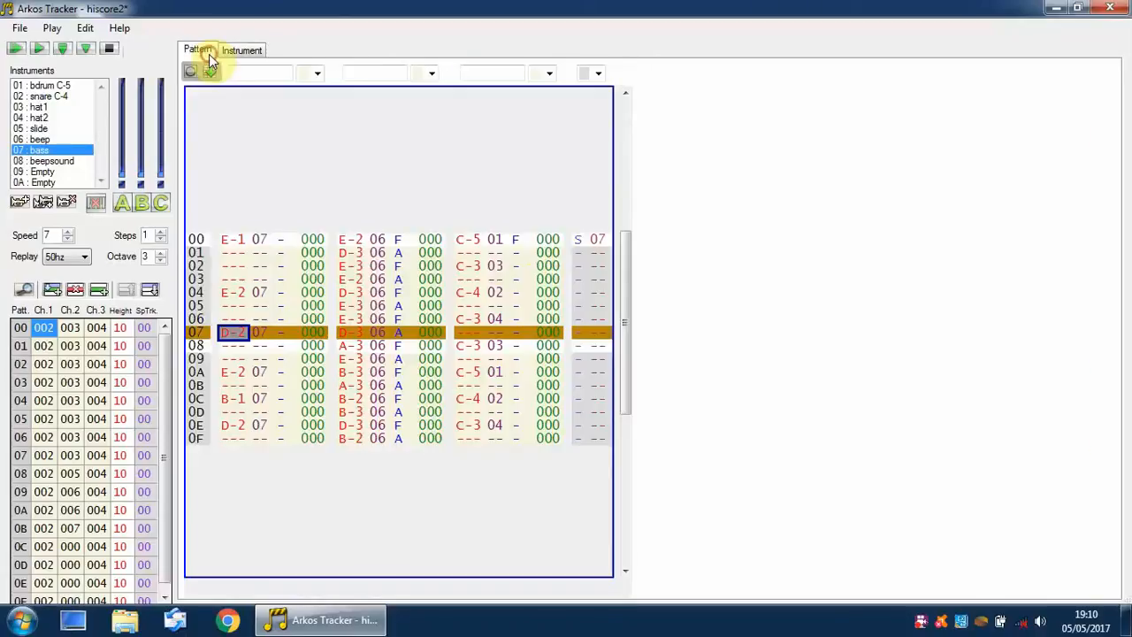
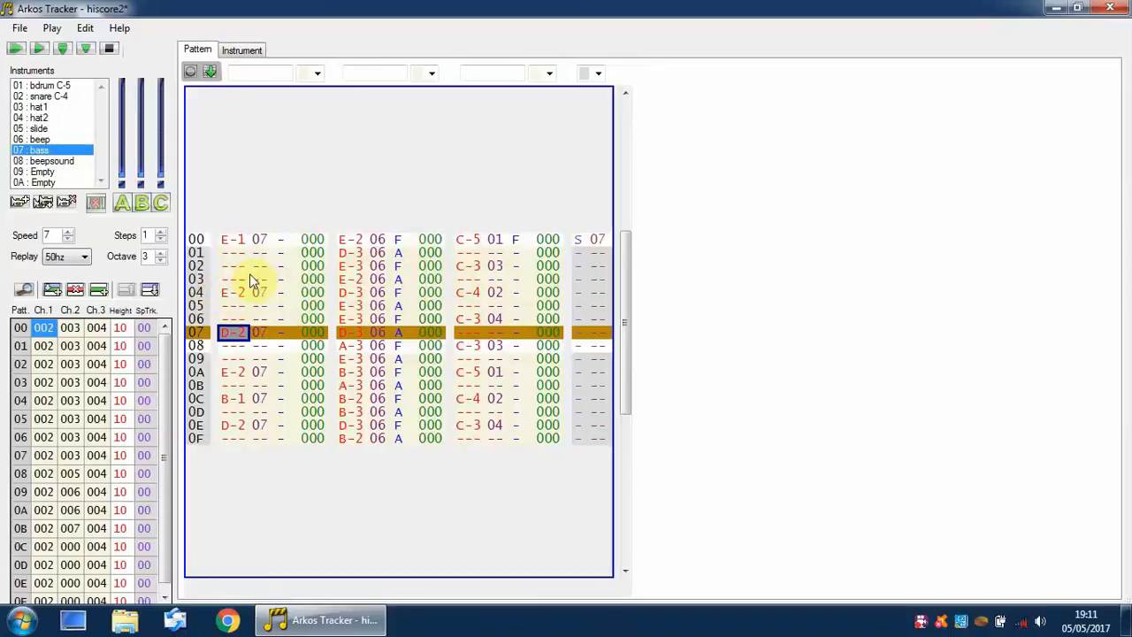
click(20, 27)
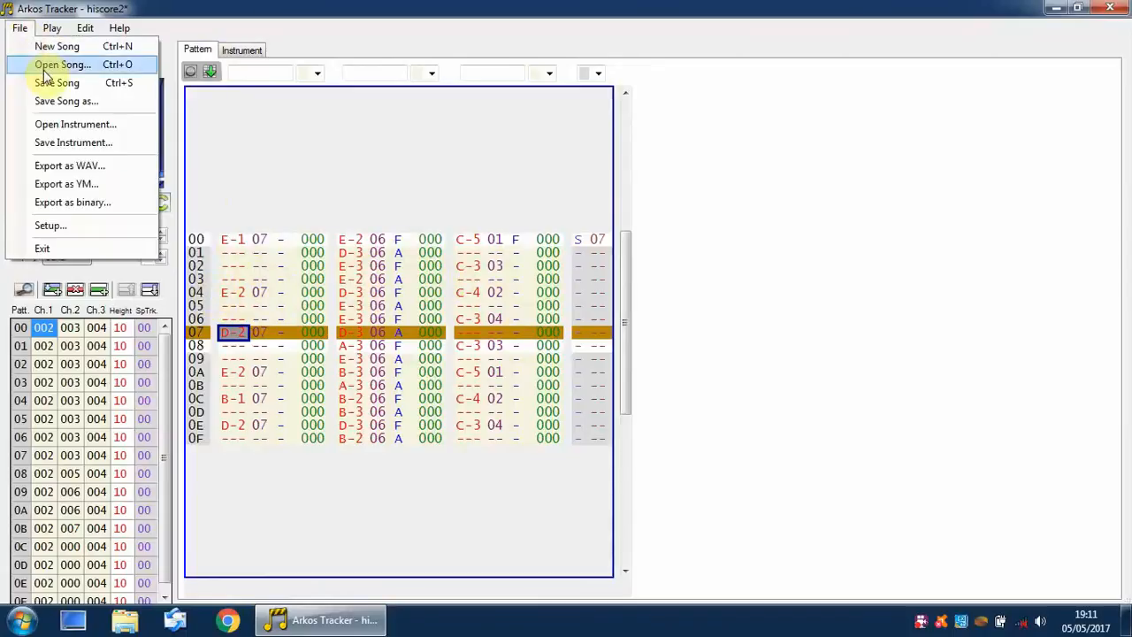
click(44, 67)
click(599, 368)
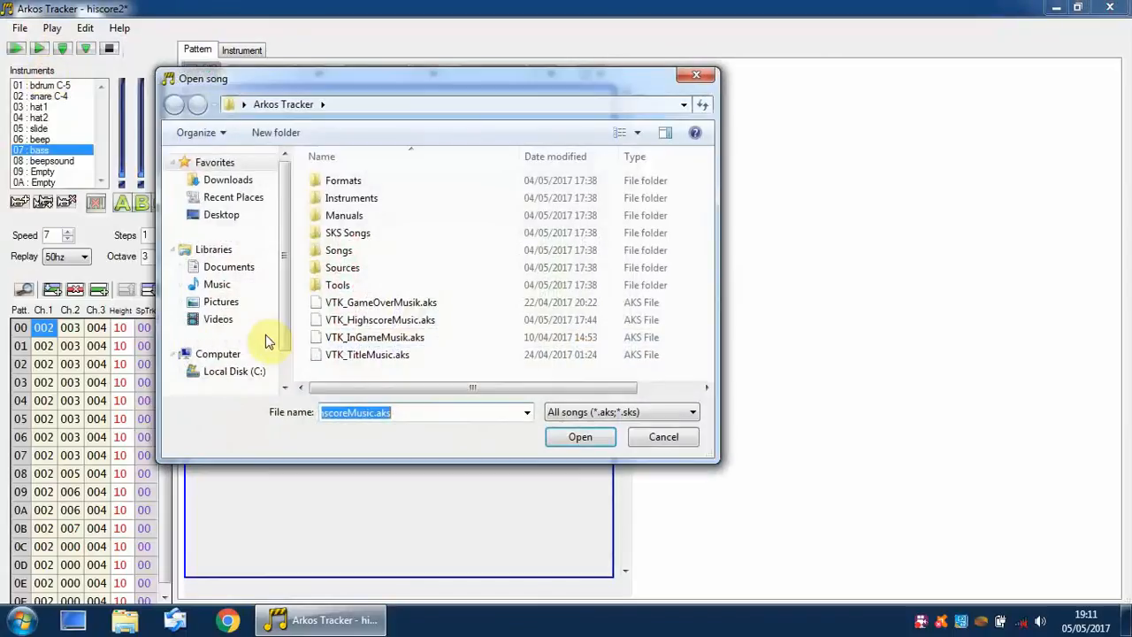
double_click(334, 321)
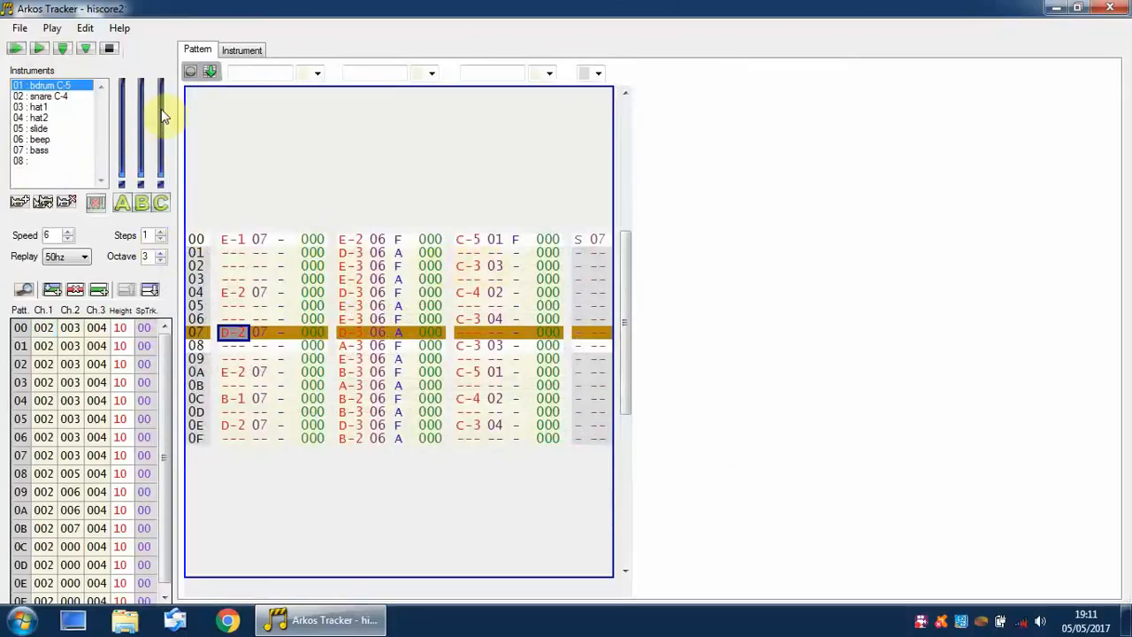
Play the song from the start with channels A and B muted to hear only channel C, and stop playback
click(239, 50)
click(197, 49)
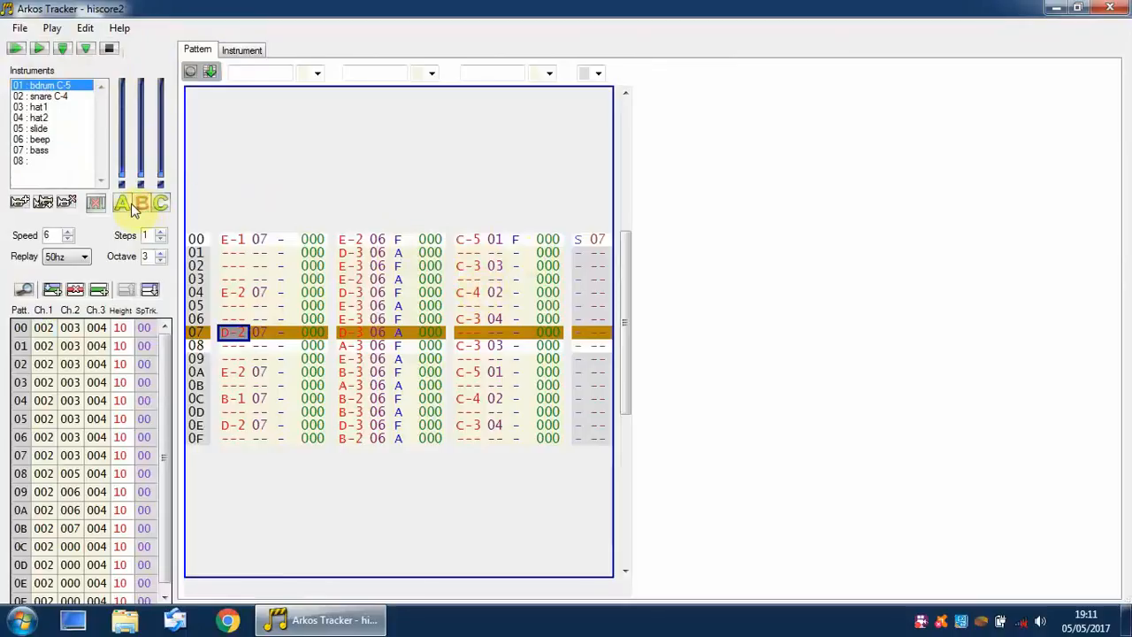
click(15, 48)
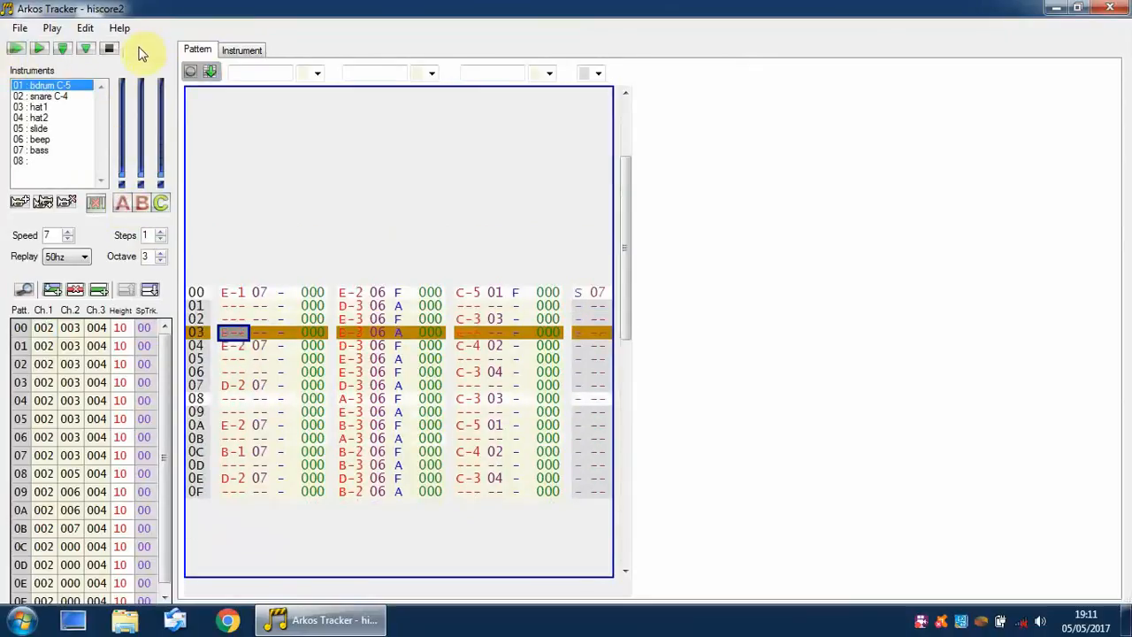
click(112, 50)
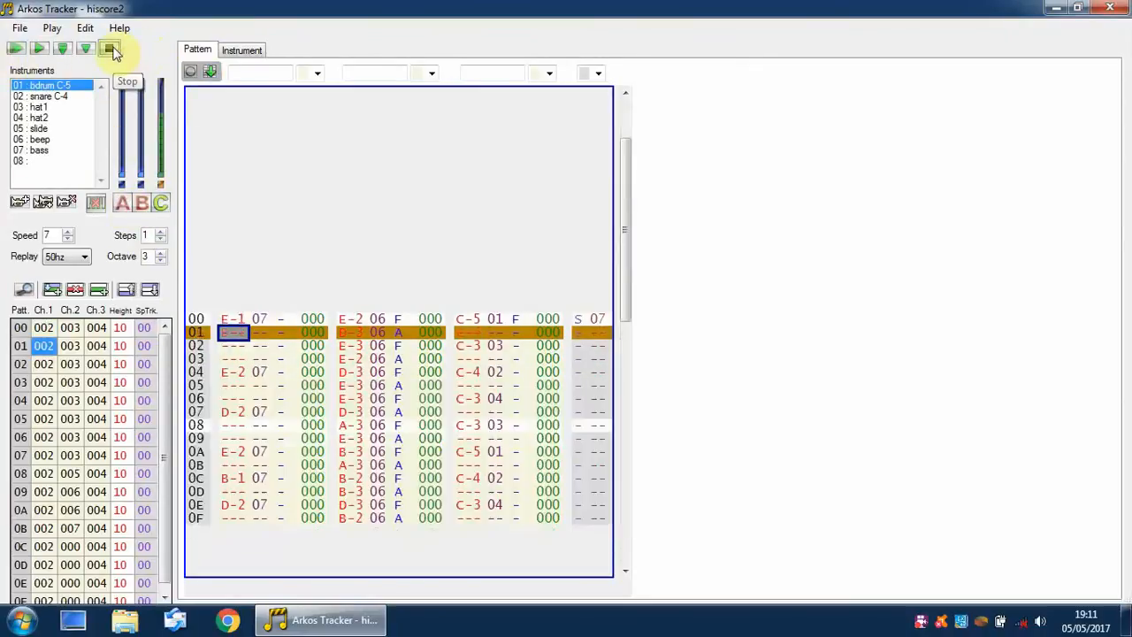
click(112, 50)
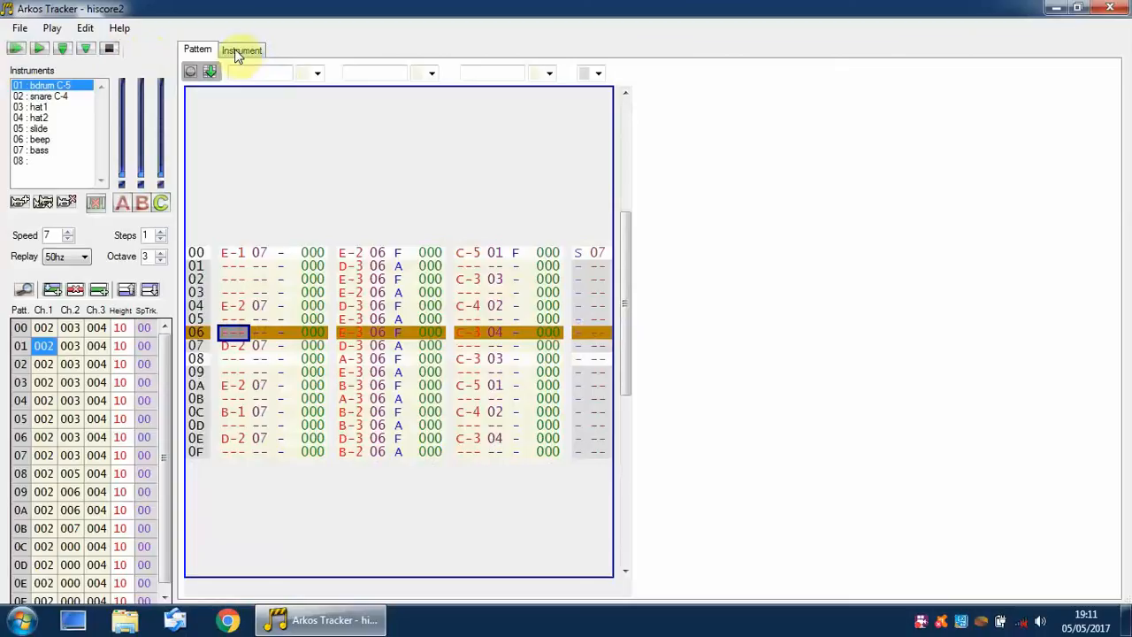
Open the hat1 instrument for editing and test its sound at A-4
click(36, 107)
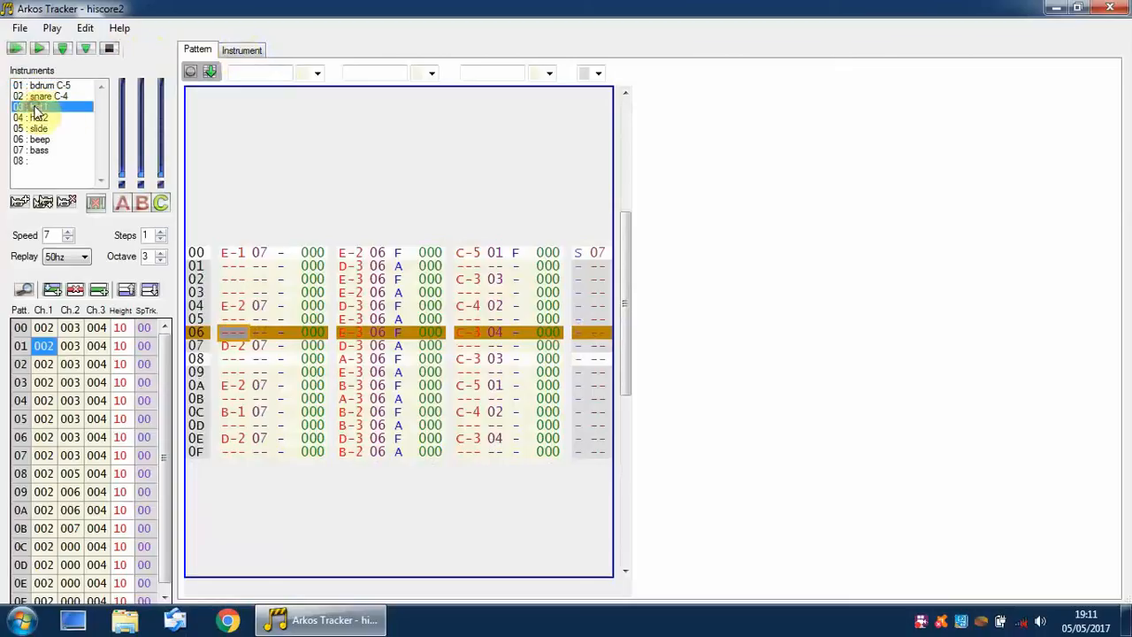
click(247, 52)
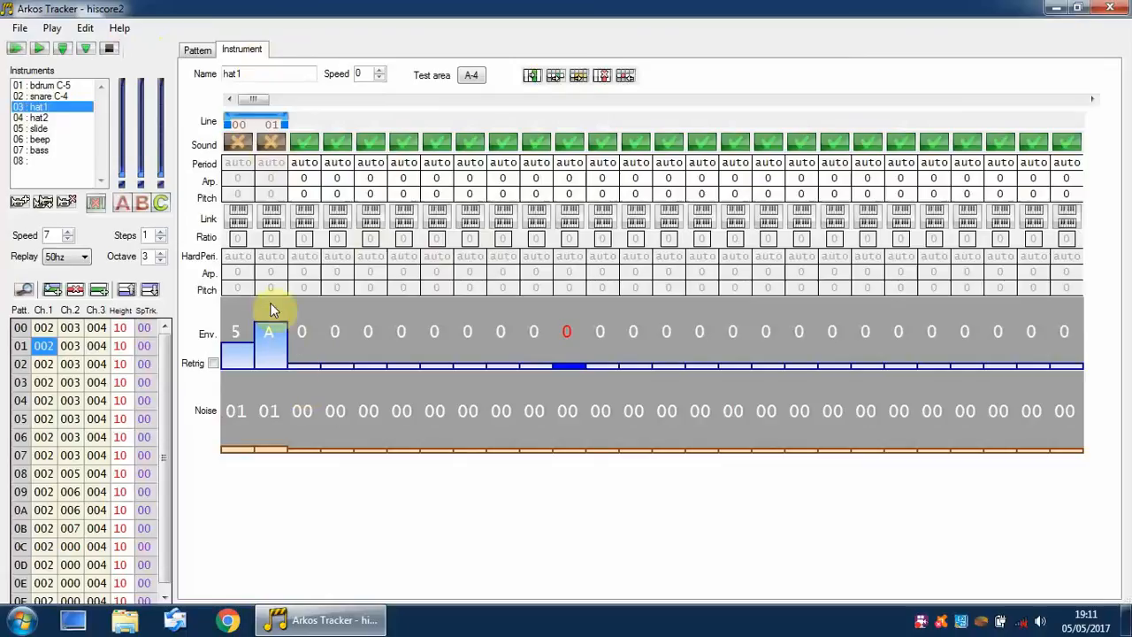
click(468, 77)
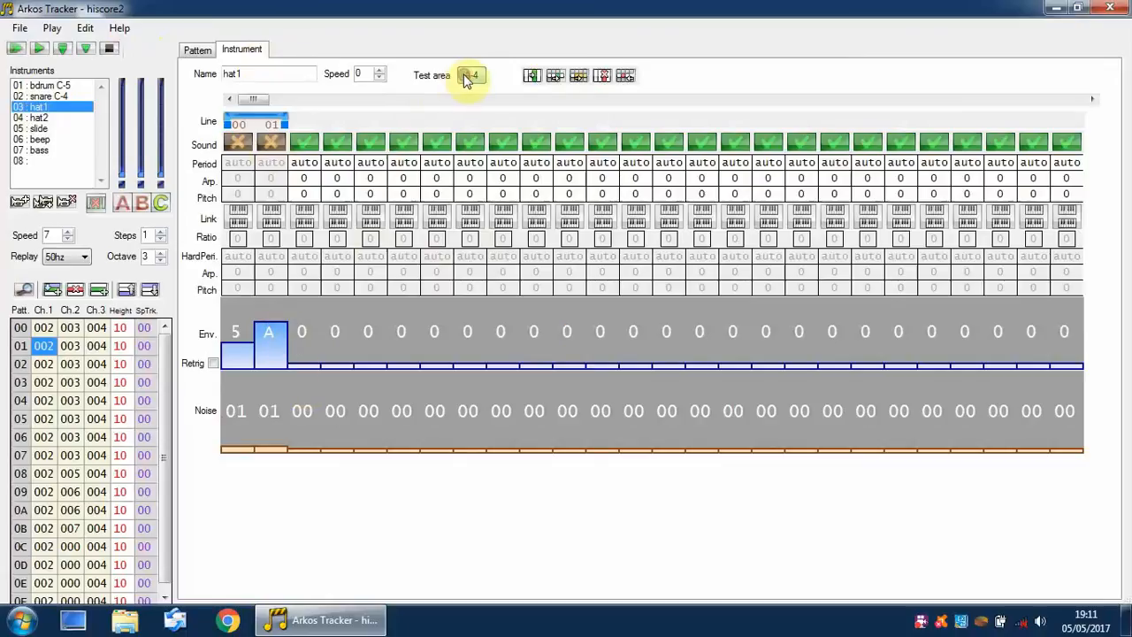
Turn on the tone sound in lines 00 and 01 of hat1 and test it at A-4
click(273, 143)
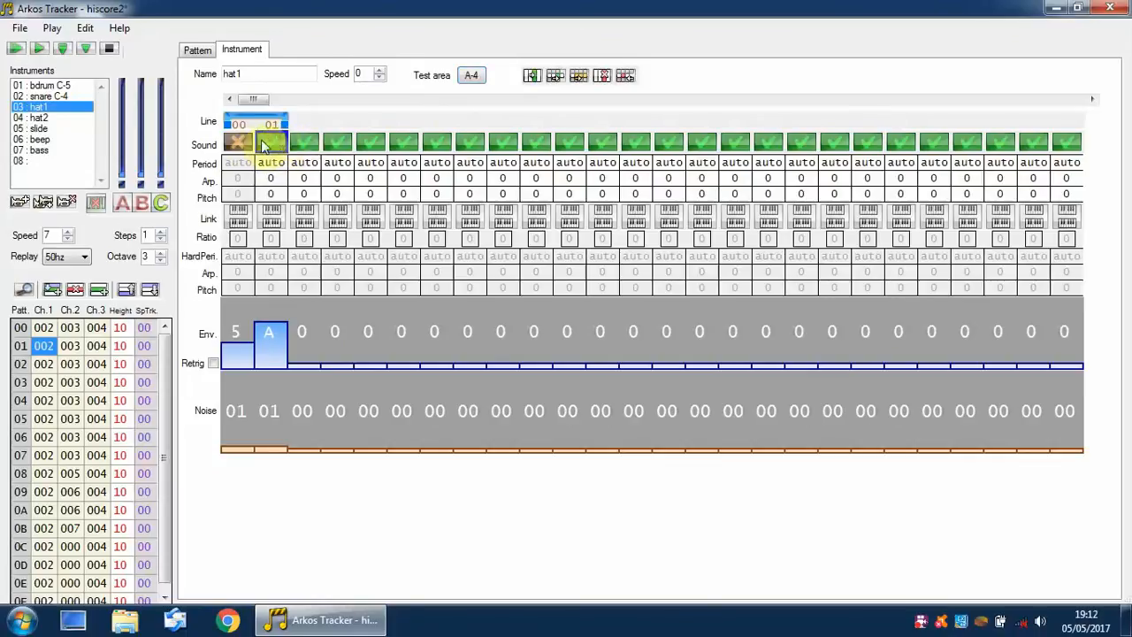
click(237, 142)
click(483, 77)
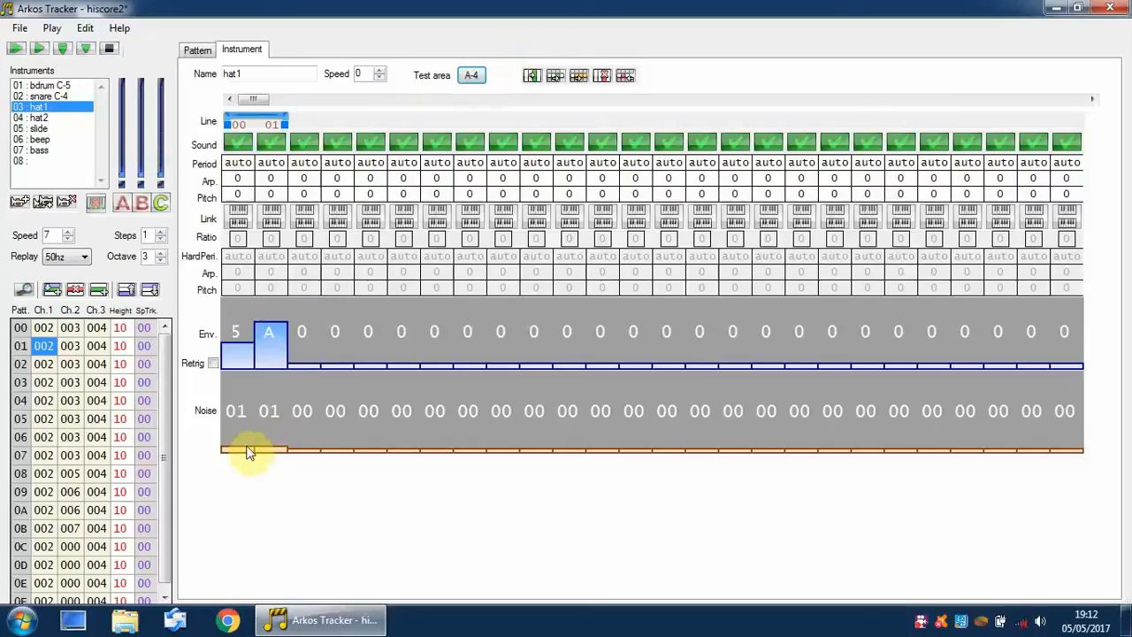
Set the noise in lines 00 and 01 of hat1 to 00 and test the pure tone at A-4 several times
drag(245, 455, 270, 462)
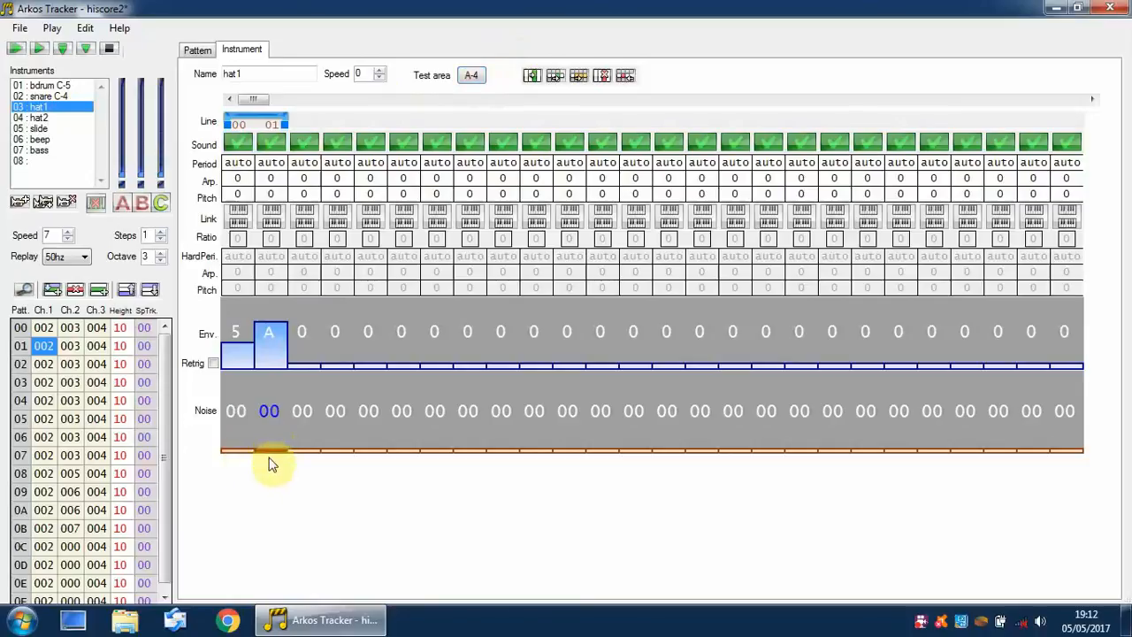
click(469, 78)
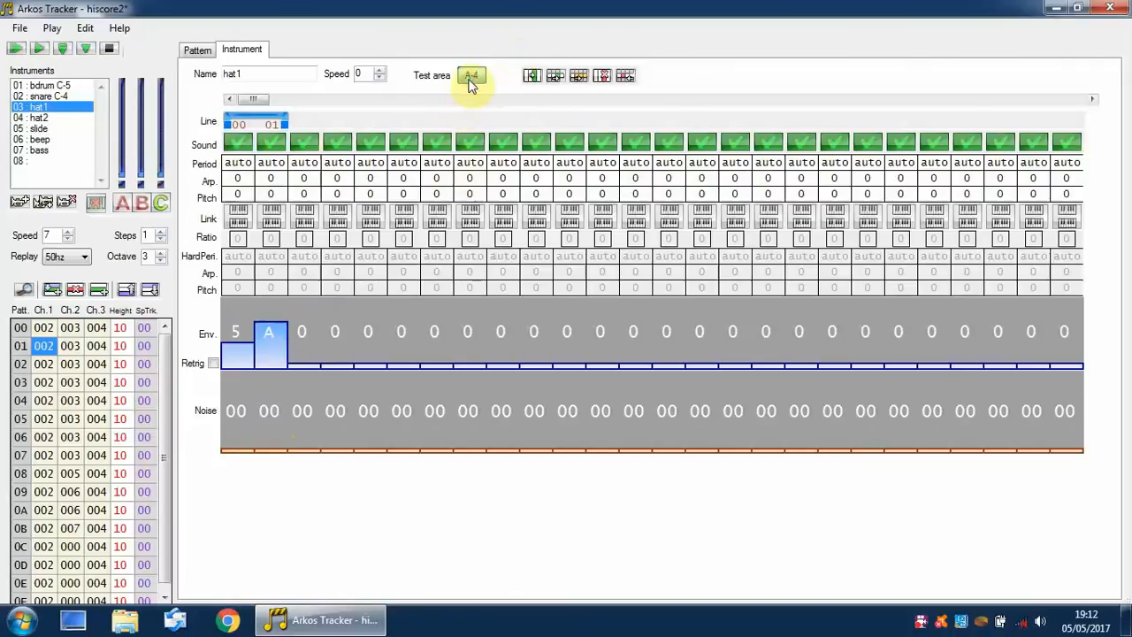
click(470, 82)
click(469, 81)
click(469, 81)
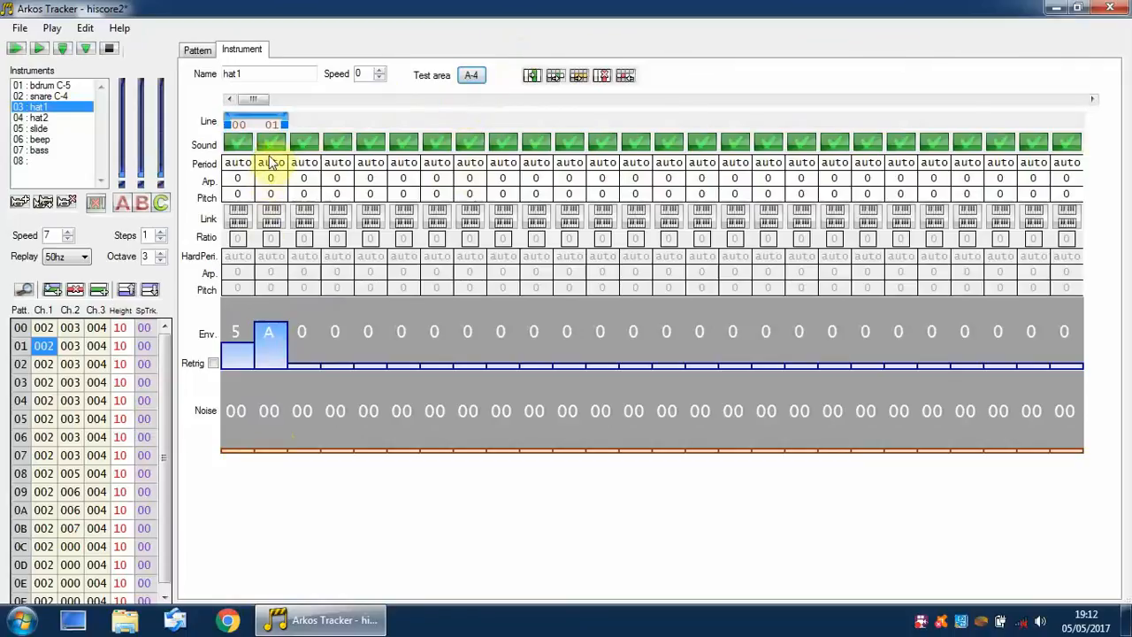
Turn off the tone sound in lines 00 and 01 of hat1 and test it at A-4 without any noise
click(271, 143)
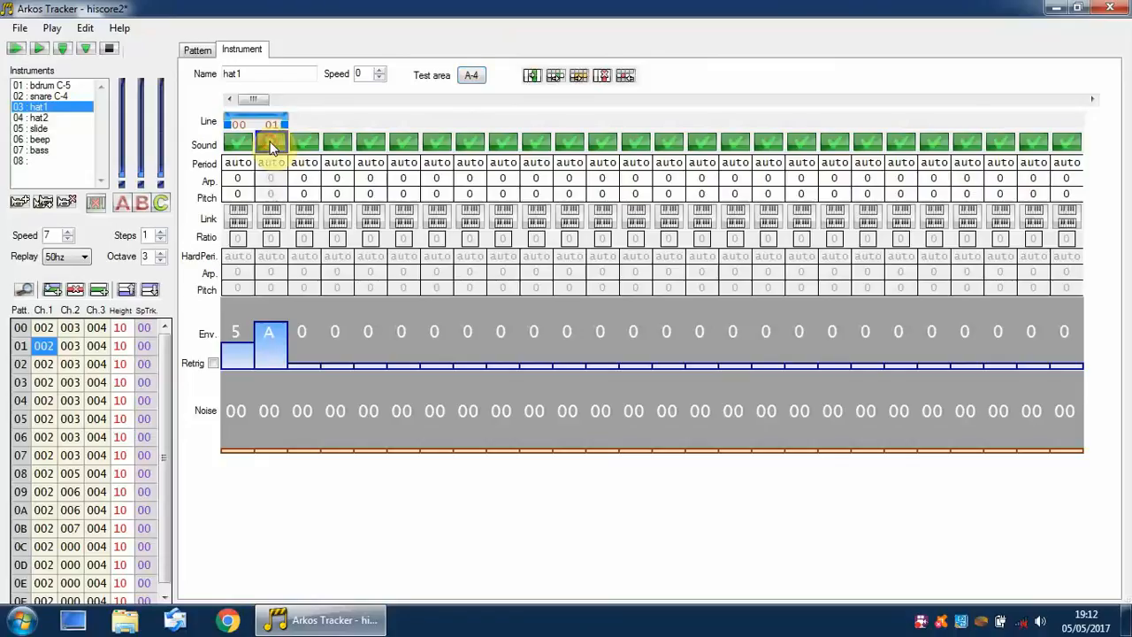
click(238, 144)
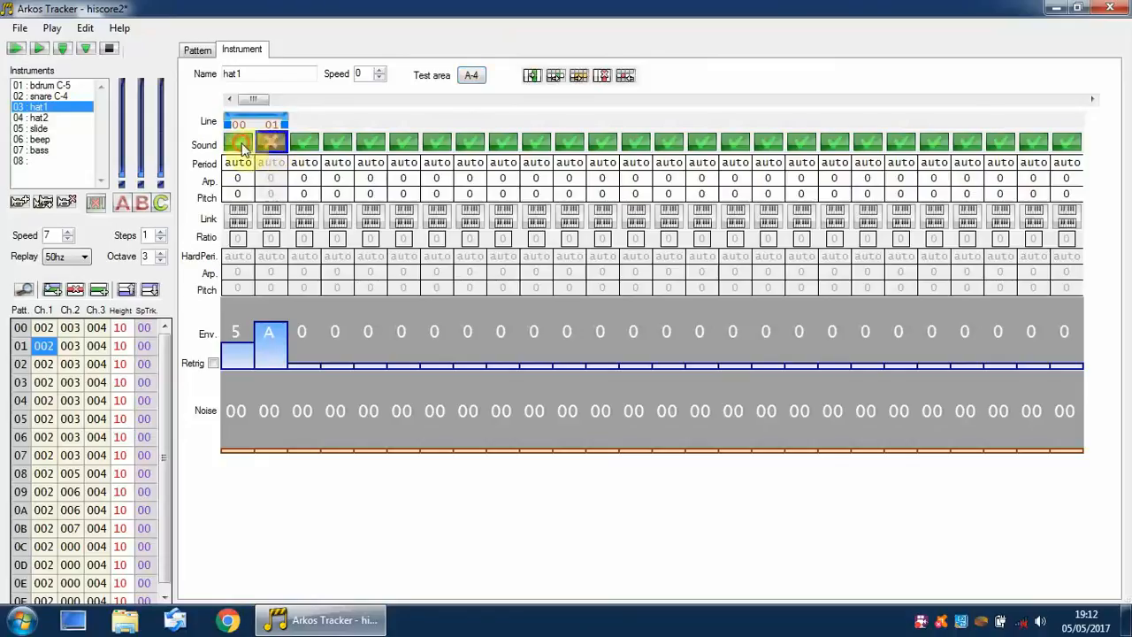
click(469, 76)
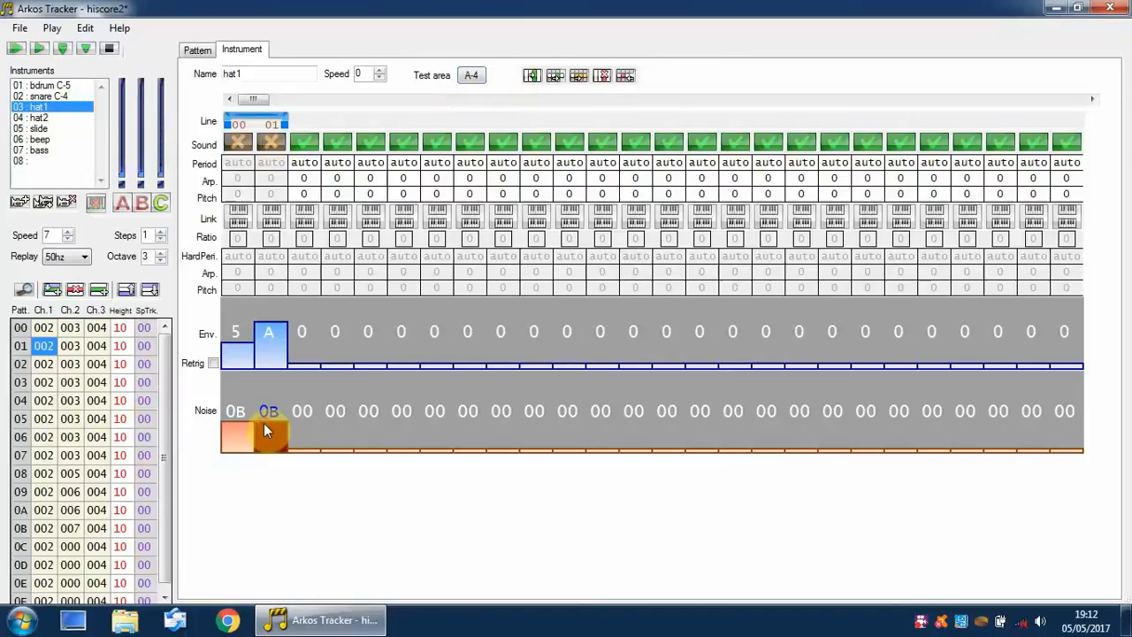
Test hat1 at A-4 with noise 0B and with noise 1F in lines 00 and 01
click(471, 76)
mouse_move(236, 387)
mouse_down()
mouse_move(236, 372)
mouse_move(267, 397)
mouse_move(267, 364)
mouse_up()
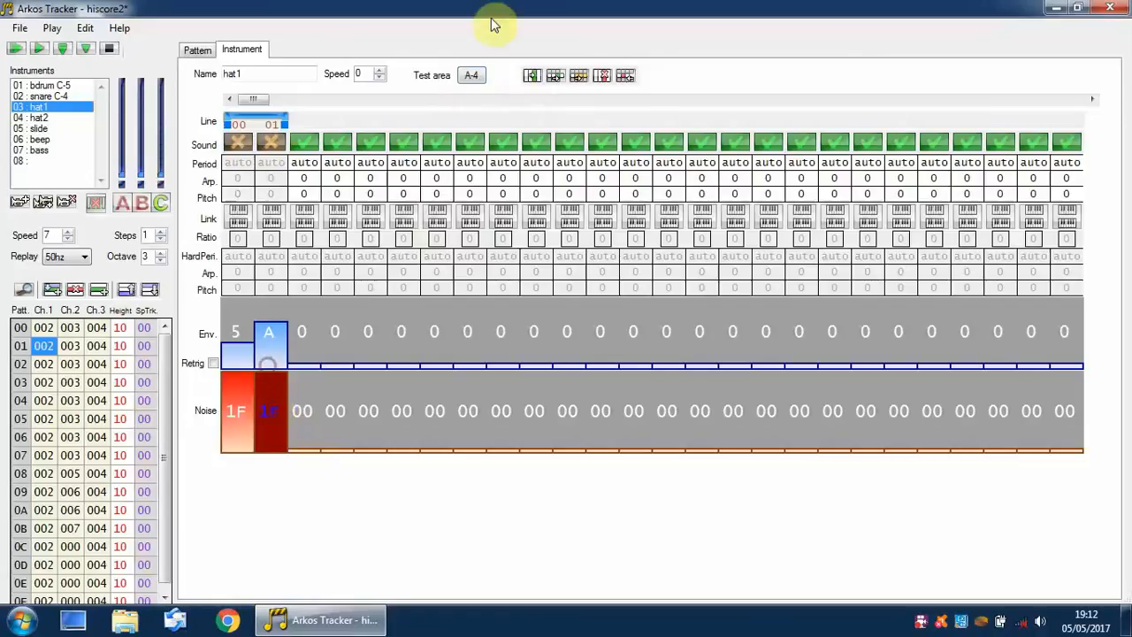
click(471, 77)
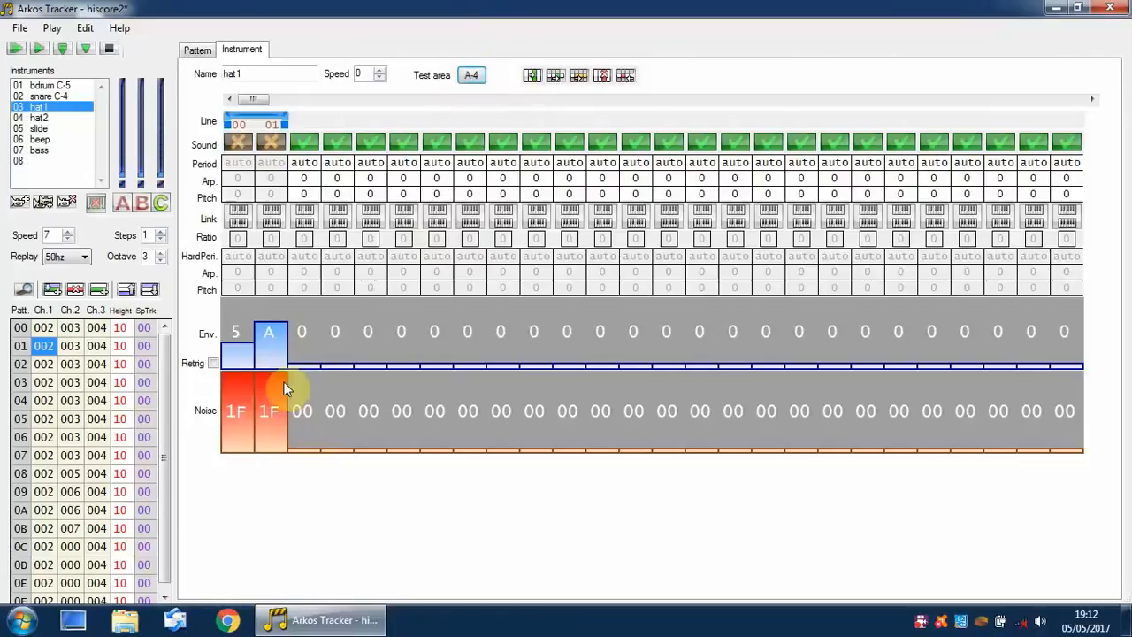
Lower the noise in lines 00 and 01 of hat1 to 01 and test it at A-4
drag(271, 396, 238, 400)
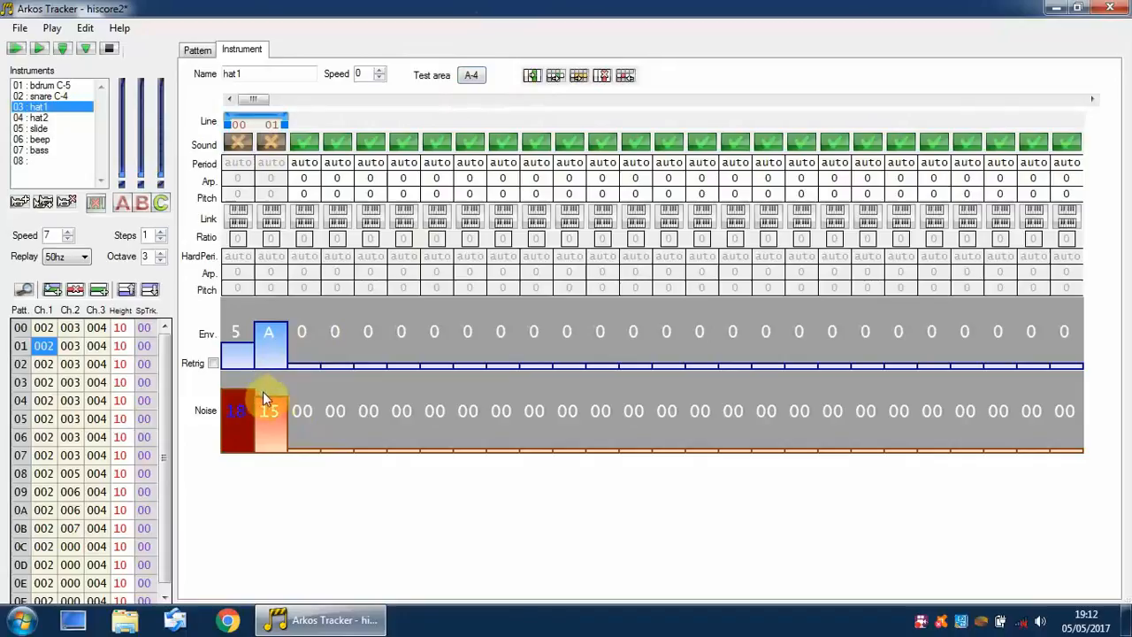
mouse_move(243, 399)
mouse_down()
mouse_move(239, 458)
mouse_move(265, 453)
mouse_up()
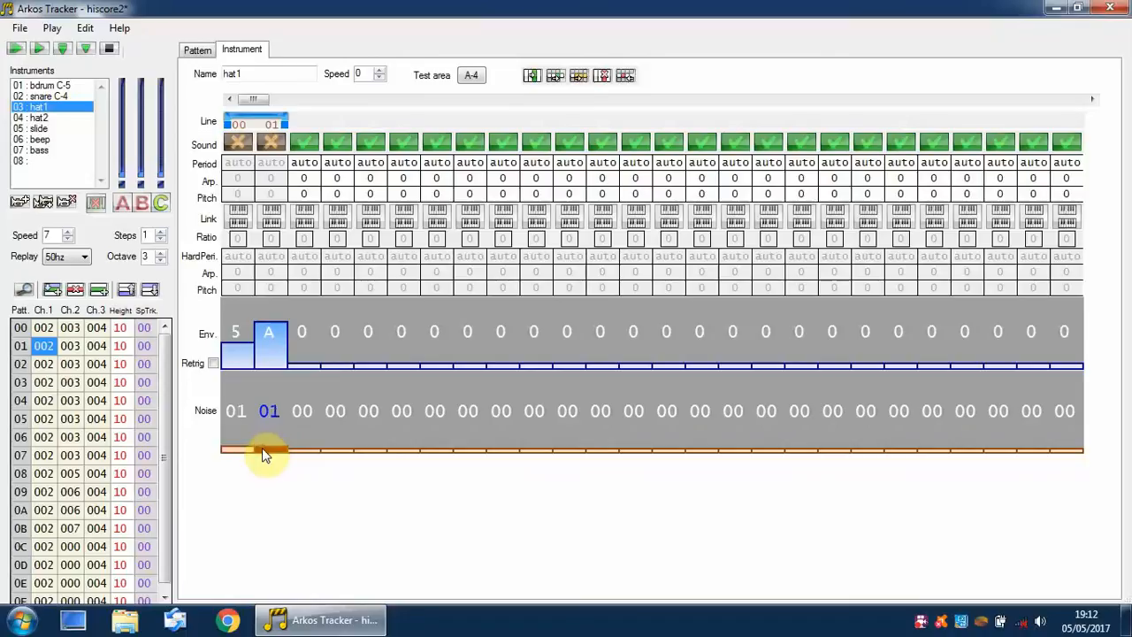
drag(268, 412, 268, 412)
click(466, 76)
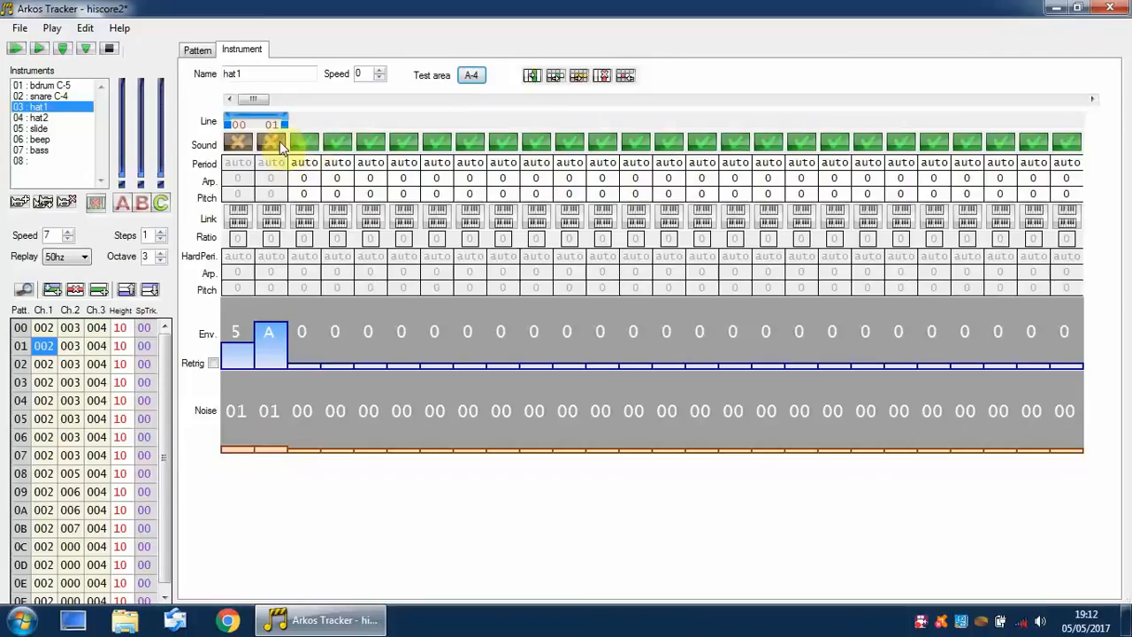
Test hat1 at A-4 and at lower notes such as E-3 and G-1, reducing the octave to 0
click(472, 76)
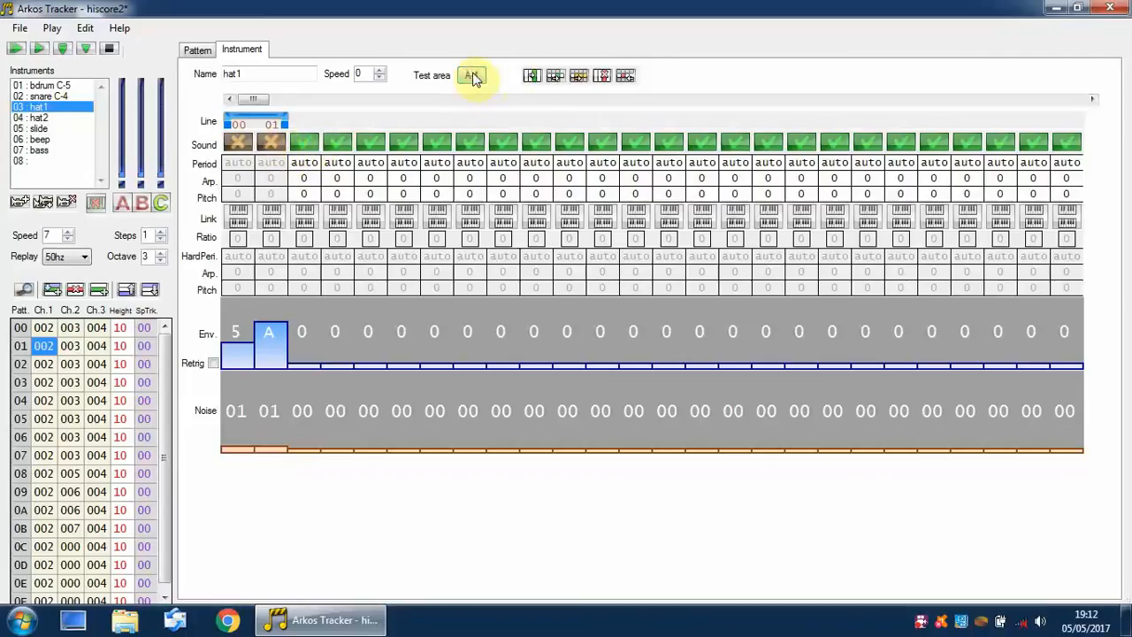
click(474, 78)
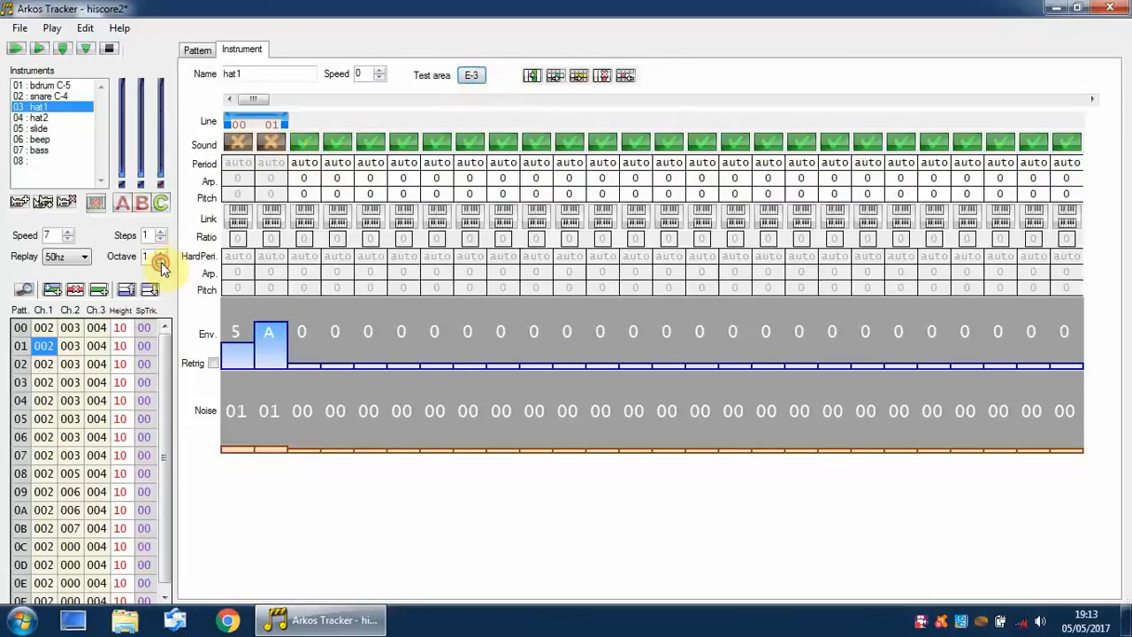
click(471, 78)
click(152, 290)
click(474, 77)
click(491, 81)
Set the noise in lines 00 and 01 of hat1 to 00 and turn their tone sound back on
mouse_move(263, 384)
mouse_down()
mouse_move(271, 227)
mouse_move(266, 451)
mouse_up()
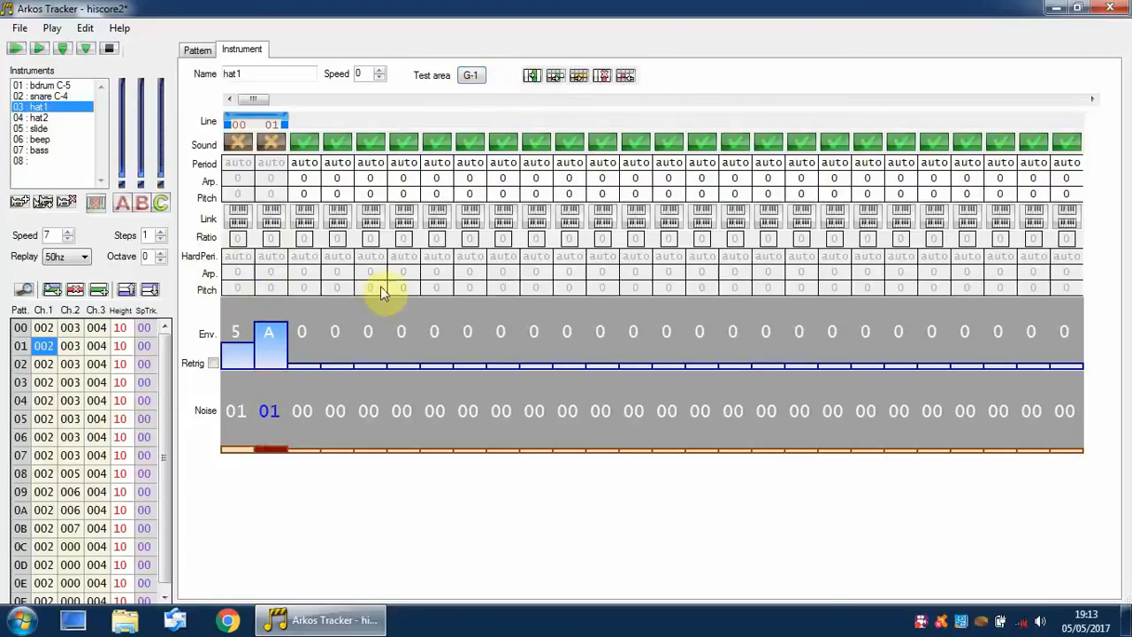
drag(277, 437, 263, 472)
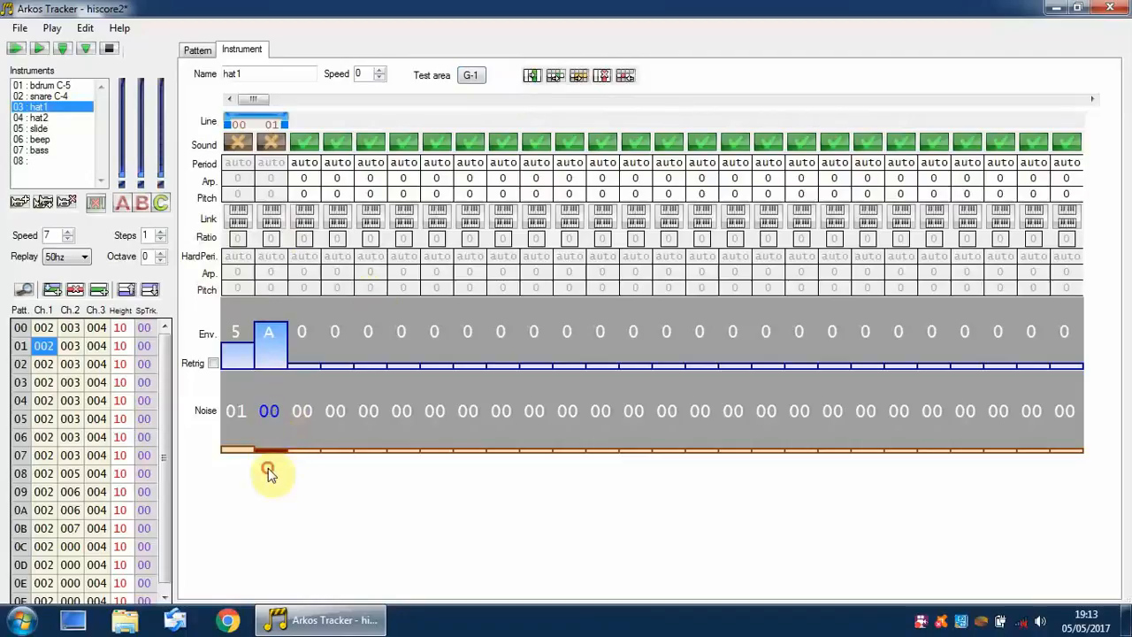
click(240, 463)
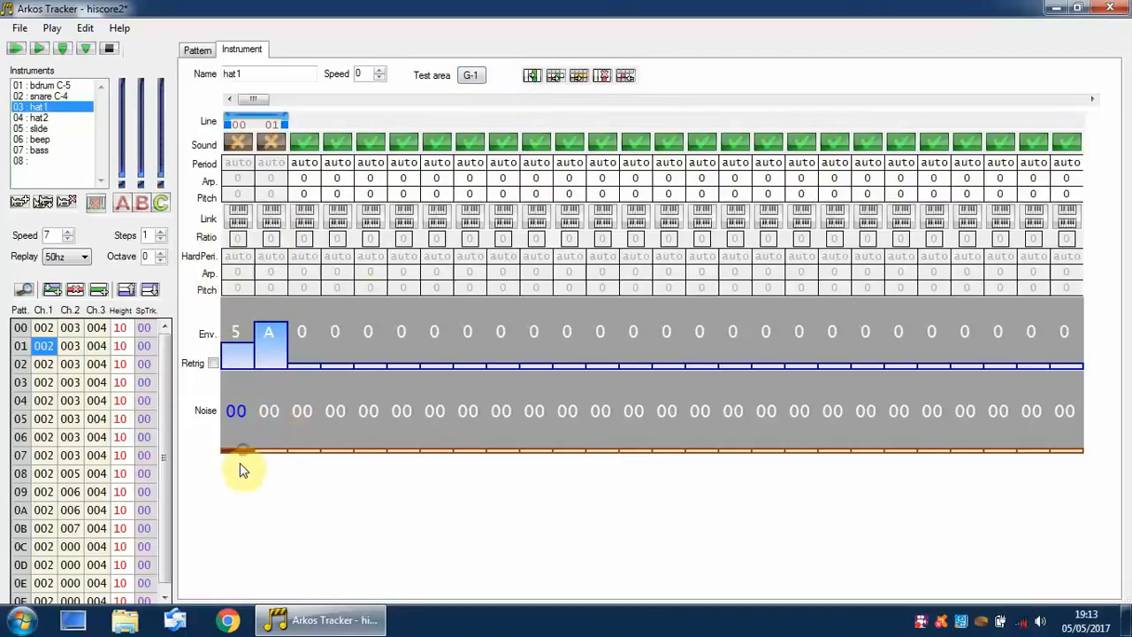
click(270, 142)
click(237, 142)
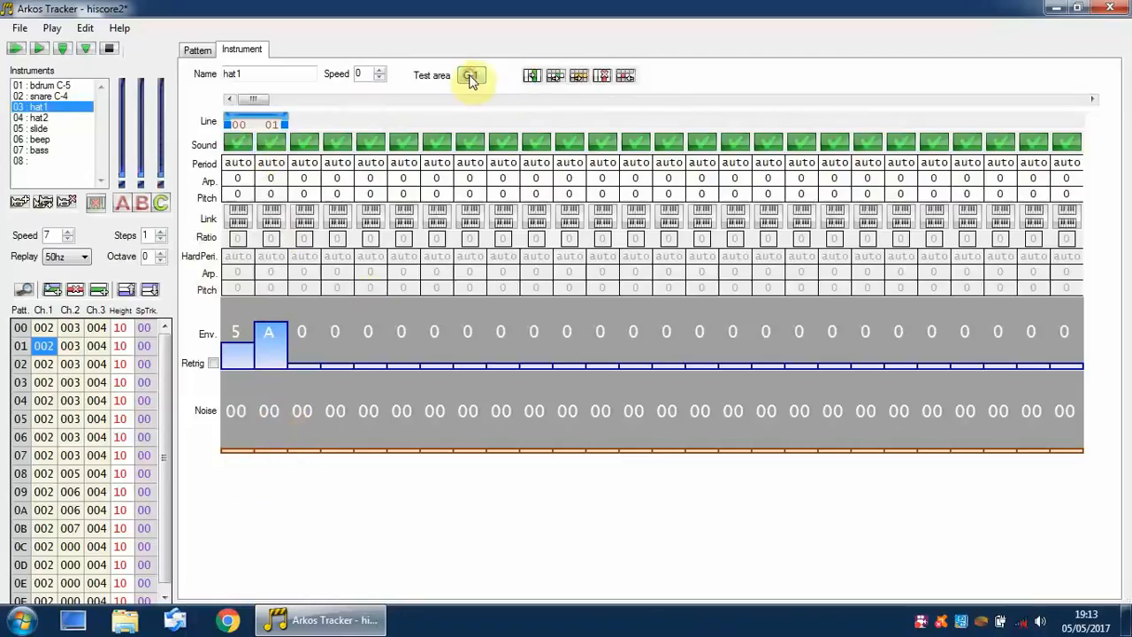
Test the pure tone of hat1 at G-1 and, with the octave raised to 5, at E-5
click(161, 253)
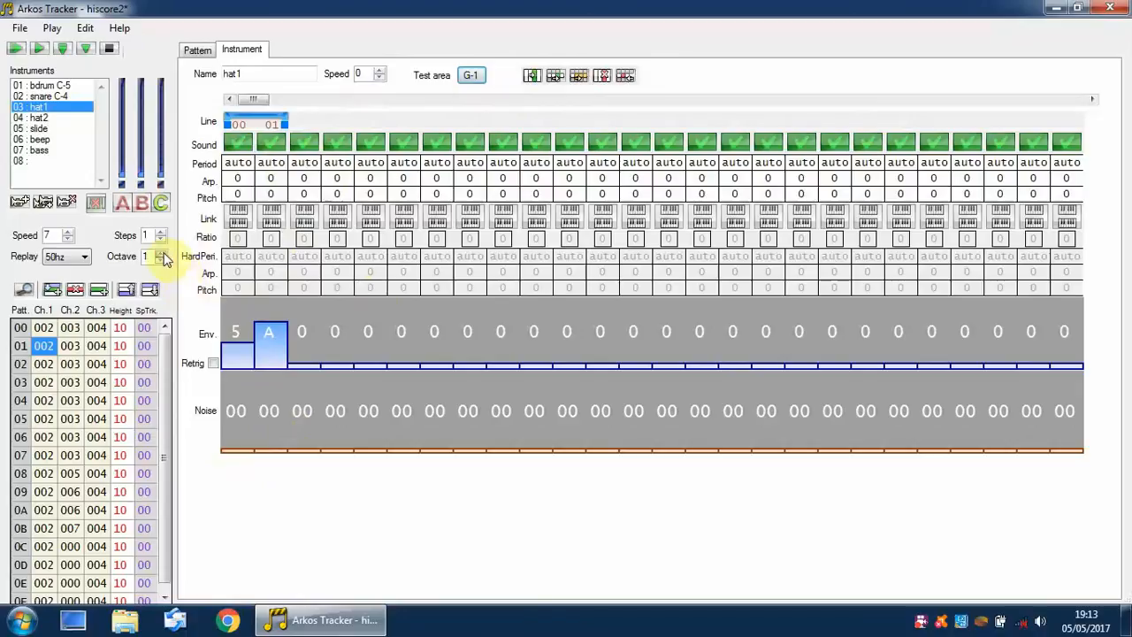
click(163, 255)
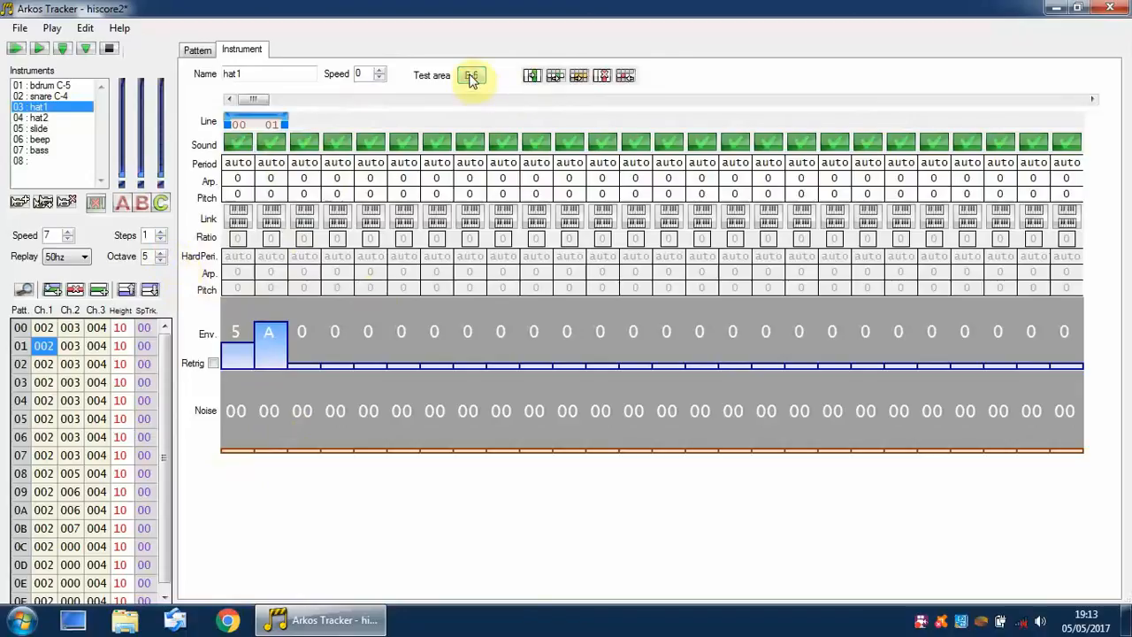
click(270, 349)
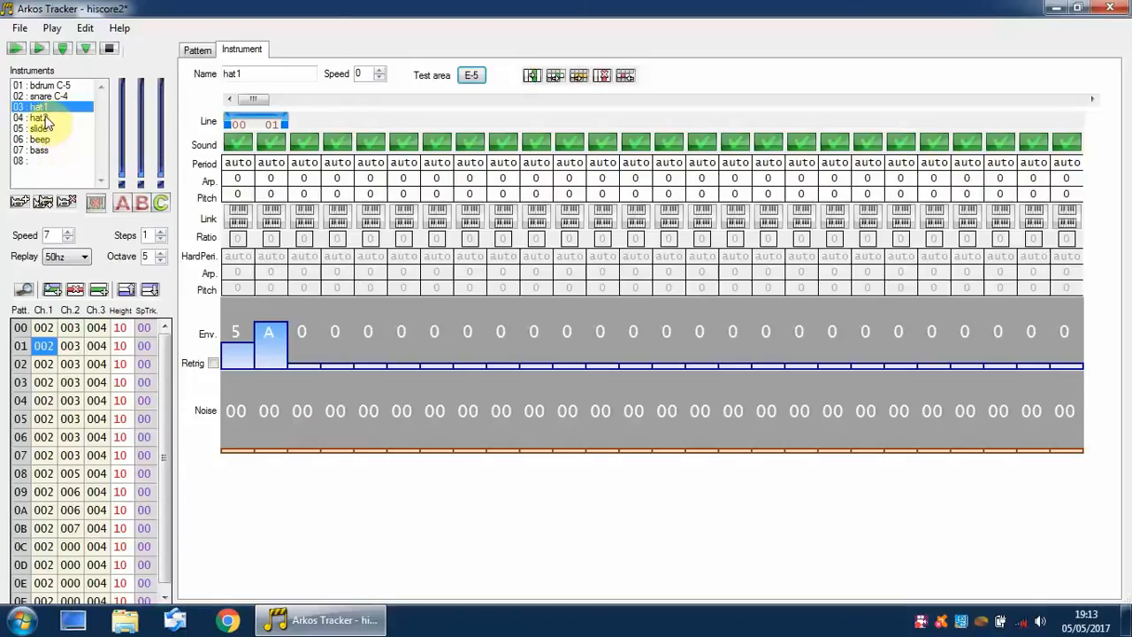
Turn off the tone sound in lines 00 and 01 of hat1, set their noise to 01 and test at E-5
click(266, 144)
click(236, 146)
click(269, 452)
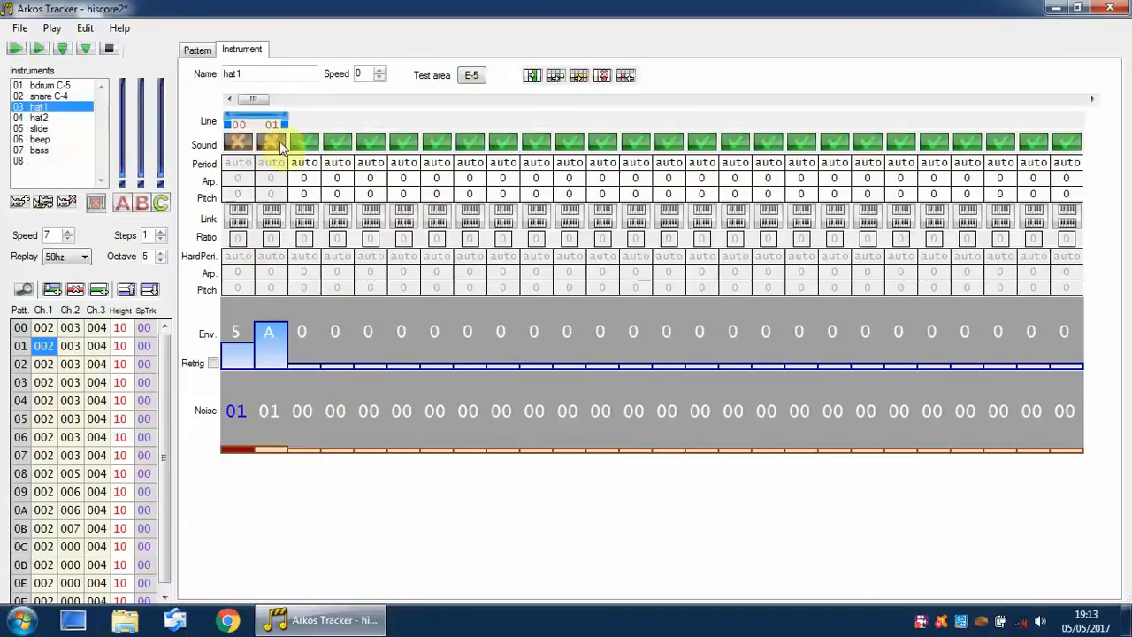
click(467, 76)
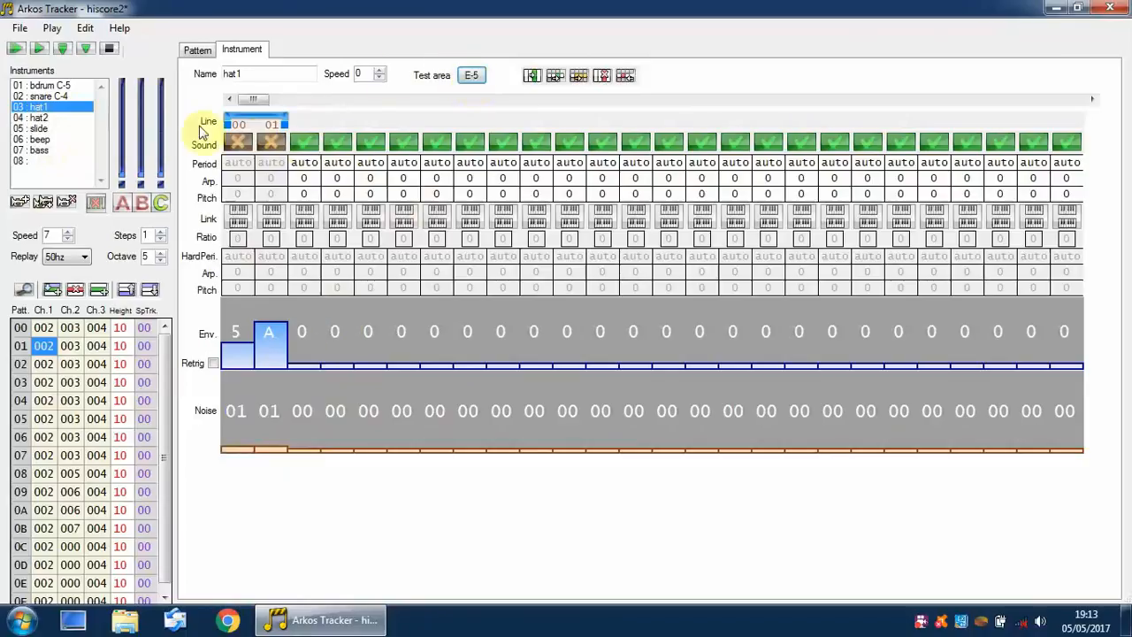
Test hat2 at E-5, view the pattern that uses it and return to its instrument settings
click(34, 118)
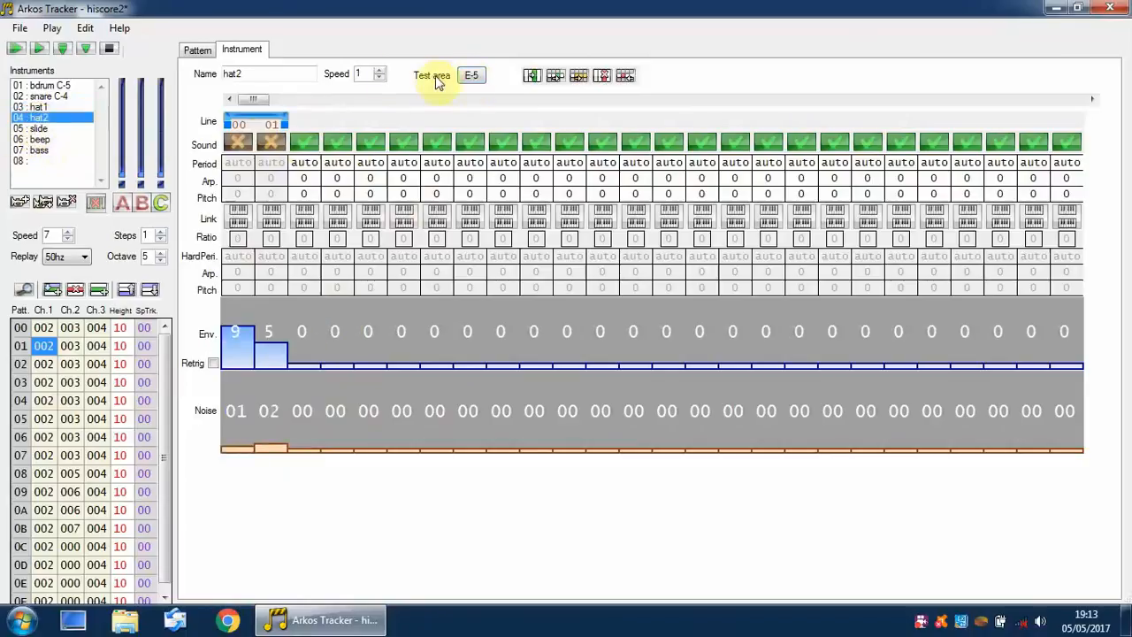
click(469, 76)
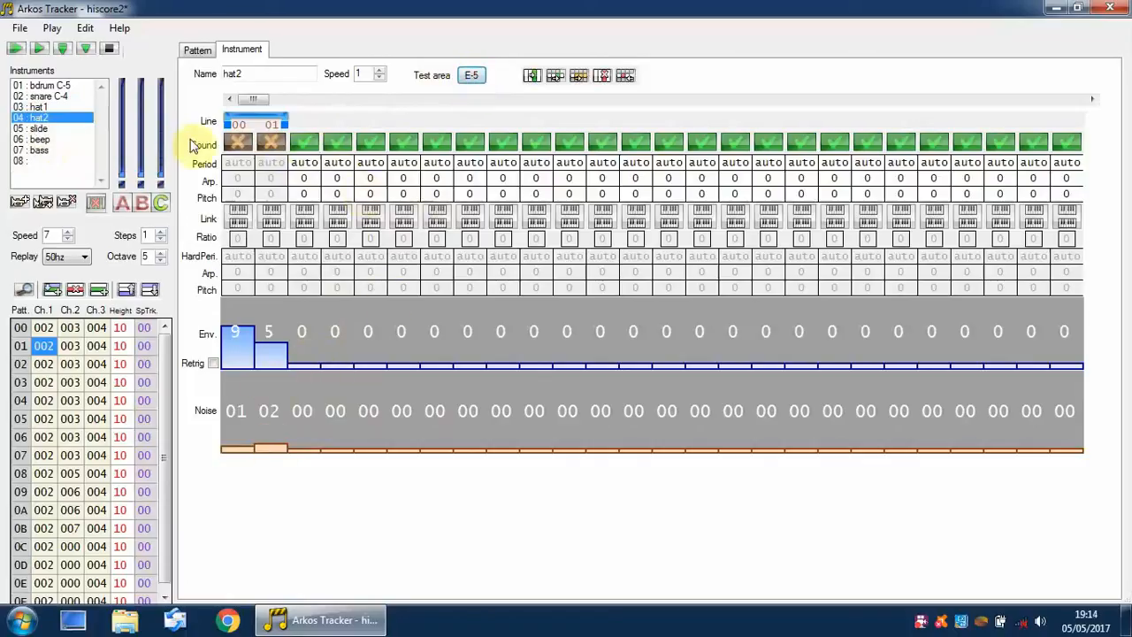
click(195, 50)
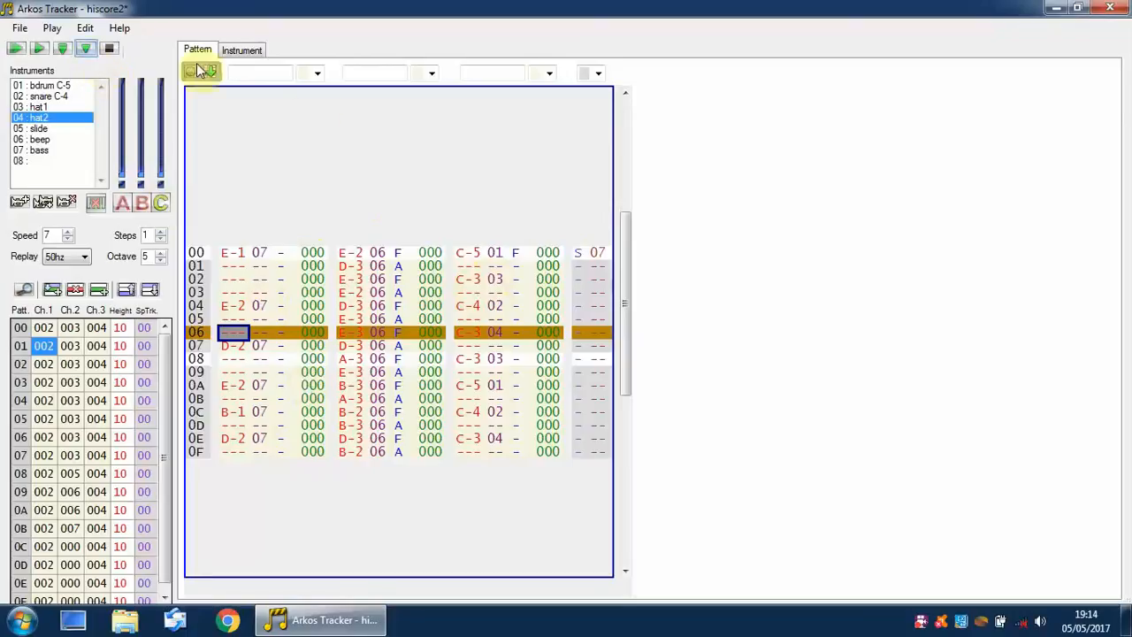
click(231, 51)
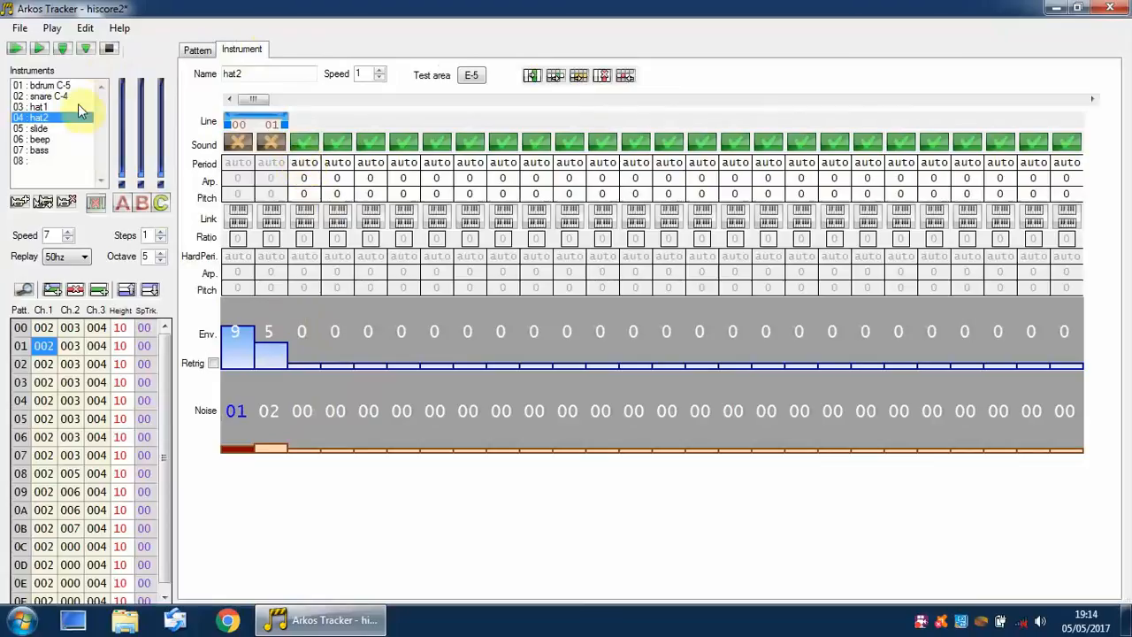
Open the snare C-4 instrument and test it at C-5
click(53, 98)
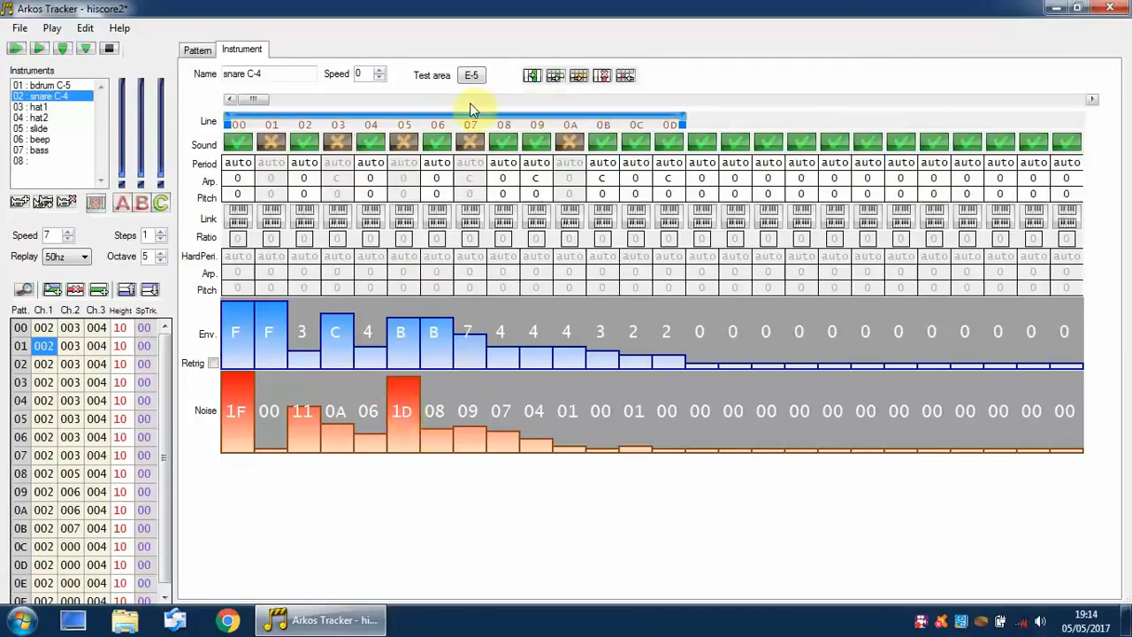
click(469, 78)
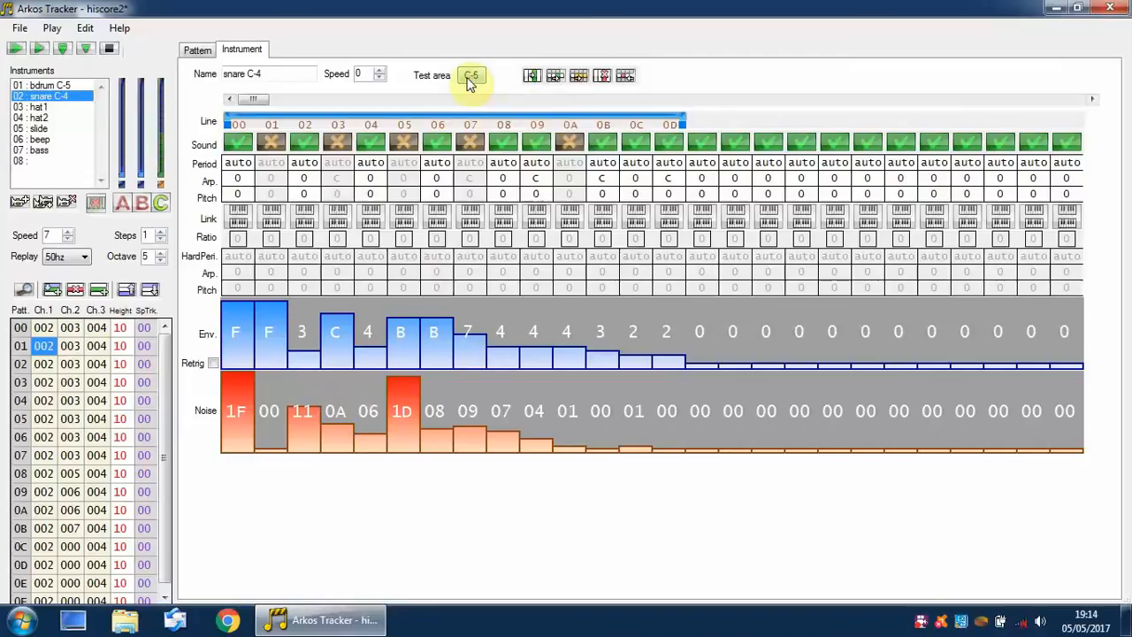
click(468, 79)
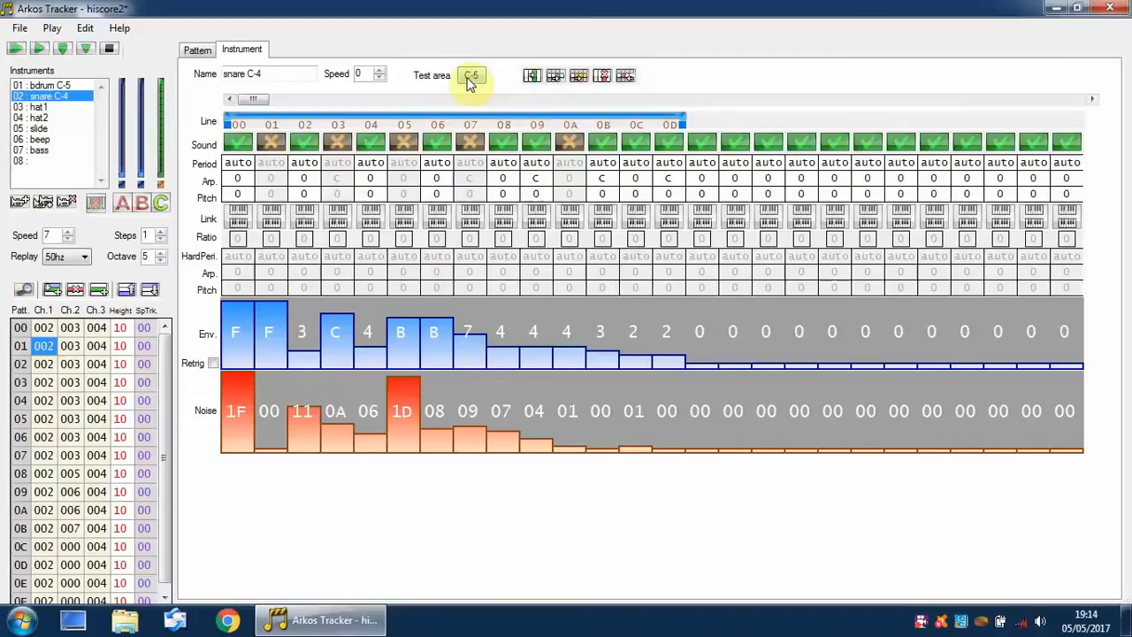
Lower the octave to 4 and test the snare repeatedly at C-4 and at higher notes up to A-5
click(160, 260)
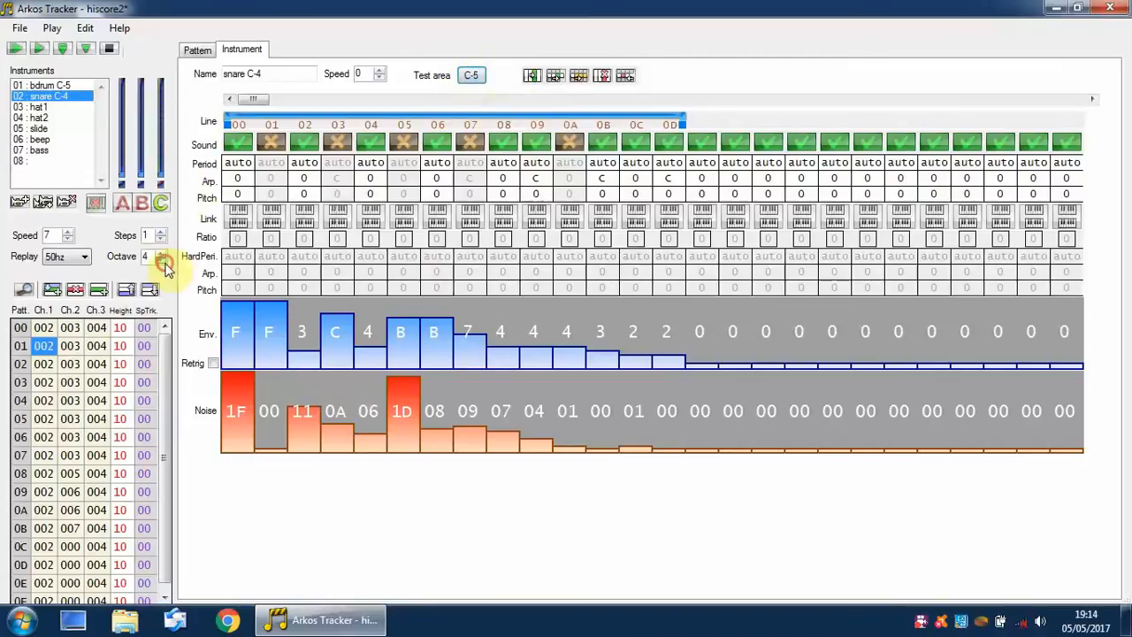
click(471, 80)
click(472, 80)
click(472, 81)
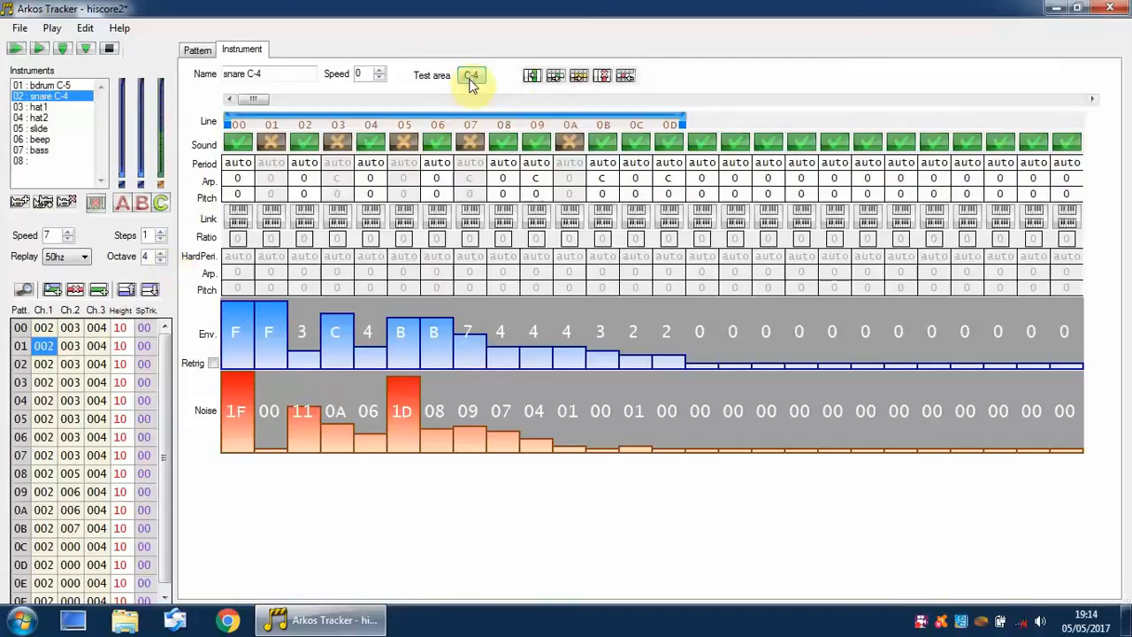
click(471, 80)
key(z)
key(y)
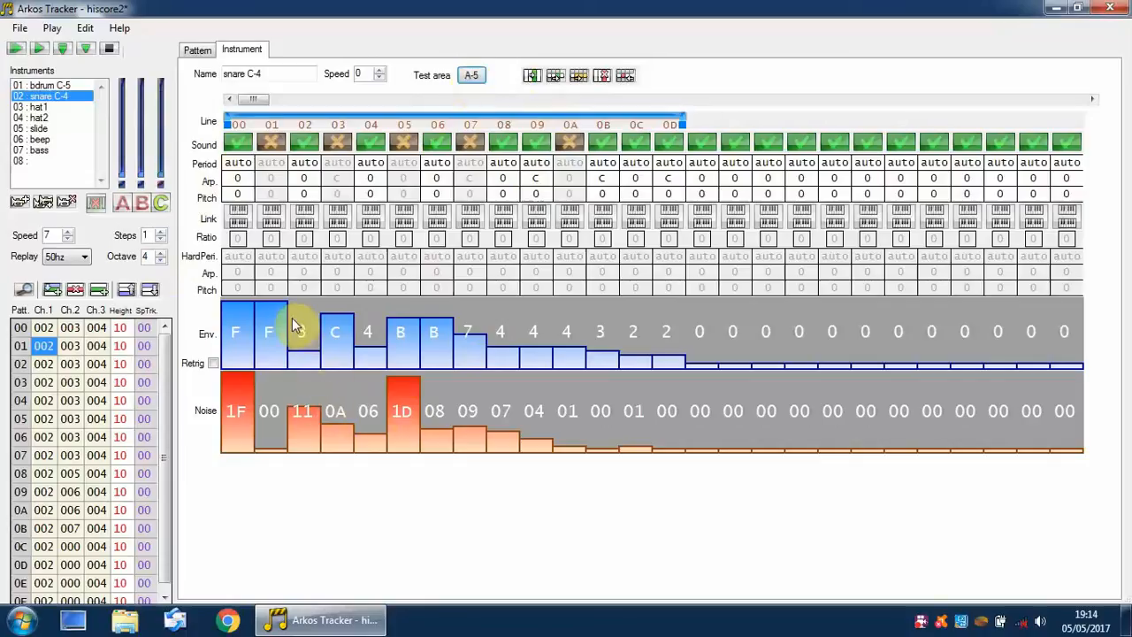
Set the snare's noise to 04 in line 05 and 07 in line 00 and test it at C-5
click(398, 442)
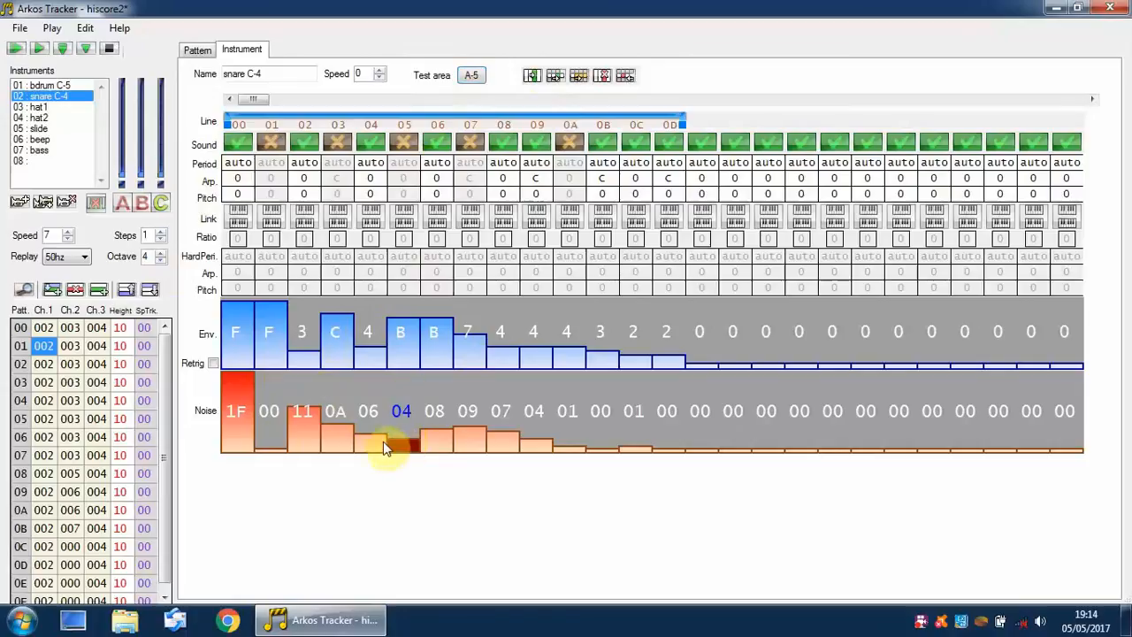
click(242, 435)
click(471, 75)
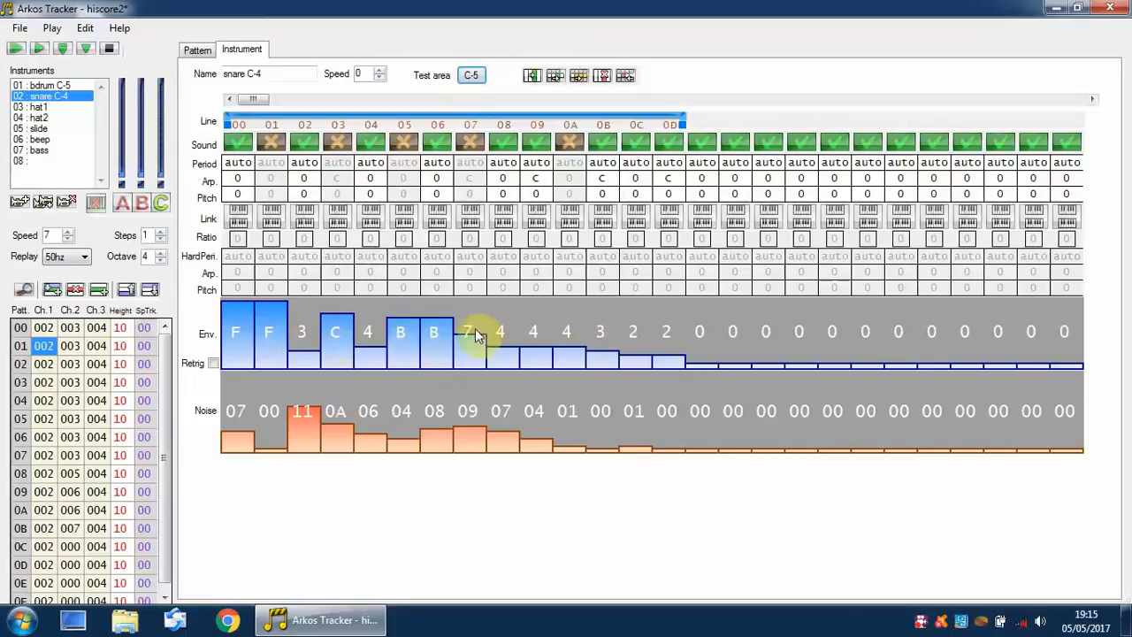
Test the snare with envelope F in lines 07 to 0D, set line 0A noise to 08 and taper lines 08 to 0D from B to 5
mouse_move(475, 323)
mouse_down()
mouse_move(470, 309)
mouse_move(503, 295)
mouse_move(656, 293)
mouse_up()
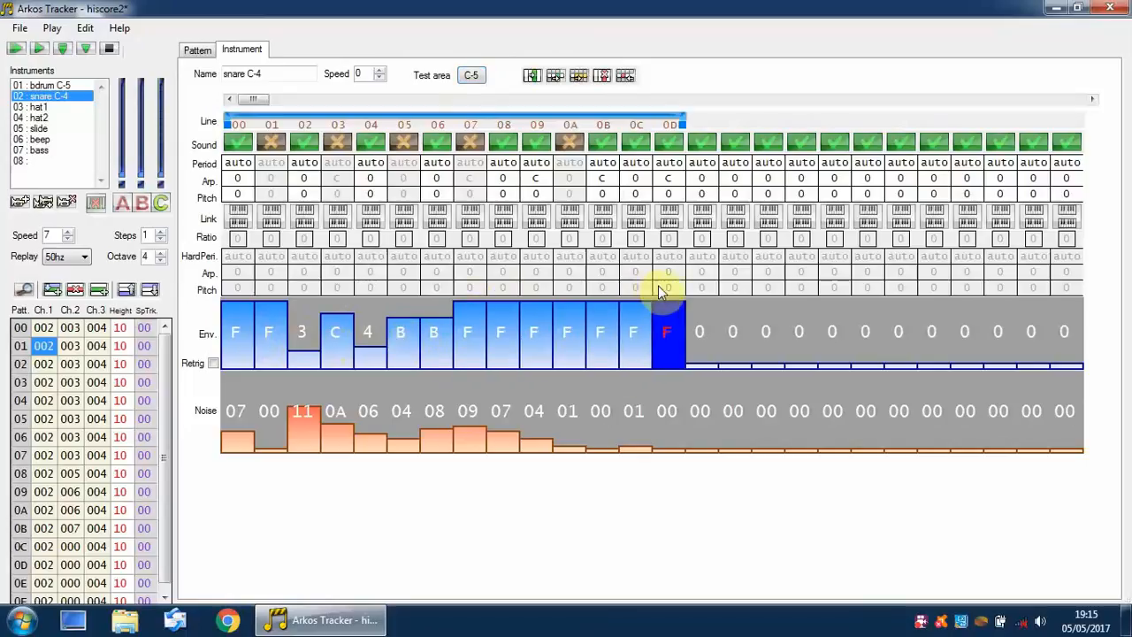
click(472, 77)
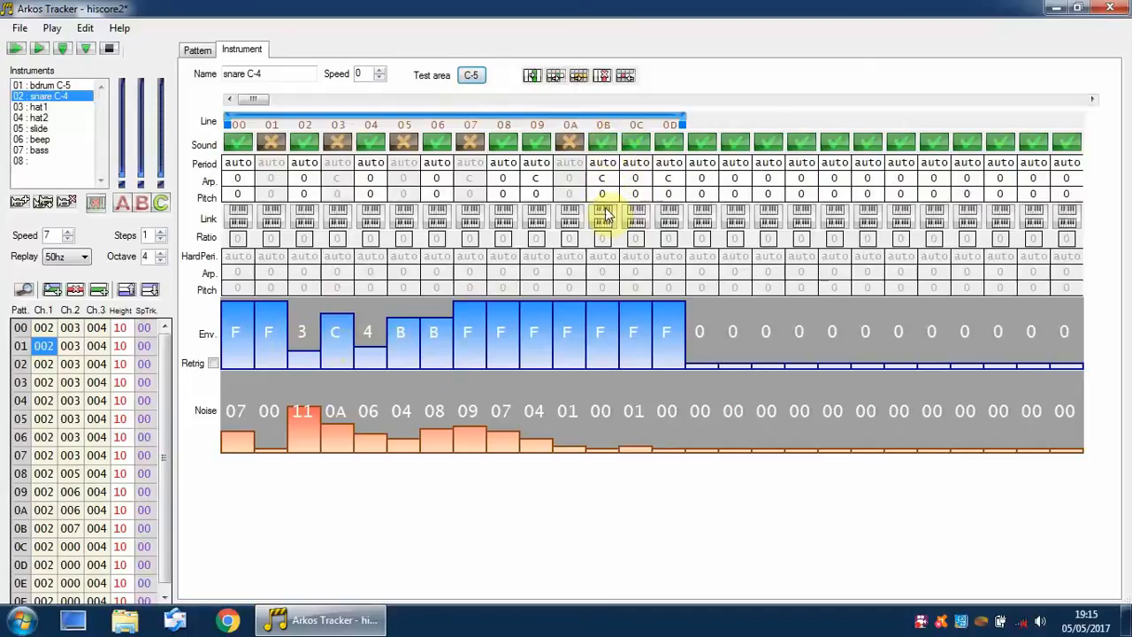
mouse_move(568, 372)
mouse_down()
mouse_move(563, 355)
mouse_move(569, 432)
mouse_up()
mouse_move(567, 331)
mouse_down()
mouse_move(653, 346)
mouse_move(488, 323)
mouse_move(541, 342)
mouse_up()
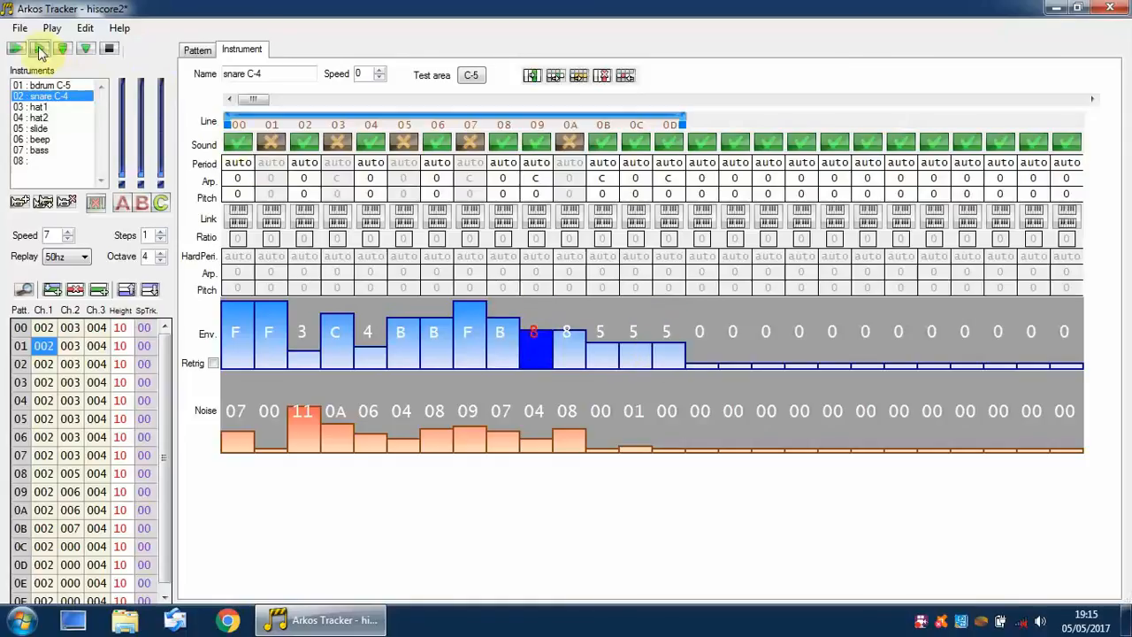
Load SN K8MIX C-3.aki from the Drums folder of the Instruments library into instrument slot 02
click(19, 27)
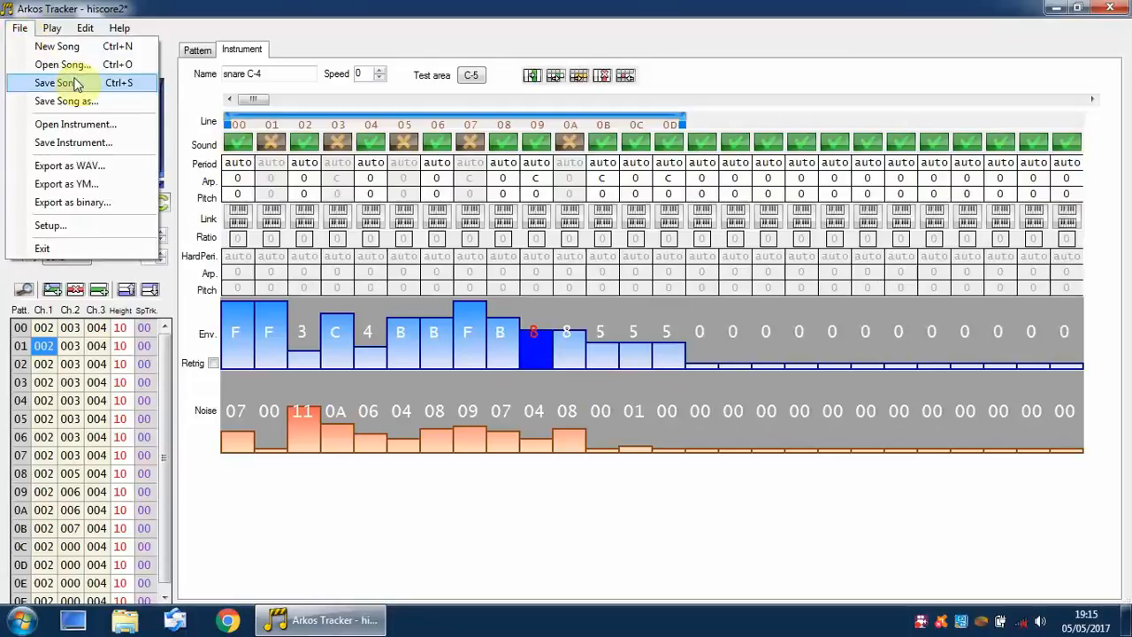
click(82, 123)
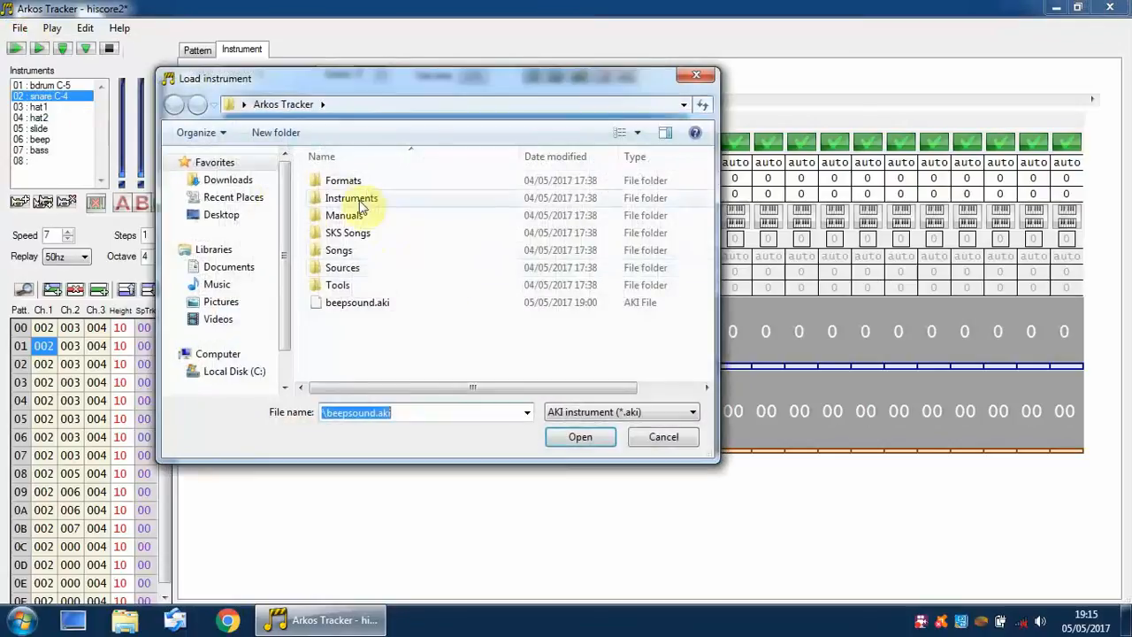
double_click(358, 200)
double_click(343, 216)
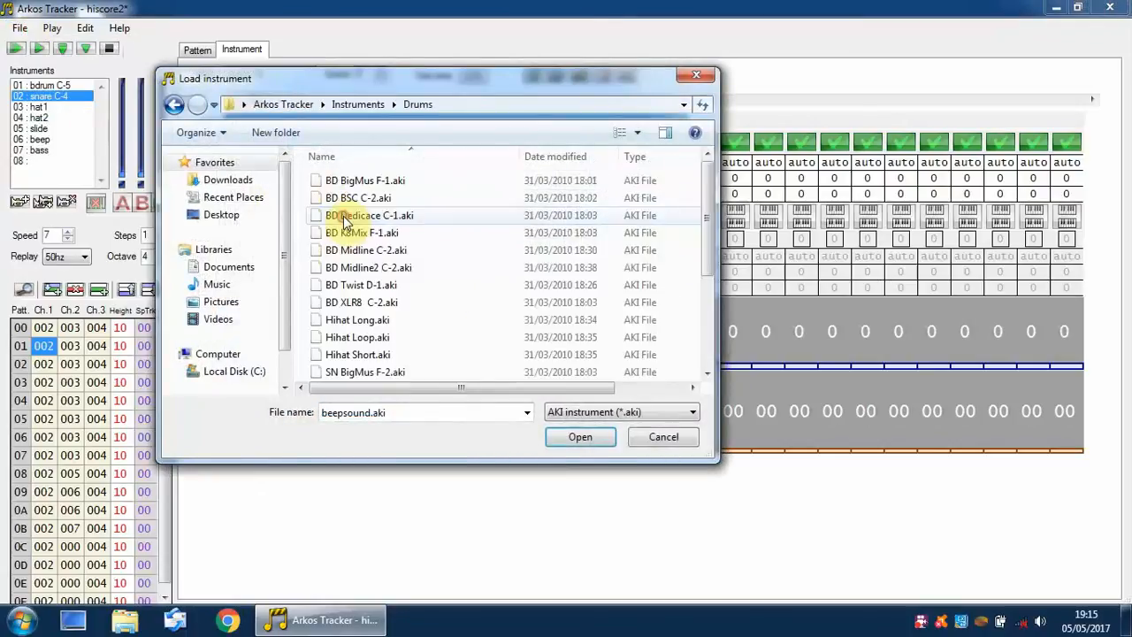
drag(707, 202, 702, 286)
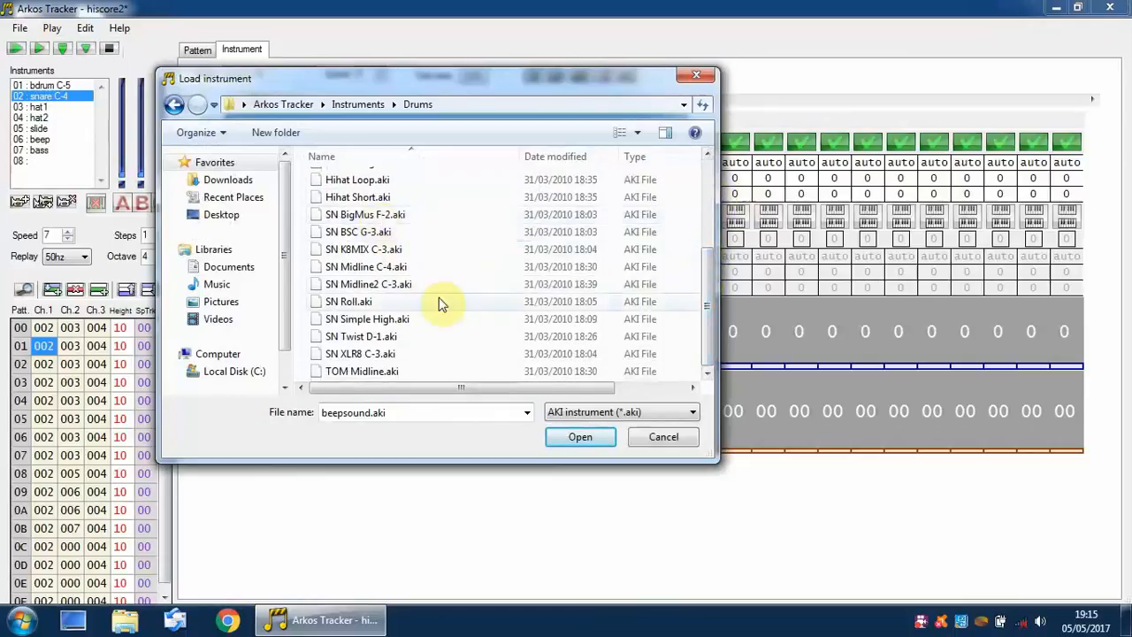
double_click(358, 251)
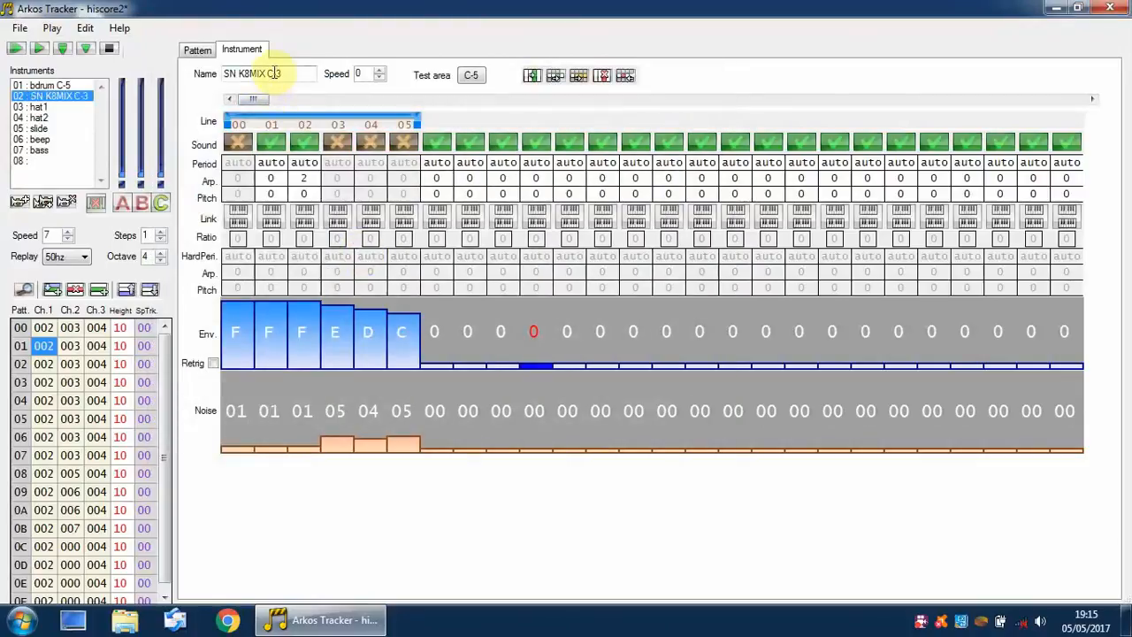
Test the loaded SN K8MIX C-3 snare at C-5 and, with the octave lowered to 2, at C-3
click(471, 76)
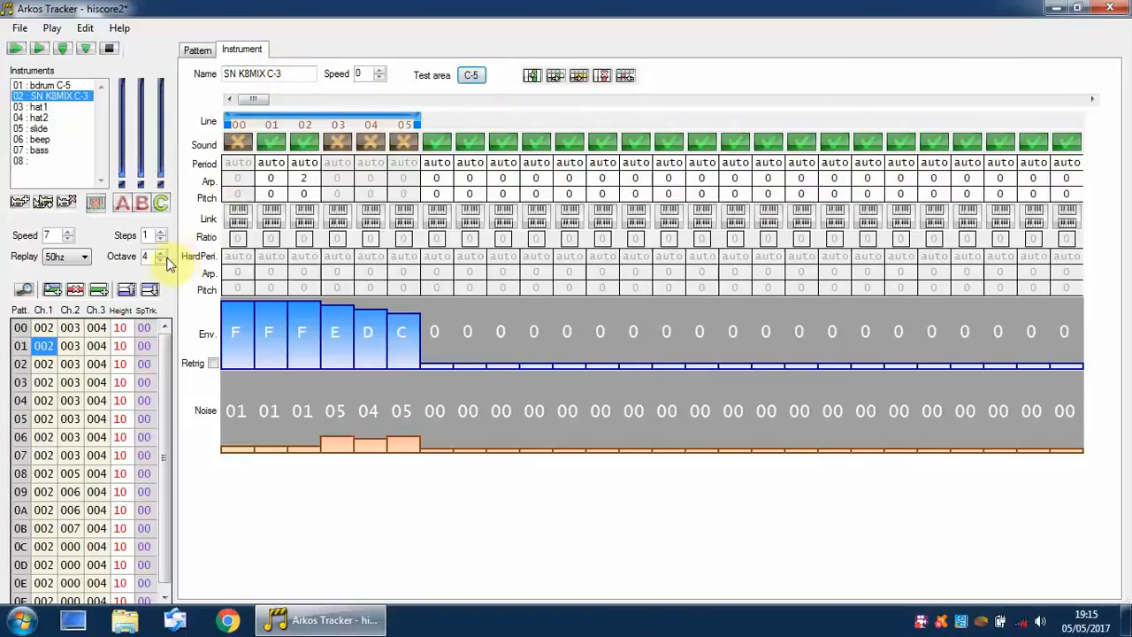
click(468, 79)
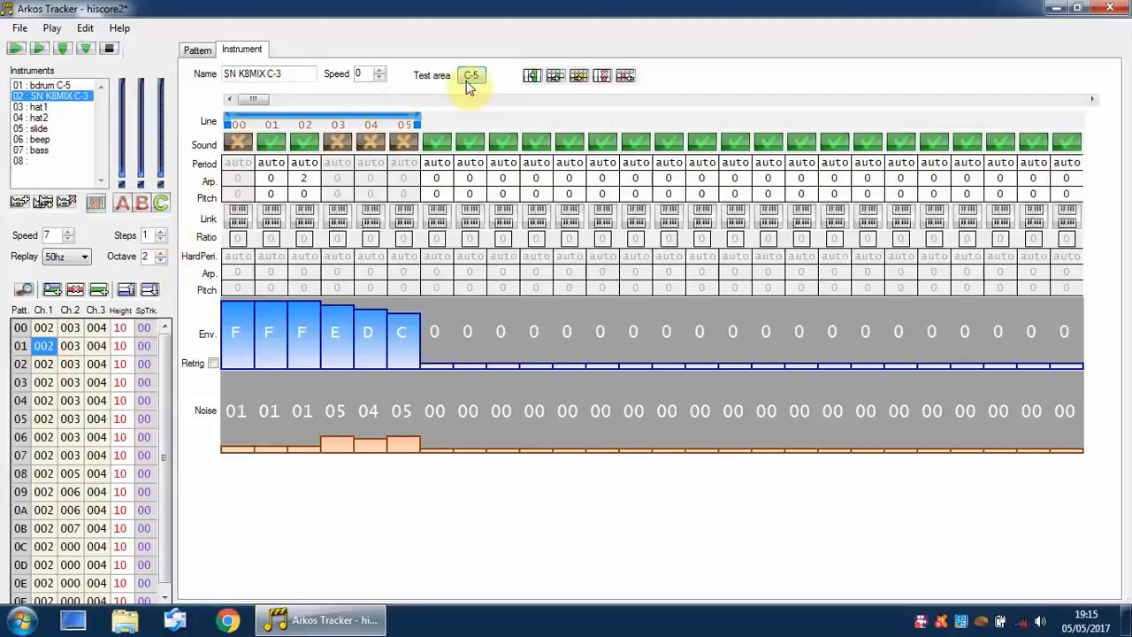
click(466, 80)
Lower the envelope of SN K8MIX C-3 to 8, 7, 5 and 5 in lines 02 to 05
click(18, 28)
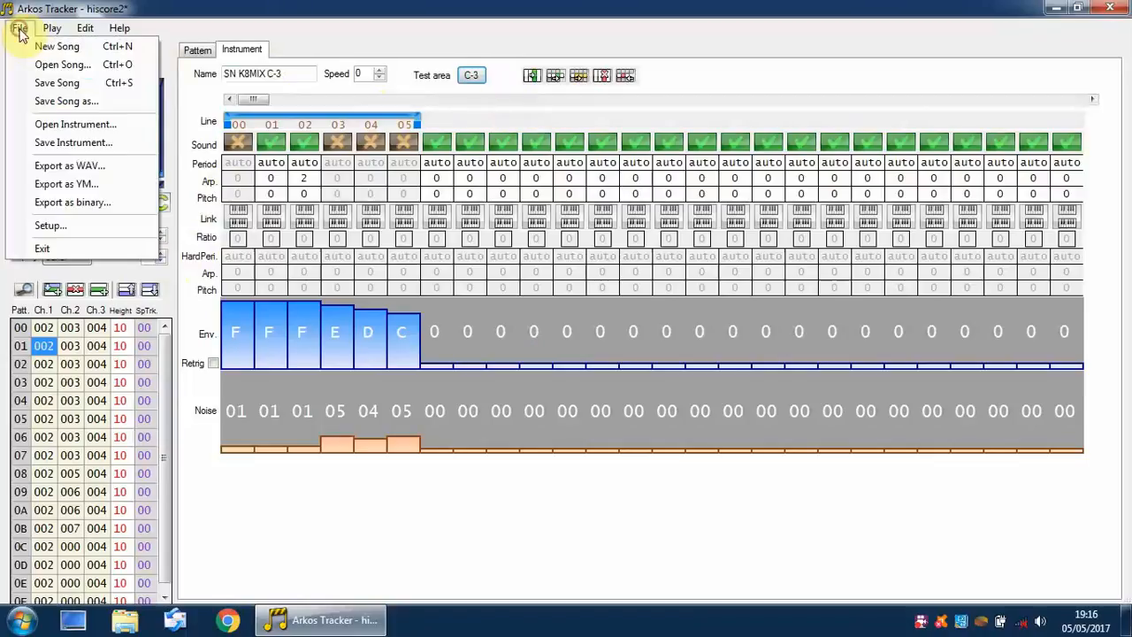
click(296, 9)
mouse_move(347, 344)
mouse_down()
mouse_move(324, 348)
mouse_move(311, 333)
mouse_move(389, 344)
mouse_up()
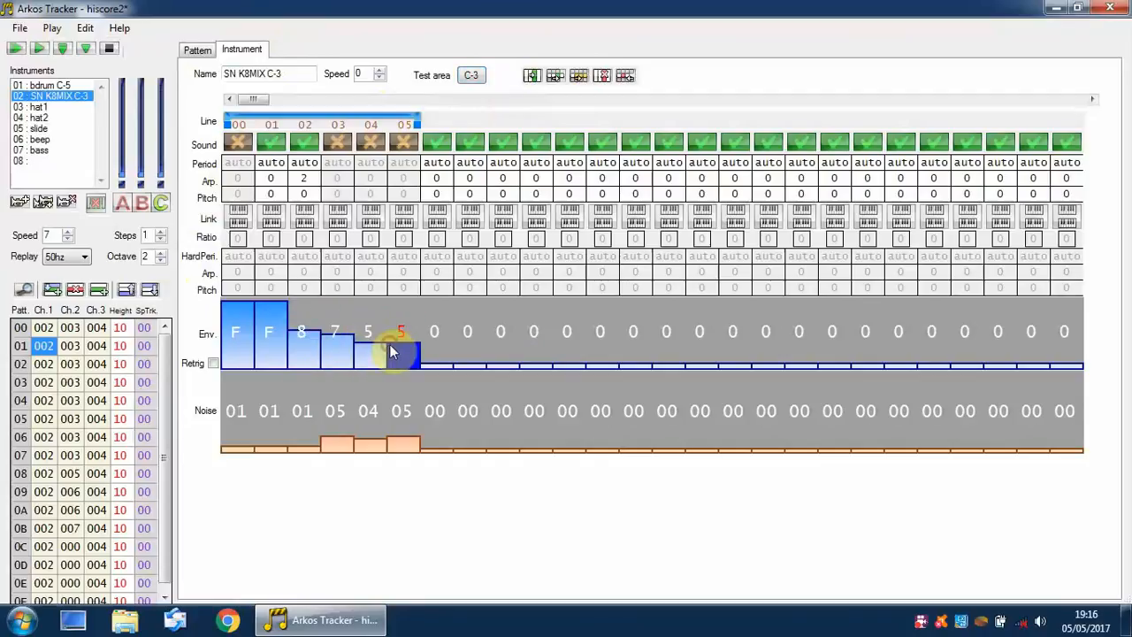
Set SN K8MIX C-3's envelope to C in line 01 and its noise to 09, 09 and 0A in lines 00 to 02, and test it at C-3
click(271, 316)
click(473, 77)
drag(304, 426, 247, 429)
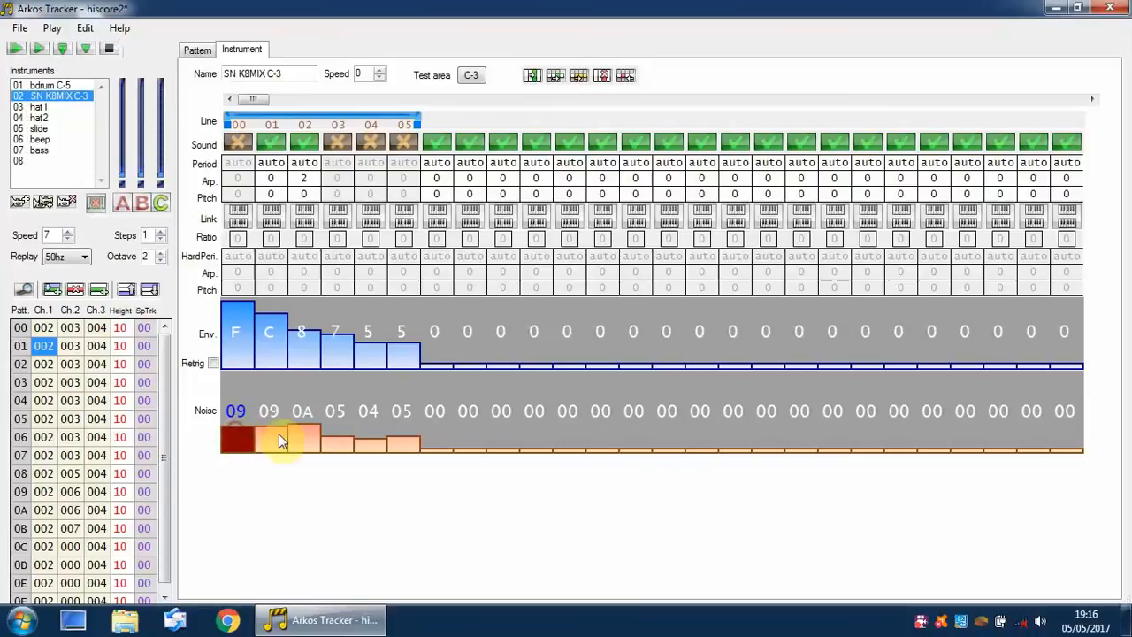
click(476, 76)
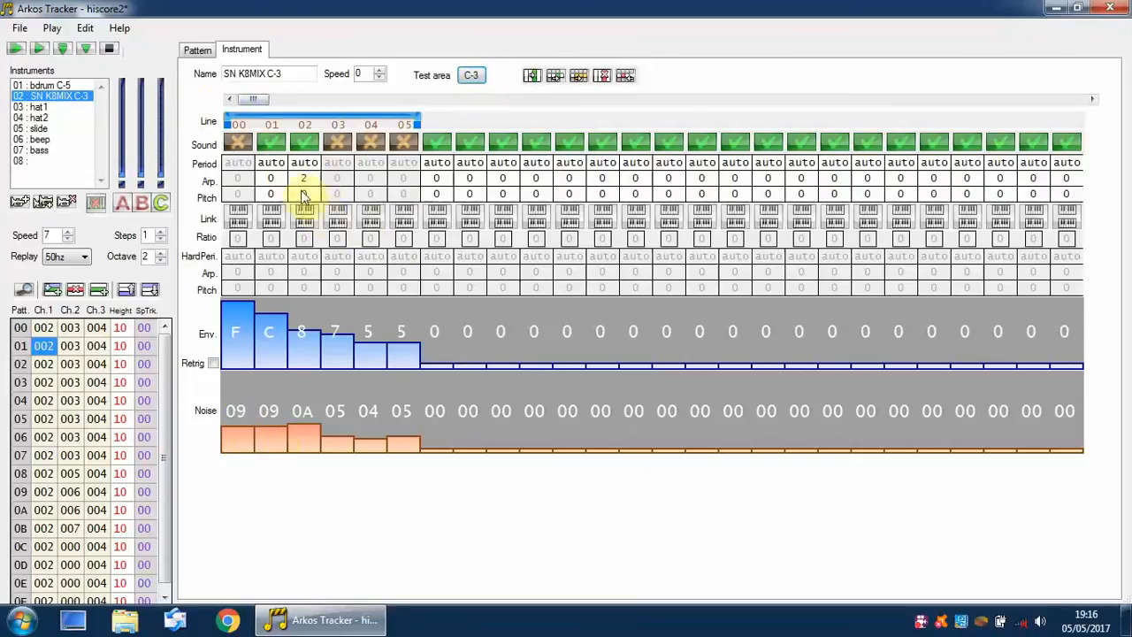
Reload VTK_HighscoreMusic.aks from the Arkos Tracker folder on the desktop without saving the instrument changes
click(25, 28)
click(42, 66)
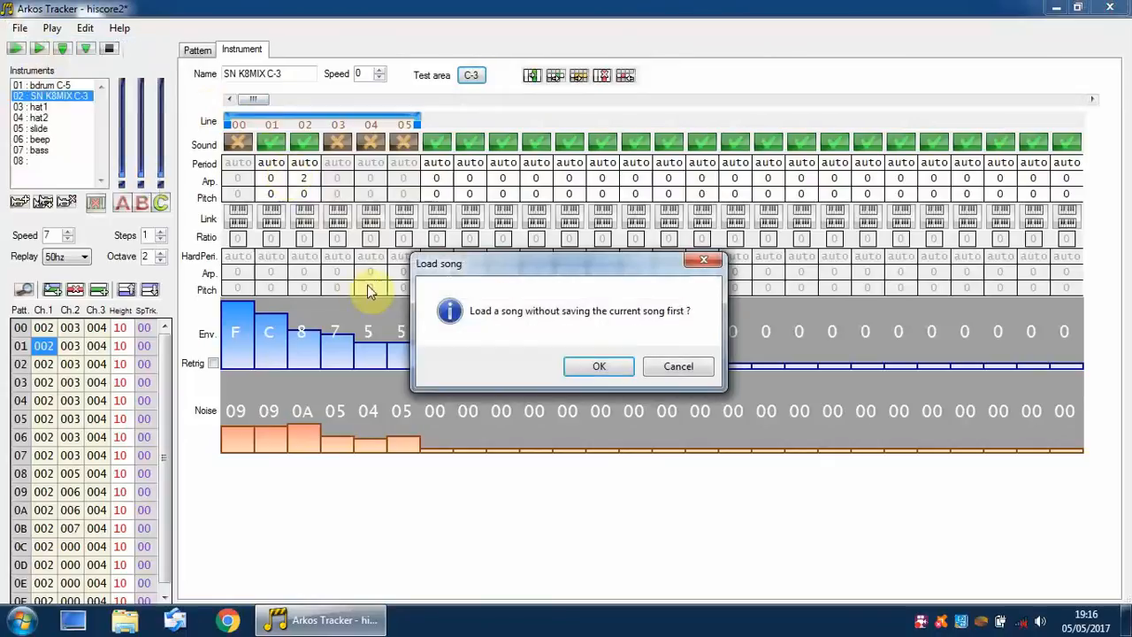
click(576, 360)
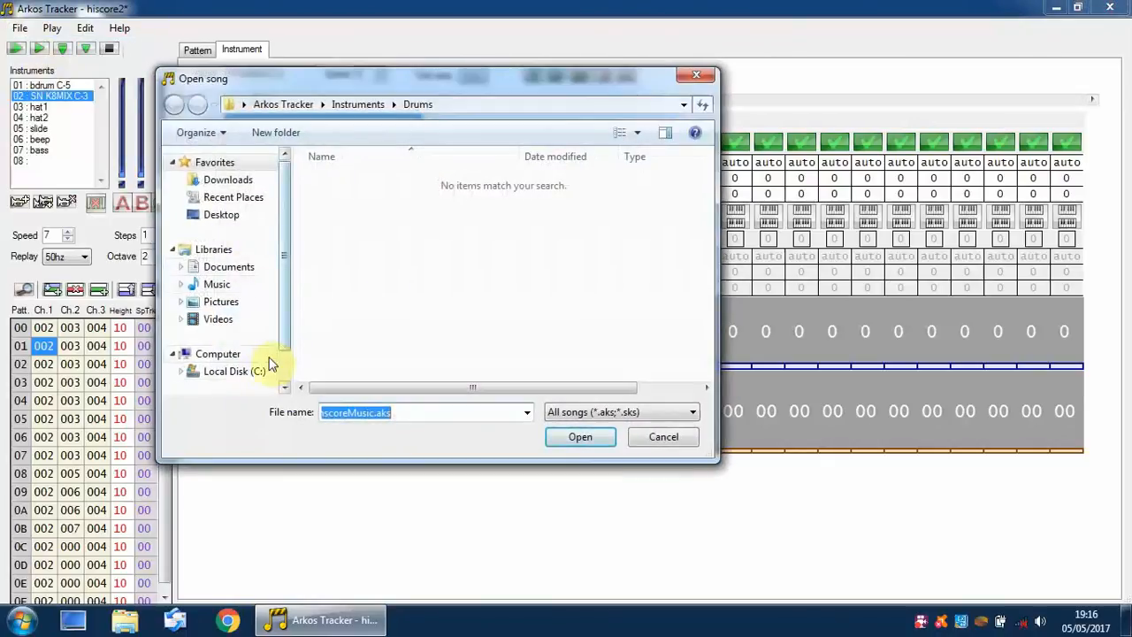
click(231, 371)
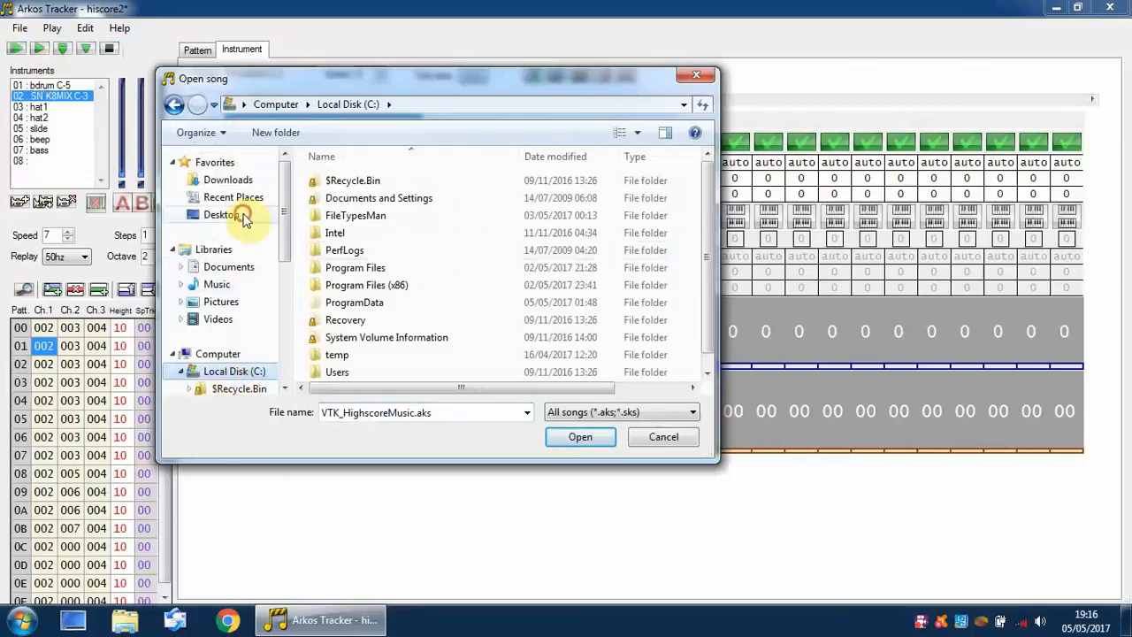
click(244, 219)
scroll(531, 310, down, 2)
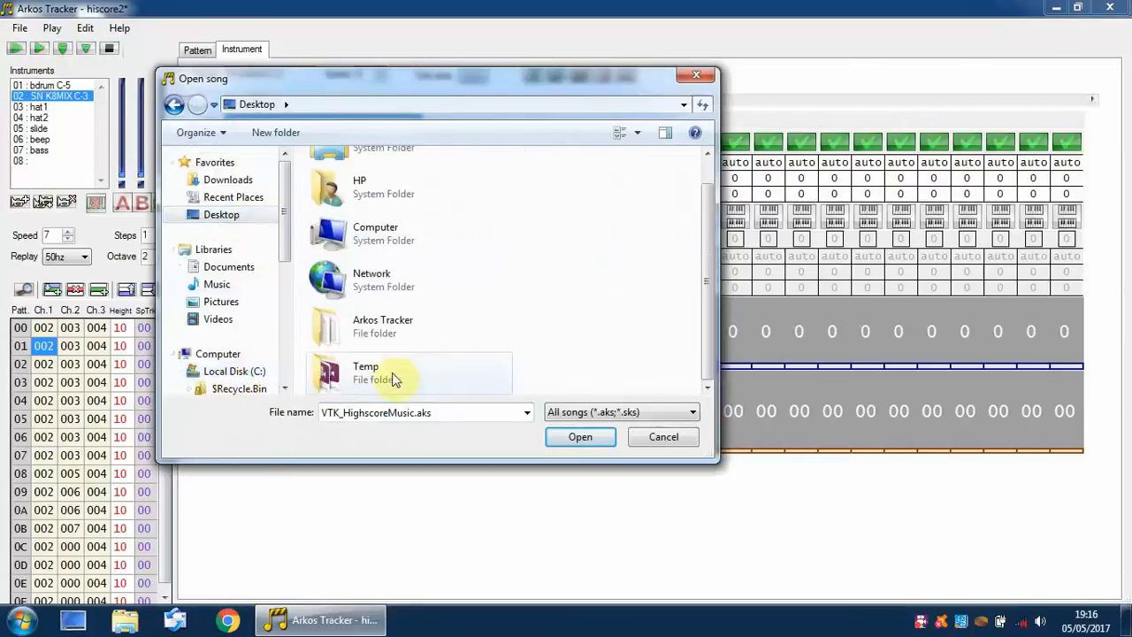
double_click(386, 328)
double_click(404, 319)
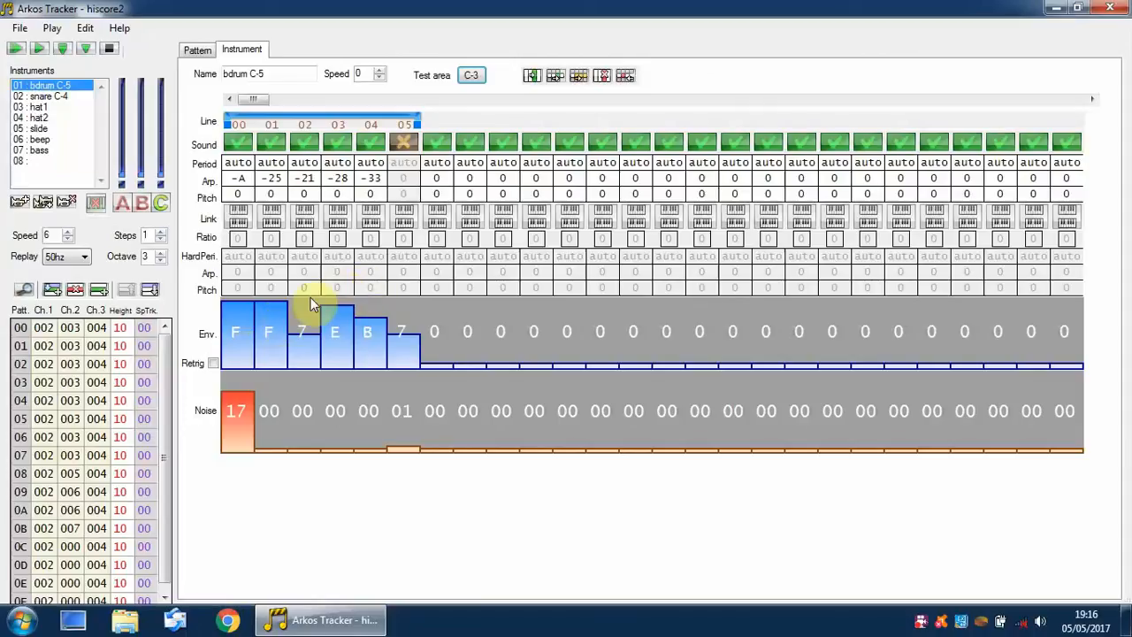
Try the Triangle 2 hardware envelope in lines 00 and 01 of the bdrum C-5 instrument
right_click(234, 331)
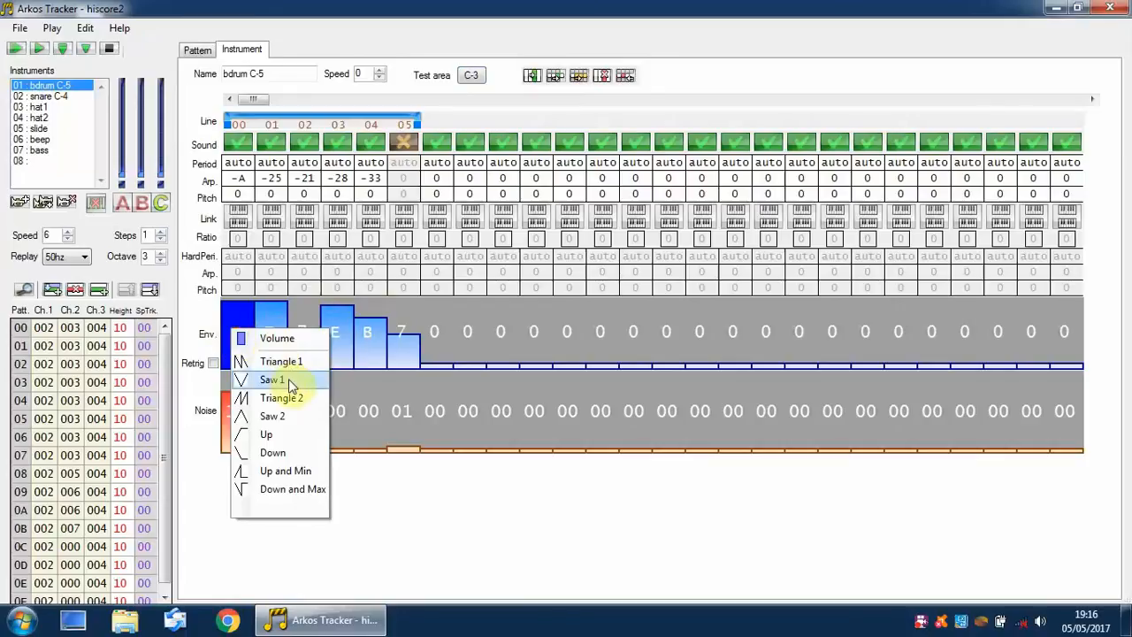
click(241, 329)
right_click(240, 323)
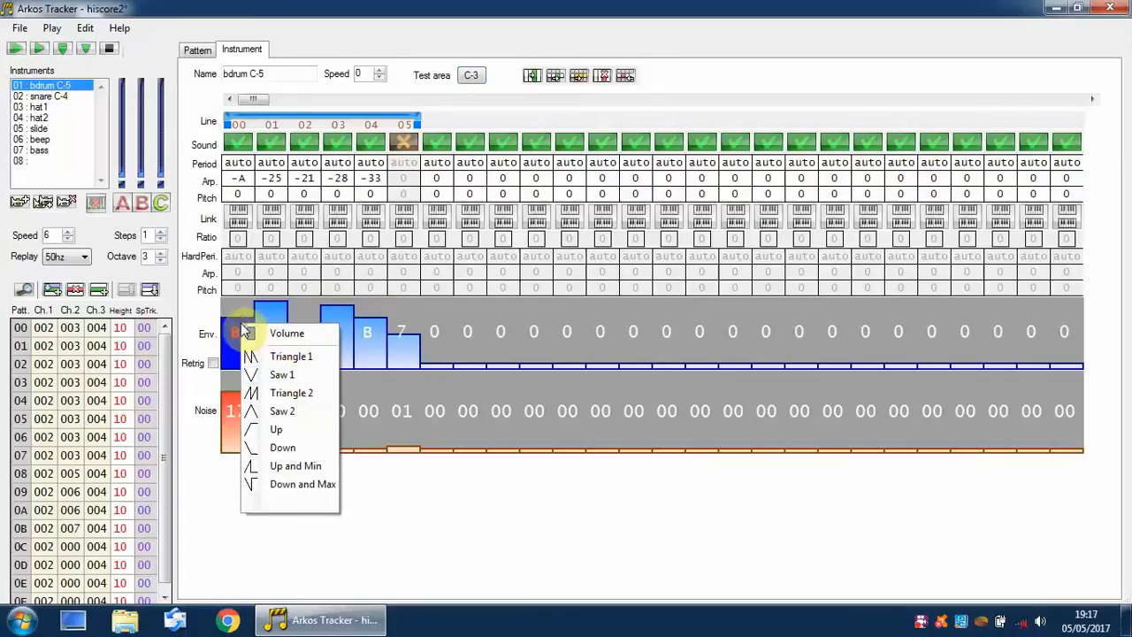
click(274, 393)
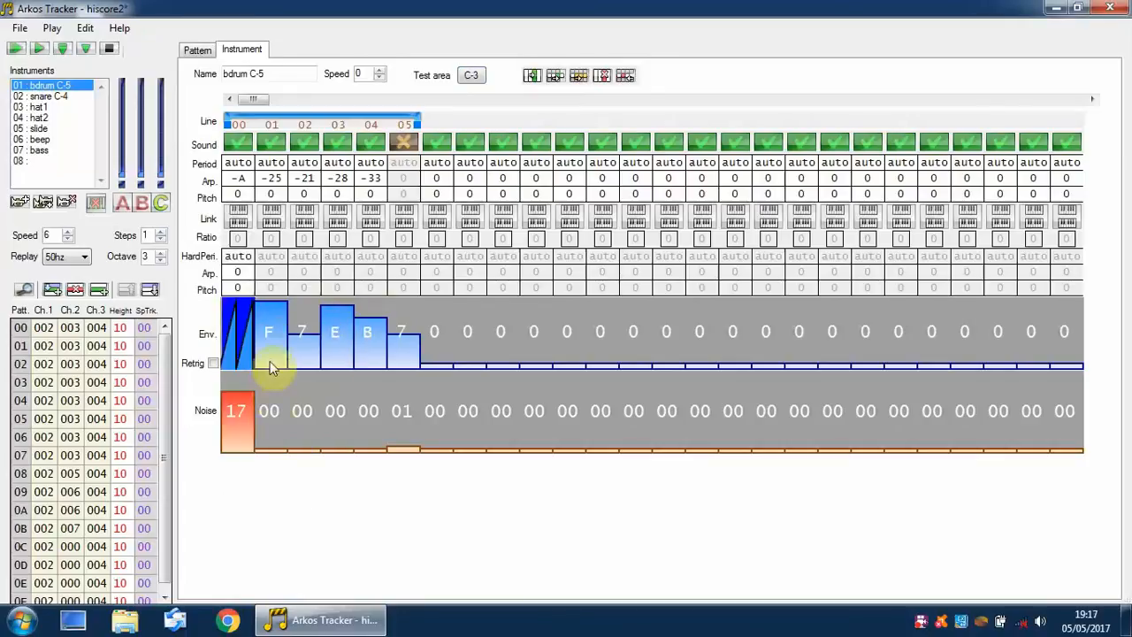
right_click(273, 346)
click(307, 412)
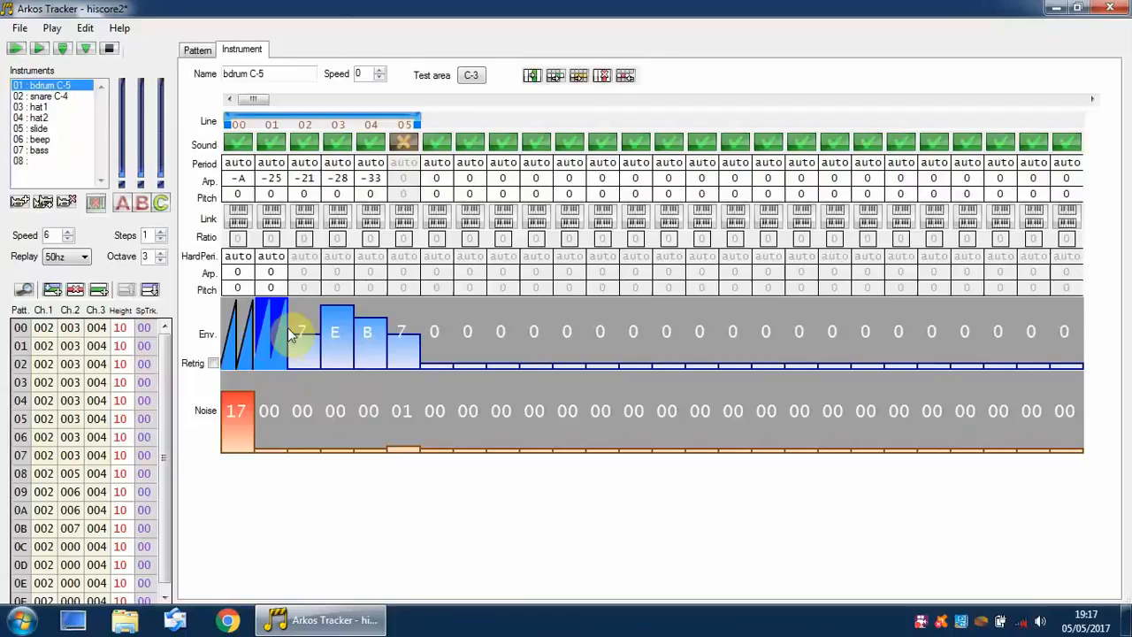
Open the Midline Process - Carpet.sks song from the SKS Songs folder without saving the current song
click(21, 29)
click(62, 66)
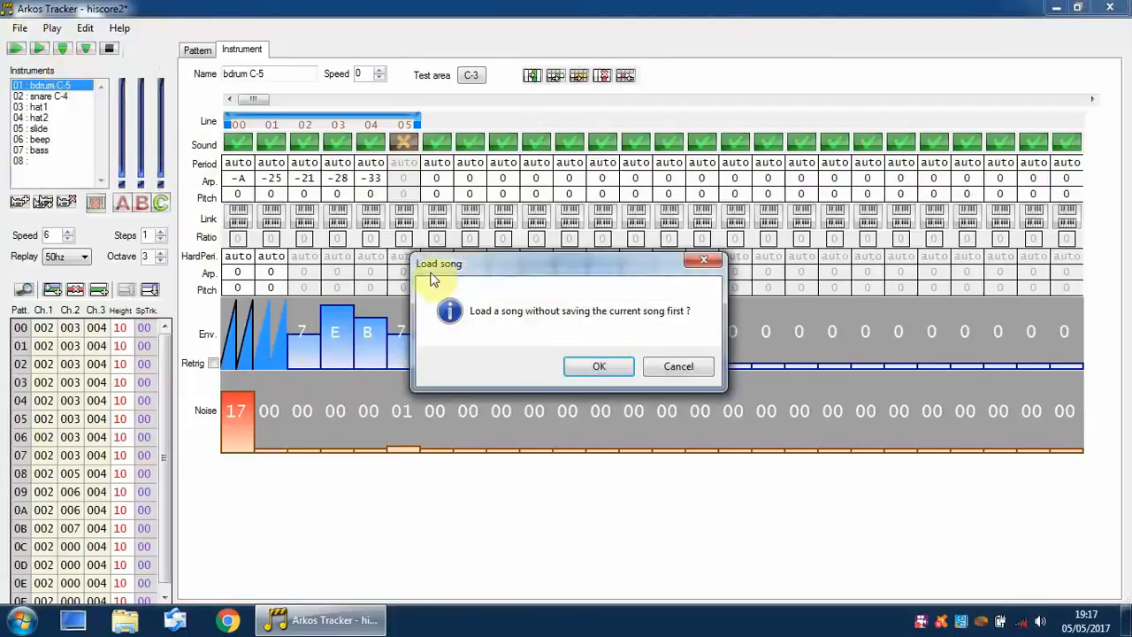
click(604, 367)
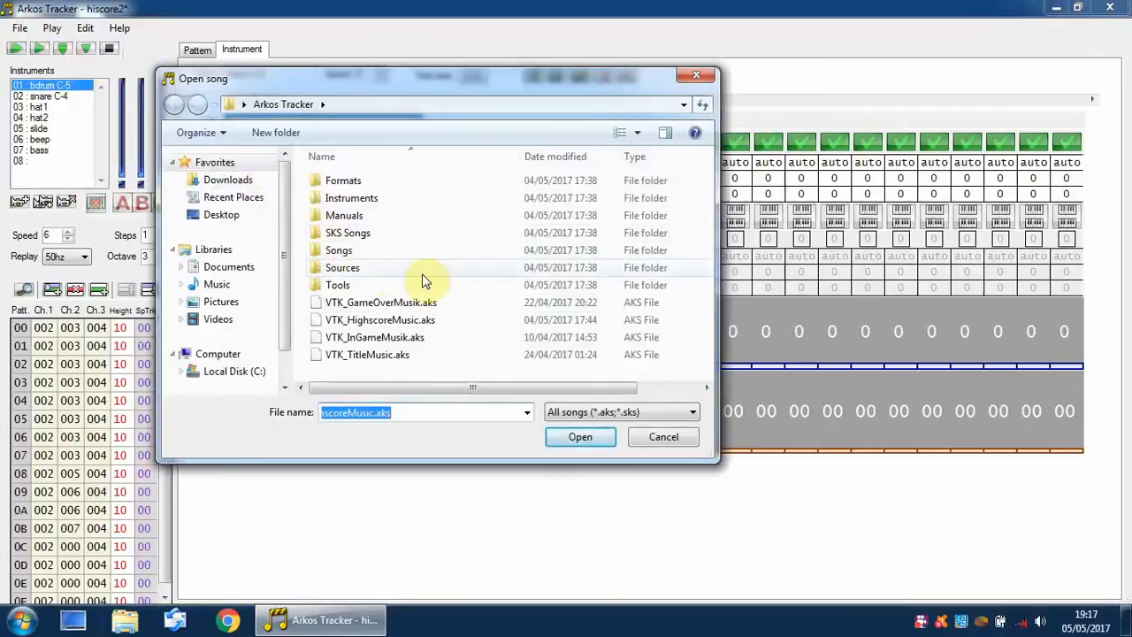
double_click(354, 233)
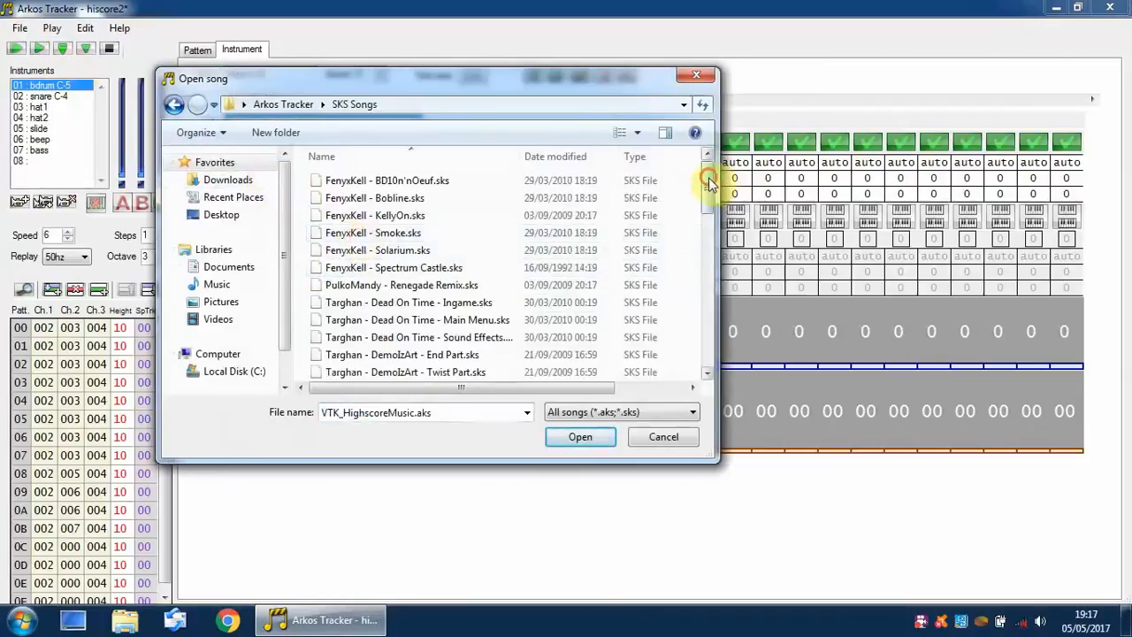
drag(711, 182, 678, 231)
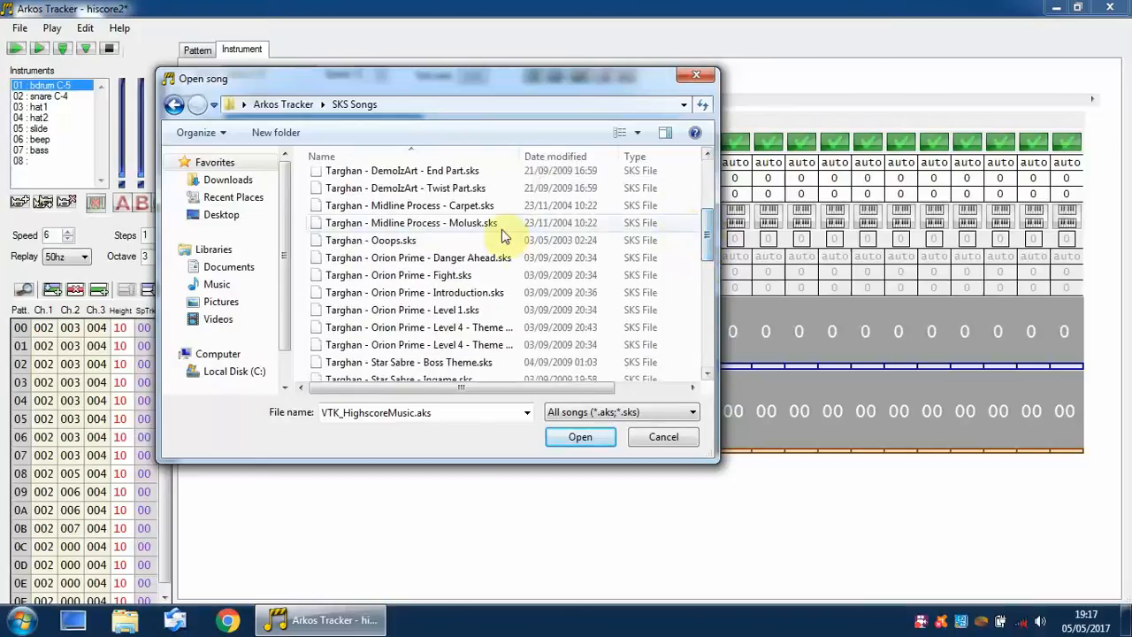
double_click(453, 207)
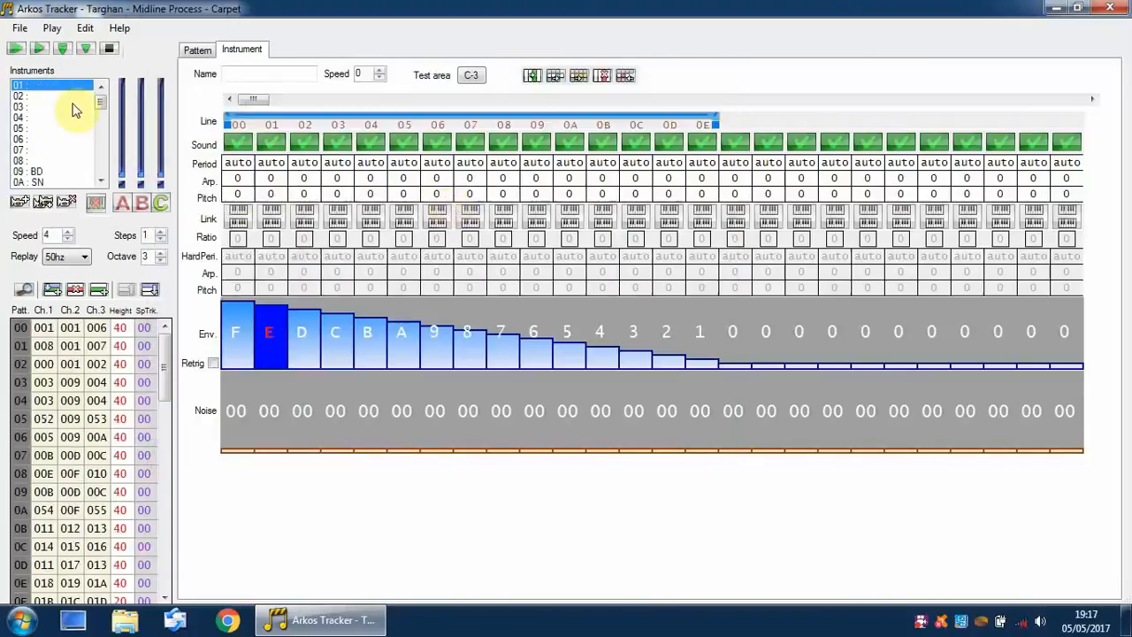
Look through the settings of instruments 02 to 07 to find one that uses a hardware envelope
click(35, 96)
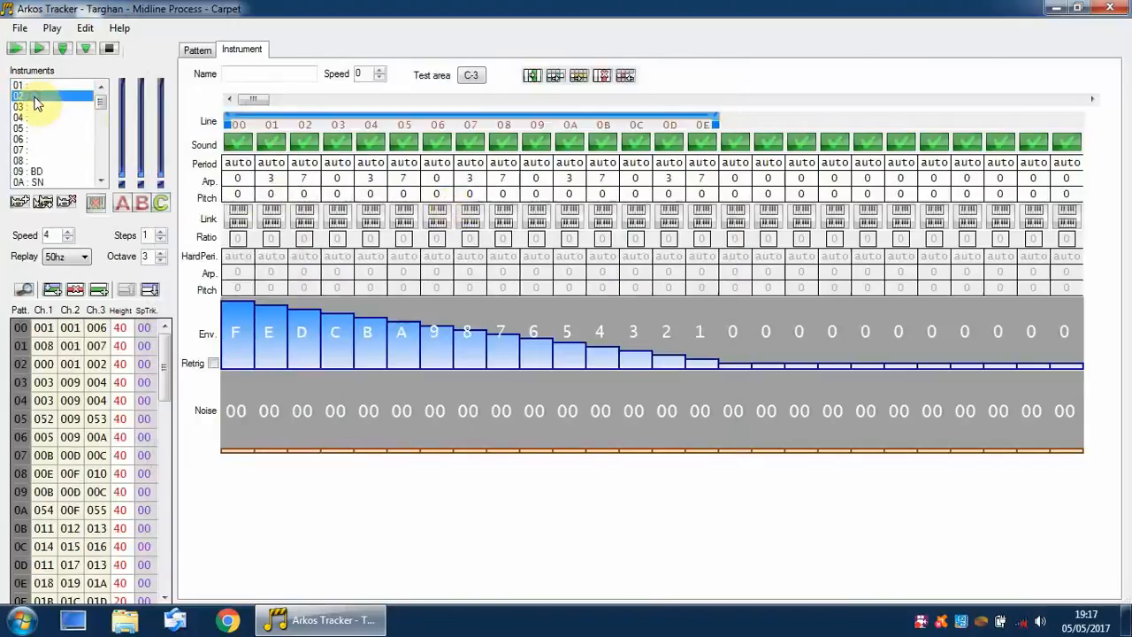
click(33, 107)
click(32, 117)
click(31, 128)
click(30, 139)
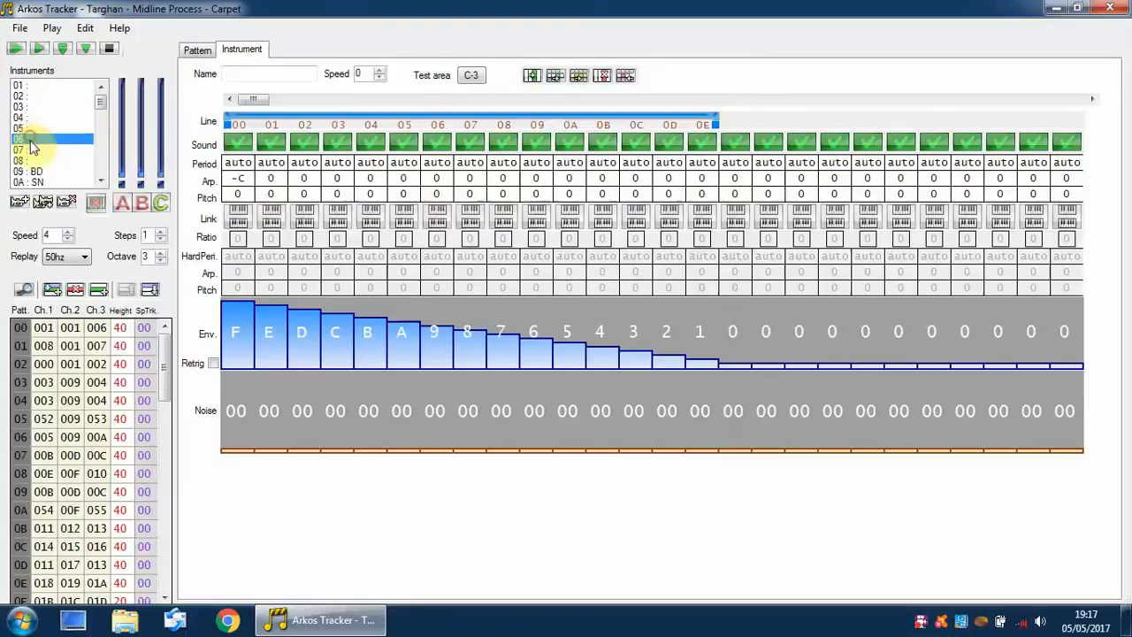
click(33, 151)
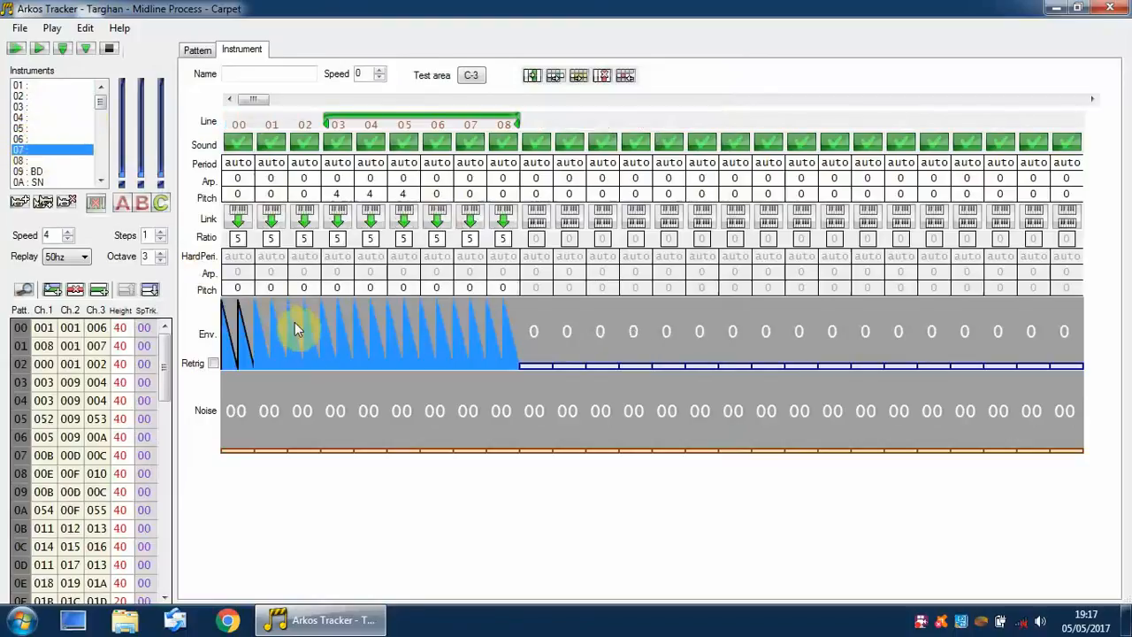
Test hardware-envelope instrument 07 in the test area, with the octave lowered to 1 for E-2
click(472, 78)
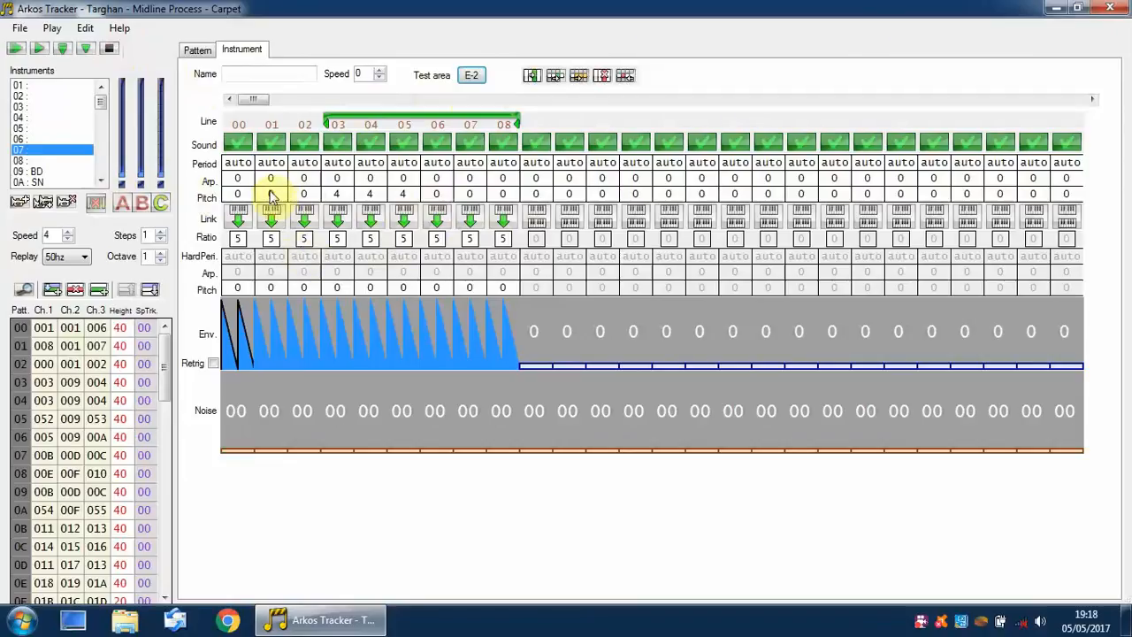
click(33, 162)
click(31, 149)
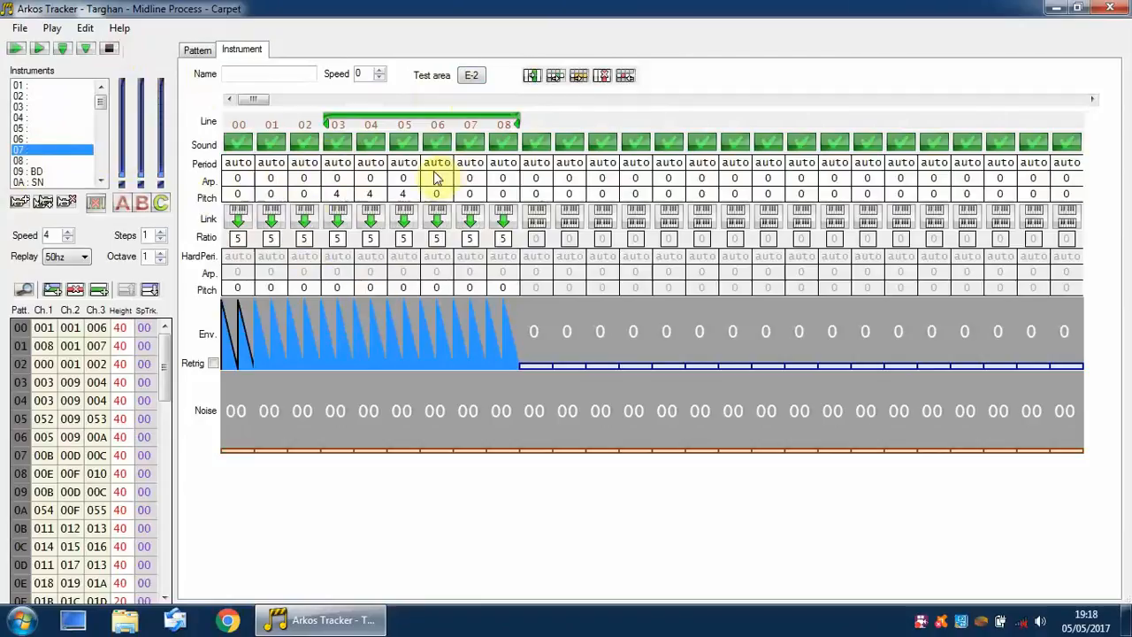
click(470, 77)
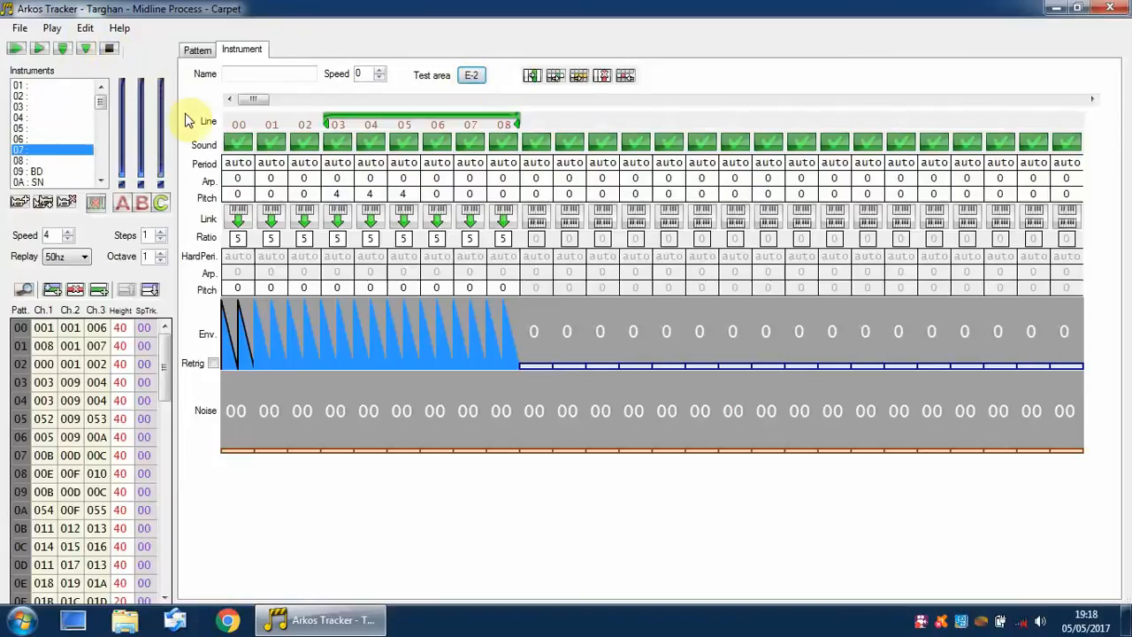
Play the Carpet song in the pattern view, from the start and from position 0A, and stop it
click(196, 49)
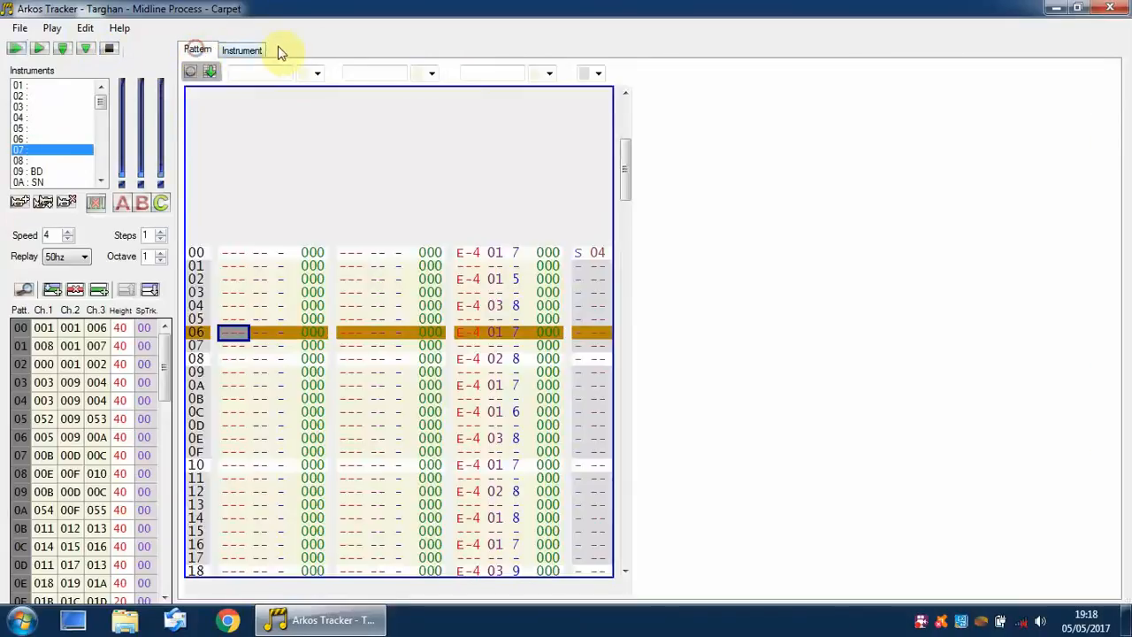
click(16, 47)
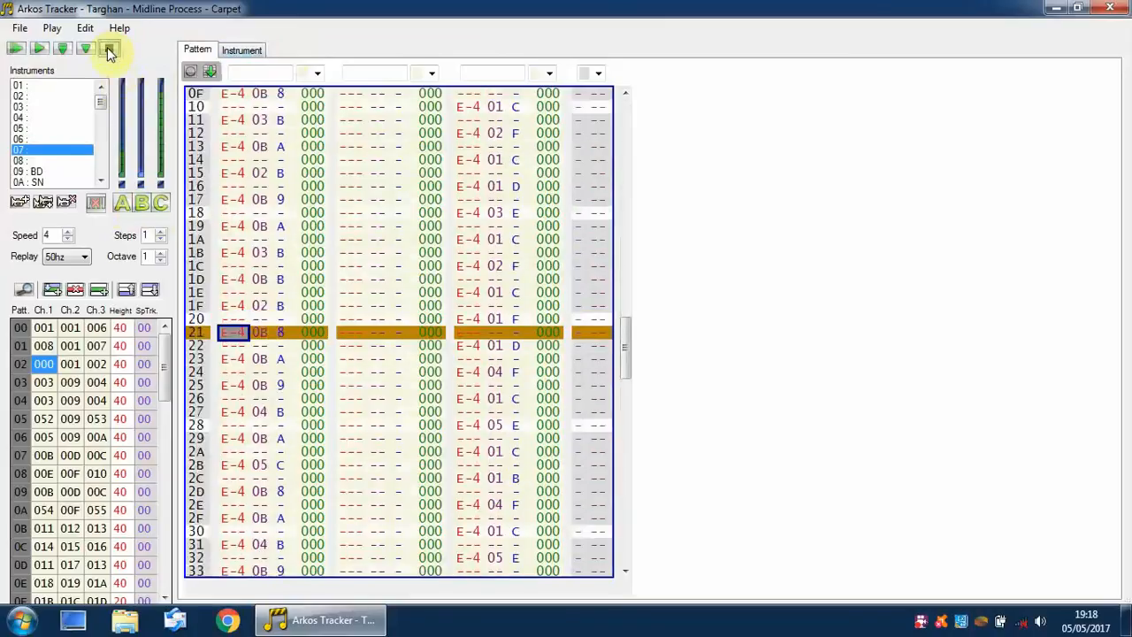
click(44, 510)
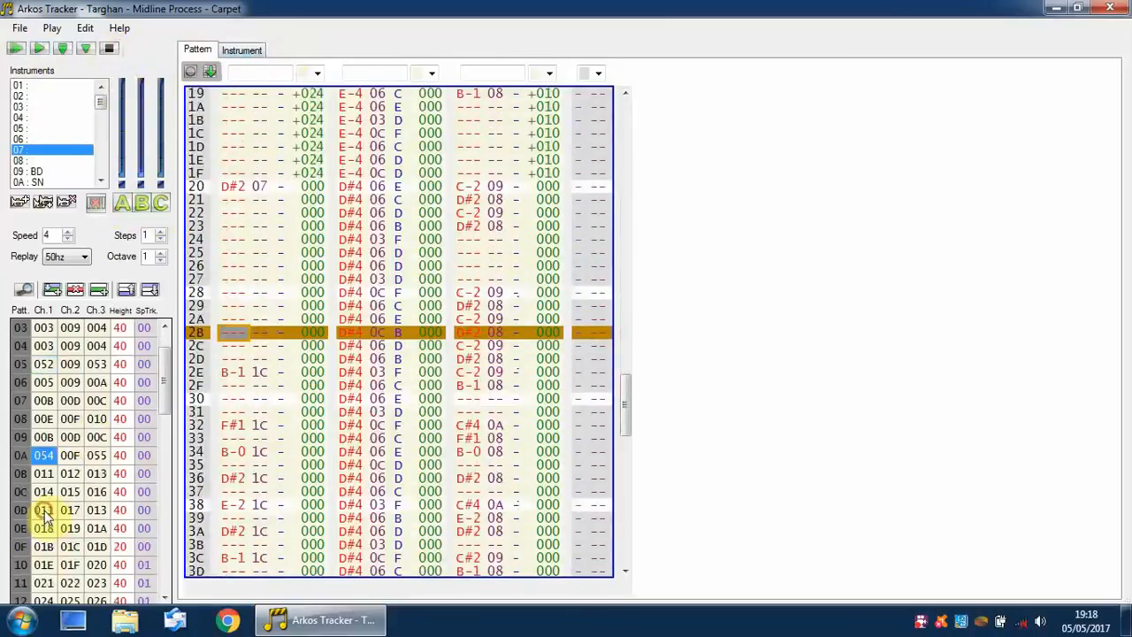
click(40, 48)
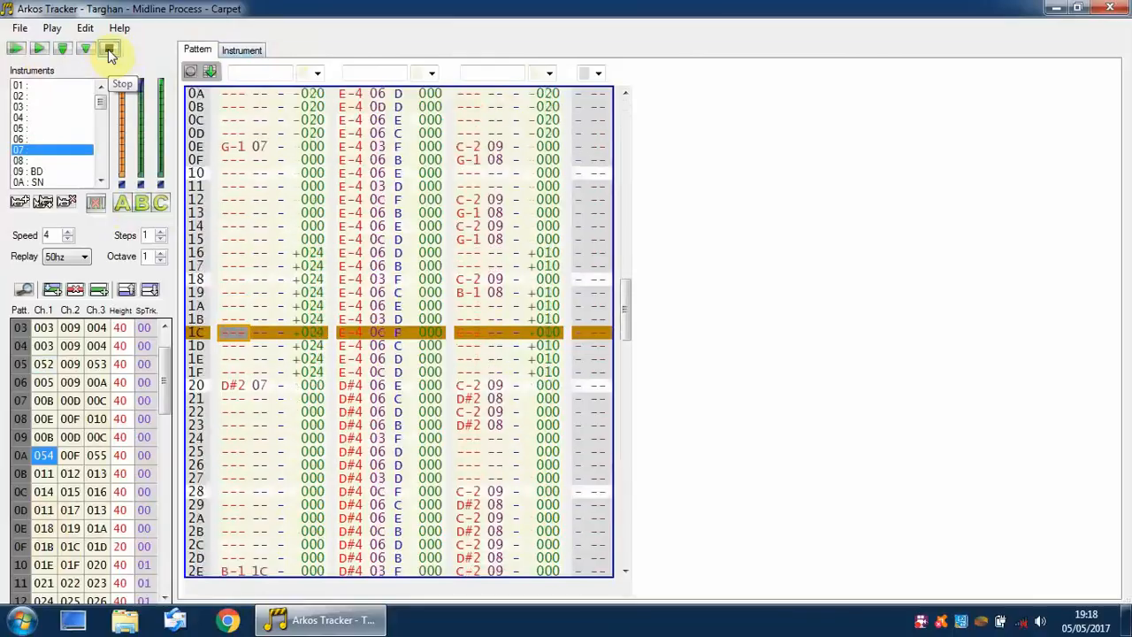
click(107, 48)
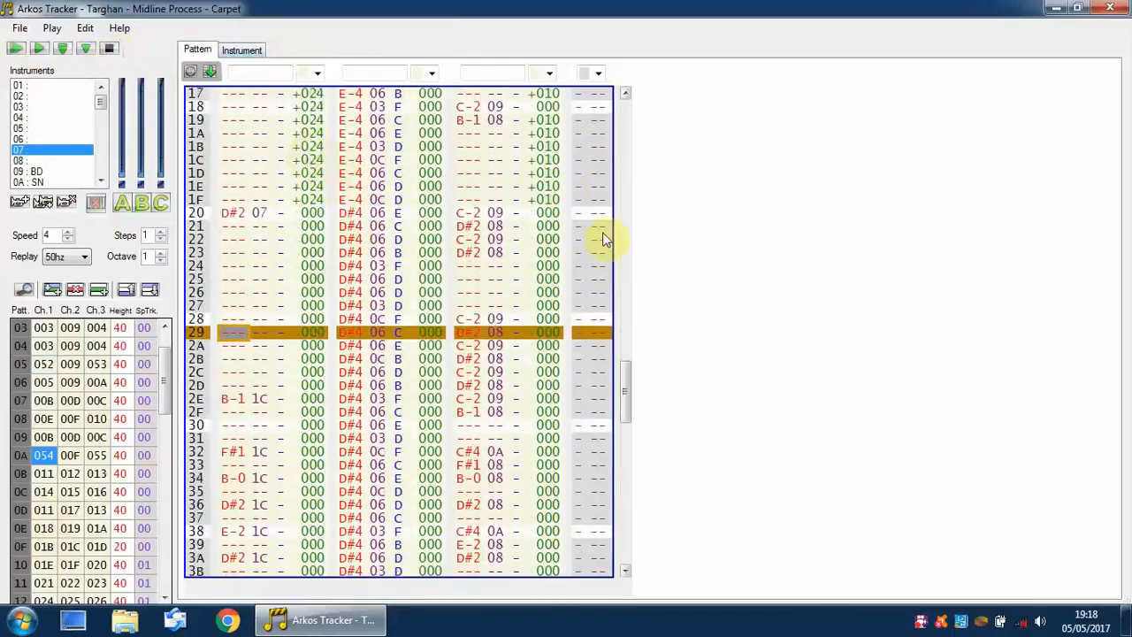
Mute channels B and C, play position 0A to hear channel A alone, and return to the pattern's opening lines
click(399, 186)
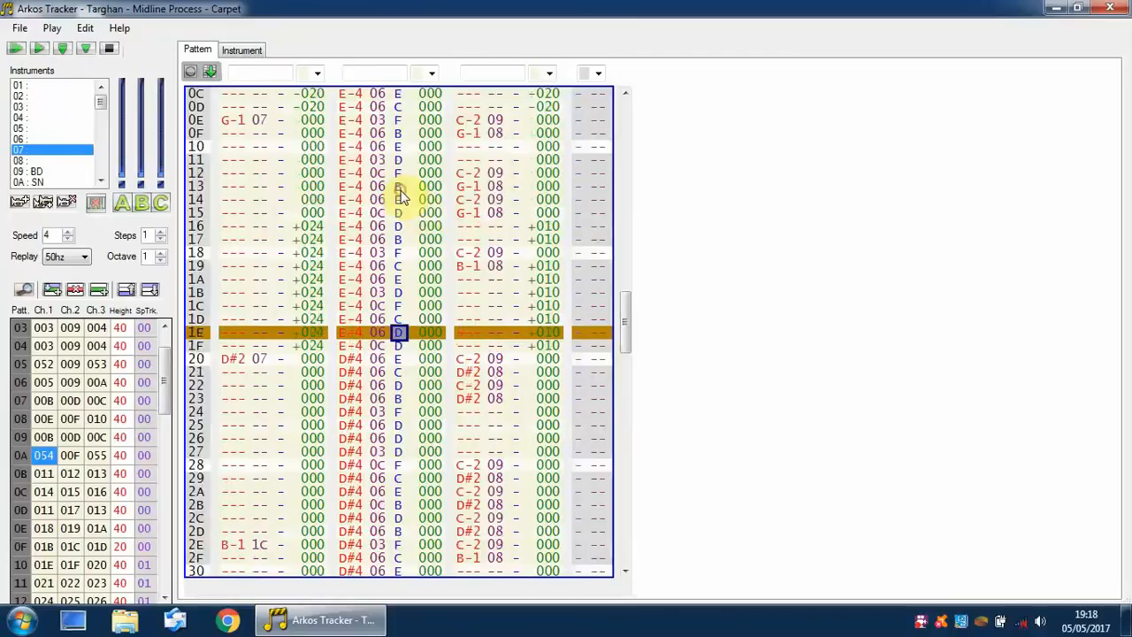
drag(627, 298, 628, 195)
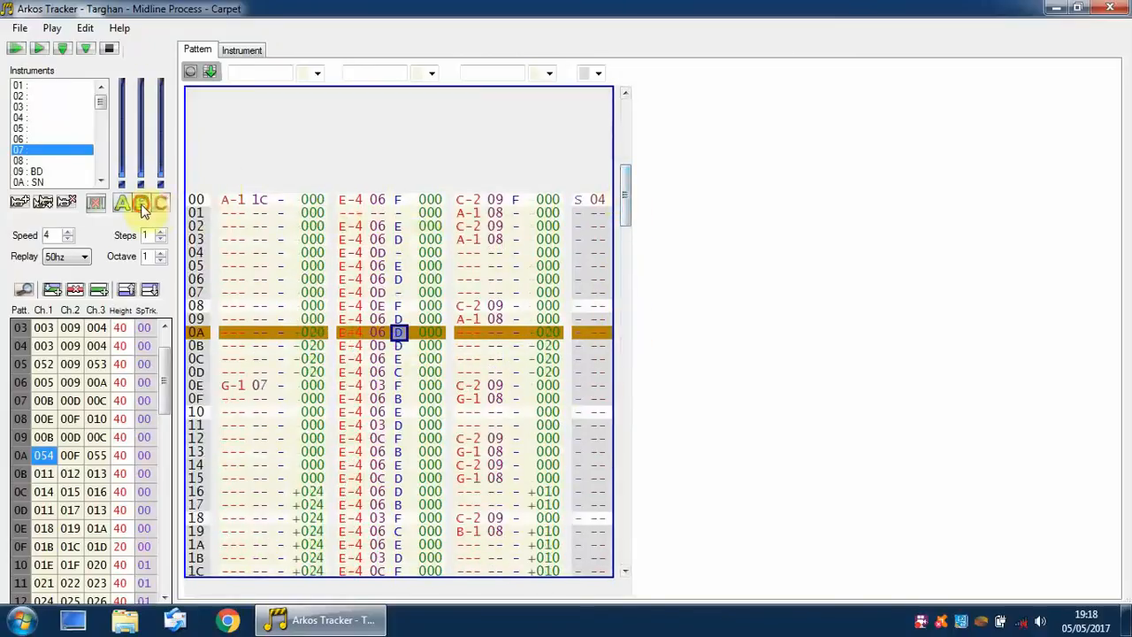
click(84, 48)
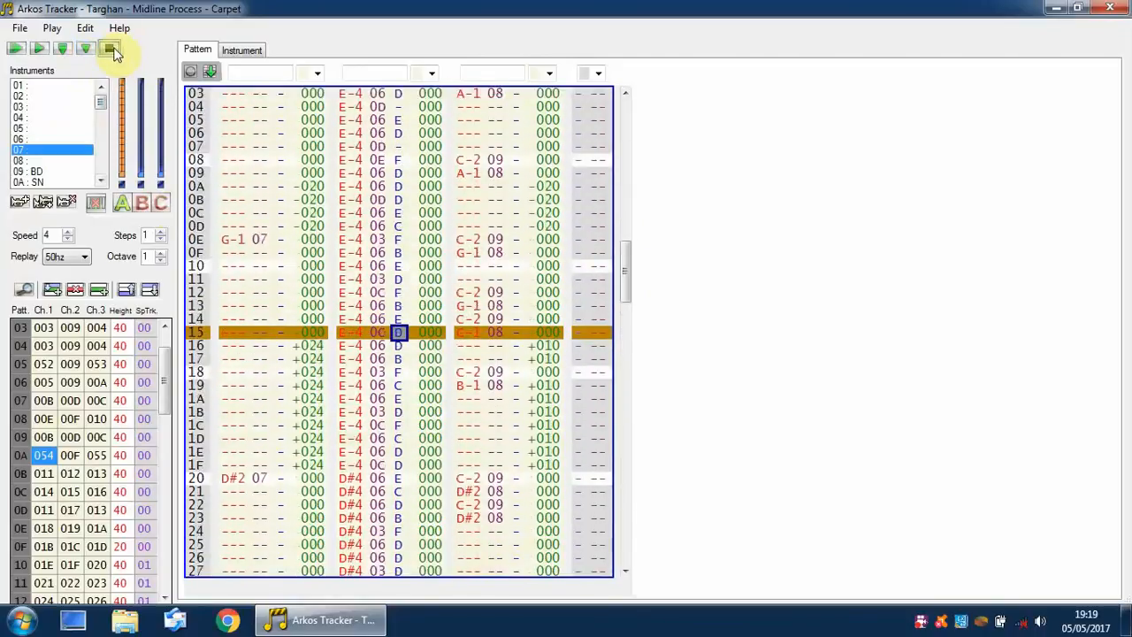
click(113, 53)
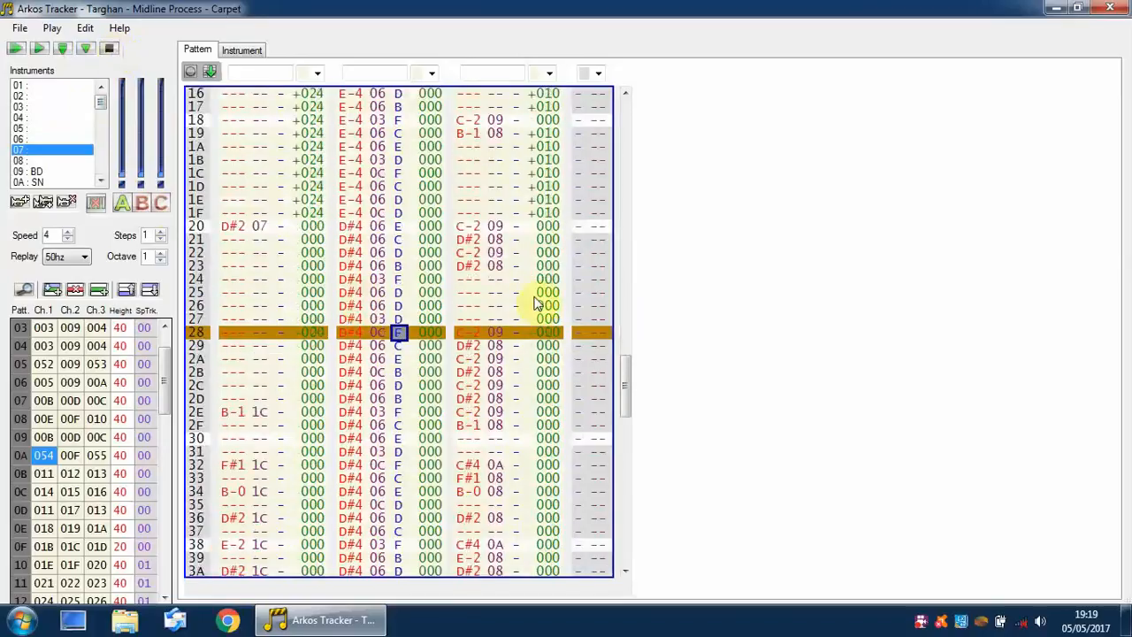
drag(626, 384, 634, 207)
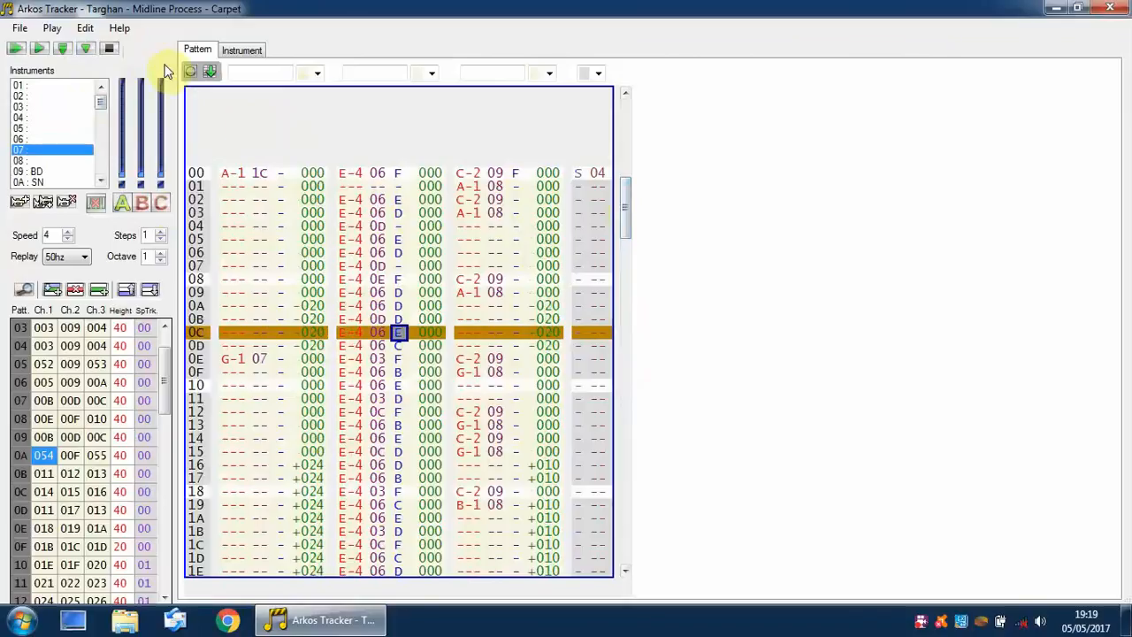
Create a new empty song
click(50, 31)
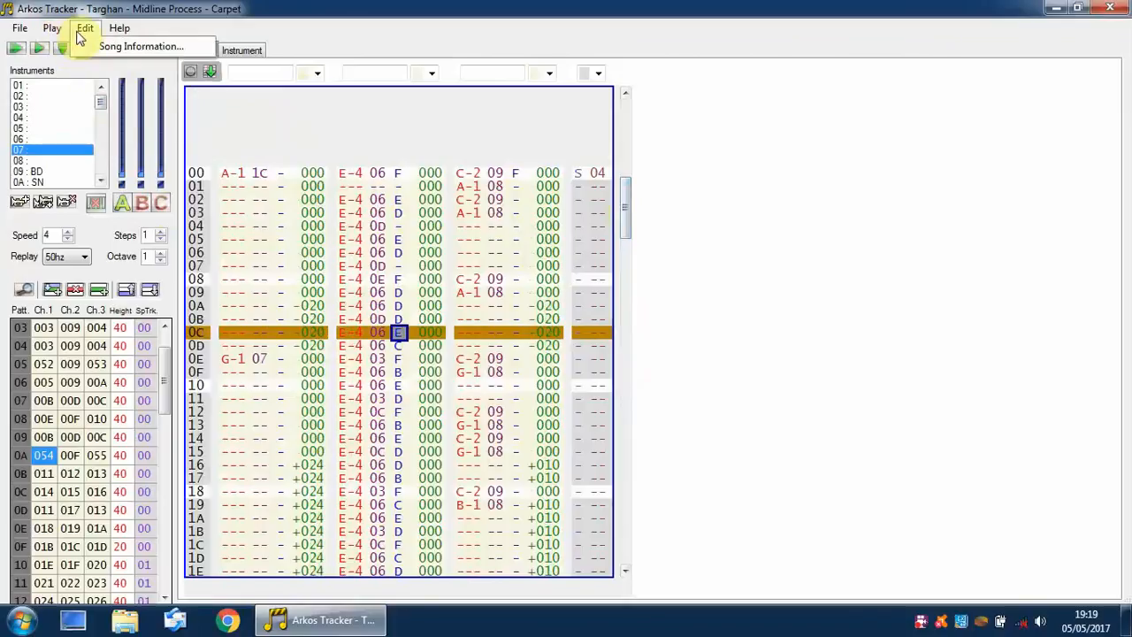
mouse_move(25, 33)
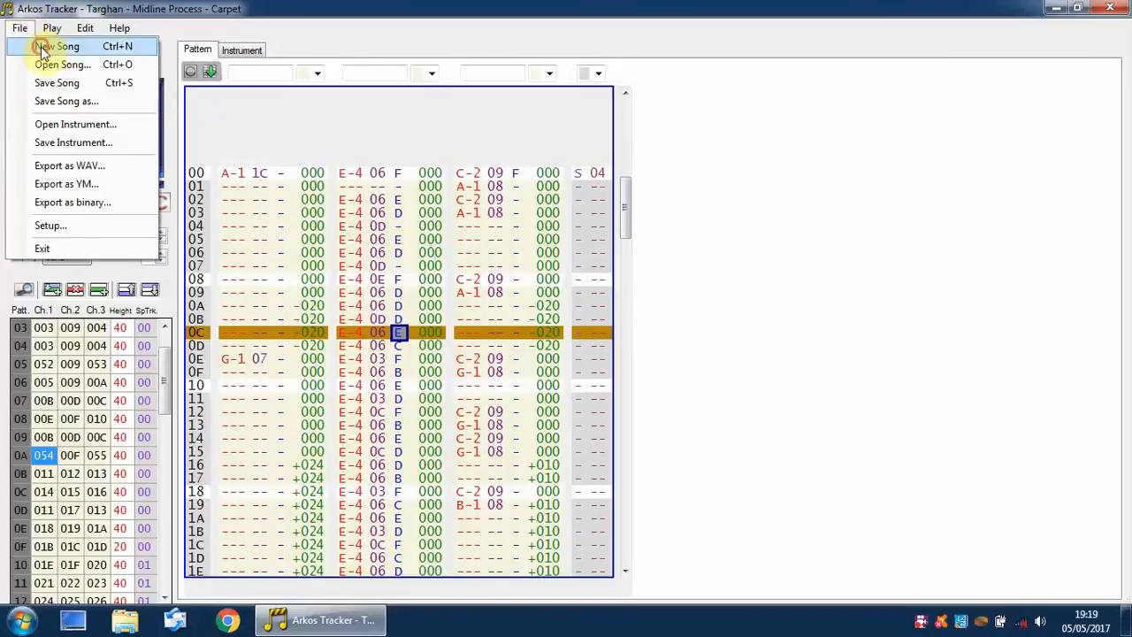
click(52, 45)
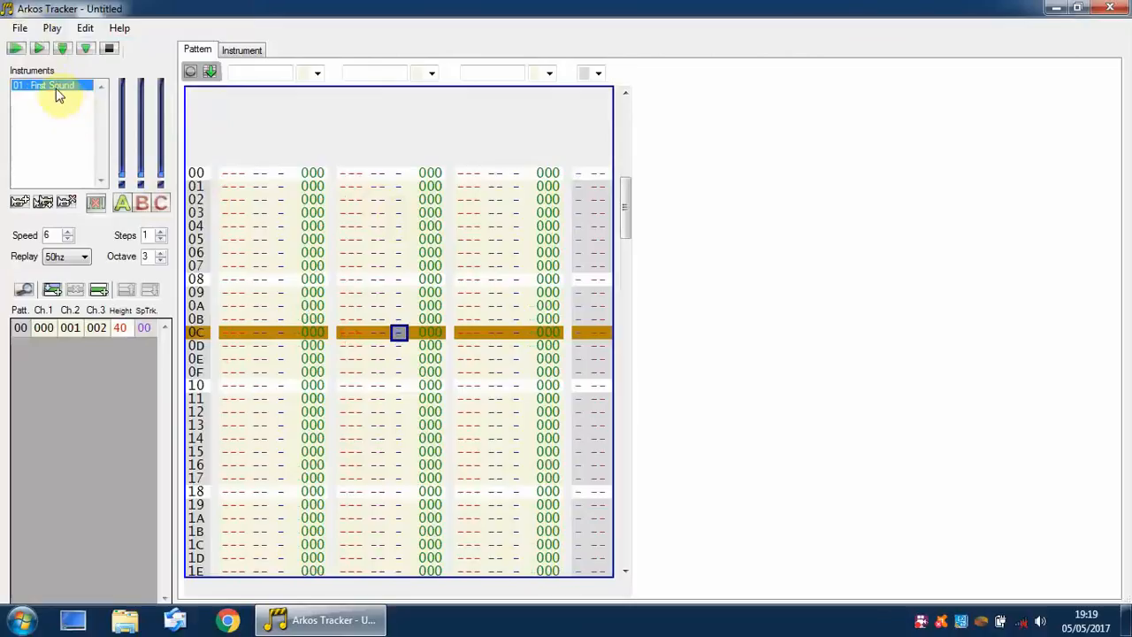
Test the First Sound instrument in the test area with several notes, ending on E-3
click(241, 51)
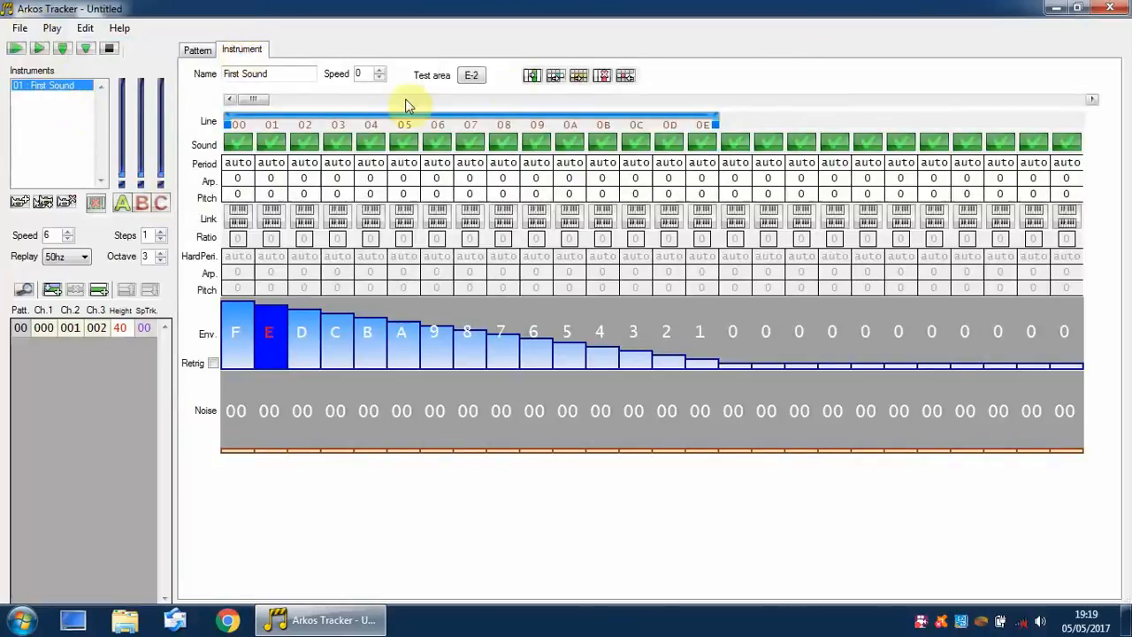
click(472, 76)
key(e)
key(x)
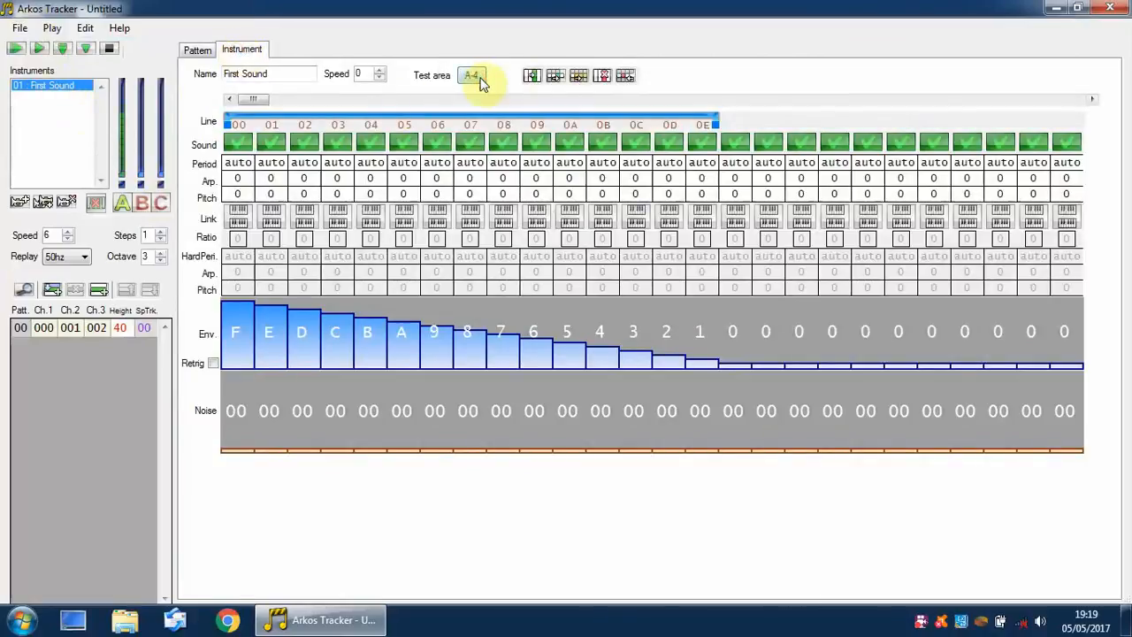
key(r)
key(e)
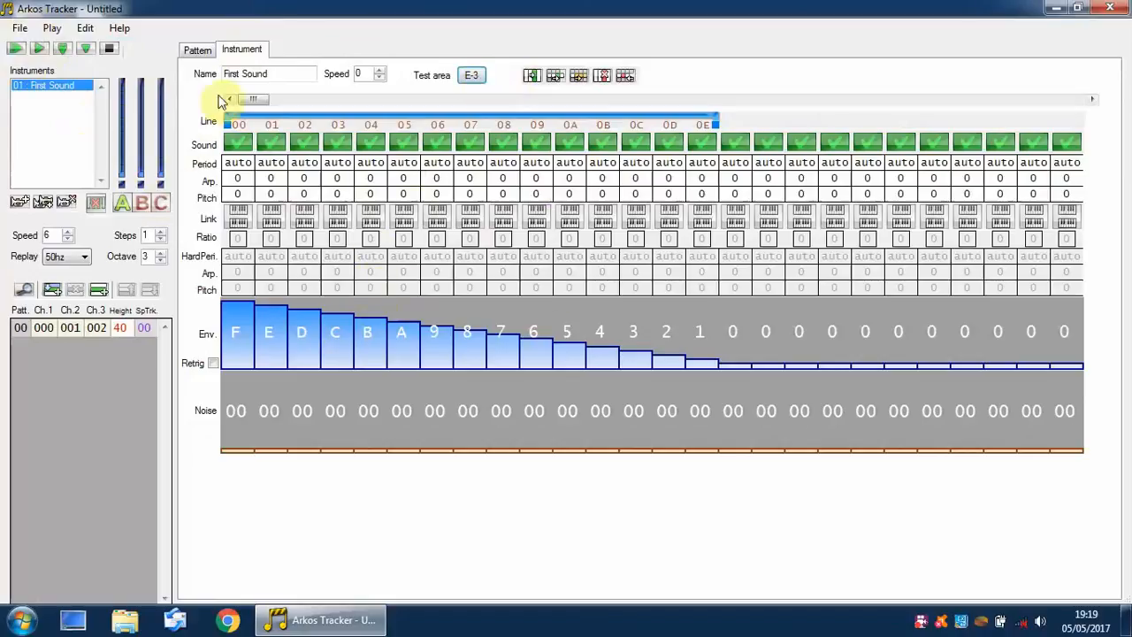
Set the height of pattern 00 to 20 and check the pattern's final lines
click(198, 50)
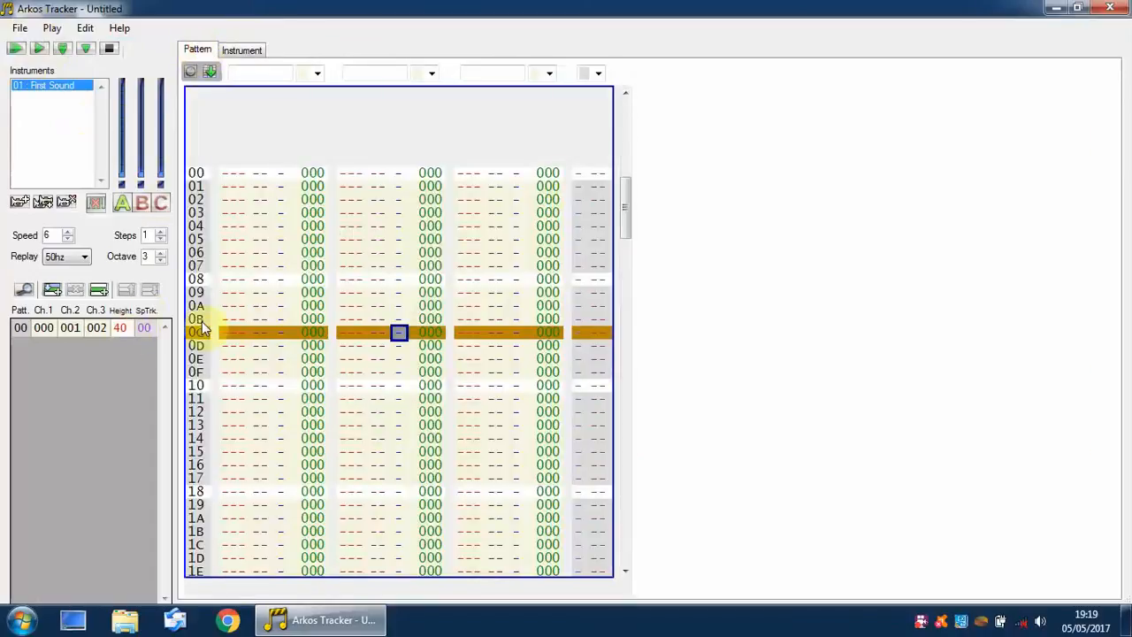
click(123, 329)
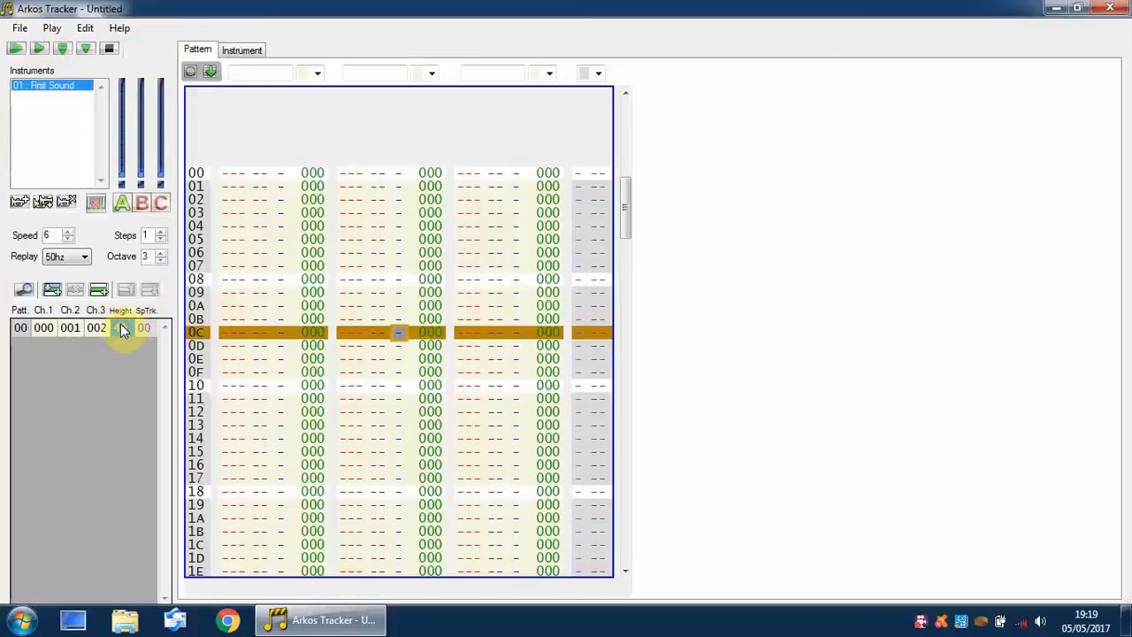
text(20)
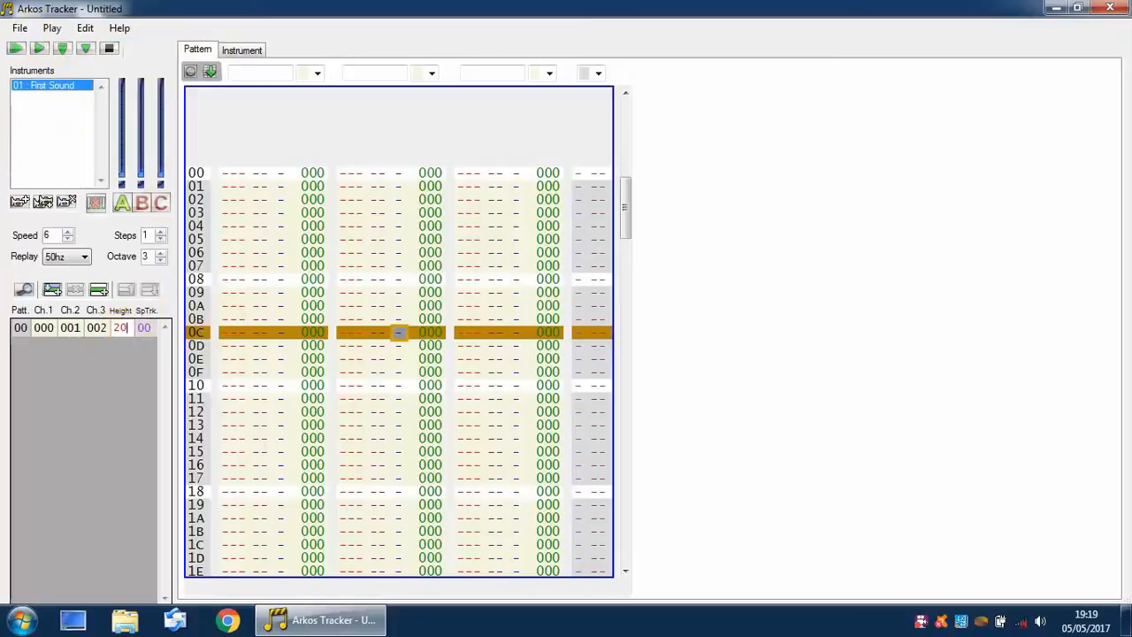
click(95, 329)
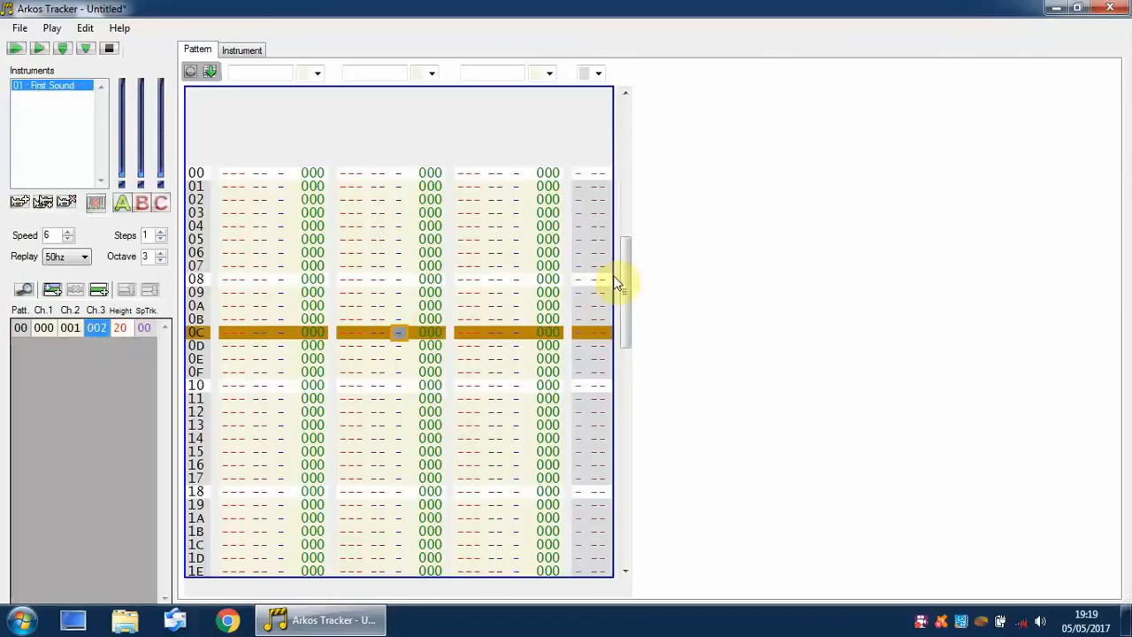
drag(627, 301, 617, 400)
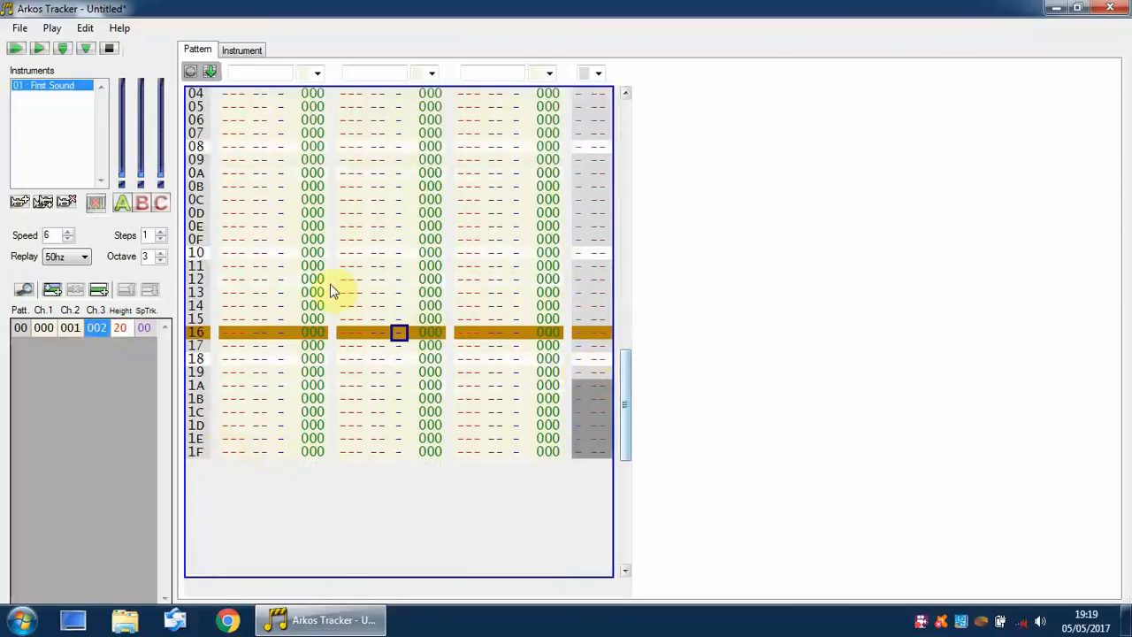
Turn on record mode and enter speed command S 06 in the special track at line 00
click(246, 292)
drag(627, 341, 631, 171)
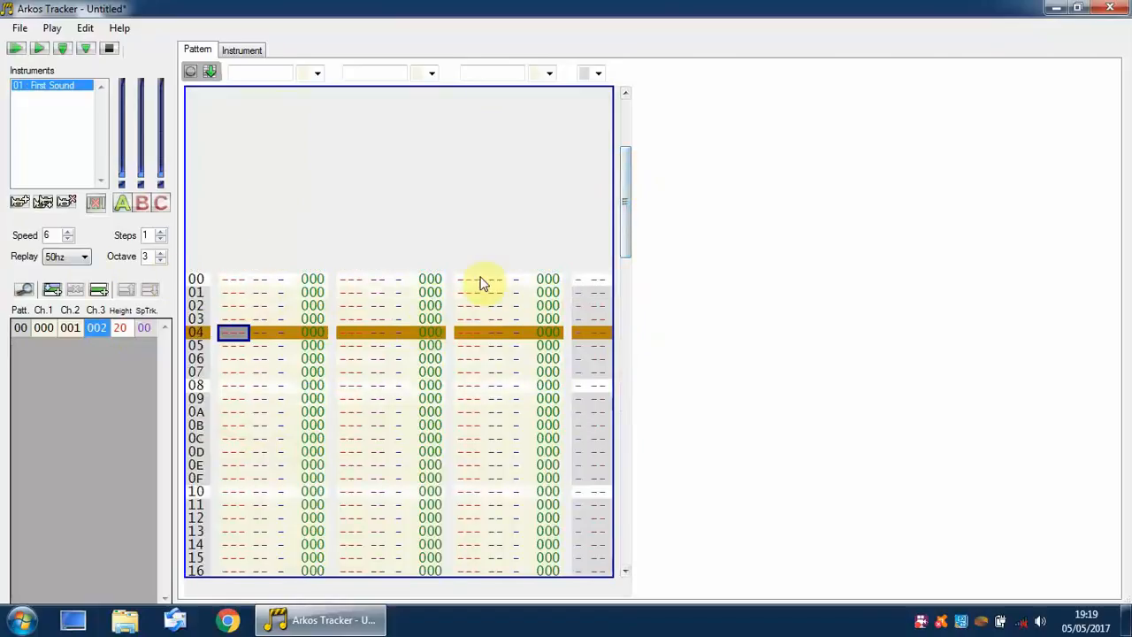
click(582, 280)
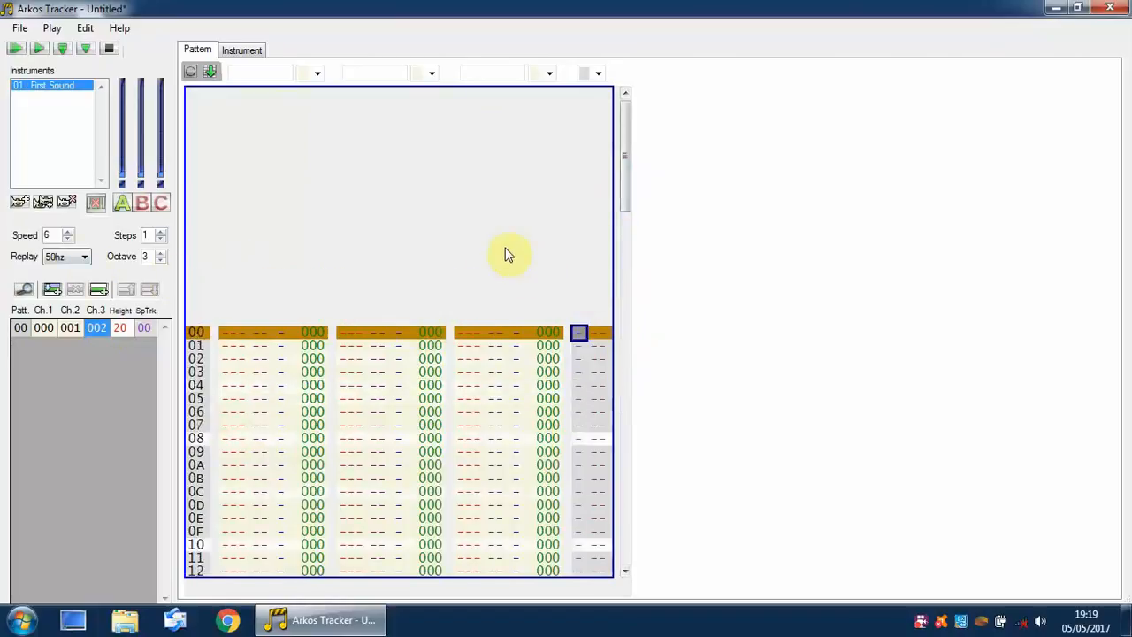
key(space)
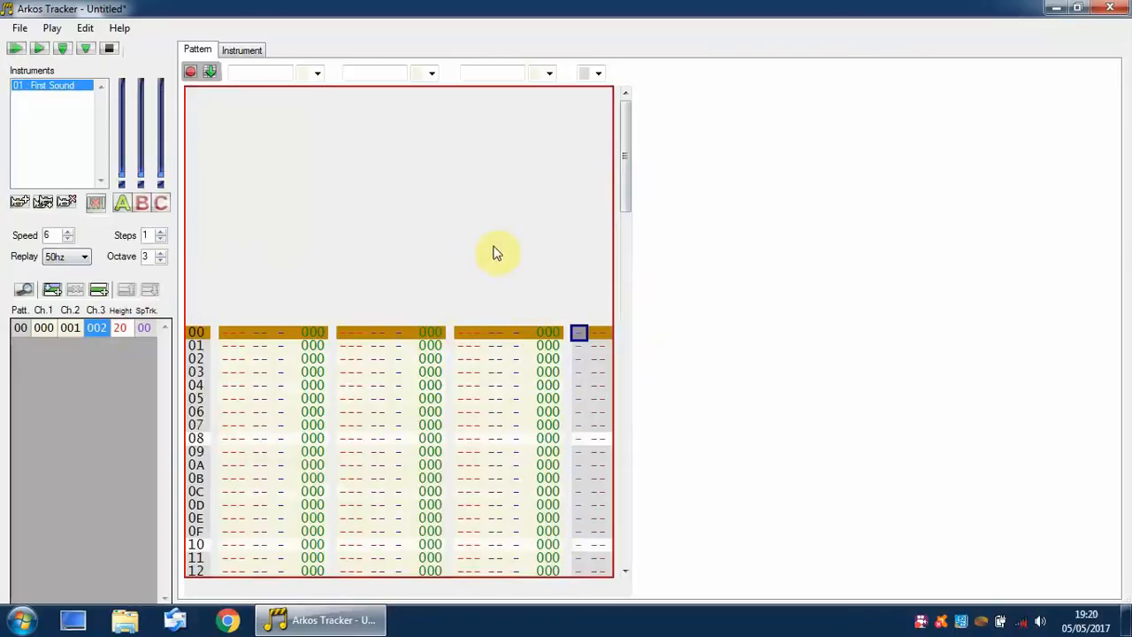
text(06)
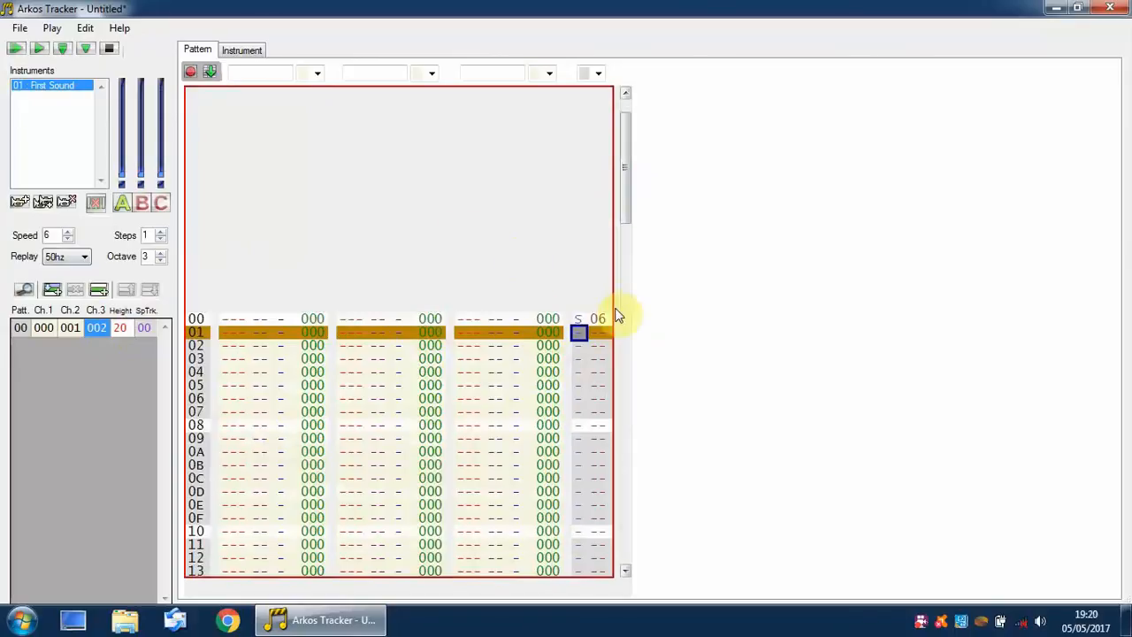
Enter an E-4 note with instrument 01 at line 00 of channel 2
click(234, 320)
click(360, 334)
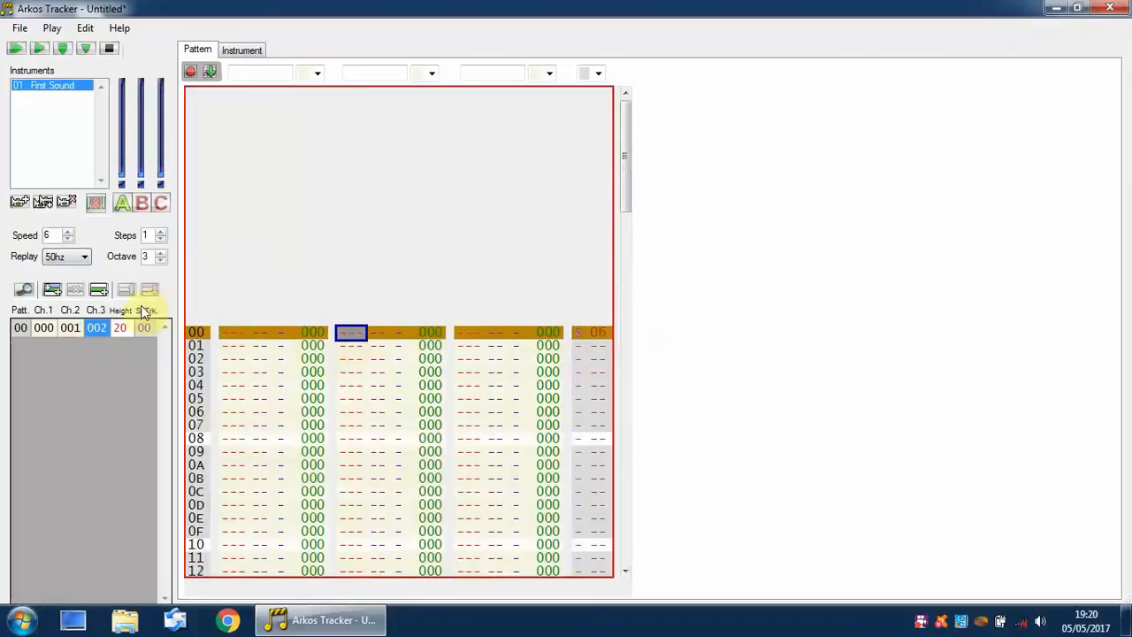
click(46, 328)
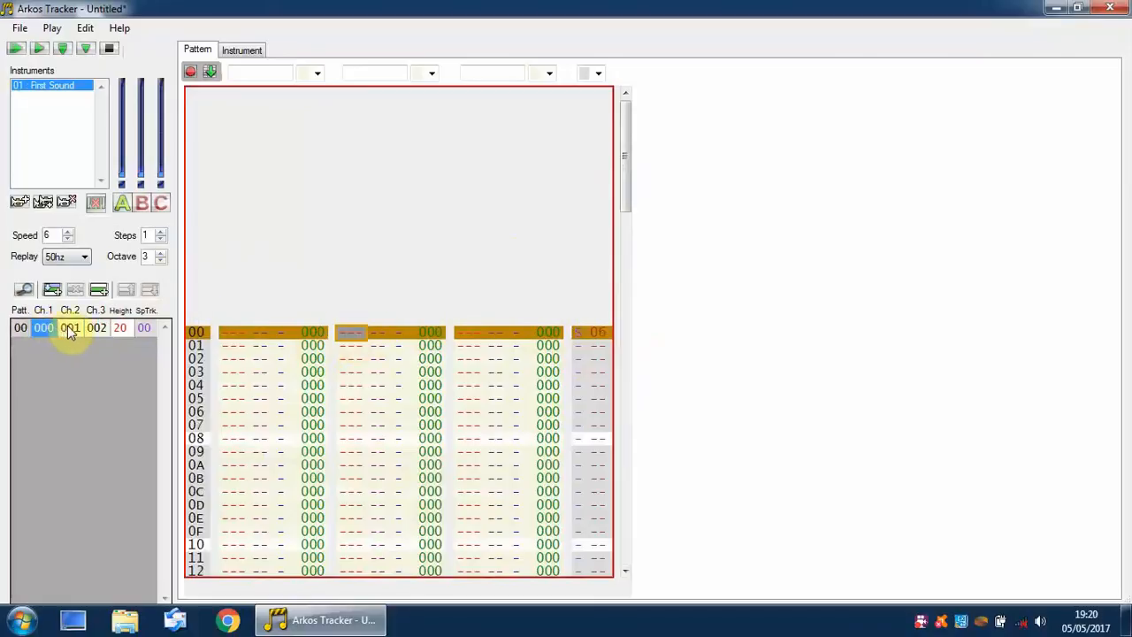
click(355, 343)
click(356, 321)
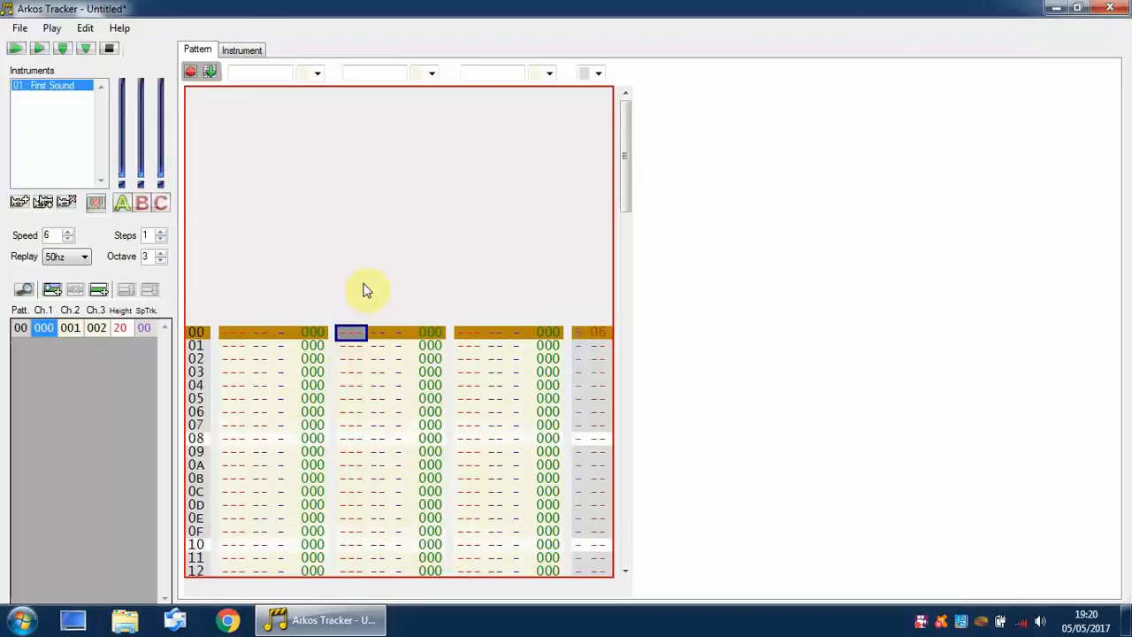
key(e)
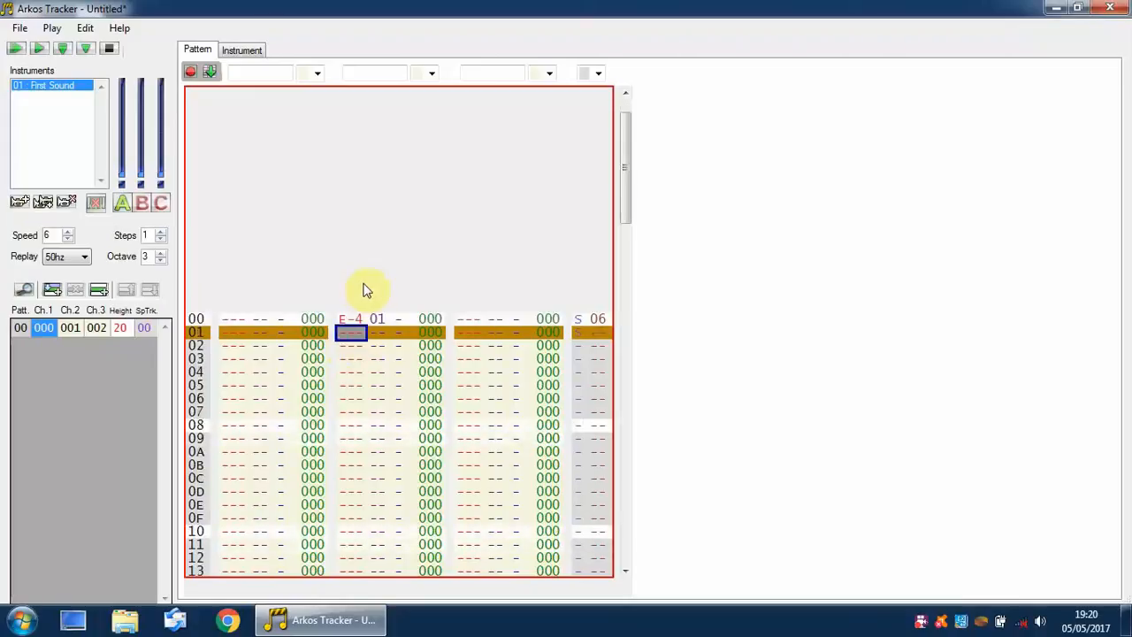
key(Up)
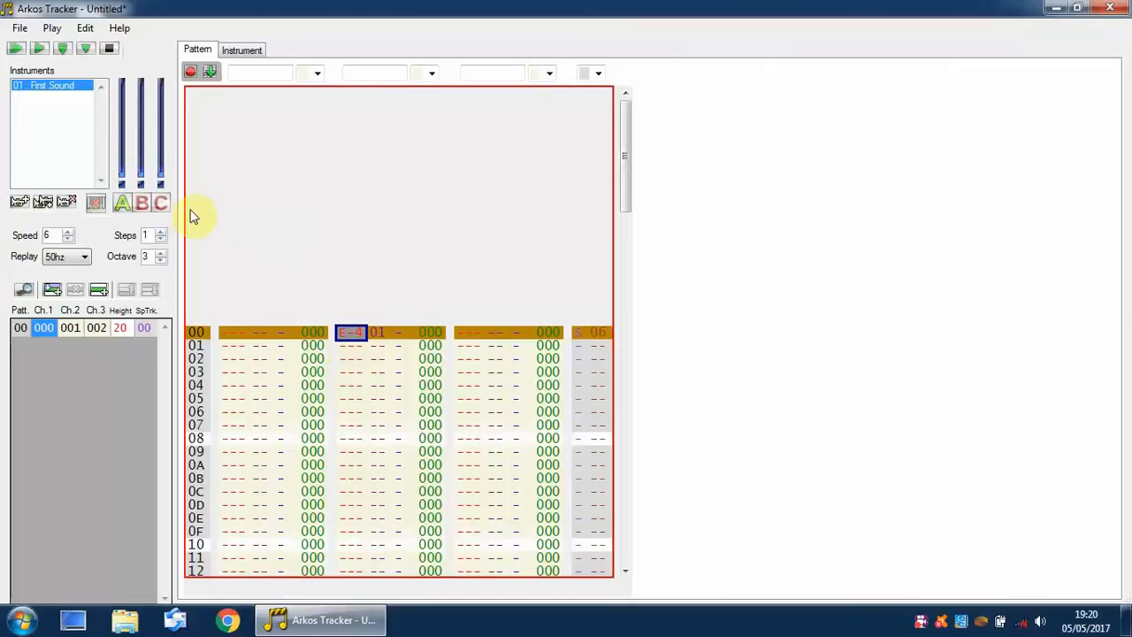
Unmute channels B and C, and enter F-4, G-4 and B-4 with instrument 01 on lines 00, 02 and 04 of channel 2
click(160, 203)
click(142, 203)
key(r)
key(Down)
key(t)
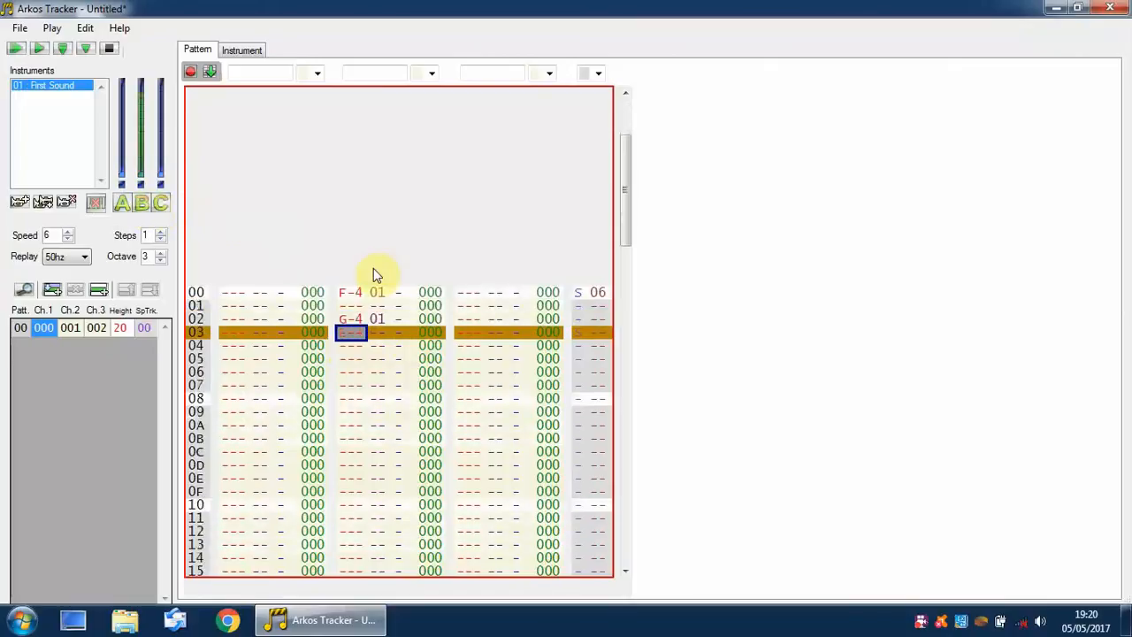
key(Down)
key(u)
Repeat the F-4, G-4, B-4 sequence in channel 2 on every second line from 06 to 1C
key(Down)
key(r)
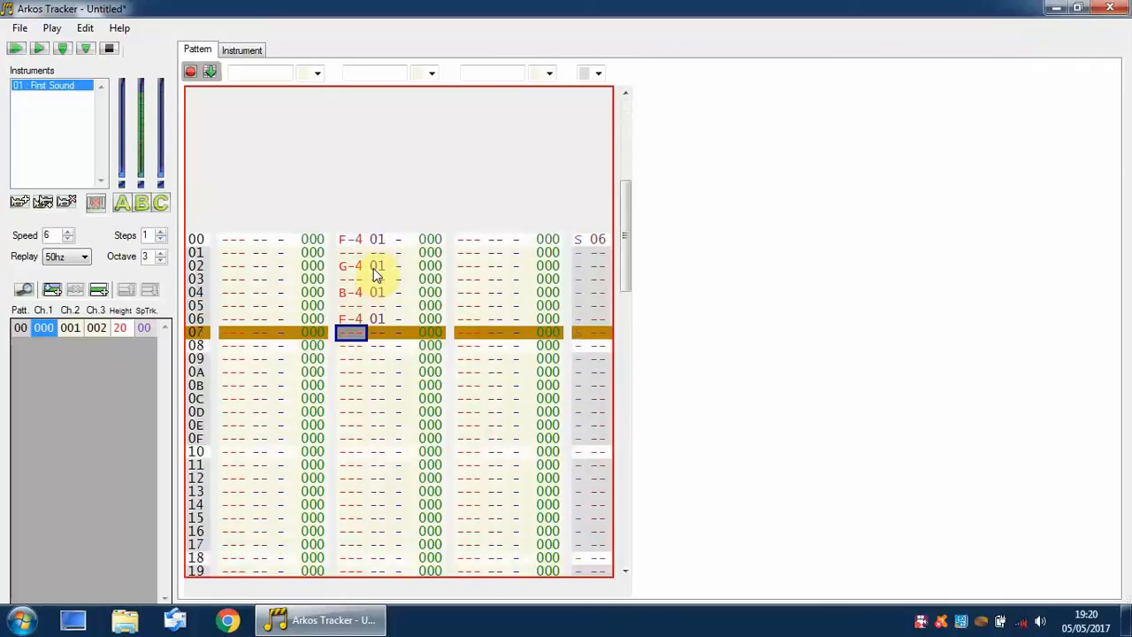
key(Down)
key(y)
key(Up)
key(t)
key(Down)
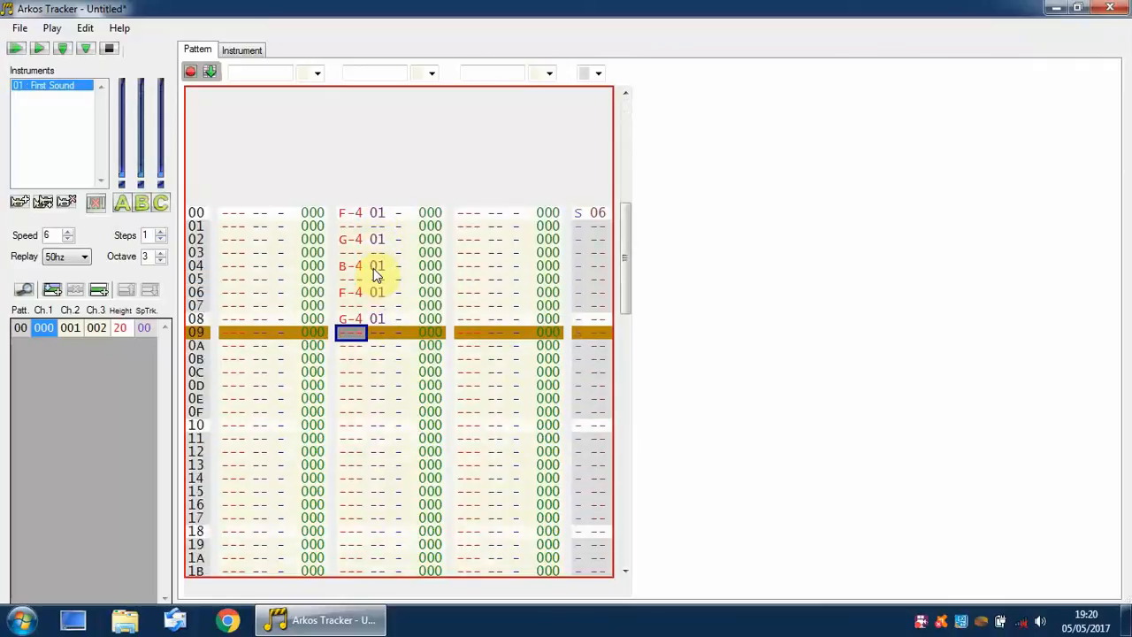
key(u)
key(Down)
key(r)
key(Down)
key(t)
key(Down)
key(u)
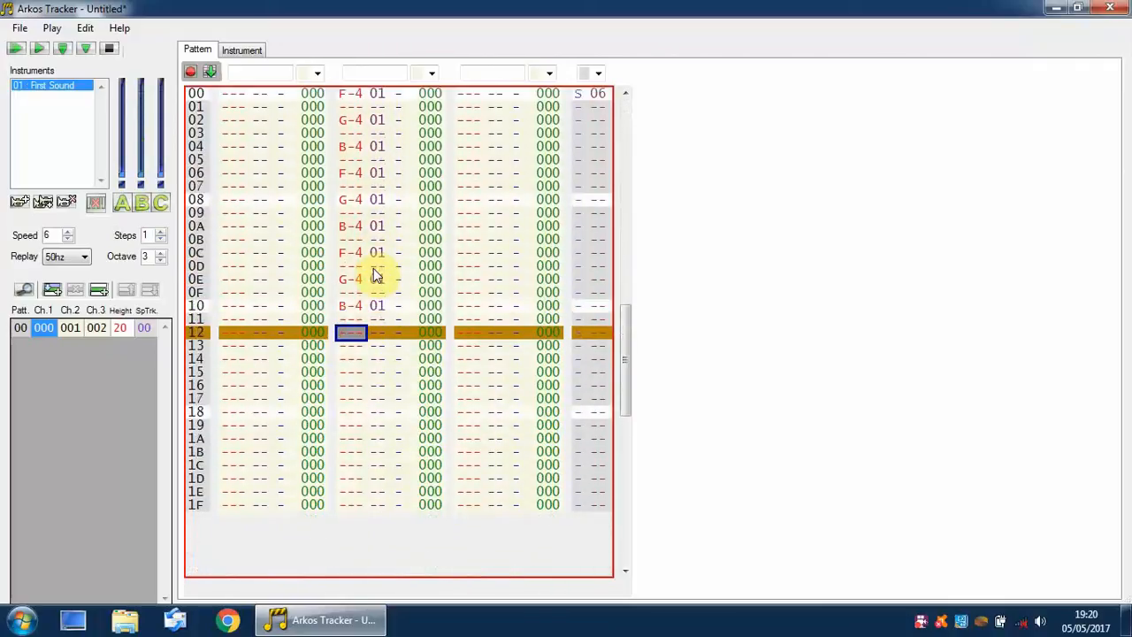
key(Down)
key(r)
key(Down)
key(t)
key(Down)
key(u)
key(Down)
key(r)
key(Down)
key(t)
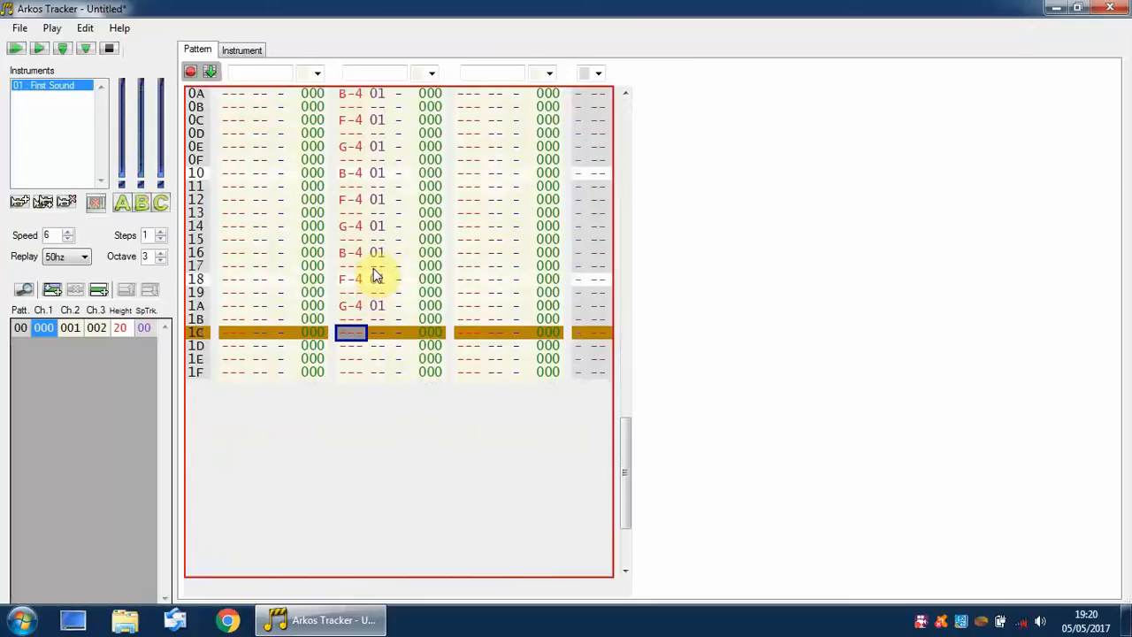
key(Down)
key(u)
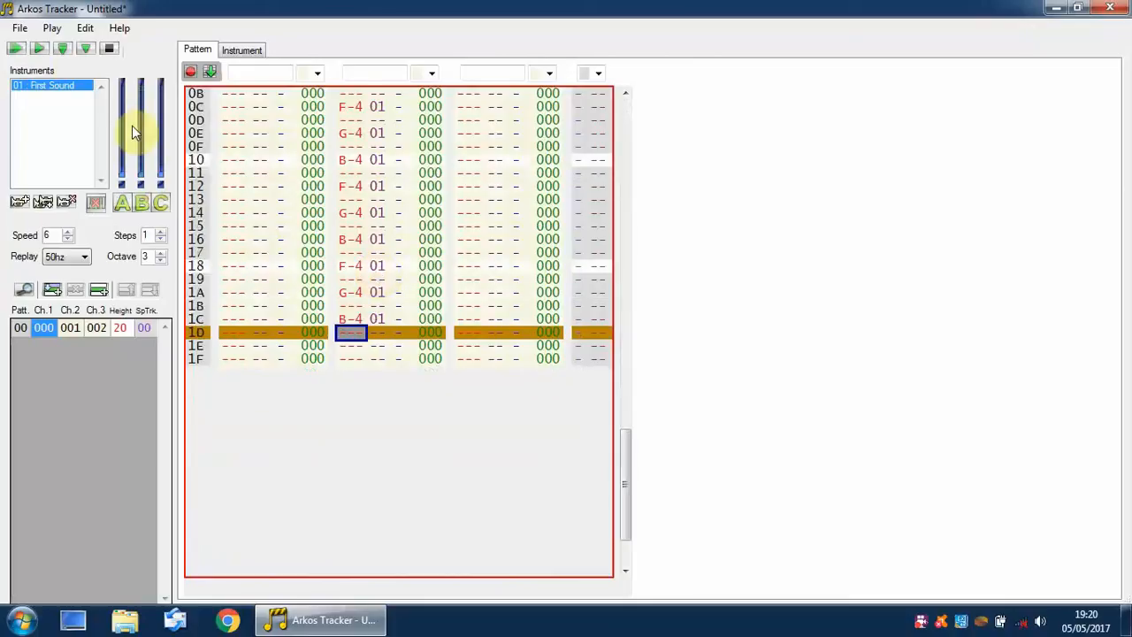
Play the song from the start to hear the channel 2 melody, and stop playback
click(16, 50)
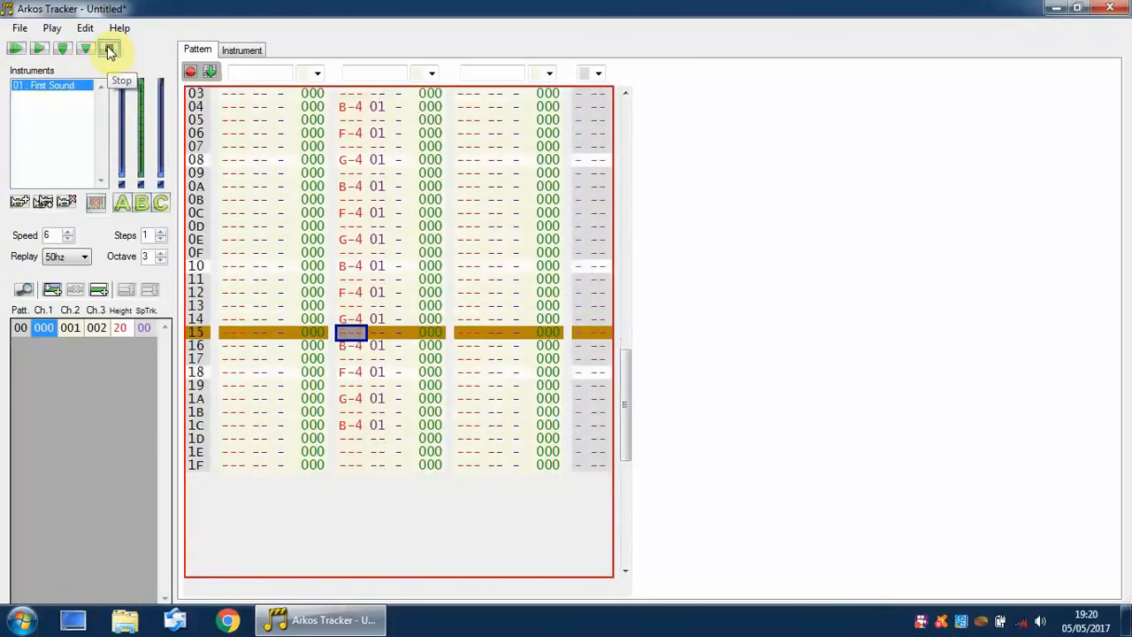
click(110, 49)
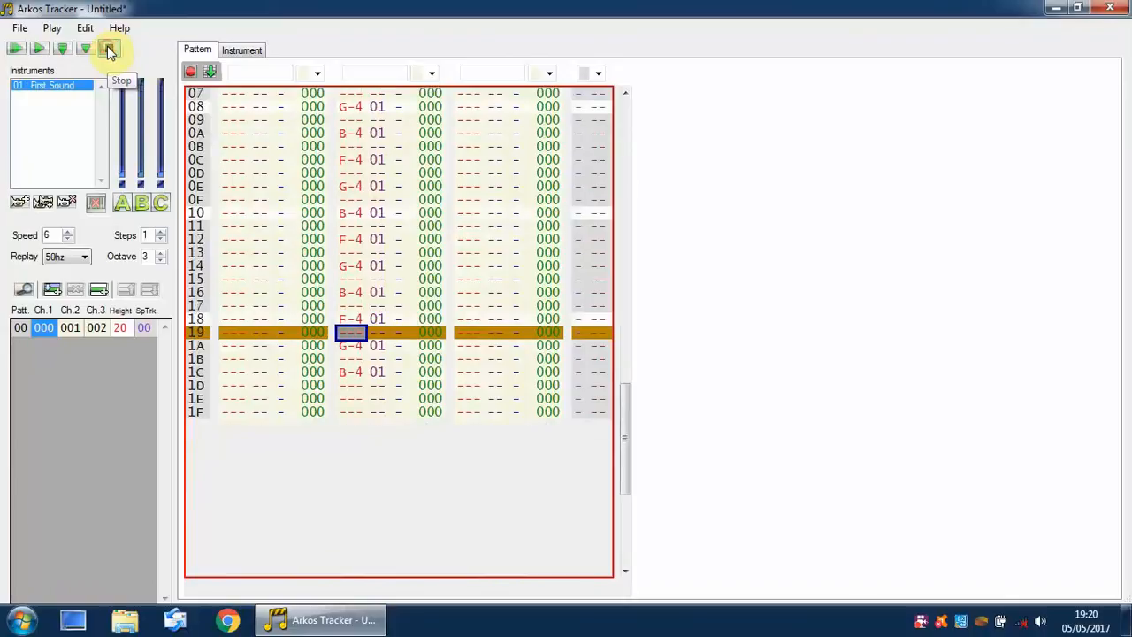
click(71, 328)
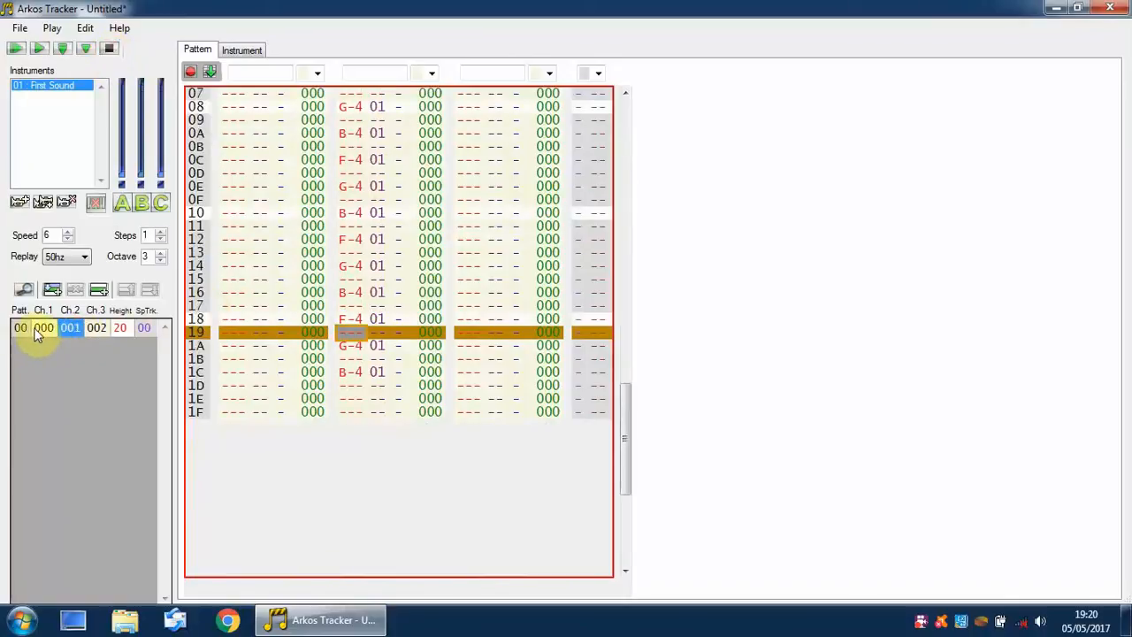
click(40, 330)
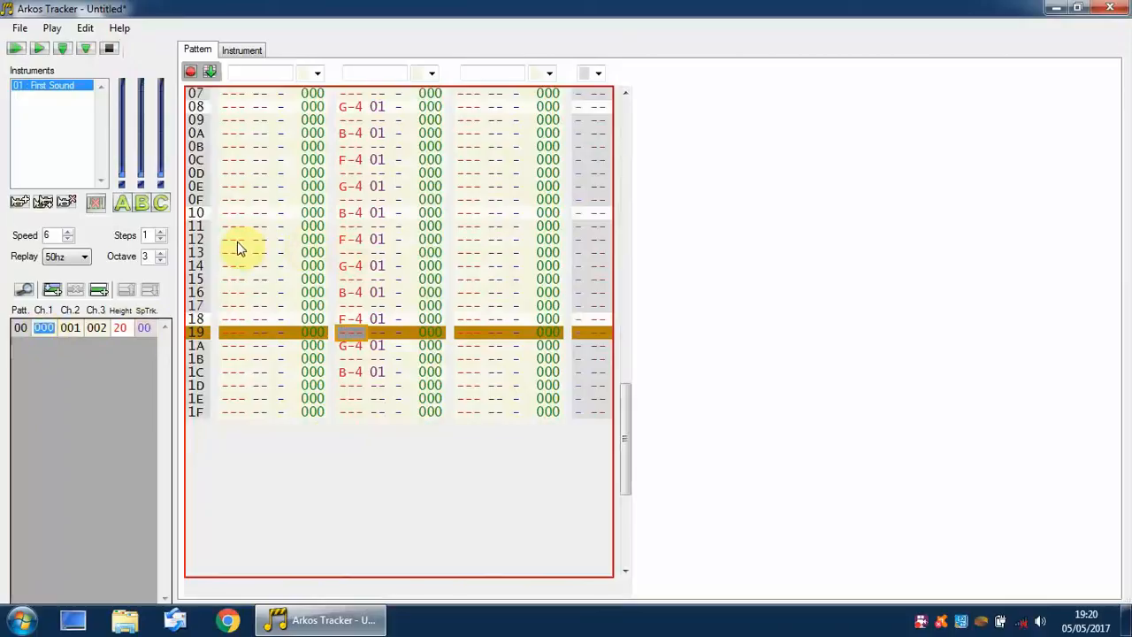
click(94, 329)
click(493, 243)
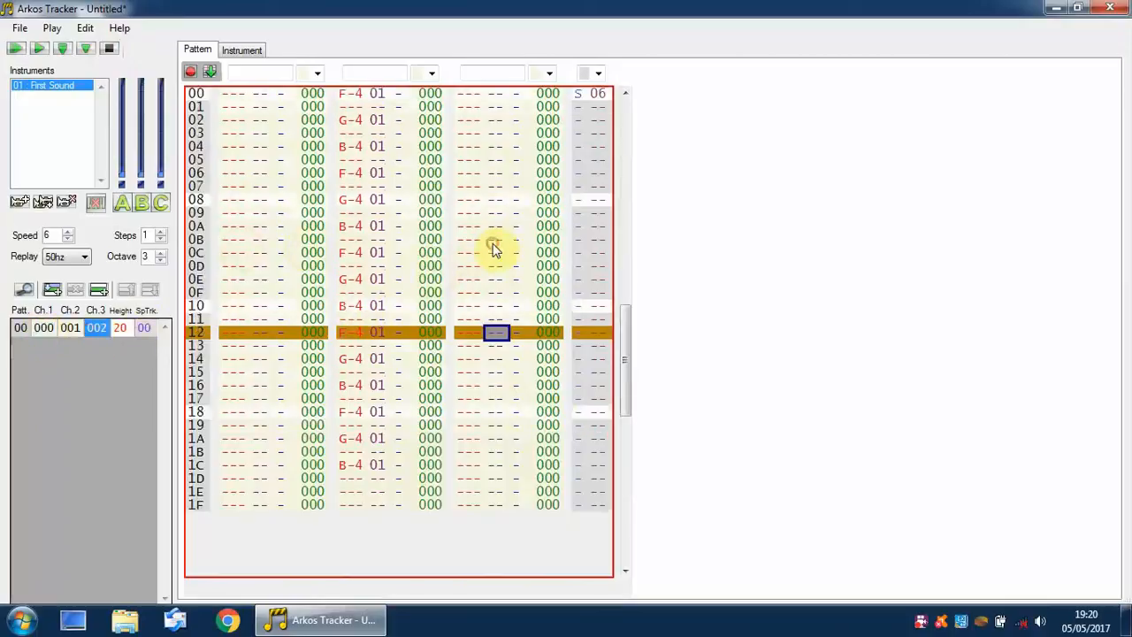
click(354, 292)
click(468, 137)
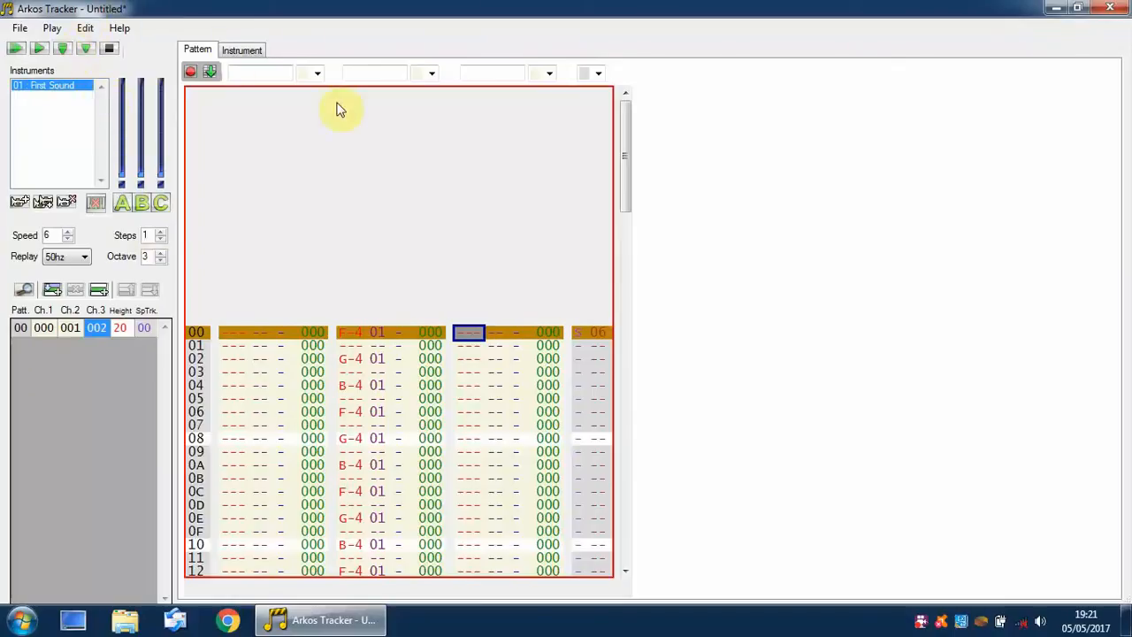
click(84, 28)
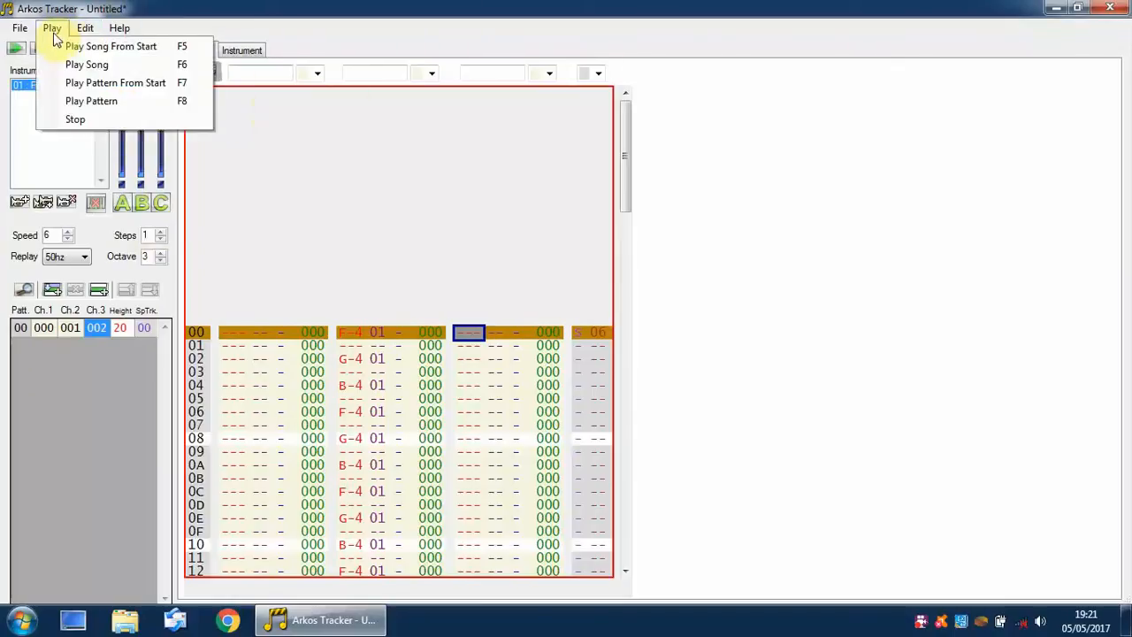
mouse_move(26, 37)
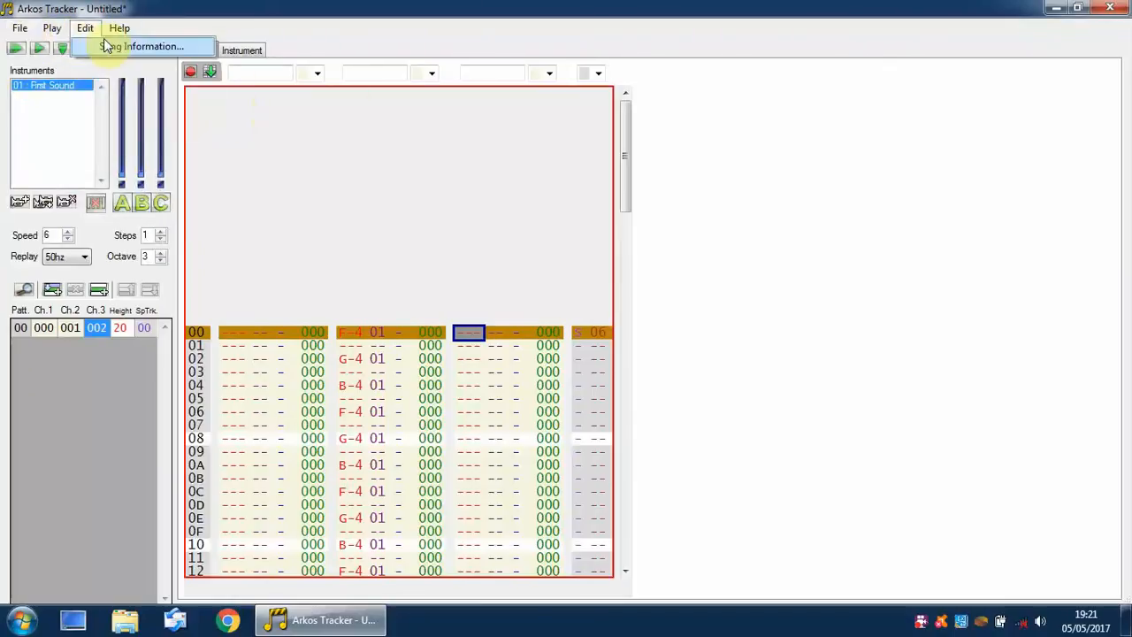
mouse_move(117, 27)
click(310, 153)
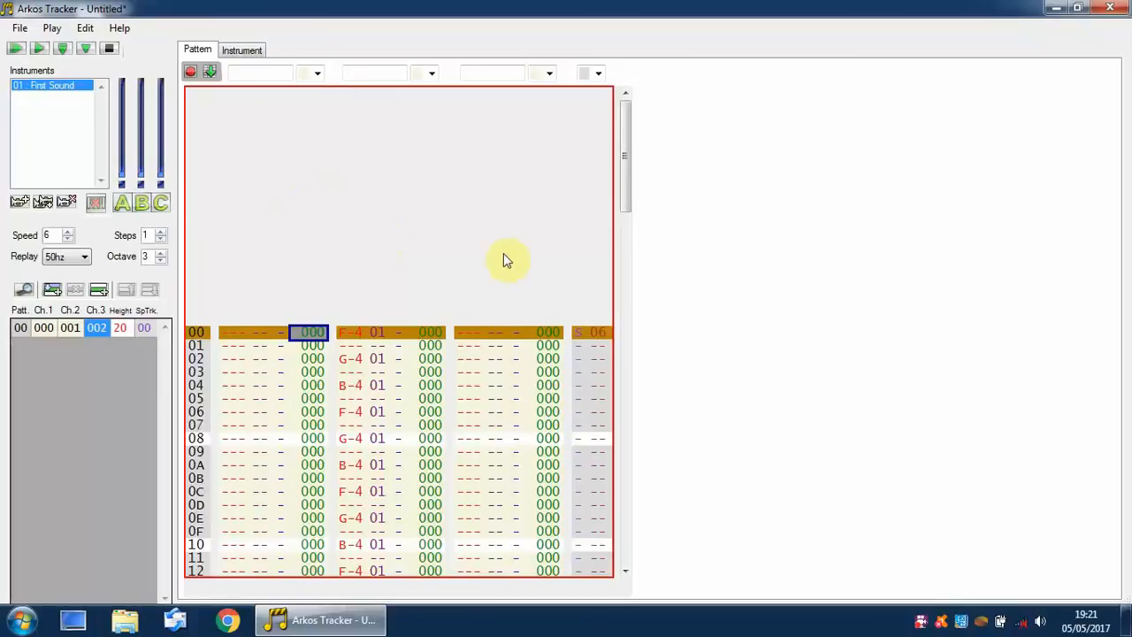
click(19, 28)
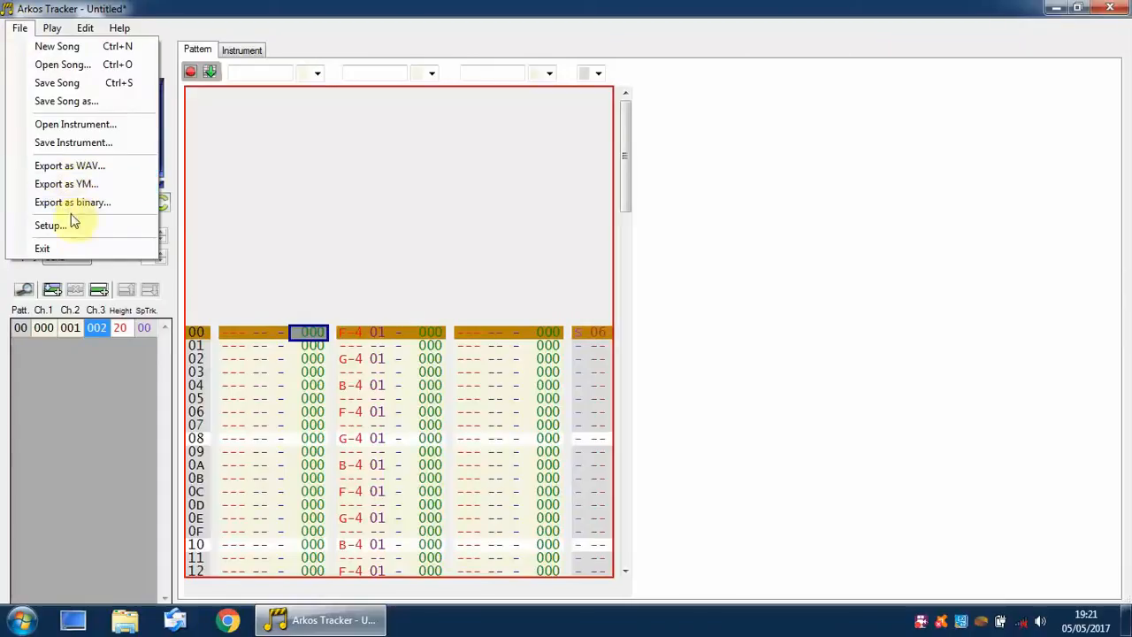
mouse_move(55, 29)
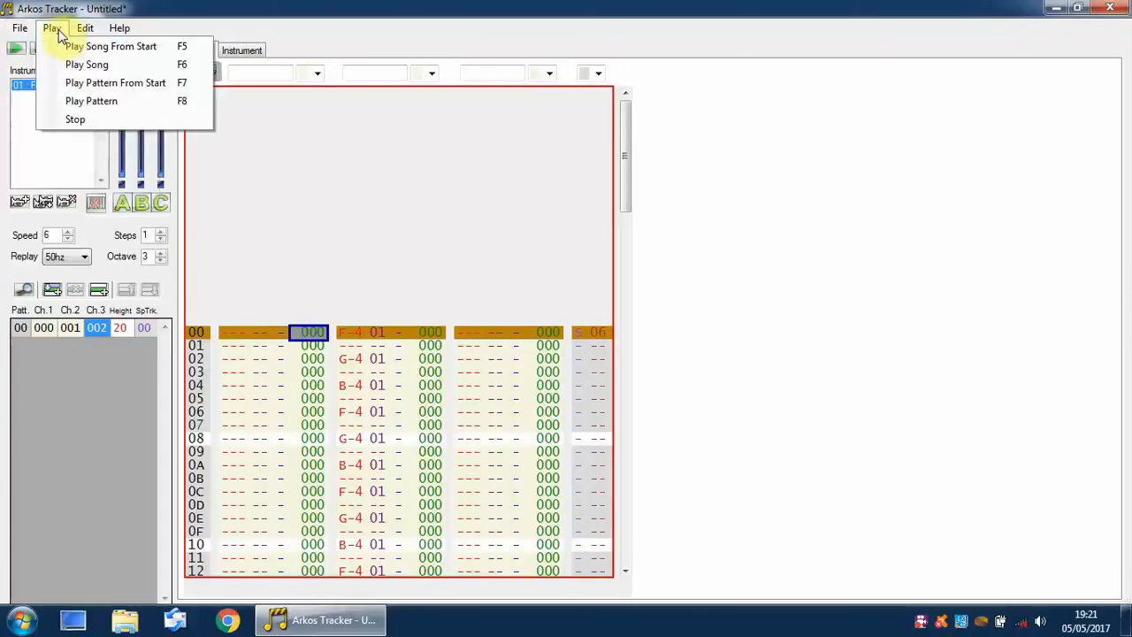
mouse_move(116, 31)
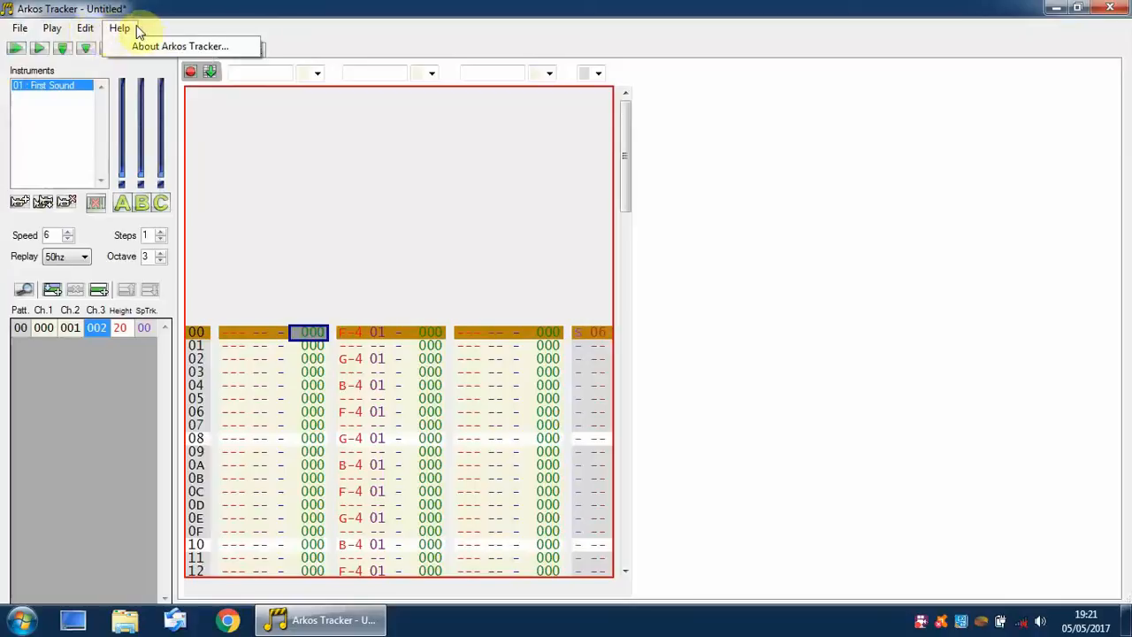
Close Arkos Tracker with the untitled song and answer the closing dialog
click(173, 15)
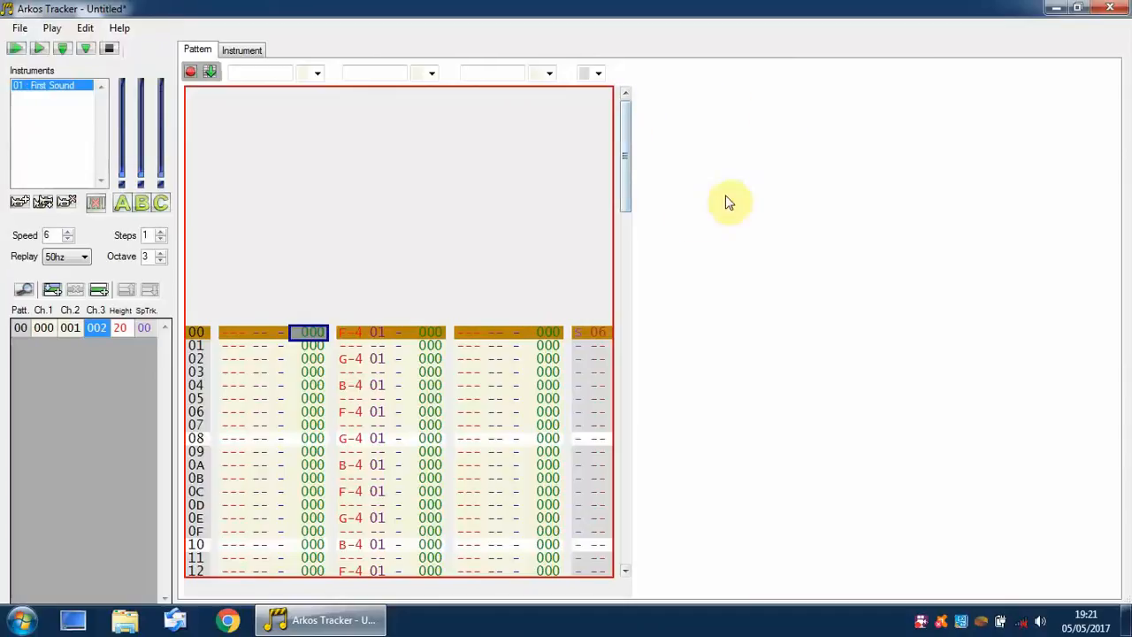
click(1115, 9)
click(576, 359)
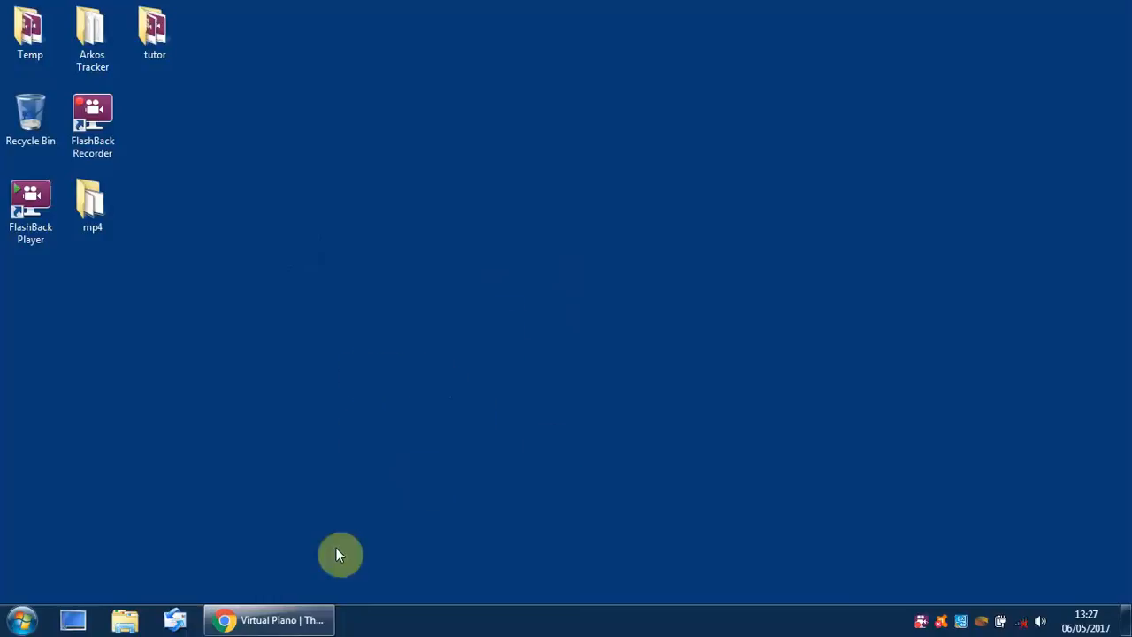
Switch to the Virtual Piano page in Chrome, play several white keys including F and A, and minimize the browser
click(299, 620)
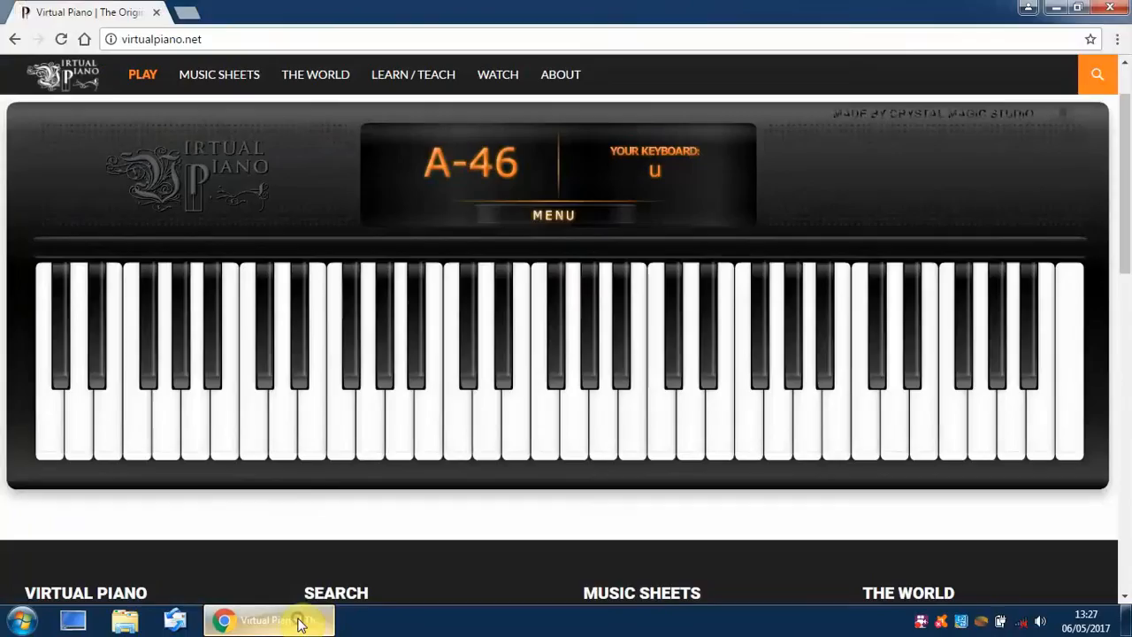
click(486, 416)
click(539, 429)
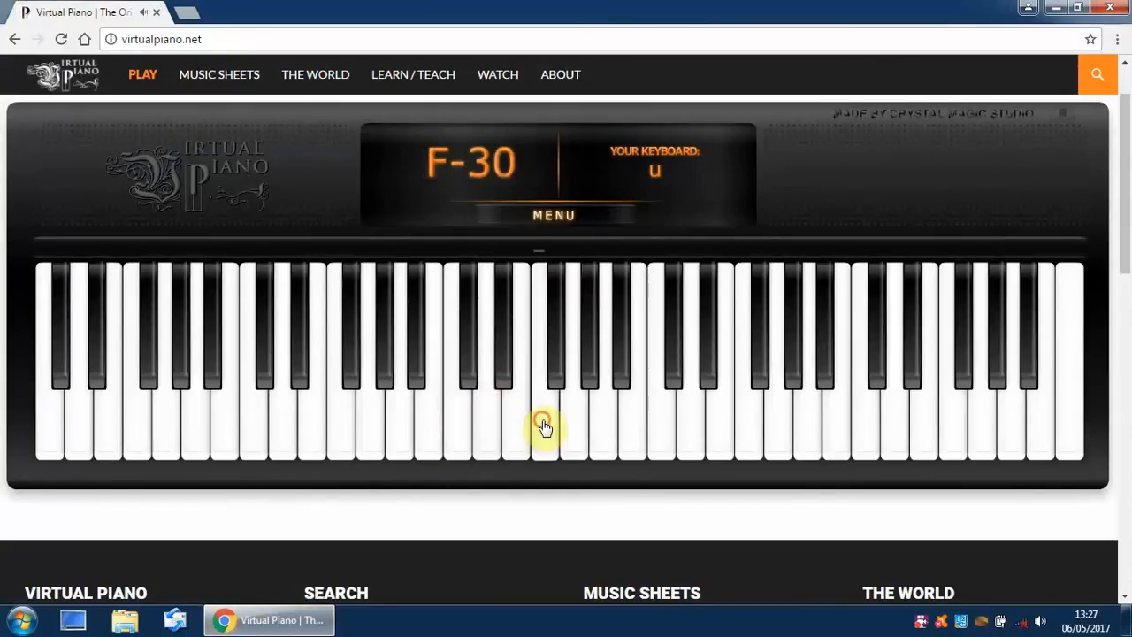
click(600, 429)
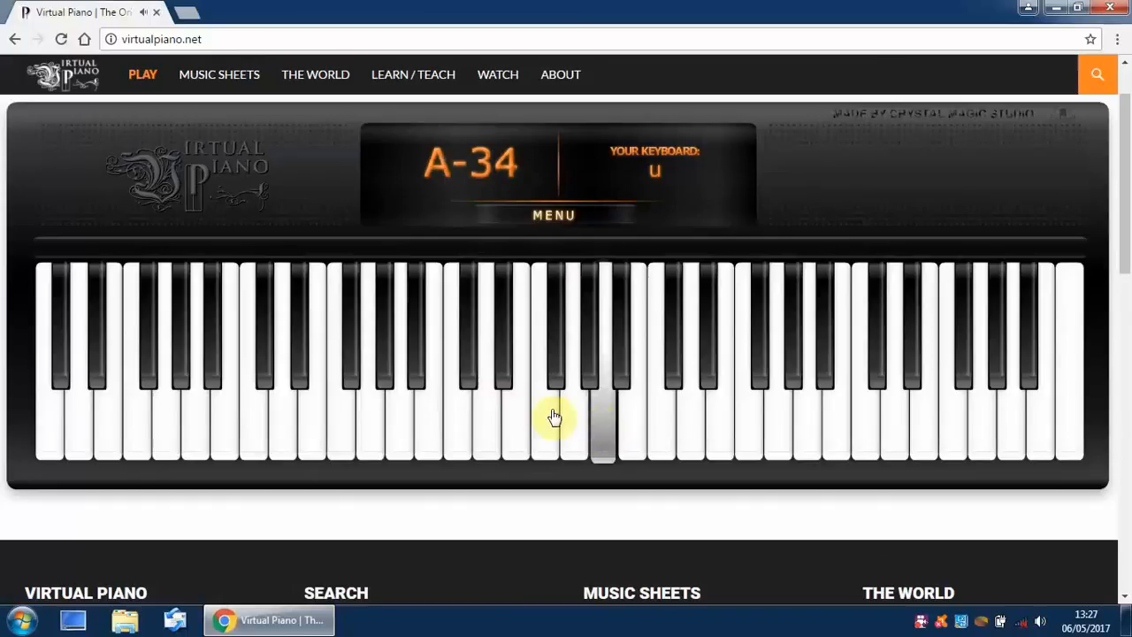
click(488, 416)
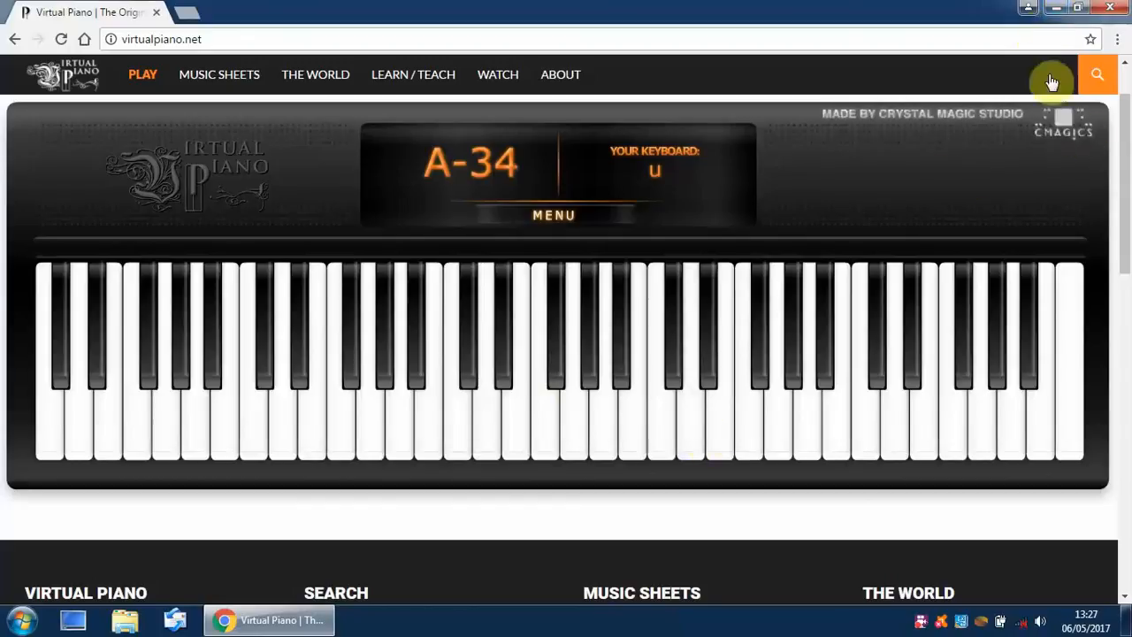
click(1055, 11)
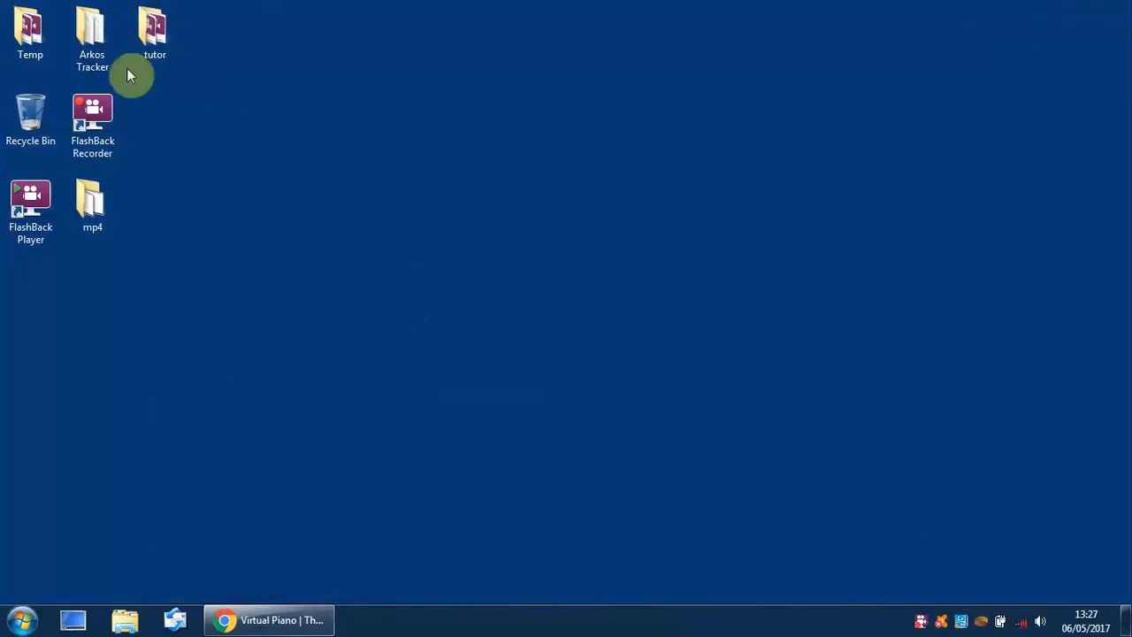
Launch ArkosTracker.exe from the desktop's Arkos Tracker folder and bring the tracker up in a maximized window, closing the folder
double_click(91, 37)
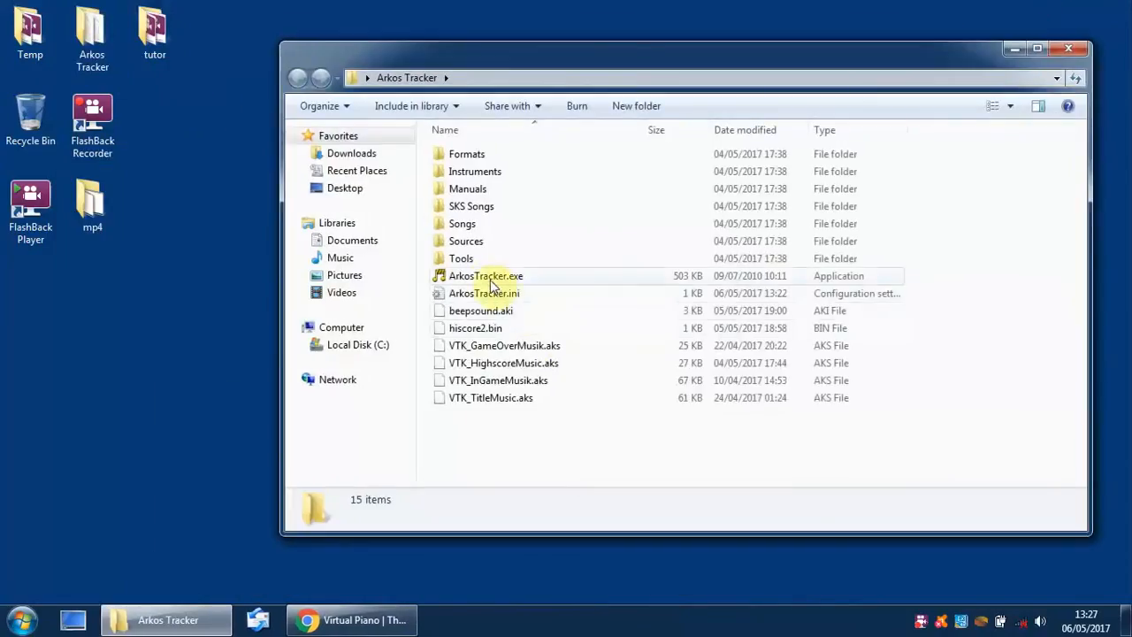
double_click(487, 276)
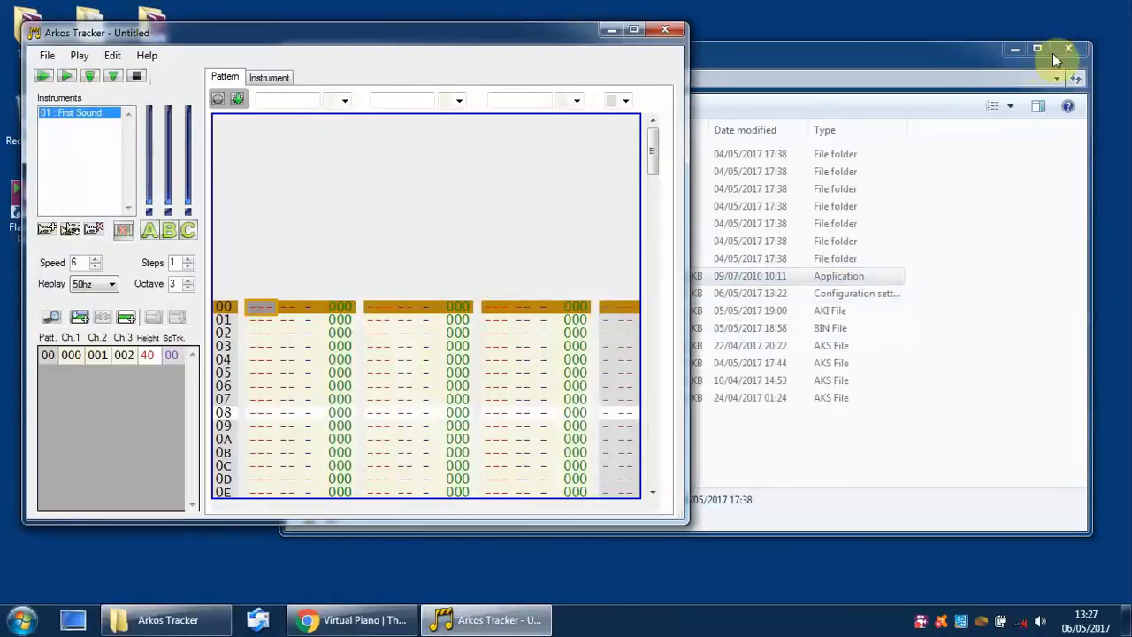
click(1060, 51)
click(633, 32)
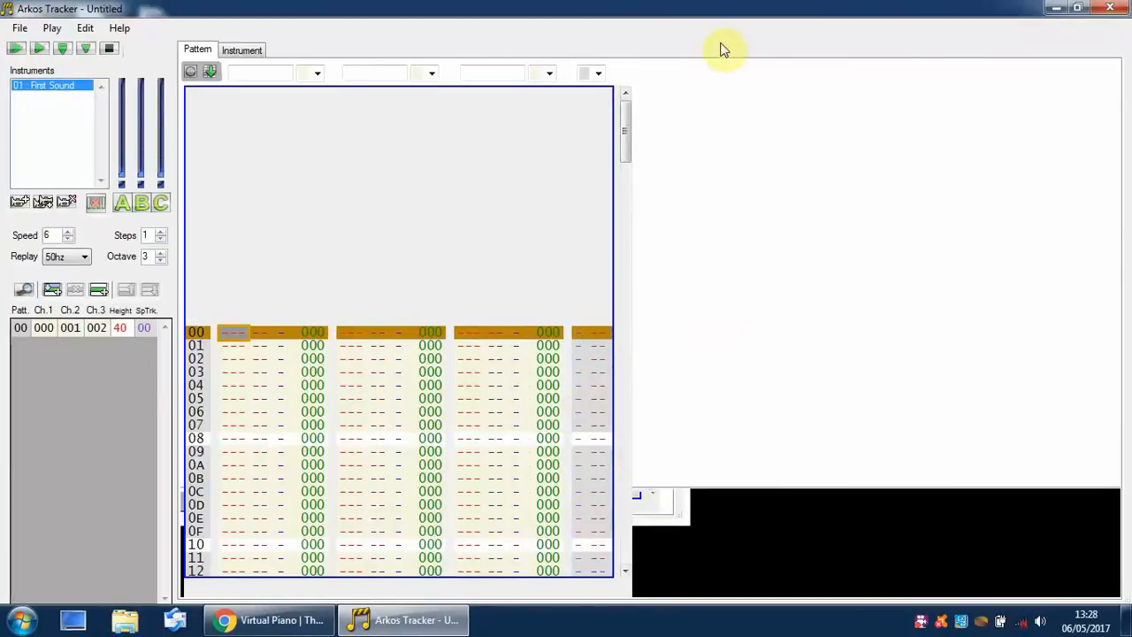
click(1052, 11)
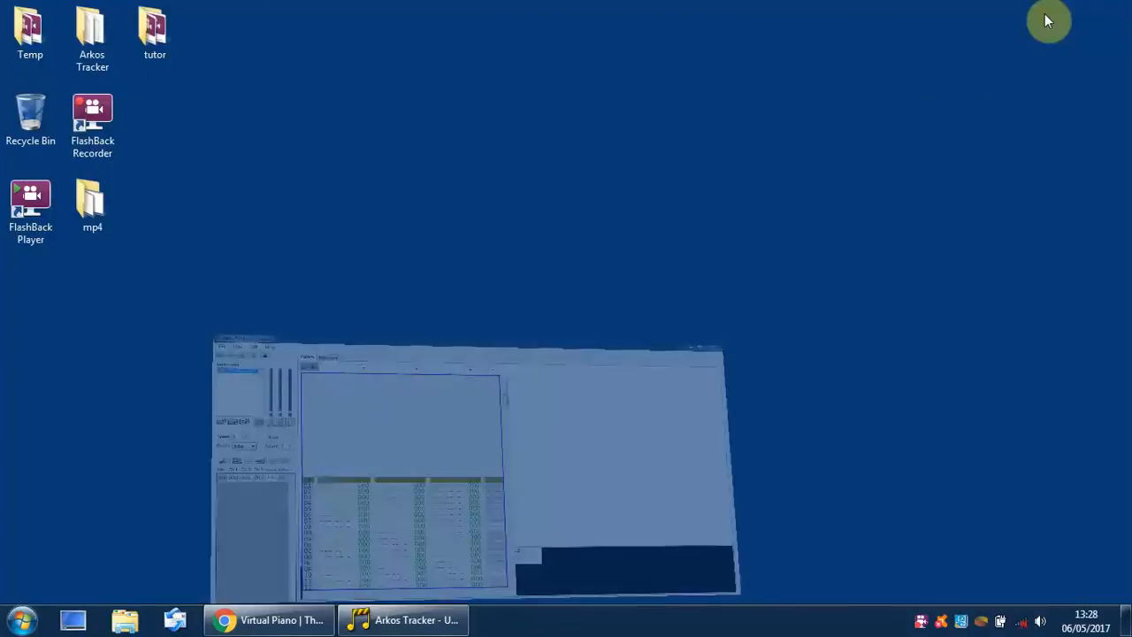
click(415, 619)
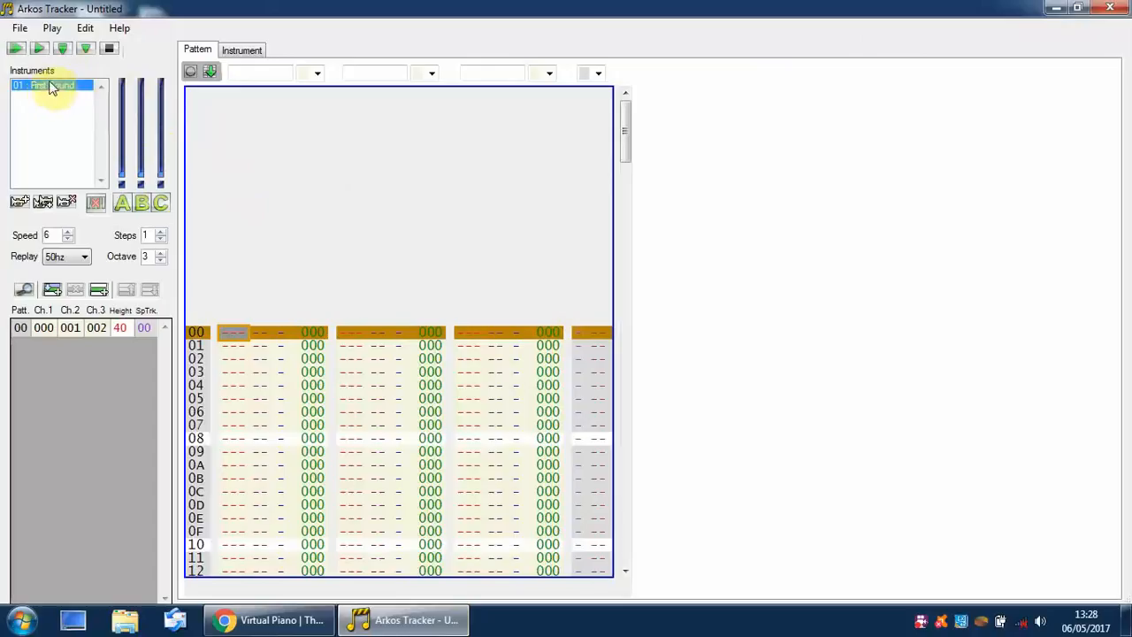
Open the First Sound instrument for editing and play its test note
click(239, 50)
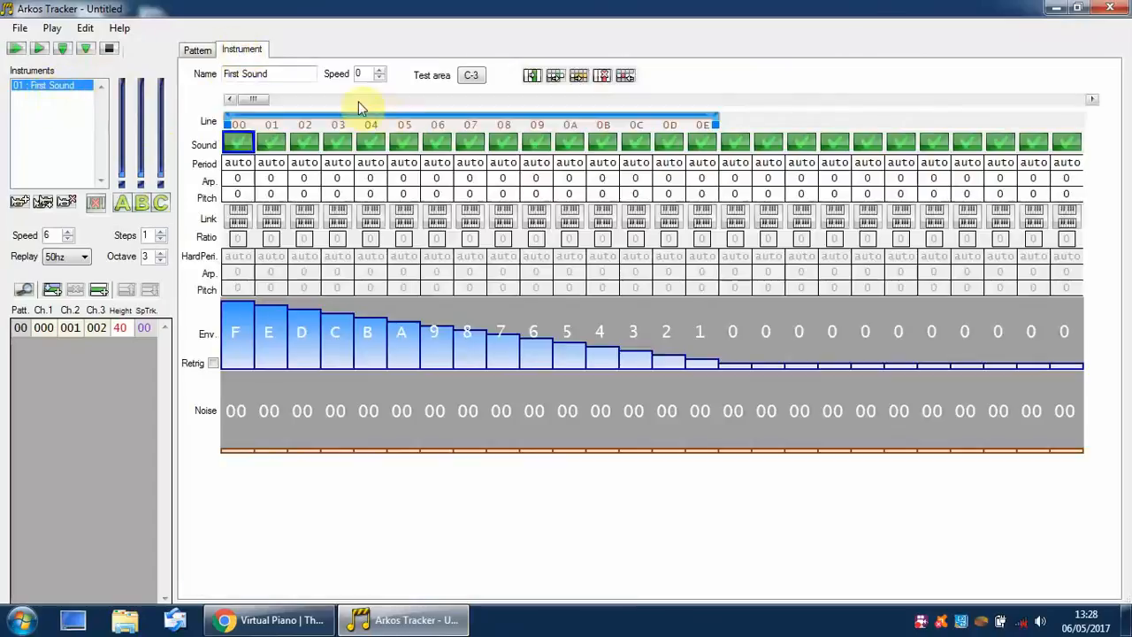
click(474, 77)
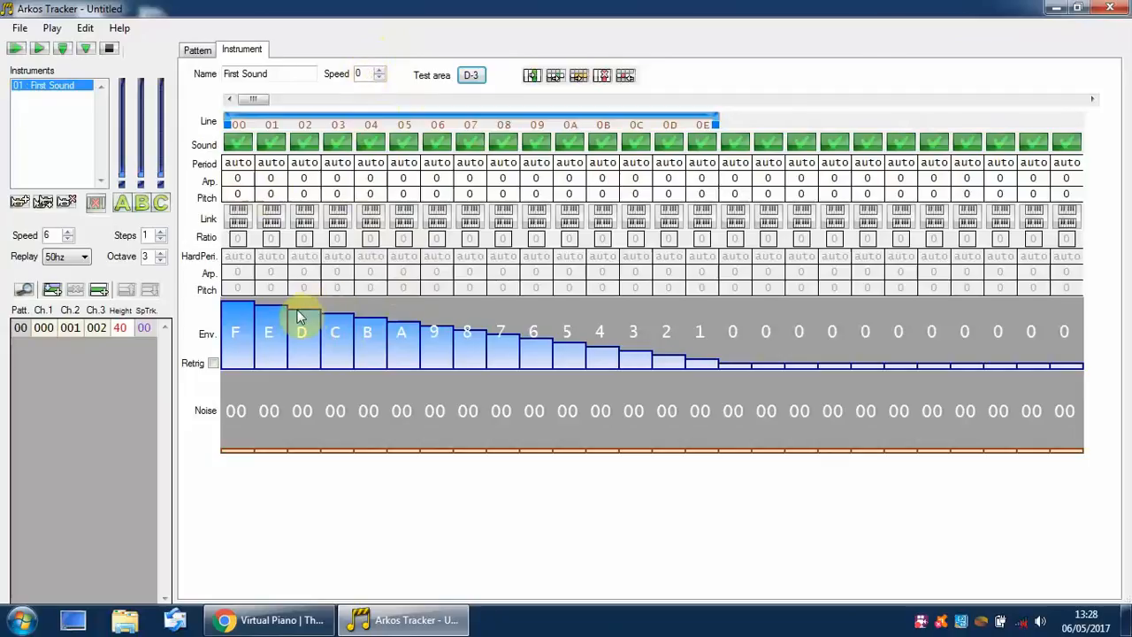
Shape First Sound's volume envelope with F on lines 03, 06, 09 and 0C, 6 on the other lines up to 05, and 7 on the rest through 0E
drag(272, 323, 269, 340)
click(300, 340)
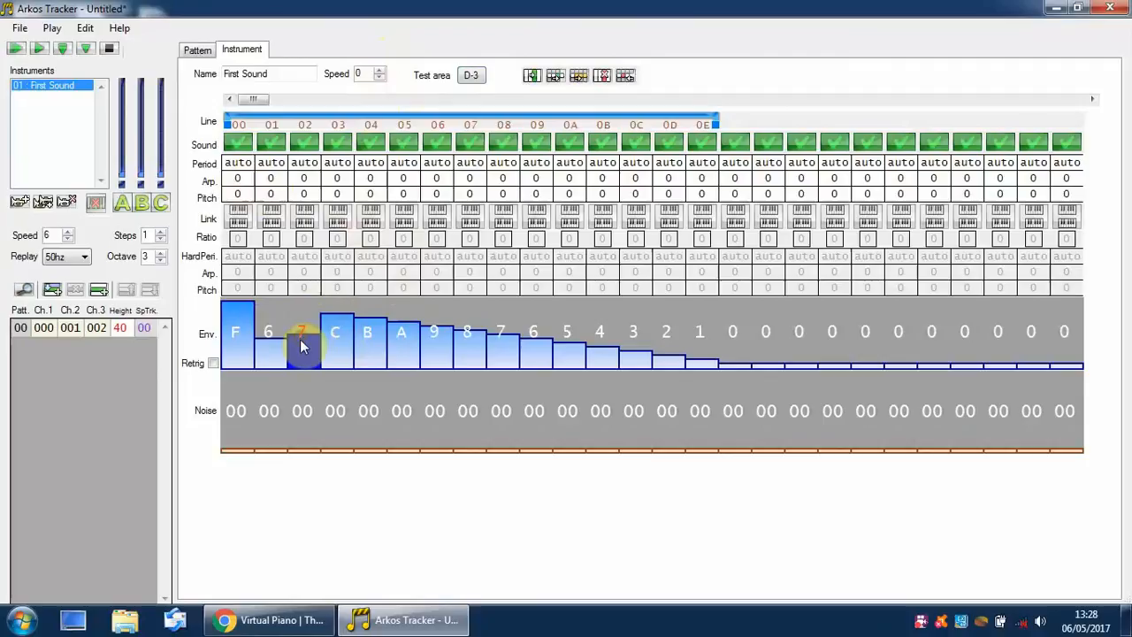
click(342, 309)
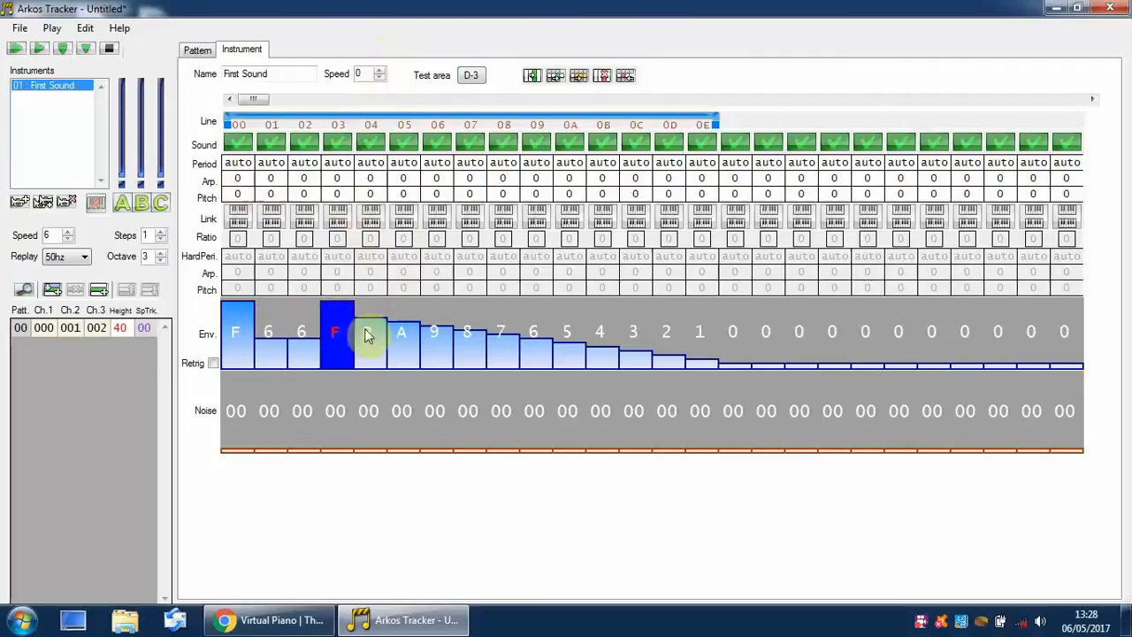
click(370, 343)
click(400, 340)
click(436, 305)
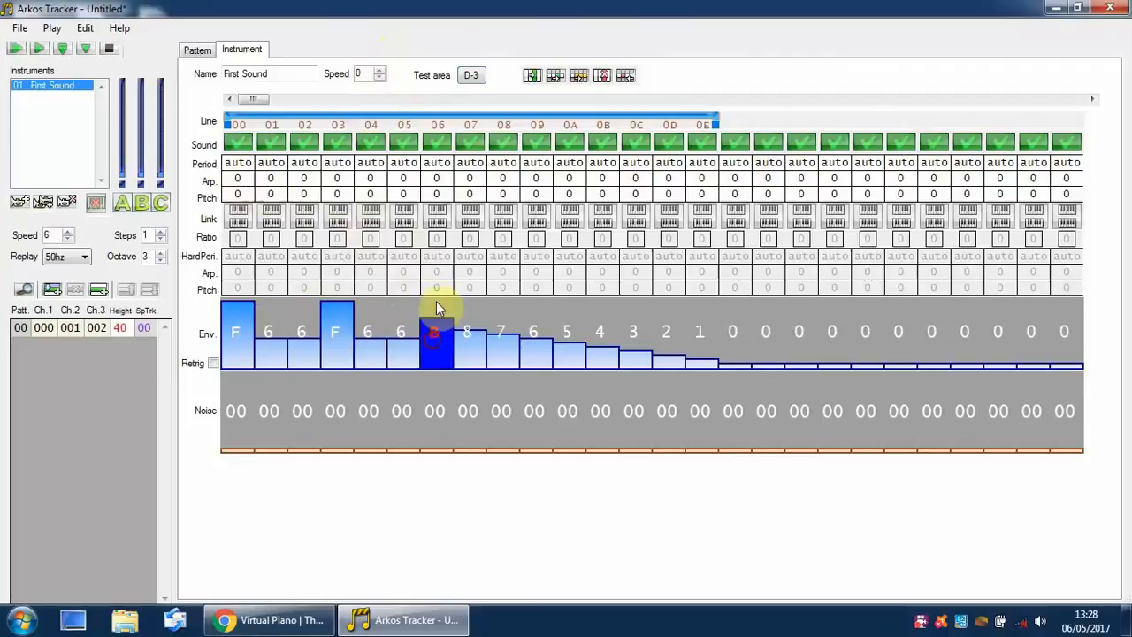
click(468, 337)
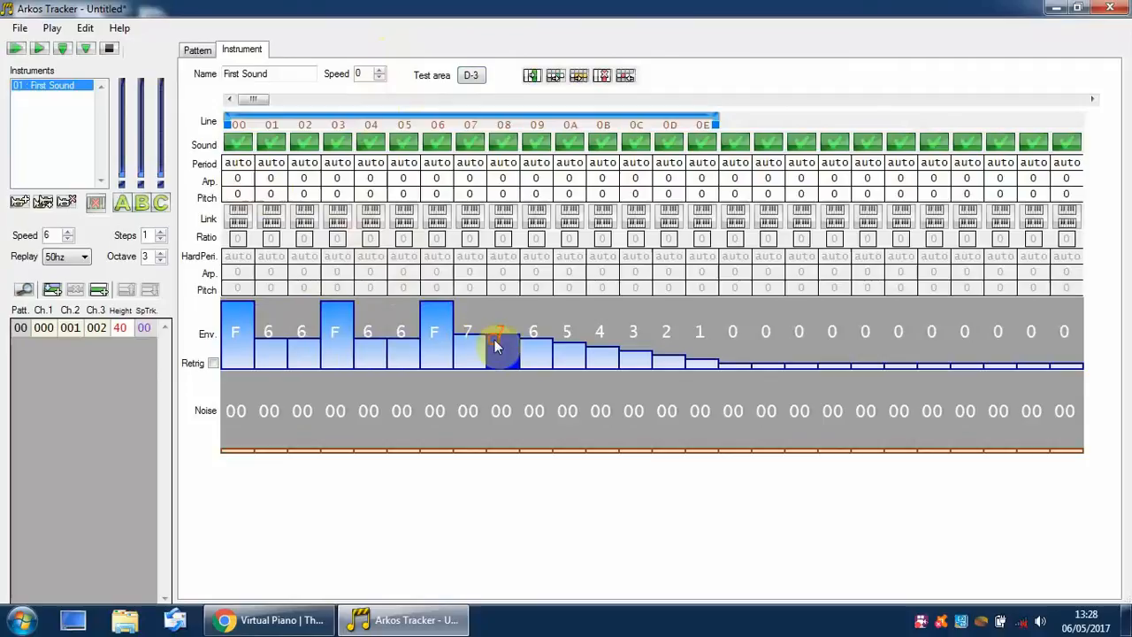
click(501, 340)
click(536, 305)
click(570, 337)
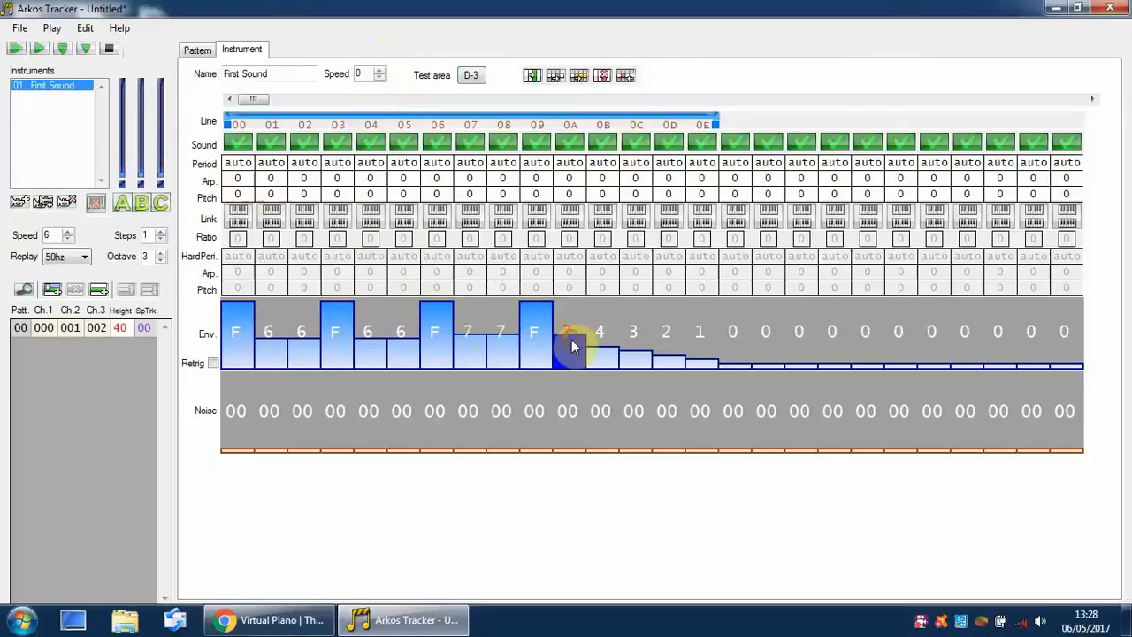
click(592, 340)
click(641, 305)
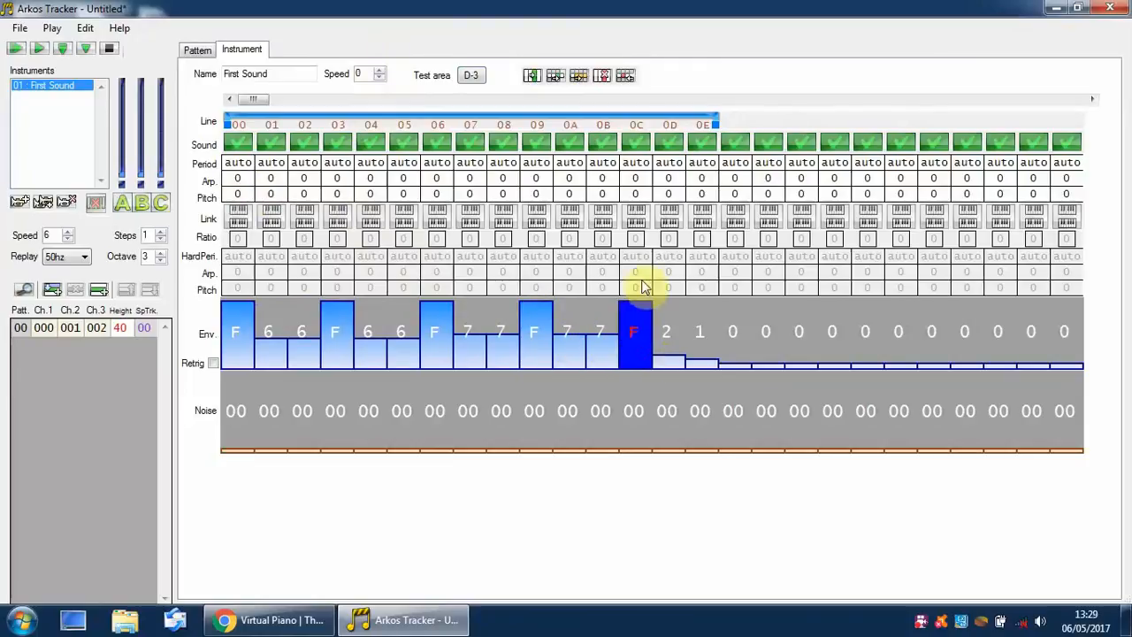
click(662, 339)
click(694, 338)
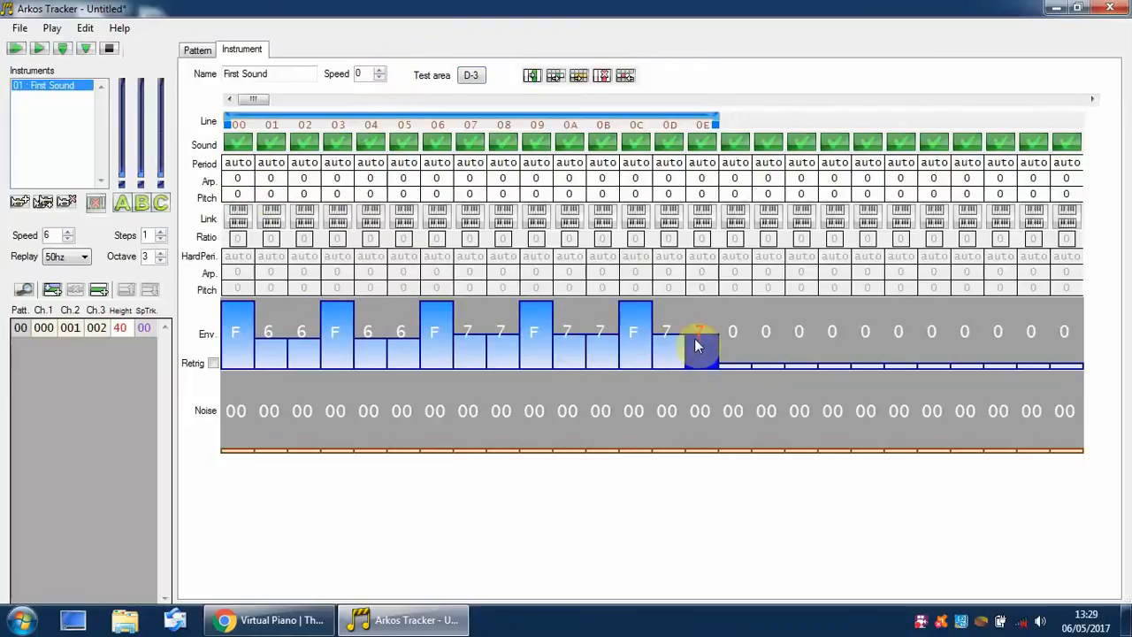
Set First Sound's instrument speed to 6 and play the test note to compare the sound at both speeds
click(472, 77)
click(472, 77)
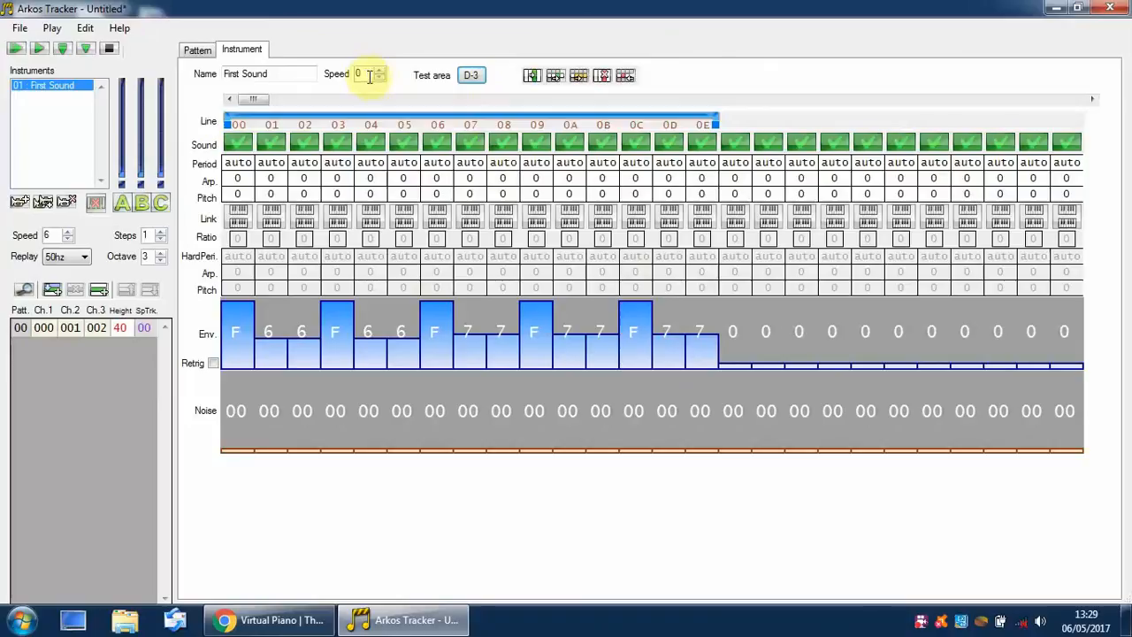
drag(370, 77, 351, 74)
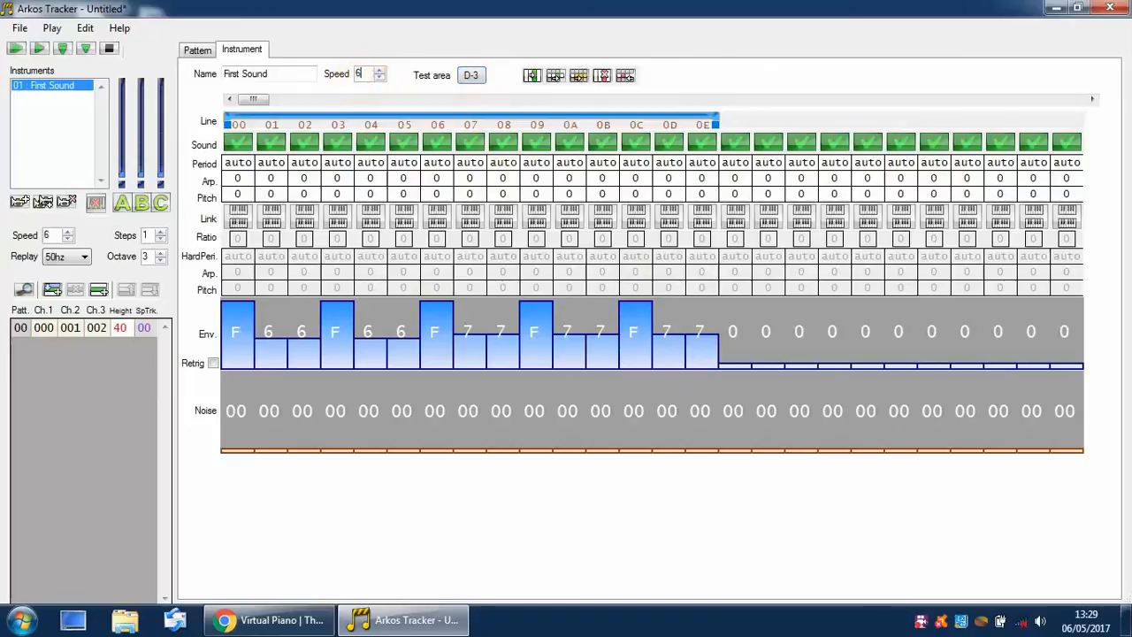
text(7)
click(471, 76)
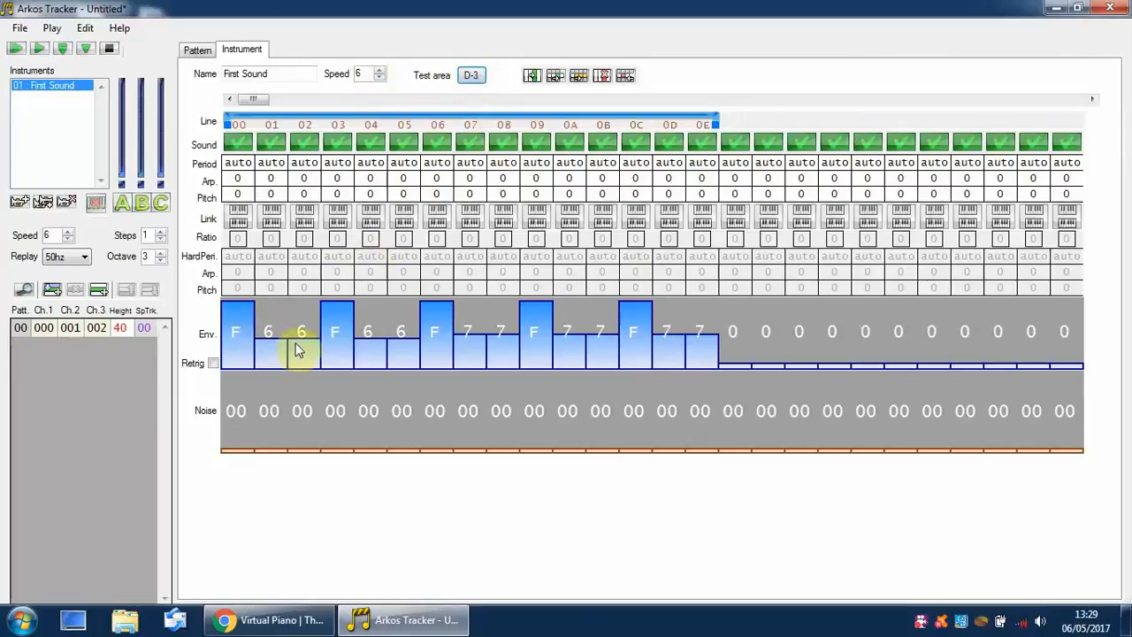
click(471, 75)
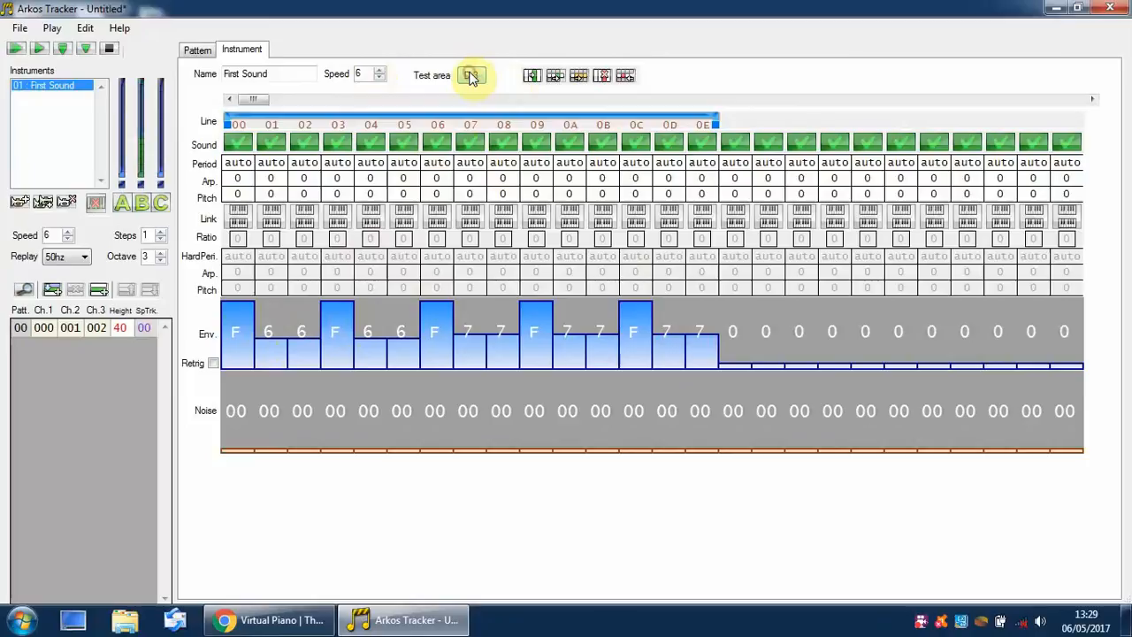
Set First Sound's envelope to F on lines 02, 04, 08 and 0A, 7 on line 03 and 8 on line 09
click(300, 329)
click(334, 336)
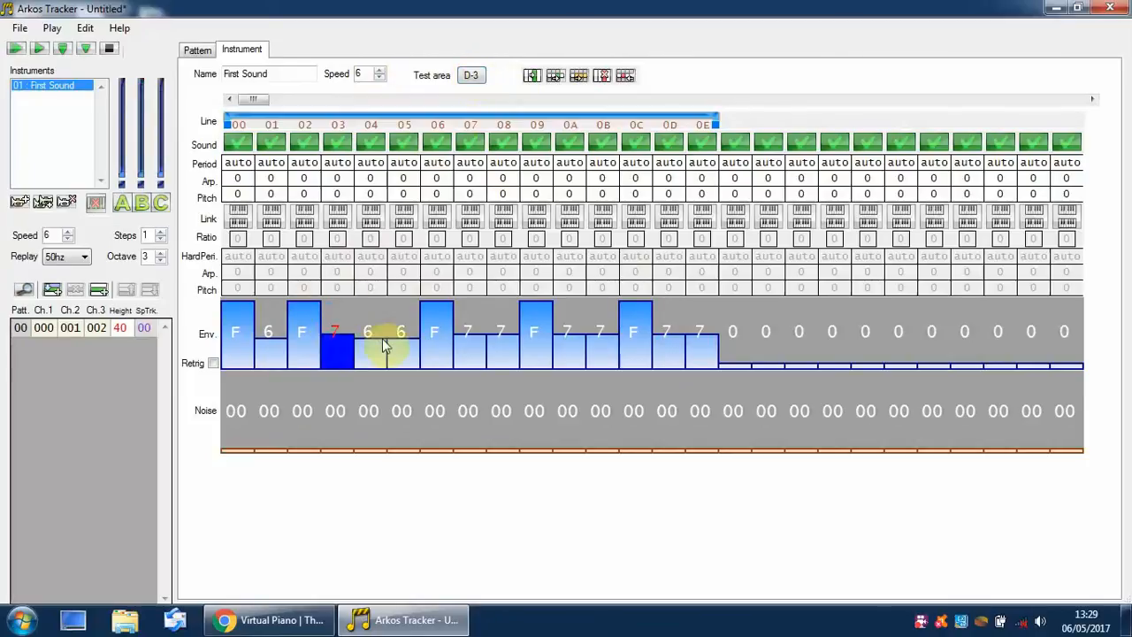
click(371, 305)
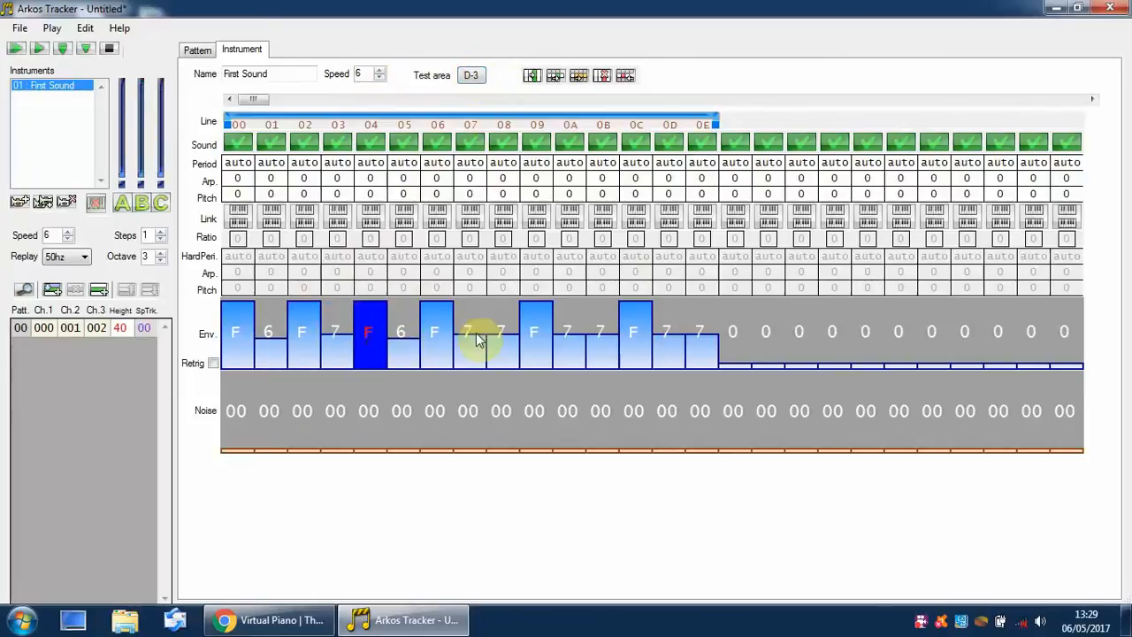
click(502, 302)
click(534, 334)
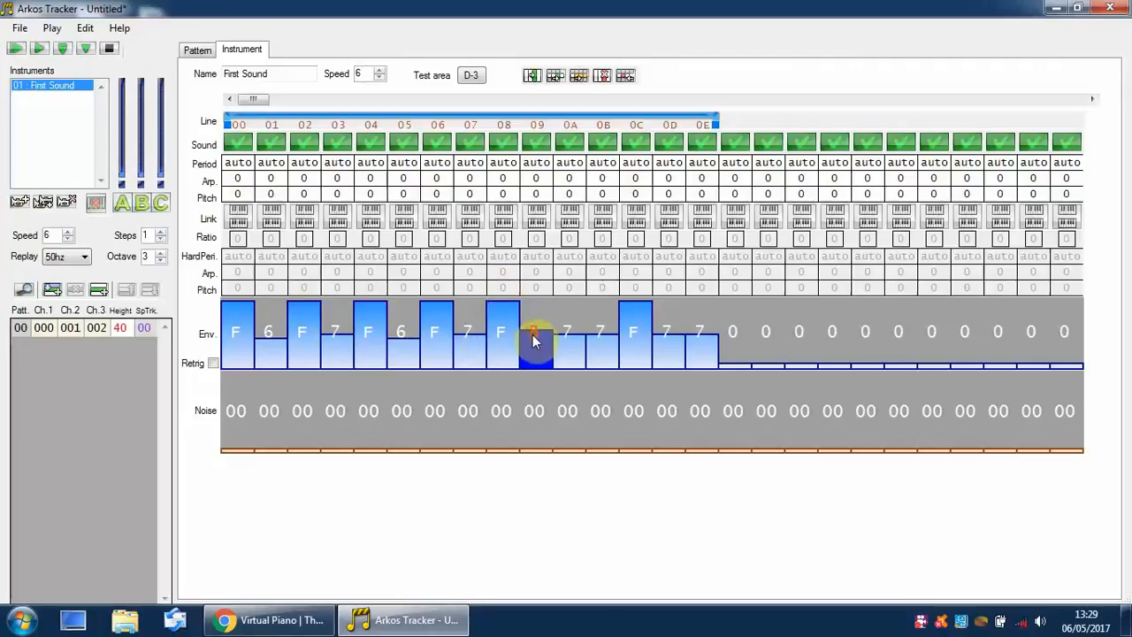
click(571, 305)
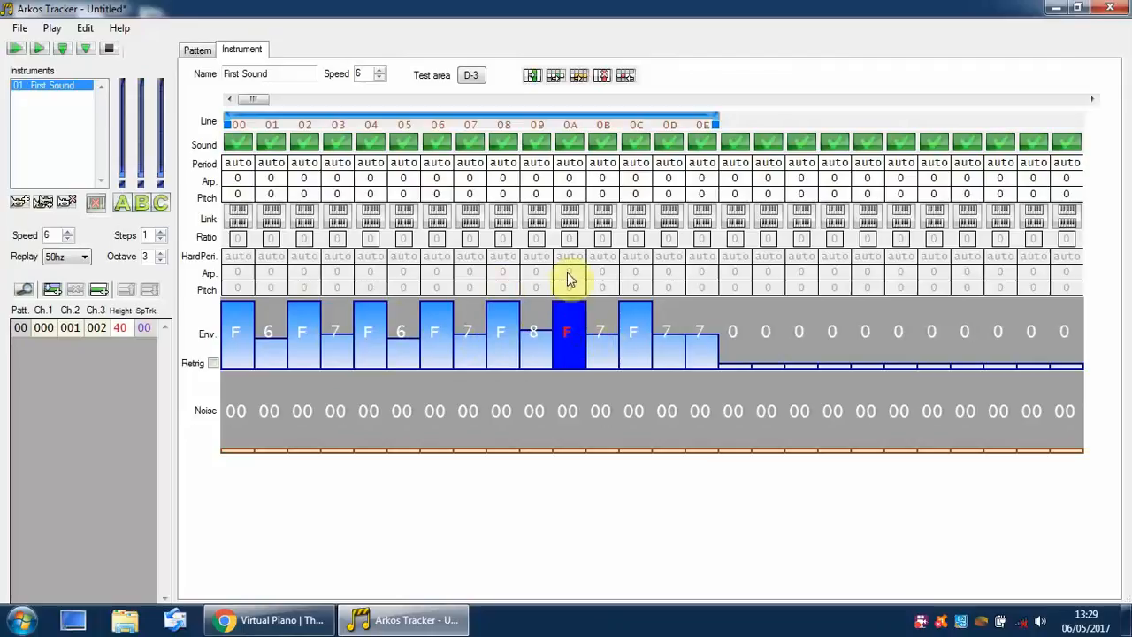
Raise First Sound's instrument speed to F and play the test note
click(473, 76)
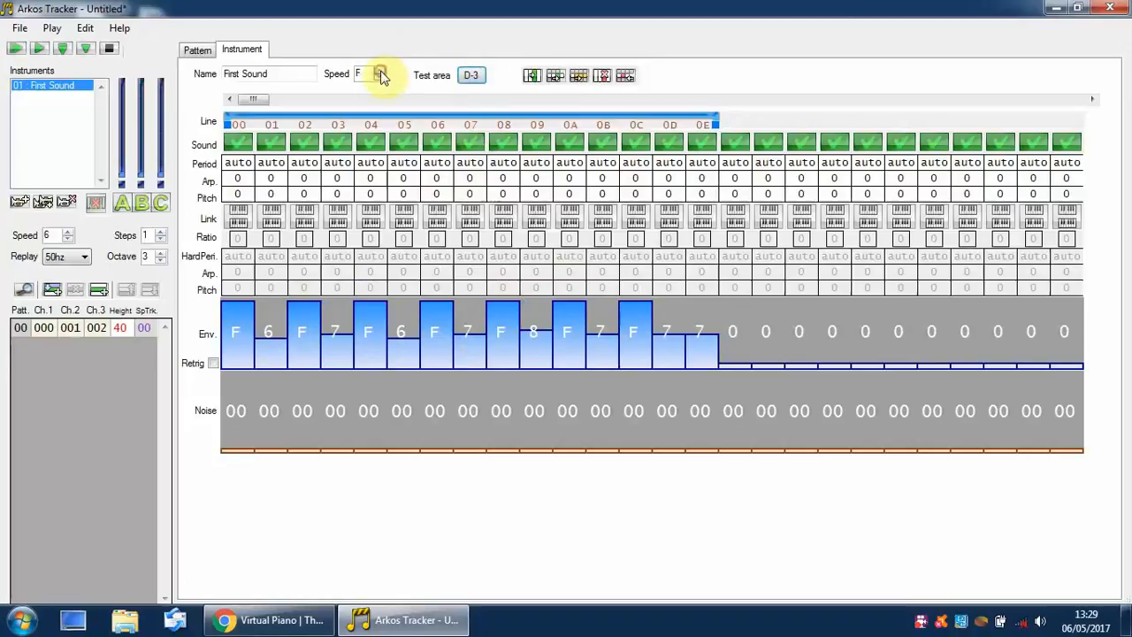
click(471, 75)
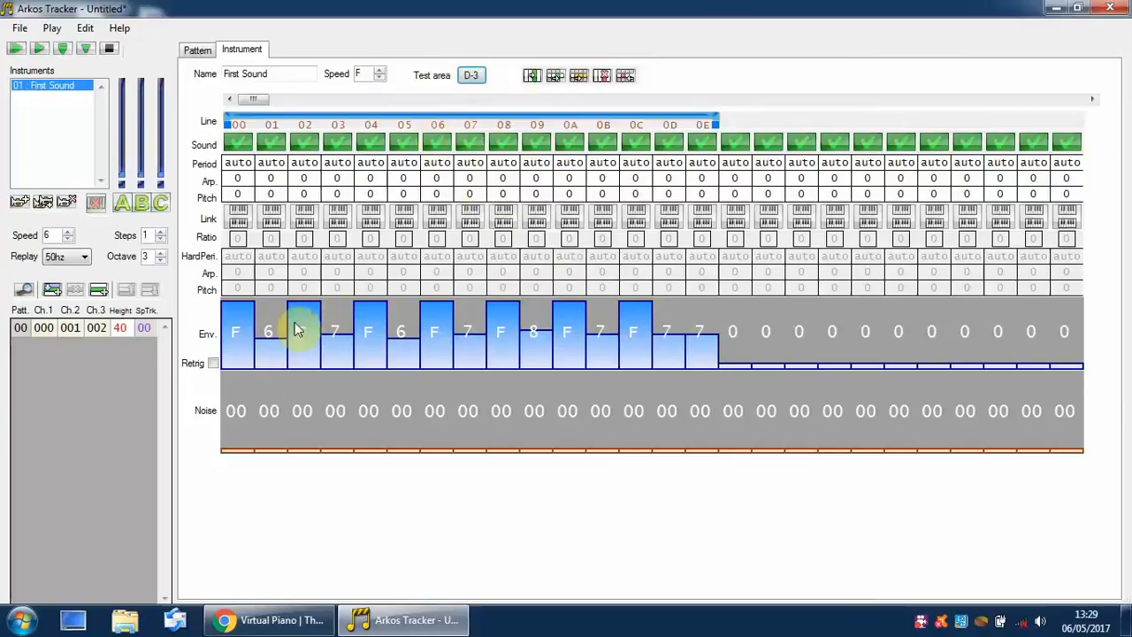
click(469, 77)
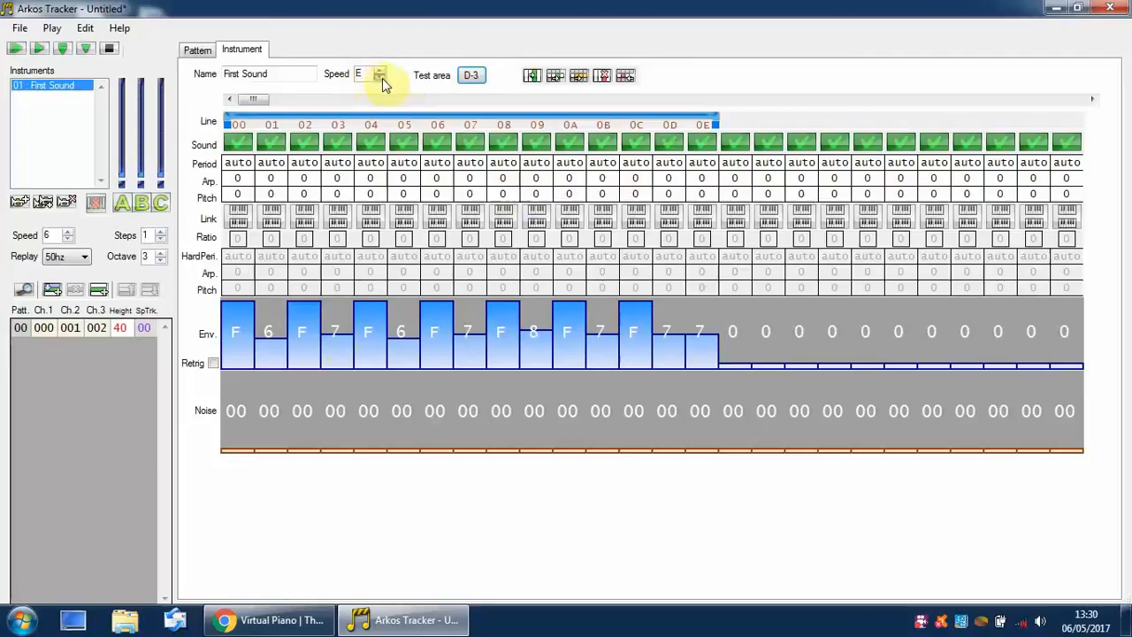
Set First Sound's instrument speed to 0
double_click(382, 79)
click(382, 79)
click(383, 79)
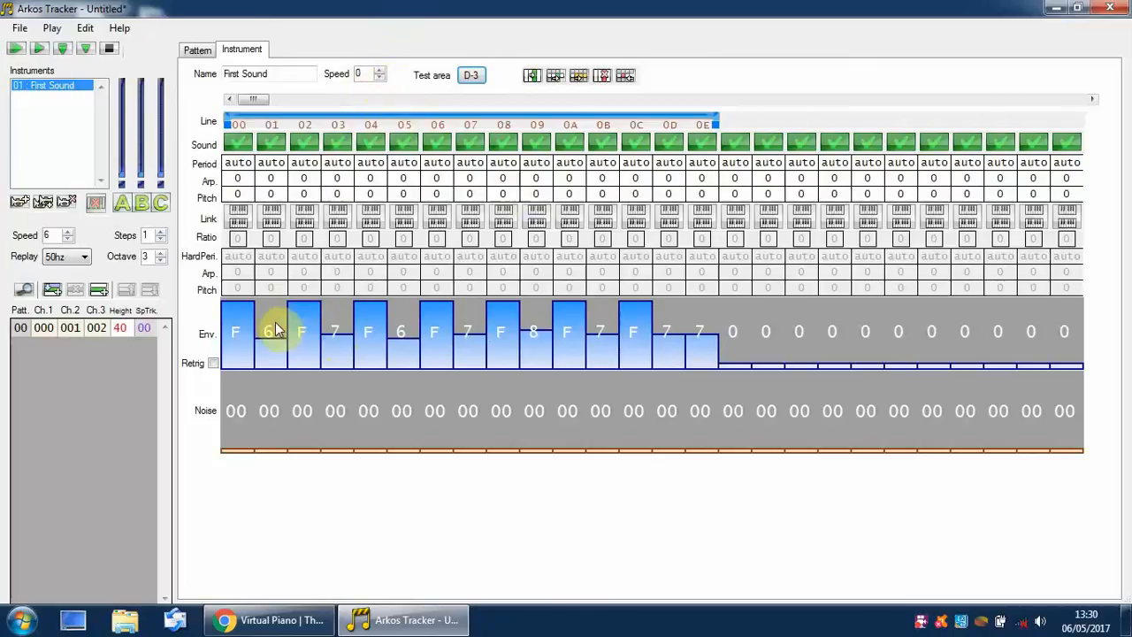
Redraw First Sound's envelope as a falling ramp from F on line 01 to 6 on line 0C, and play the test note
mouse_move(275, 328)
mouse_down()
mouse_move(272, 297)
mouse_move(404, 325)
mouse_move(646, 347)
mouse_up()
click(473, 76)
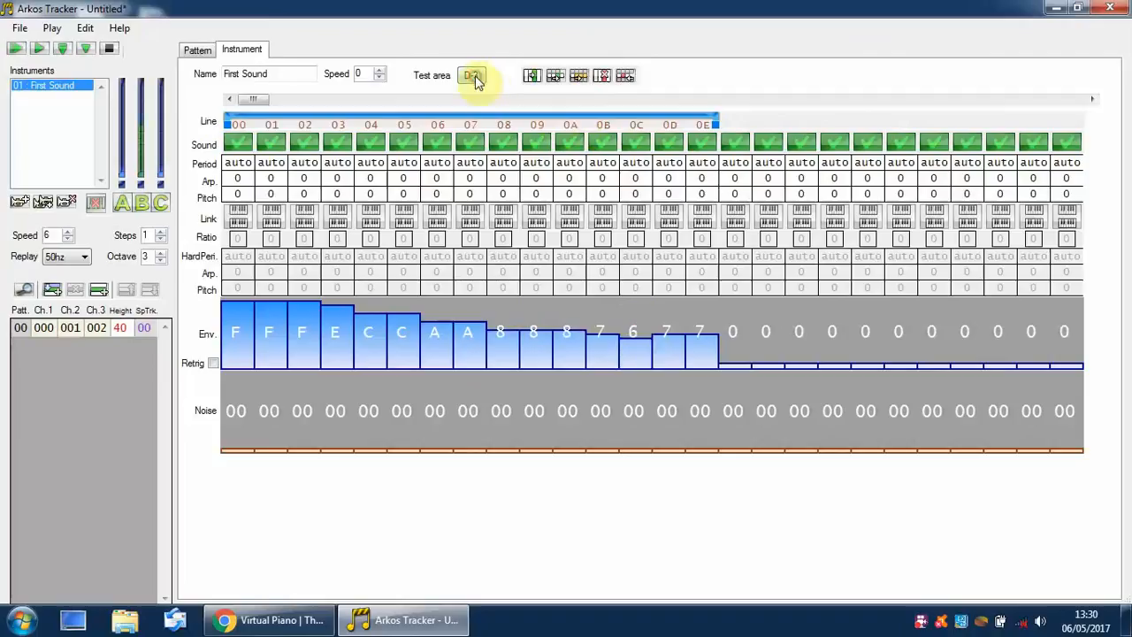
click(475, 79)
click(475, 78)
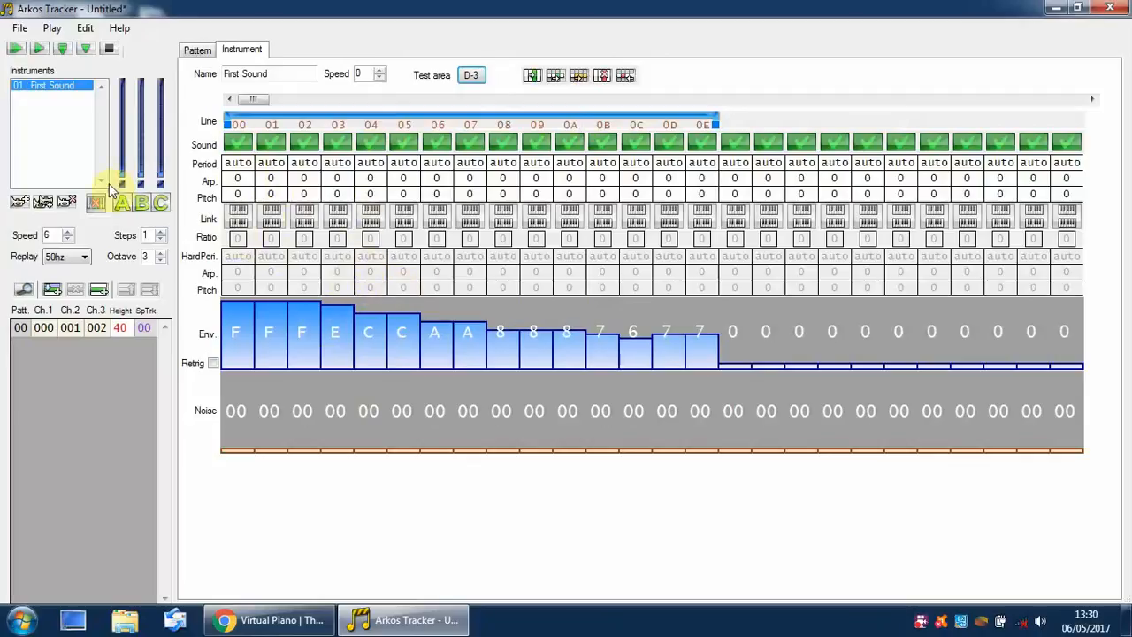
Switch to the pattern editor, turn on recording and enter E-4 with instrument 01 on line 00 of channel 1
click(198, 51)
key(space)
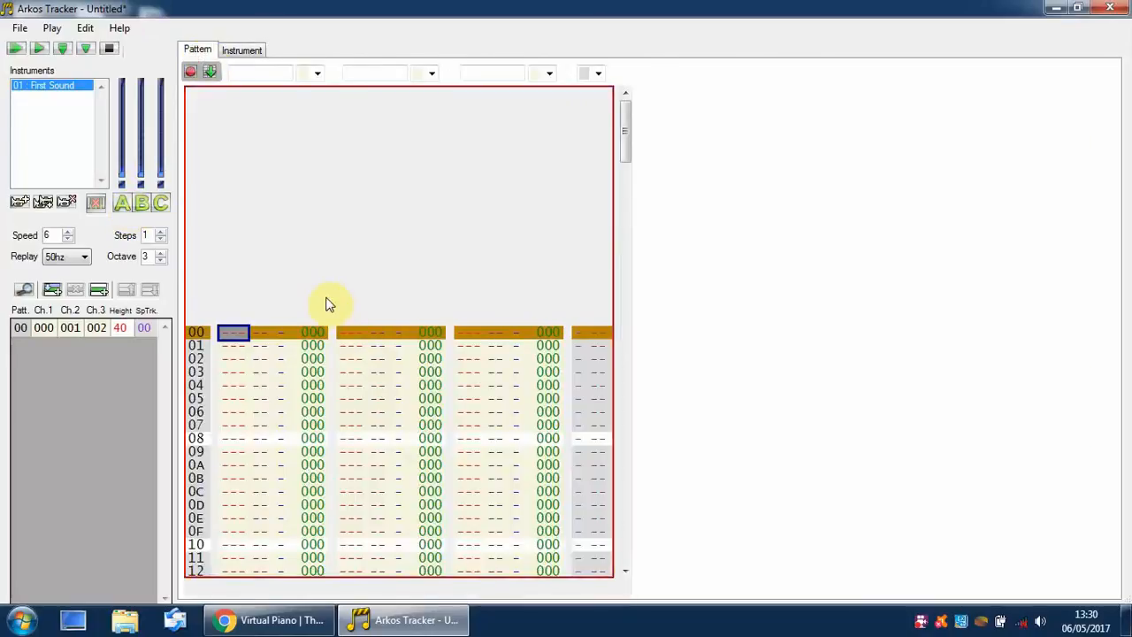
key(e)
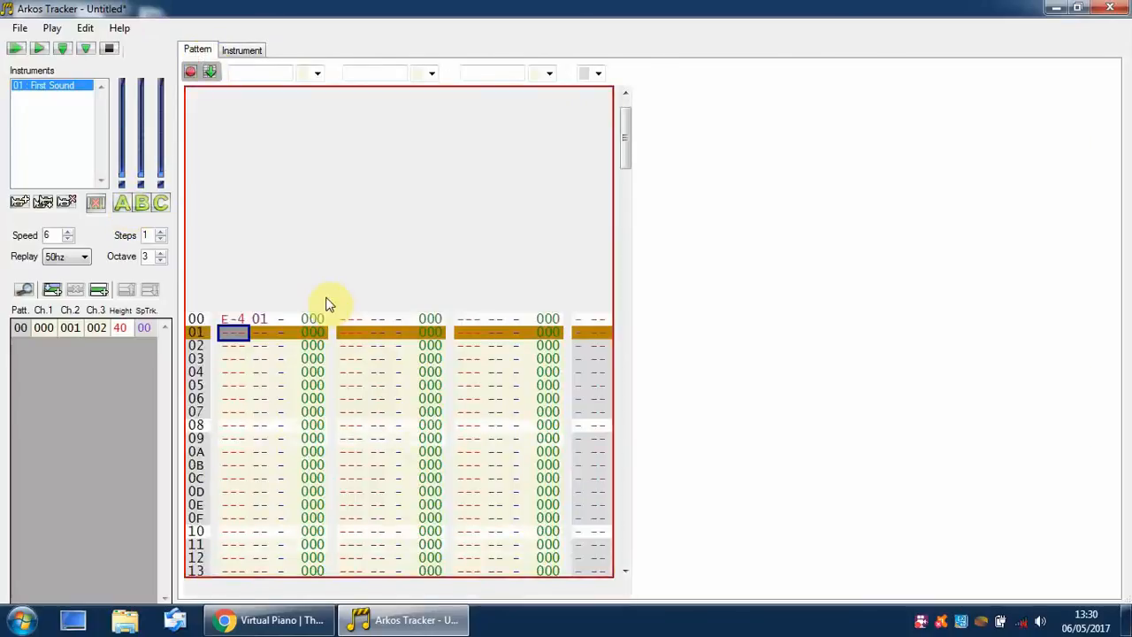
Enter G-4 with instrument 01 on line 00 of channel 2
key(Up)
key(Right)
key(Right)
key(Right)
key(Right)
key(t)
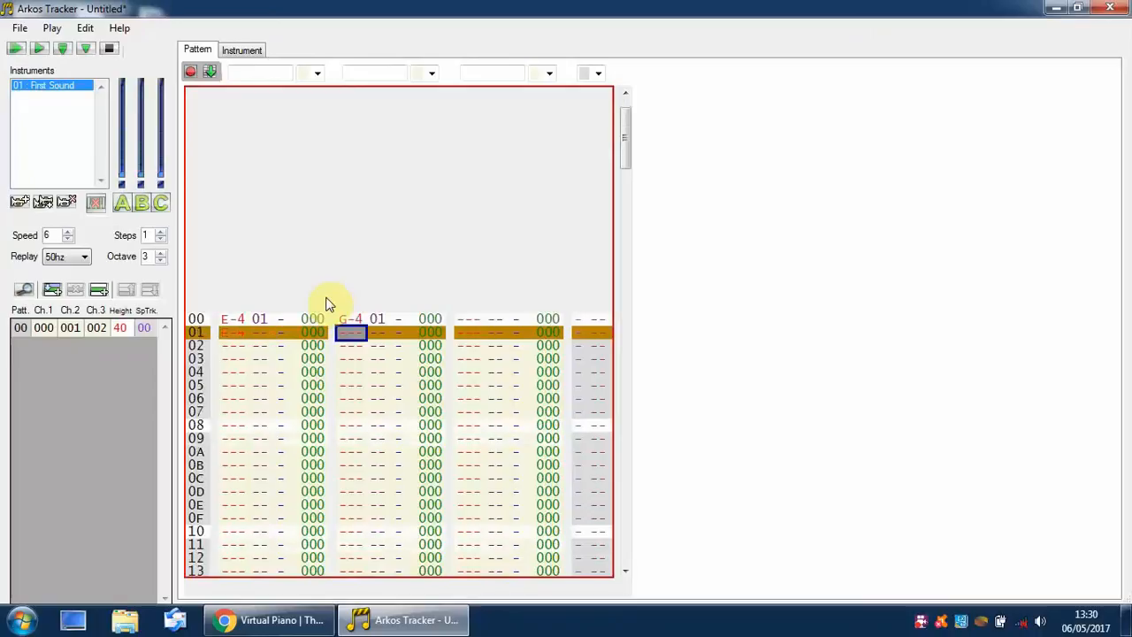
Enter B-4 with instrument 01 on line 00 of channel 3 and play the song from the start to hear the chord
key(Right)
key(Right)
key(Right)
key(Up)
key(Right)
key(Right)
key(y)
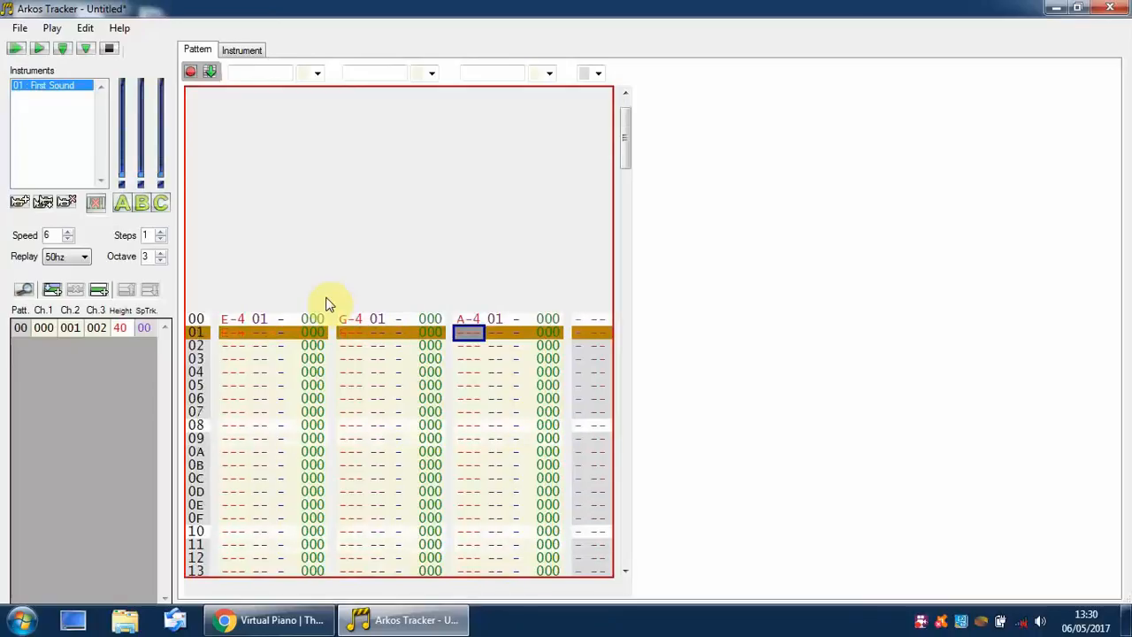
key(u)
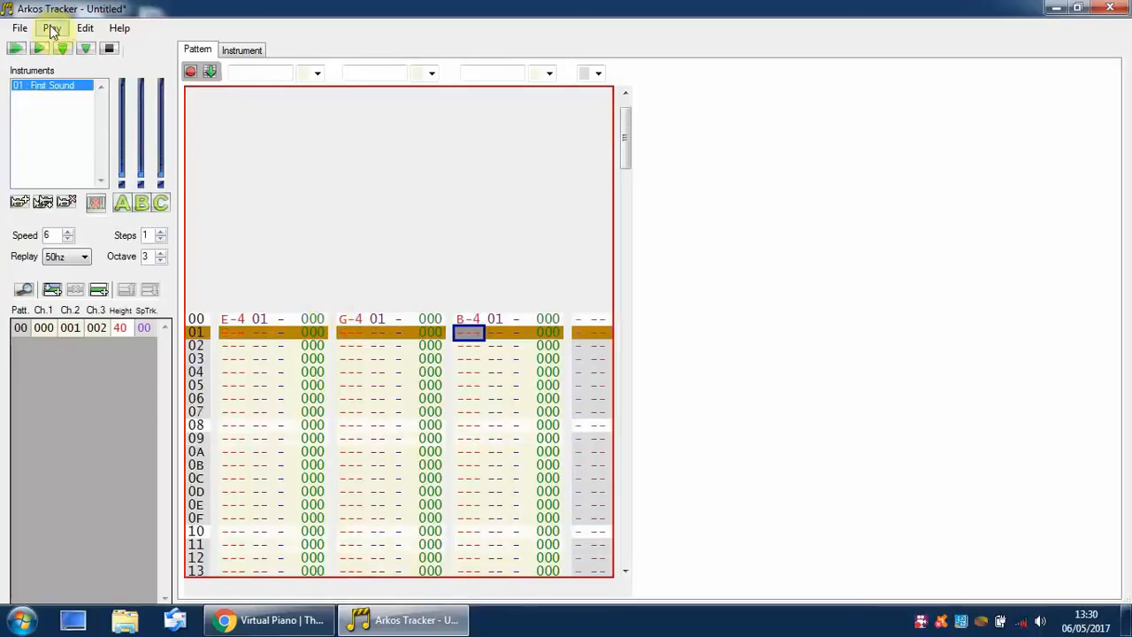
click(16, 49)
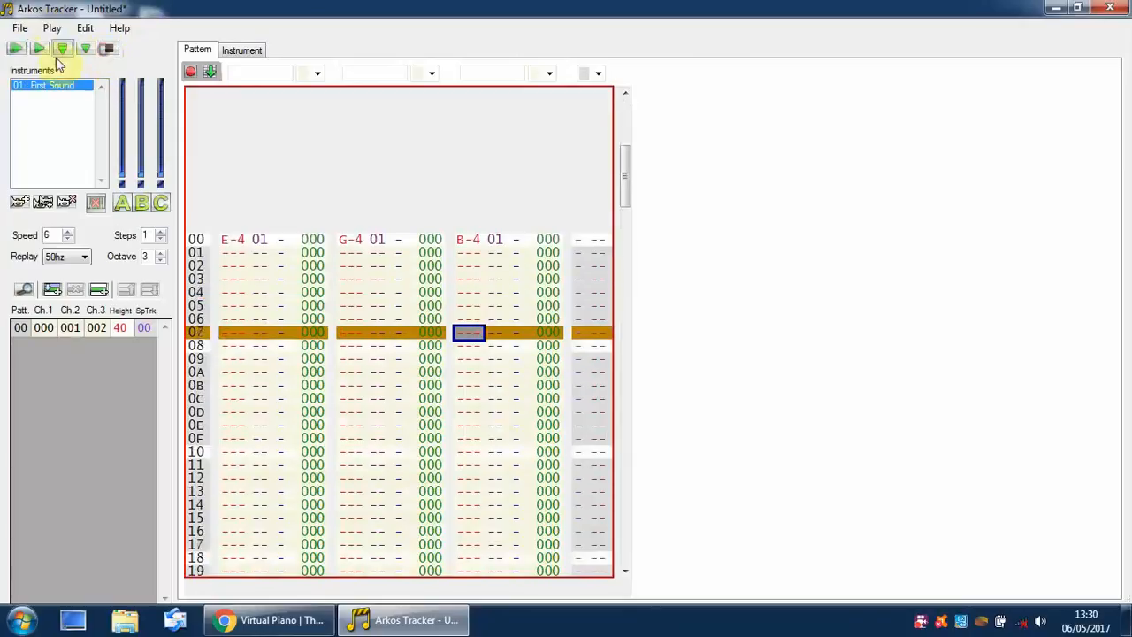
click(15, 48)
Delete the line 00 notes in channels 2 and 3 and return the cursor to the E-4 note in channel 1
click(357, 241)
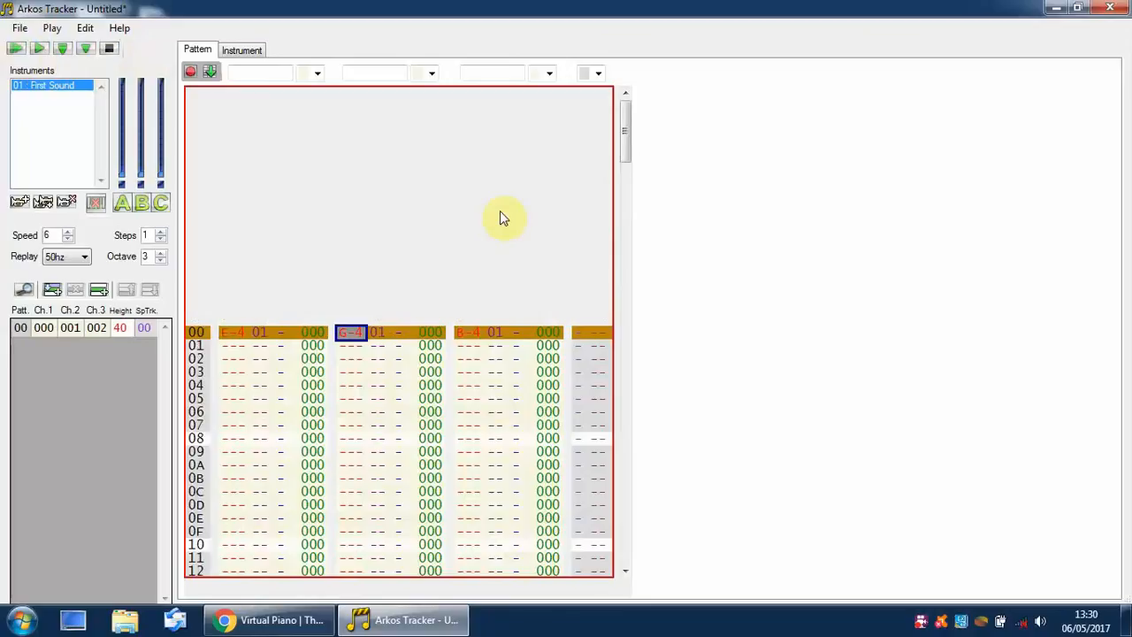
key(Delete)
key(Up)
key(Right)
key(Right)
key(Right)
key(Delete)
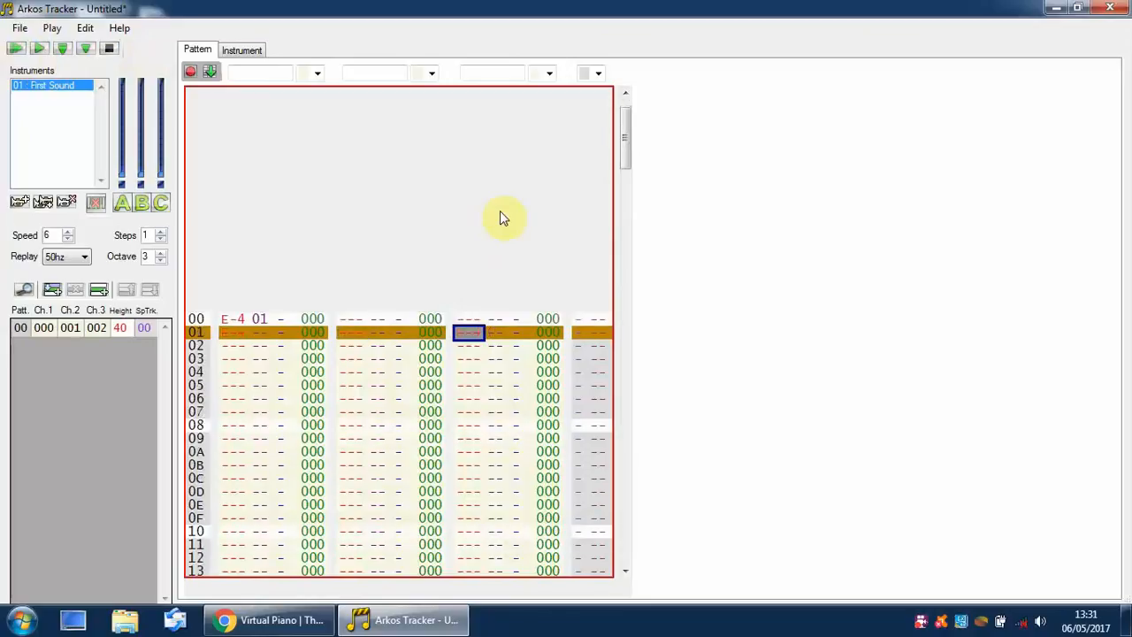
key(Up)
key(Left)
key(Left)
key(Left)
key(Left)
key(Left)
key(Left)
key(Left)
key(Left)
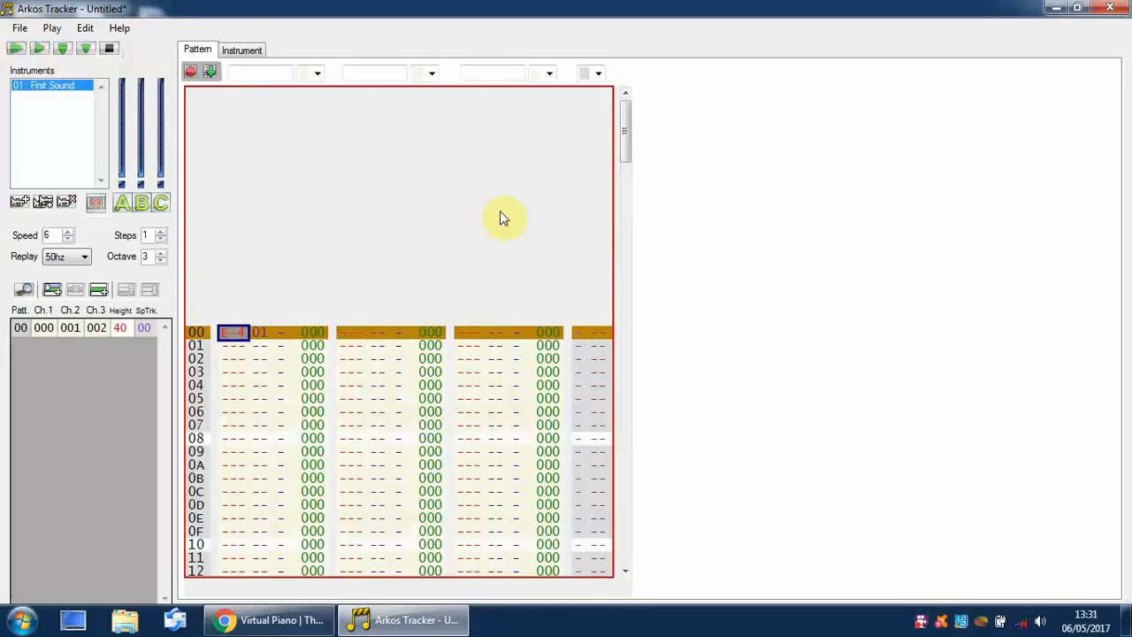
key(Down)
key(Up)
Open First Sound in the instrument editor and select the arpeggio value on line 01
click(244, 52)
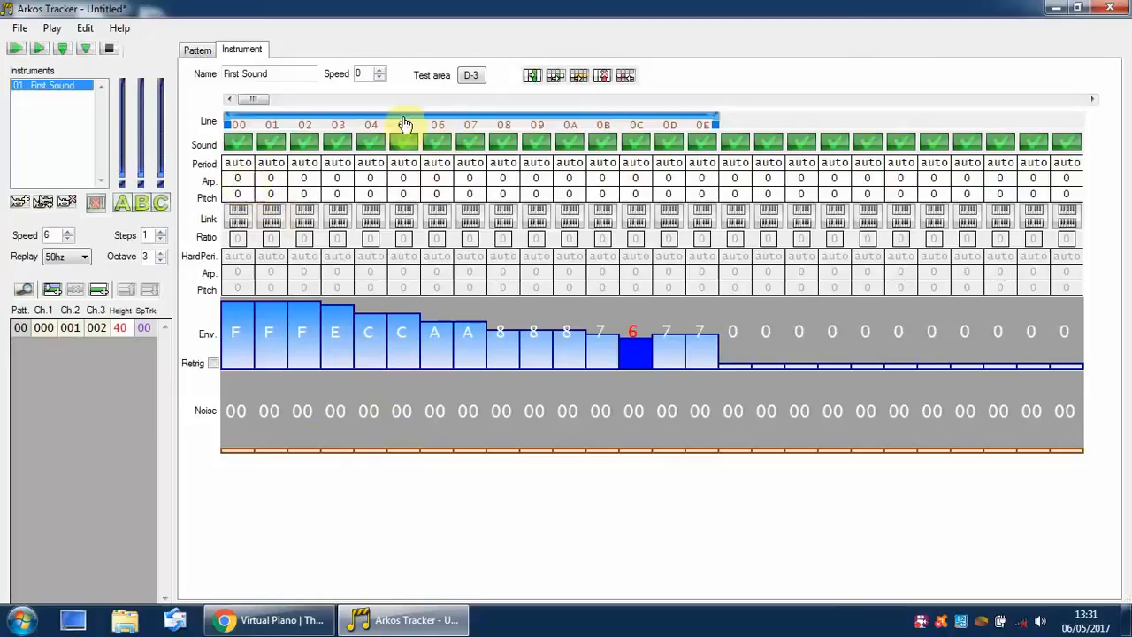
click(271, 182)
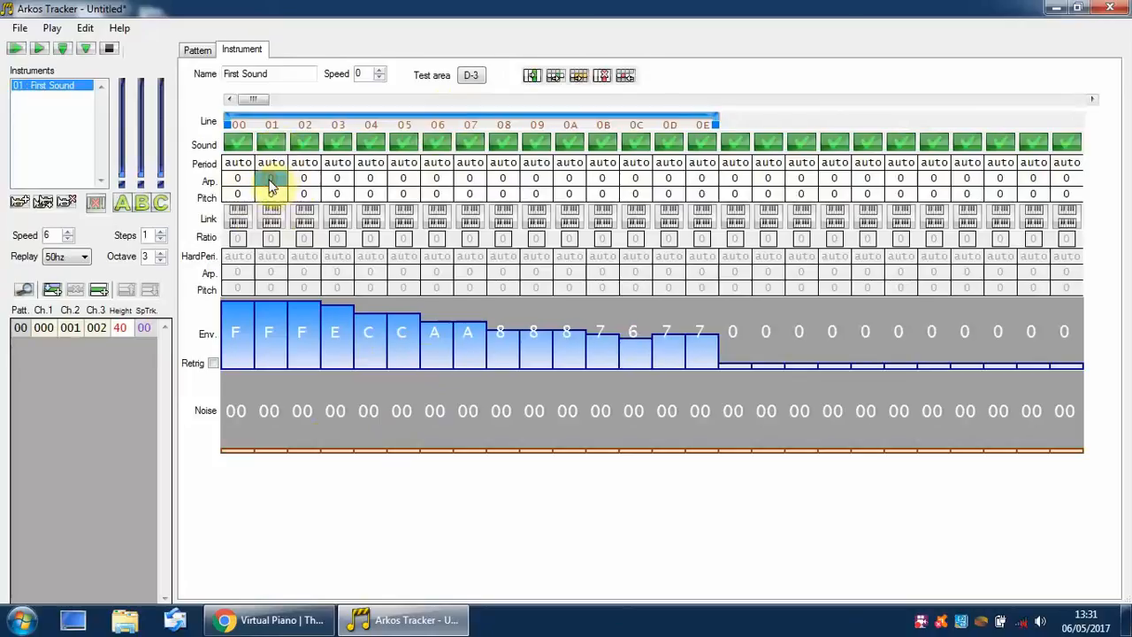
click(272, 181)
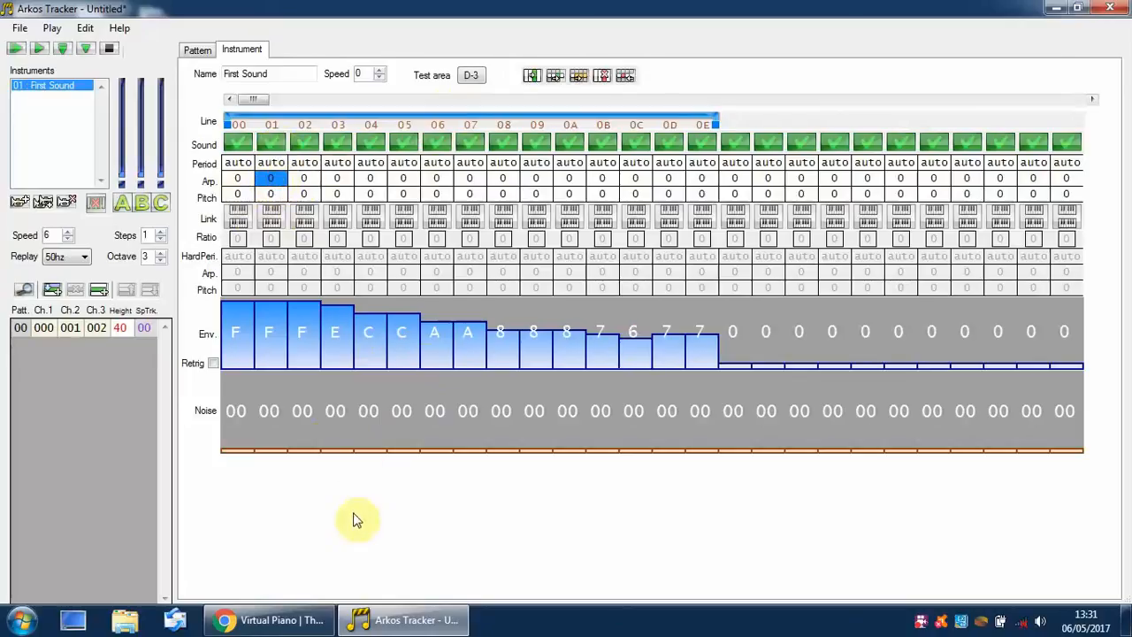
Switch to Virtual Piano in Chrome, sound the D-27 and A-22 keys, and play the D-27, F-30 and A-34 chord notes twice
click(301, 618)
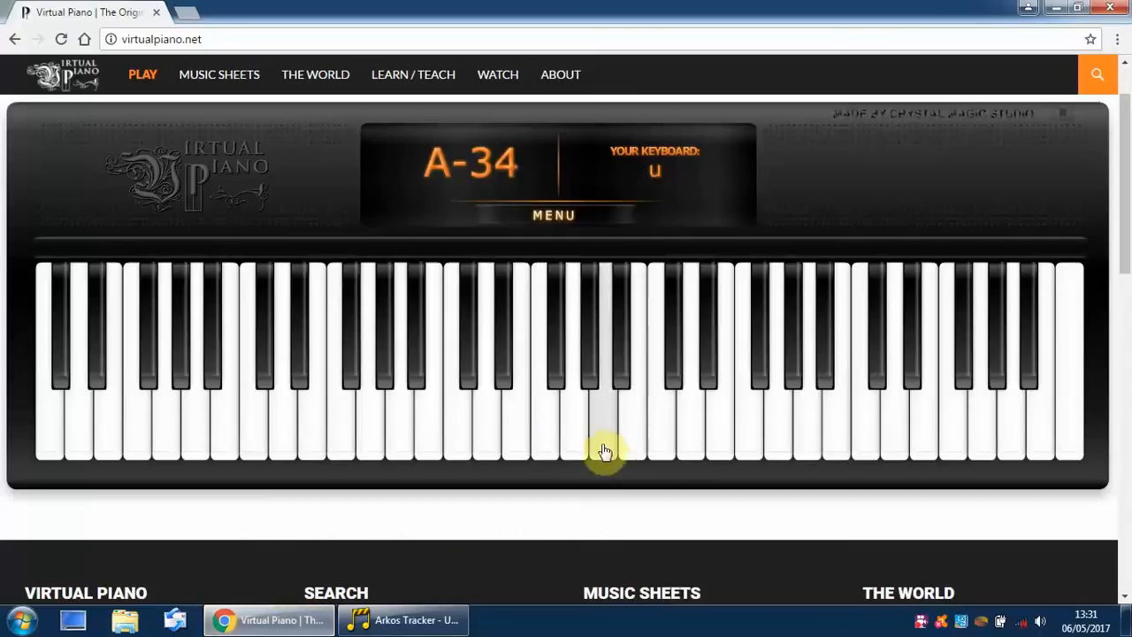
click(488, 425)
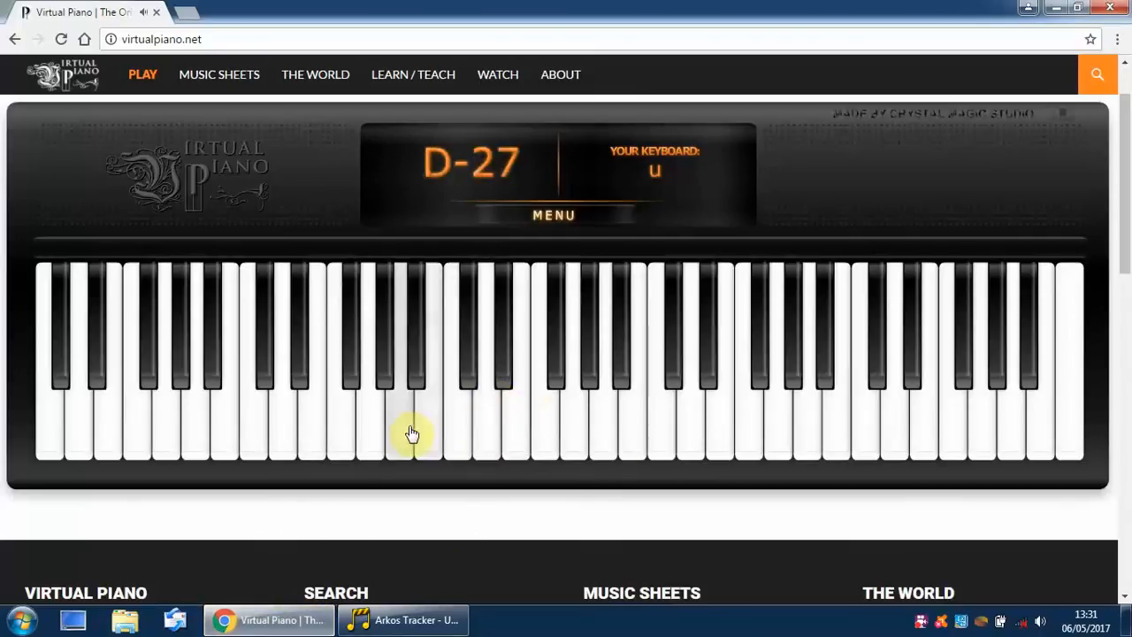
click(396, 431)
click(488, 427)
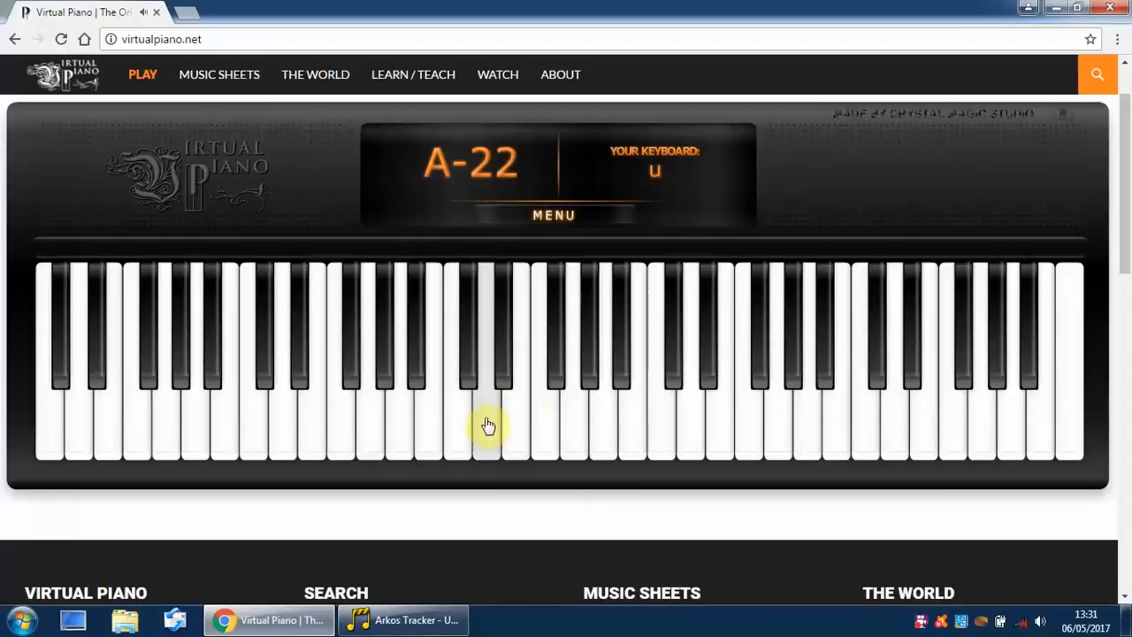
click(487, 424)
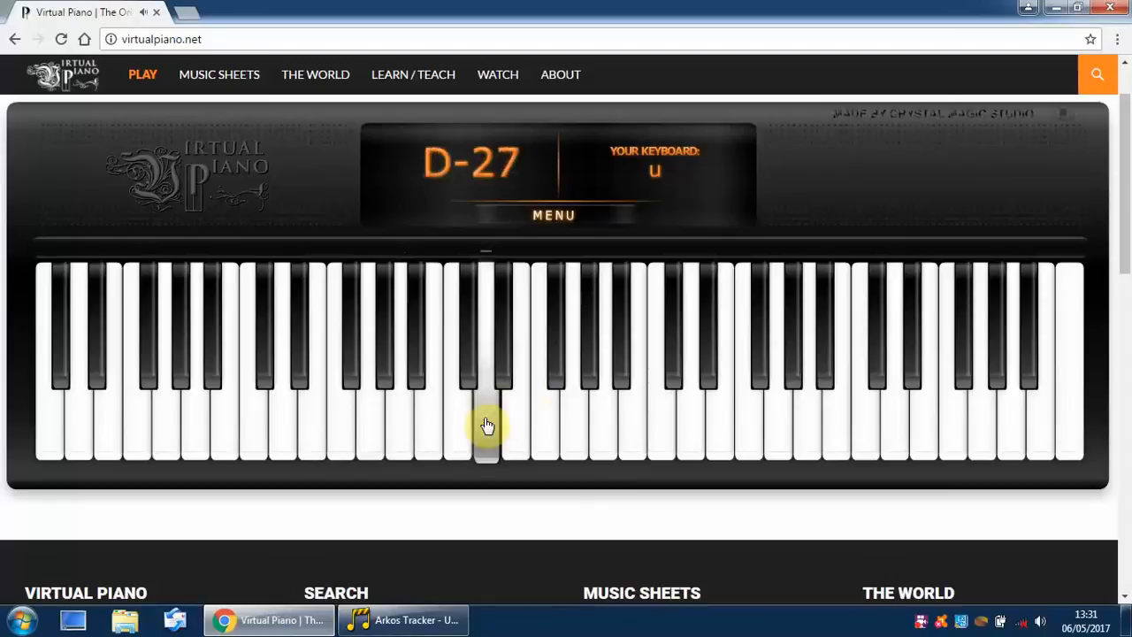
click(543, 431)
click(606, 431)
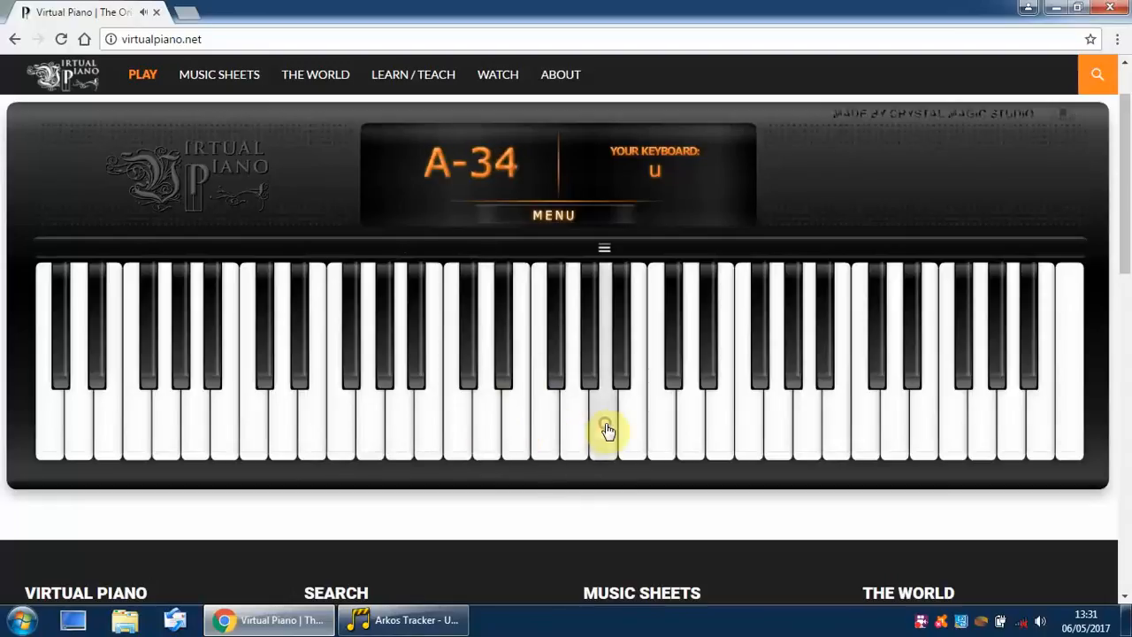
click(486, 429)
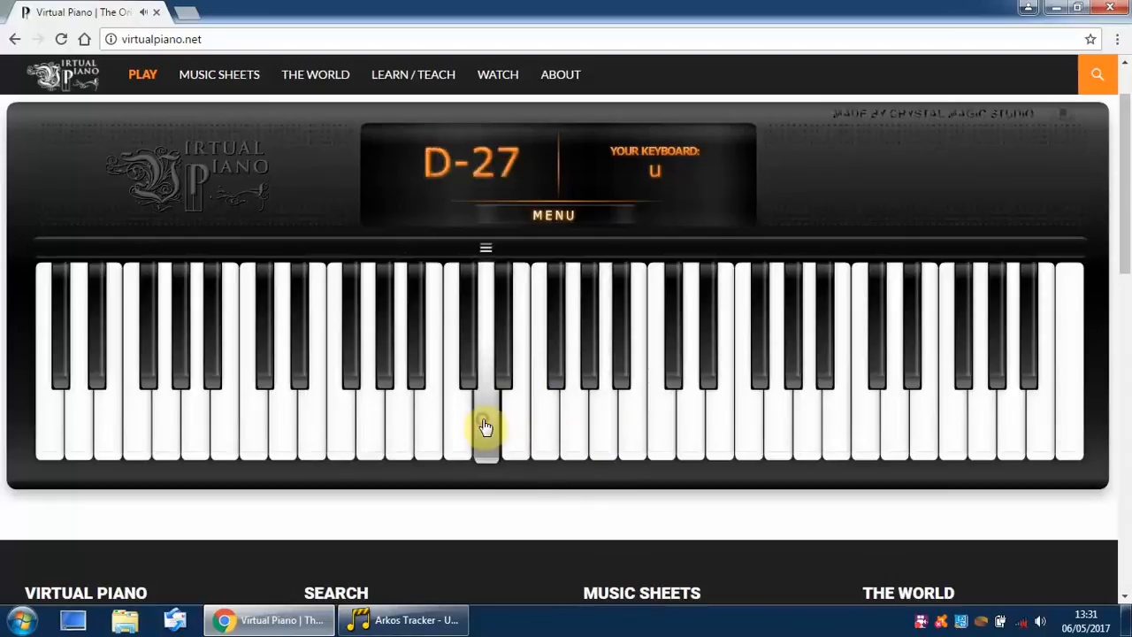
click(542, 431)
click(600, 430)
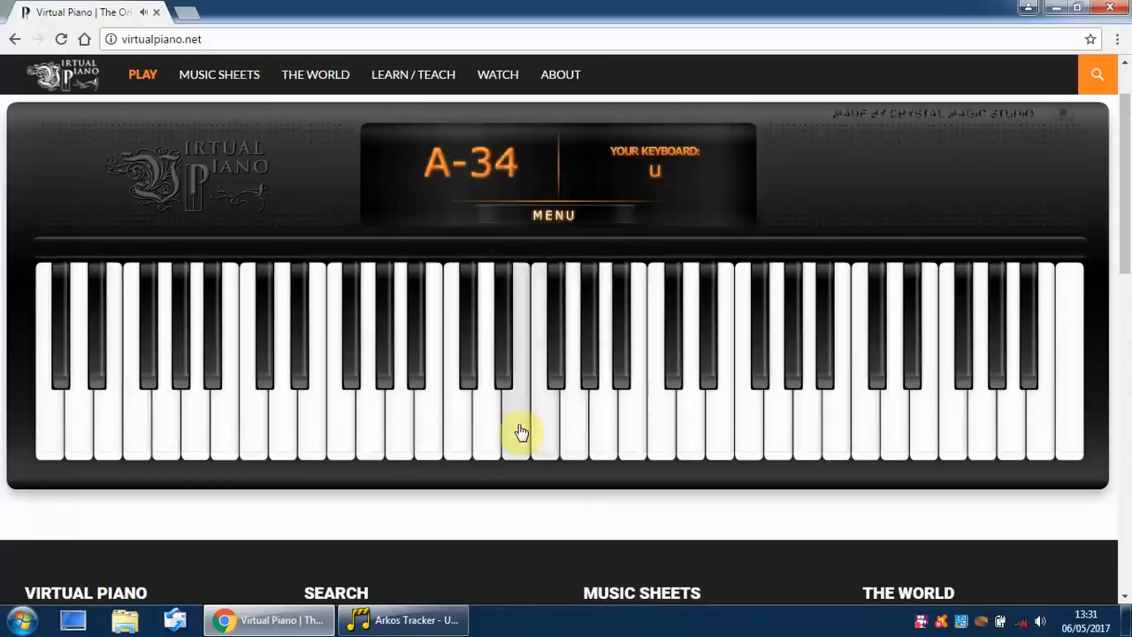
Play the D-27 and F-30 piano keys to work out the interval between them
click(485, 430)
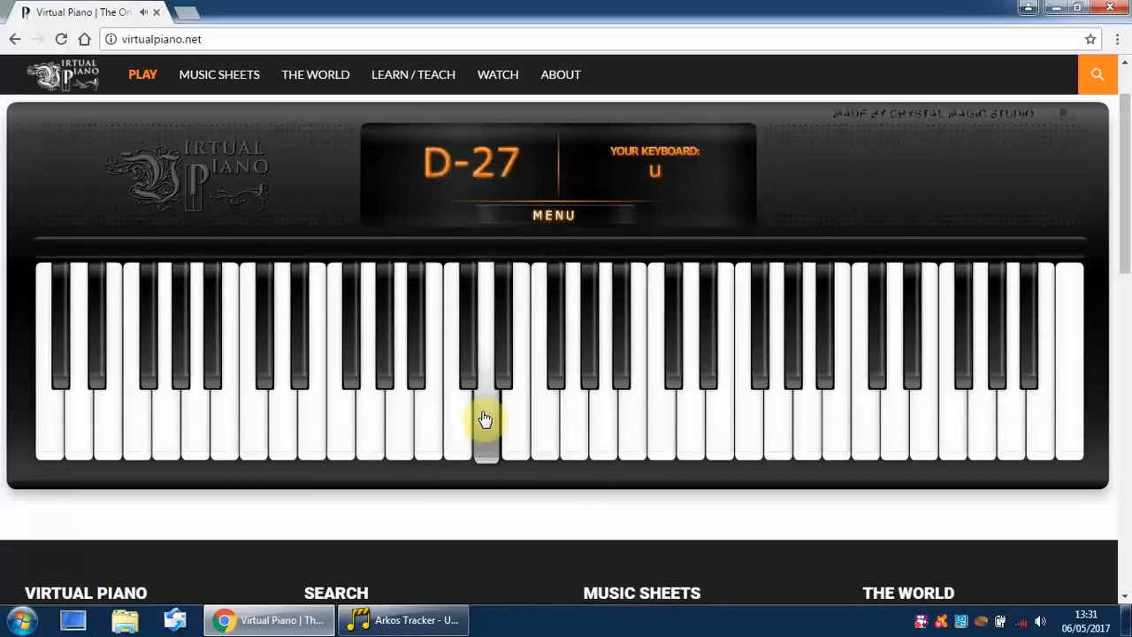
click(550, 422)
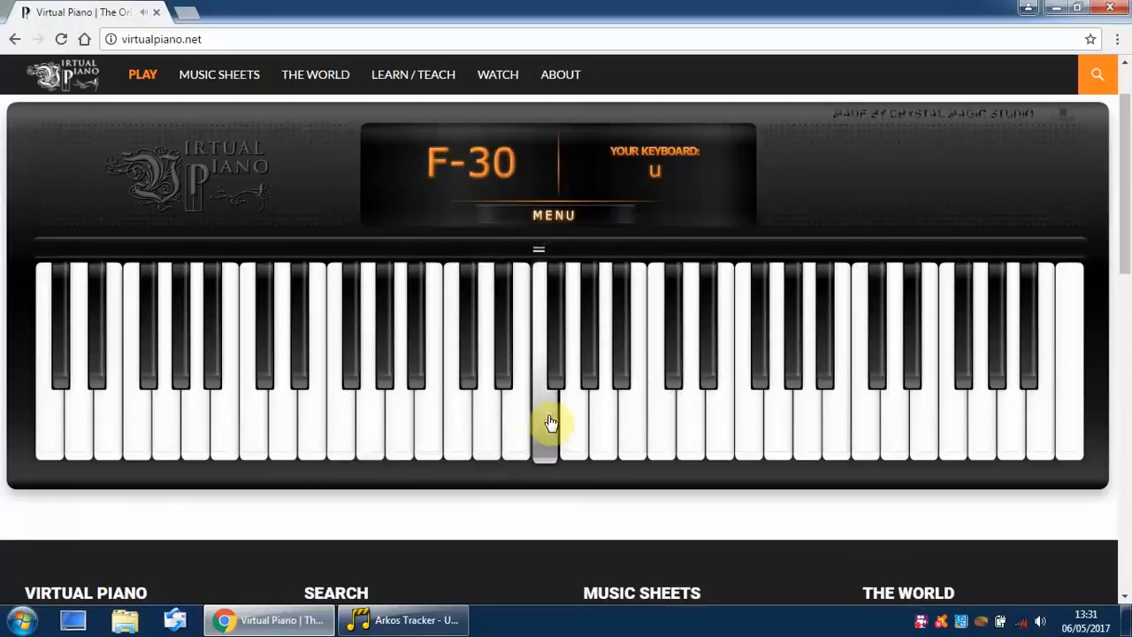
click(489, 419)
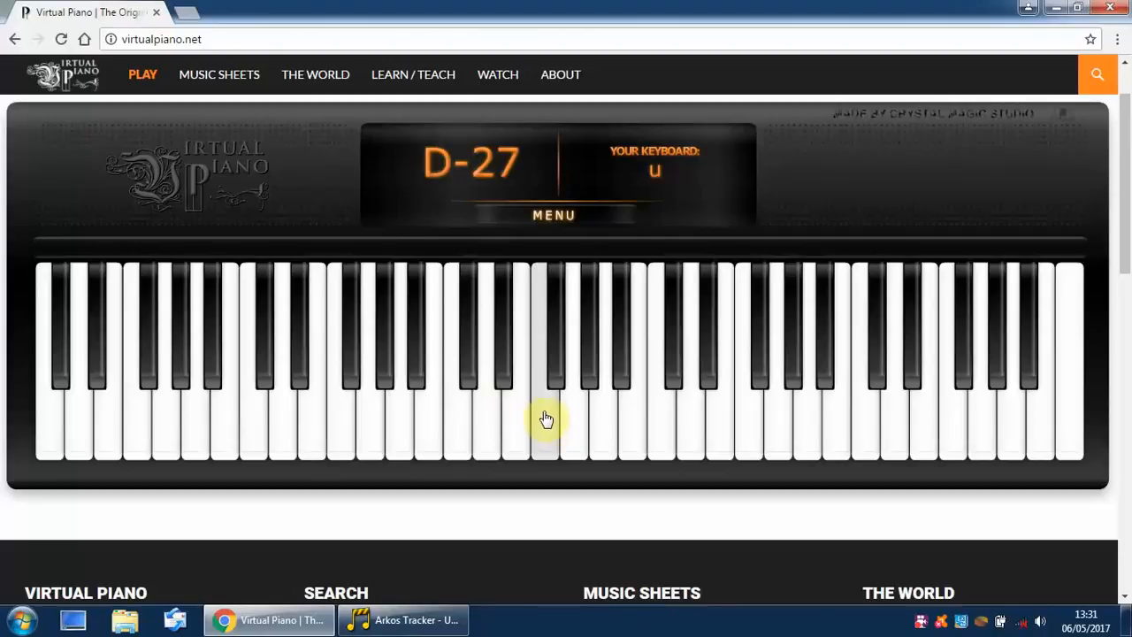
Switch back to Arkos Tracker and set First Sound's arpeggio on line 01 to 3
click(404, 620)
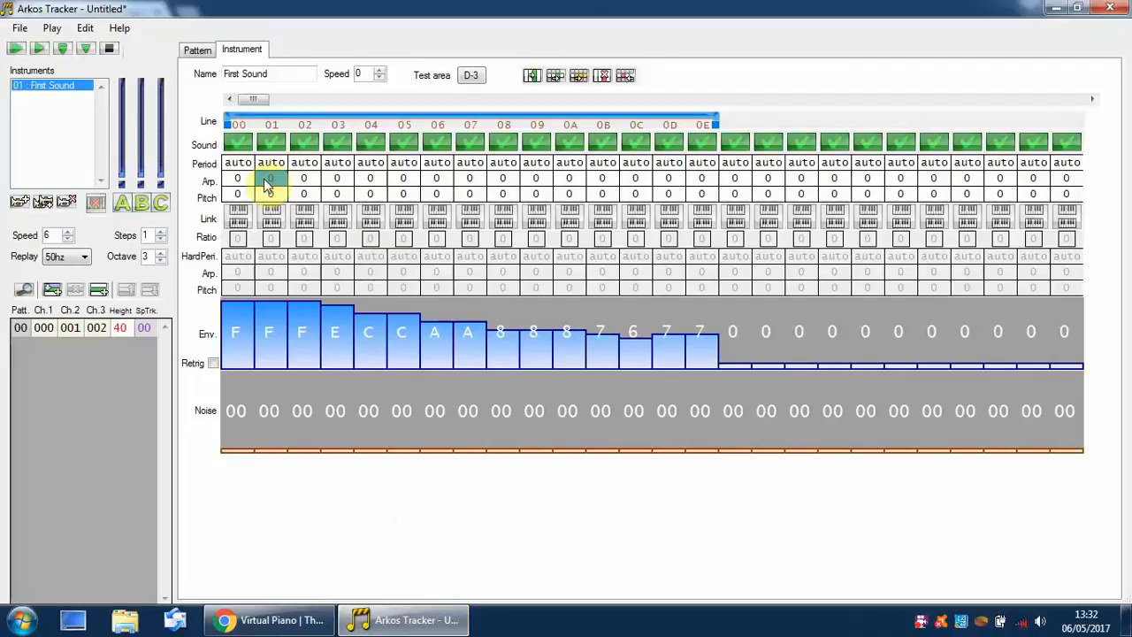
text(3)
key(Return)
key(Up)
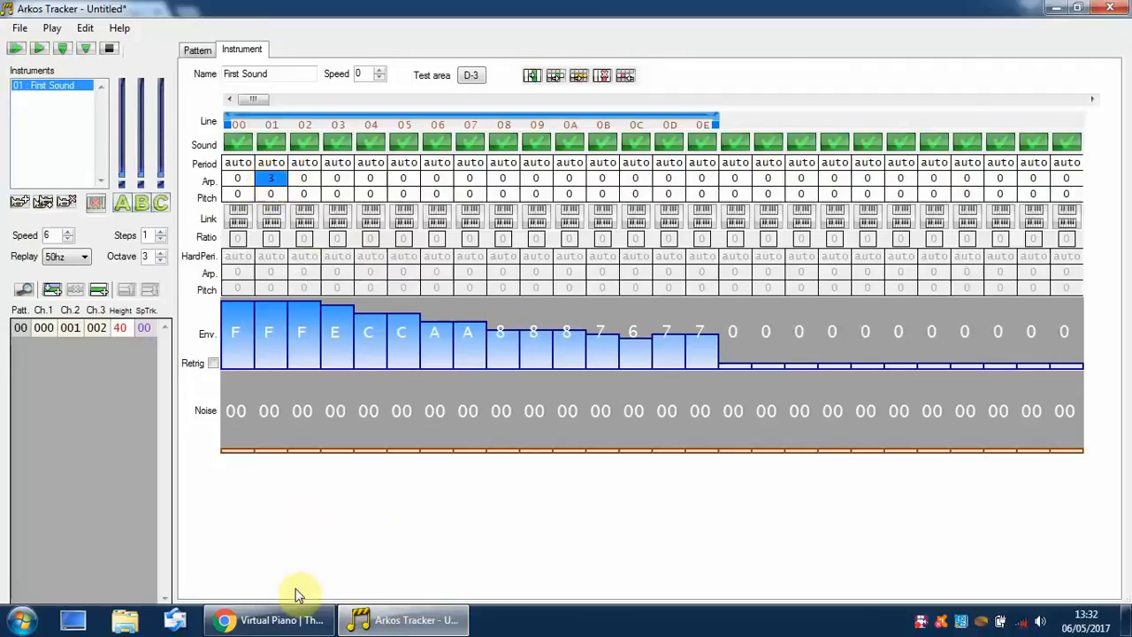
Switch to Virtual Piano and play the D-27, F-30 and A-34 keys to work out the interval from D to A
click(287, 622)
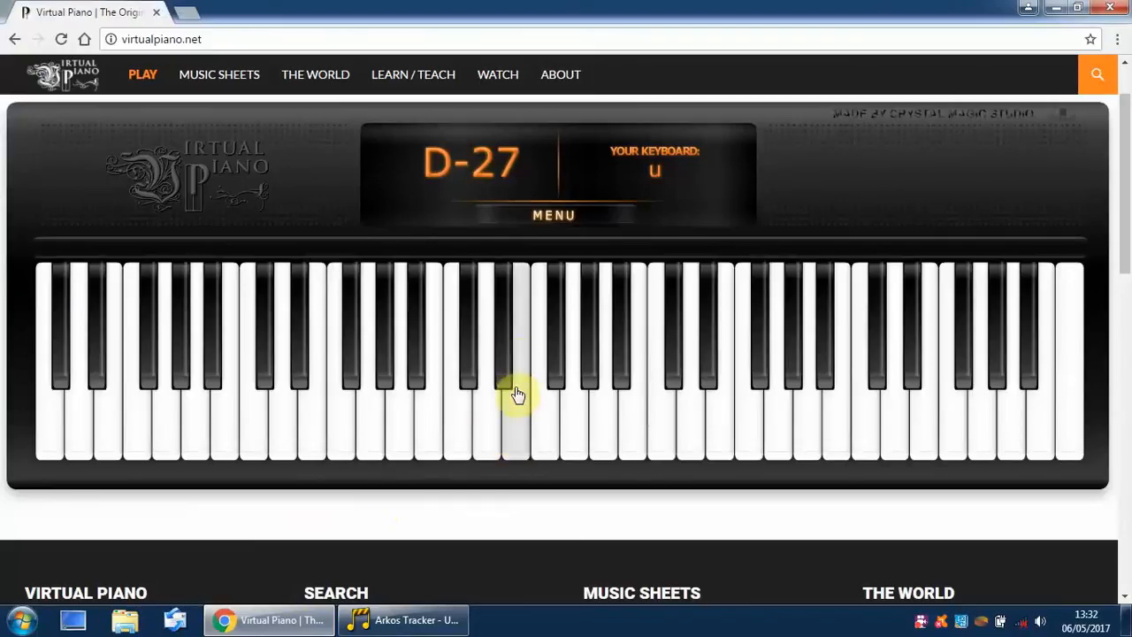
click(601, 416)
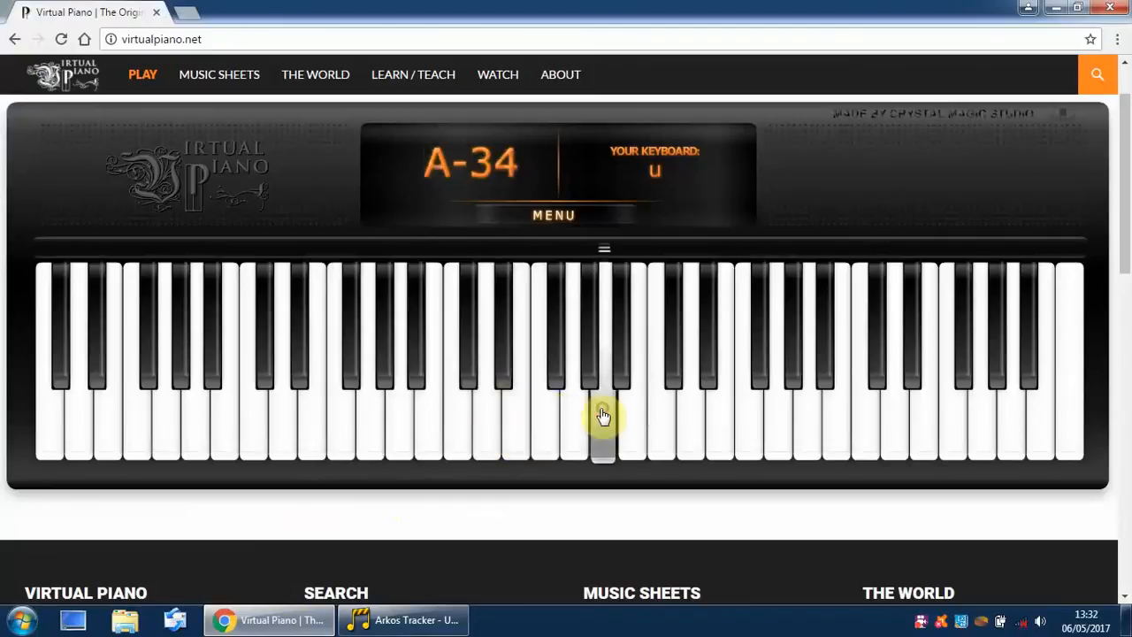
click(480, 434)
click(542, 431)
click(601, 430)
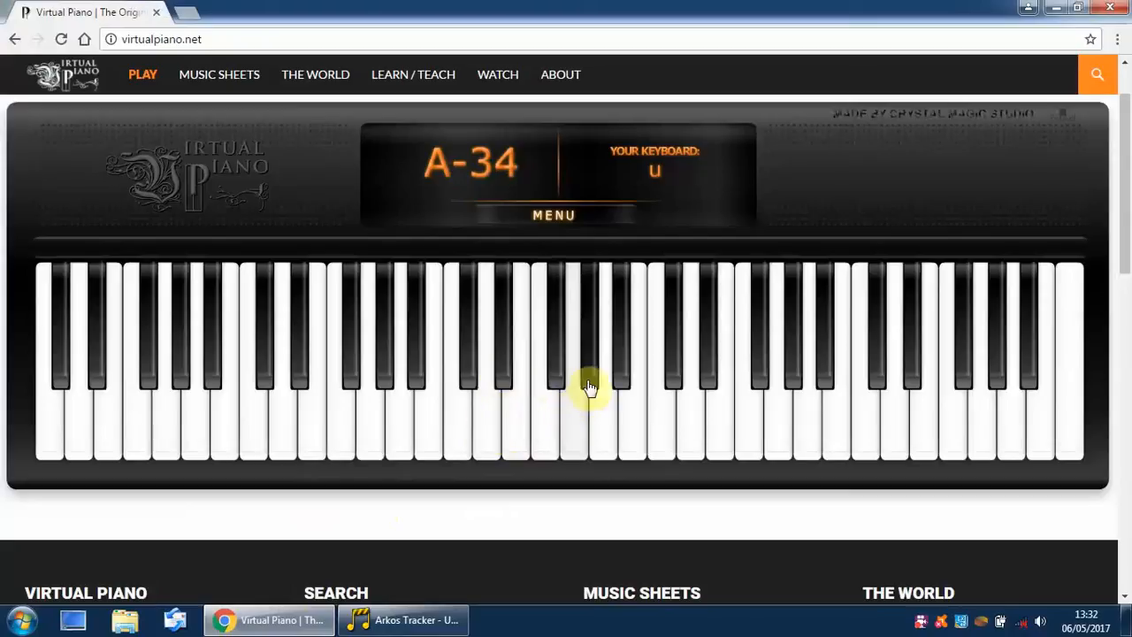
Switch back to Arkos Tracker and set First Sound's arpeggio on line 02 to 7
click(403, 621)
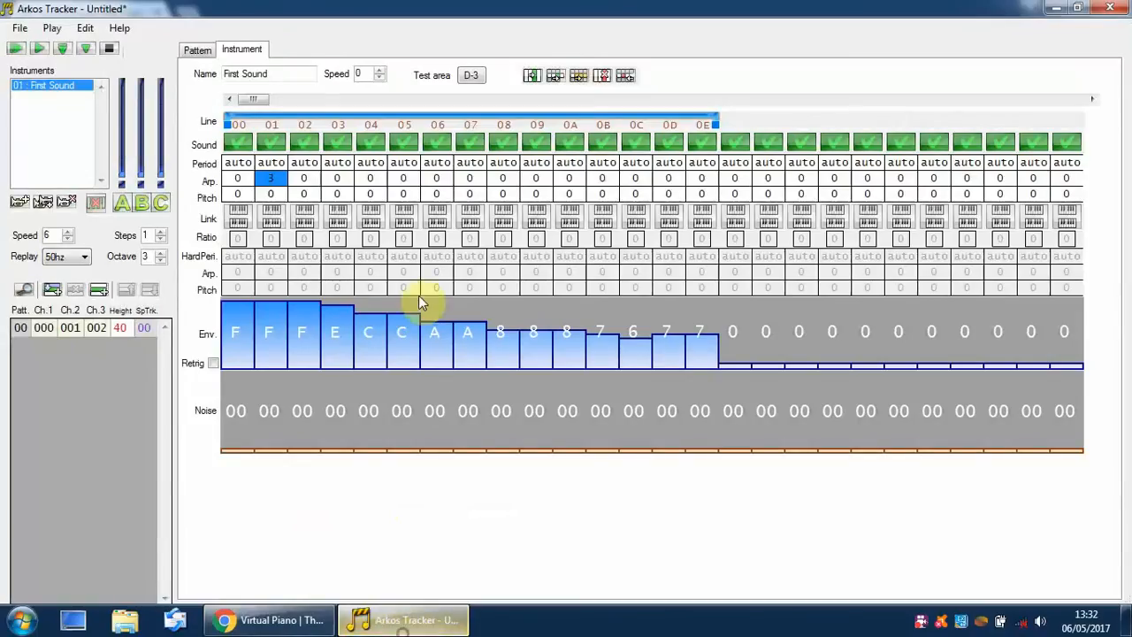
click(304, 178)
text(7)
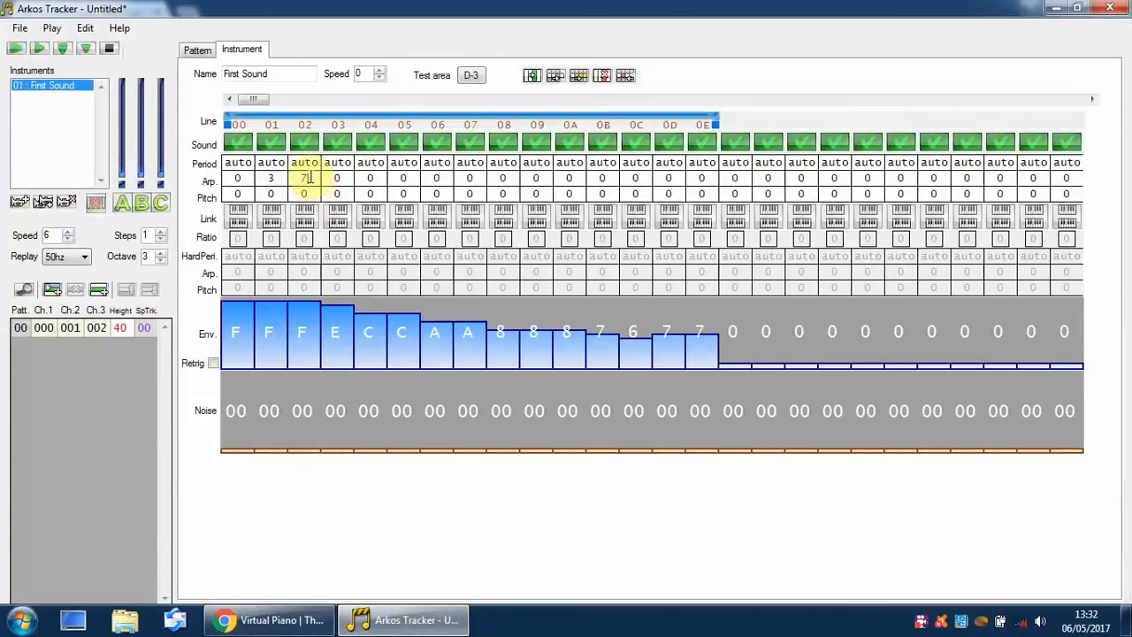
key(Left)
key(Left)
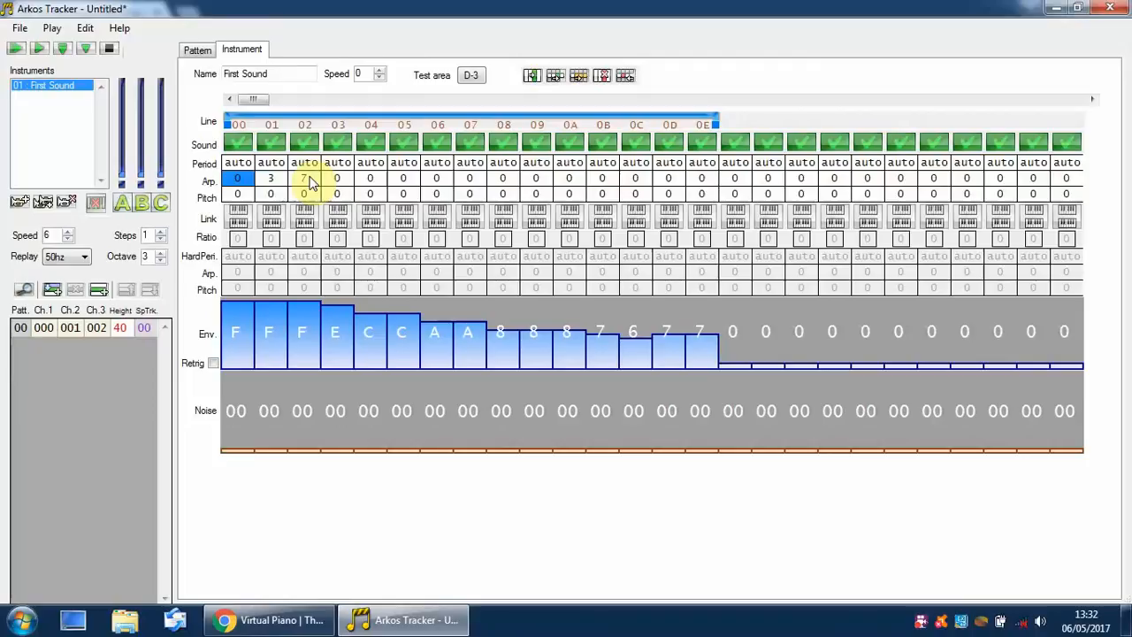
key(Right)
key(Right)
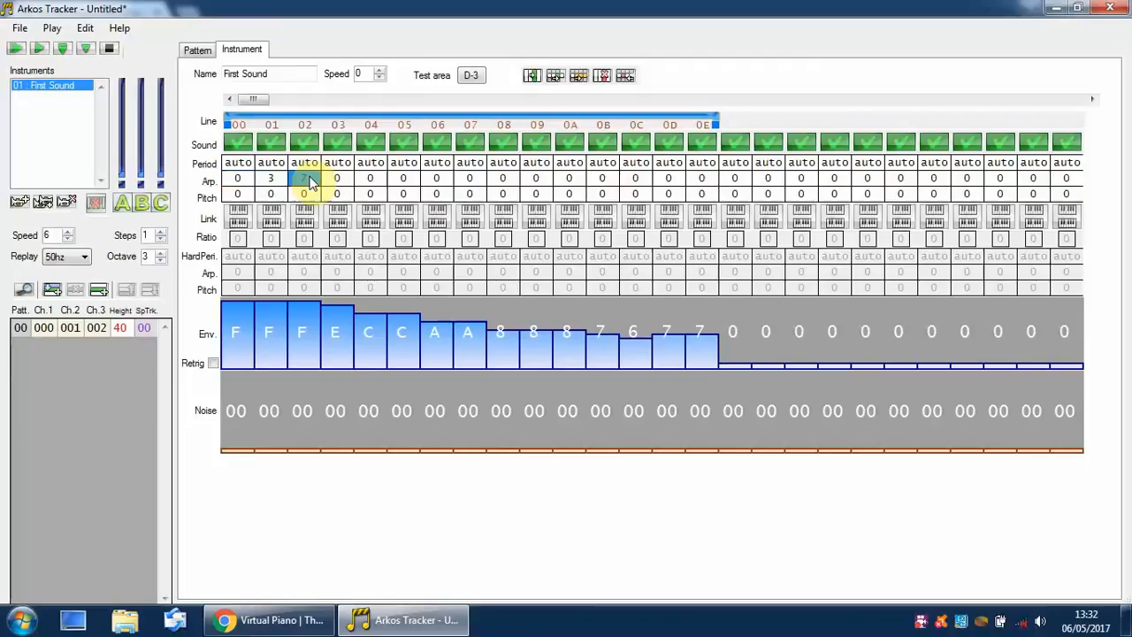
Repeat the 0, 3, 7 arpeggio sequence on lines 03 through 0E of First Sound
key(Right)
key(Right)
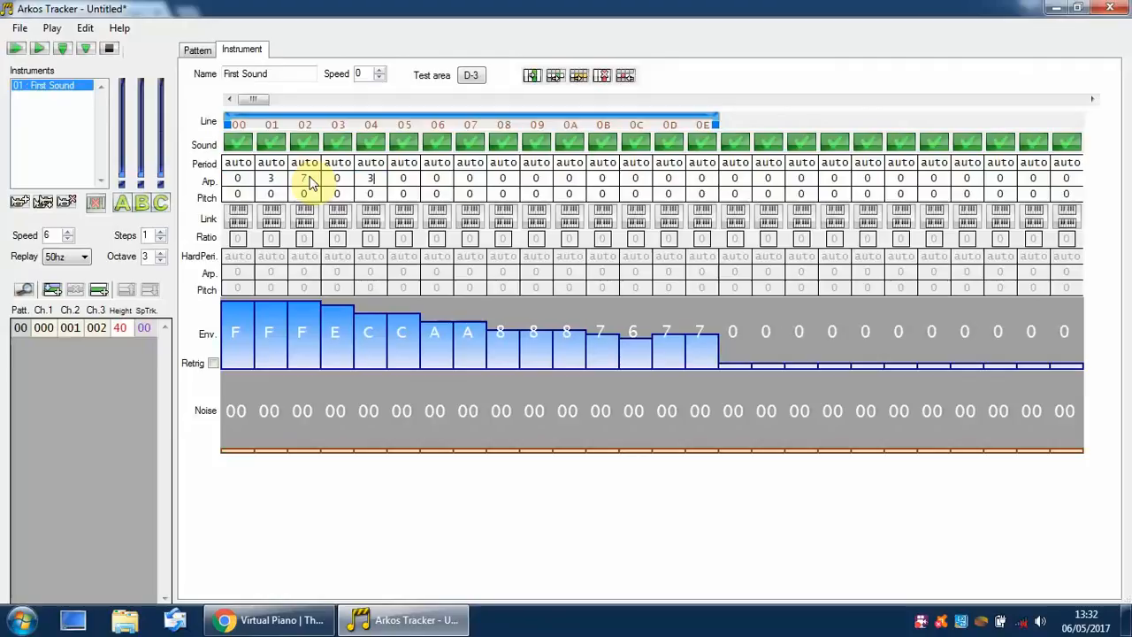
text(3)
text(7)
key(Right)
text(37)
key(Right)
text(37)
key(Right)
text(37)
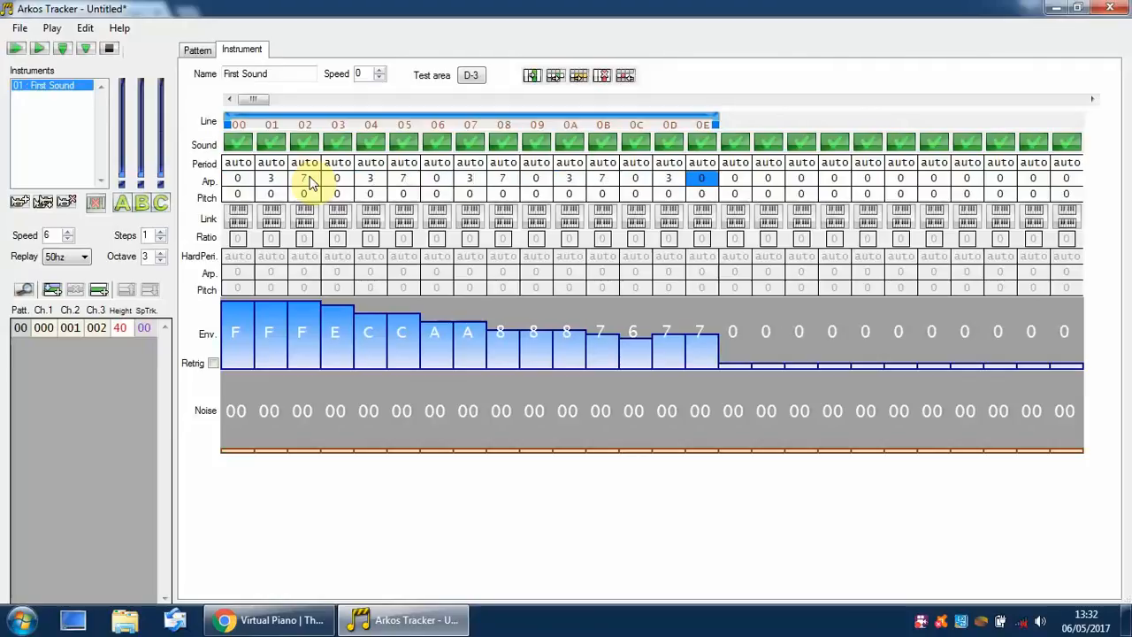
key(Left)
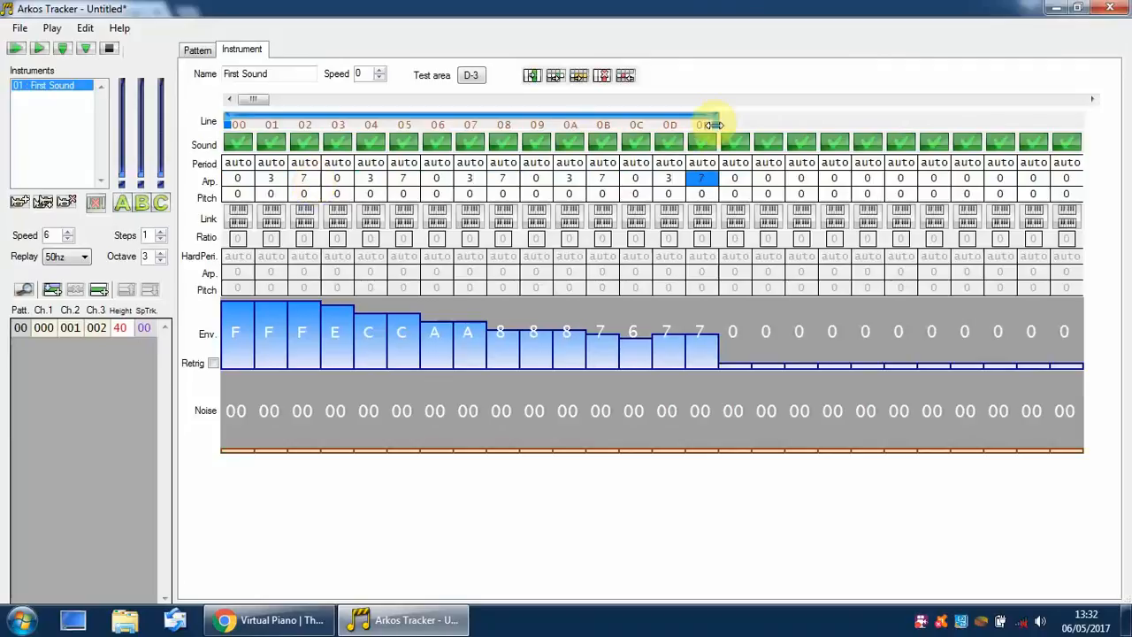
click(736, 179)
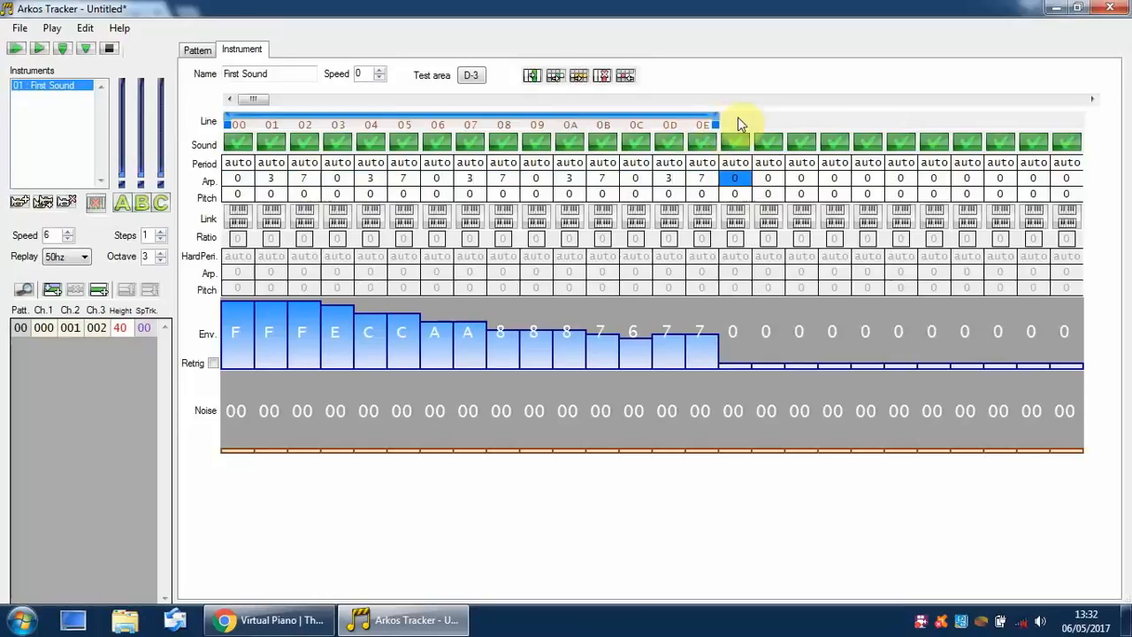
Extend First Sound's arpeggio with another 0, 3, 7 sequence on lines 0F, 10 and 11
key(Right)
text(3)
key(Right)
text(7)
key(Right)
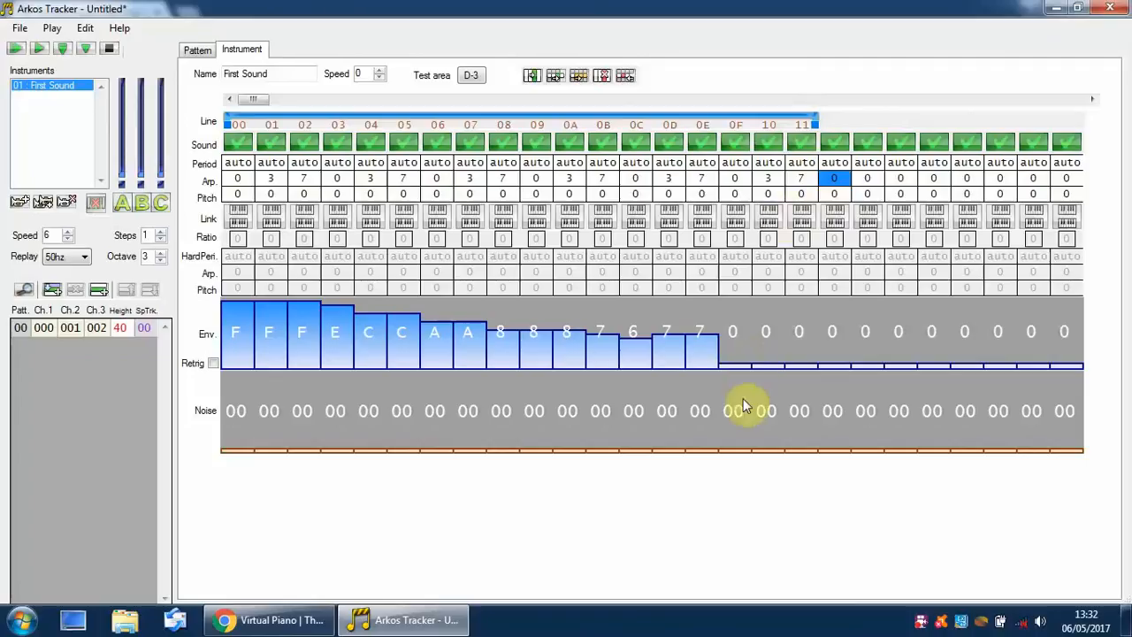
Set First Sound's envelope to 7 on lines 0F through 11 and to 8 on line 0C
click(741, 353)
mouse_move(741, 354)
mouse_down()
mouse_move(740, 337)
mouse_move(789, 347)
mouse_up()
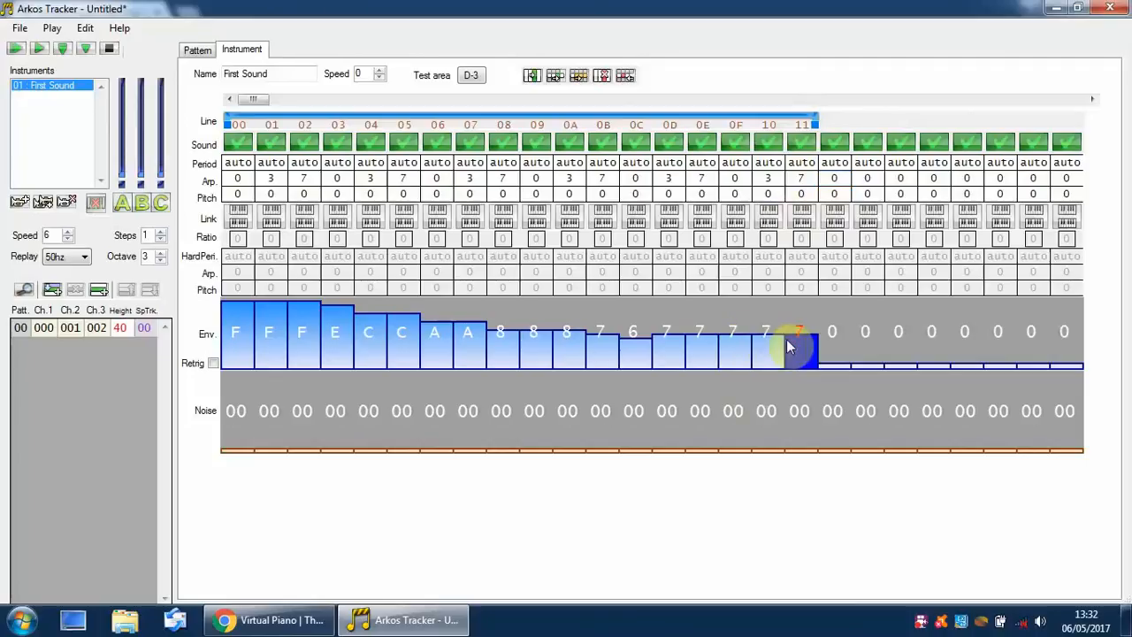
click(635, 332)
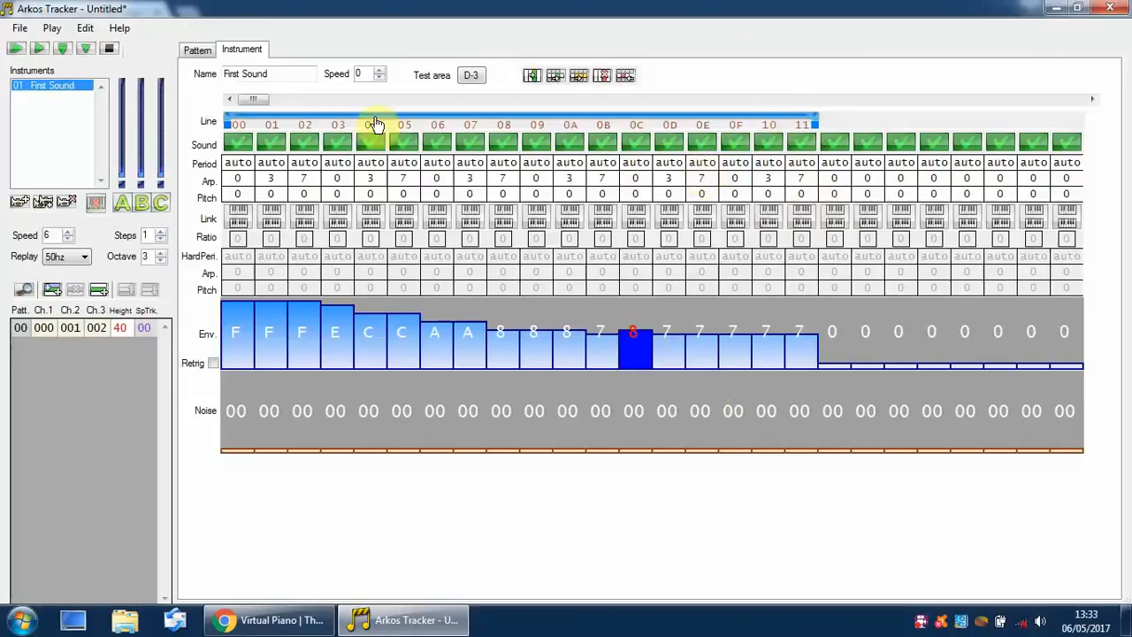
Audition First Sound's arpeggio at the notes D-3 and D-4
click(471, 76)
click(475, 78)
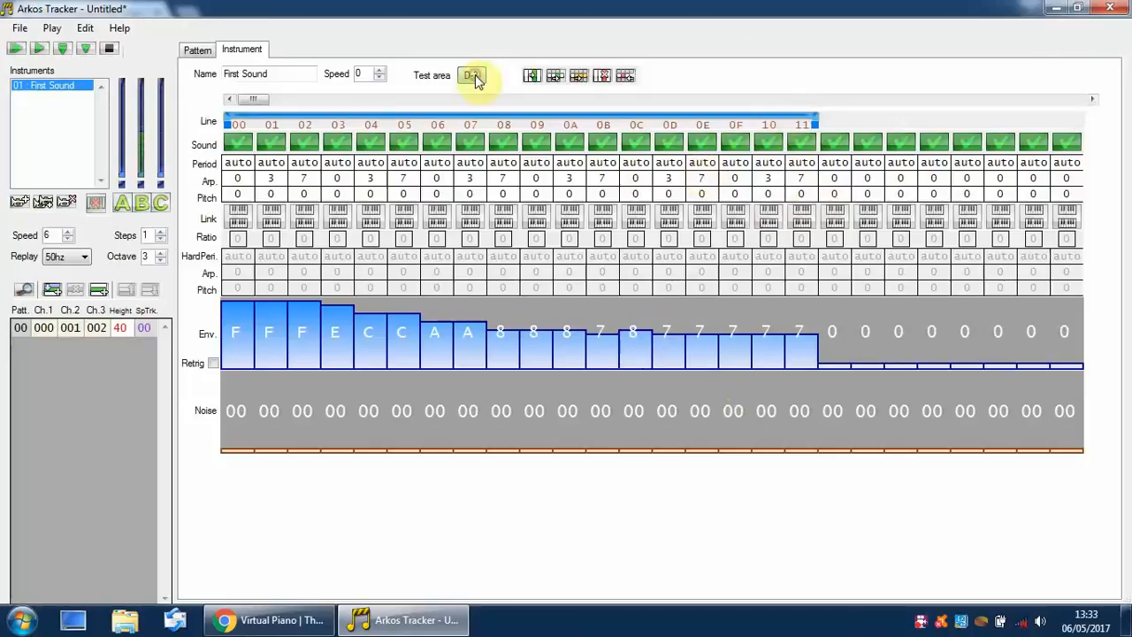
click(475, 78)
key(y)
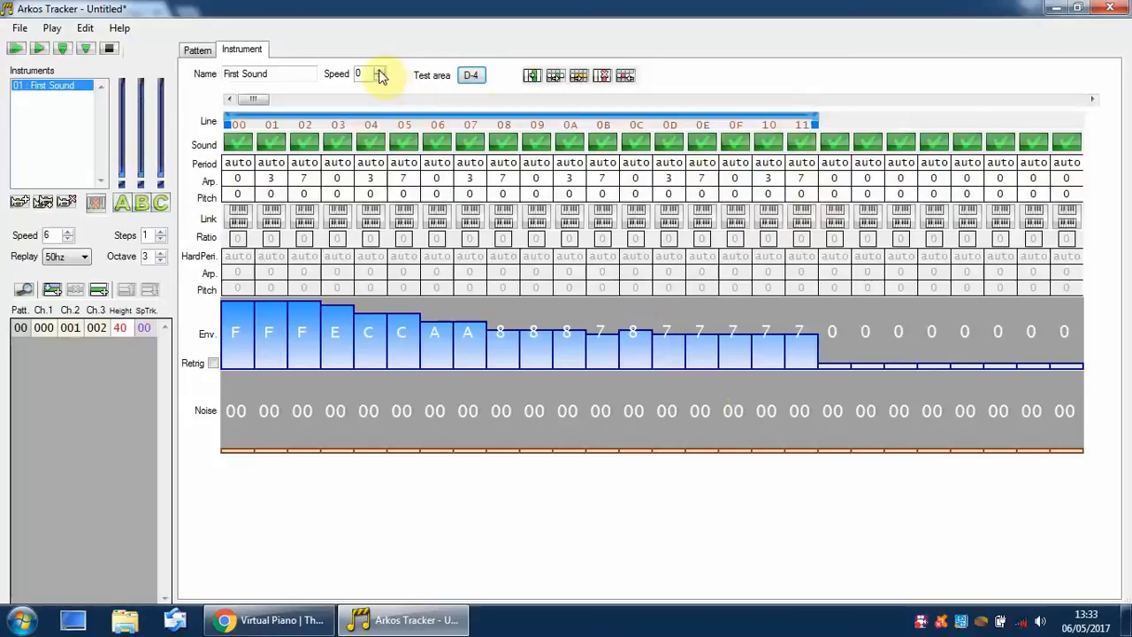
Try First Sound at instrument speeds 6 and 8, auditioning the D-4 note at each
click(379, 71)
click(473, 76)
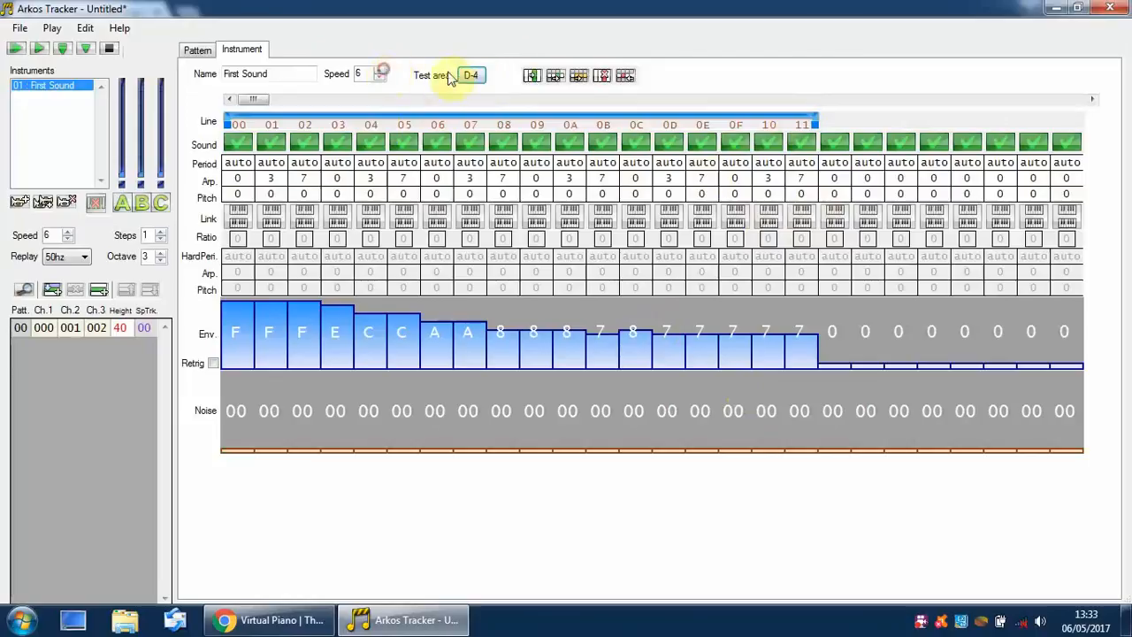
click(379, 72)
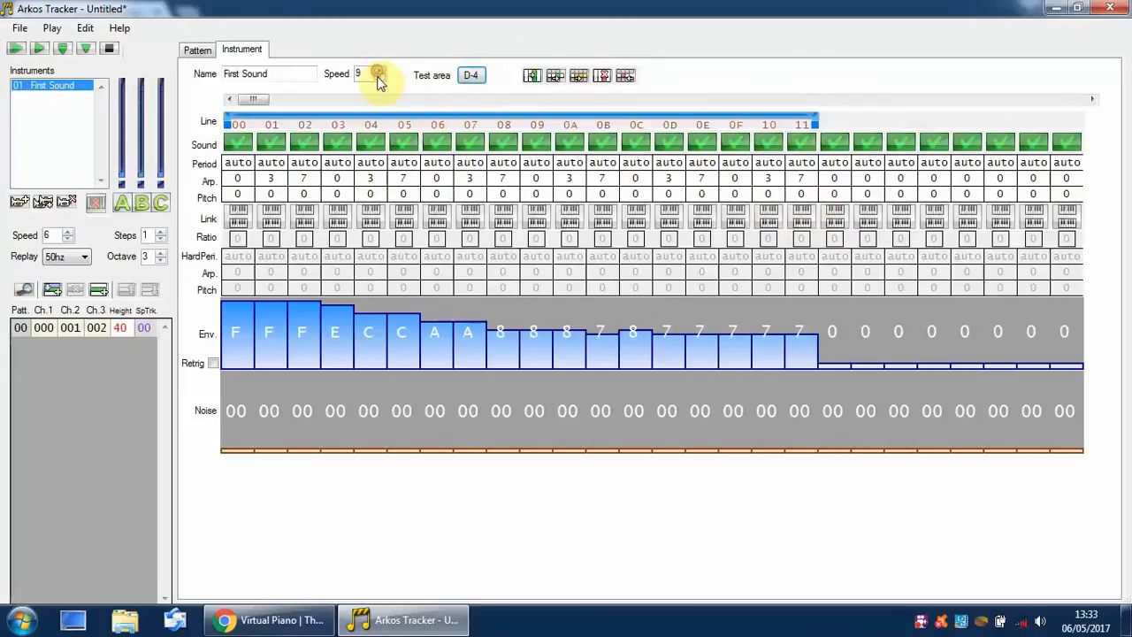
click(379, 79)
click(469, 74)
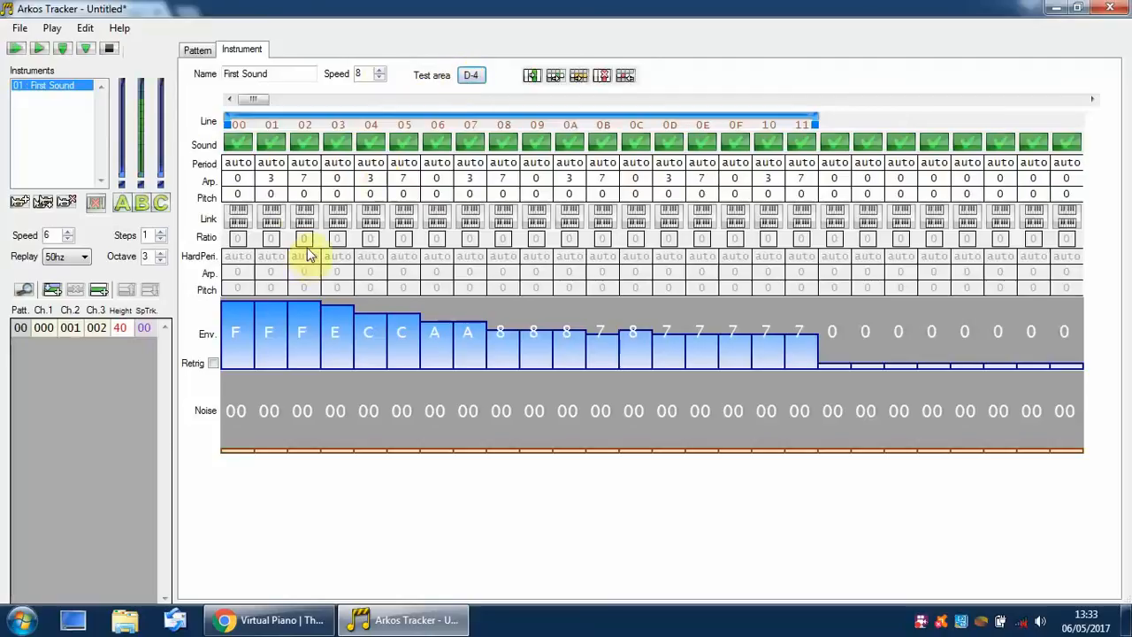
Switch to Virtual Piano and play D-27, F-30 and A-34 to compare them with the slowed arpeggio
click(283, 622)
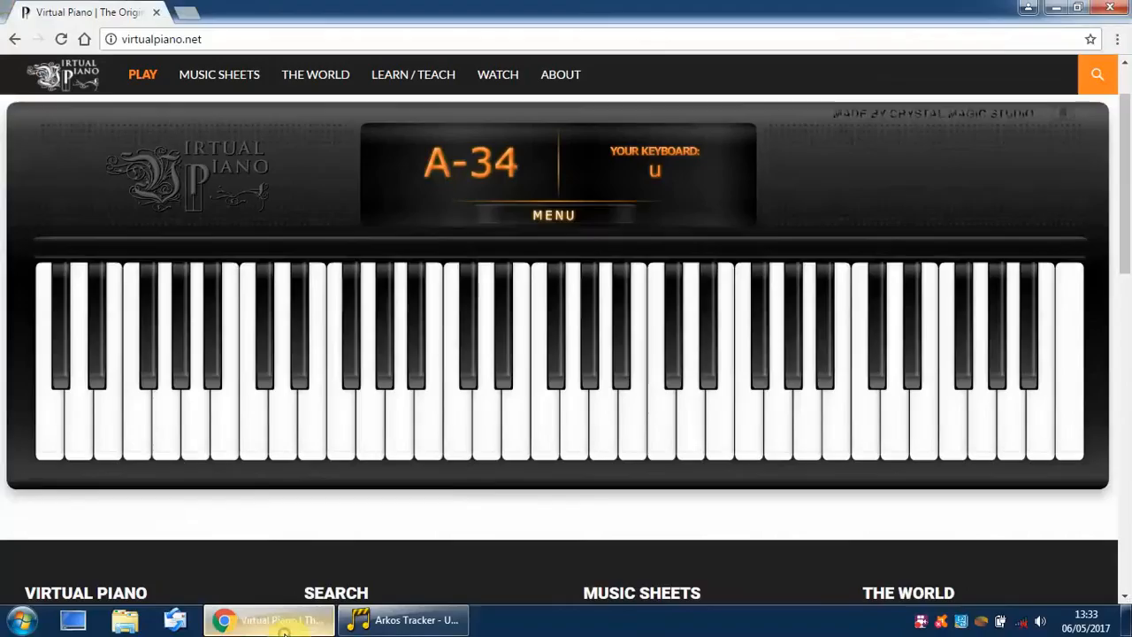
click(487, 427)
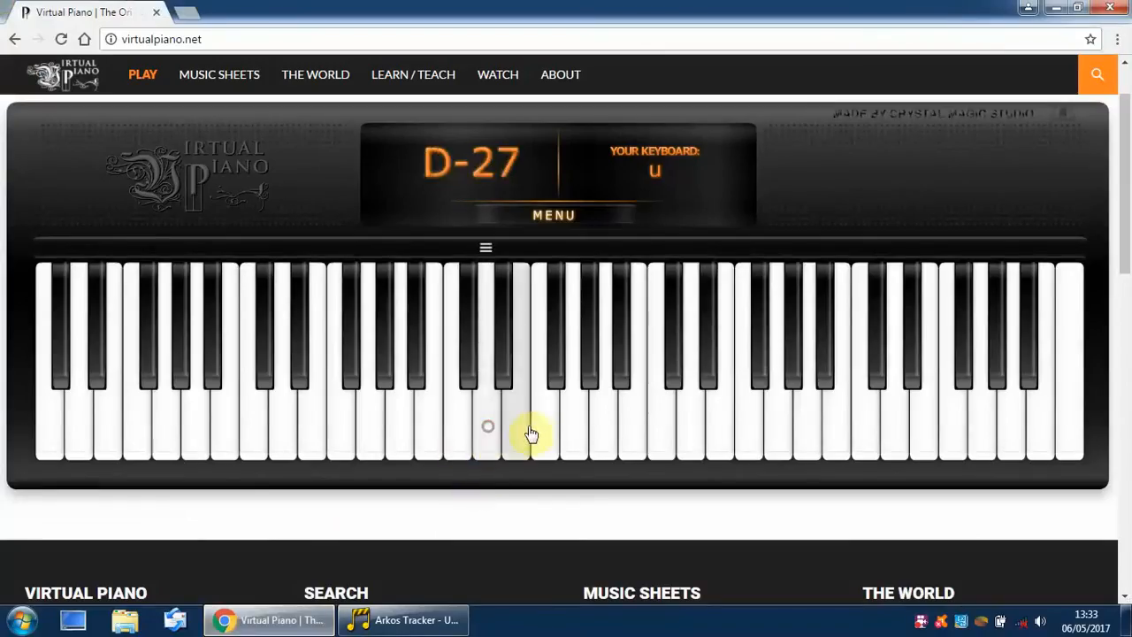
click(540, 430)
click(605, 411)
Switch back to Arkos Tracker and set First Sound's instrument speed to 1, auditioning the D-4 note
click(408, 630)
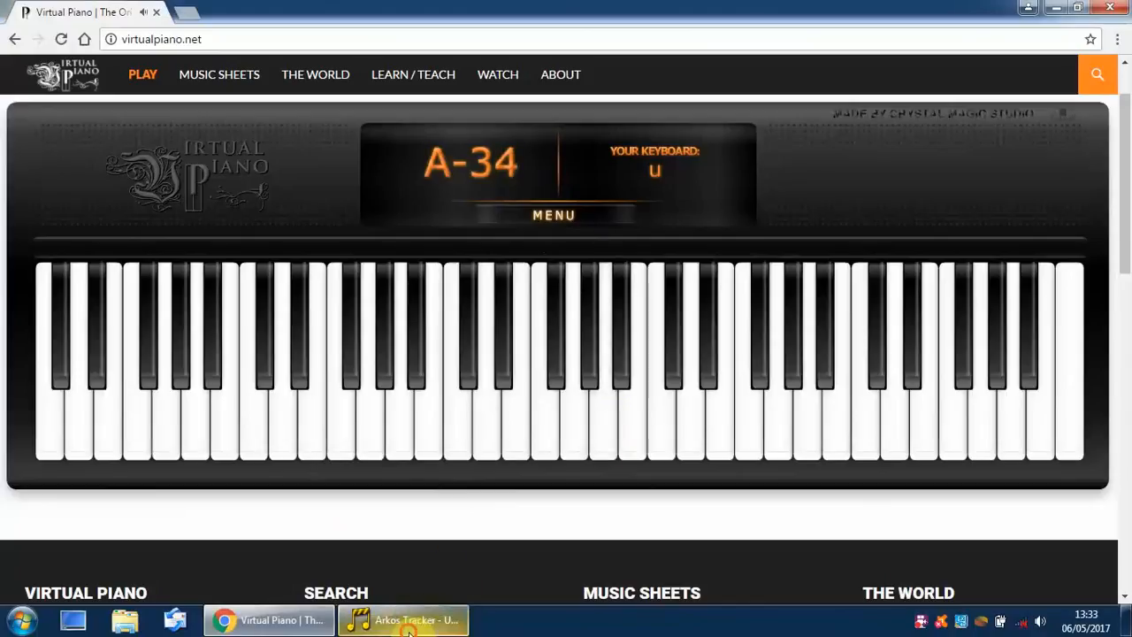
click(471, 77)
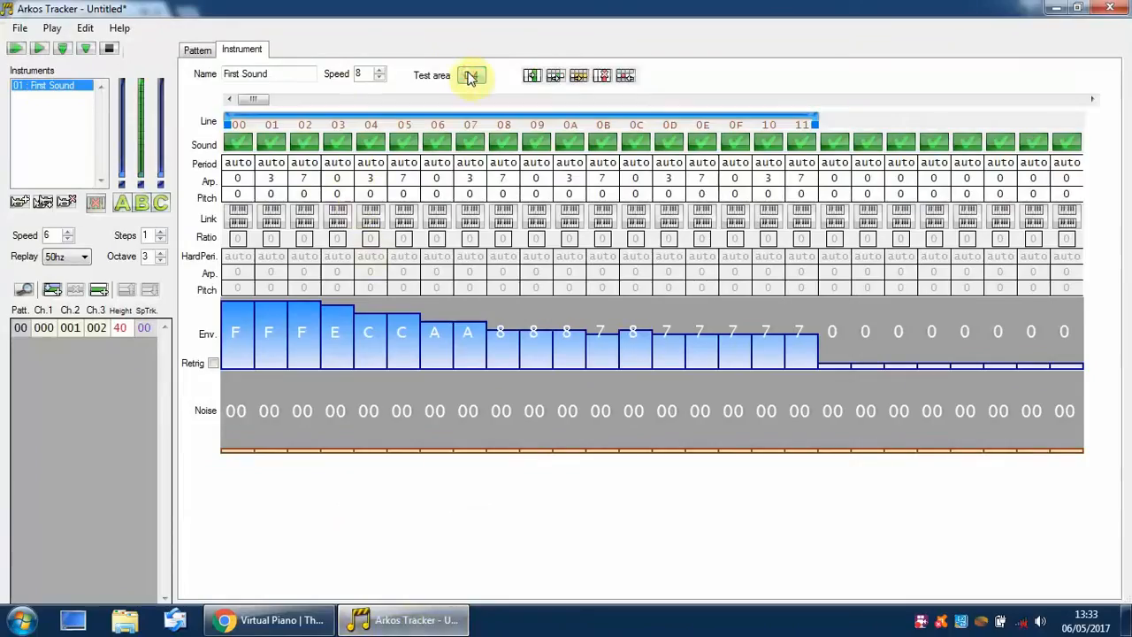
click(378, 71)
click(464, 78)
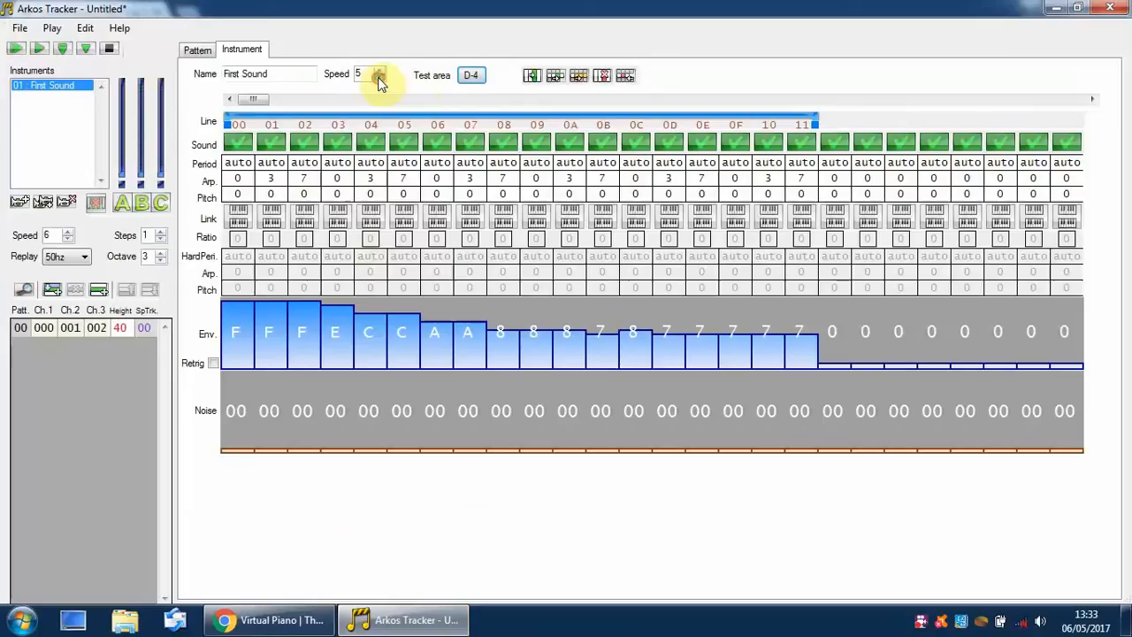
click(470, 77)
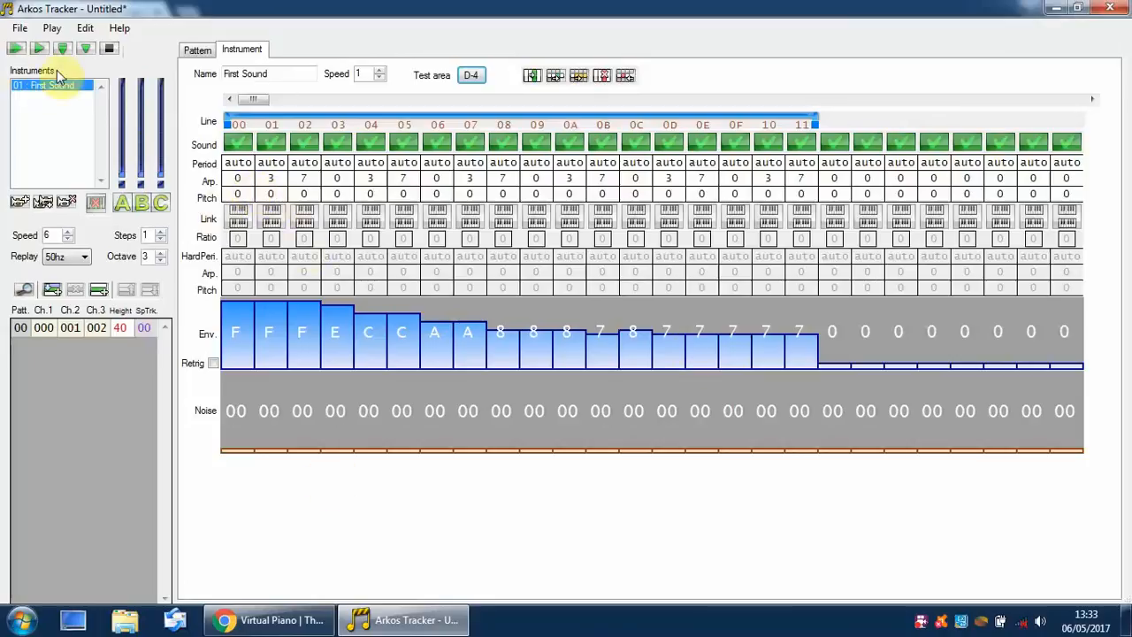
Rename First Sound as arp1 and duplicate it as a second instrument
drag(283, 75, 212, 80)
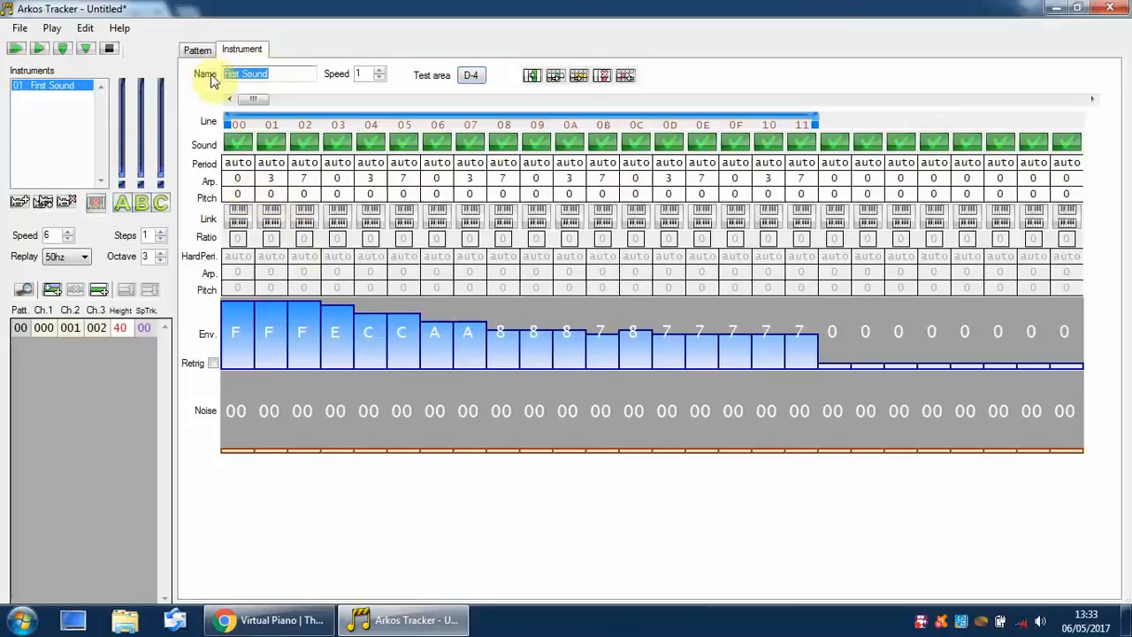
text(arp1)
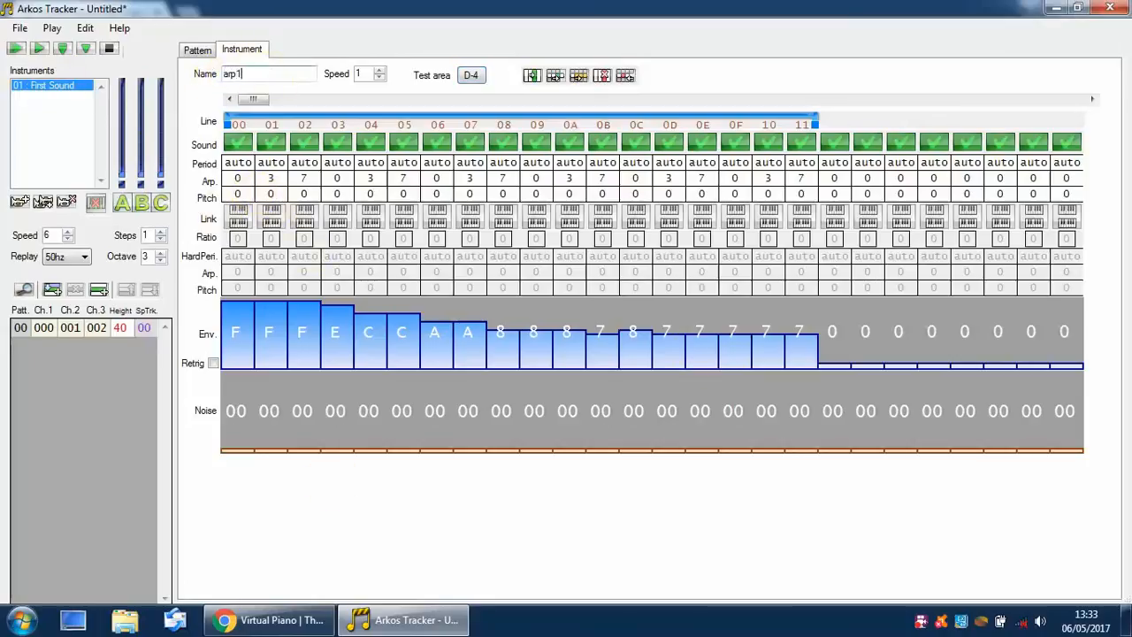
click(63, 87)
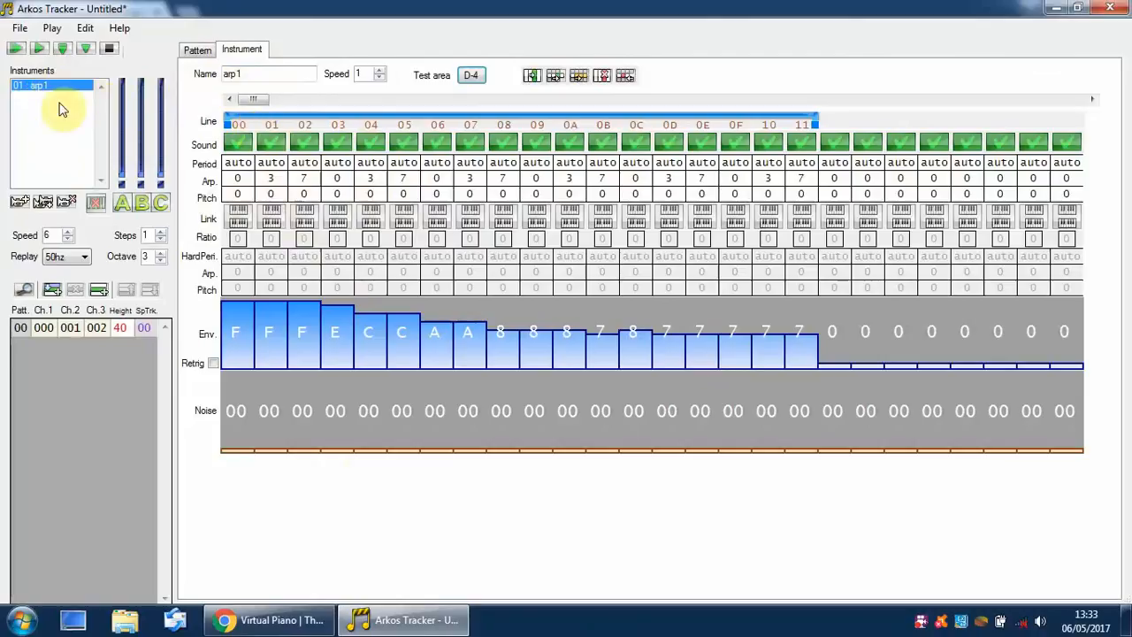
click(44, 203)
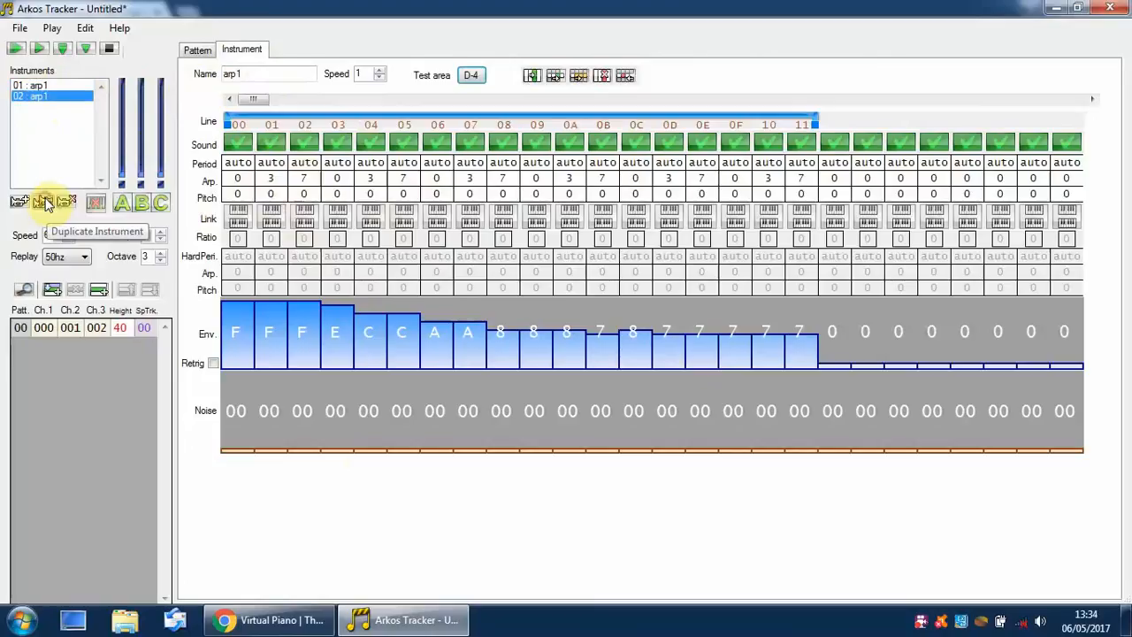
click(40, 98)
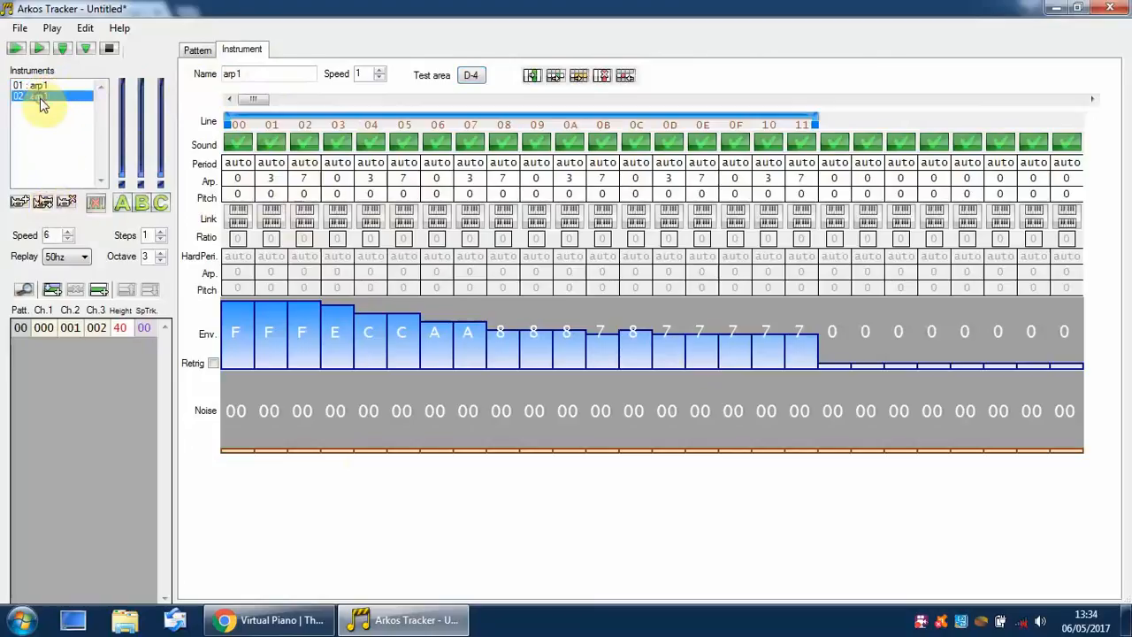
Switch to Virtual Piano and compare the D-27 to A-34 interval with the notes D-27, F-30 and G#-33
click(283, 619)
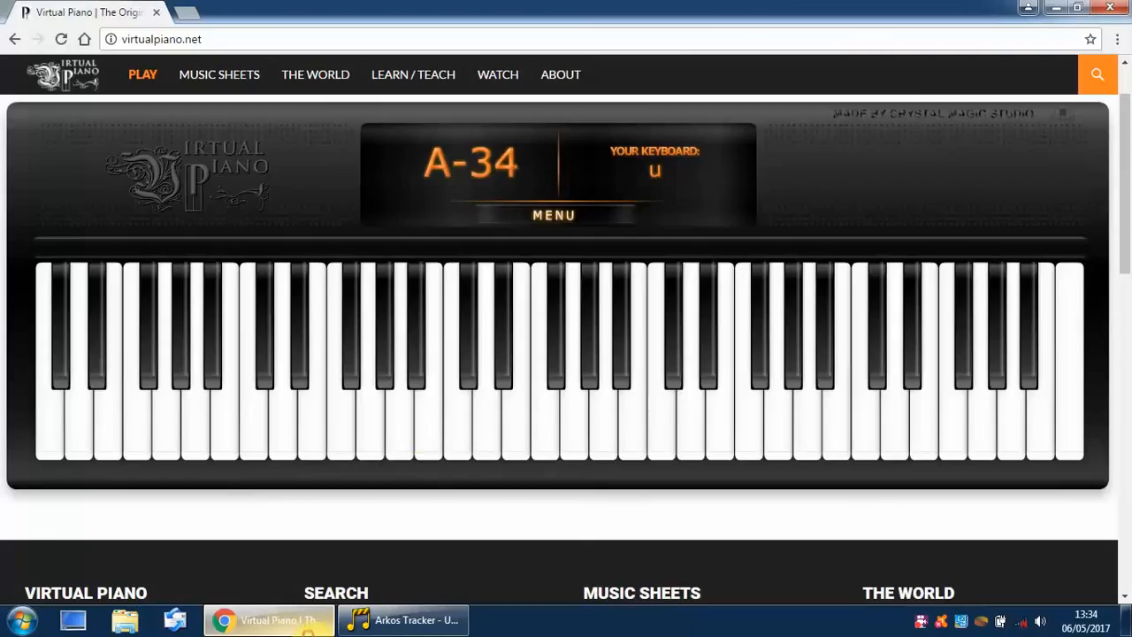
click(486, 424)
click(598, 424)
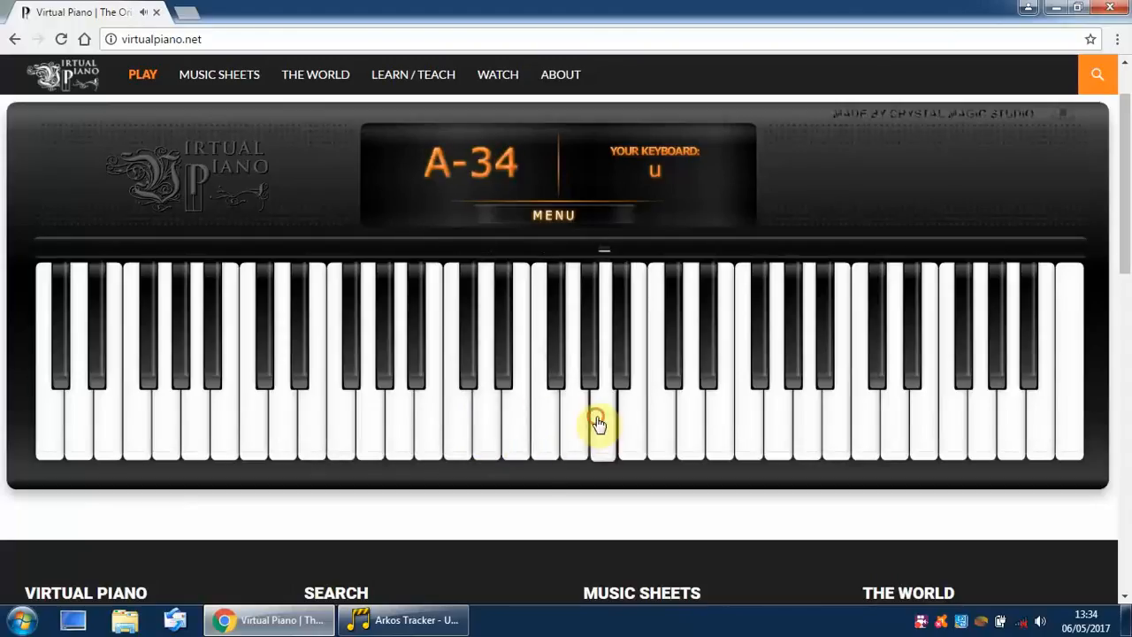
click(490, 424)
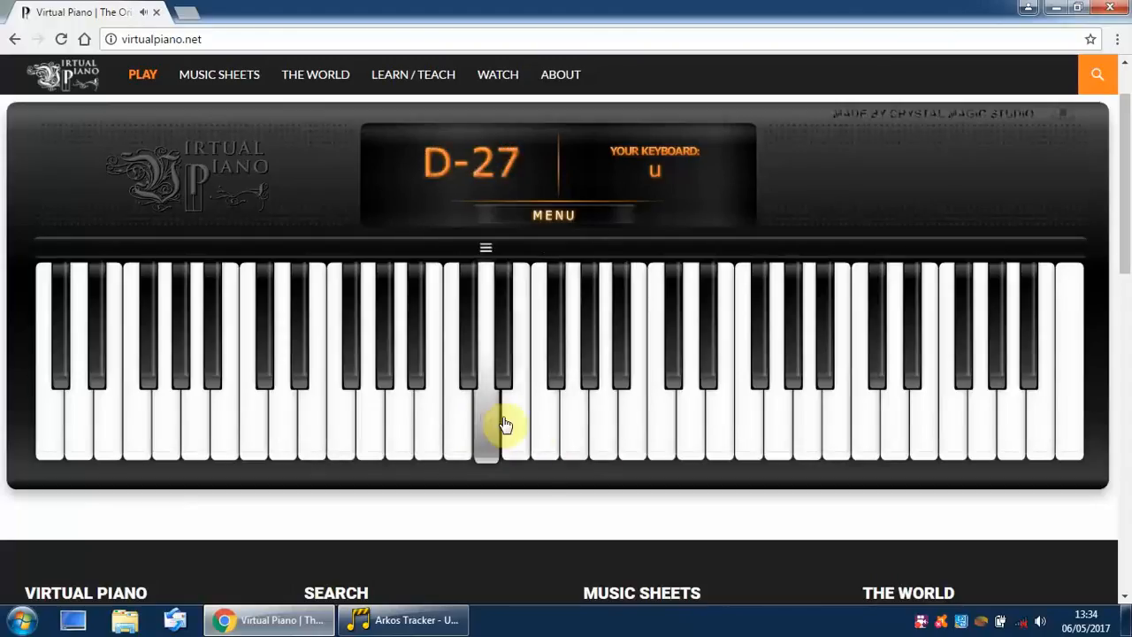
click(544, 424)
click(571, 400)
click(589, 380)
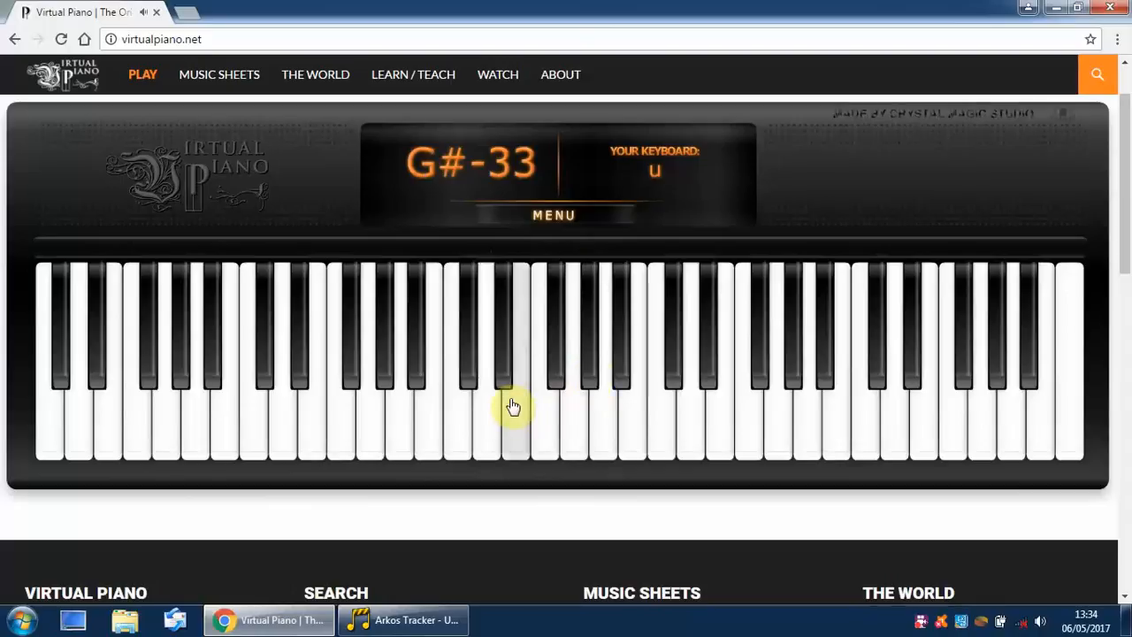
Replay D-27, F-30 and G#-33 on the piano to work out the new chord's semitone intervals
click(488, 417)
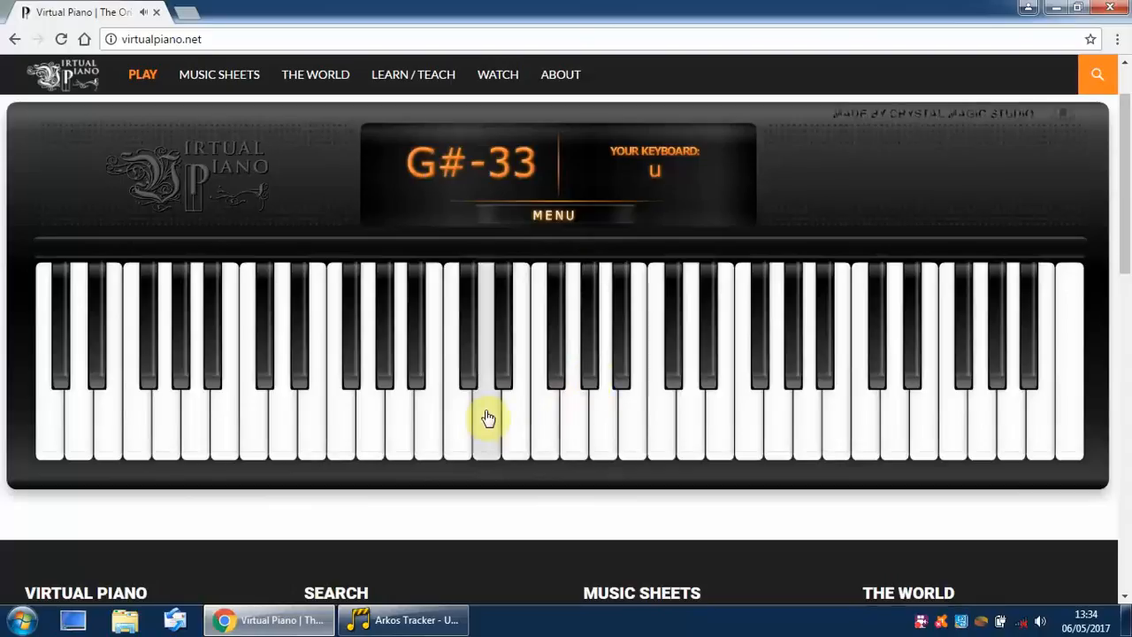
click(541, 414)
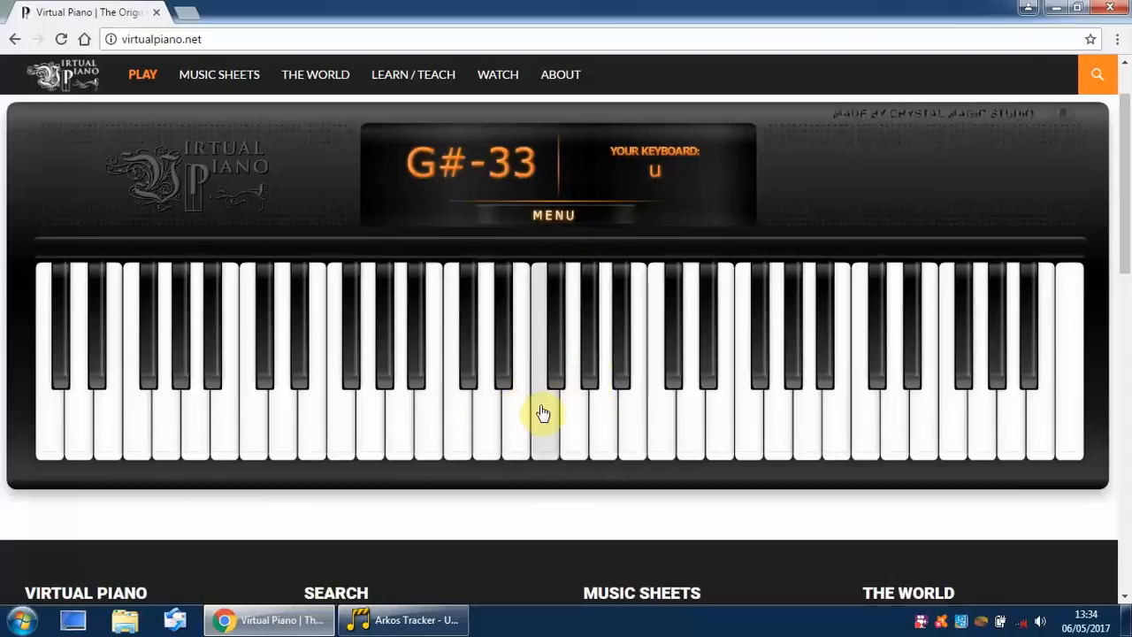
click(570, 405)
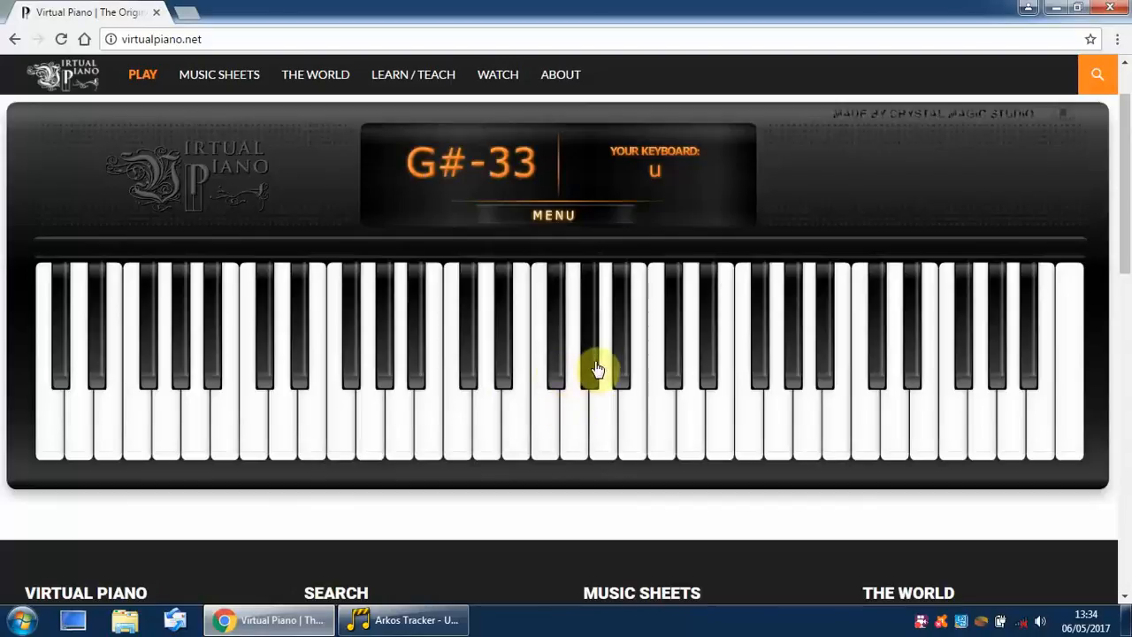
click(481, 411)
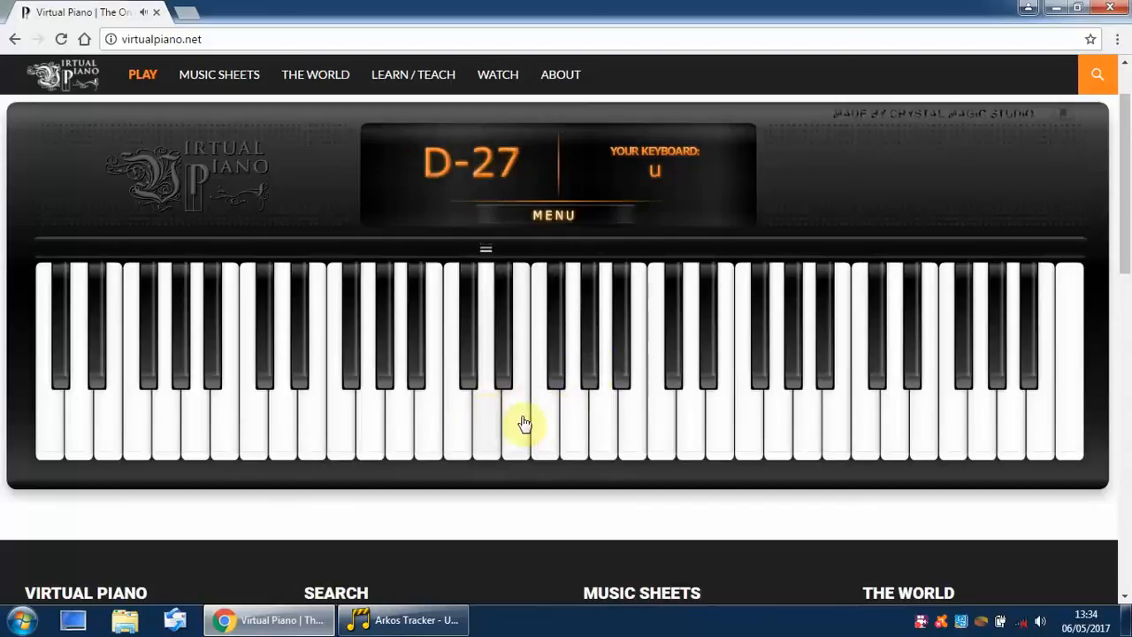
click(541, 424)
click(591, 374)
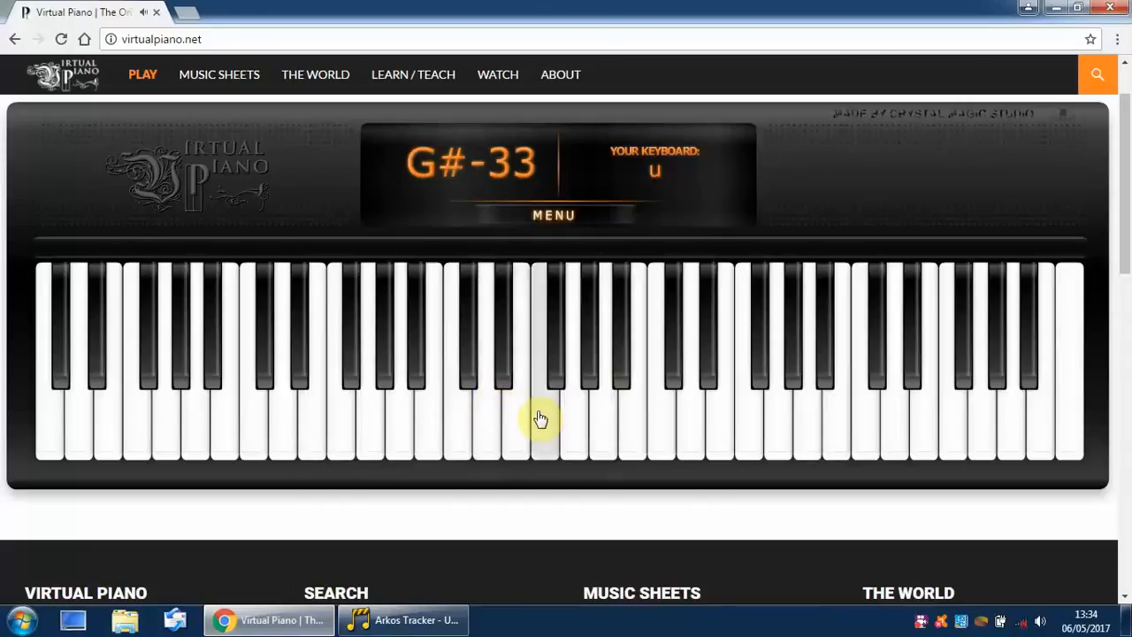
Switch back to Arkos Tracker and set instrument 02's arpeggio to 6 on lines 02, 05, 08, 0B, 0E and 11, auditioning the D-4 note
click(371, 621)
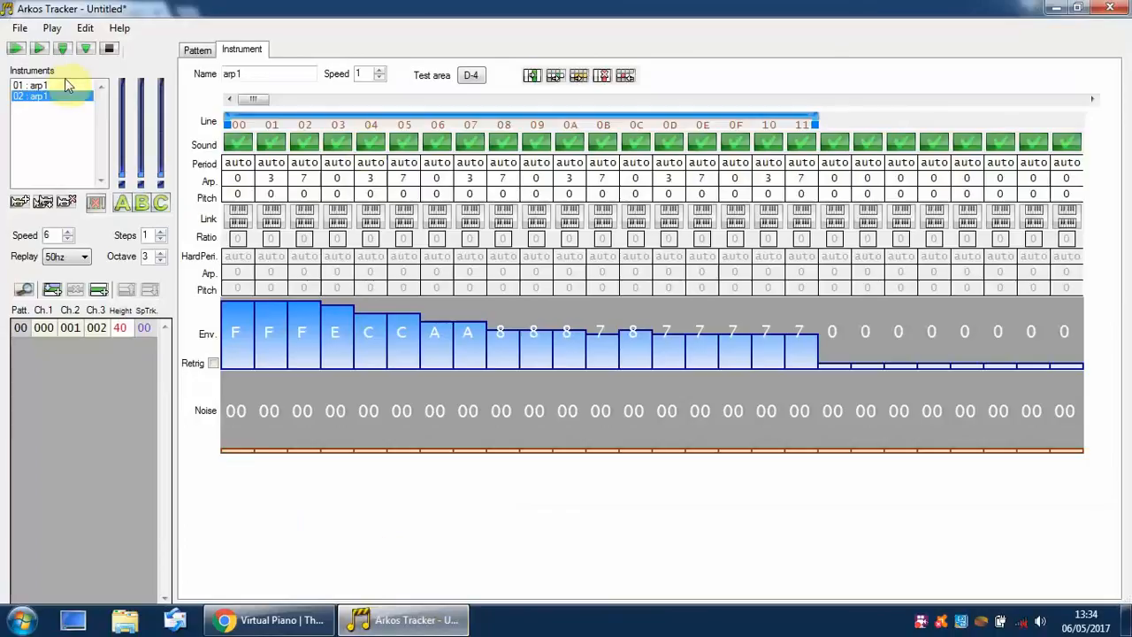
click(300, 182)
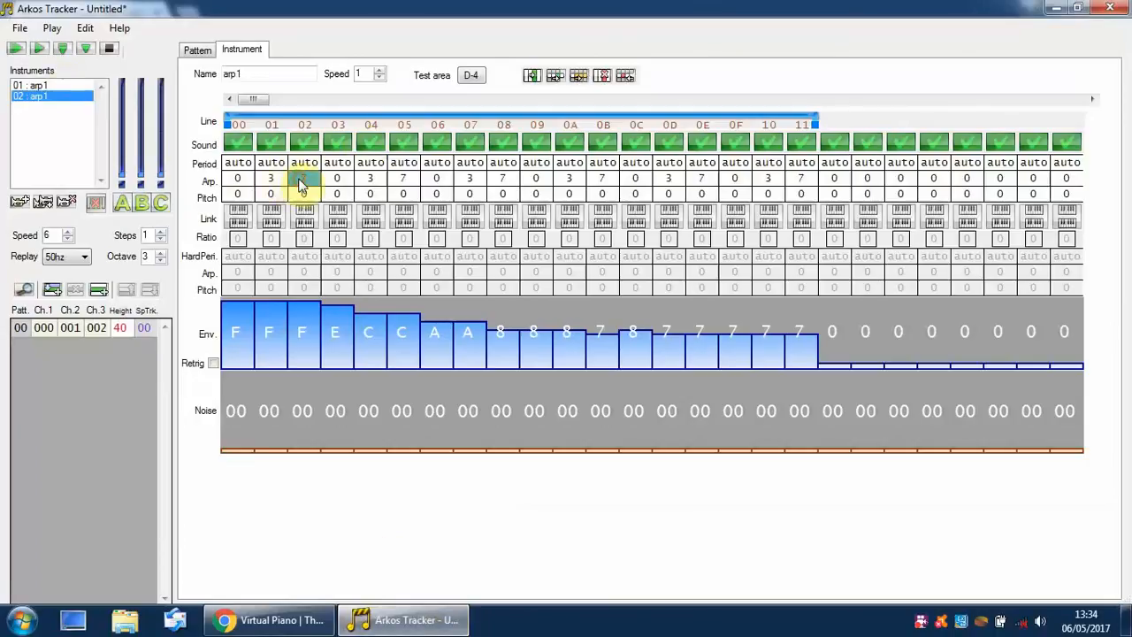
text(6)
key(Right)
key(Right)
key(Right)
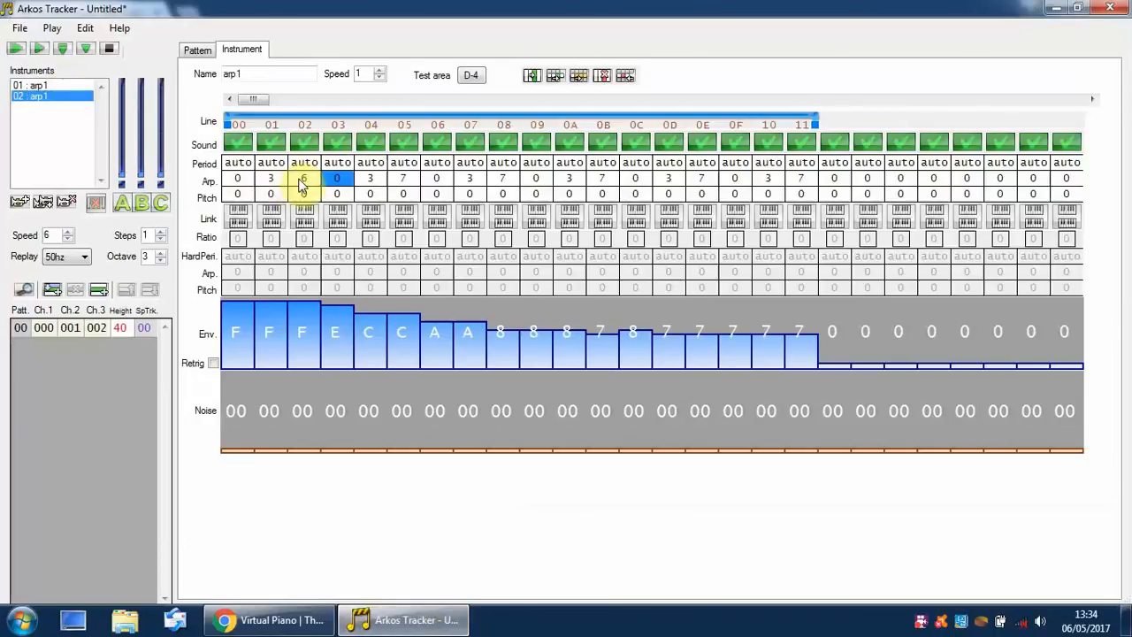
text(6)
key(Right)
key(Right)
key(Right)
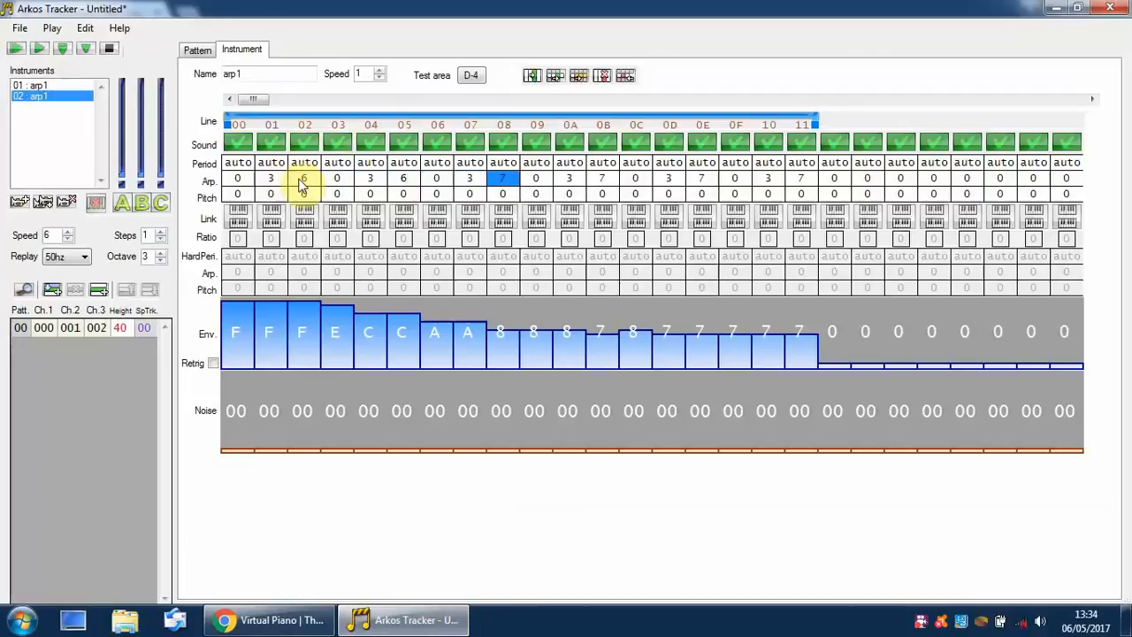
text(6)
key(Right)
key(Right)
key(Right)
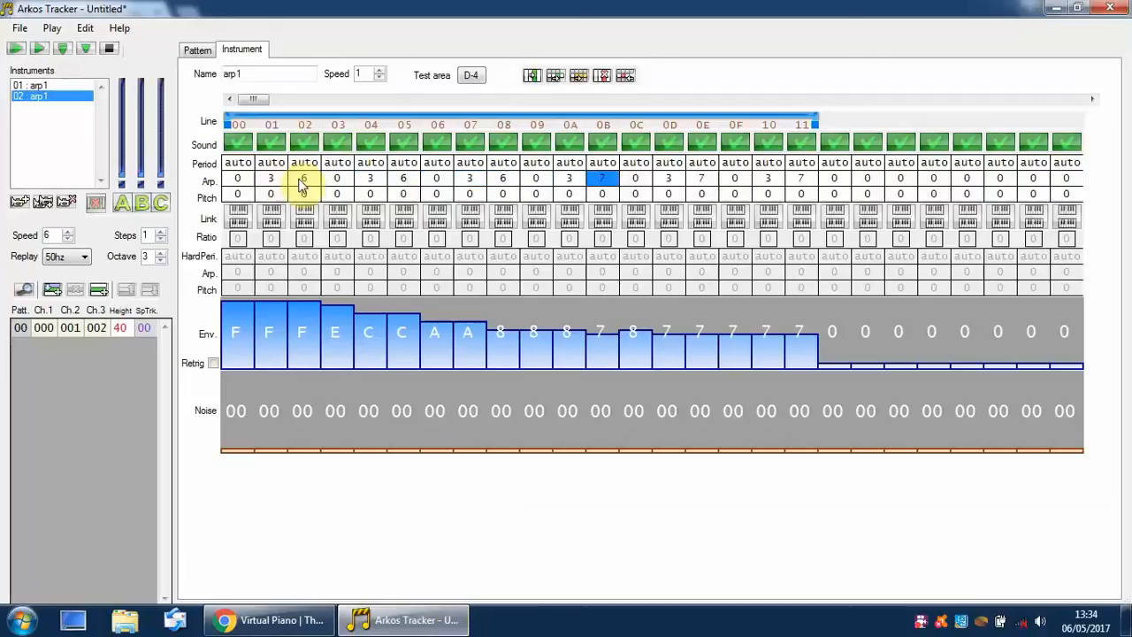
key(Right)
key(Right)
key(Right)
text(6)
key(Right)
key(Right)
key(Right)
text(6)
key(Left)
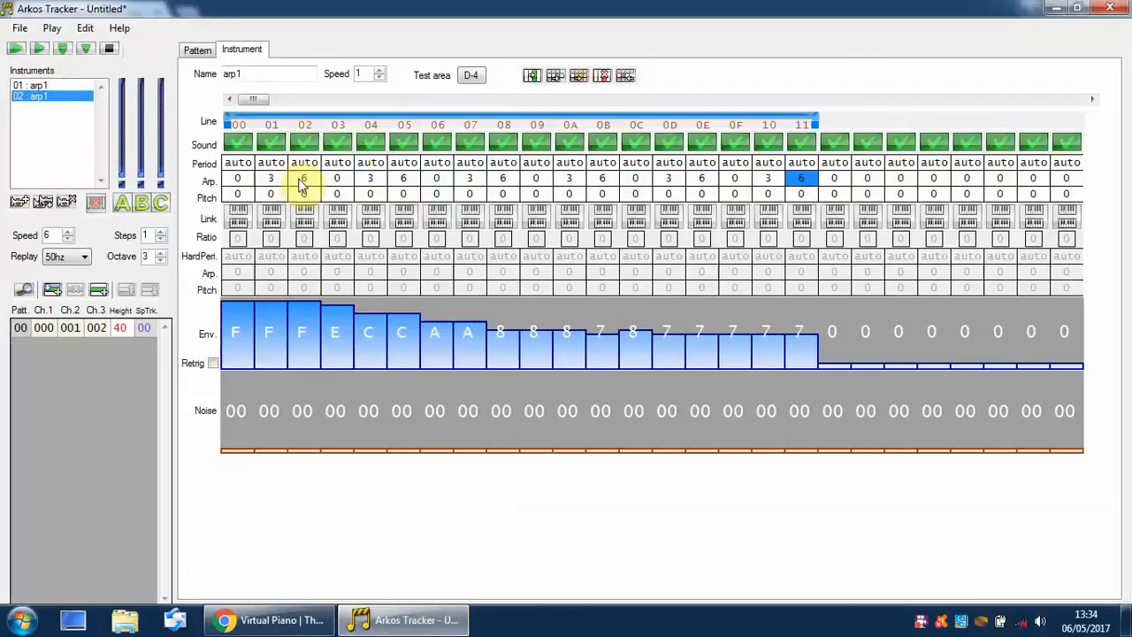
click(478, 78)
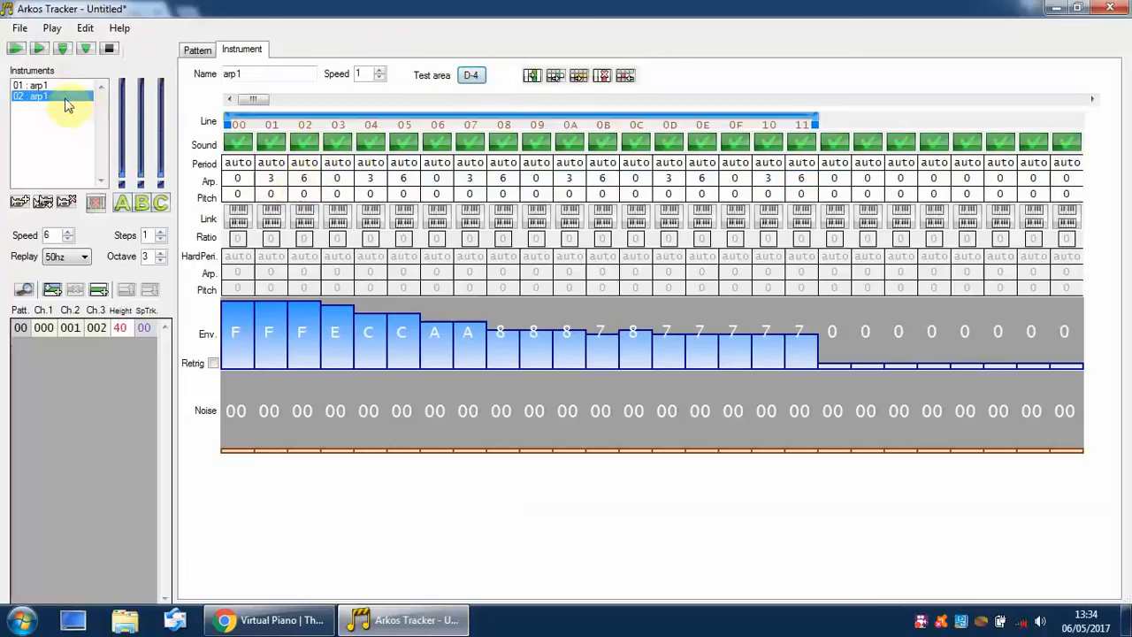
Audition the D-4 note with instrument 01 and instrument 02 to compare the two arpeggio chords
click(36, 85)
click(474, 77)
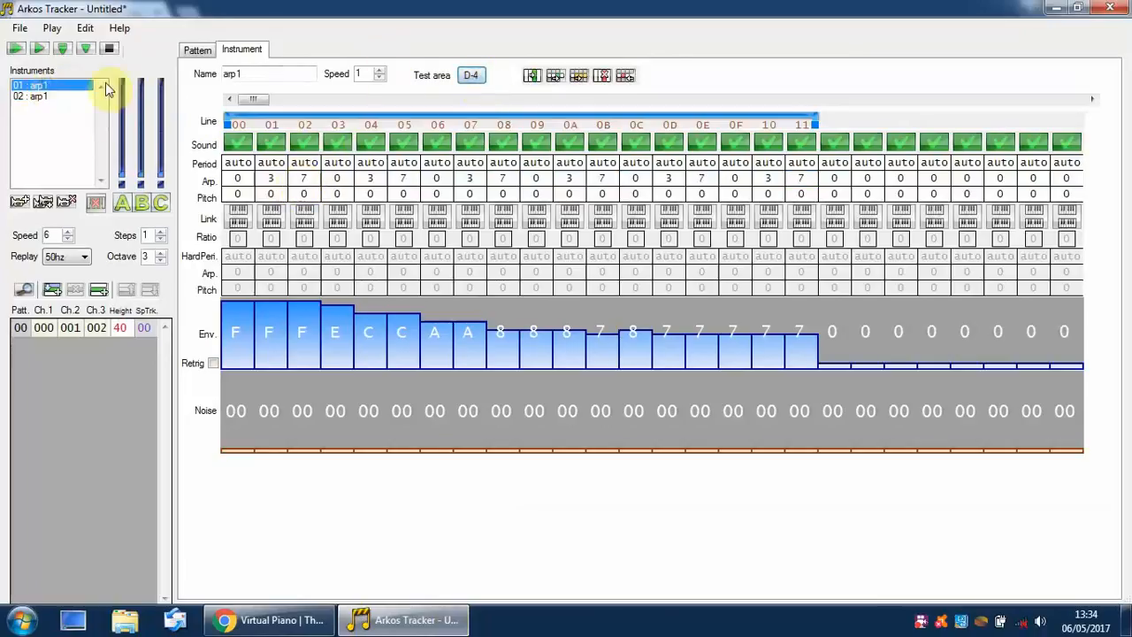
click(35, 96)
click(474, 80)
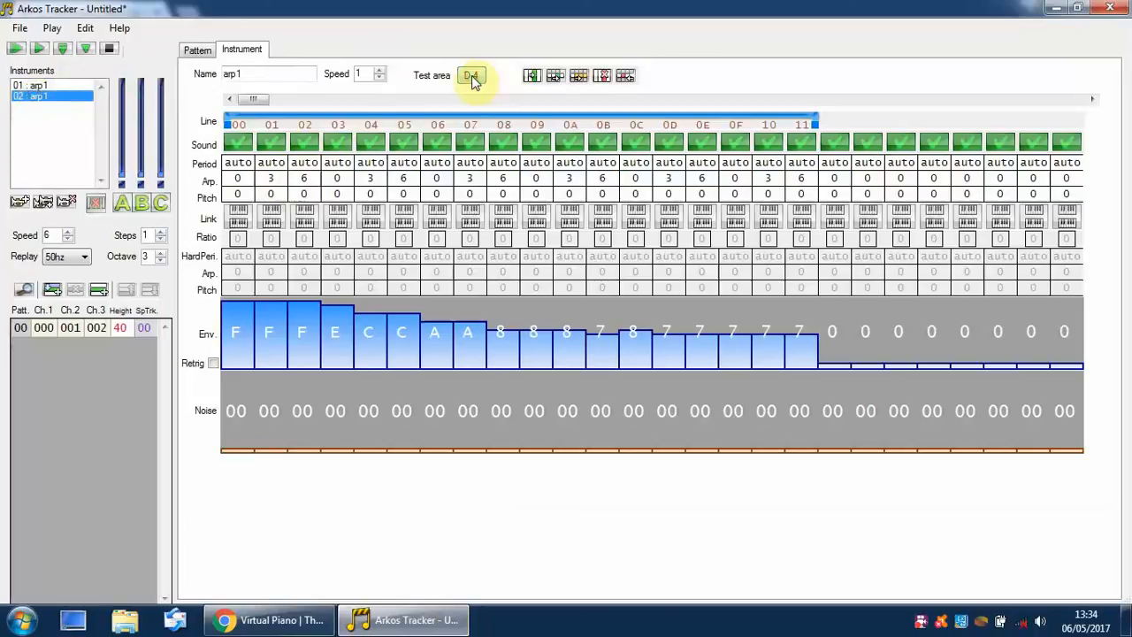
In the pattern, try notes on line 00 of channel 1 with instrument 01 and settle on D-4
click(198, 51)
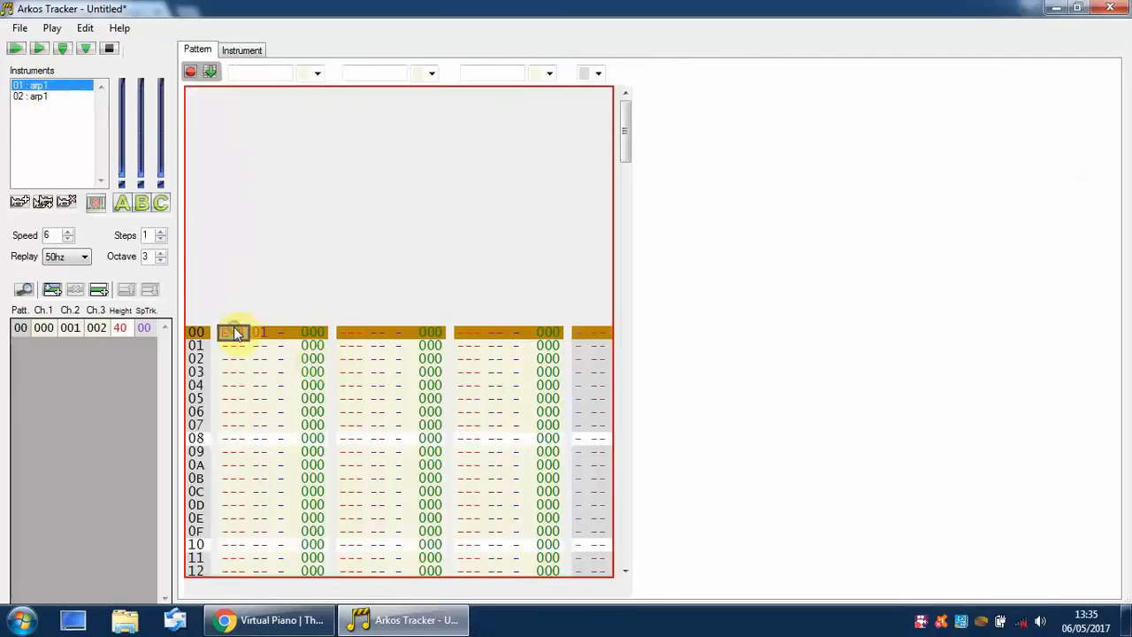
key(r)
key(Up)
key(e)
key(Up)
key(w)
Enter D-4 with instrument 01 on lines 04, 08 and 0C of channel 1
key(Down)
key(Down)
key(Down)
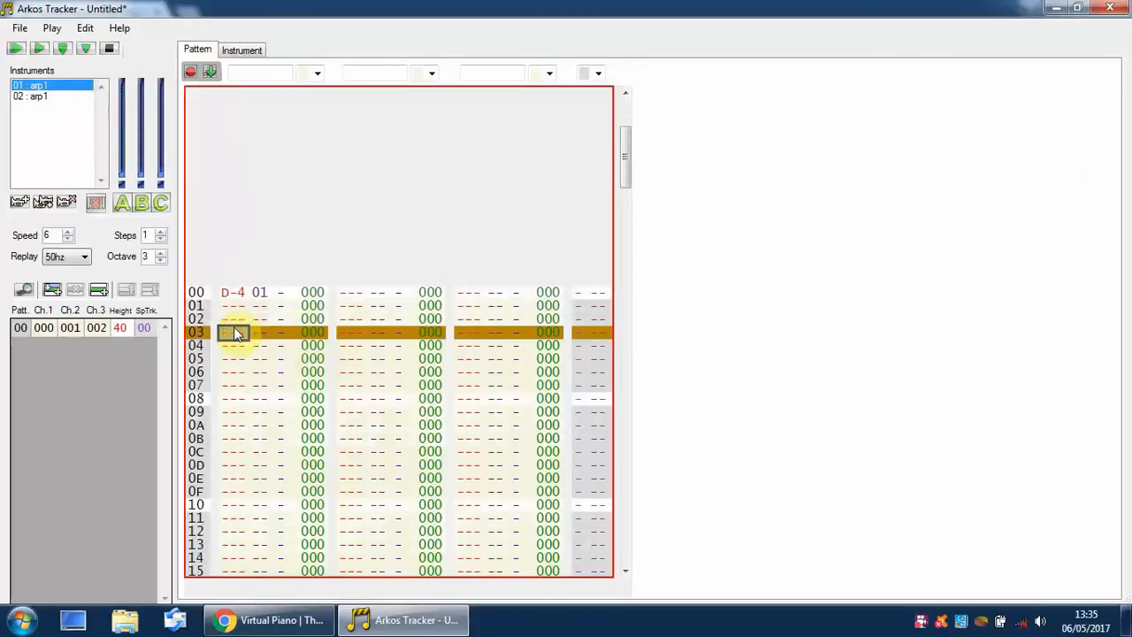
key(w)
key(Down)
key(Down)
key(Down)
key(w)
key(Down)
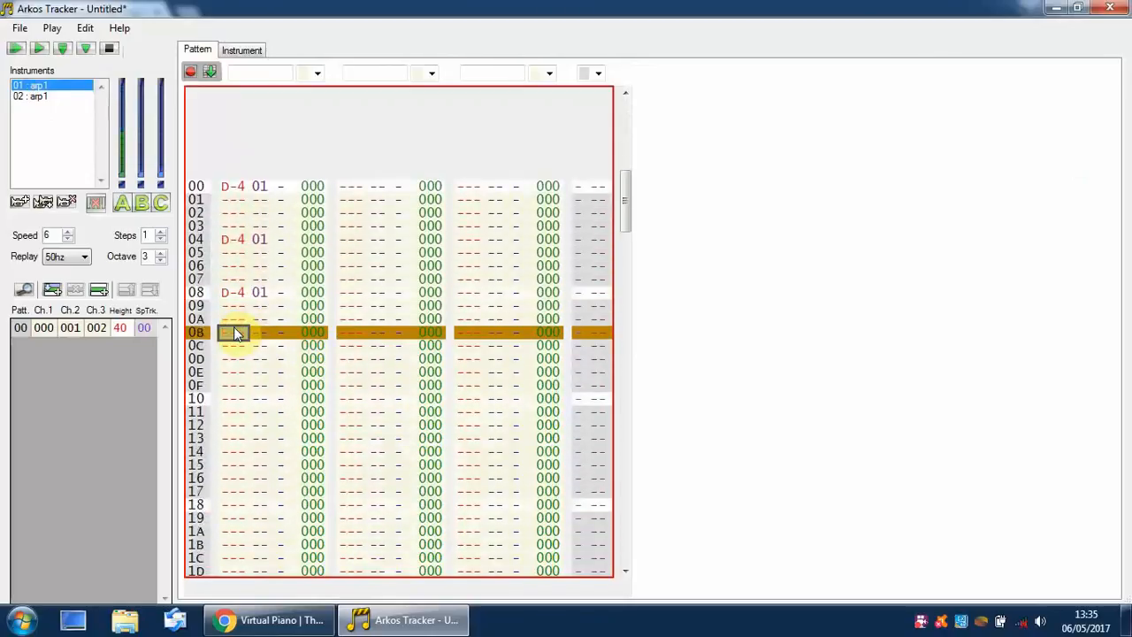
key(Down)
key(Down)
key(w)
Enter D-4 with instrument 02 on lines 10, 14, 18 and 1C of channel 1
key(Down)
key(Down)
key(Down)
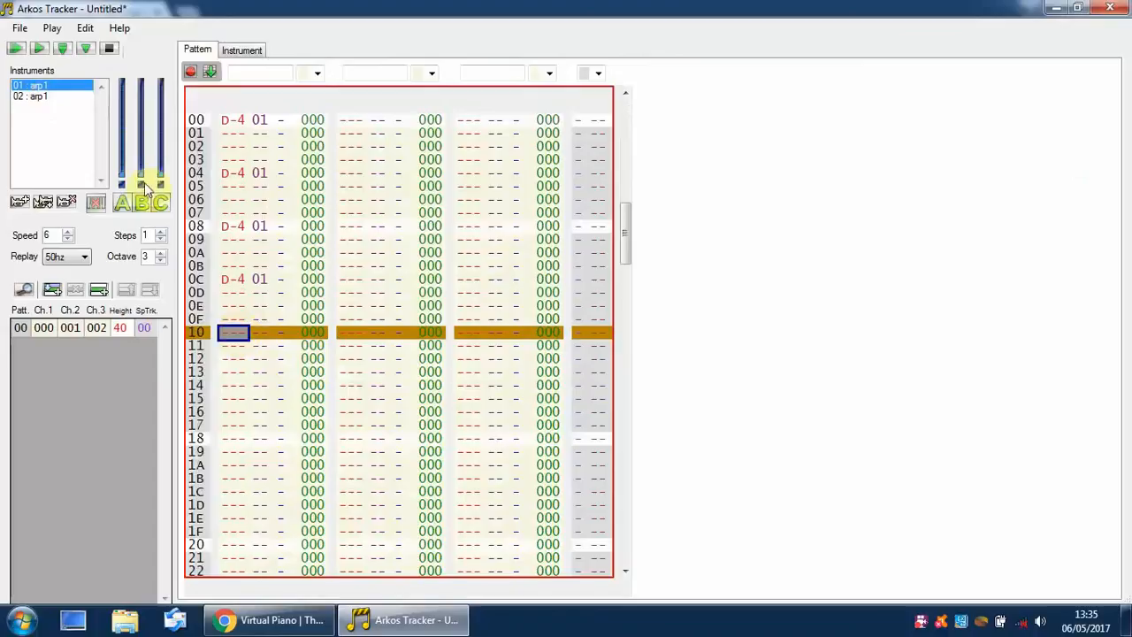
click(36, 96)
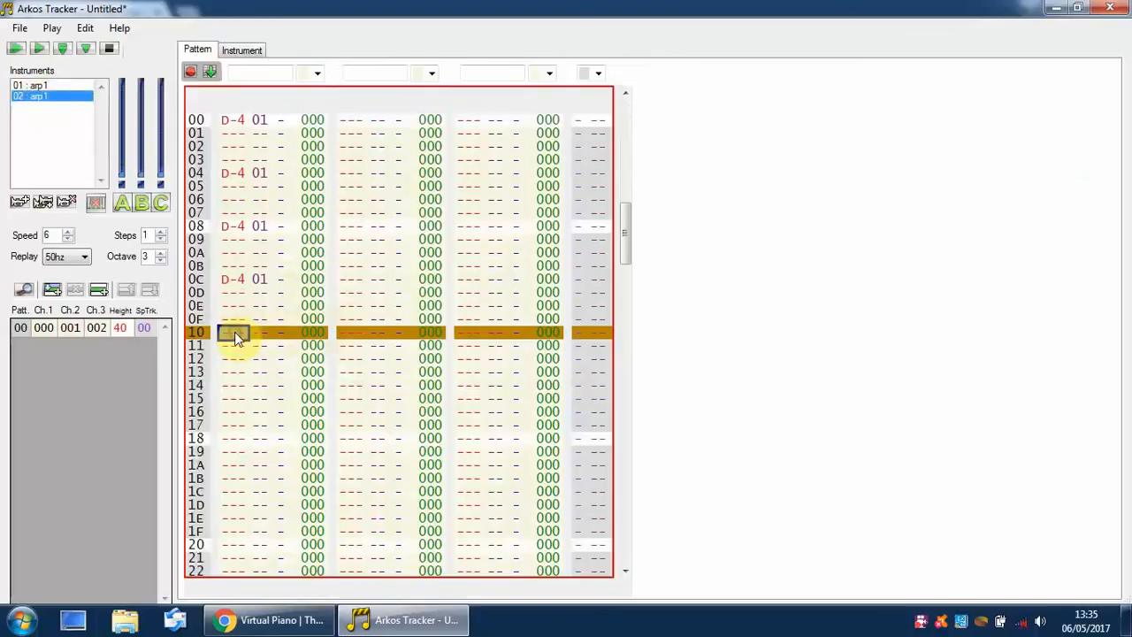
key(w)
key(Down)
key(Down)
key(Down)
key(w)
key(Down)
key(Down)
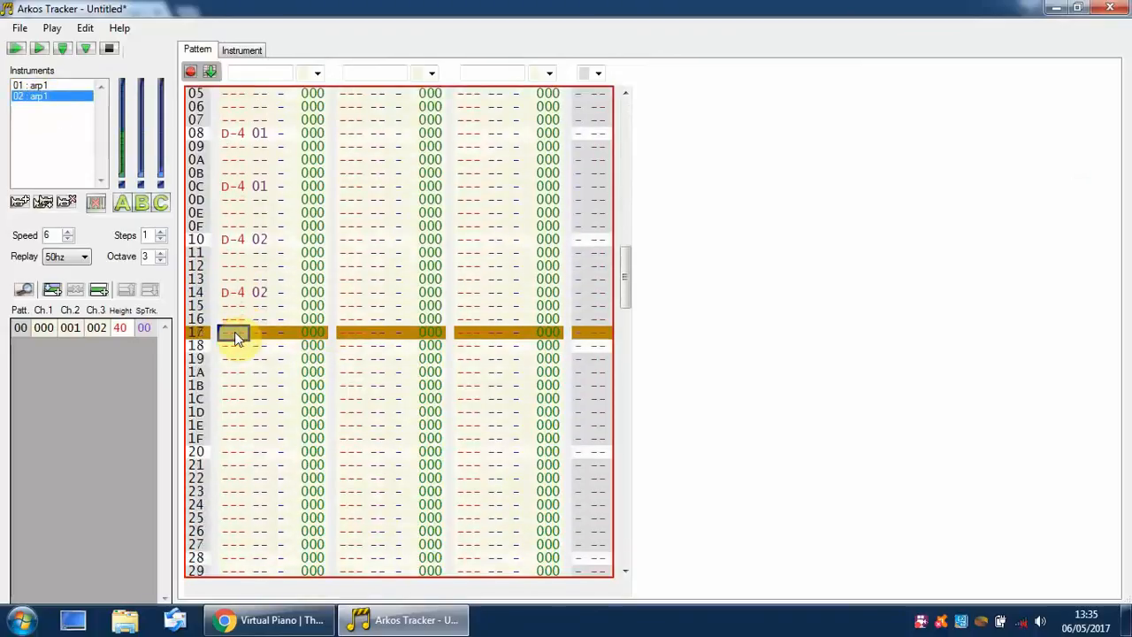
key(Down)
key(w)
key(Down)
key(Down)
key(Down)
key(w)
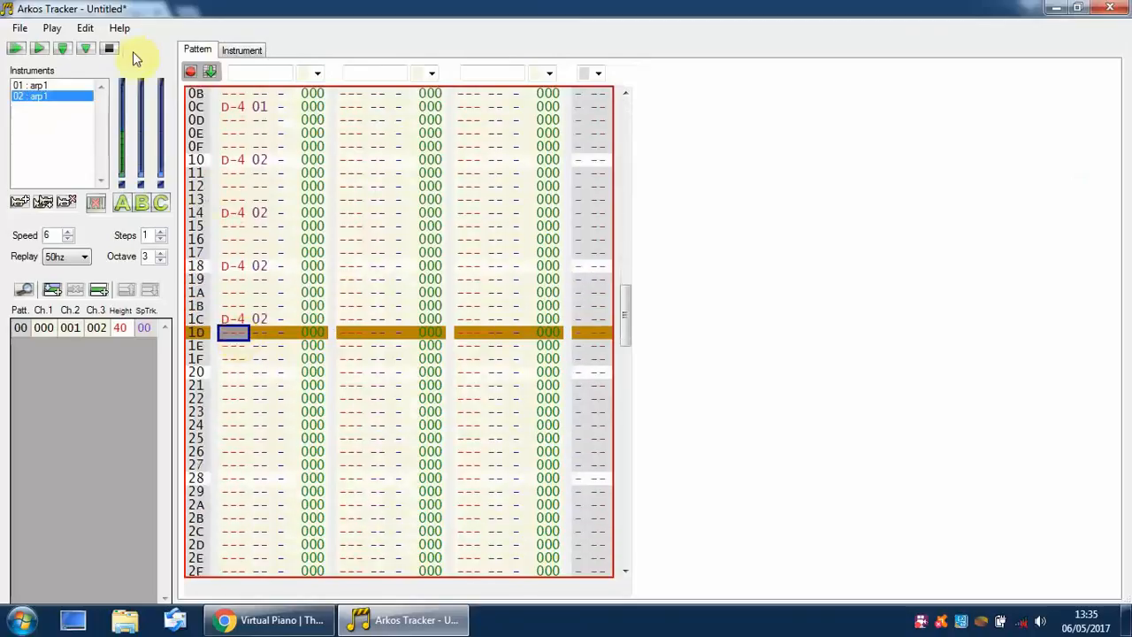
Play the song to hear the change between the two arpeggio chords, and stop playback
click(16, 49)
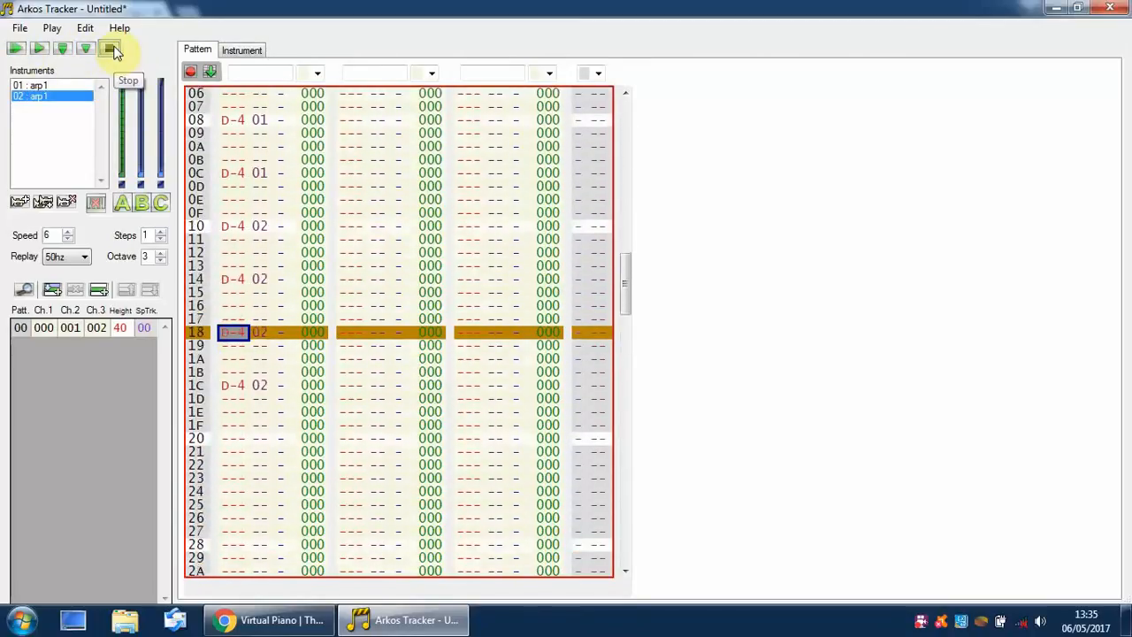
click(111, 50)
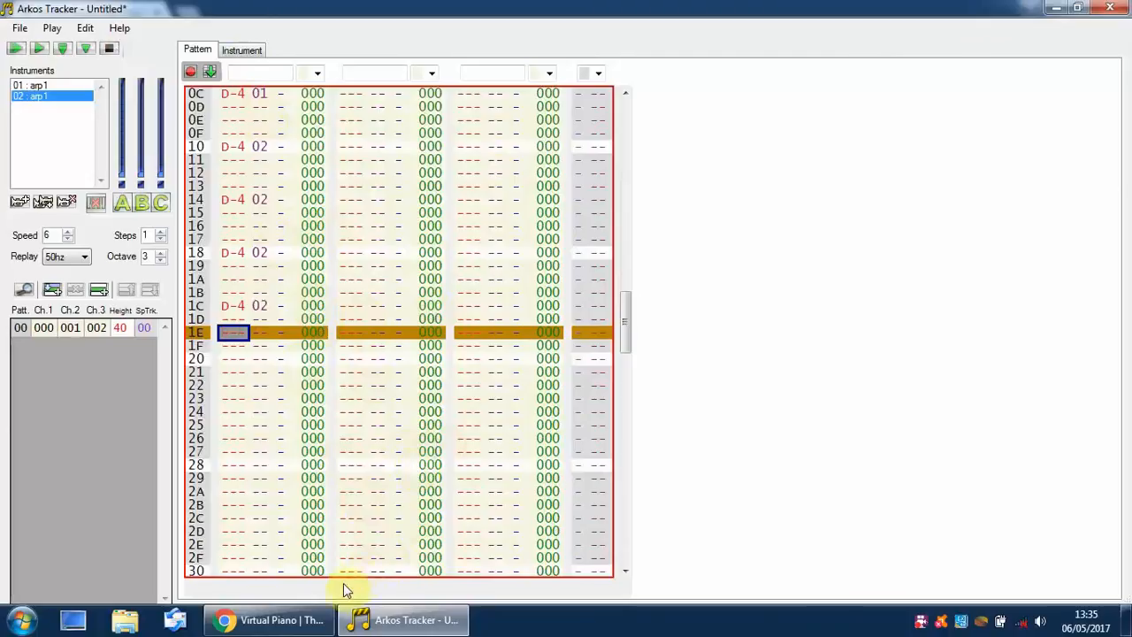
Check Virtual Piano briefly, return to Arkos Tracker and show instrument 02's arpeggio settings
click(270, 620)
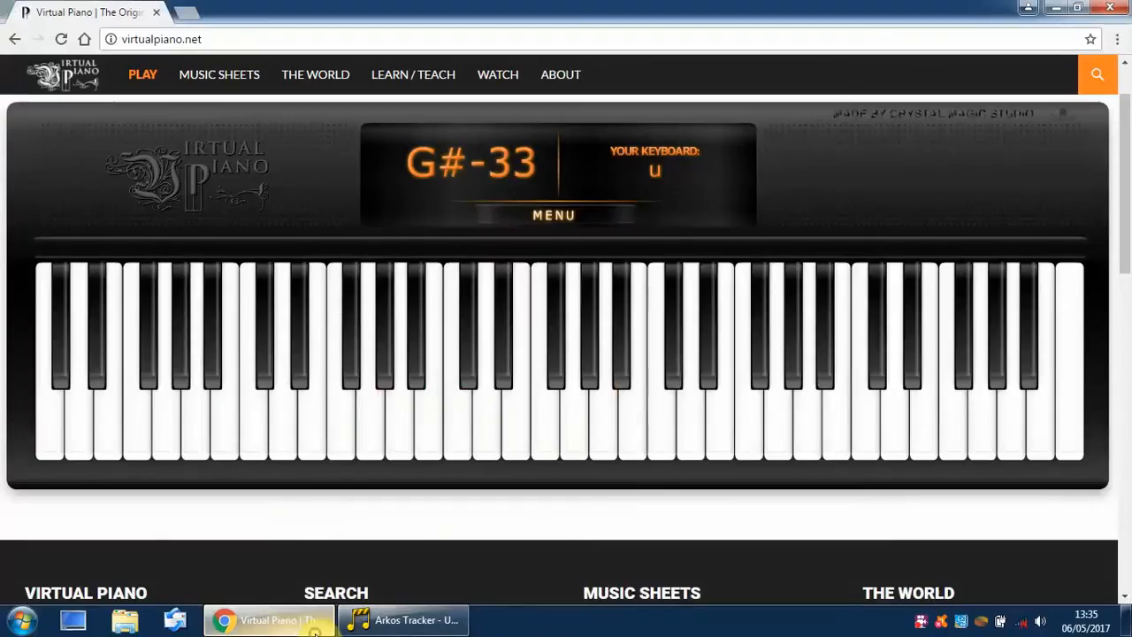
click(379, 622)
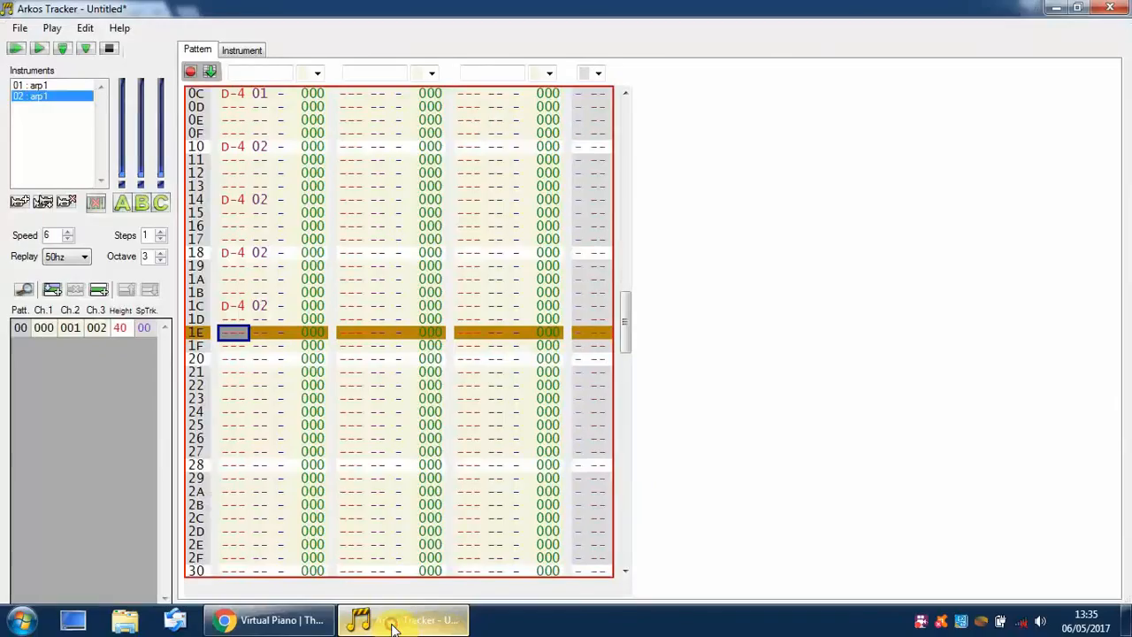
click(245, 52)
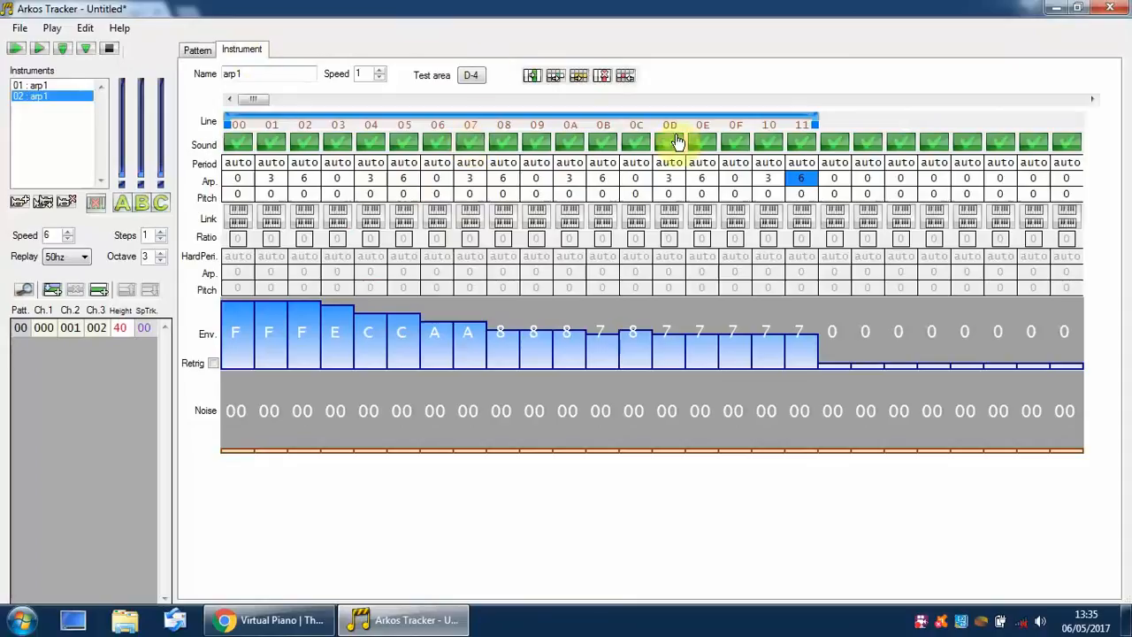